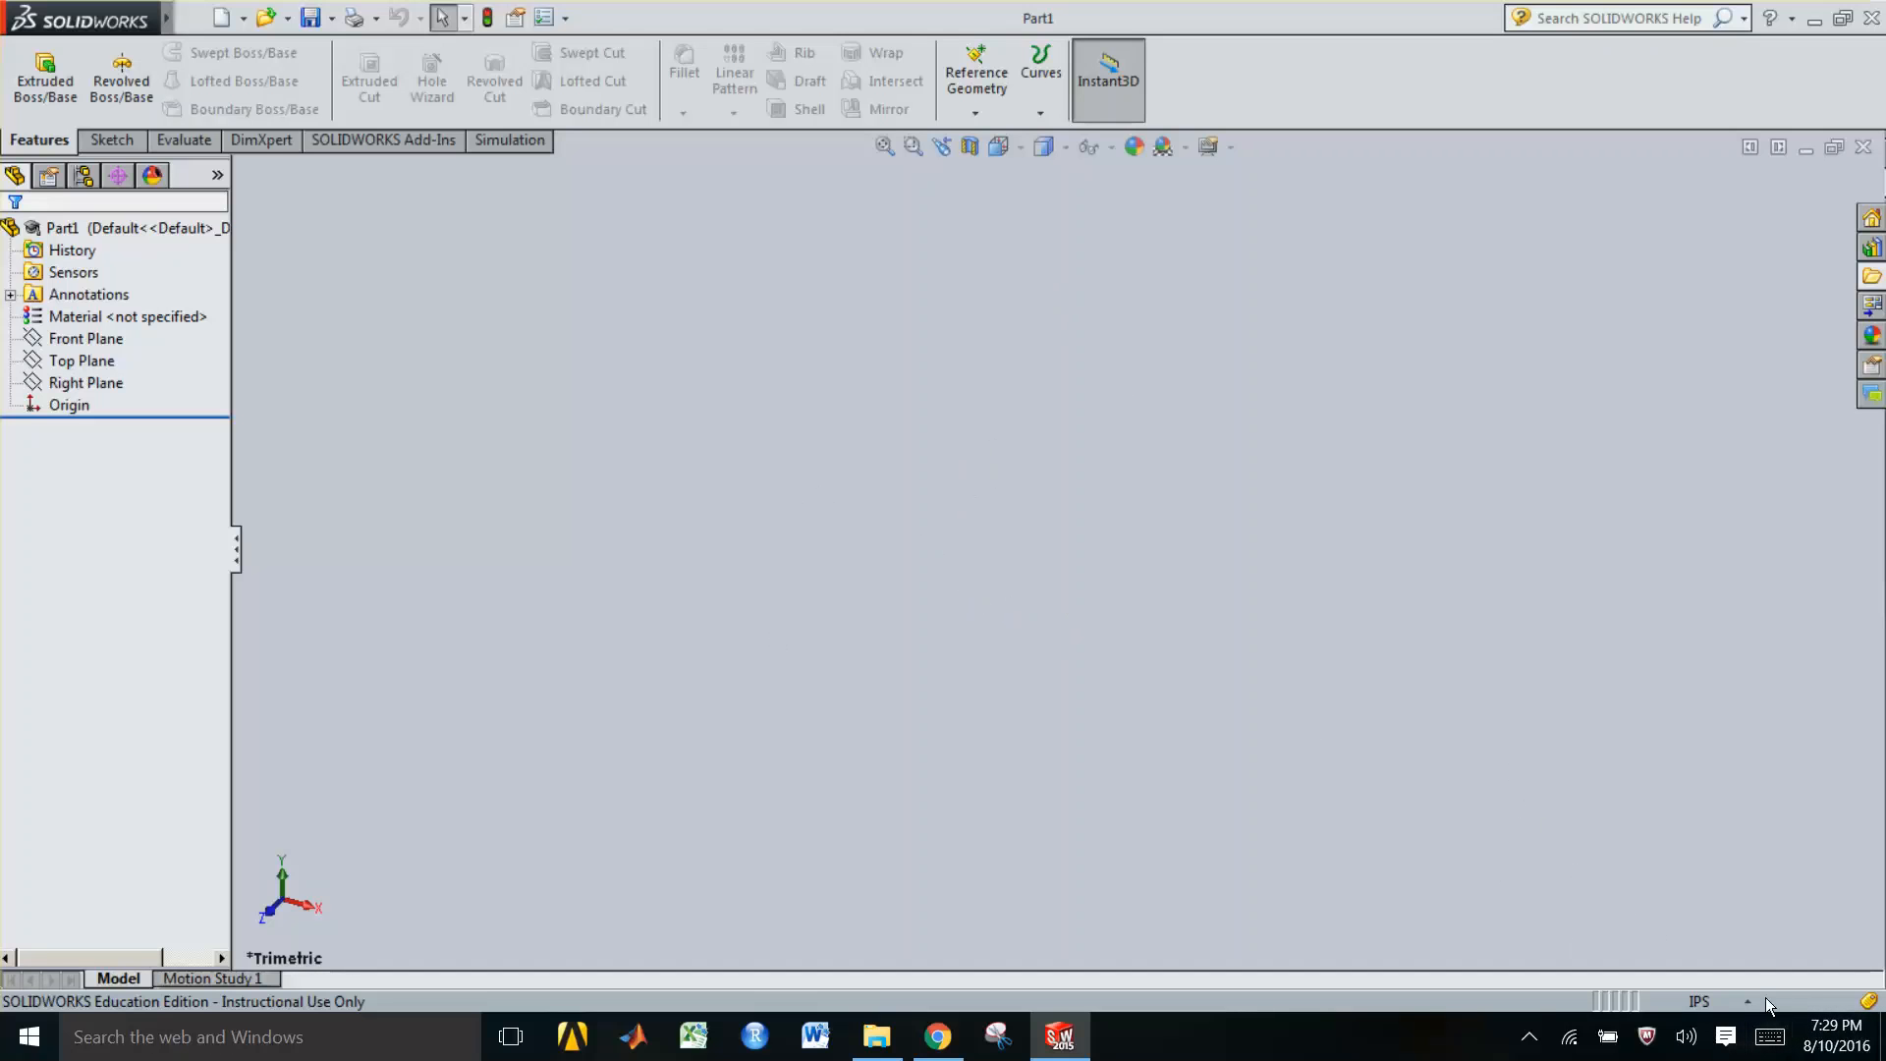
Switch the document units to MMGS (millimeter, gram, second)
{"action": "left_click", "coordinate": [1719, 1000]}
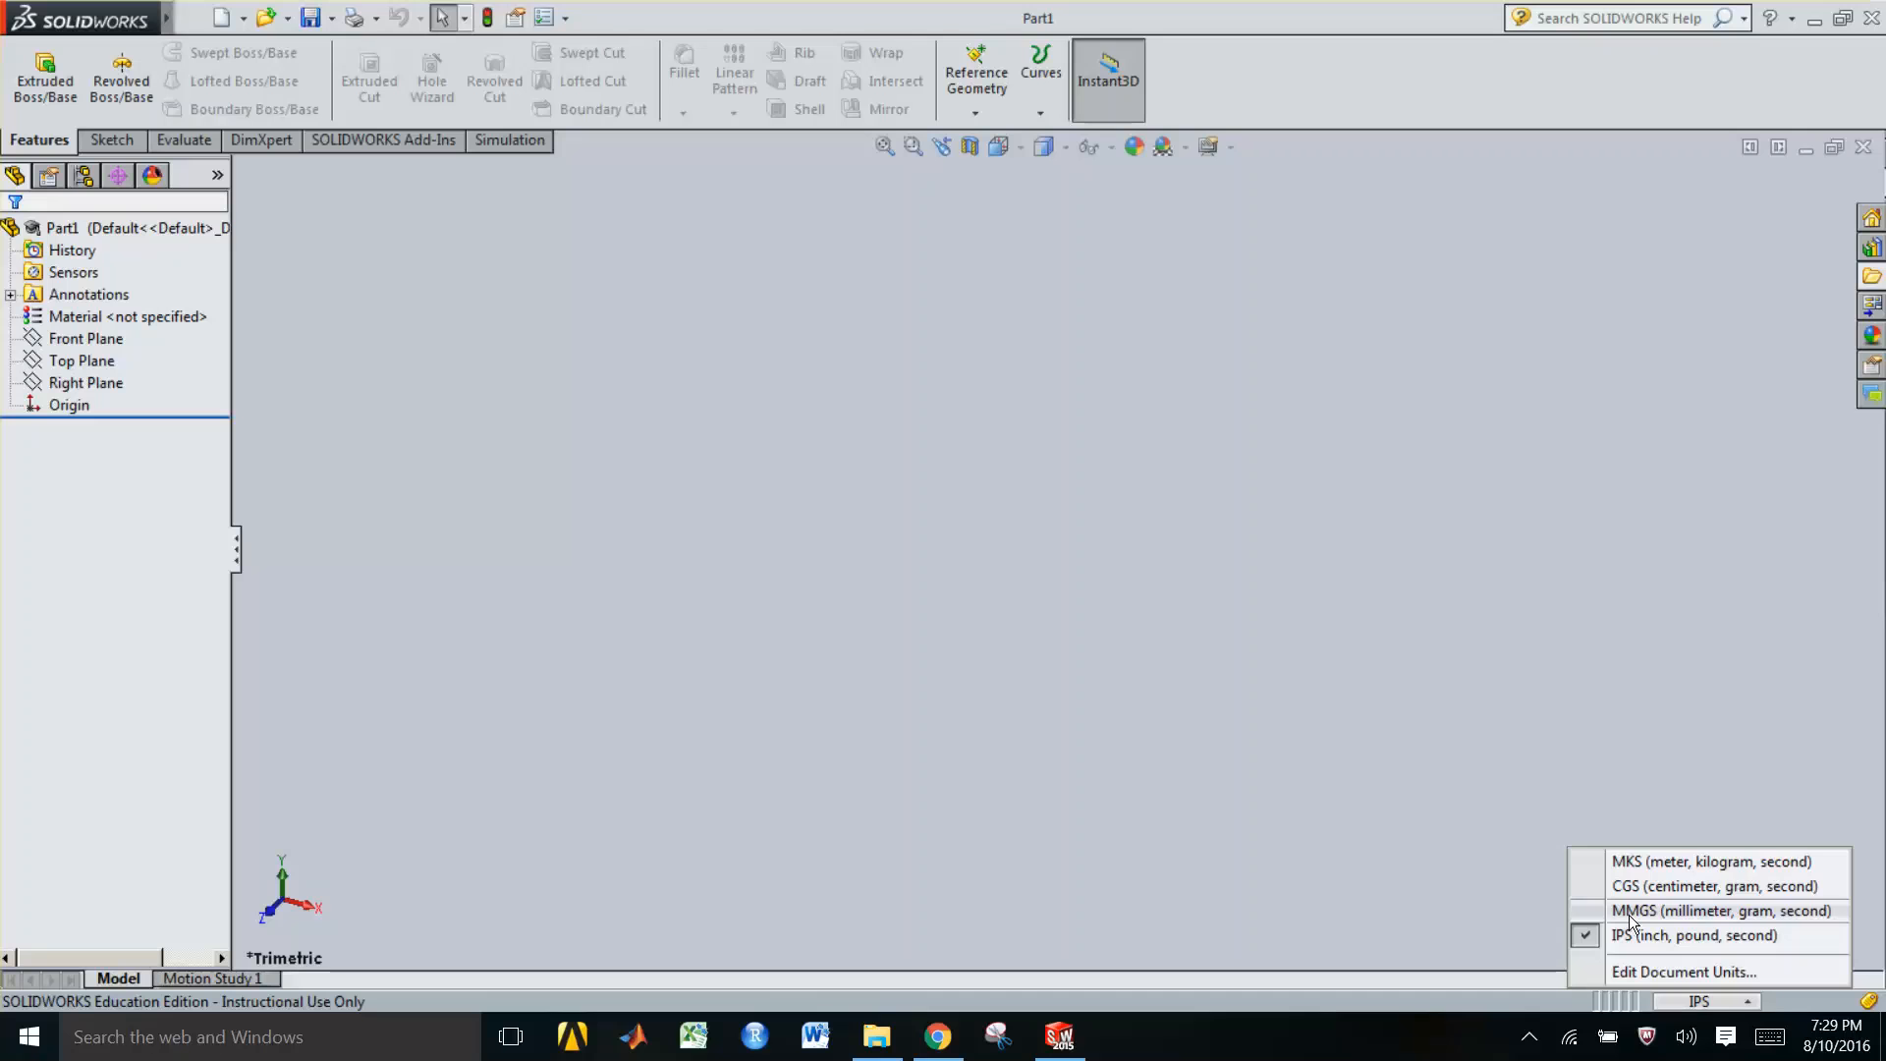
{"action": "left_click", "coordinate": [1631, 911]}
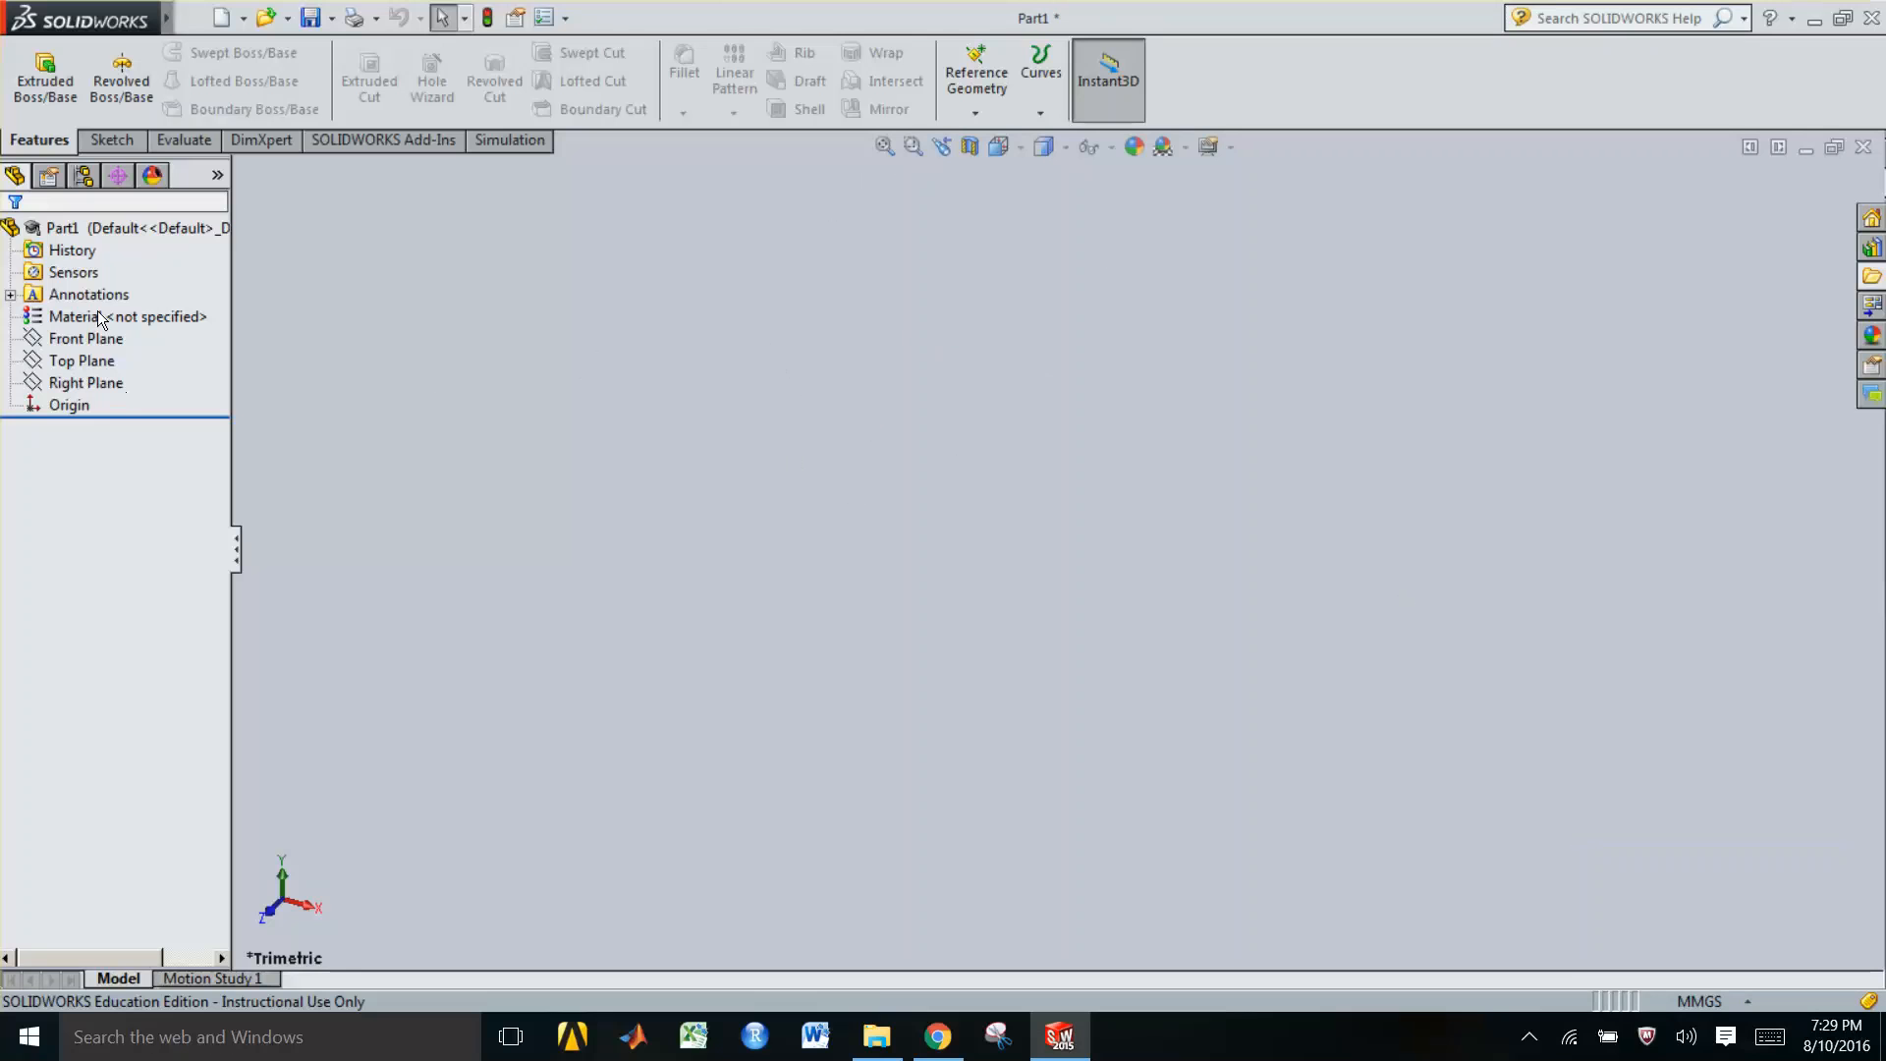
Preview the Front, Top and Right planes, then open a new sketch on the Front Plane
{"action": "left_click", "coordinate": [86, 339]}
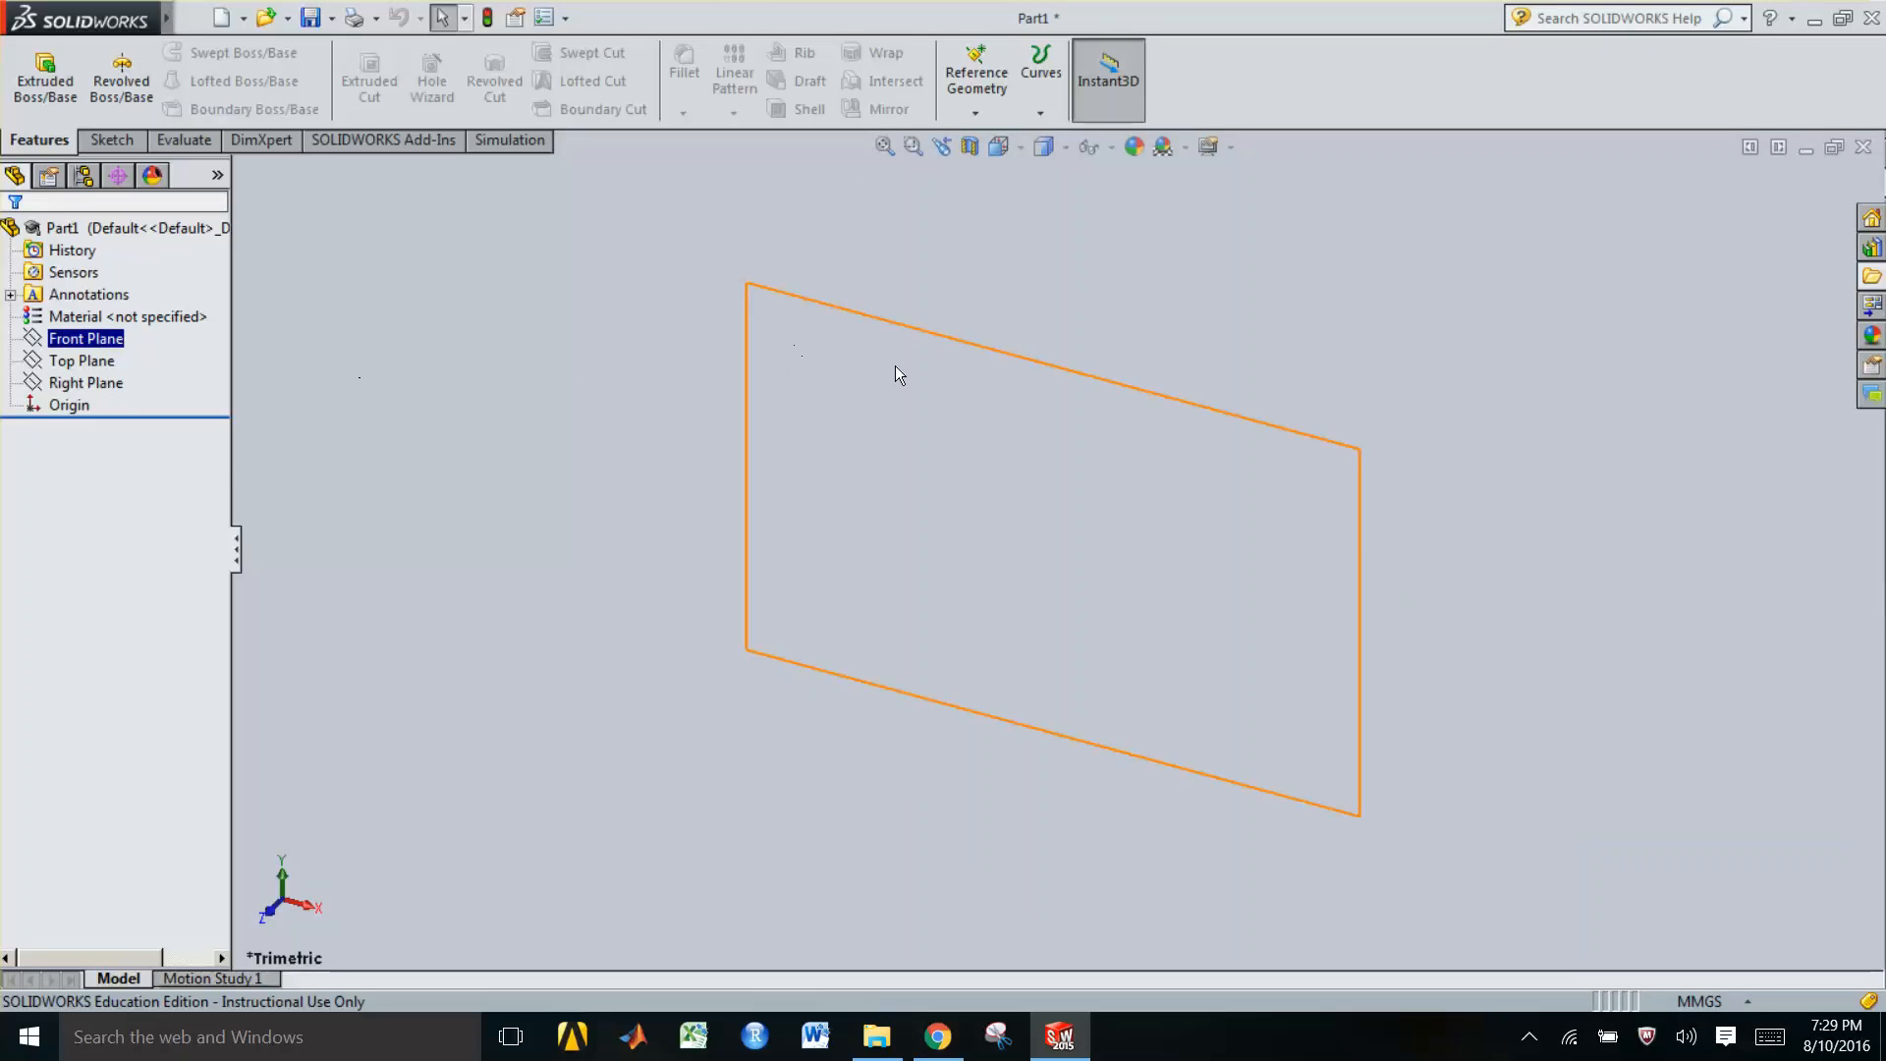
{"action": "left_click", "coordinate": [894, 366]}
{"action": "left_click", "coordinate": [82, 362]}
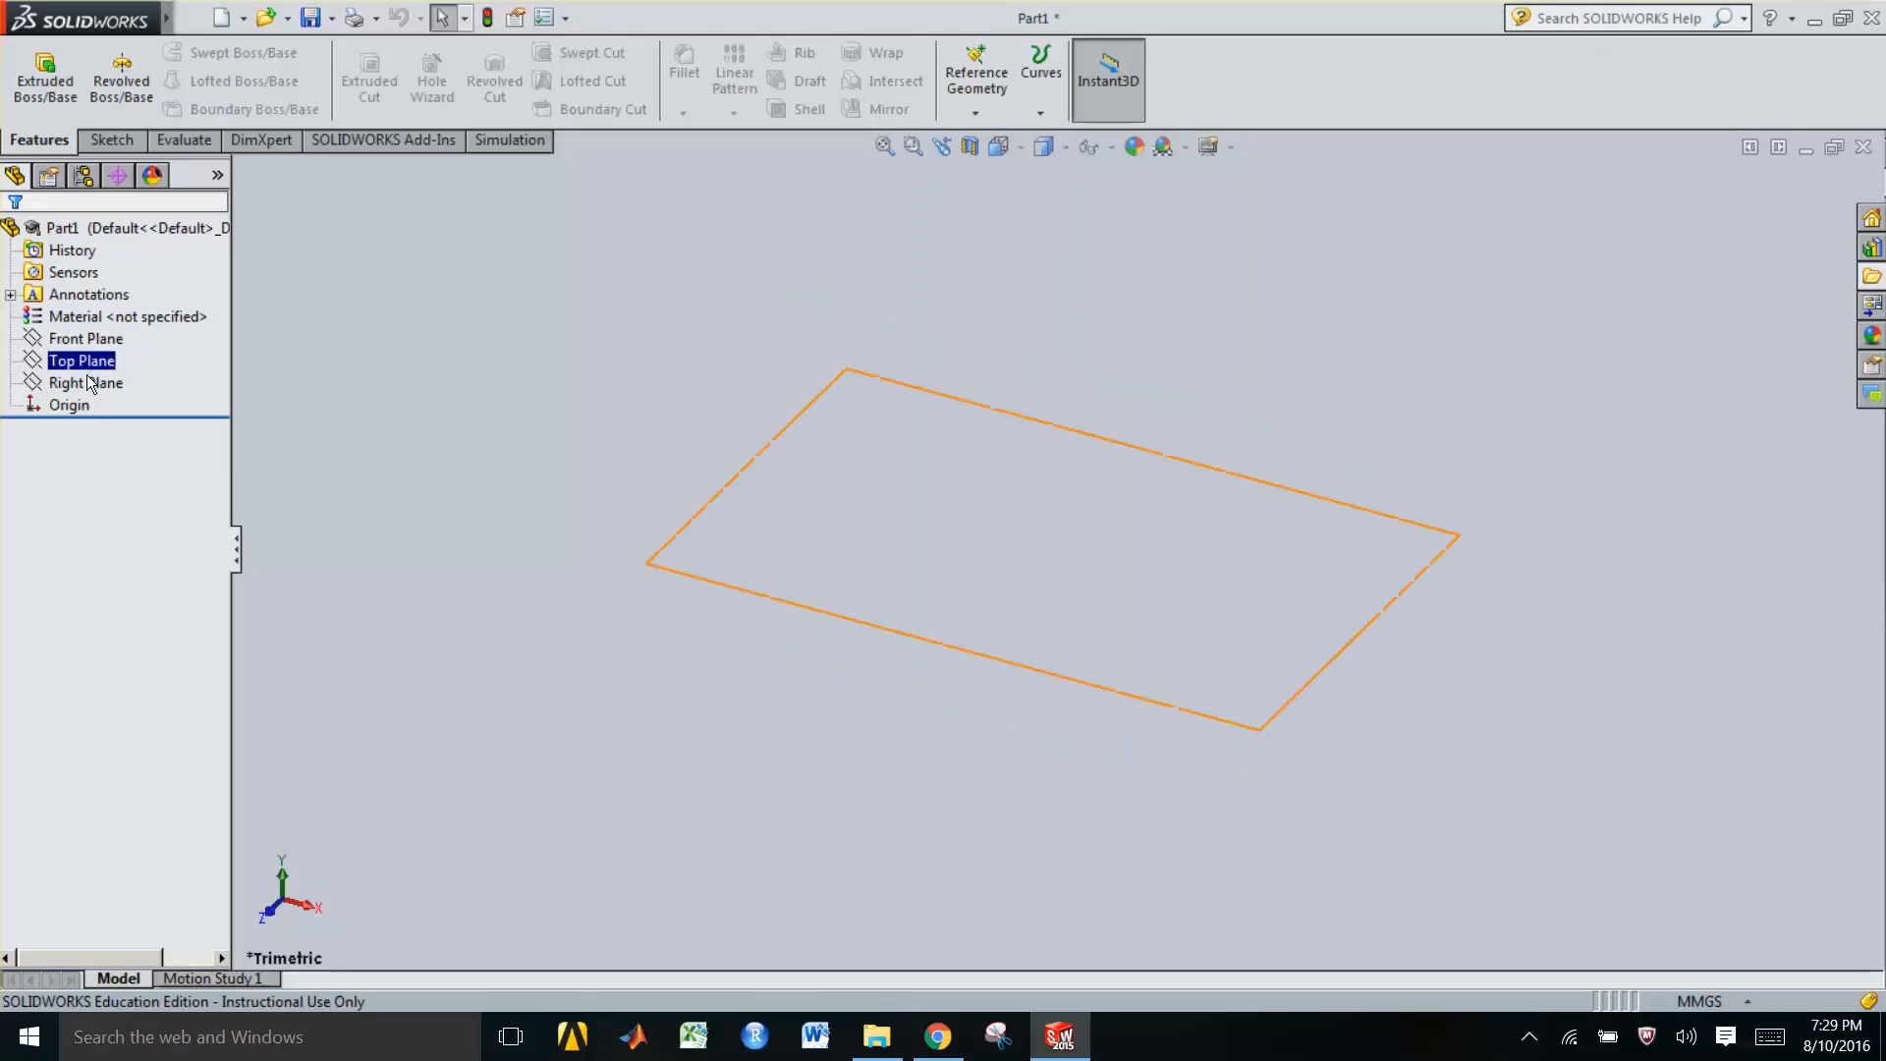
{"action": "left_click", "coordinate": [78, 383]}
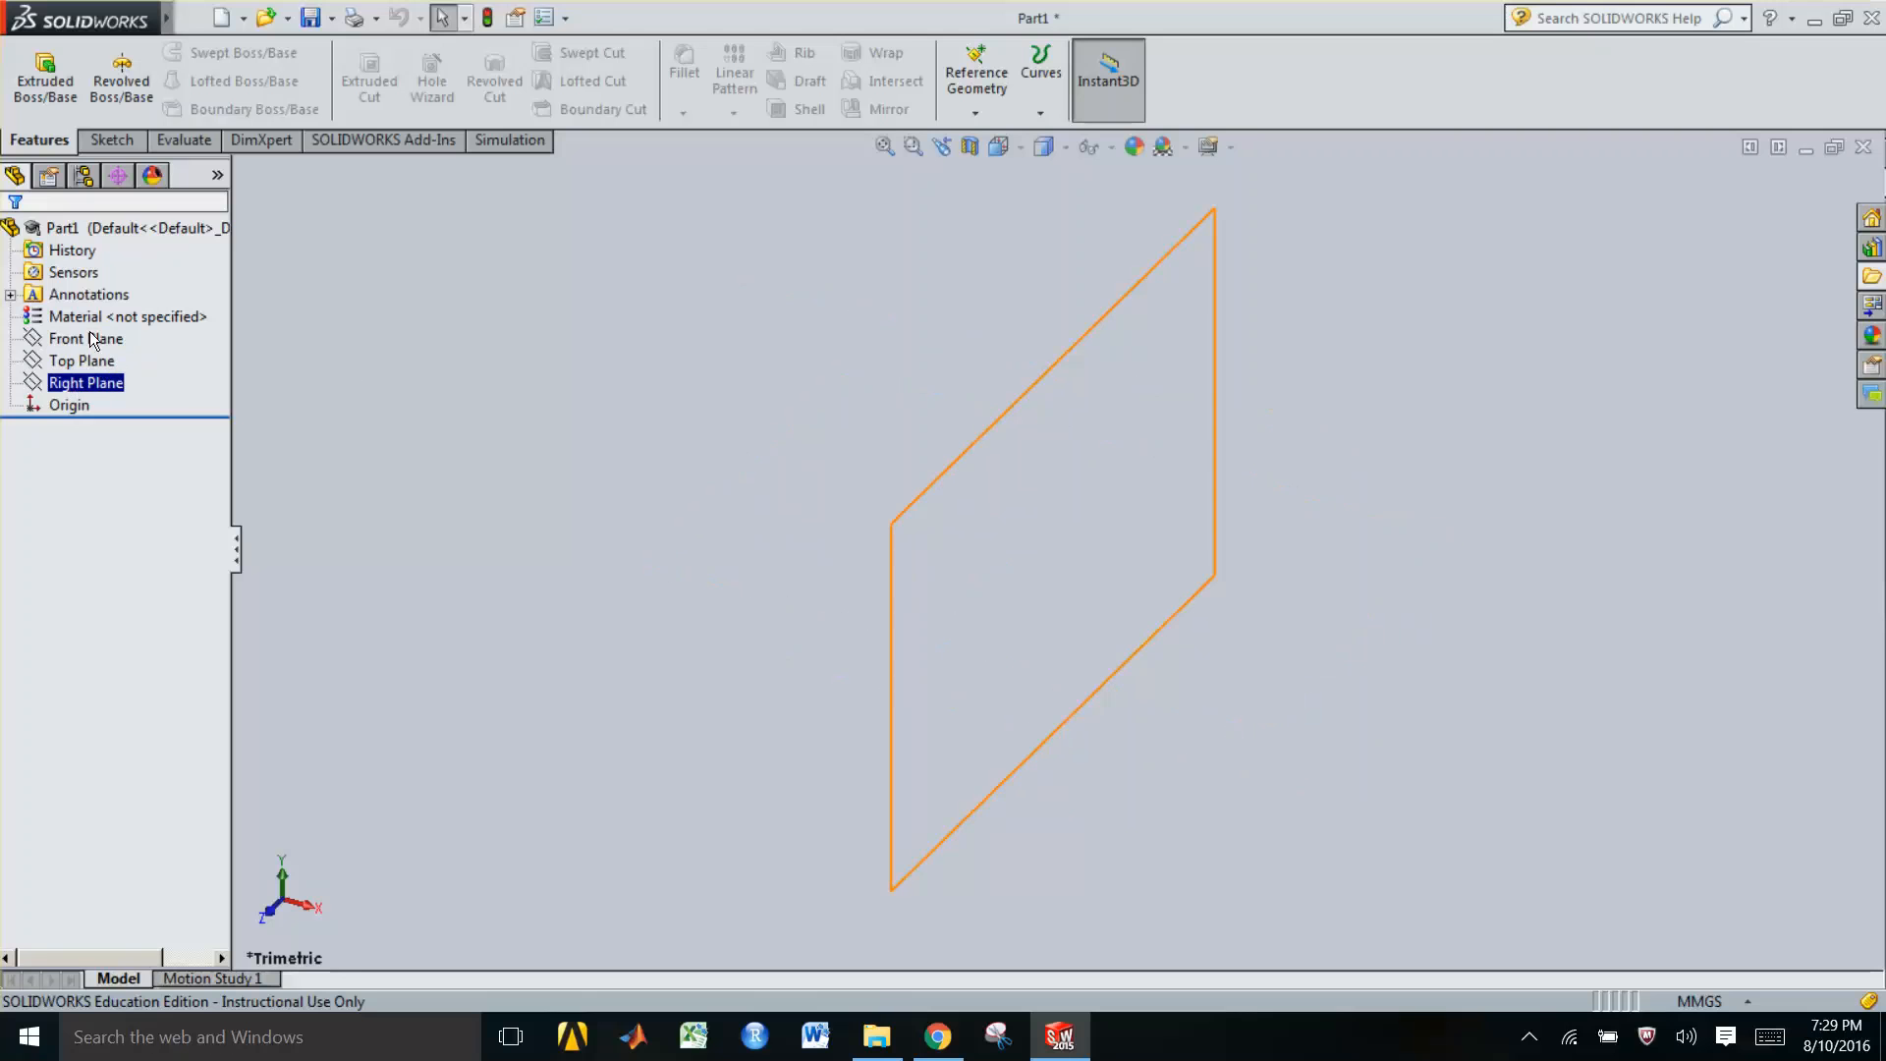
{"action": "left_click", "coordinate": [93, 340]}
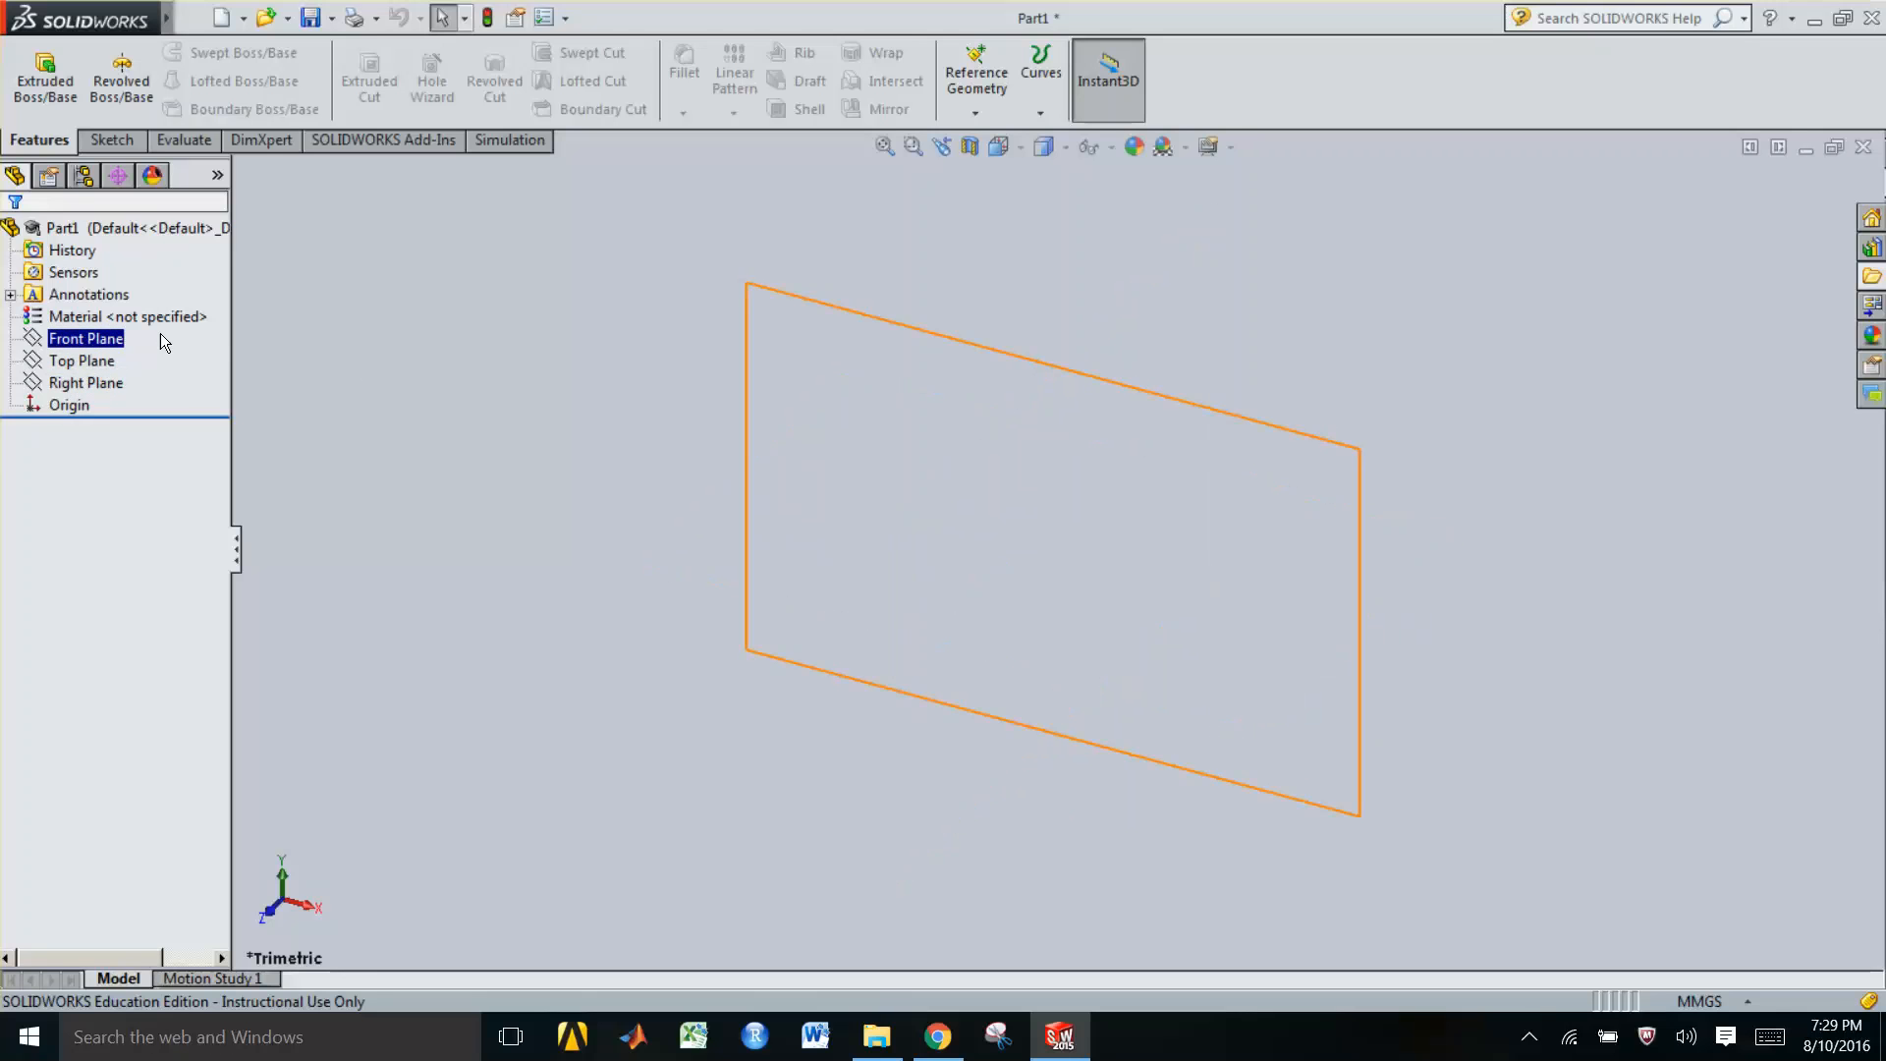
{"action": "right_click", "coordinate": [108, 339]}
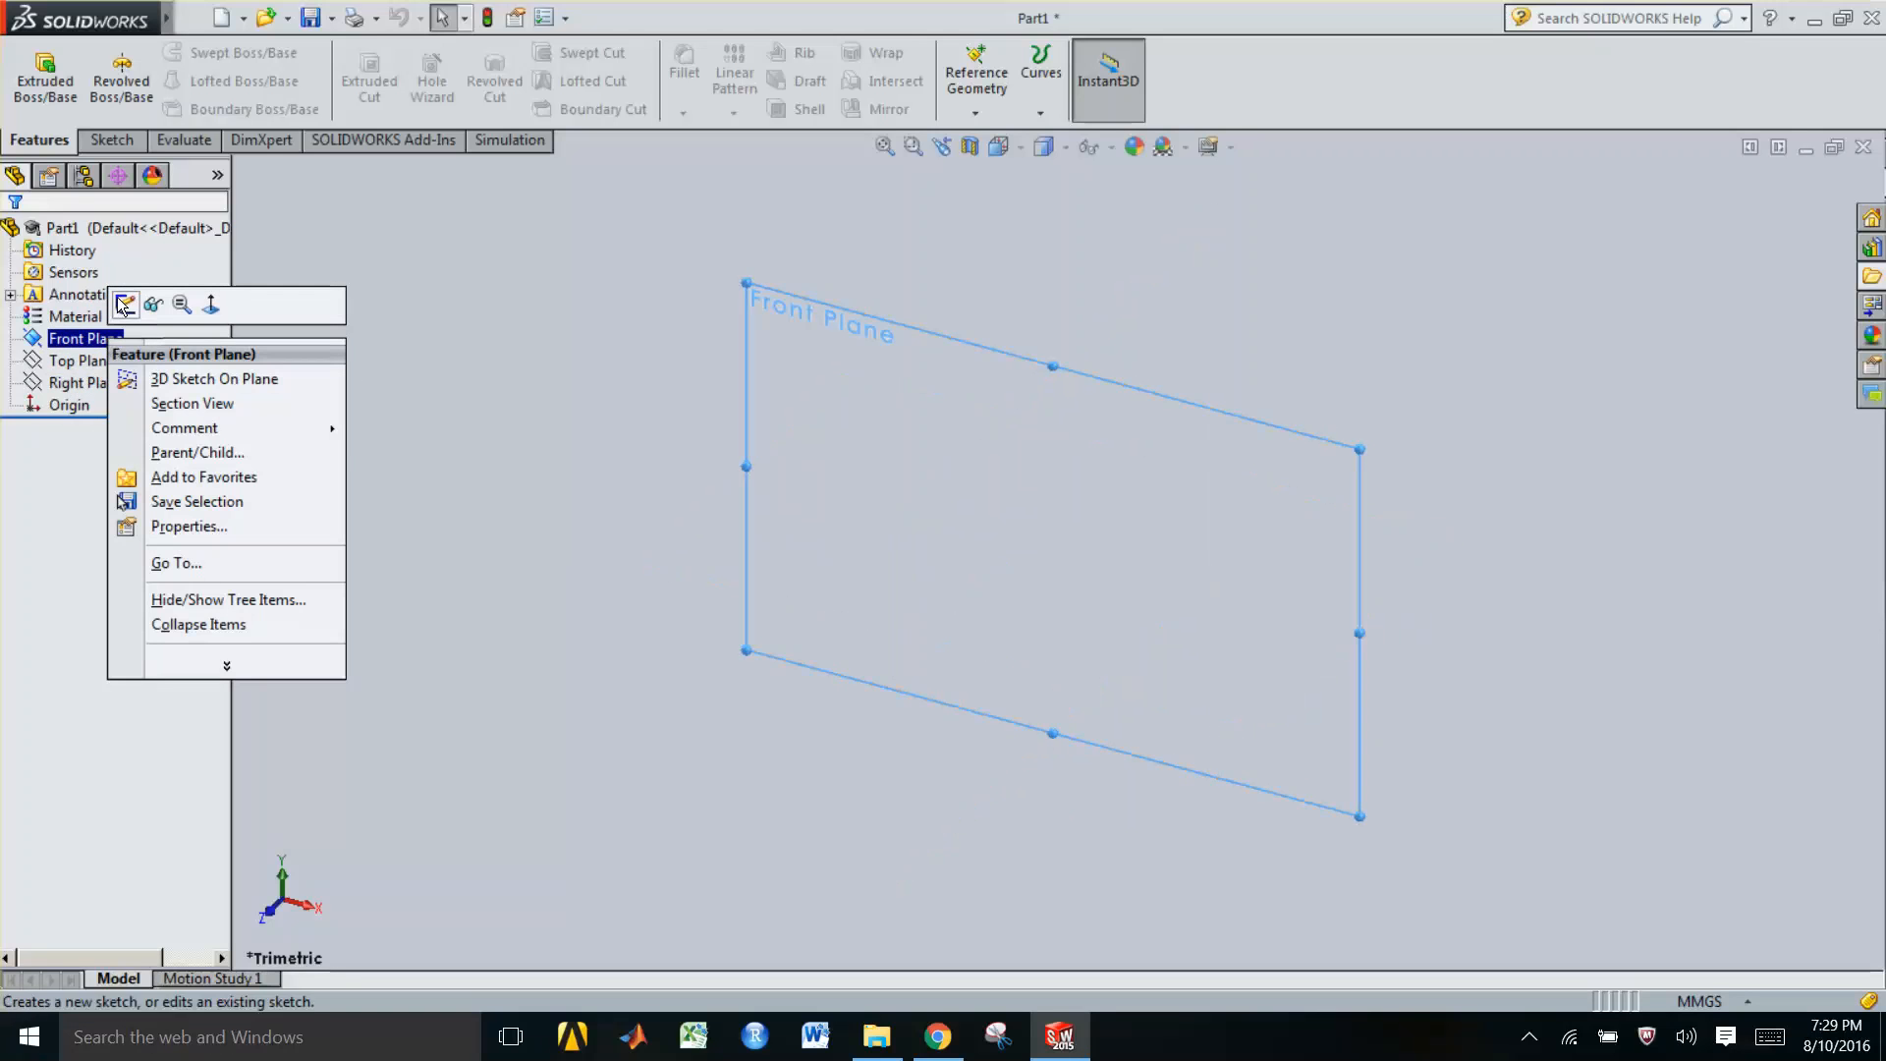
{"action": "left_click", "coordinate": [124, 304]}
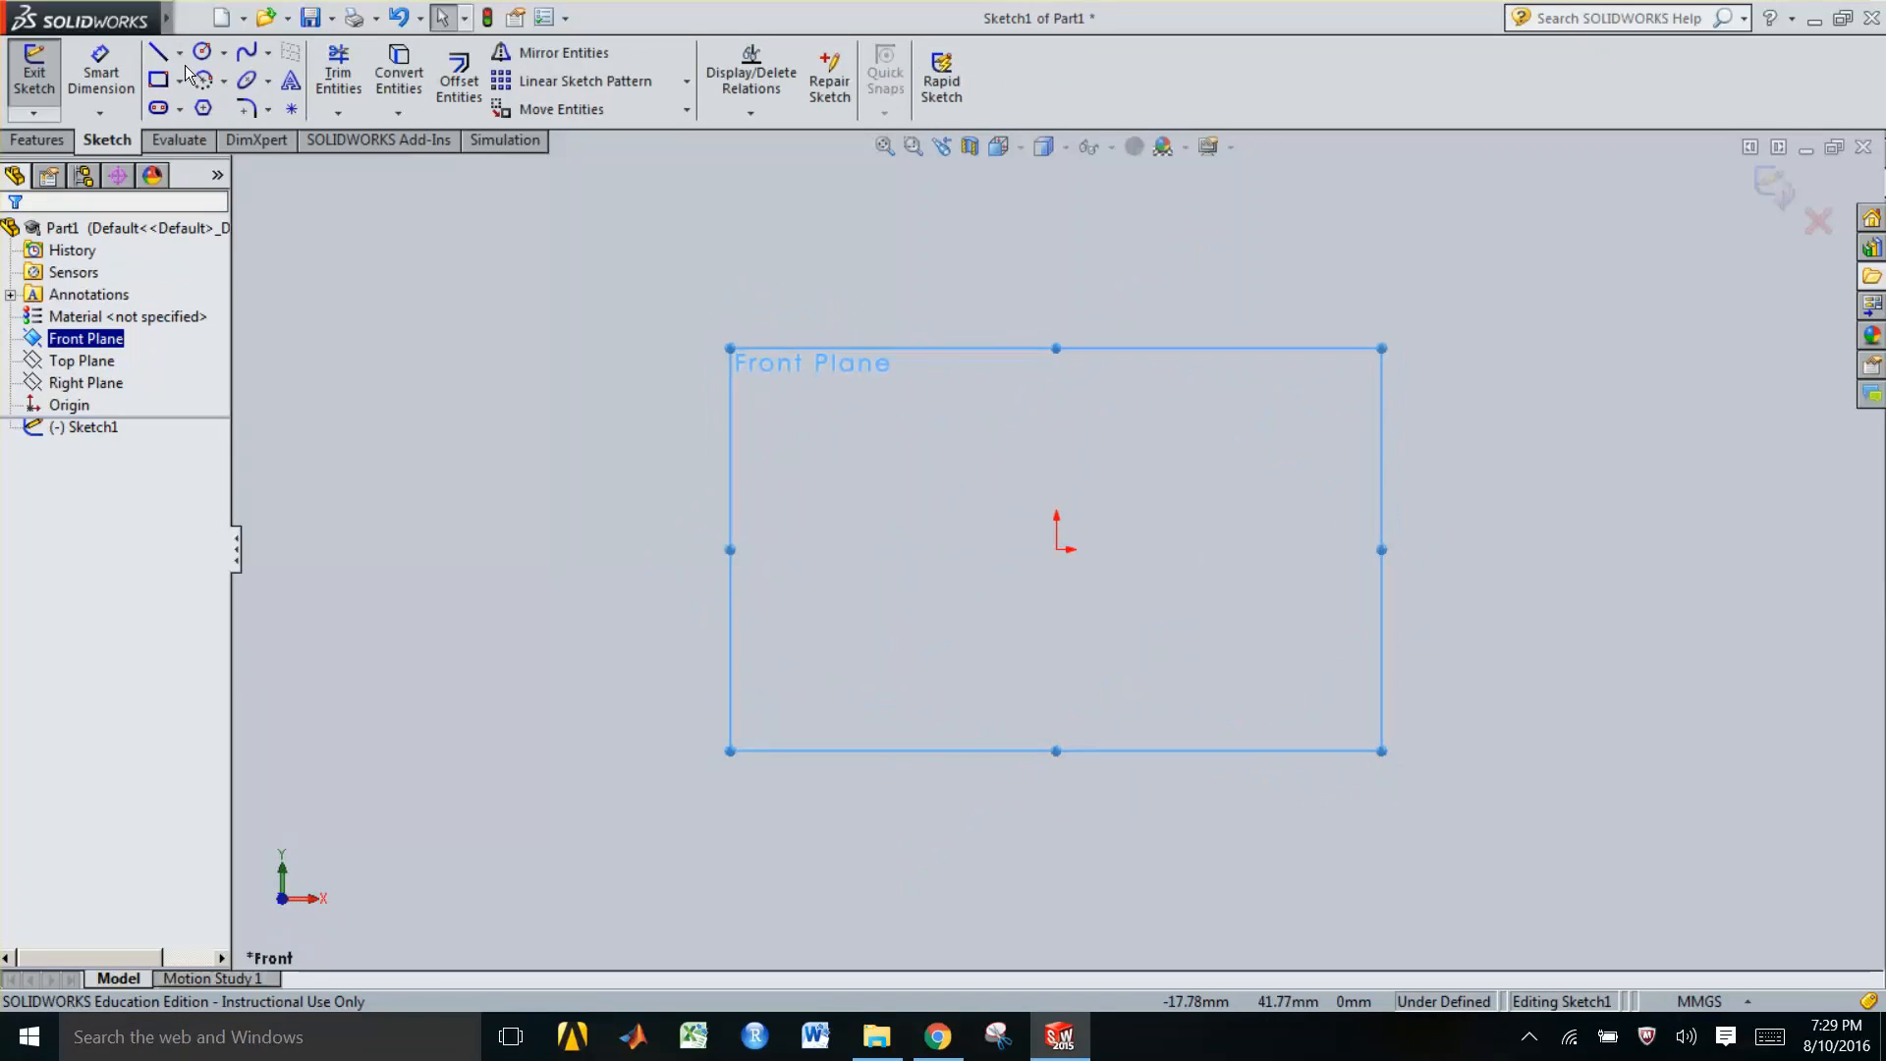
Sketch a closed six-line L-shaped profile starting at the origin, about 58 mm tall and 84 mm wide
{"action": "left_click", "coordinate": [159, 52]}
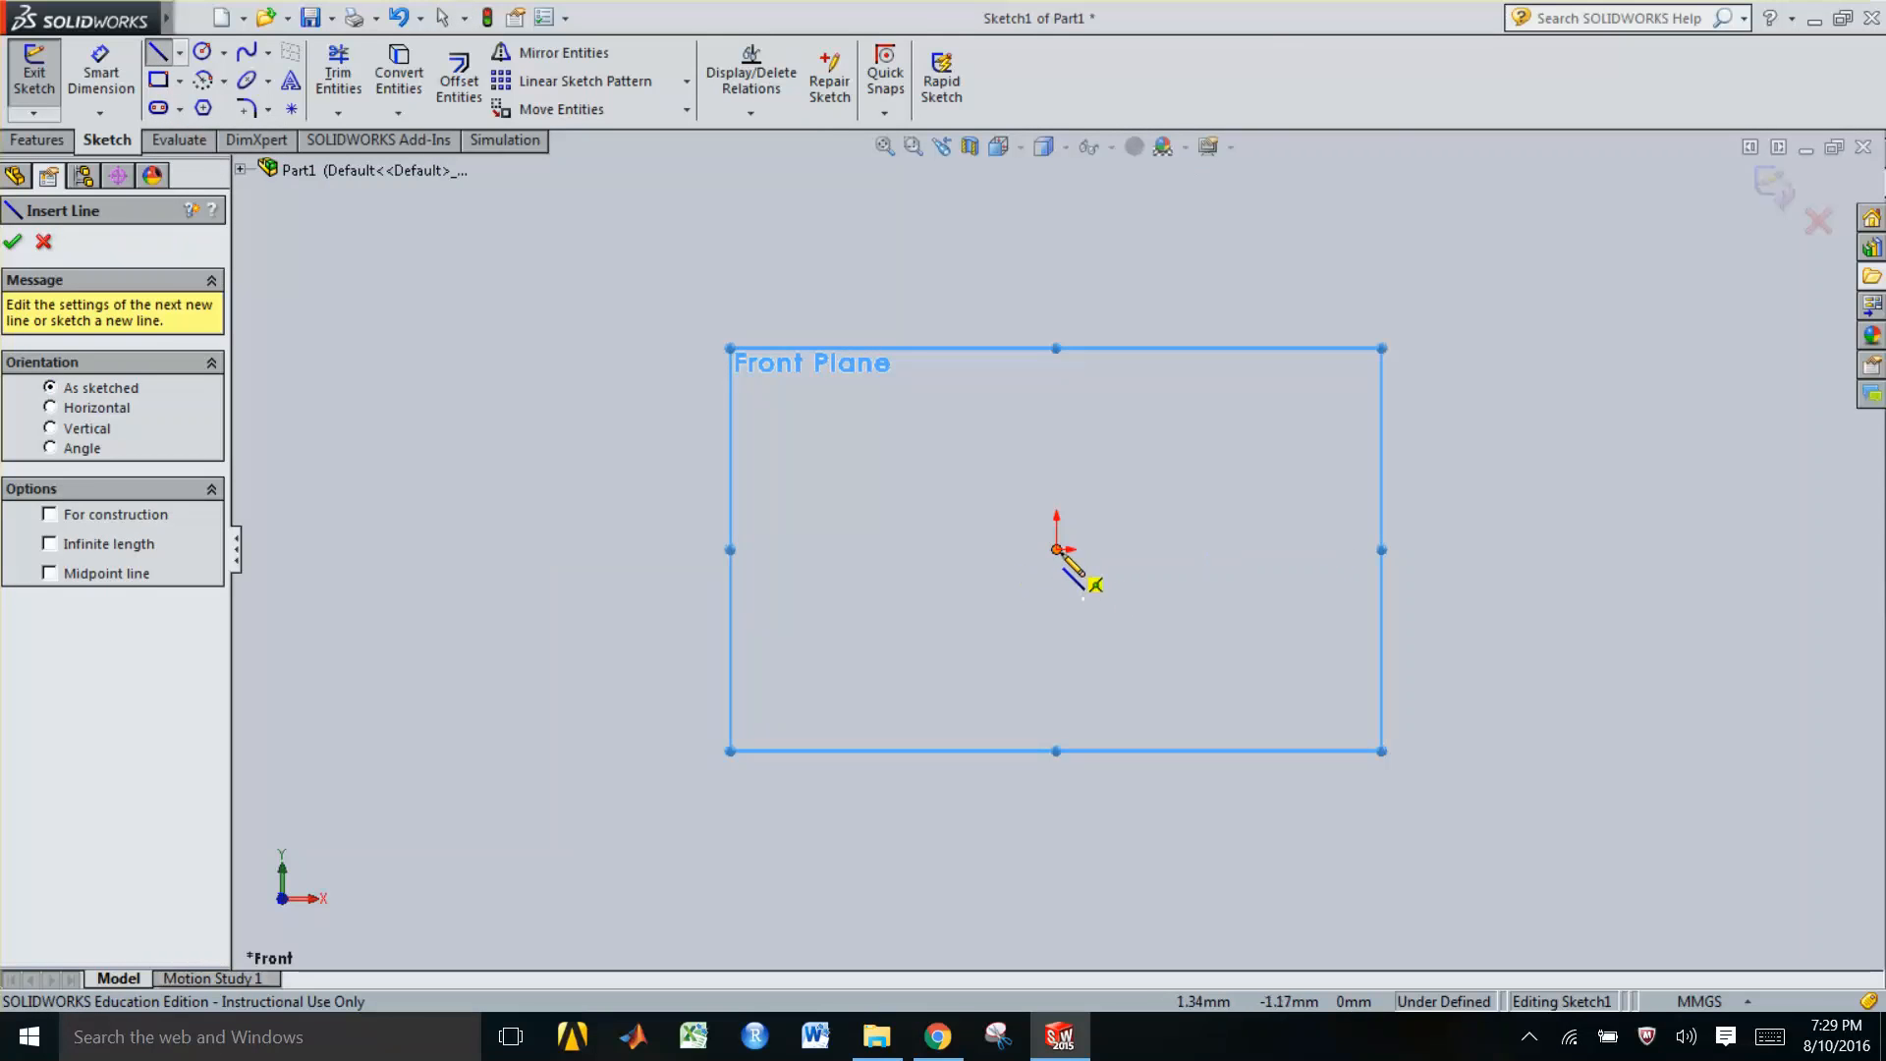
{"action": "left_click", "coordinate": [1057, 549]}
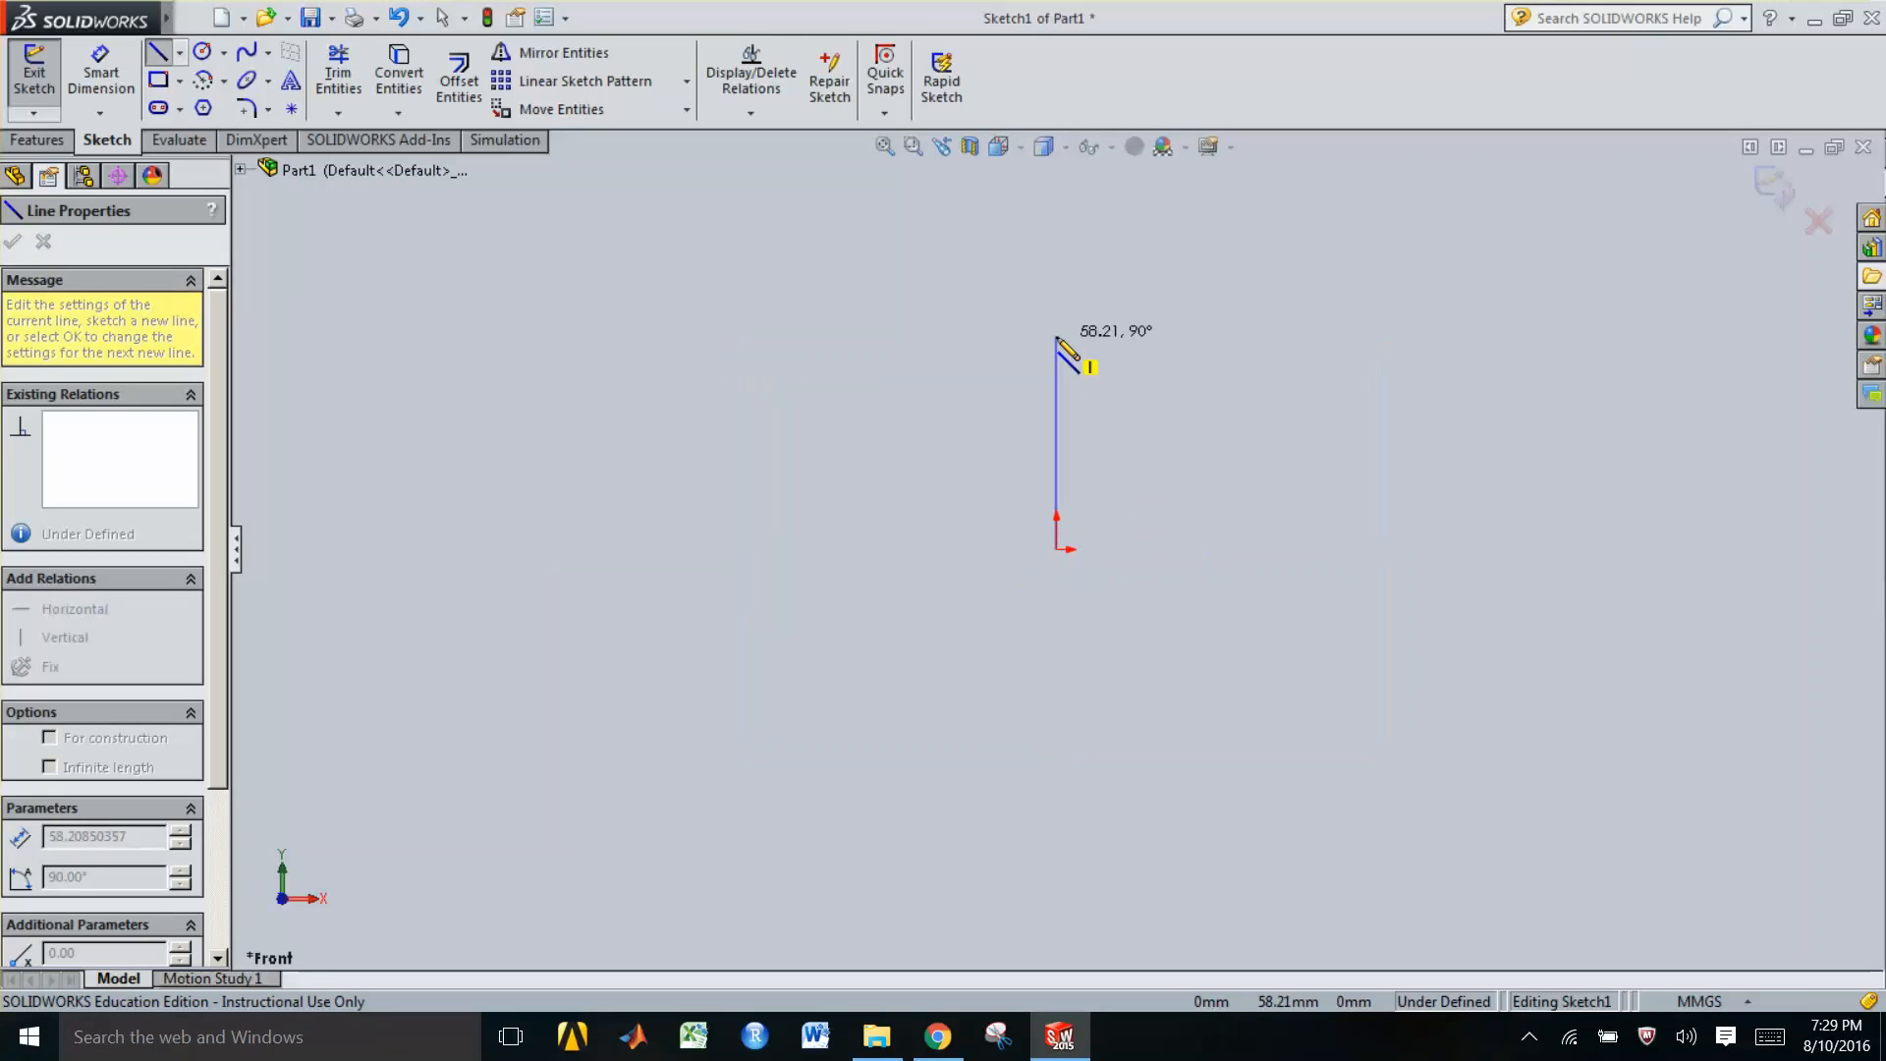
{"action": "left_click", "coordinate": [1057, 336]}
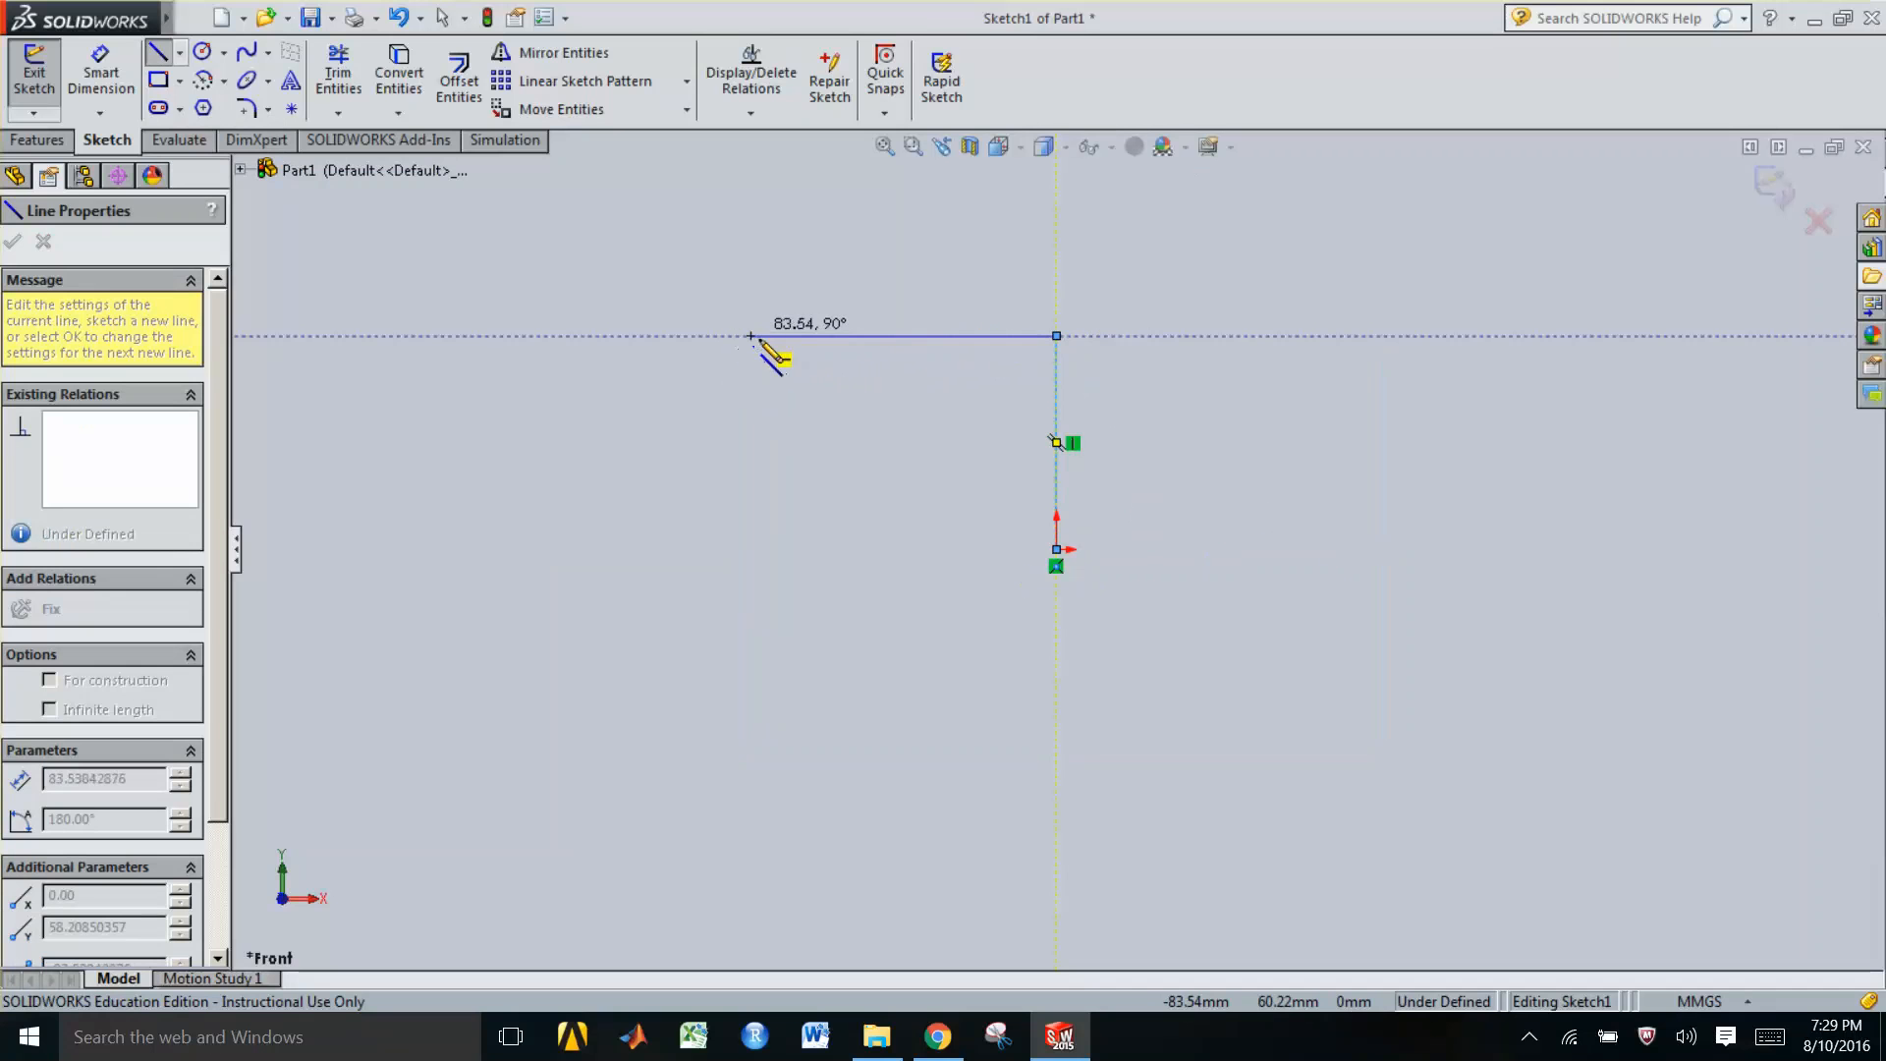
{"action": "left_click", "coordinate": [756, 337]}
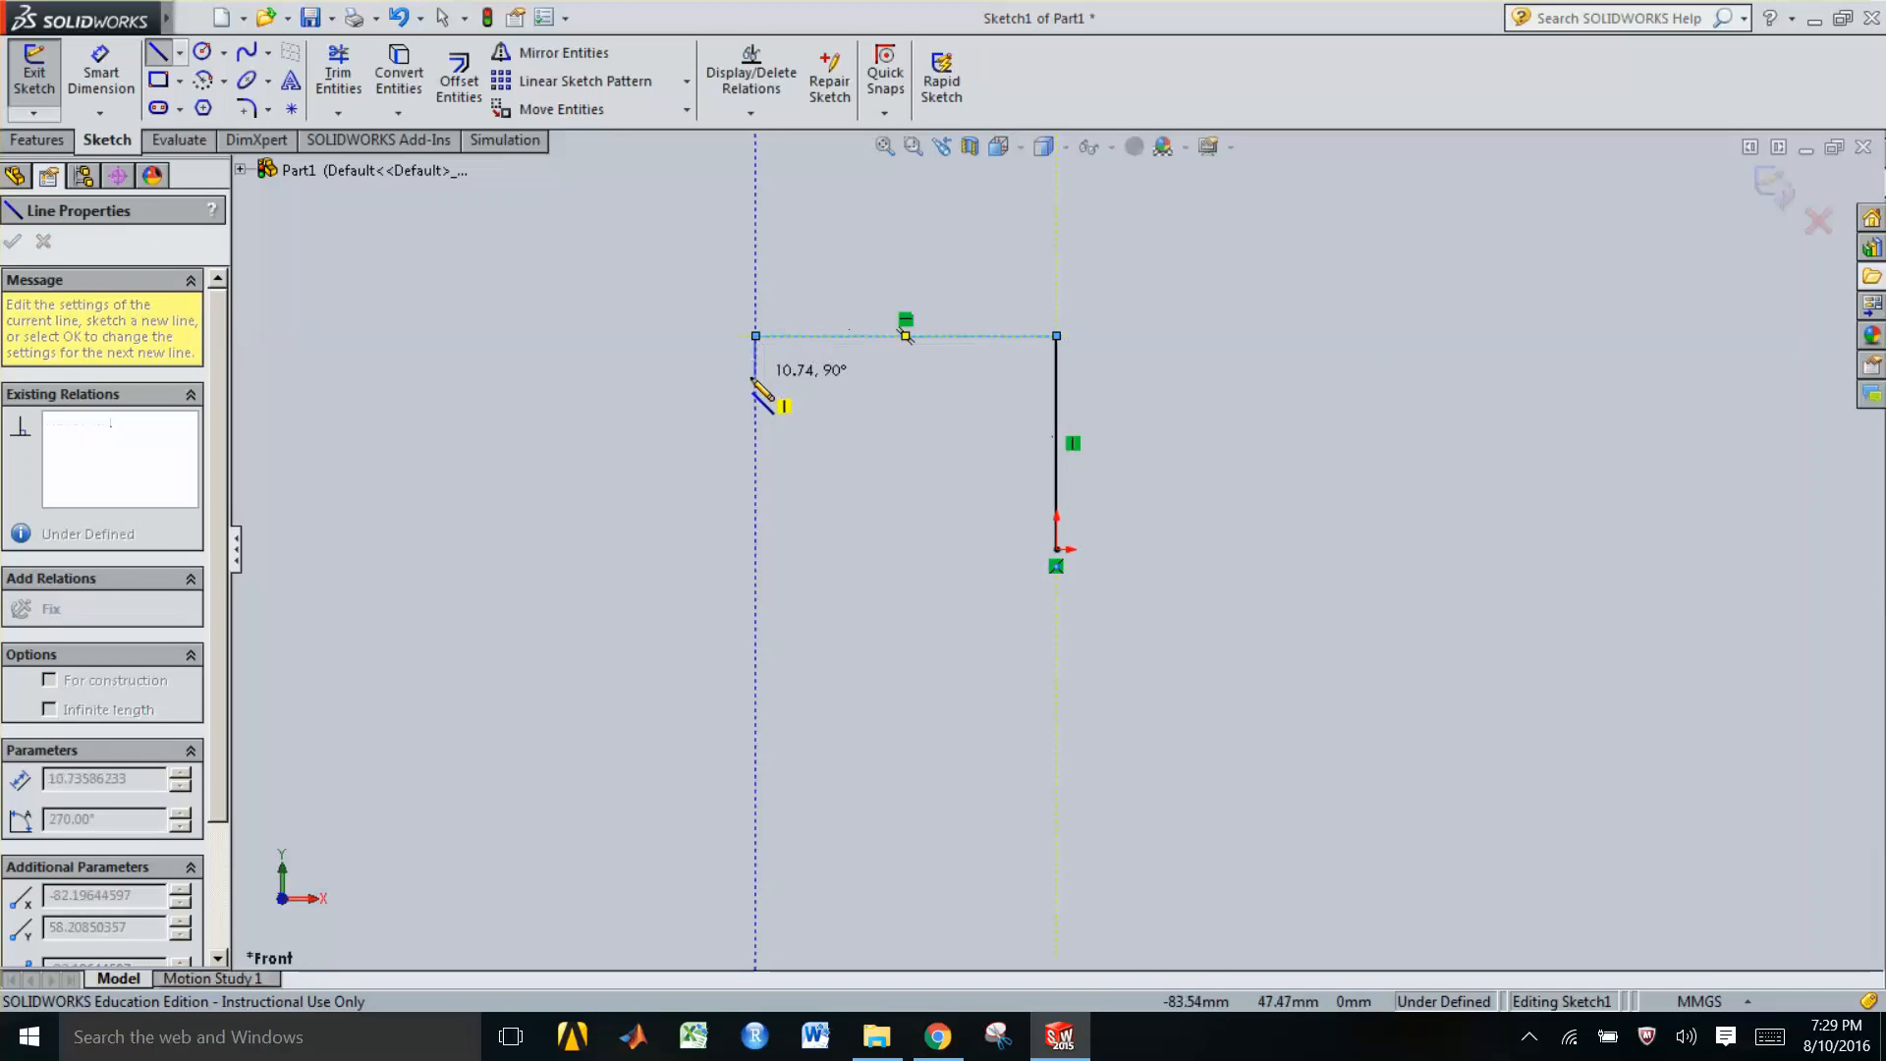
{"action": "left_click", "coordinate": [755, 422]}
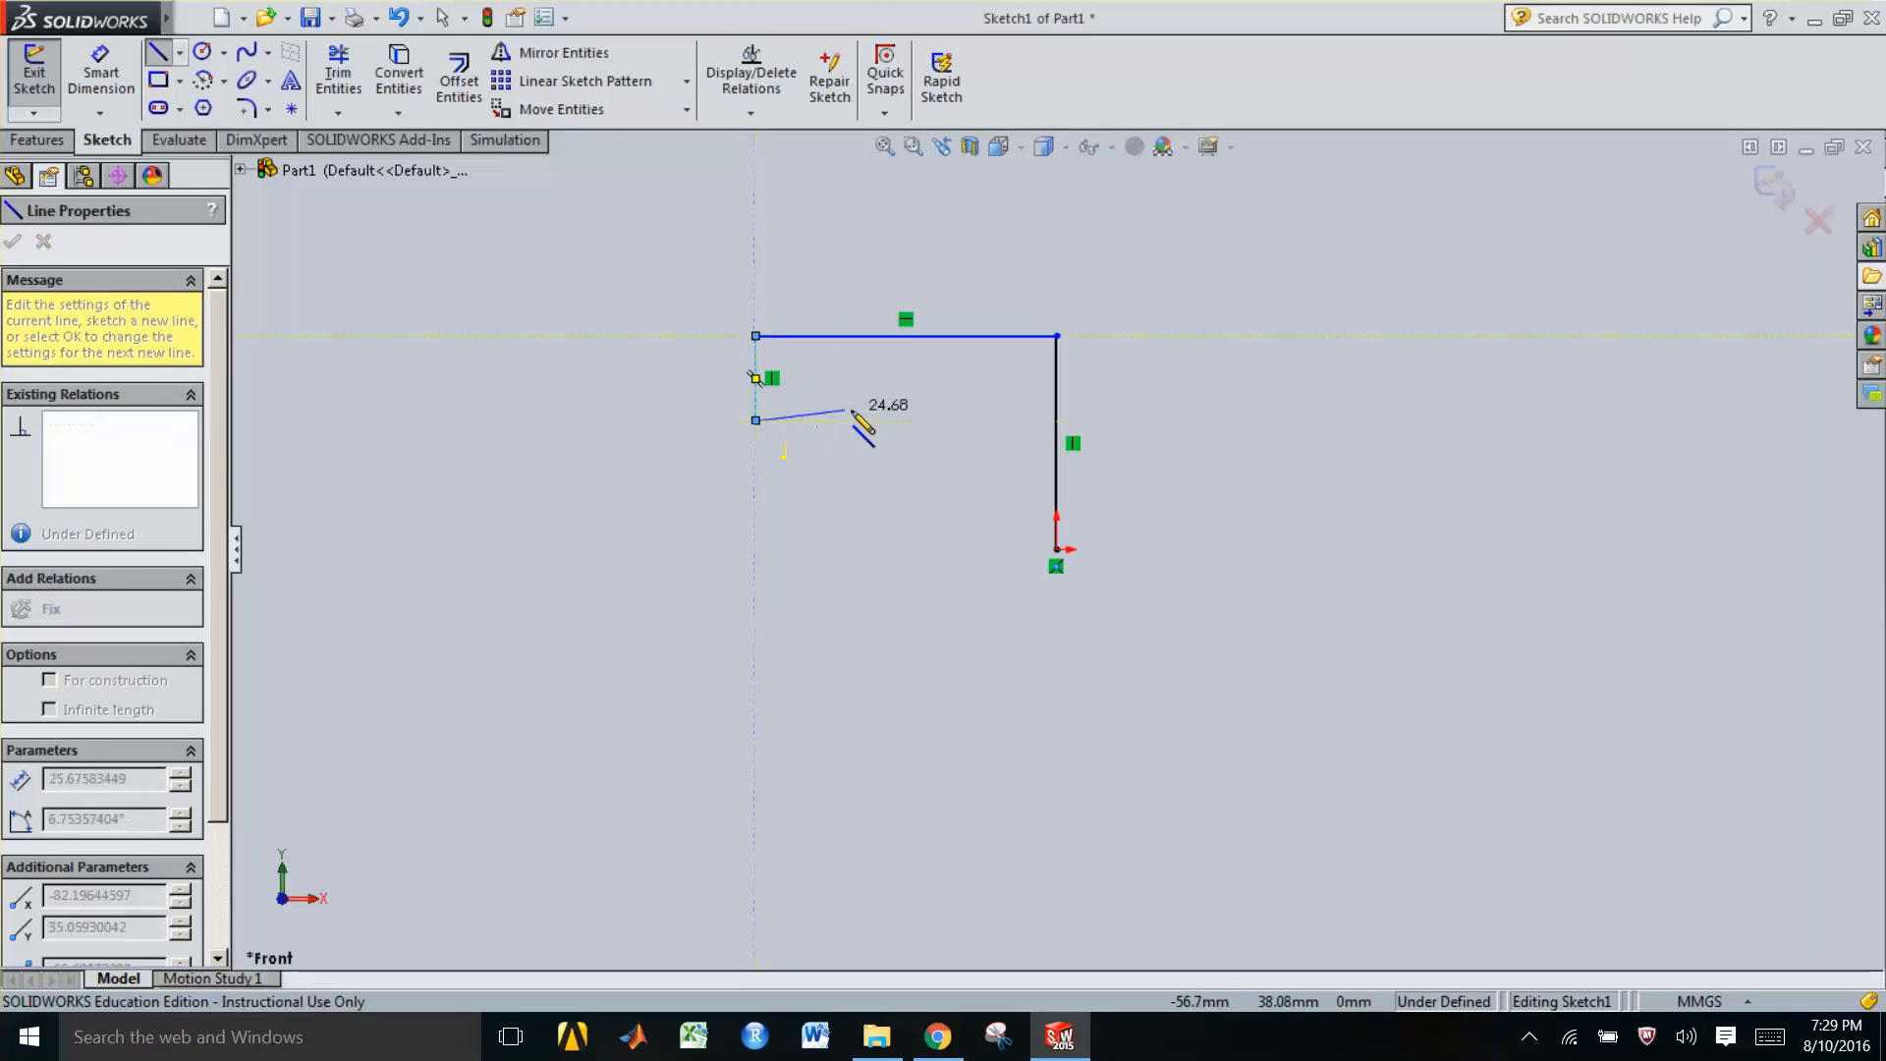
{"action": "left_click", "coordinate": [946, 421]}
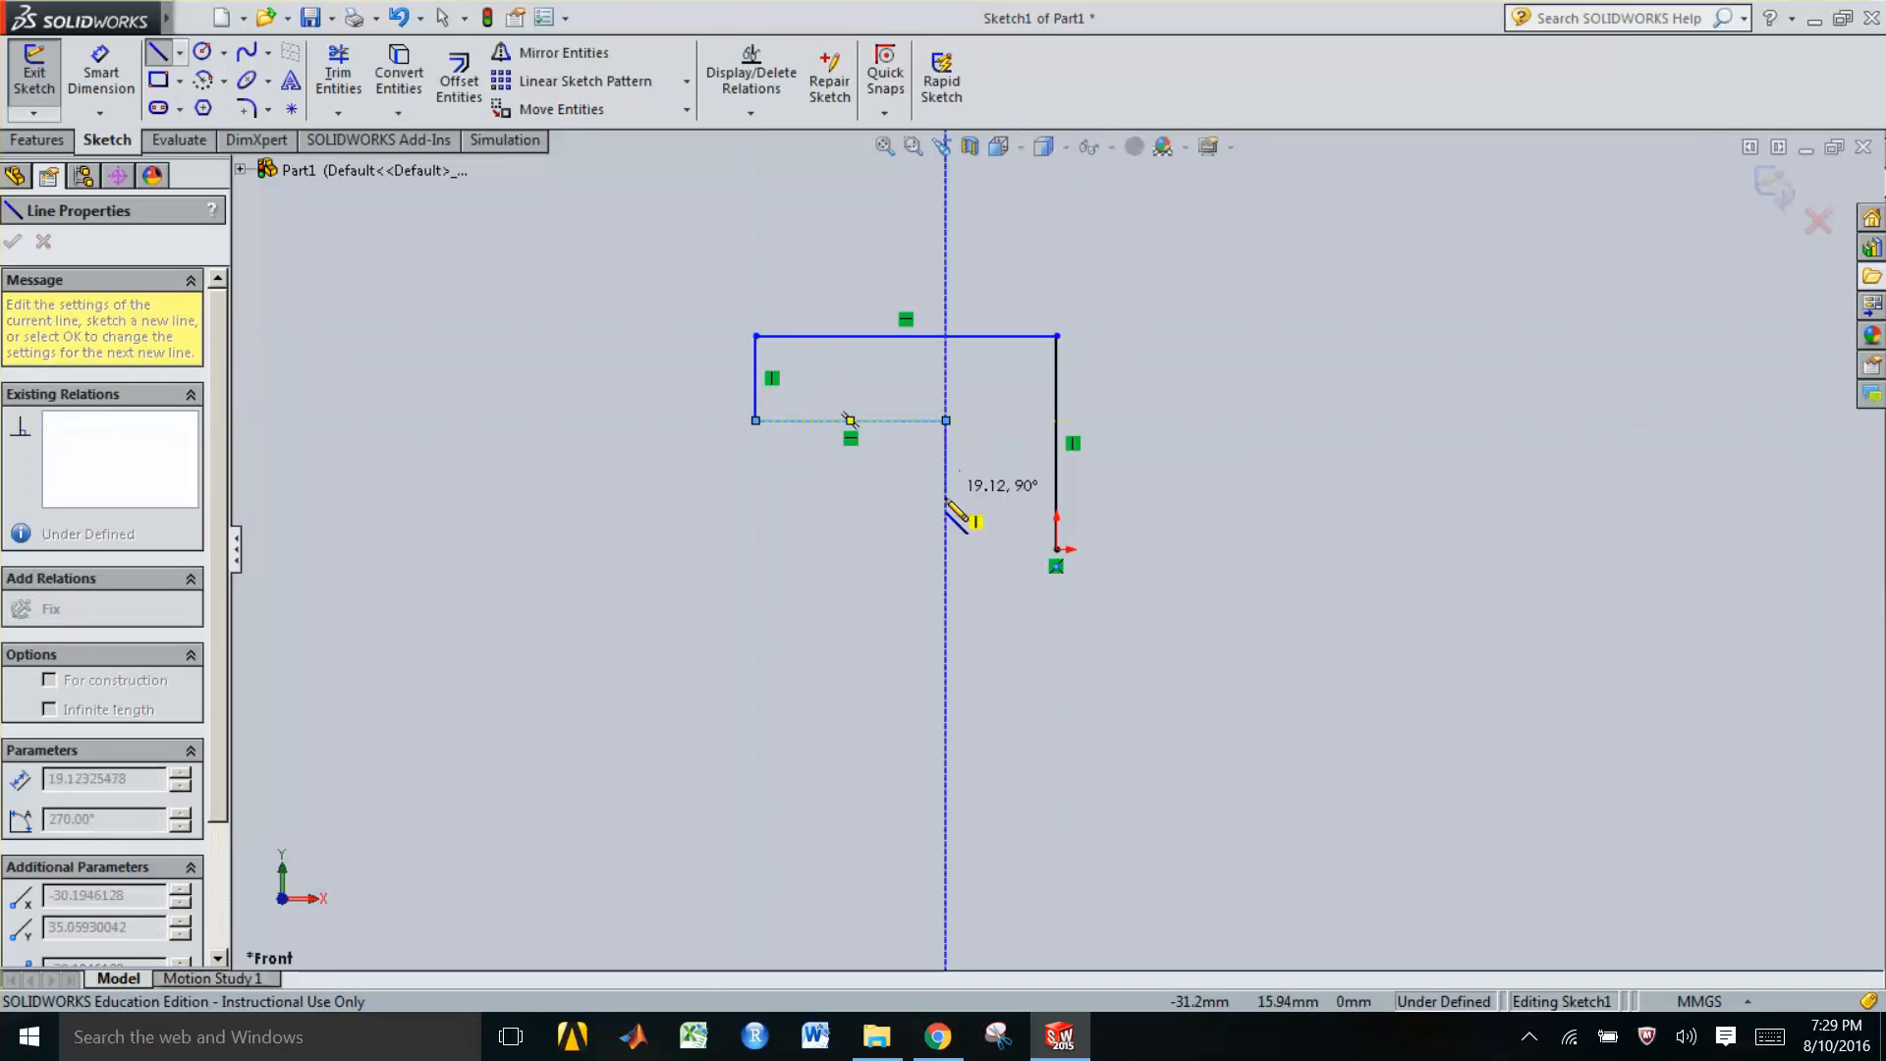
{"action": "left_click", "coordinate": [948, 551]}
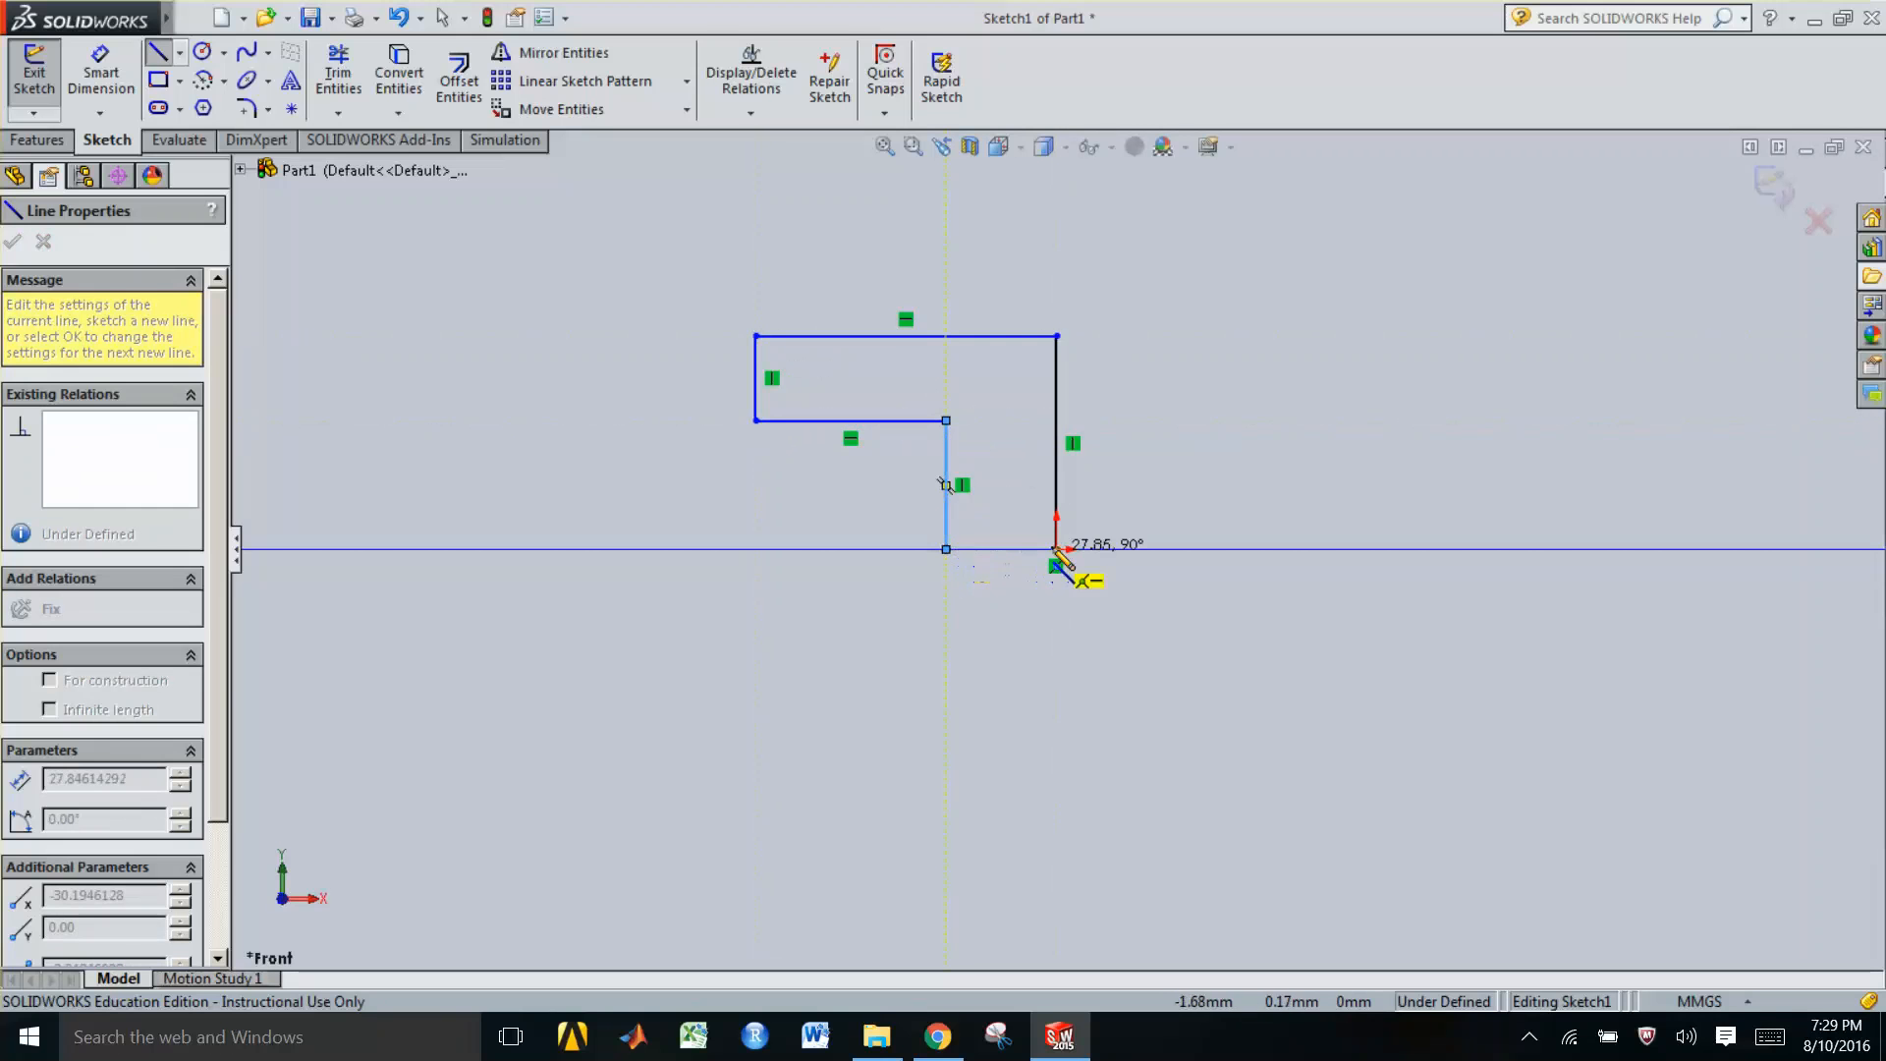
{"action": "left_click", "coordinate": [1056, 549]}
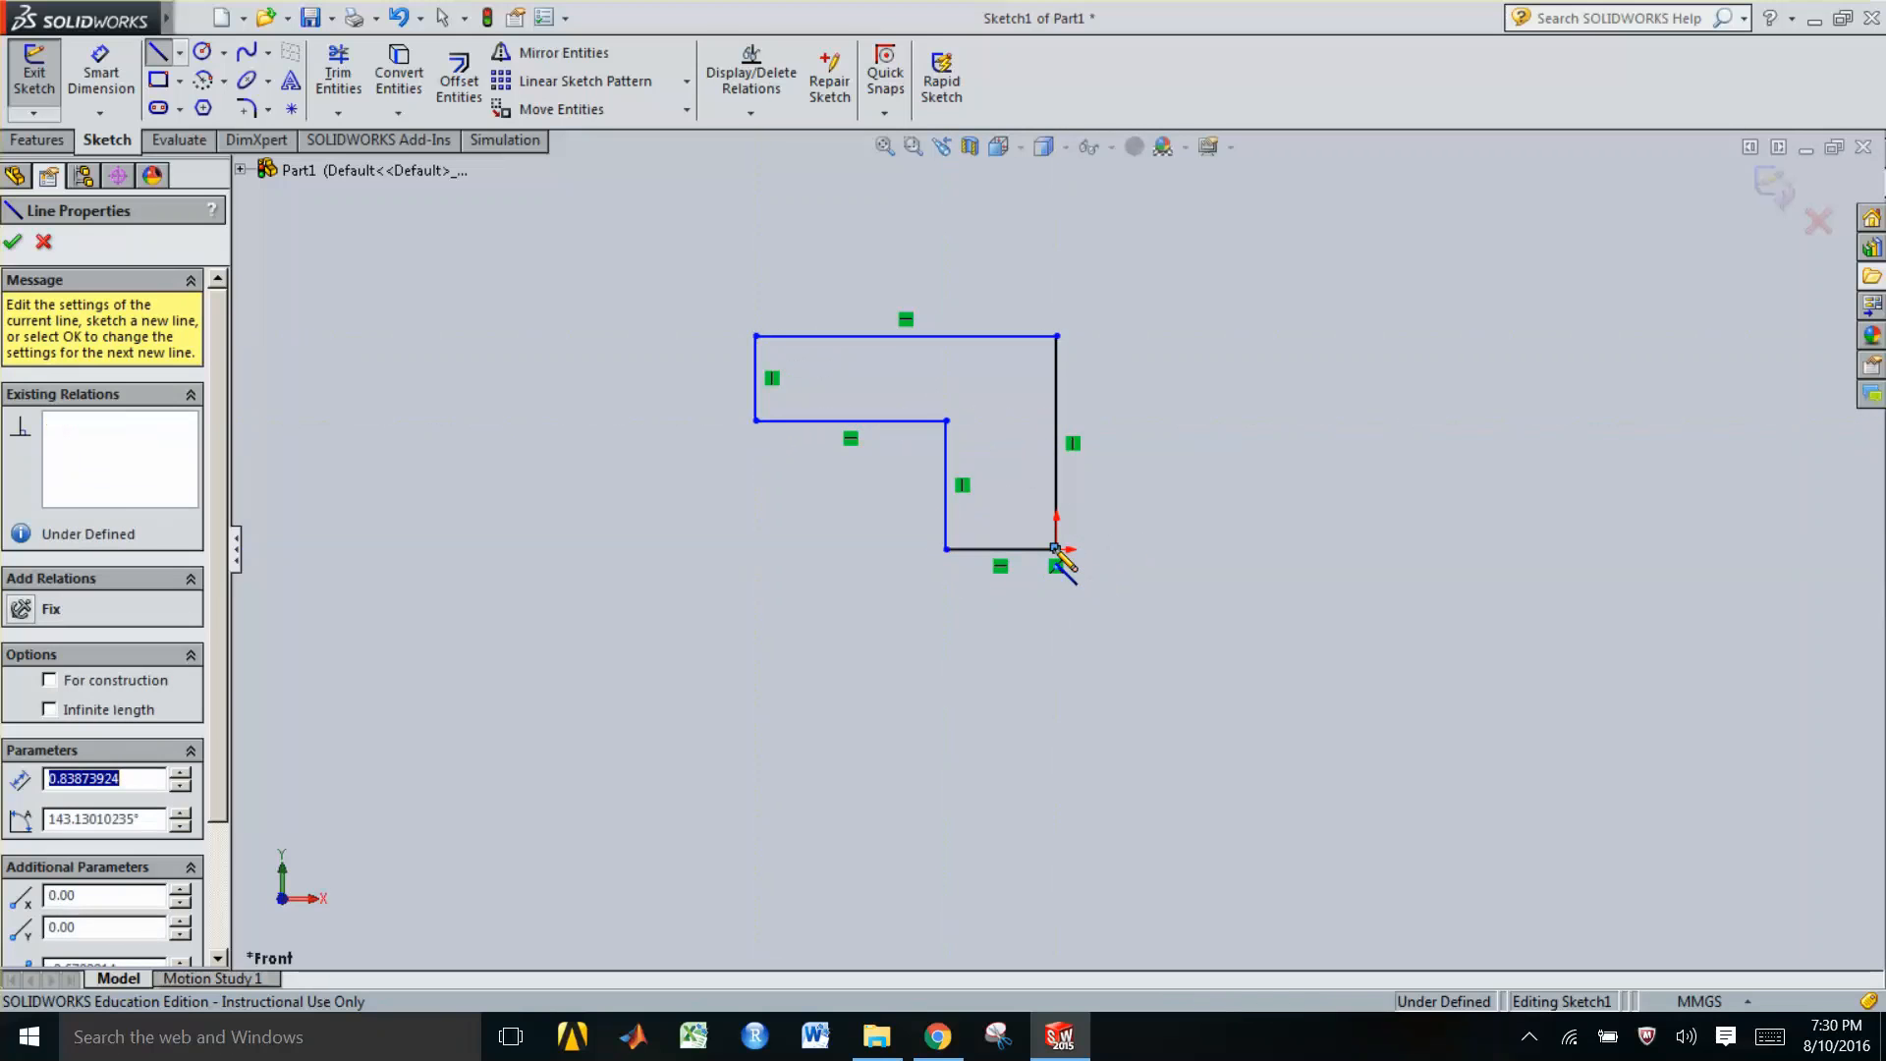
{"action": "key", "text": "Escape"}
{"action": "key", "text": "Escape"}
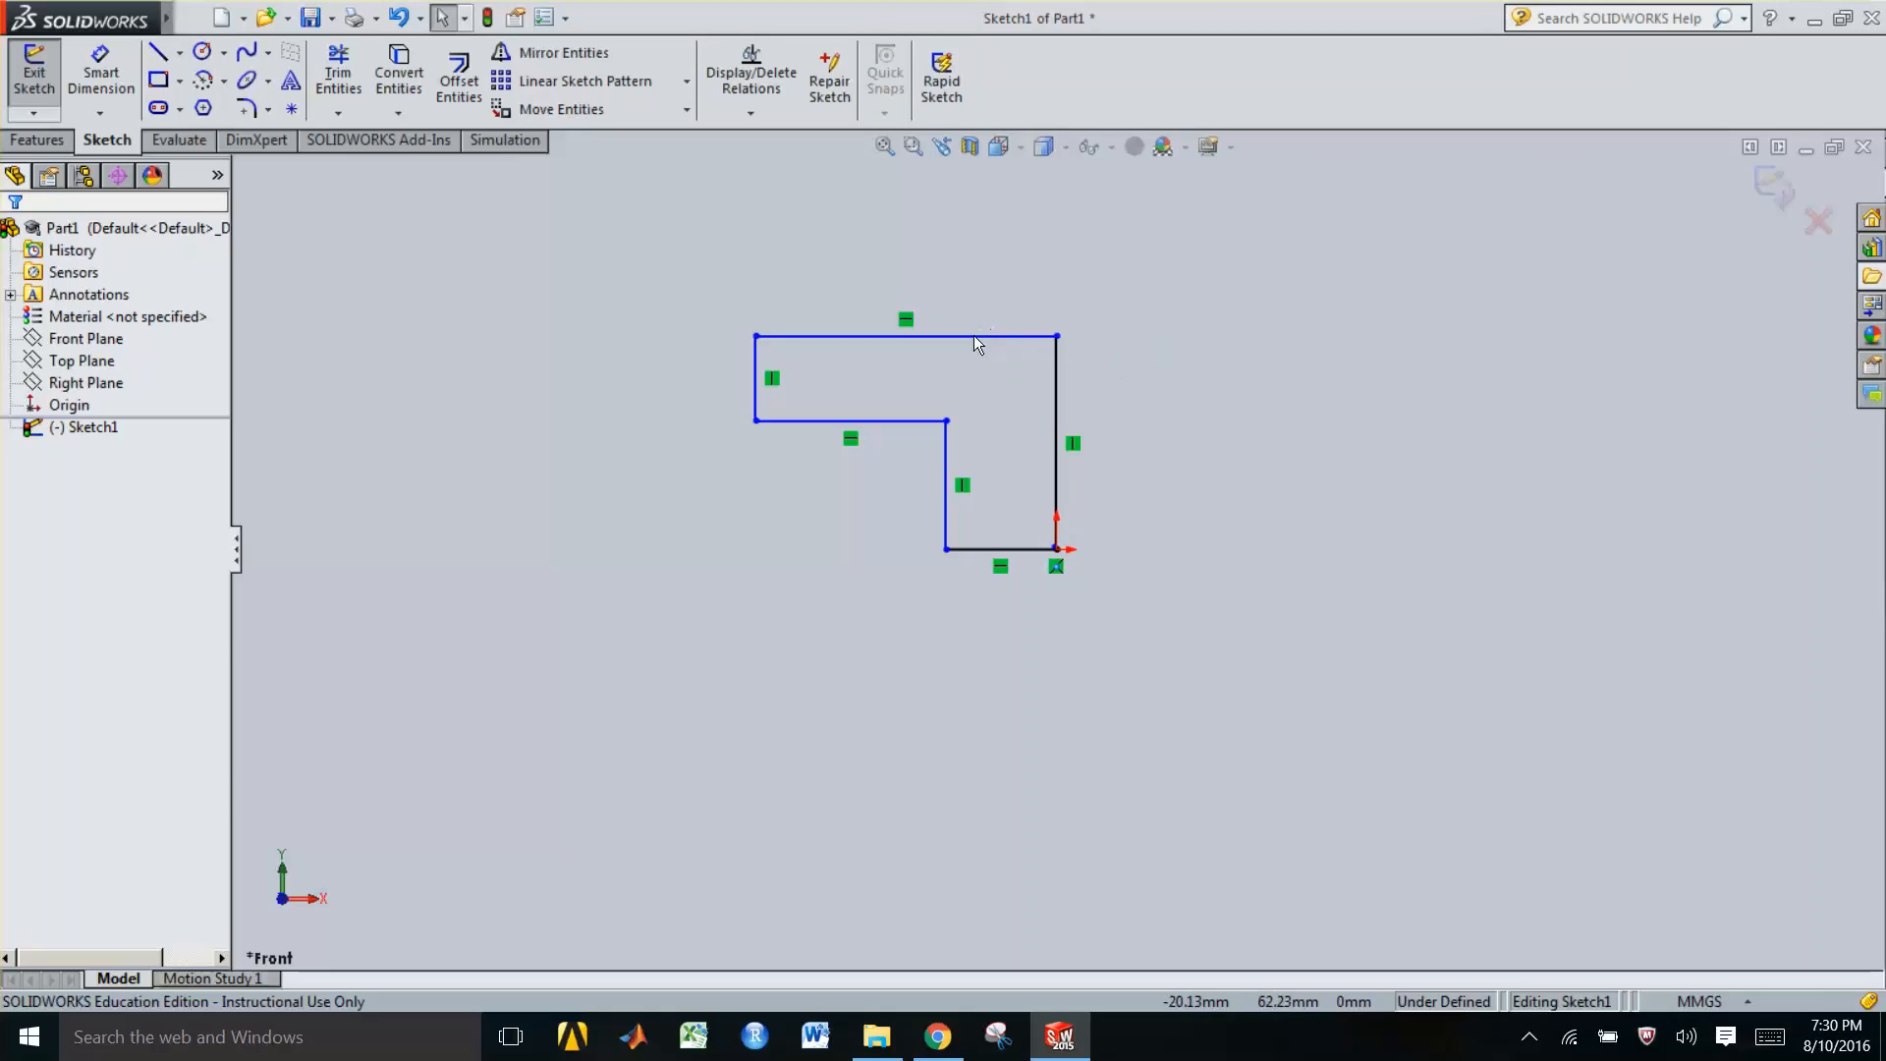
Drag the top edge upward and move the inner corner to the right to reshape the L profile
{"action": "left_click", "coordinate": [972, 337]}
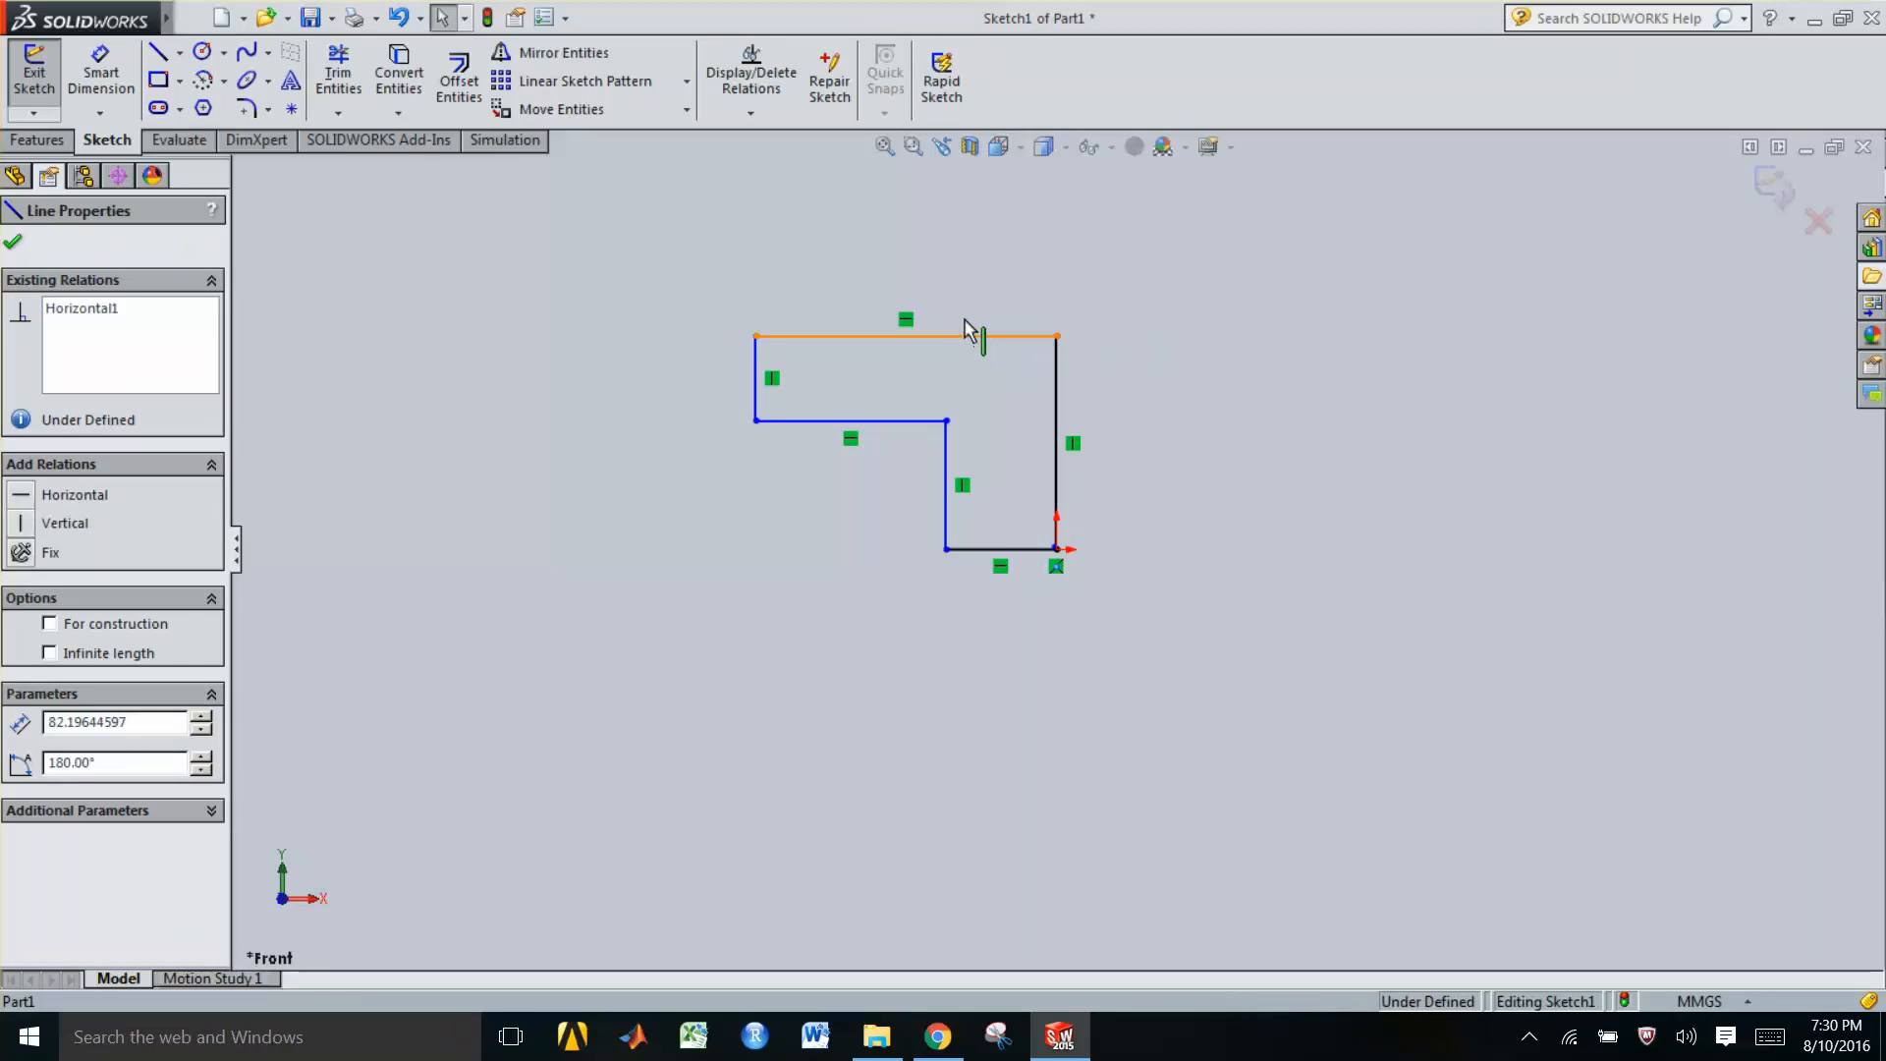
{"action": "left_click_drag", "start_coordinate": [975, 338], "coordinate": [967, 242]}
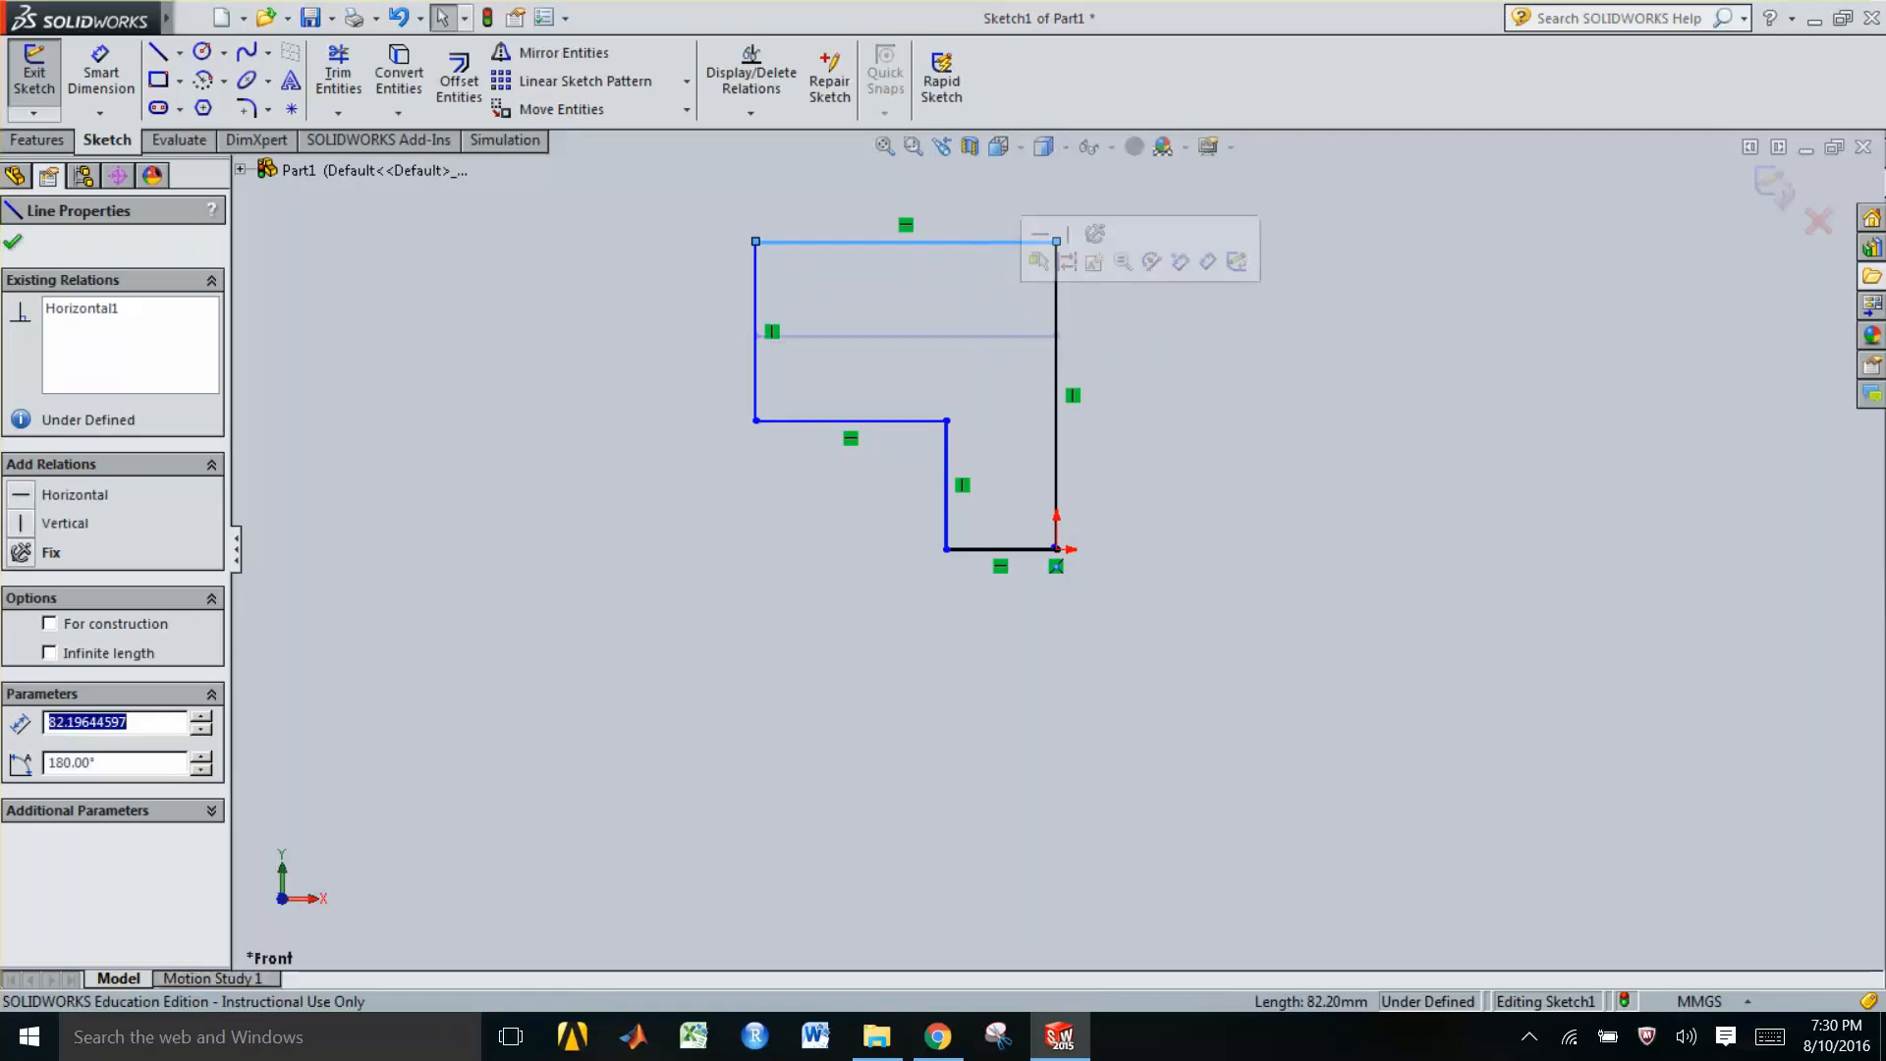
{"action": "left_click_drag", "start_coordinate": [903, 424], "coordinate": [994, 405]}
Lower the inner horizontal edge and drag the inner vertical edge right to narrow the profile's leg
{"action": "left_click", "coordinate": [947, 366]}
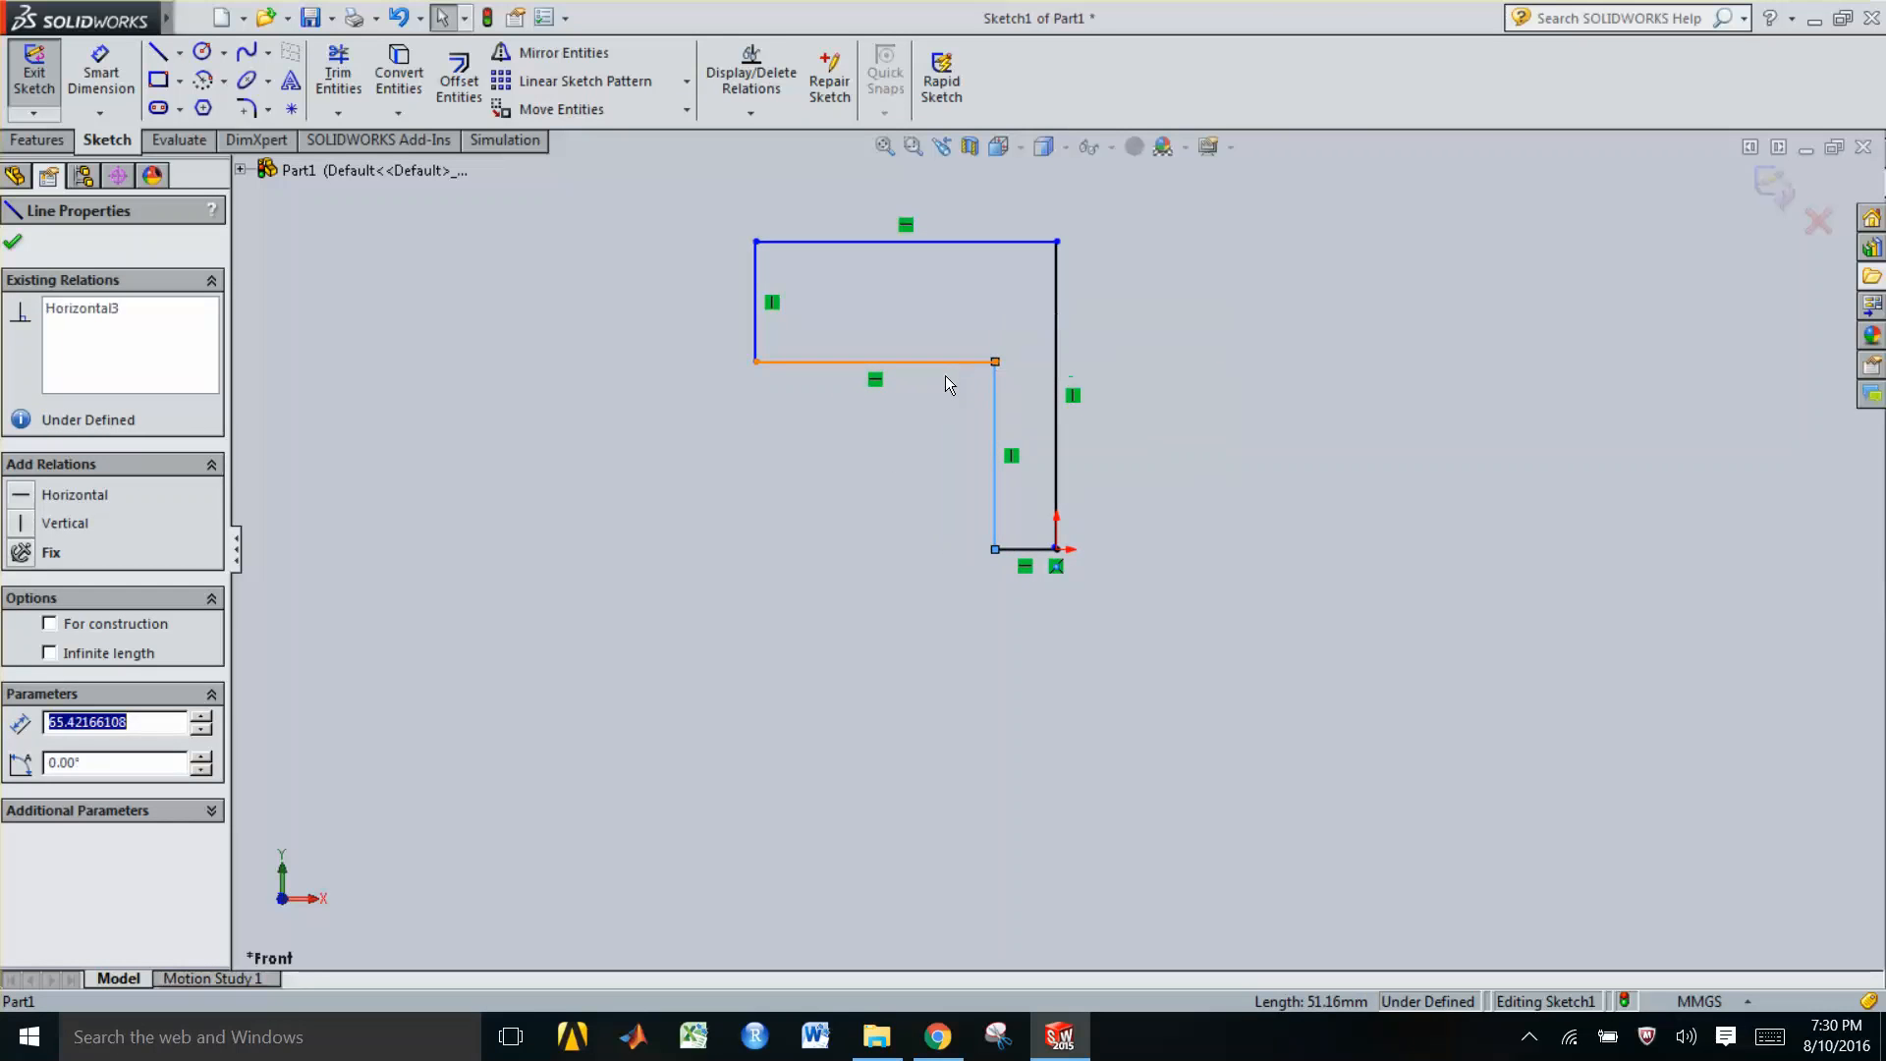
{"action": "left_click_drag", "start_coordinate": [948, 364], "coordinate": [949, 393]}
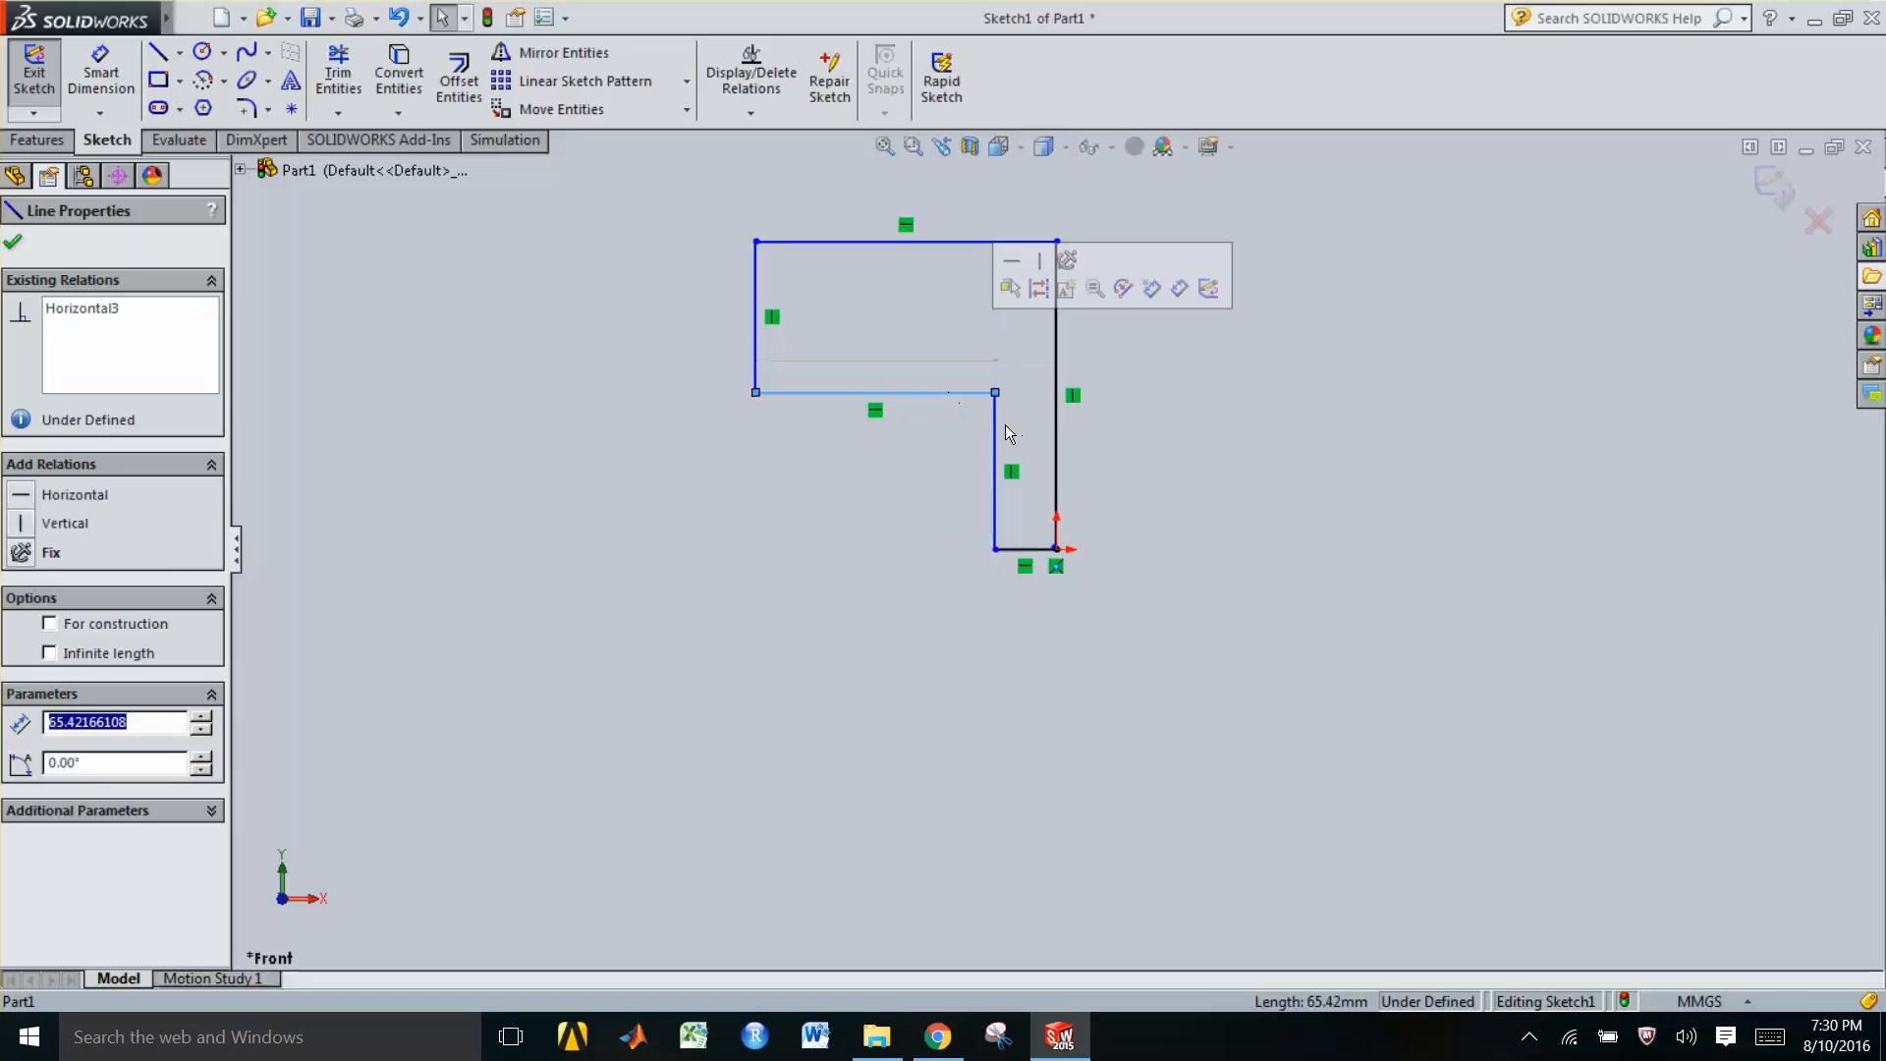
{"action": "left_click", "coordinate": [997, 434]}
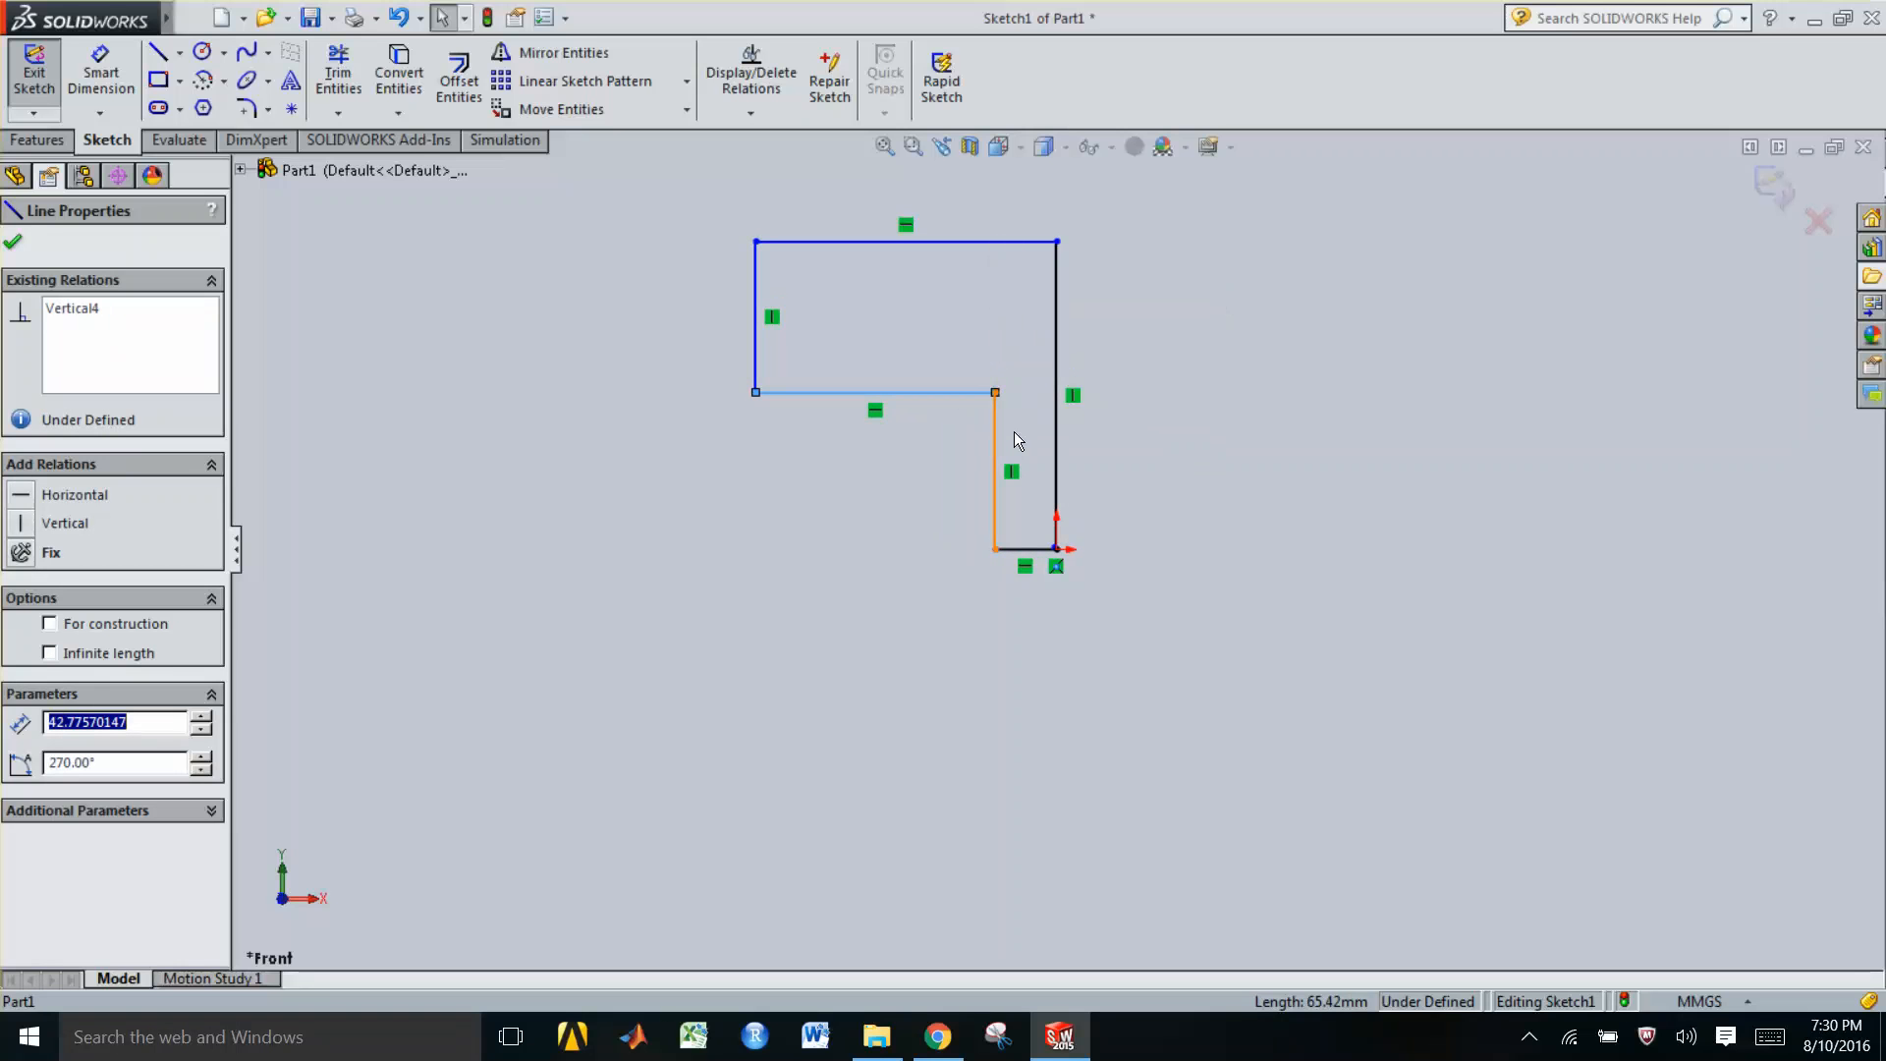
{"action": "left_click", "coordinate": [1016, 433]}
{"action": "left_click", "coordinate": [1017, 438]}
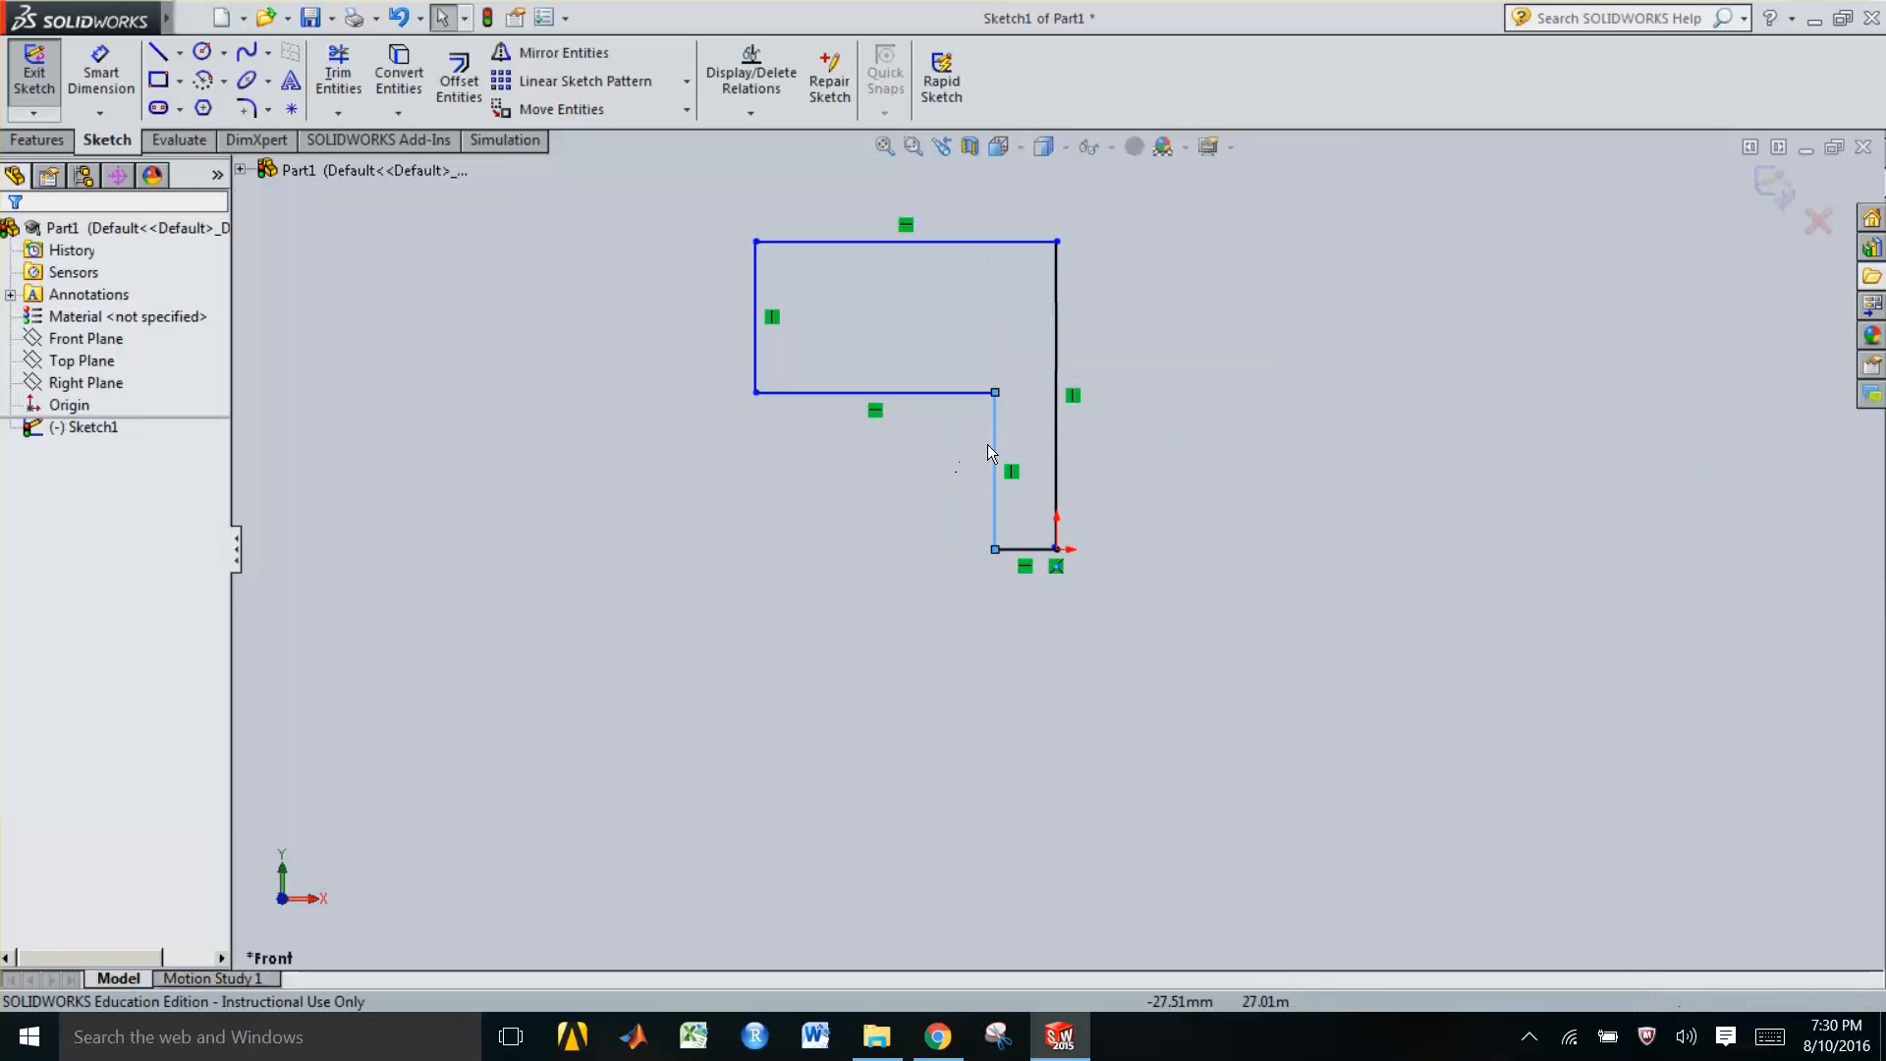
{"action": "left_click", "coordinate": [997, 440]}
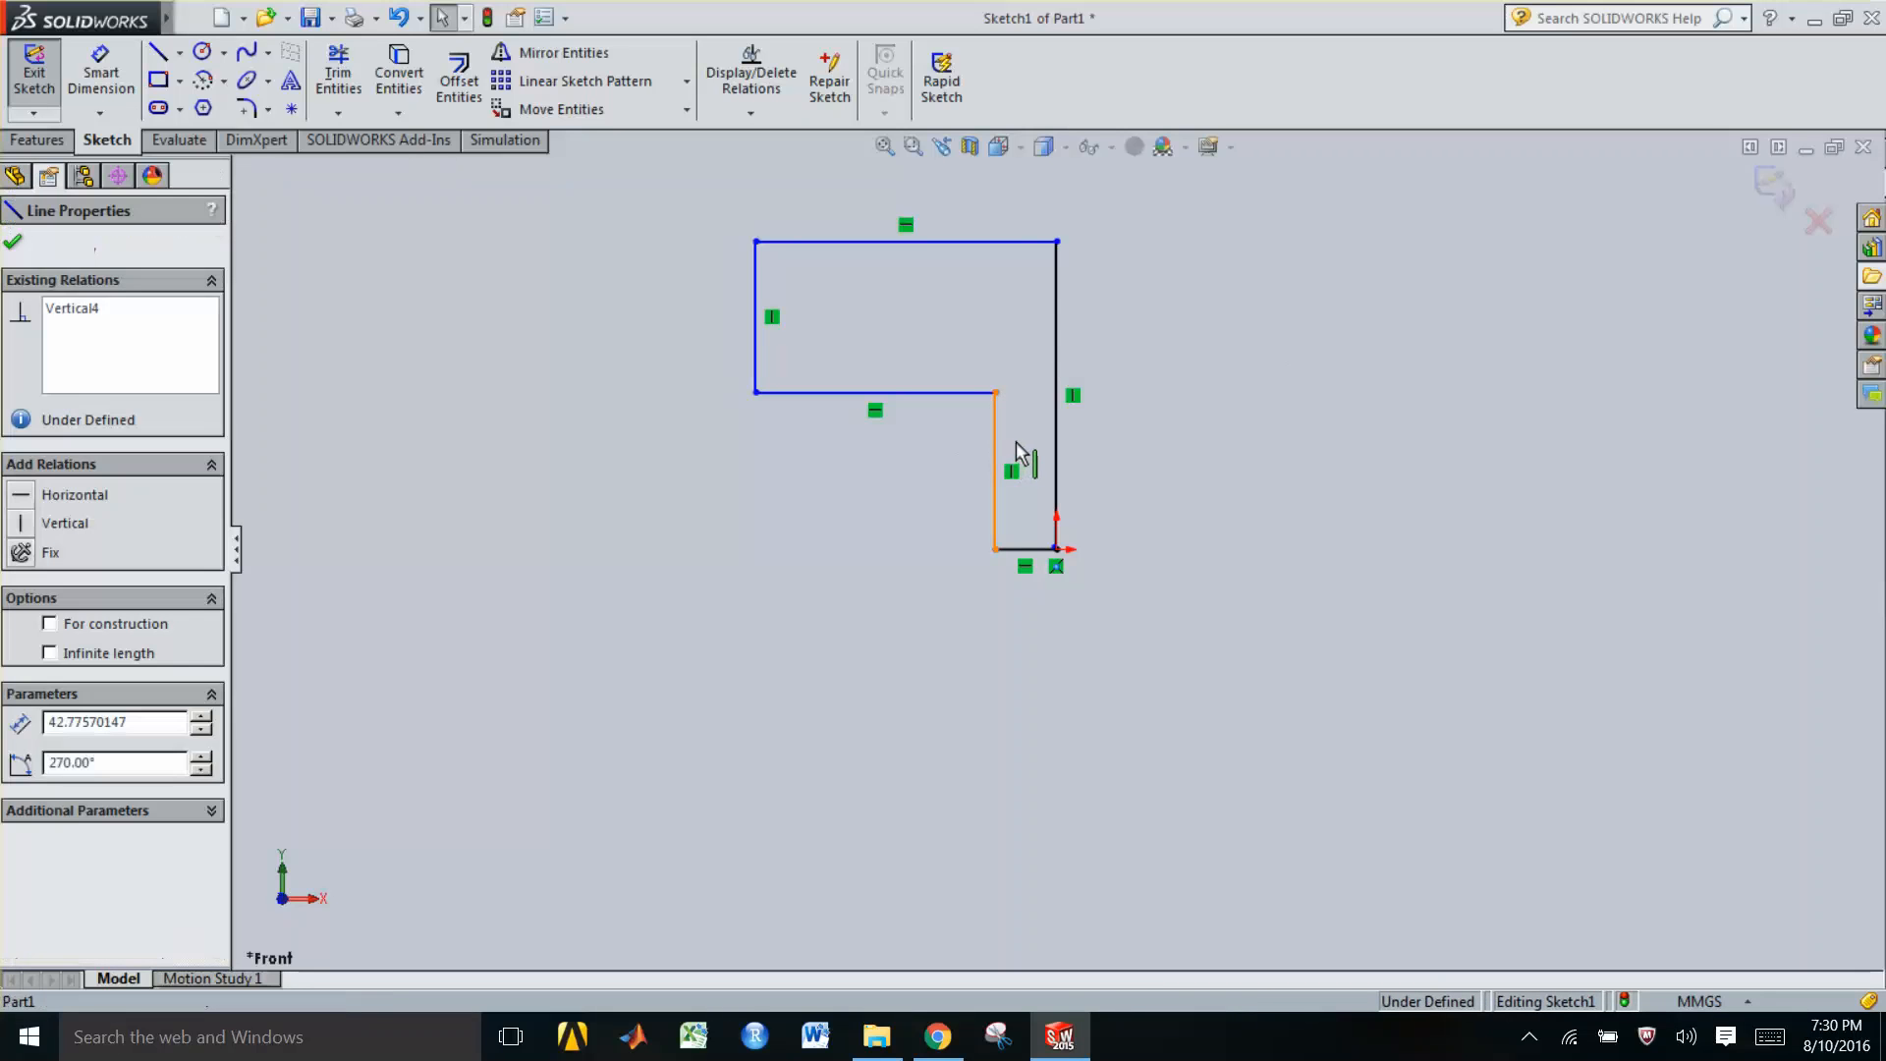
{"action": "left_click_drag", "start_coordinate": [1023, 452], "coordinate": [1022, 451]}
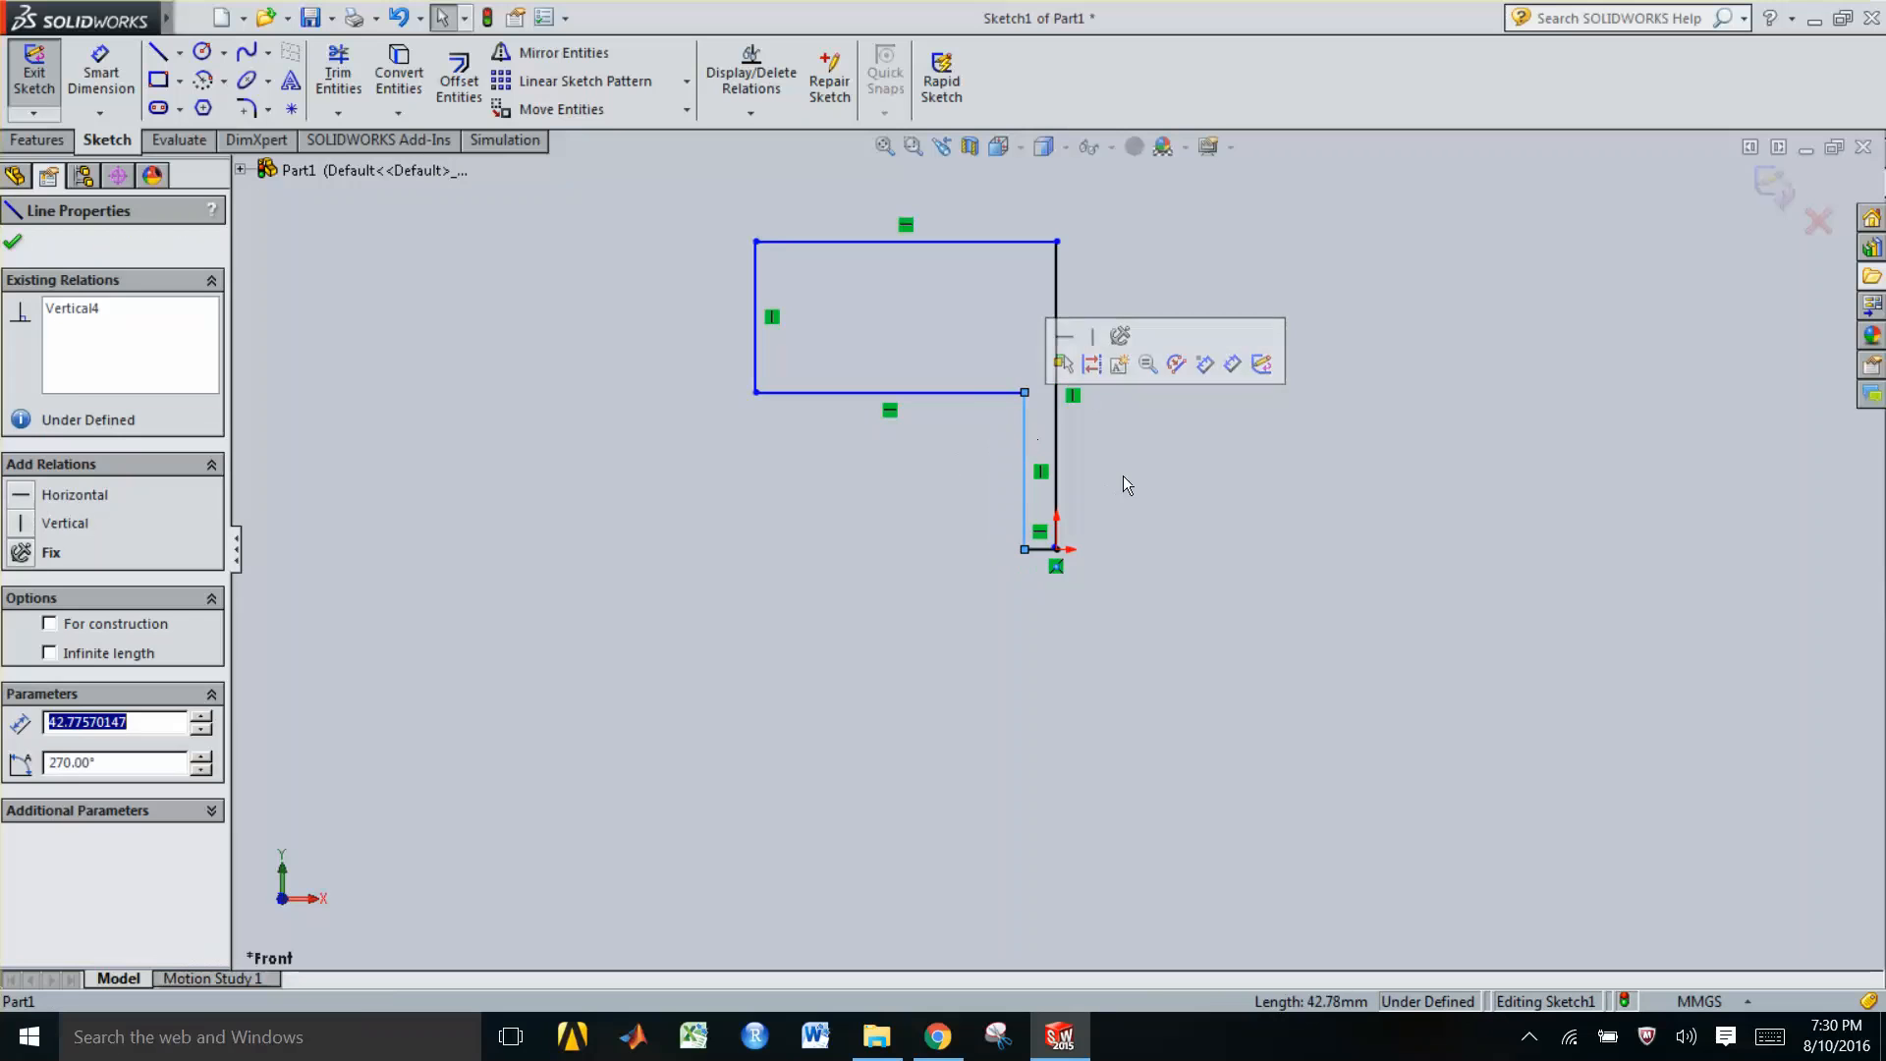
{"action": "left_click", "coordinate": [1193, 261]}
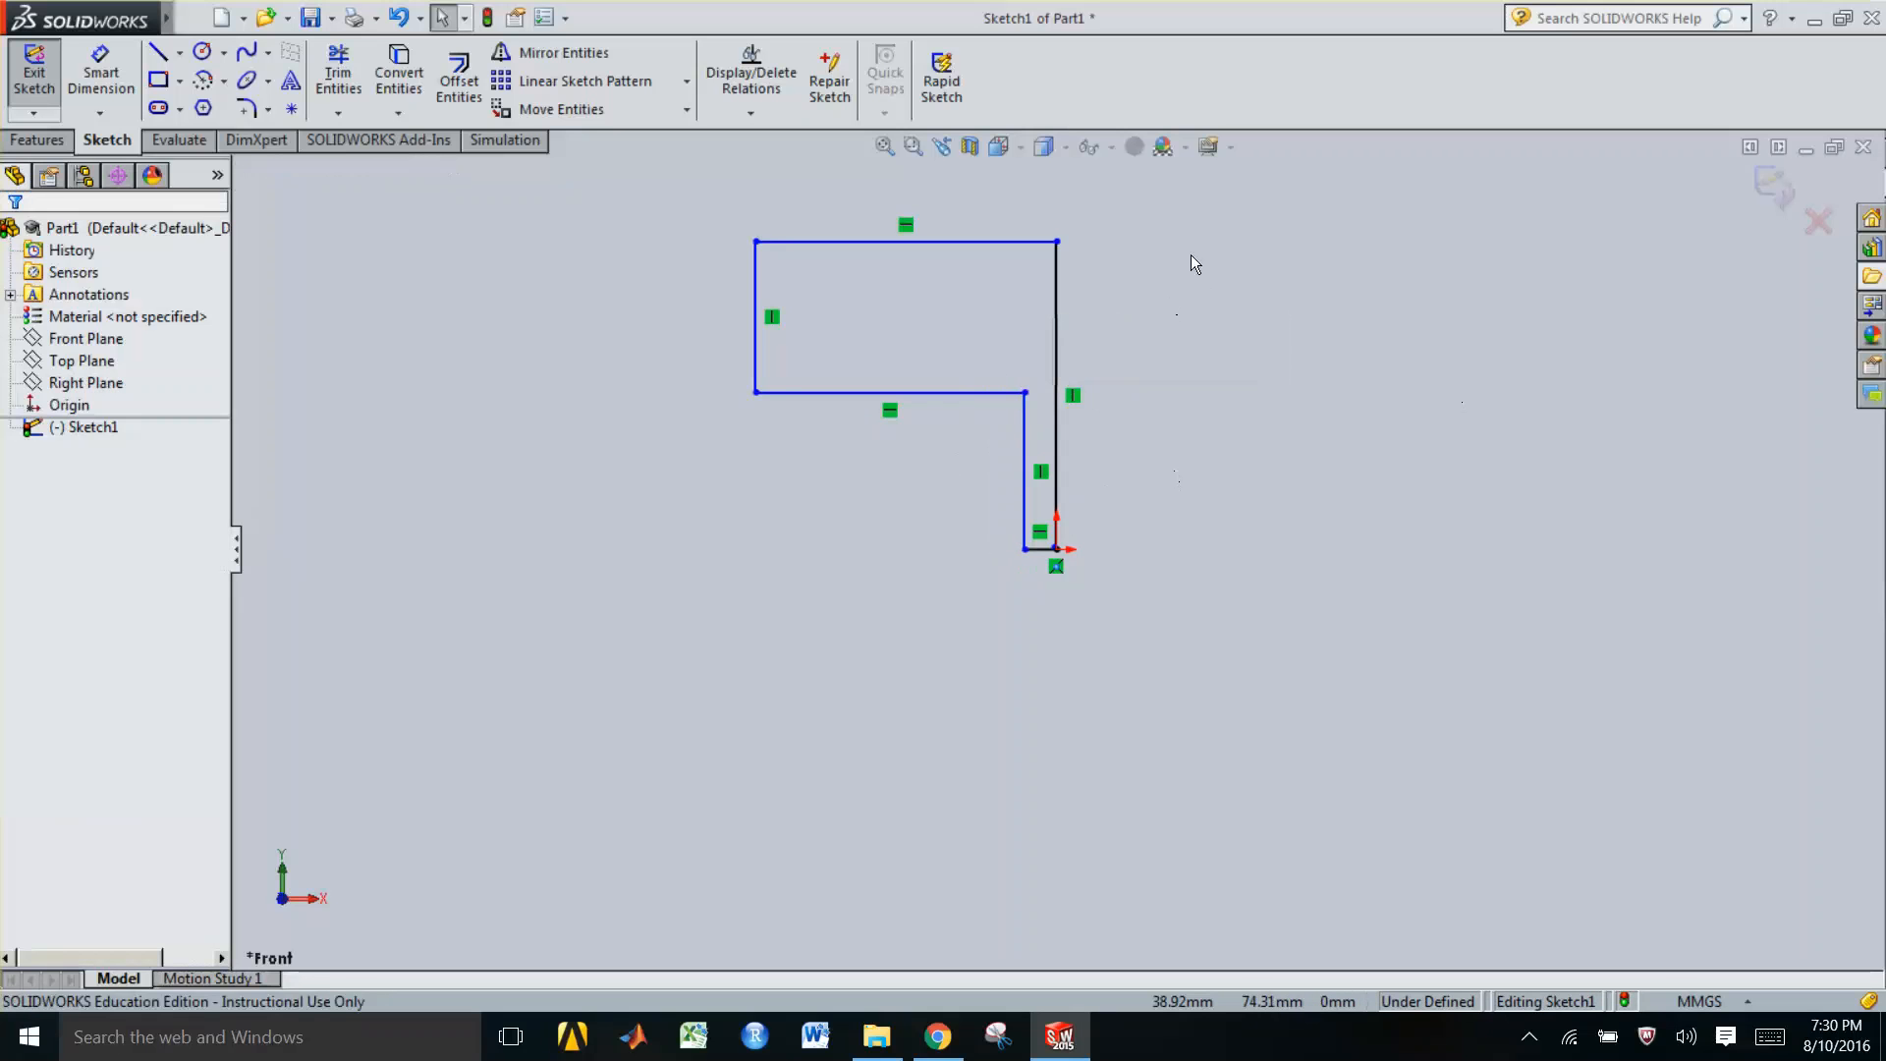
Raise the inner horizontal edge slightly to thicken the profile's upper arm
{"action": "left_click", "coordinate": [795, 392]}
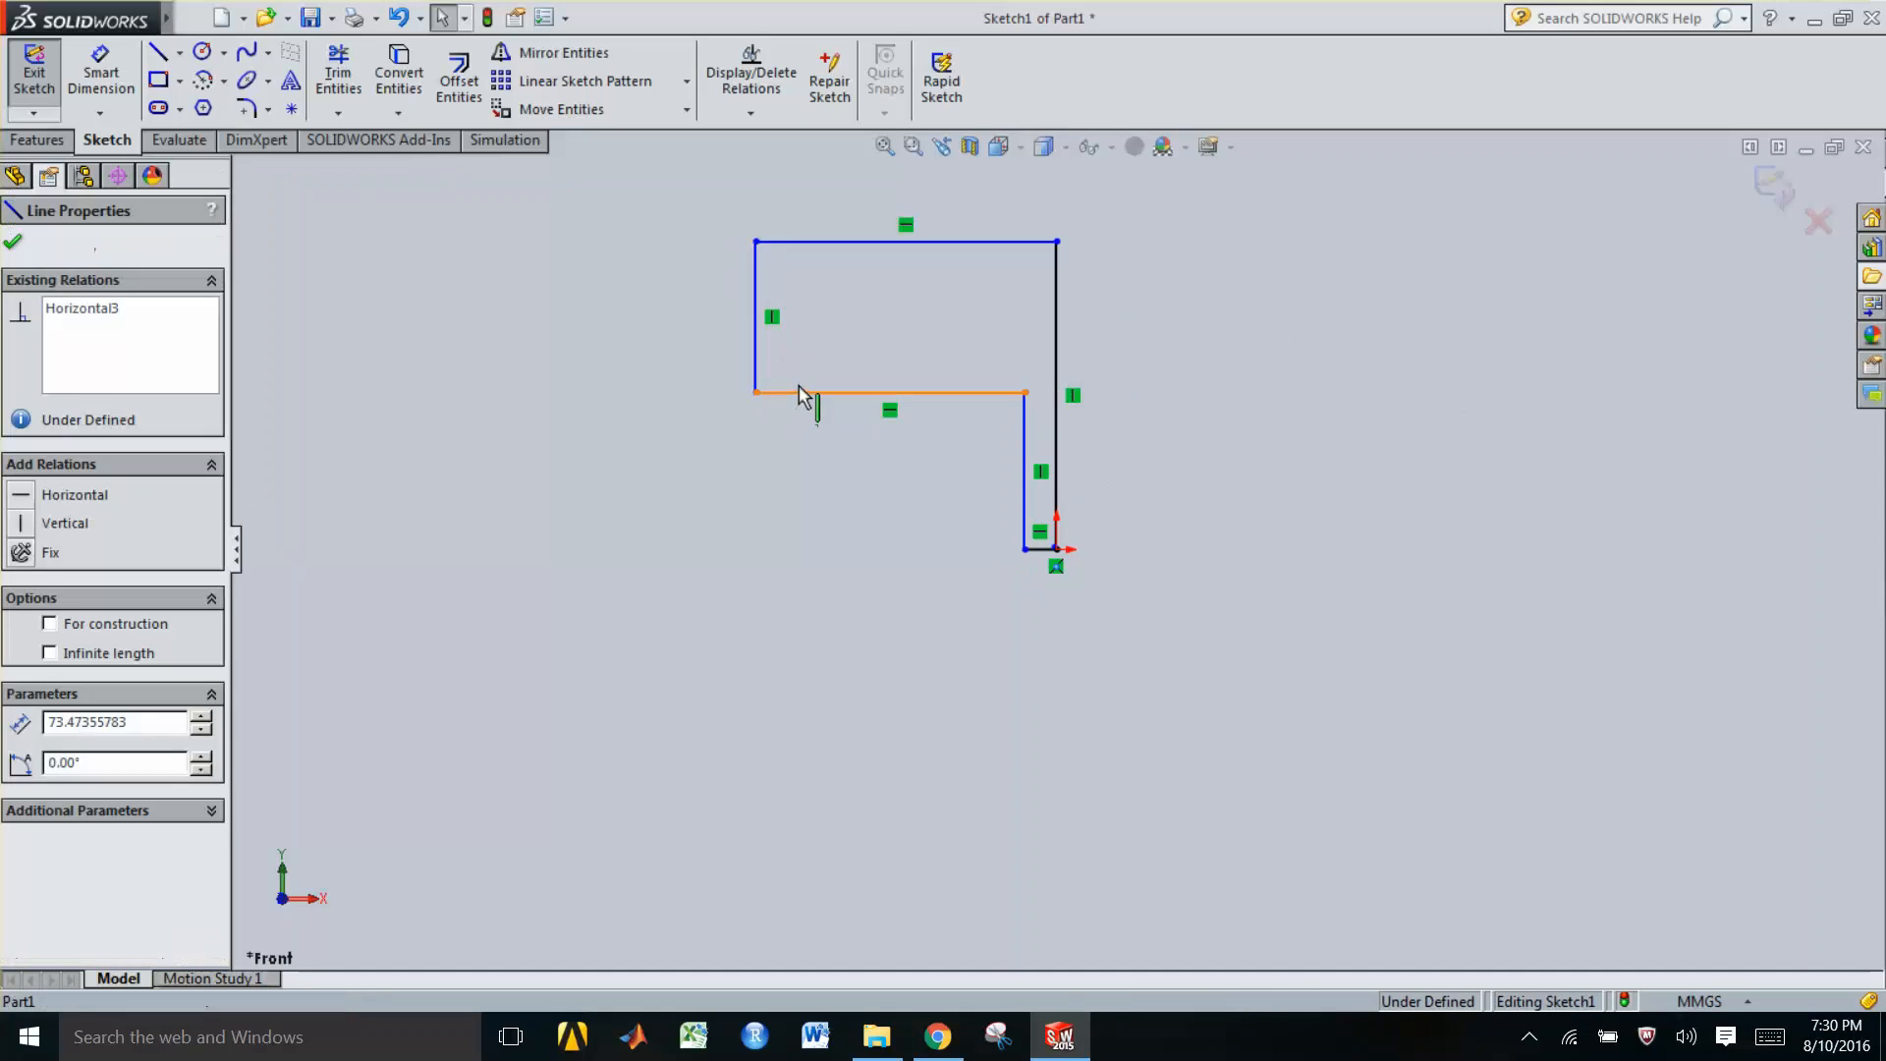
{"action": "left_click_drag", "start_coordinate": [807, 384], "coordinate": [807, 370]}
{"action": "key", "text": "Escape"}
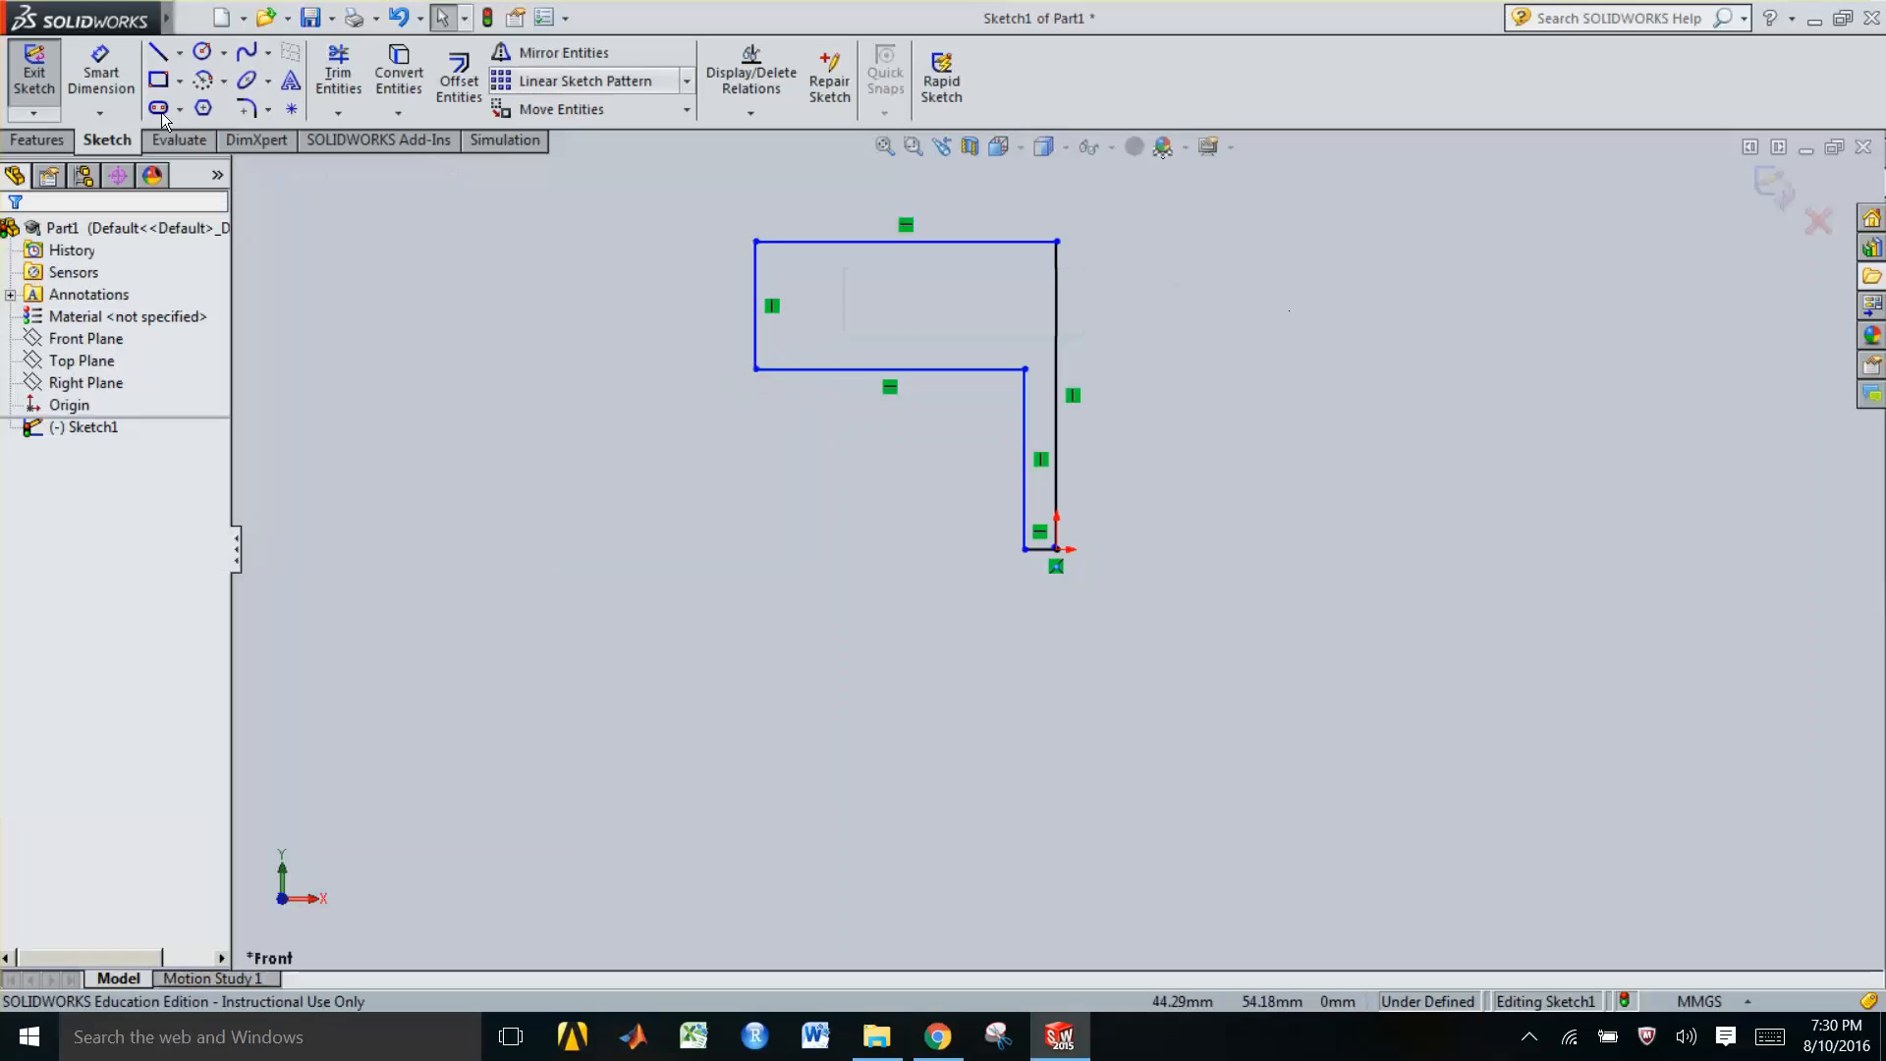
Add a Smart Dimension to the right vertical edge's height
{"action": "left_click", "coordinate": [95, 87]}
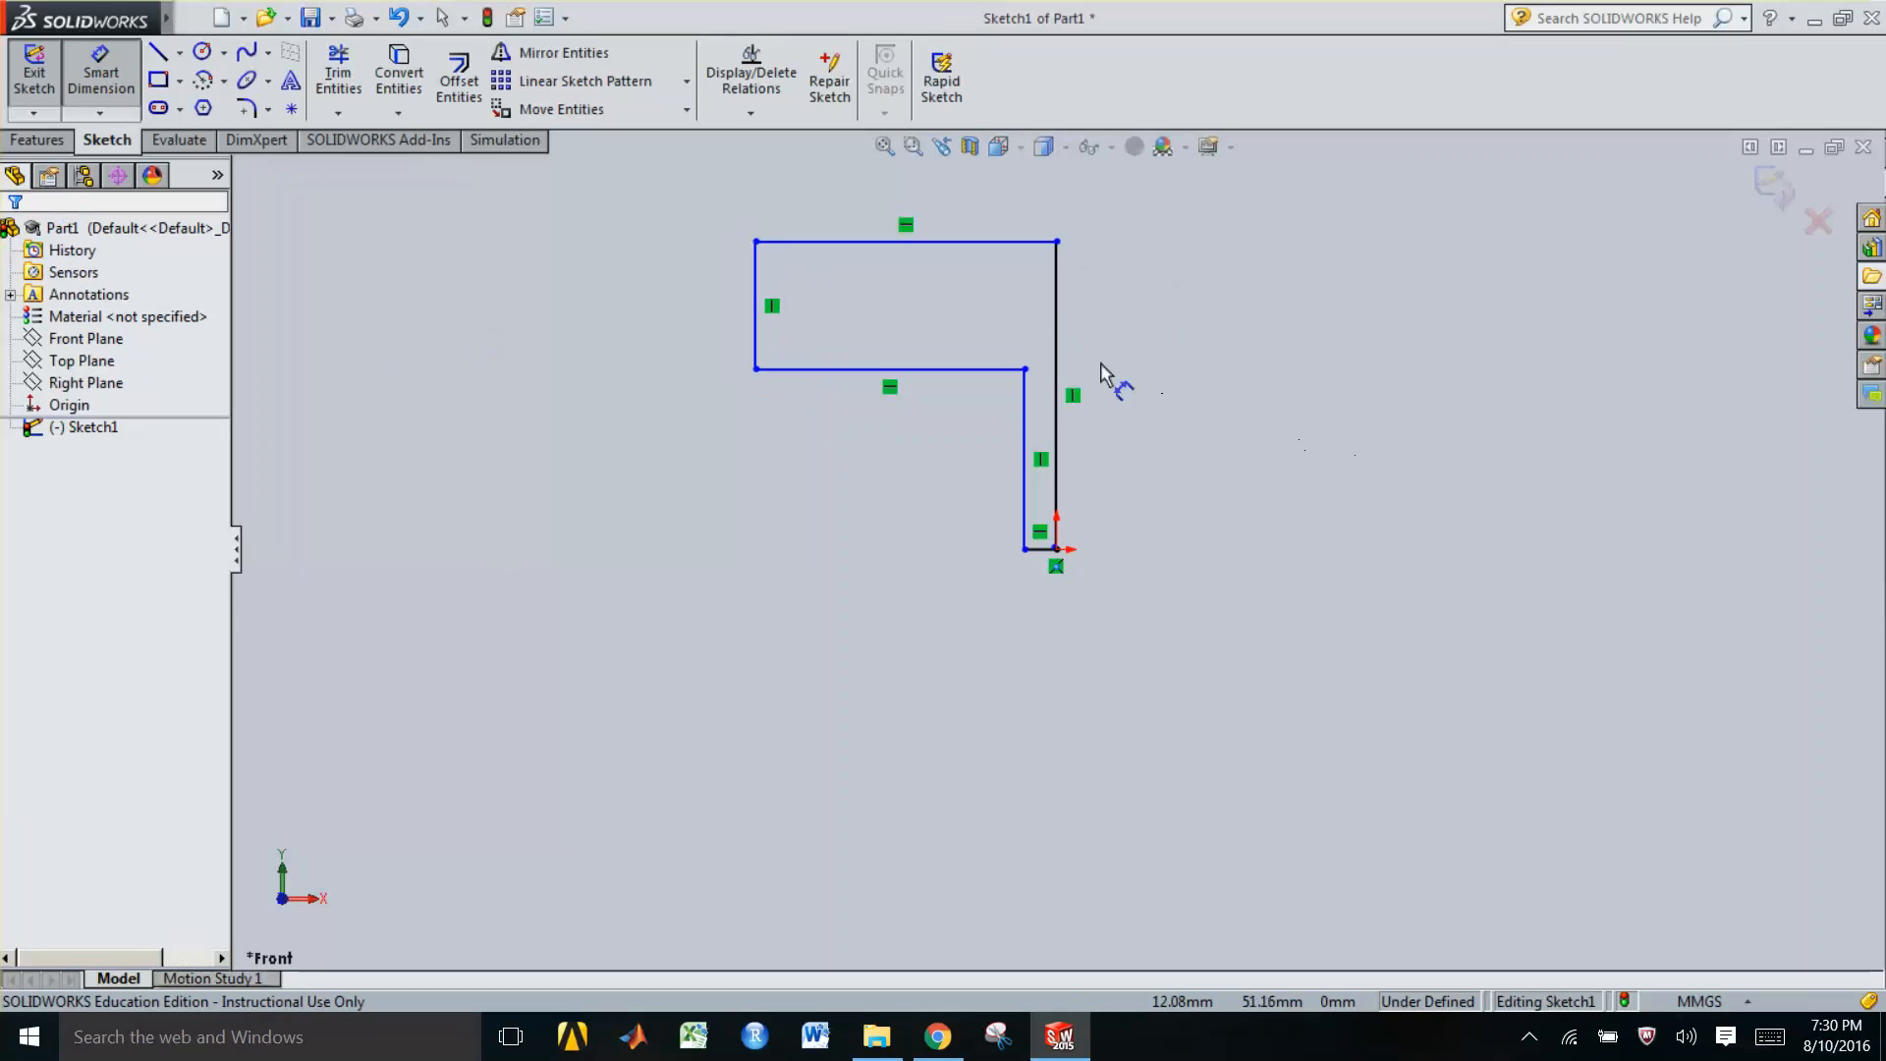
{"action": "left_click", "coordinate": [1057, 334]}
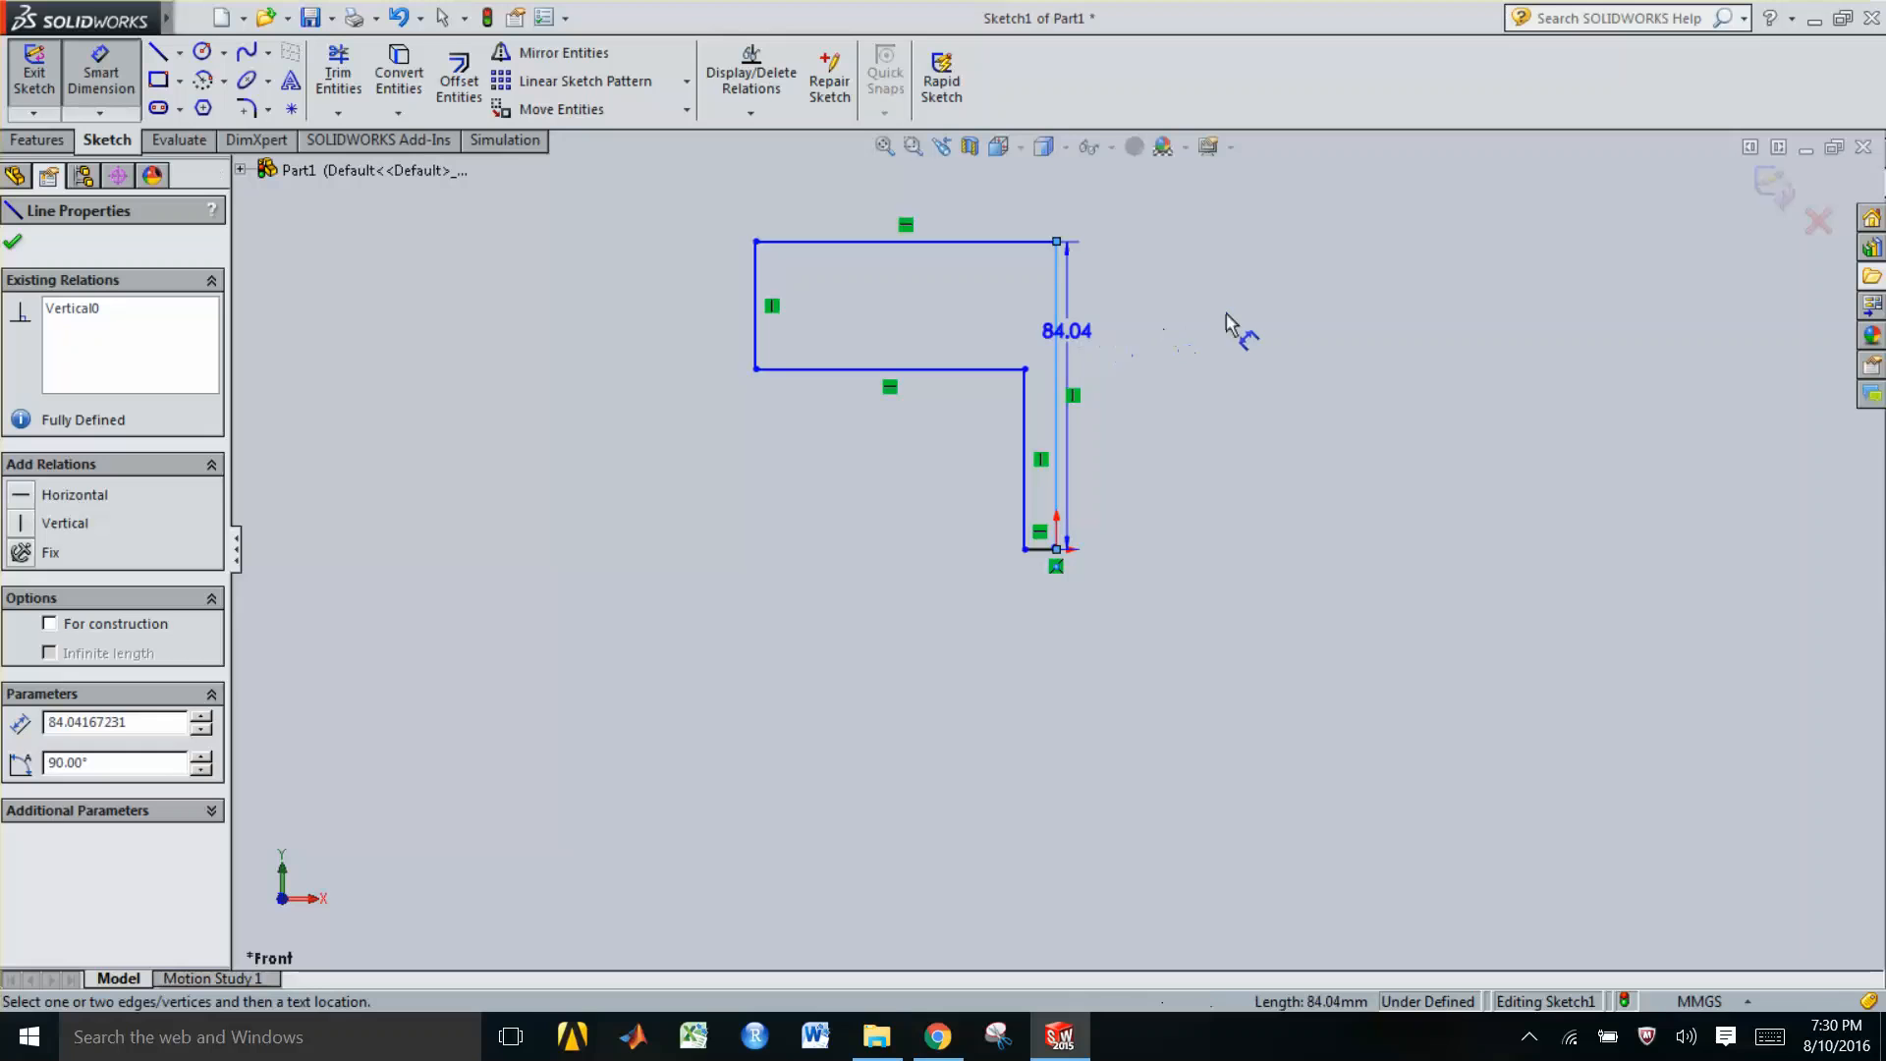
{"action": "left_click", "coordinate": [1283, 374]}
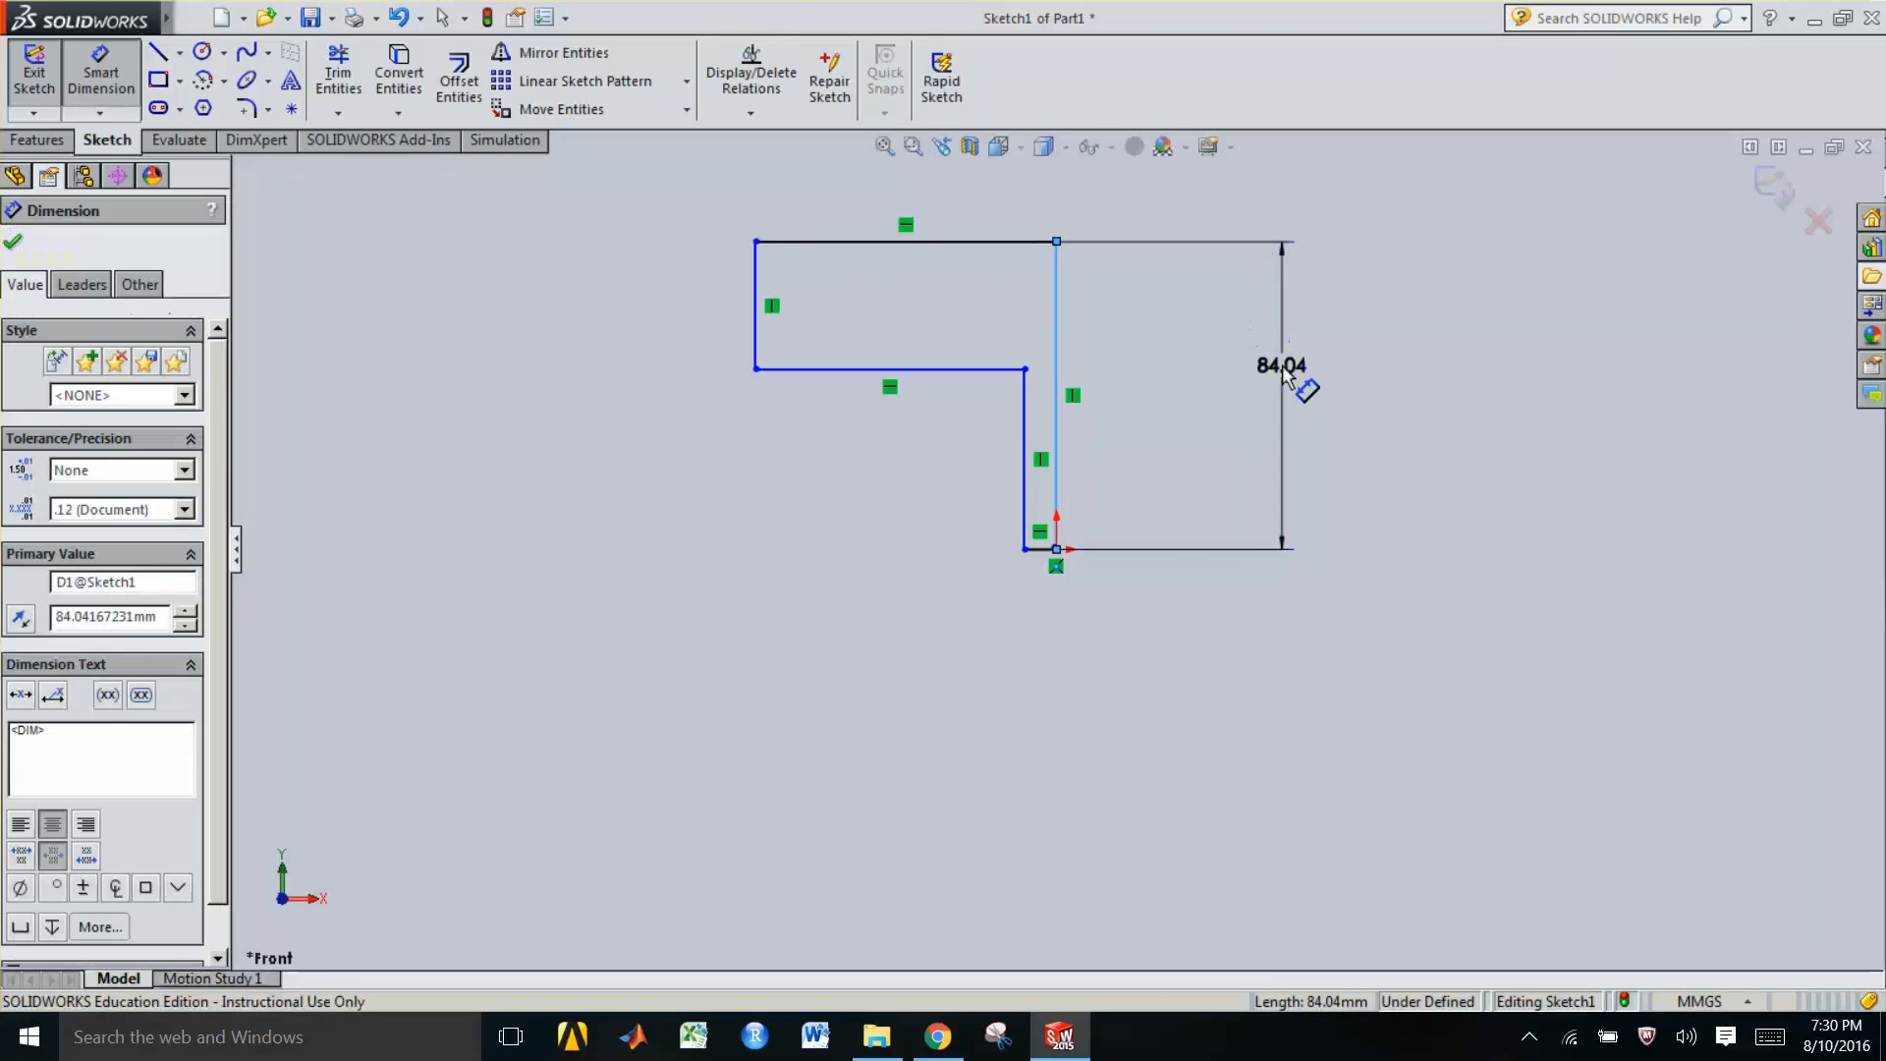
{"action": "key", "text": "Return"}
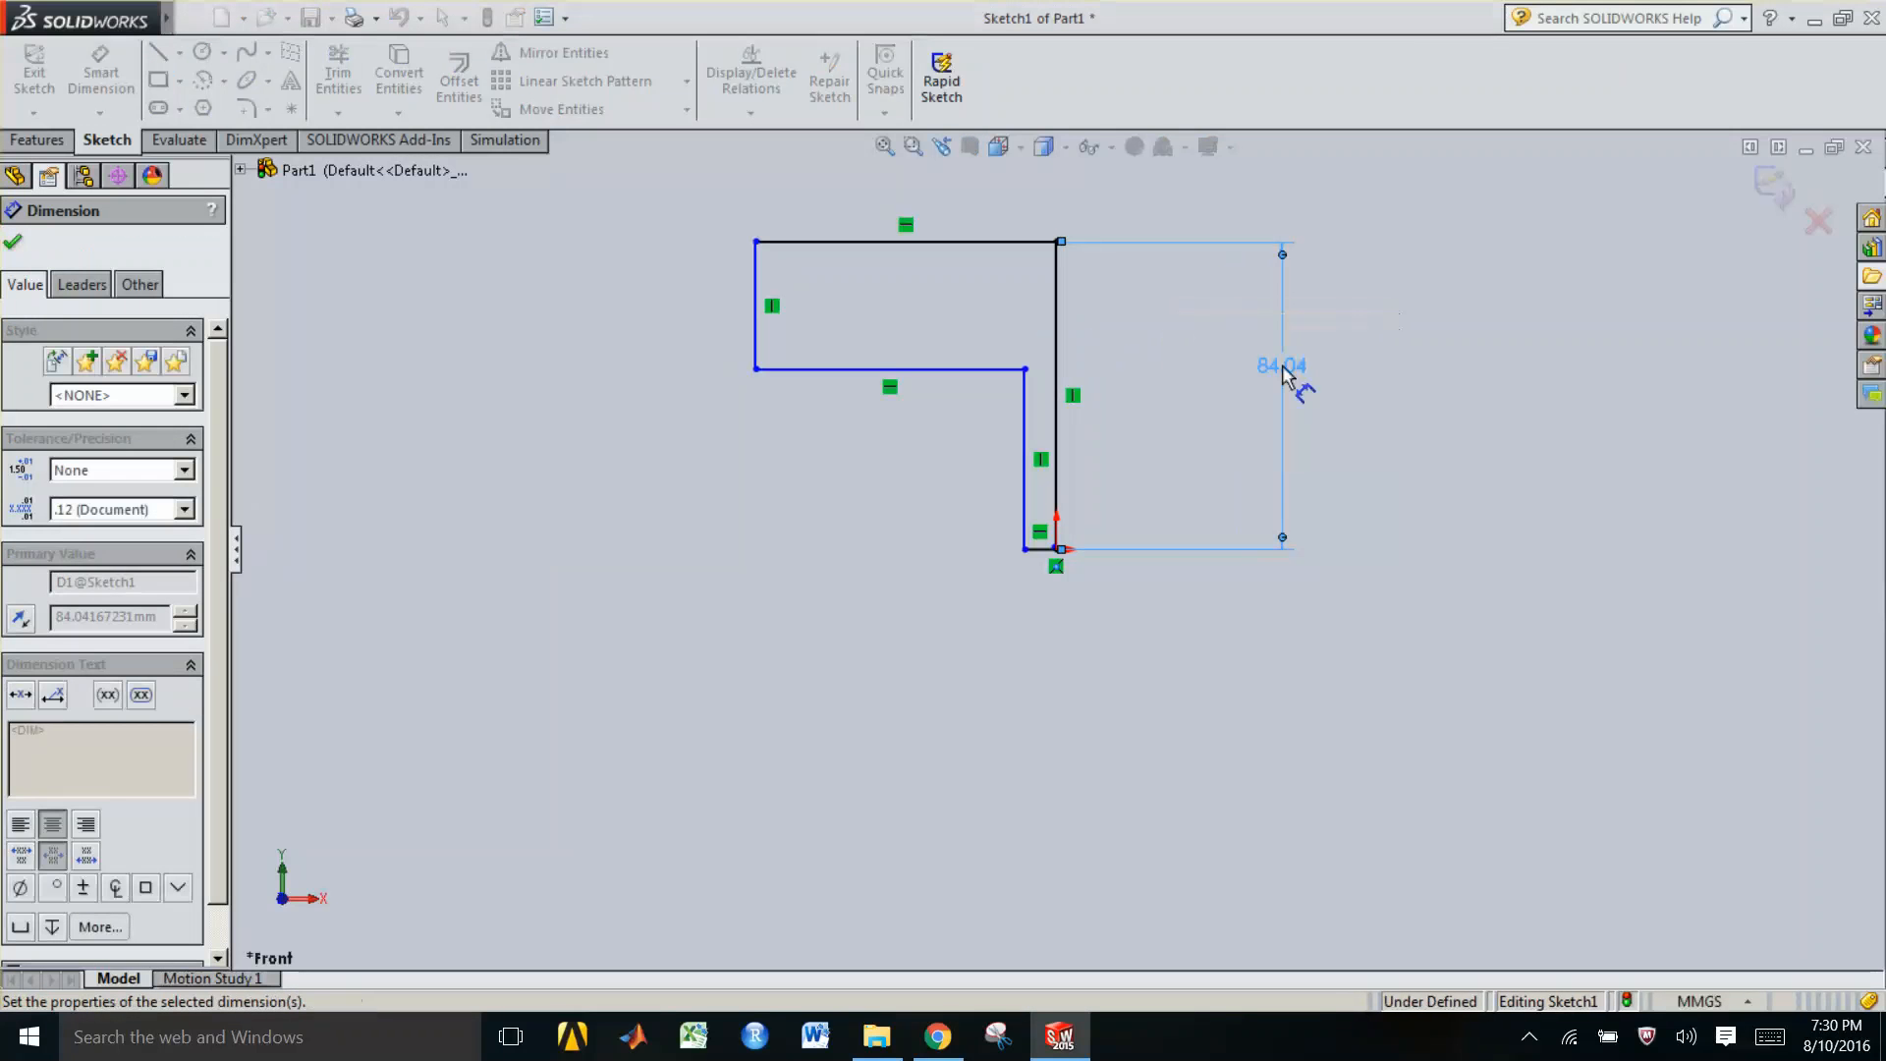
Add a Smart Dimension to the top horizontal edge's length
{"action": "left_click", "coordinate": [967, 243]}
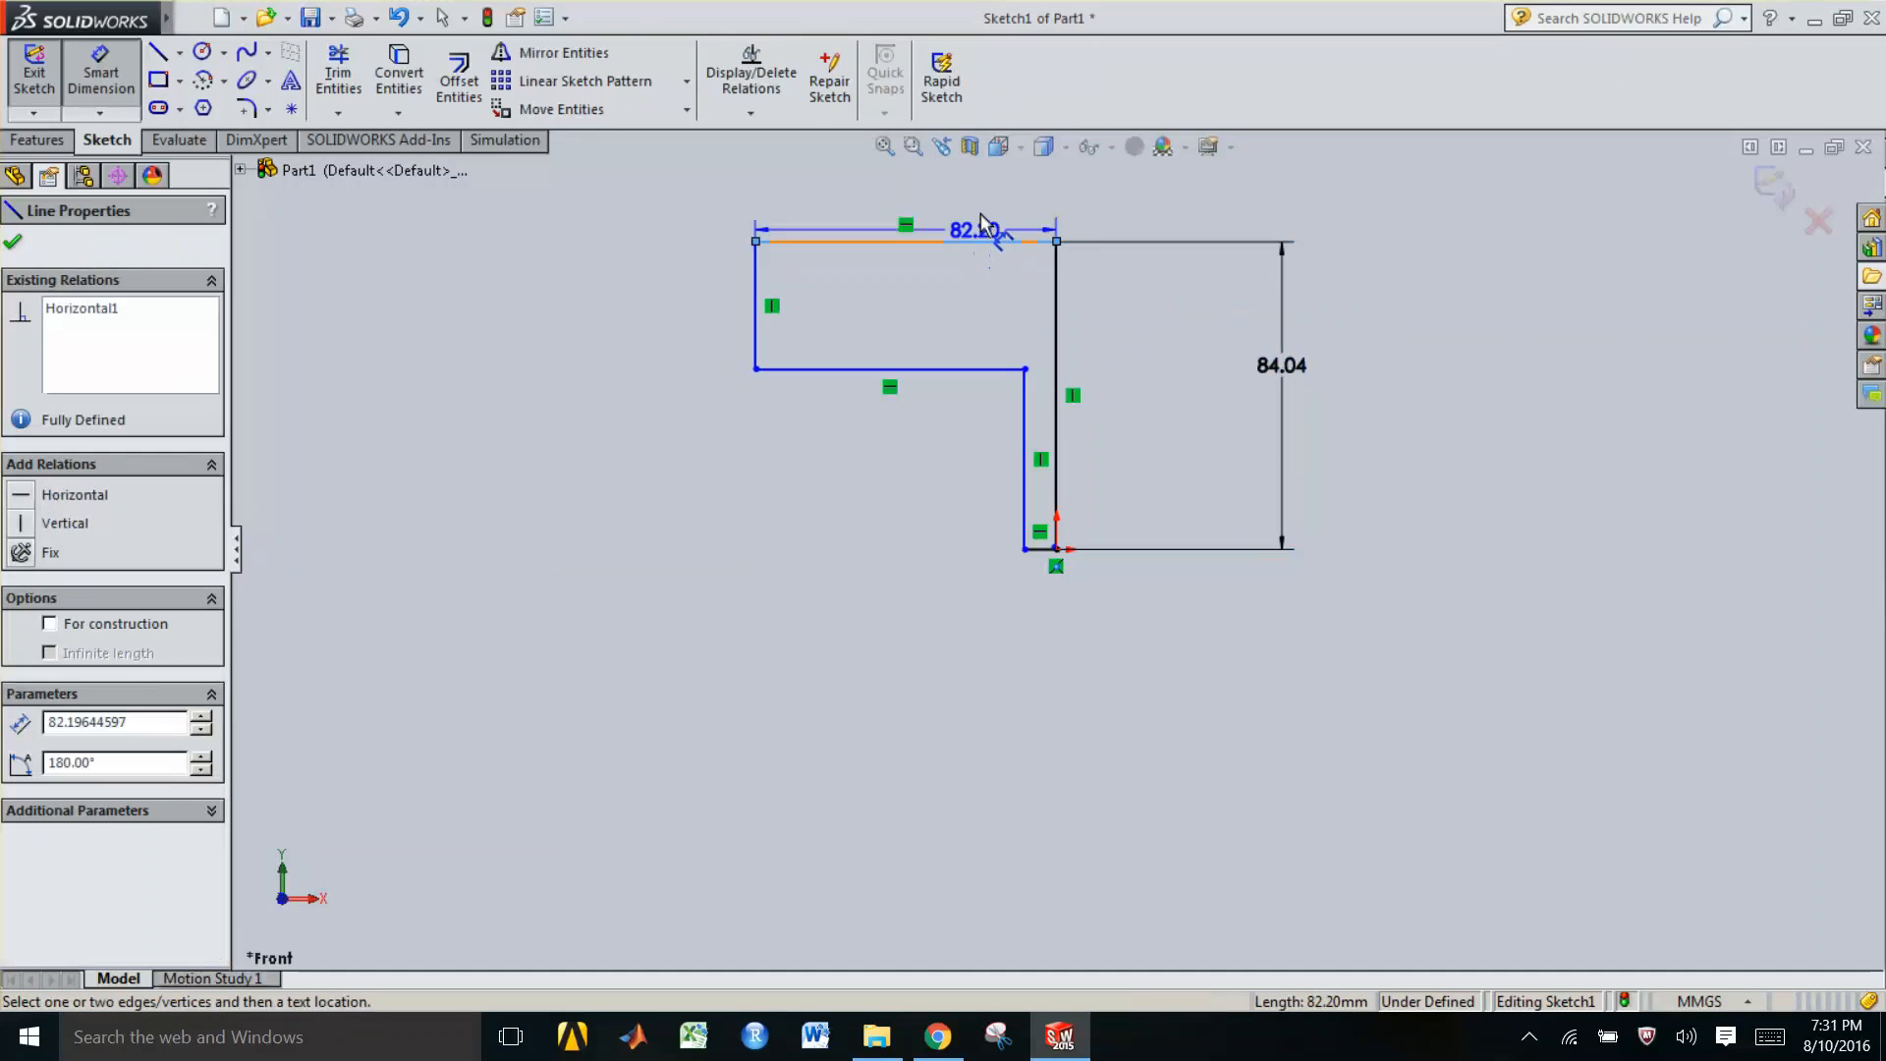
{"action": "left_click", "coordinate": [980, 224]}
{"action": "key", "text": "Return"}
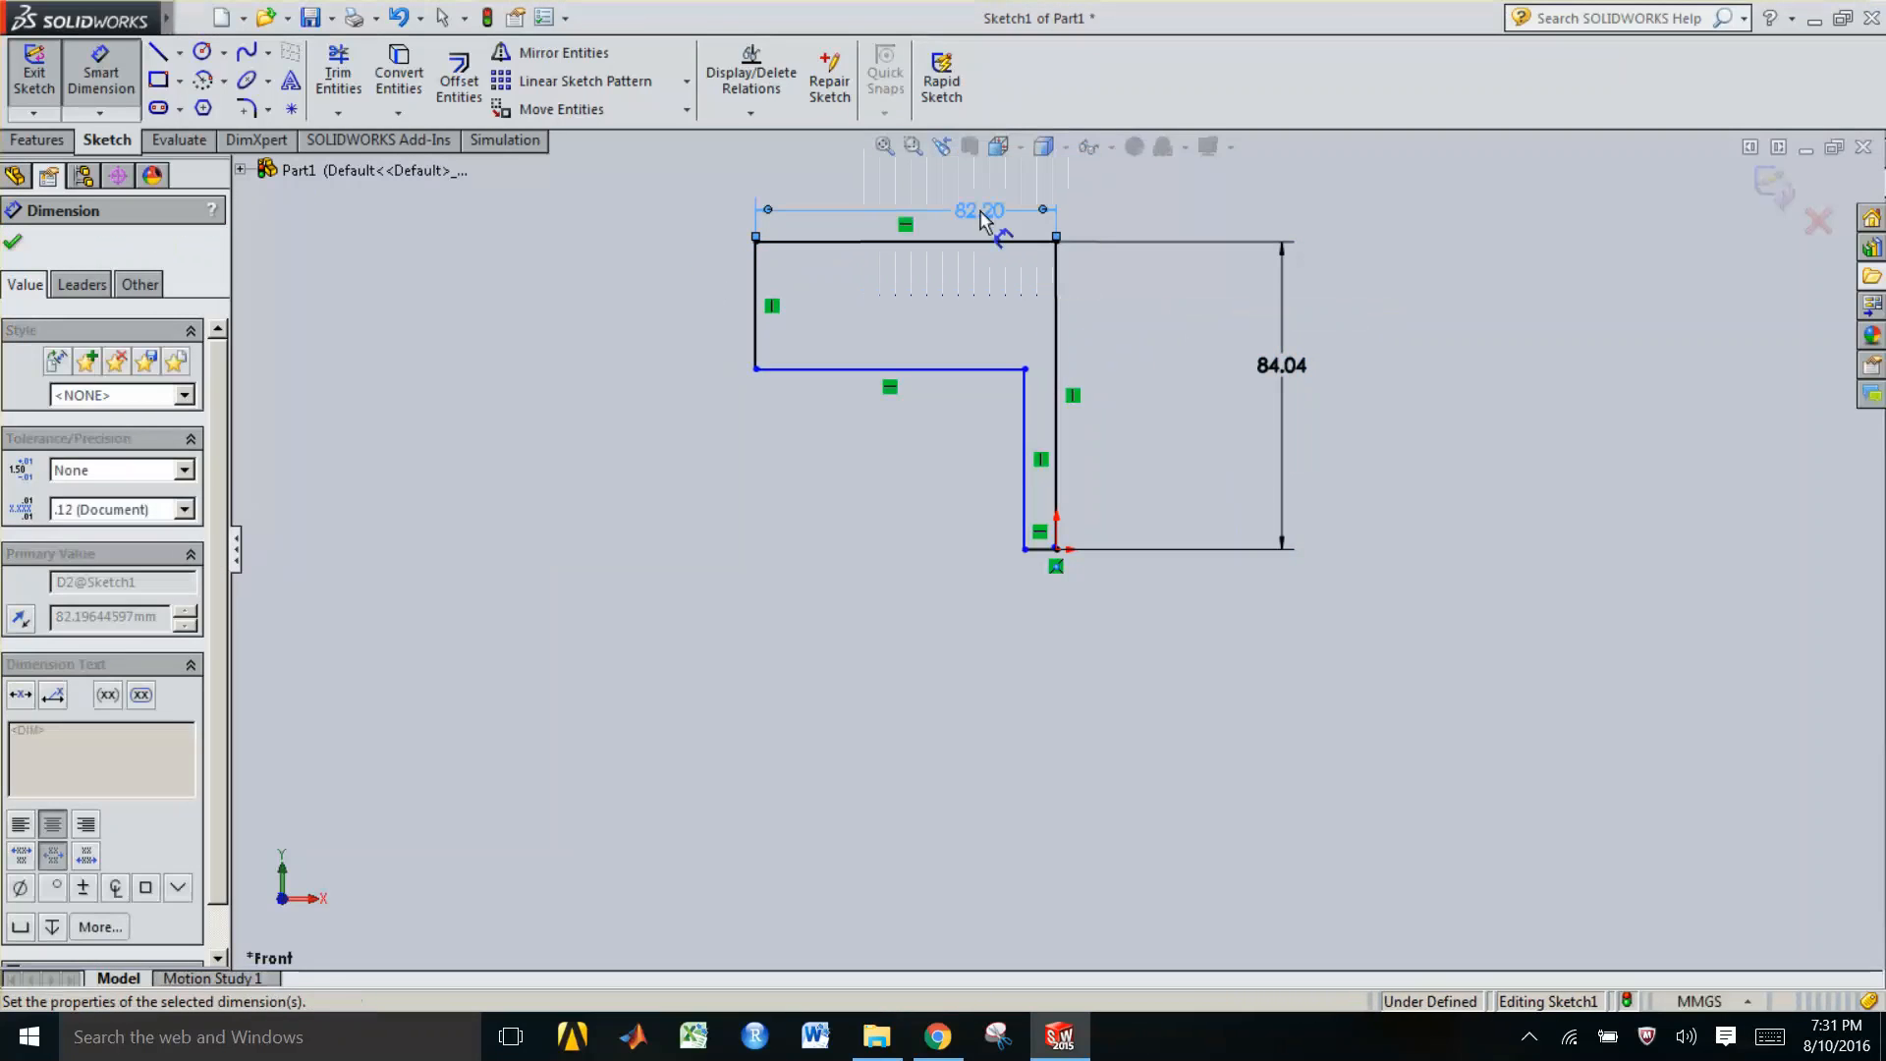
Dimension the left vertical edge's height
{"action": "left_click", "coordinate": [754, 326]}
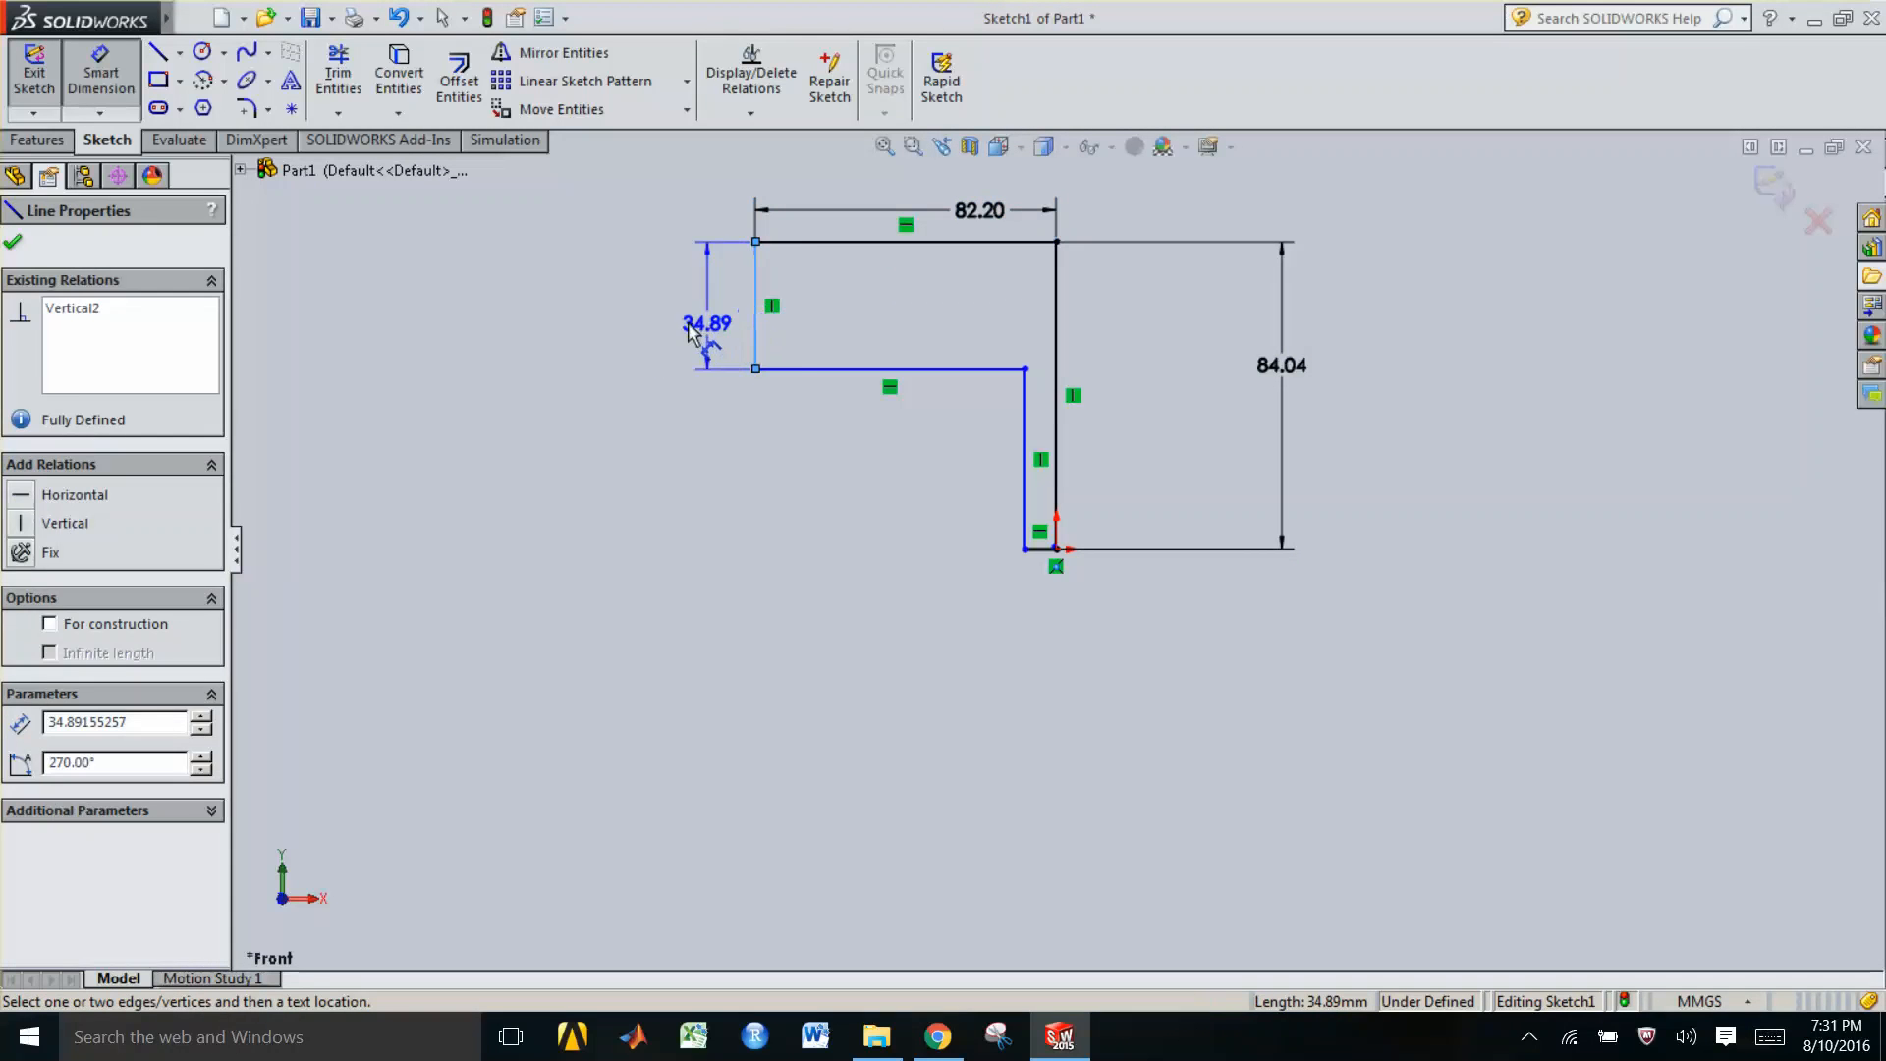
{"action": "left_click", "coordinate": [689, 324]}
{"action": "key", "text": "Return"}
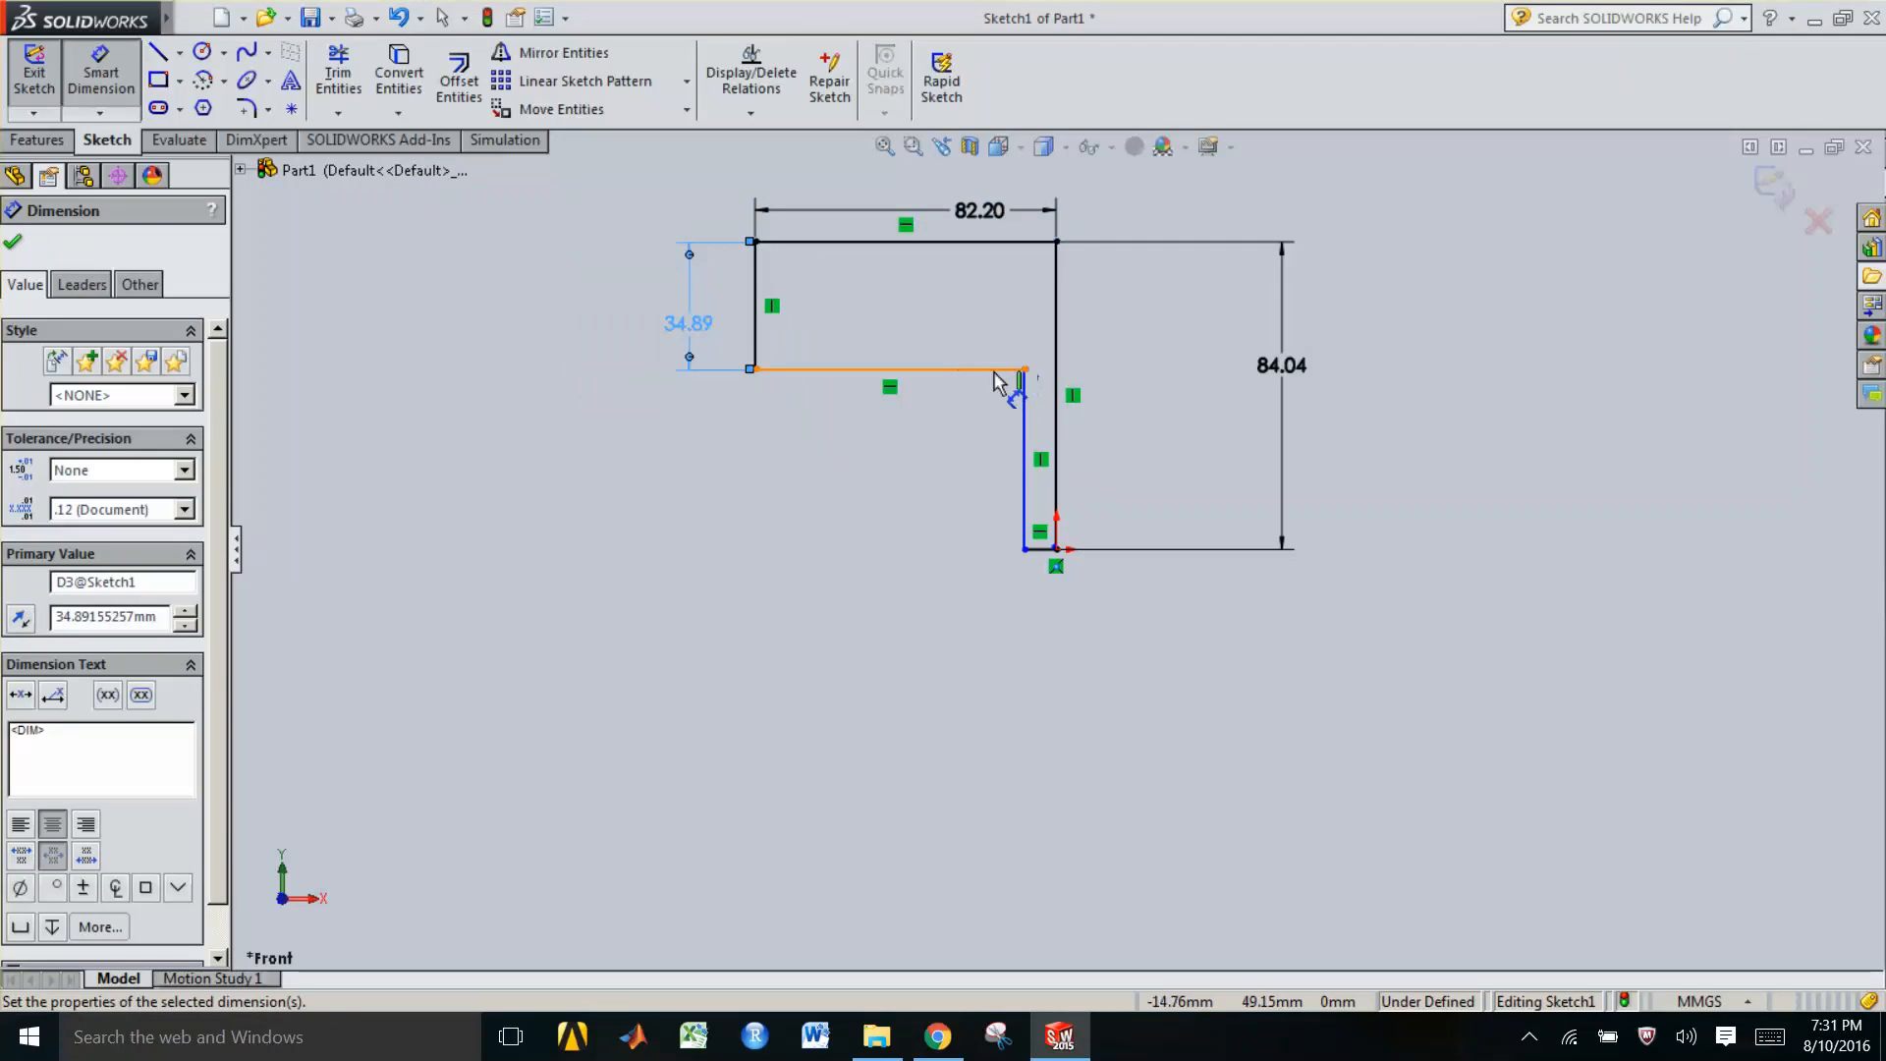
Dimension the inner horizontal edge's length, placing the dimension below it
{"action": "left_click", "coordinate": [996, 372]}
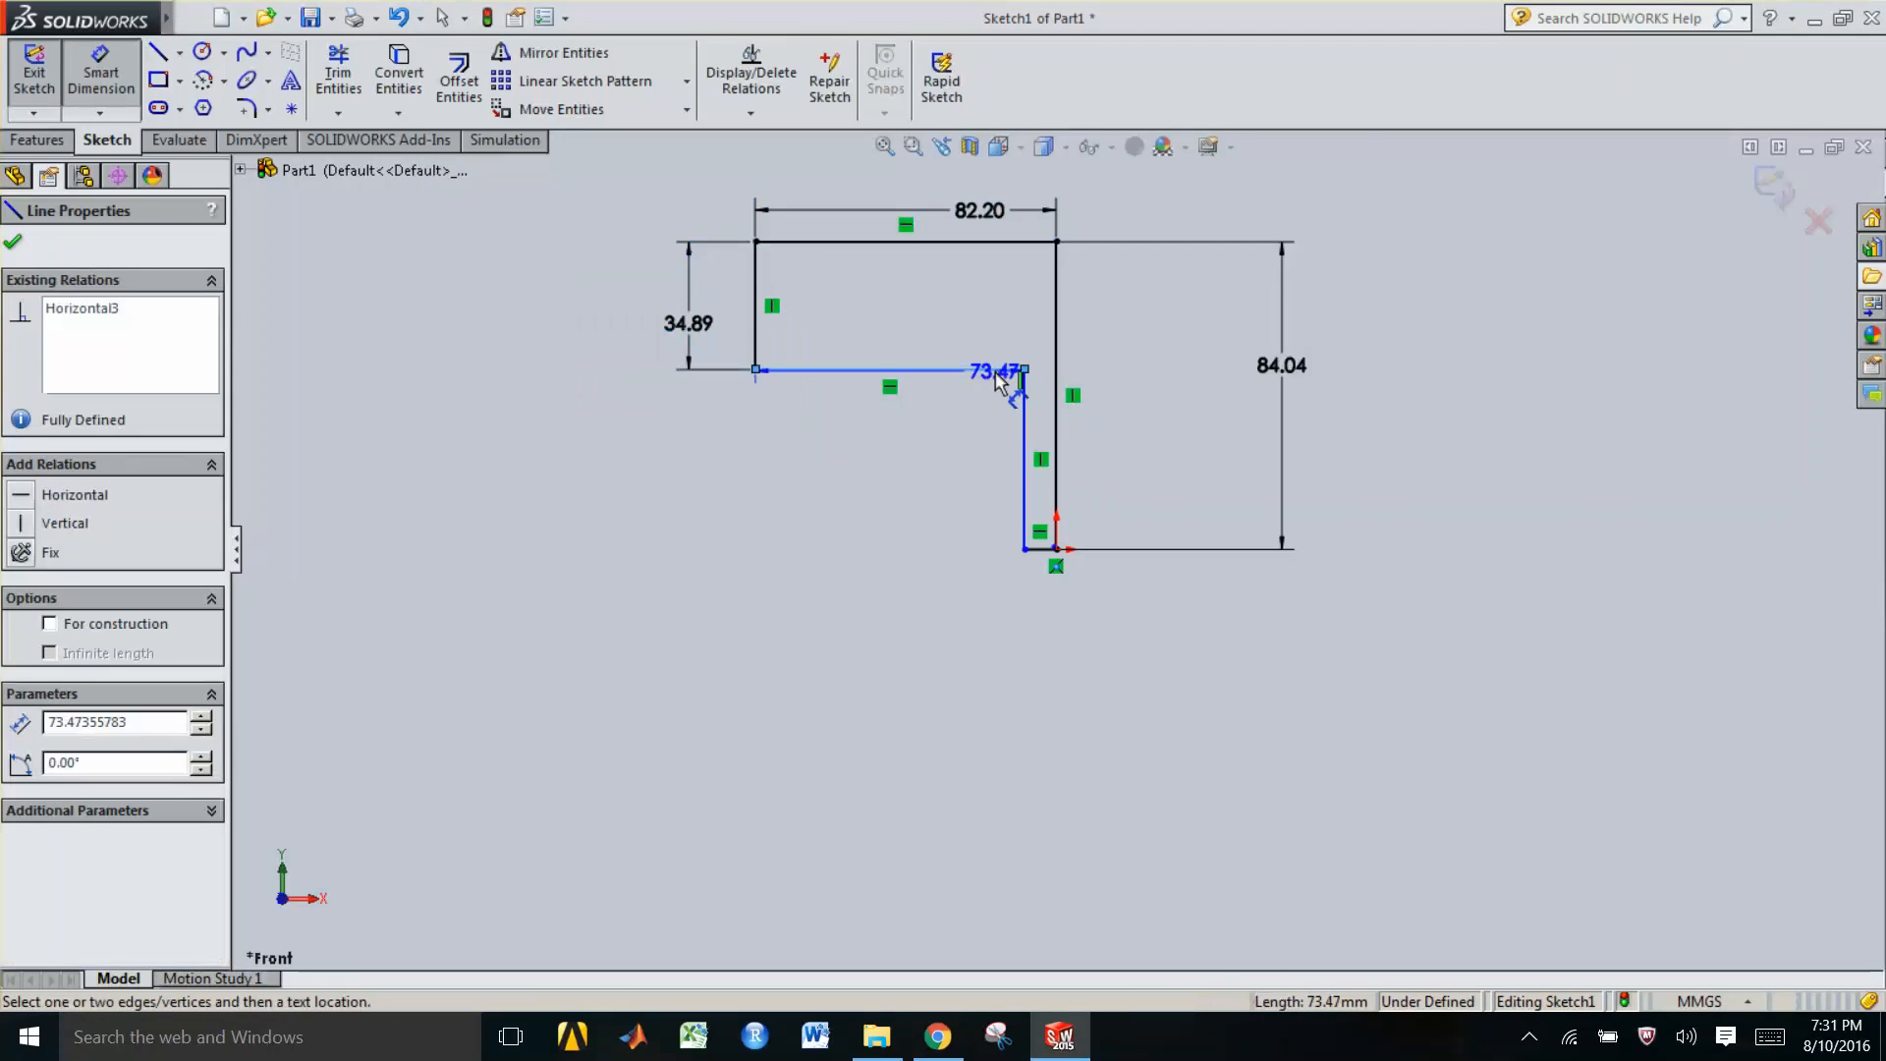
{"action": "left_click", "coordinate": [687, 505]}
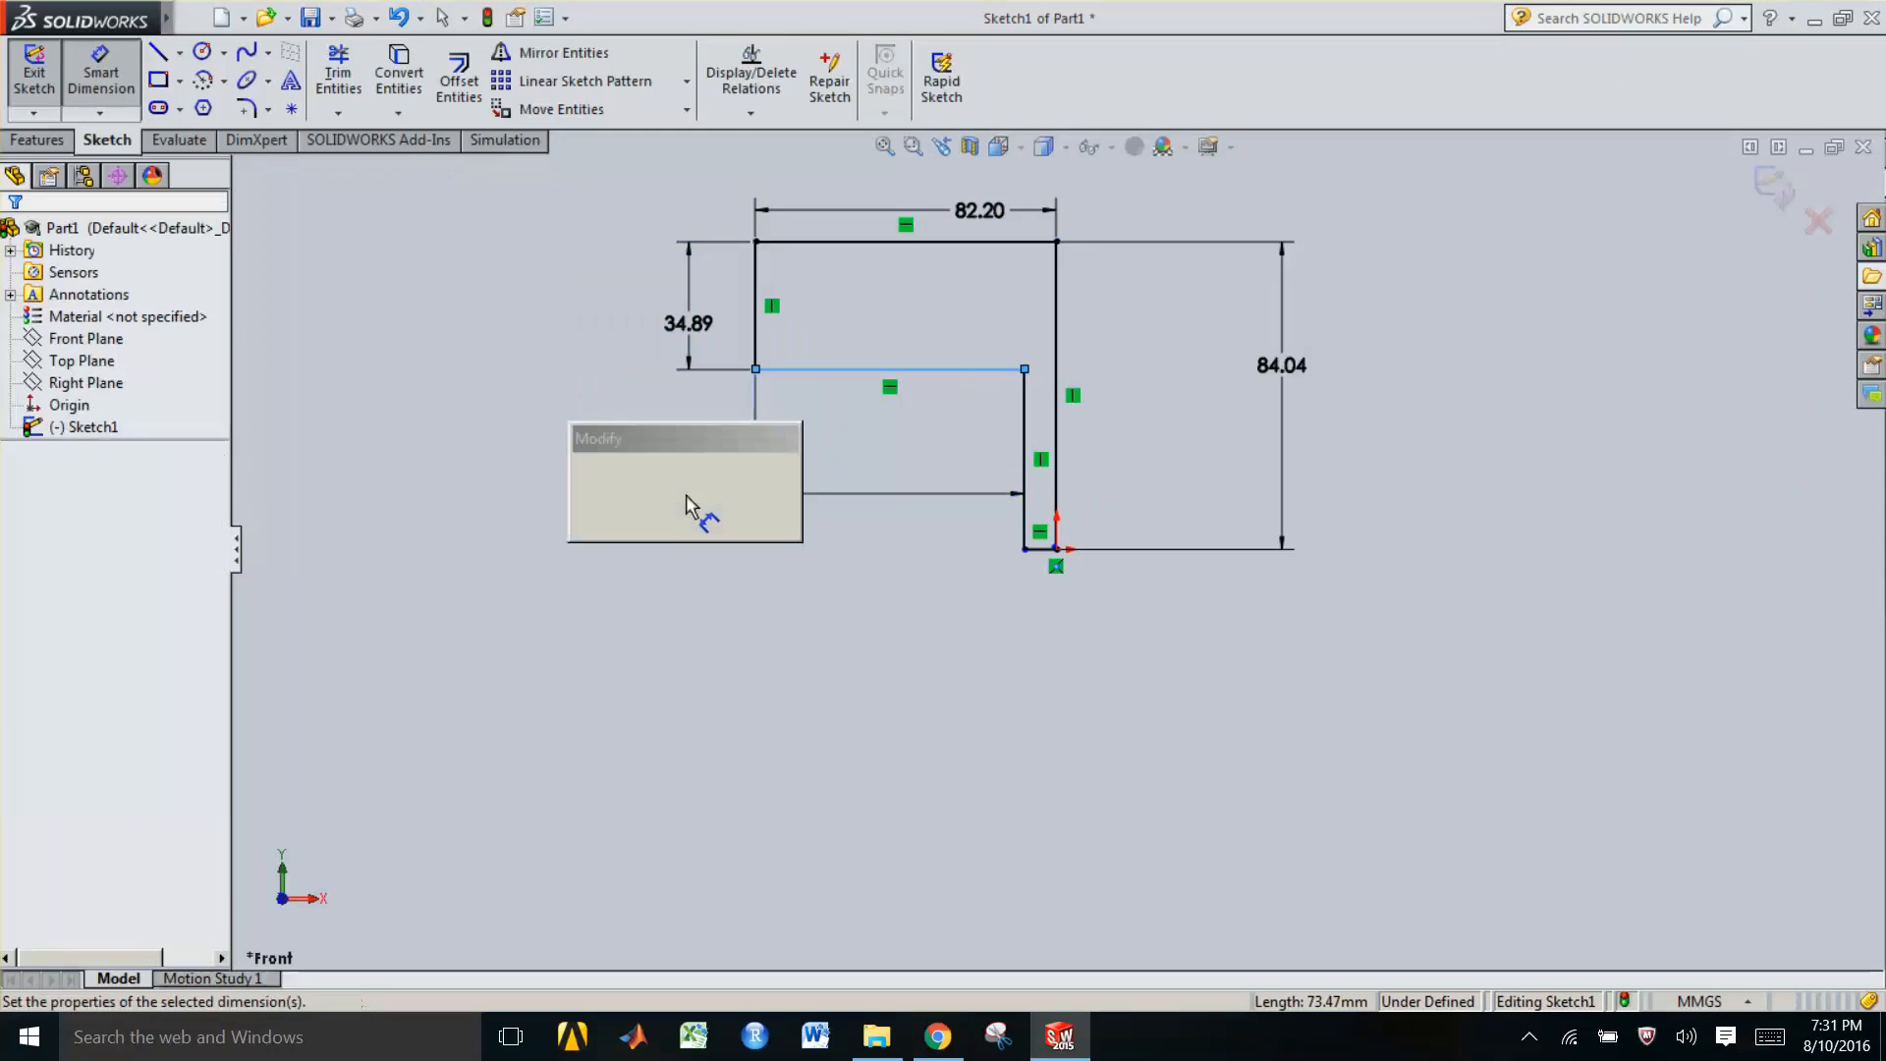
{"action": "key", "text": "Return"}
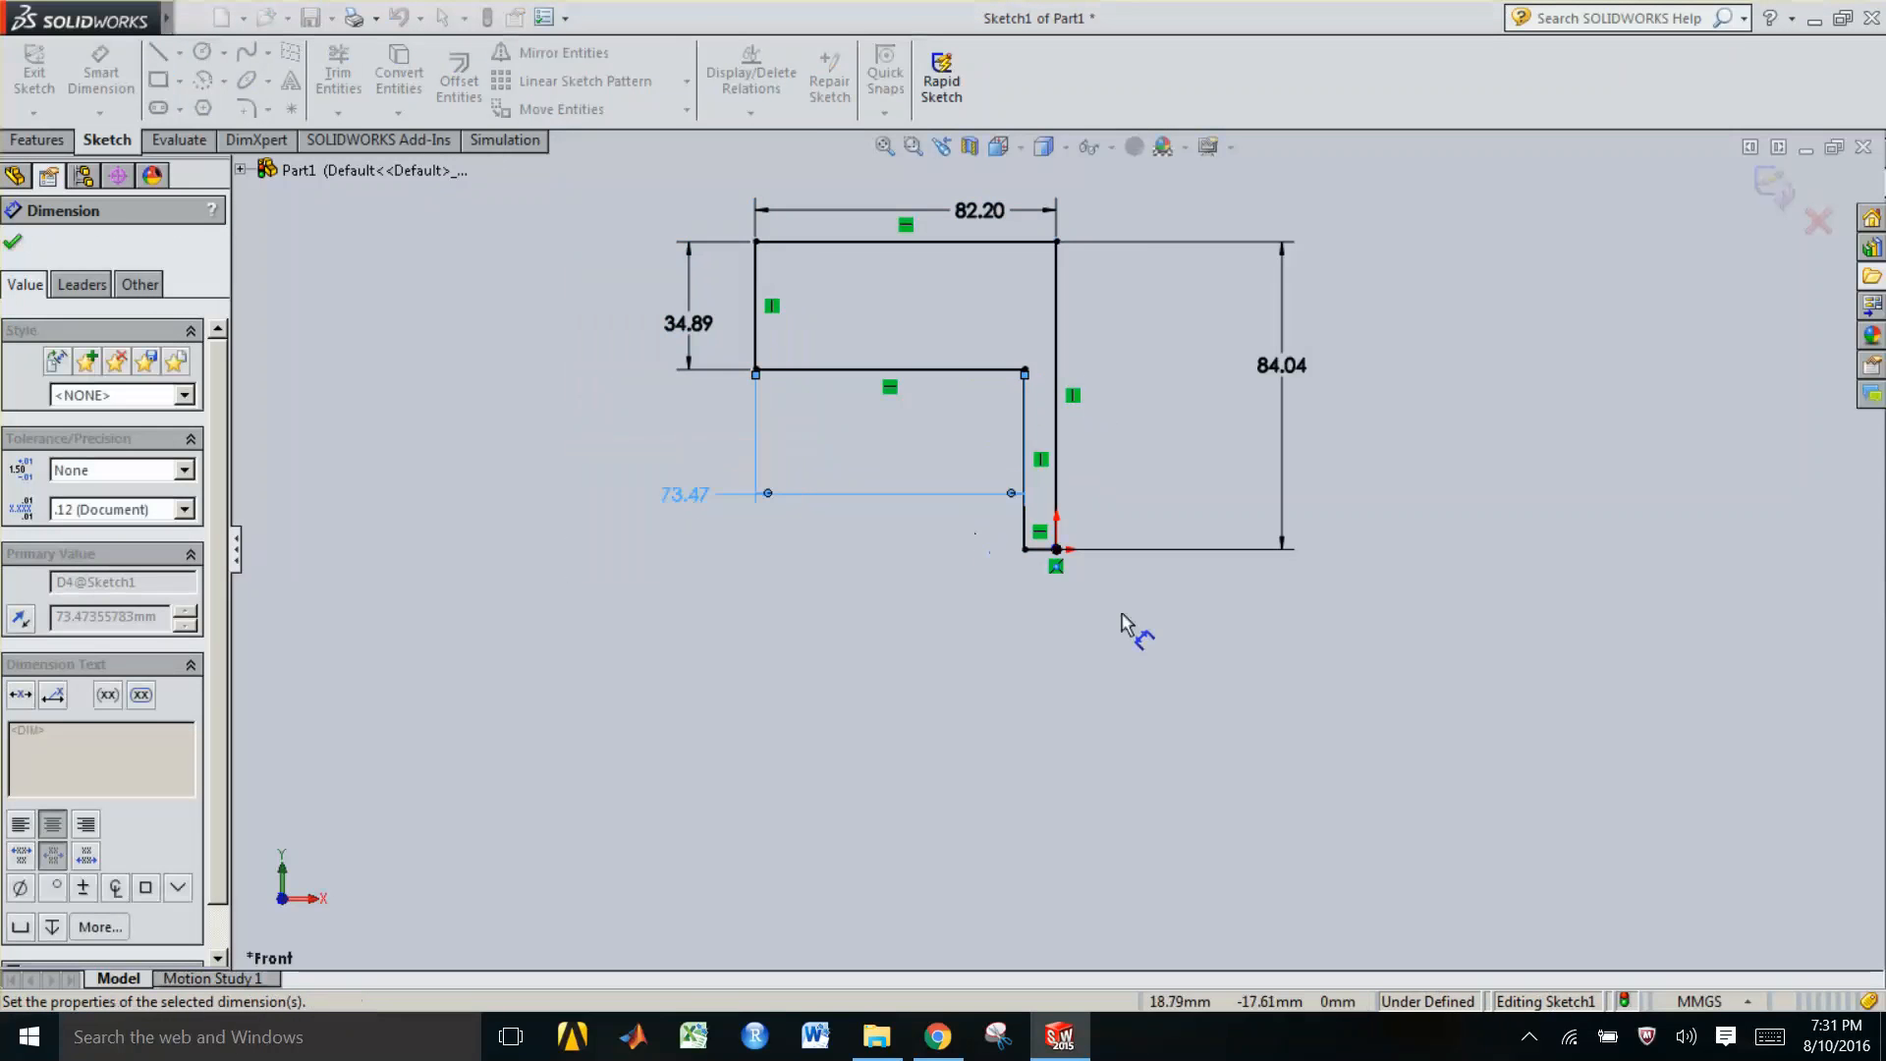
{"action": "left_click", "coordinate": [1043, 553]}
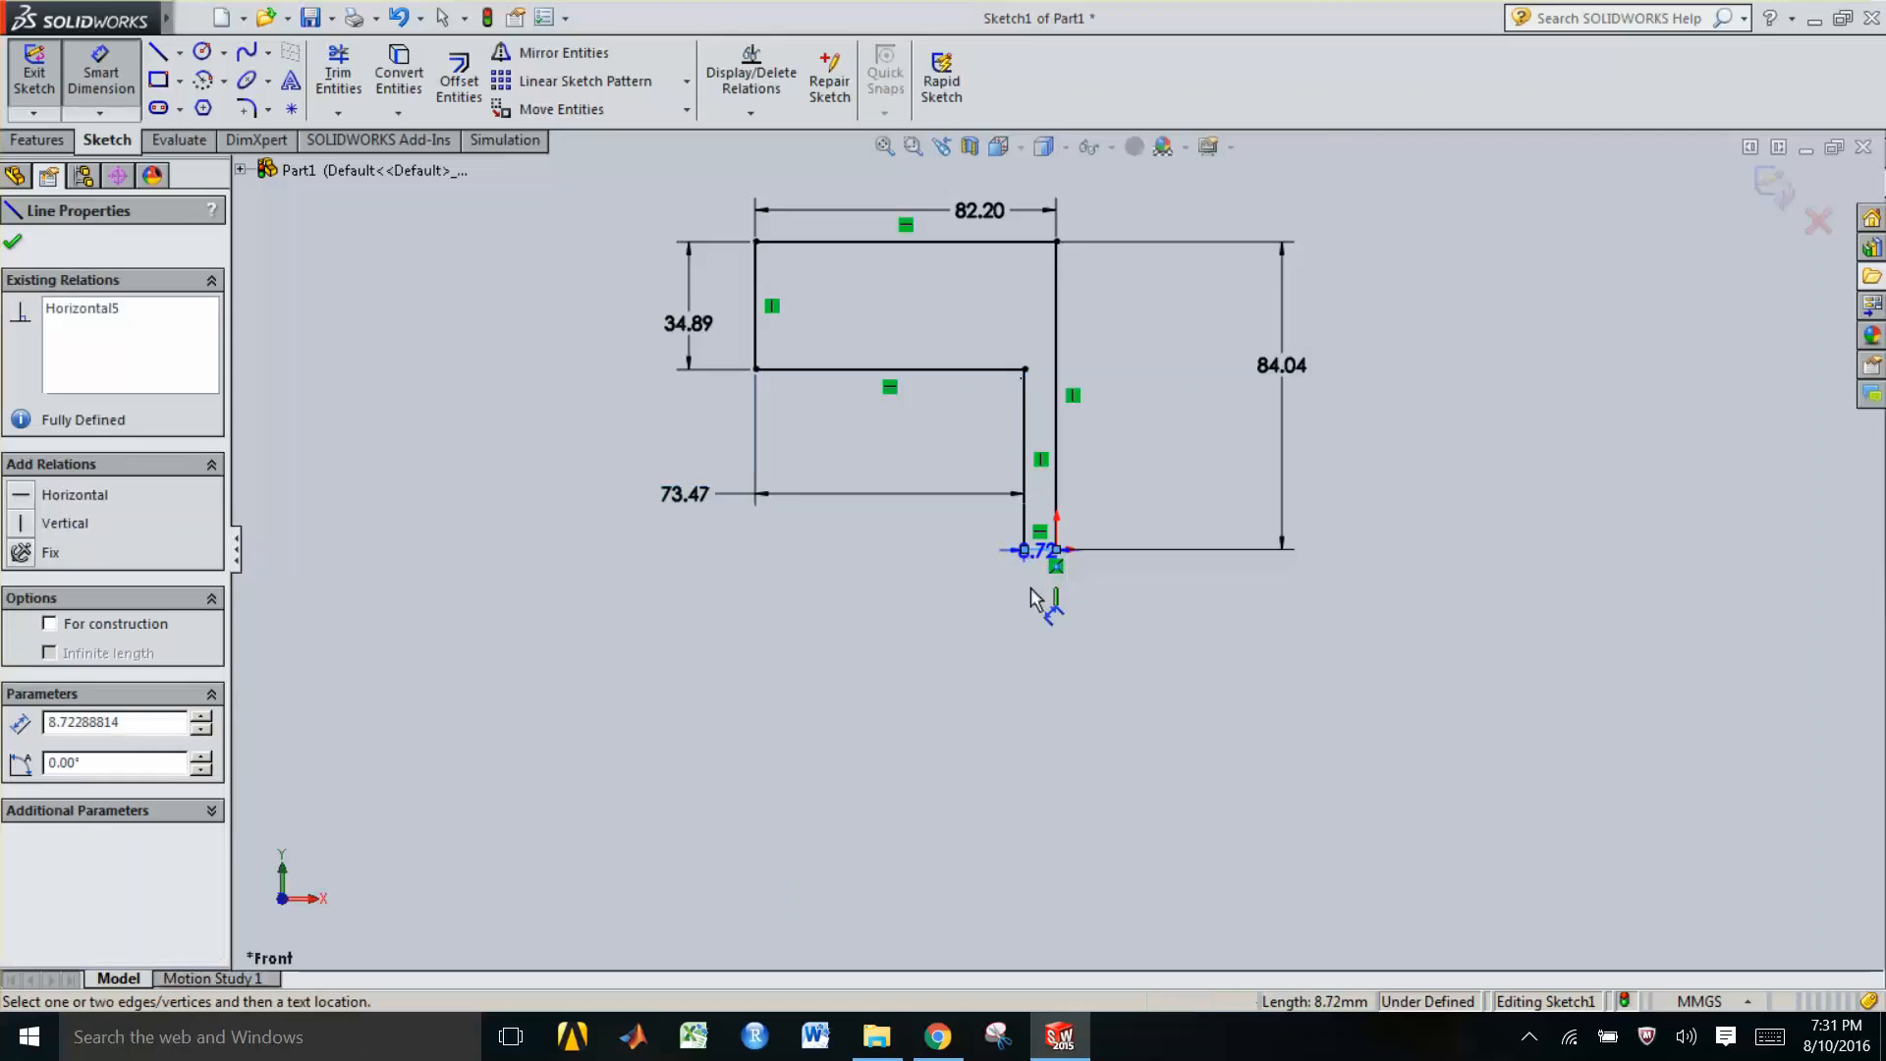
{"action": "left_click", "coordinate": [1019, 645]}
{"action": "left_click", "coordinate": [1083, 552]}
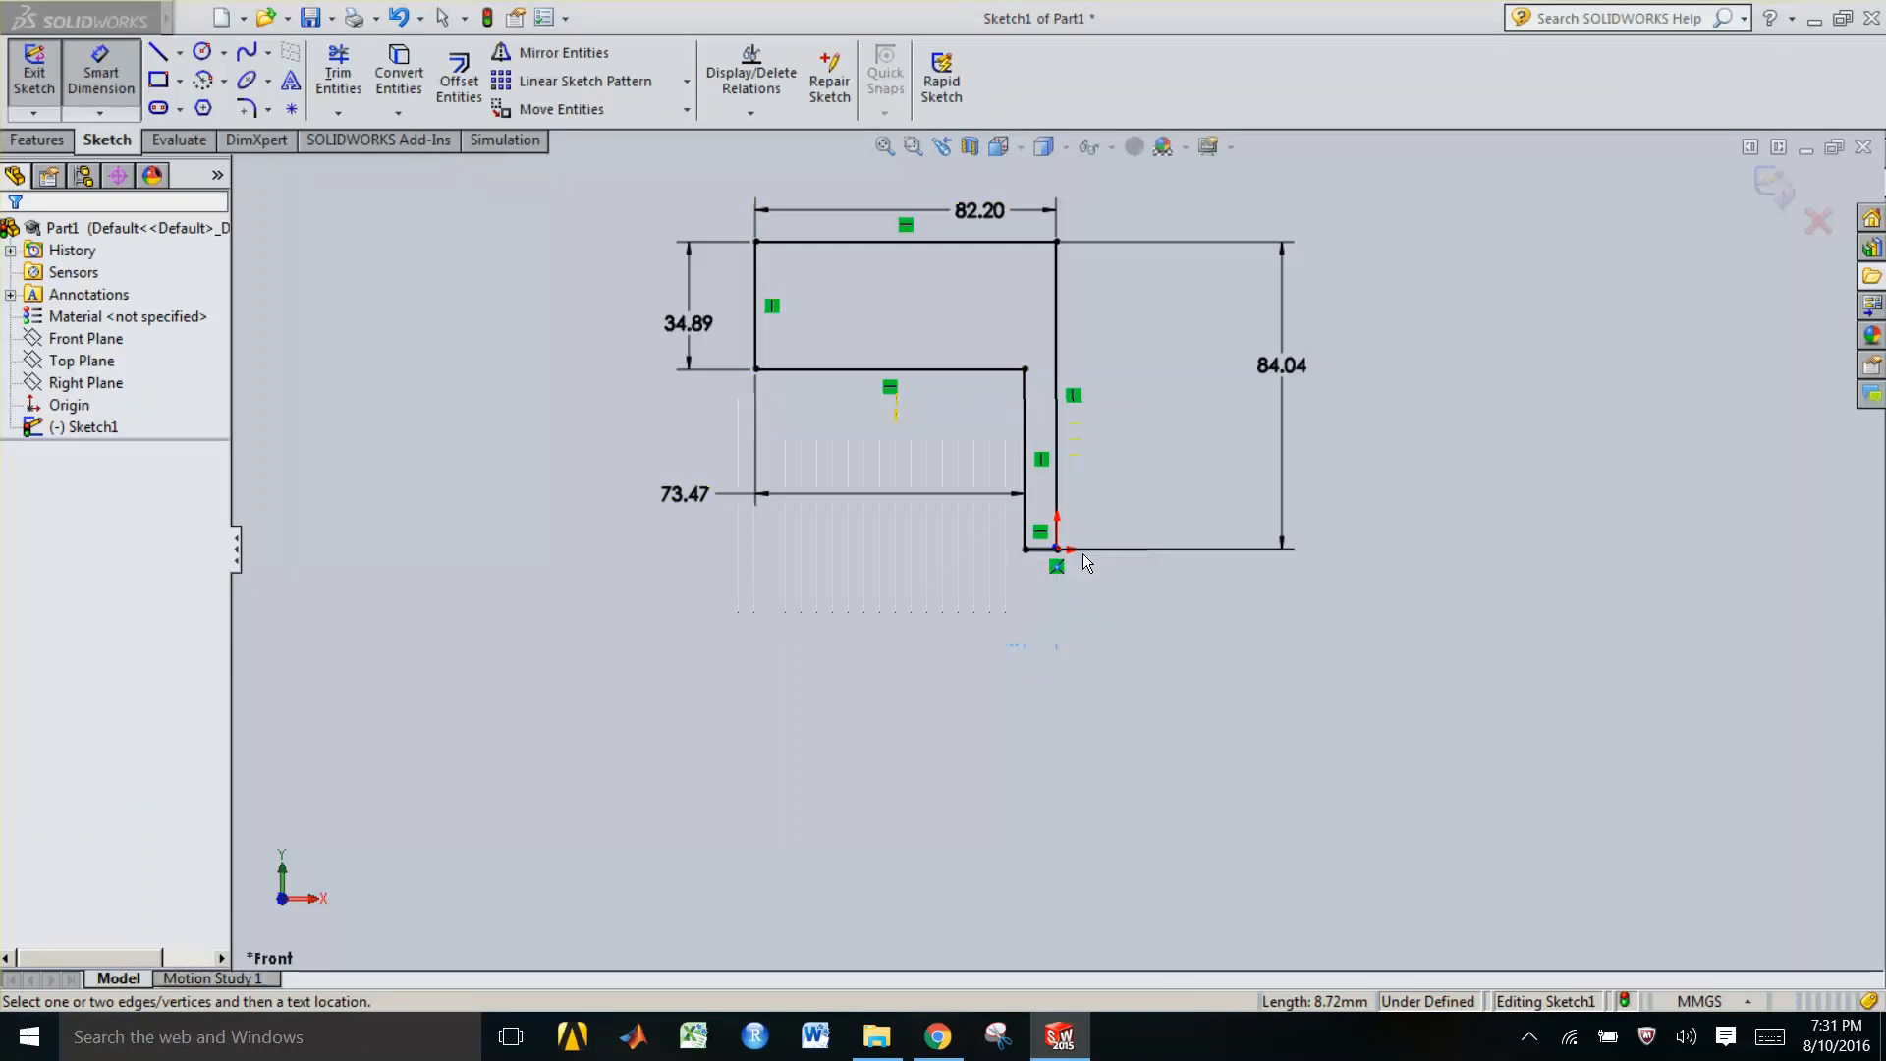
Try to dimension the inner vertical edge's length and delete the inner horizontal edge's dimension
{"action": "left_click", "coordinate": [1024, 470]}
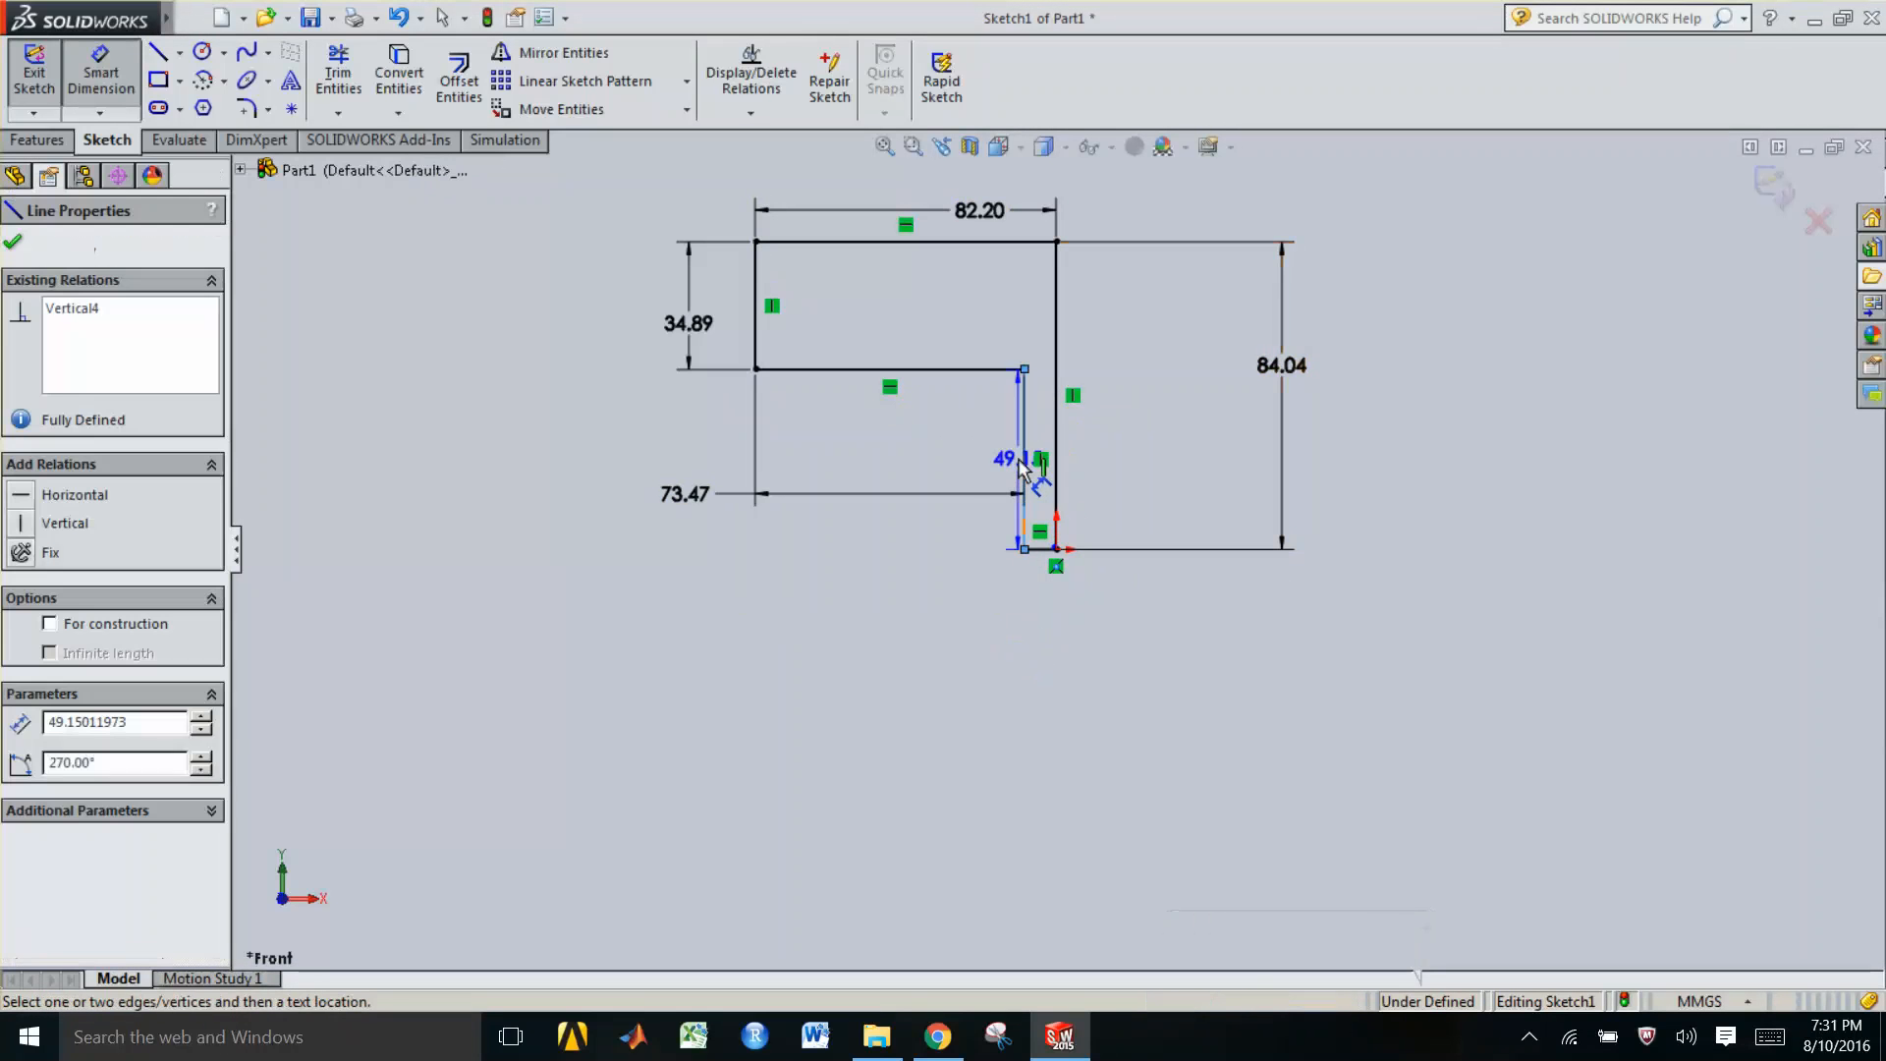
{"action": "left_click", "coordinate": [969, 468]}
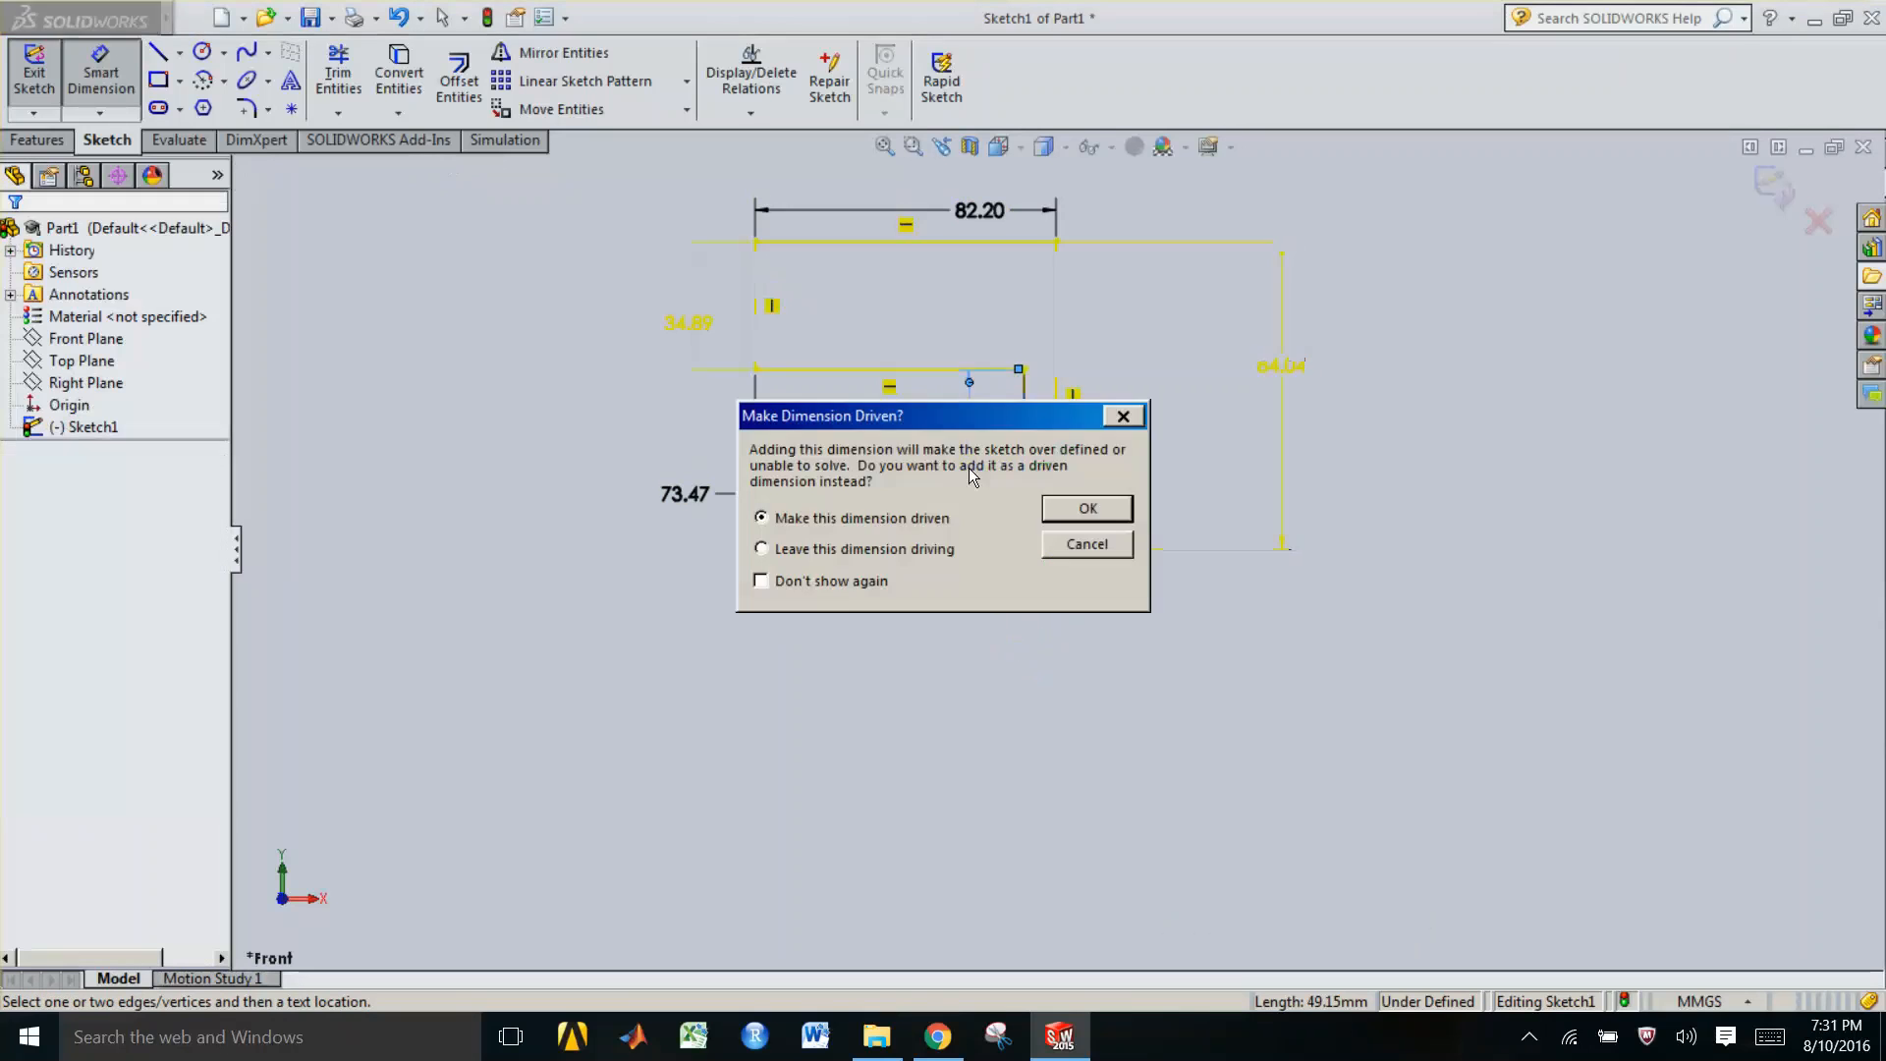
{"action": "left_click", "coordinate": [1071, 543]}
{"action": "left_click", "coordinate": [685, 497]}
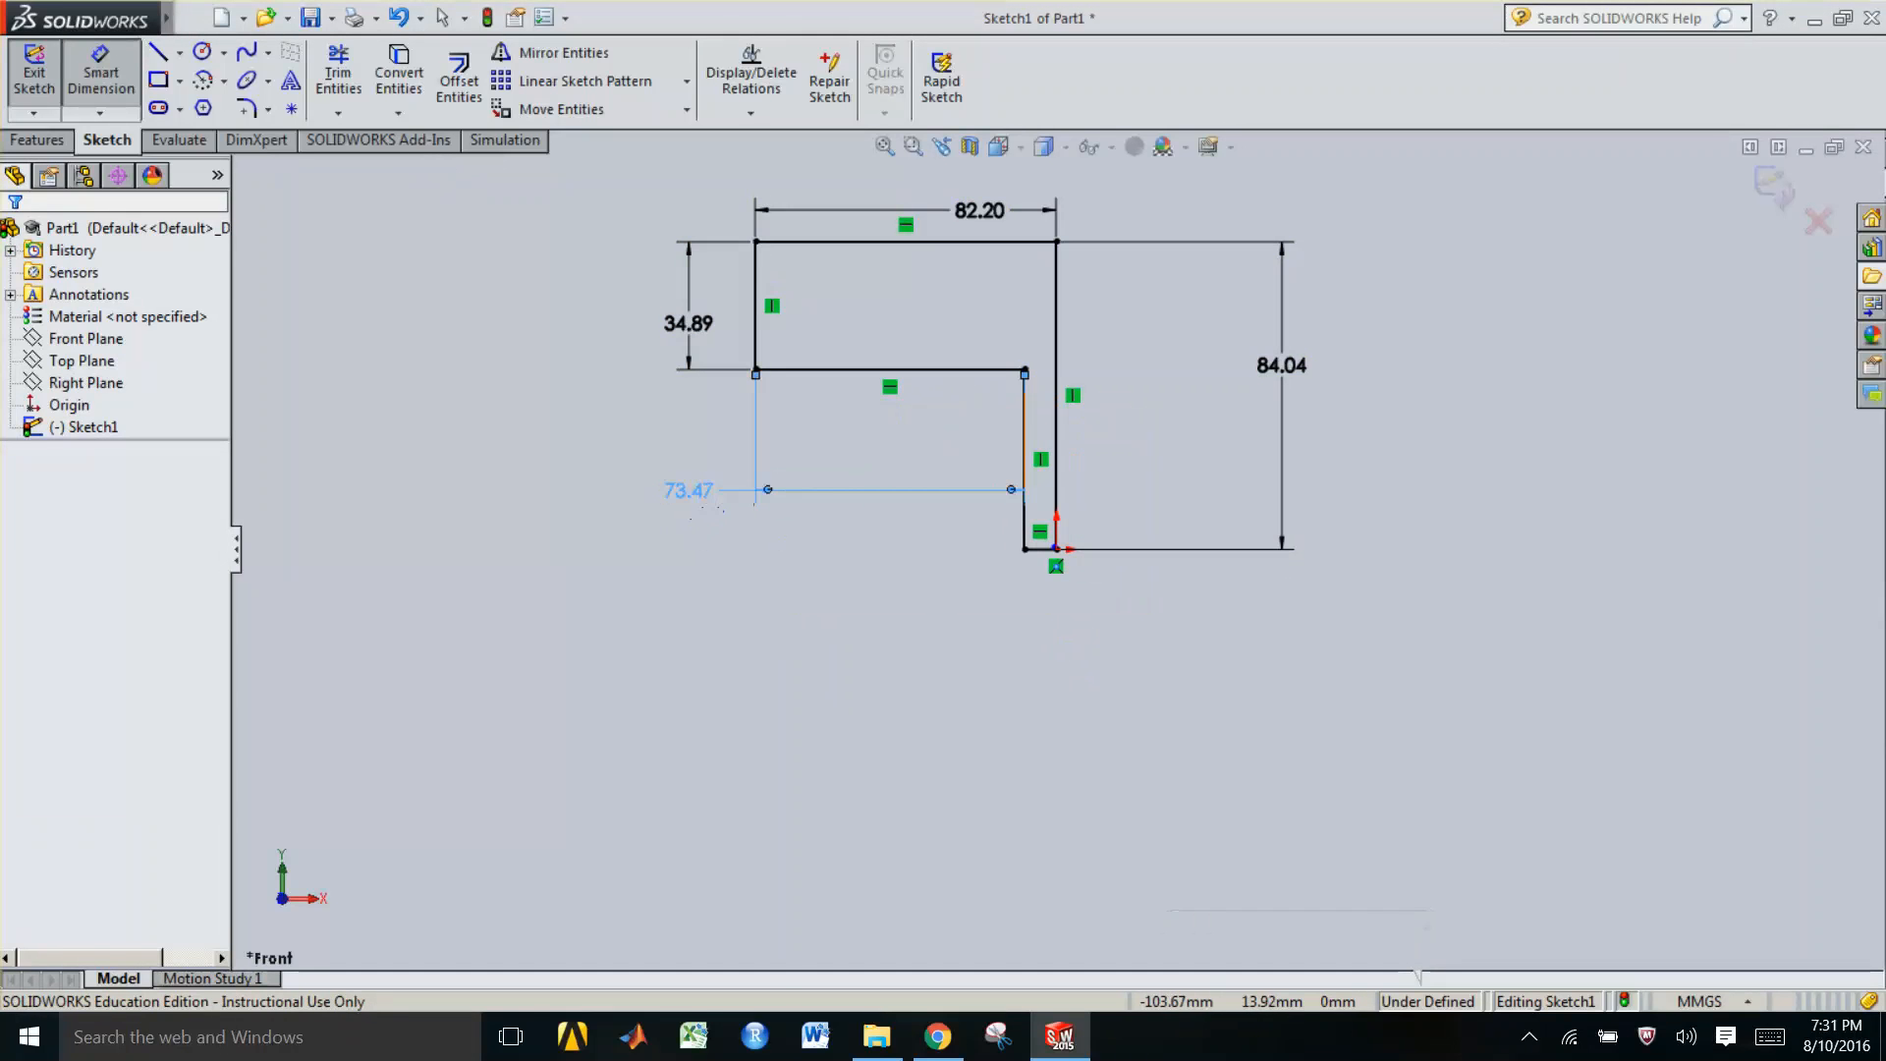
{"action": "key", "text": "Delete"}
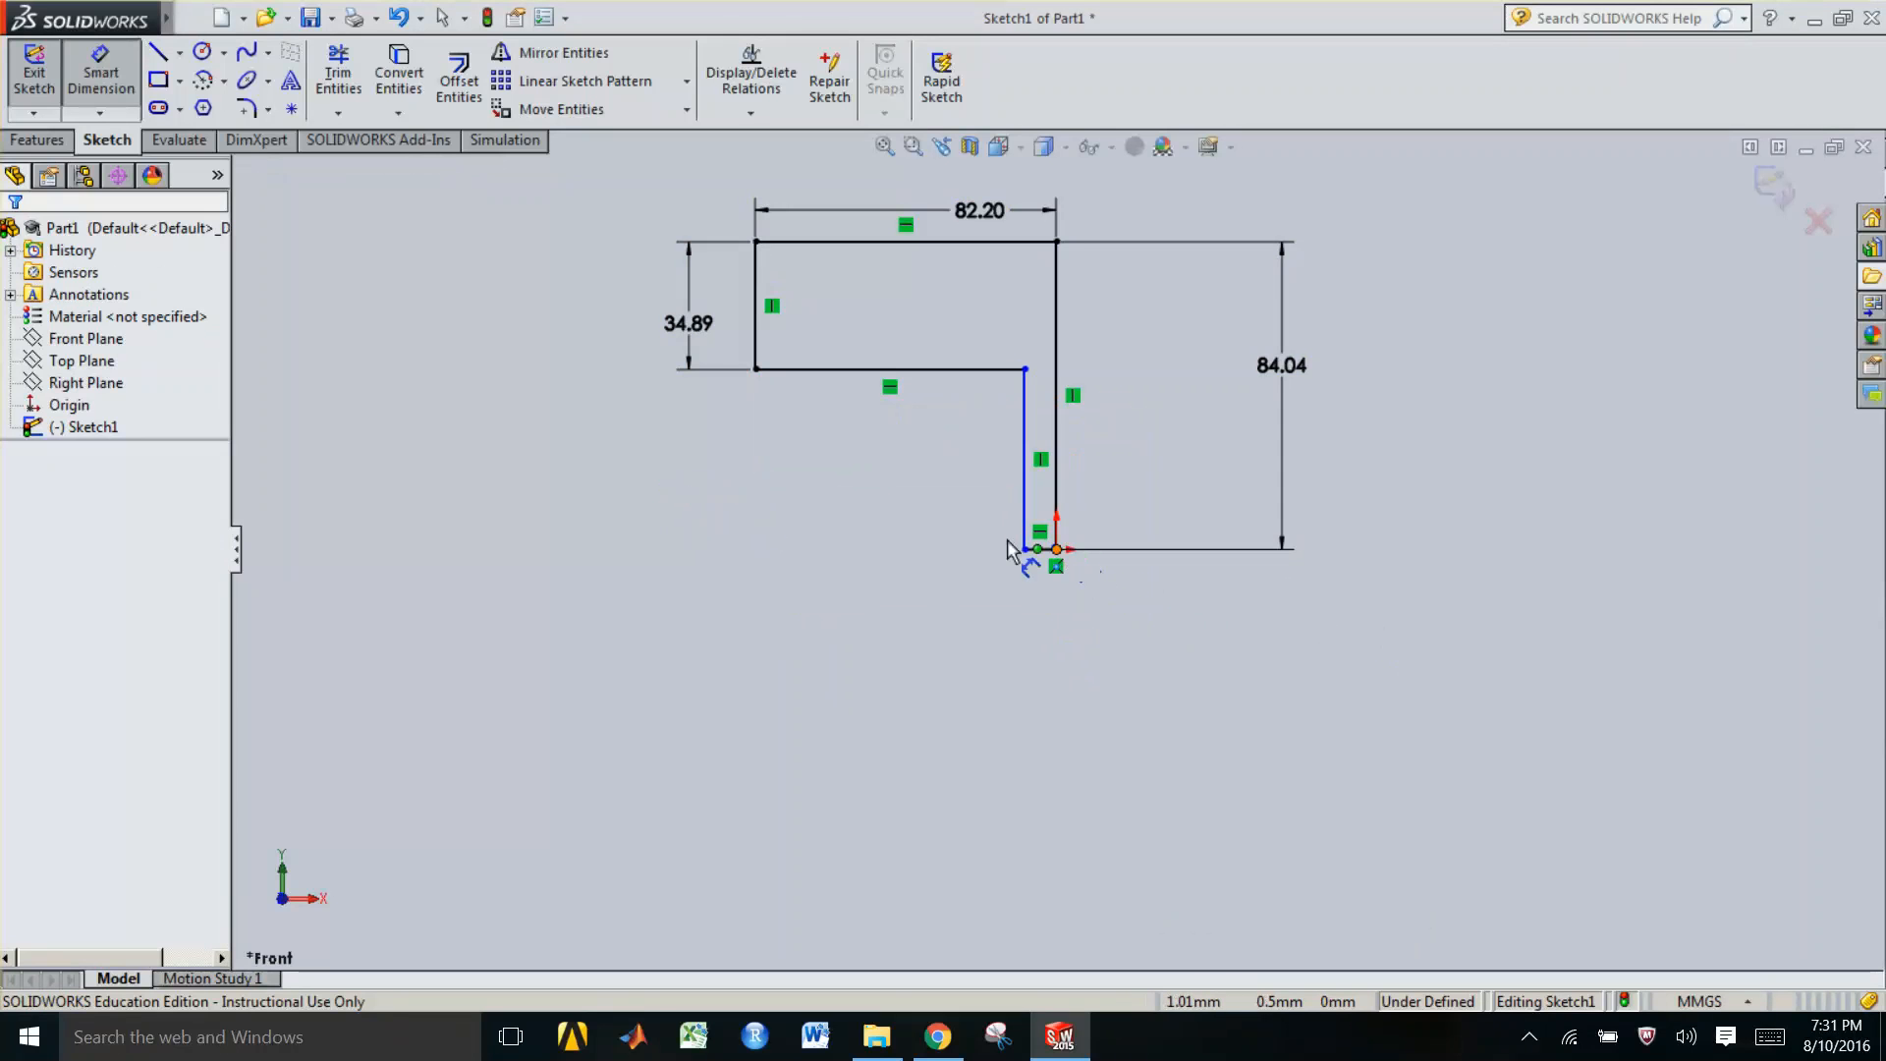
Dimension the short bottom edge's width and close the Smart Dimension tool
{"action": "left_click", "coordinate": [1044, 550]}
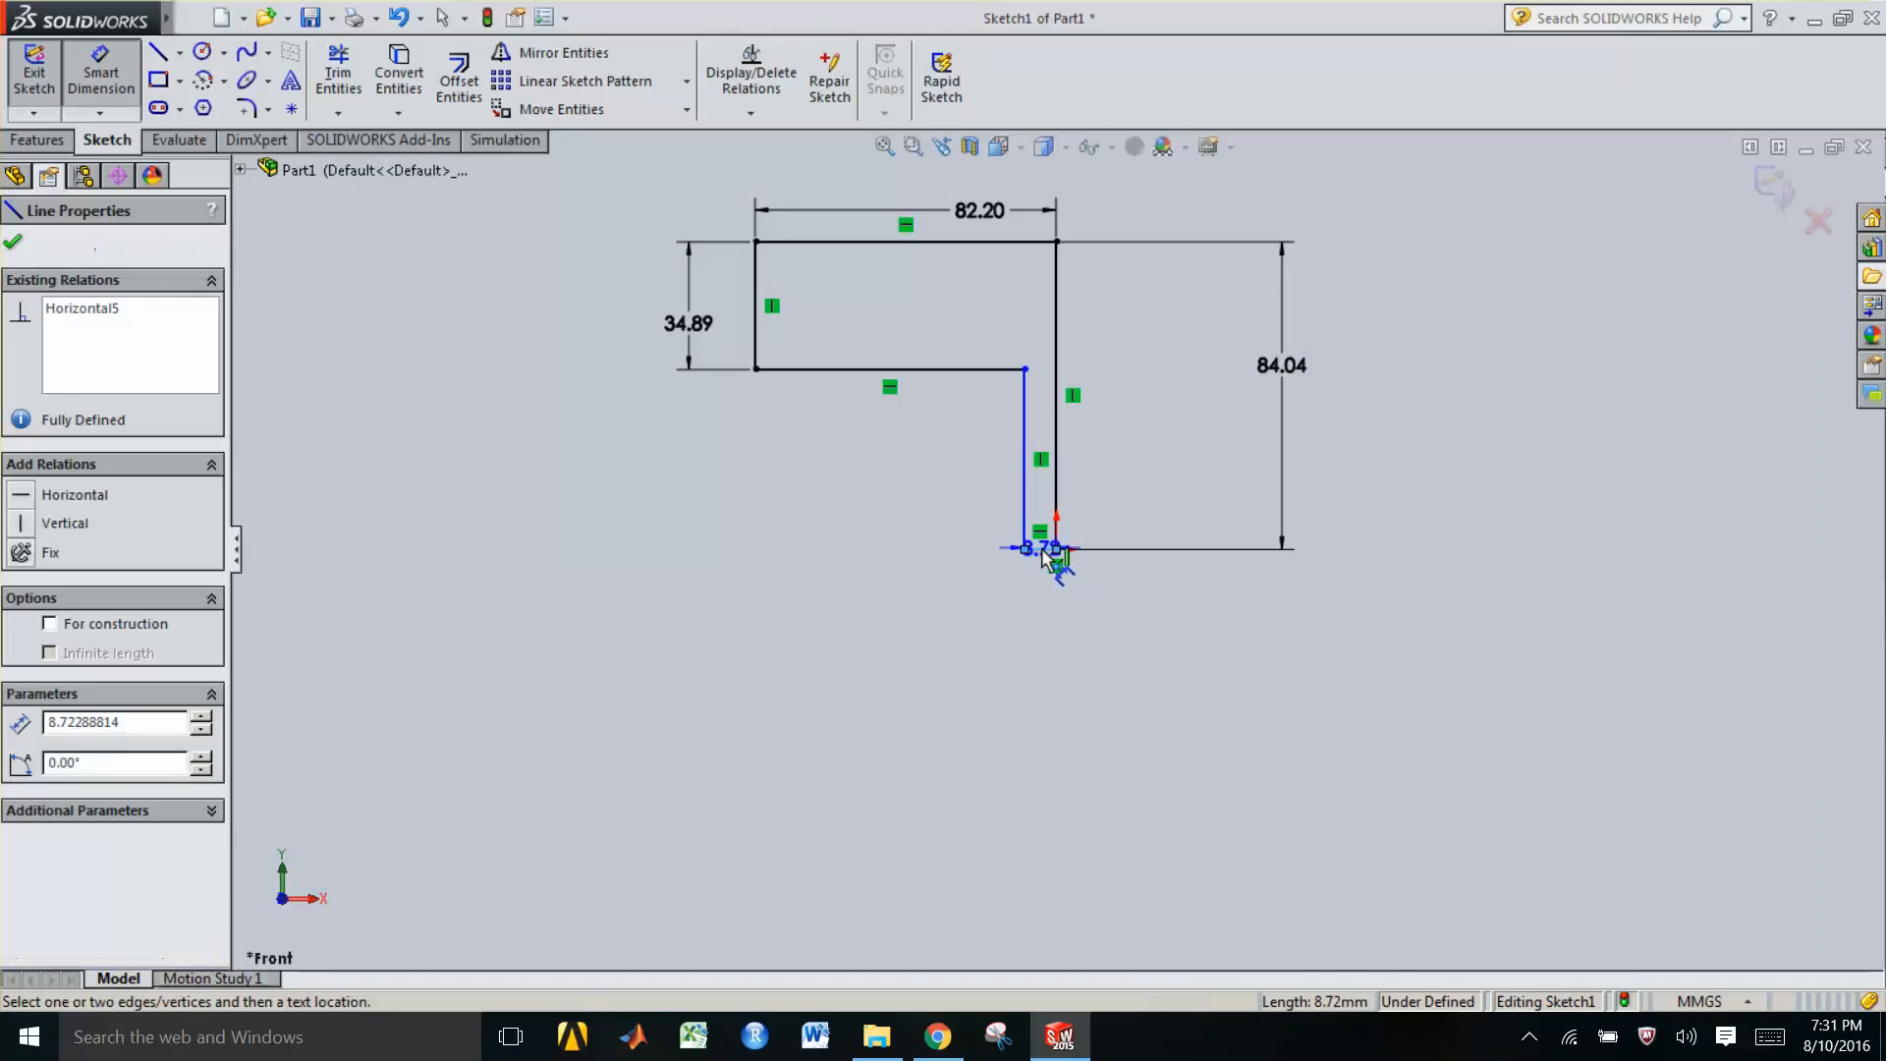
{"action": "left_click", "coordinate": [1049, 607]}
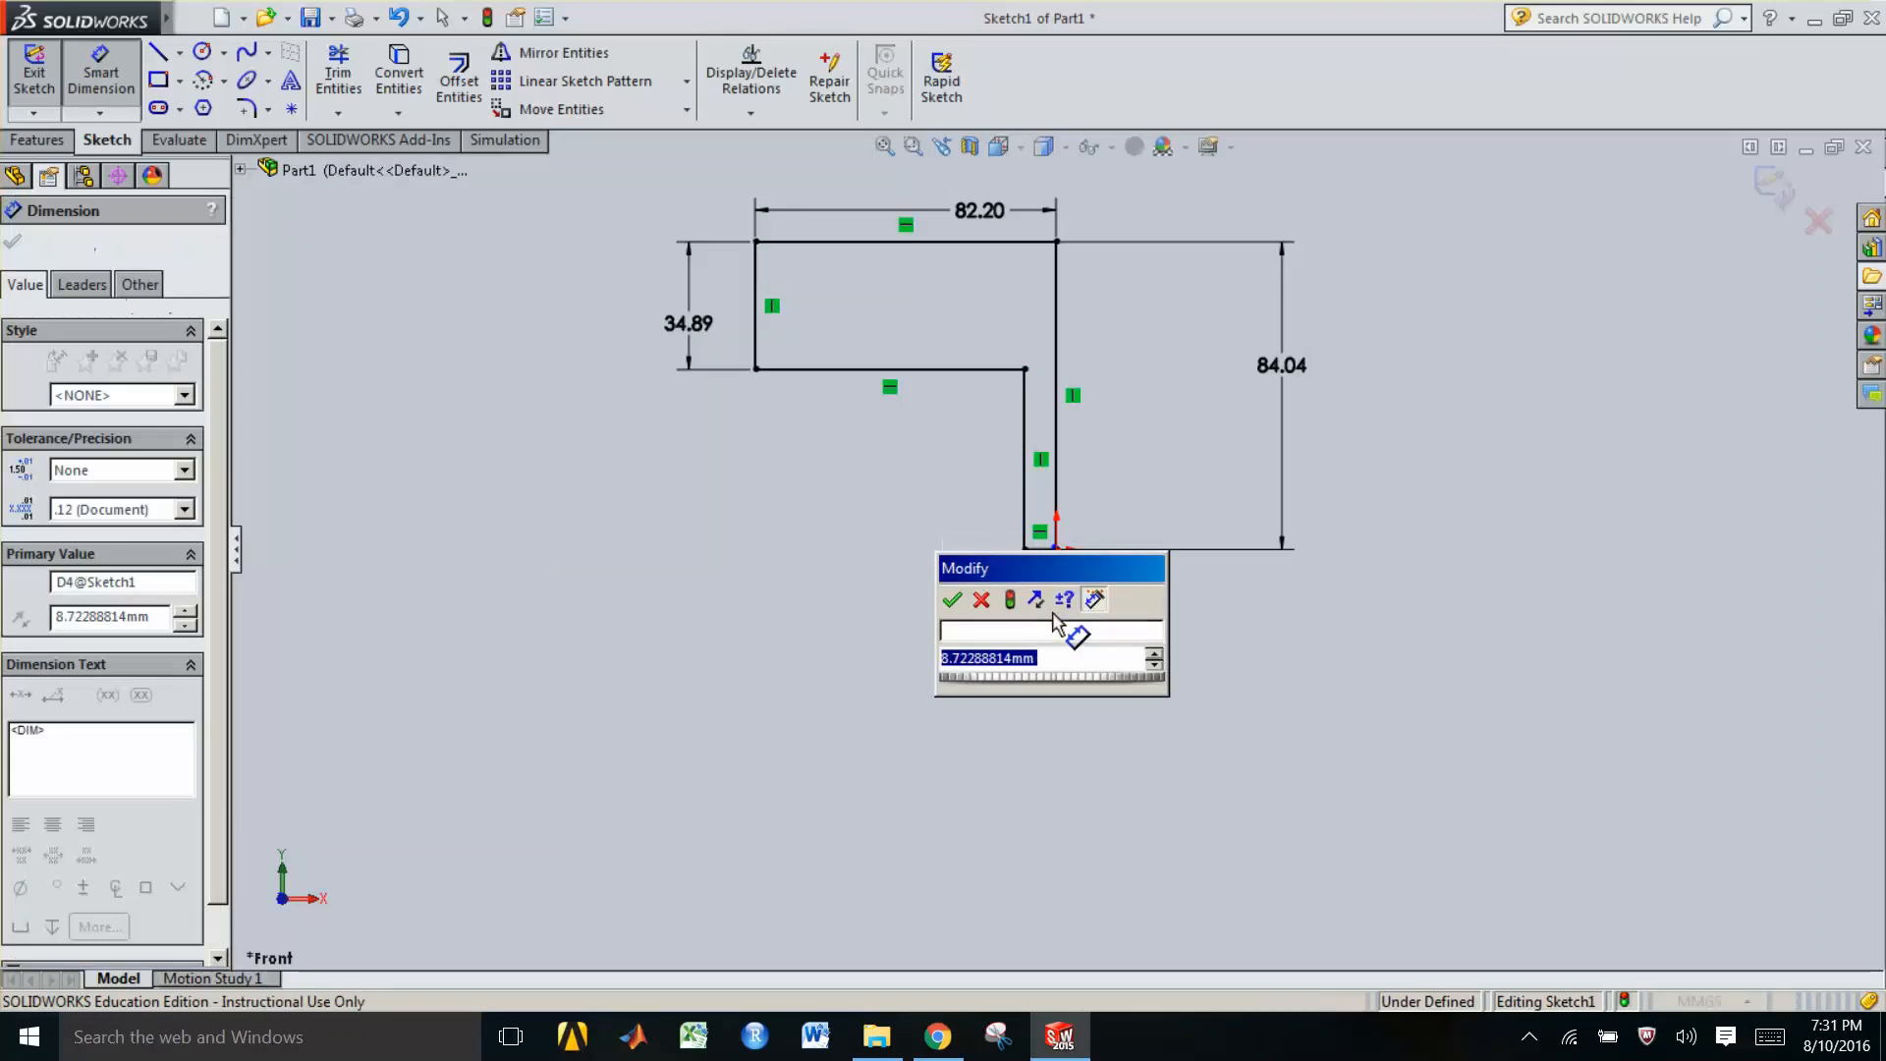
{"action": "key", "text": "Return"}
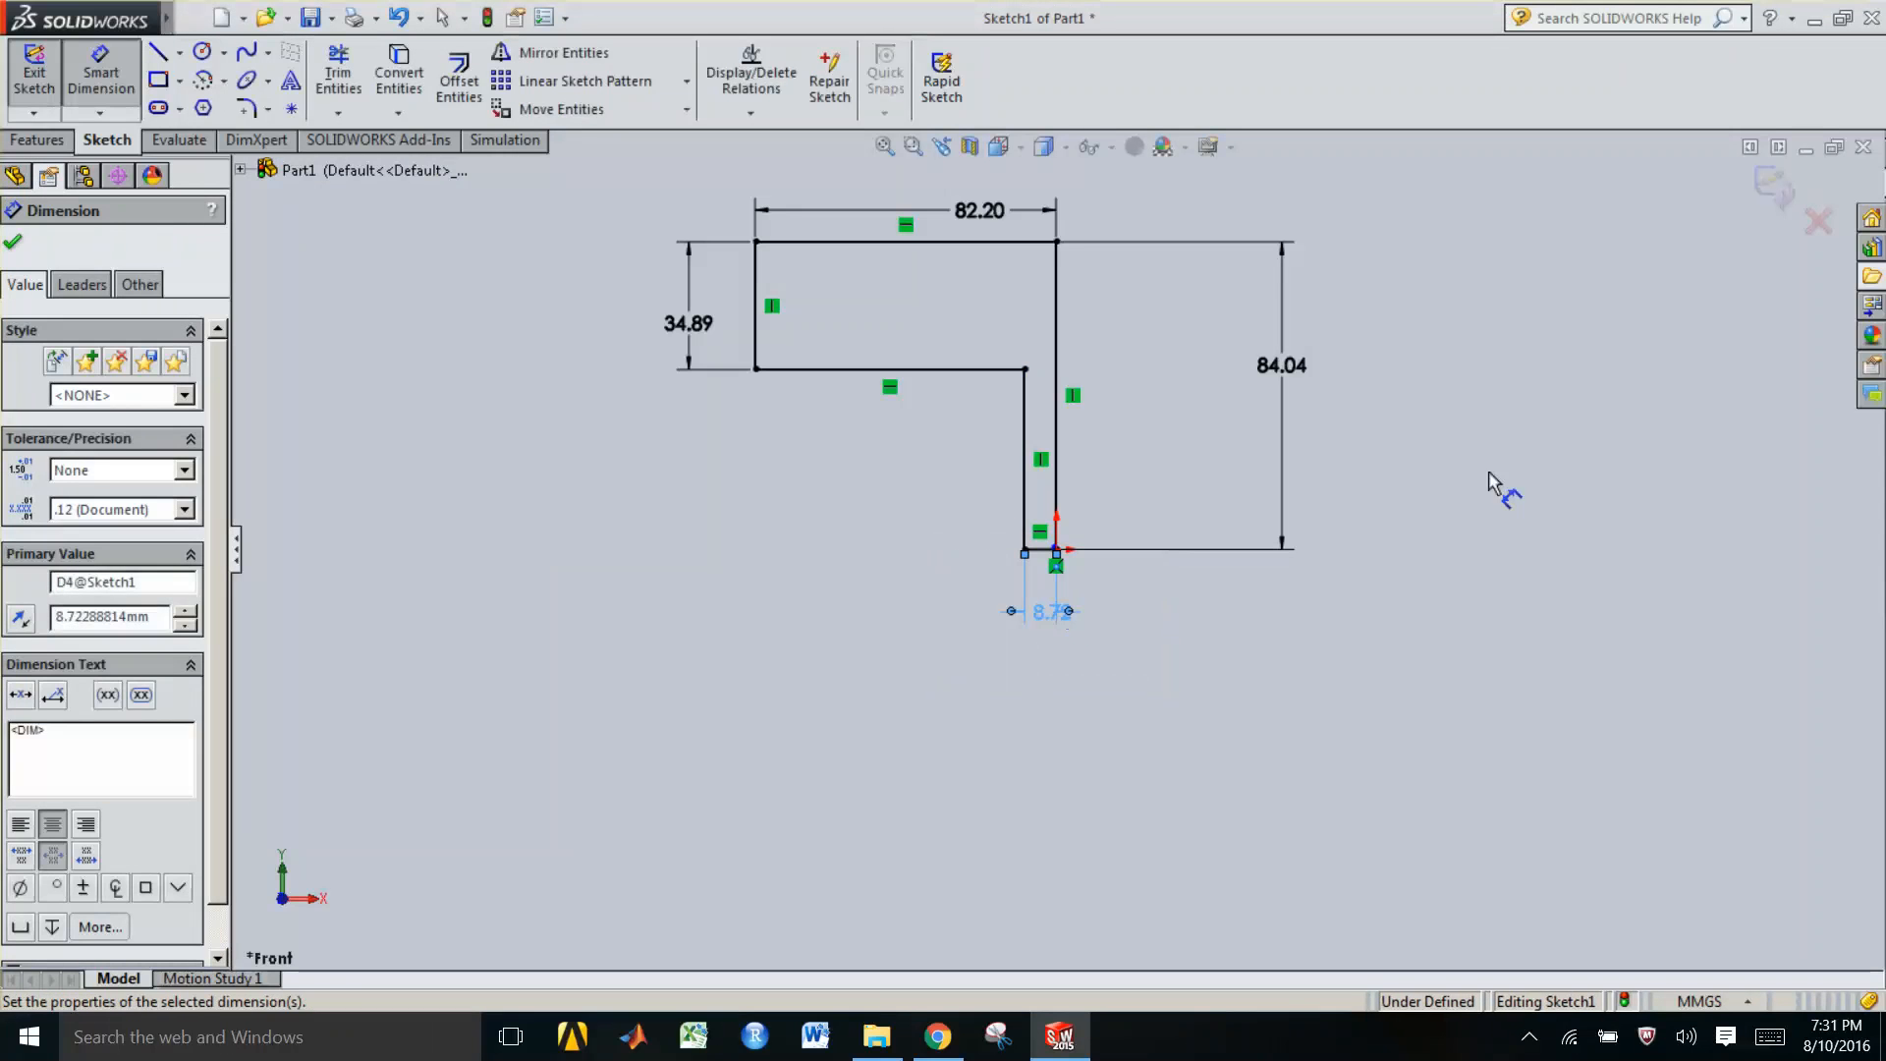
{"action": "key", "text": "Escape"}
{"action": "key", "text": "Escape"}
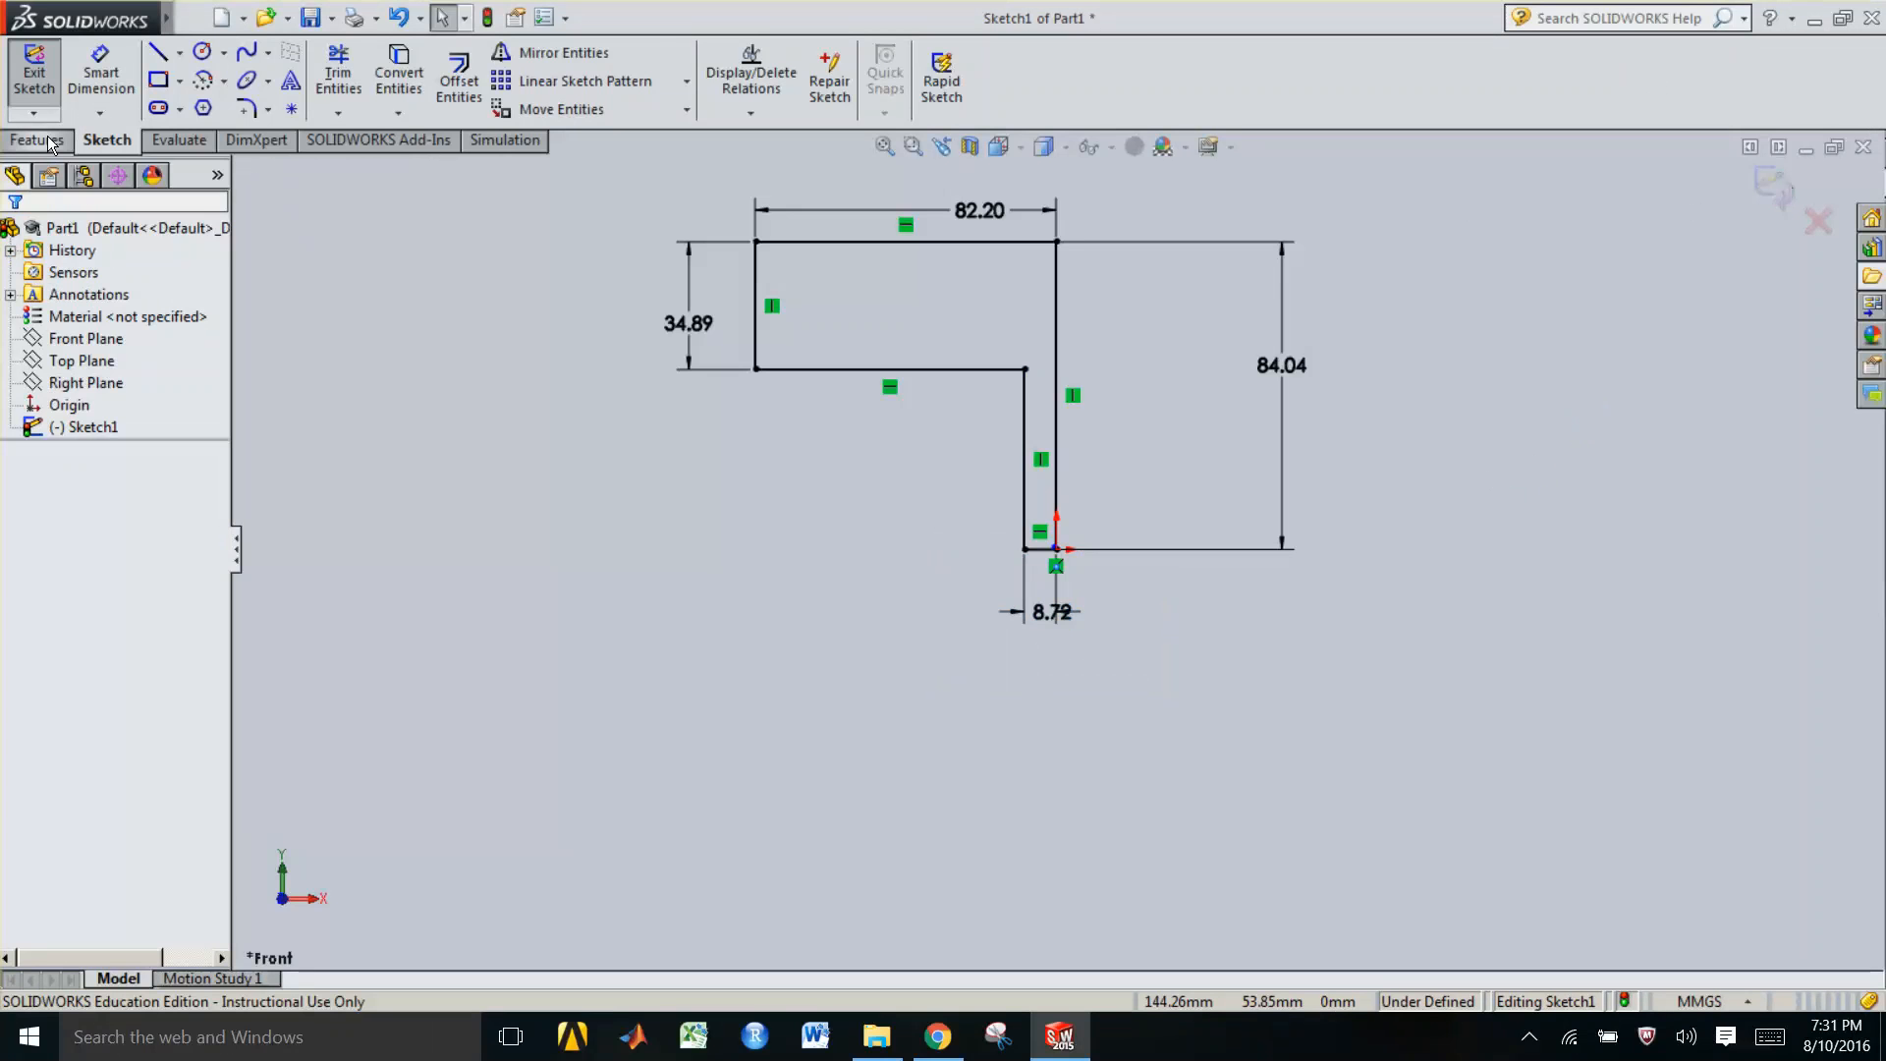
Revolve the sketch region 360 degrees about the left vertical edge to create the solid
{"action": "left_click", "coordinate": [37, 139]}
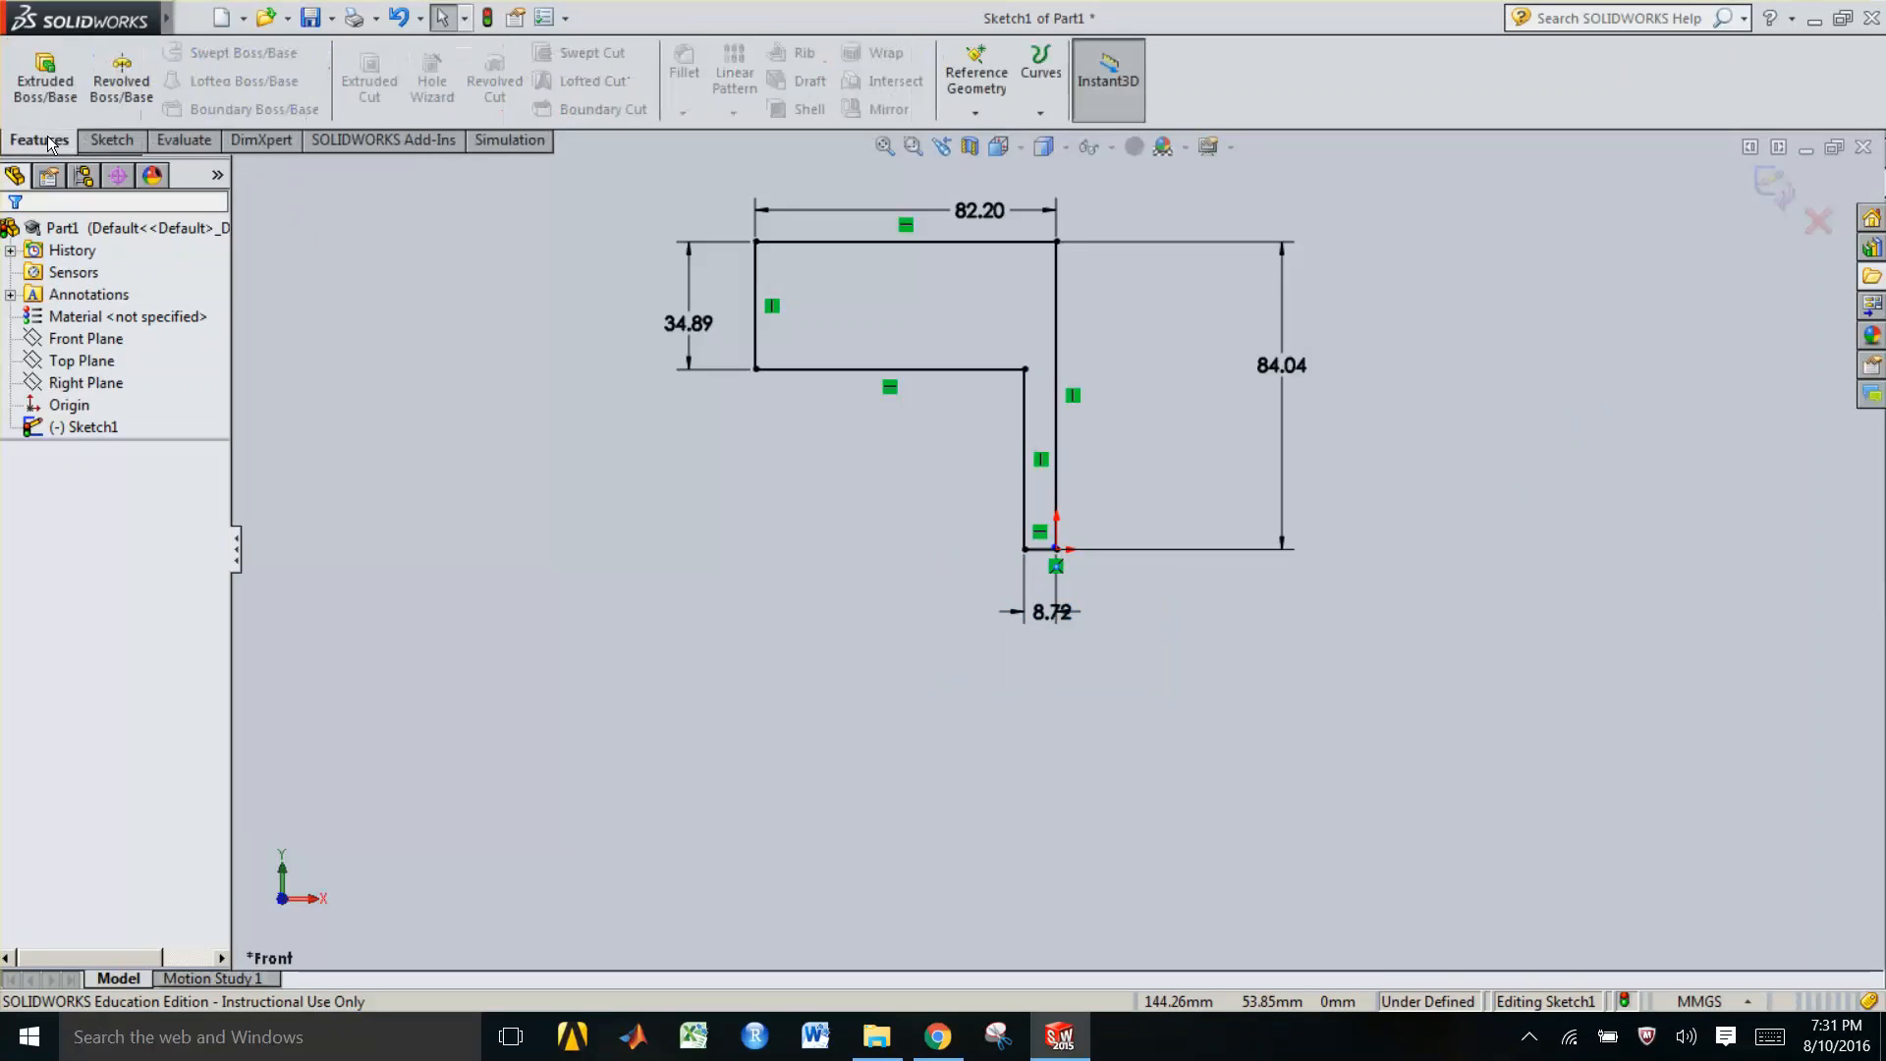
{"action": "left_click", "coordinate": [135, 105]}
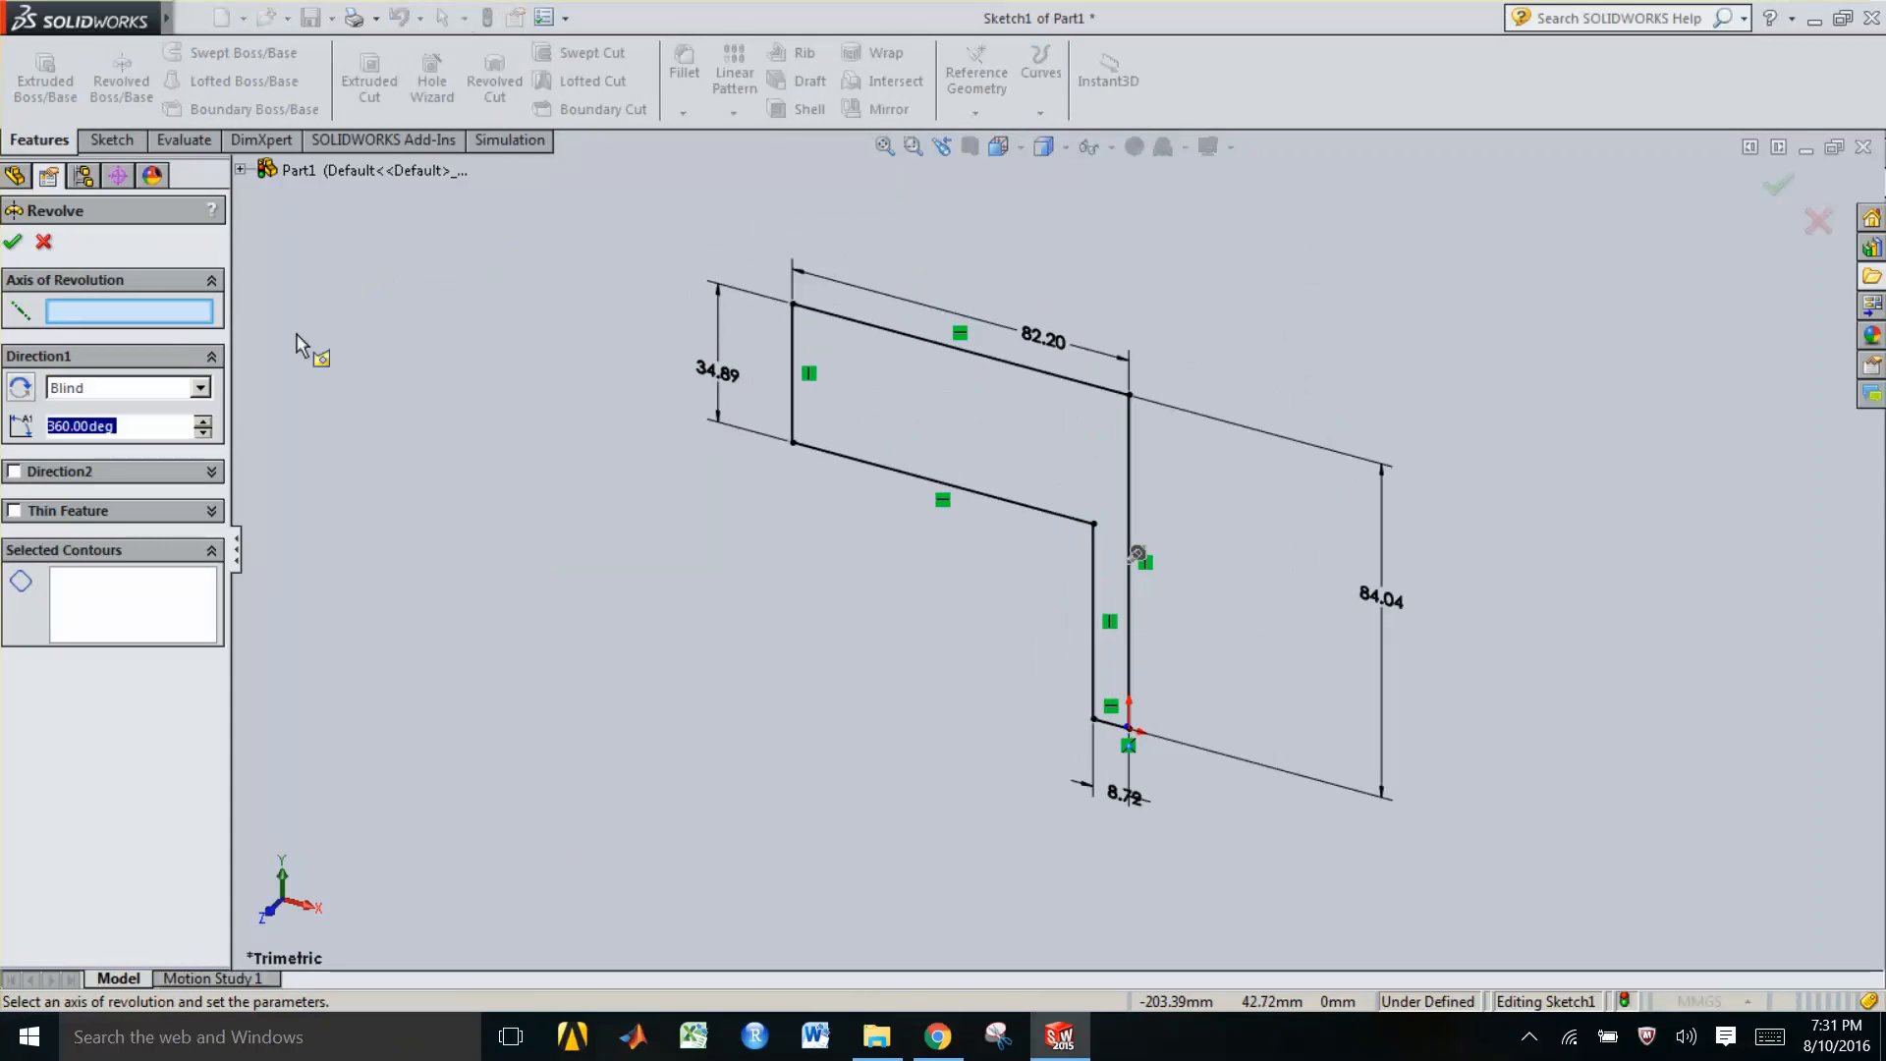
{"action": "left_click", "coordinate": [121, 316]}
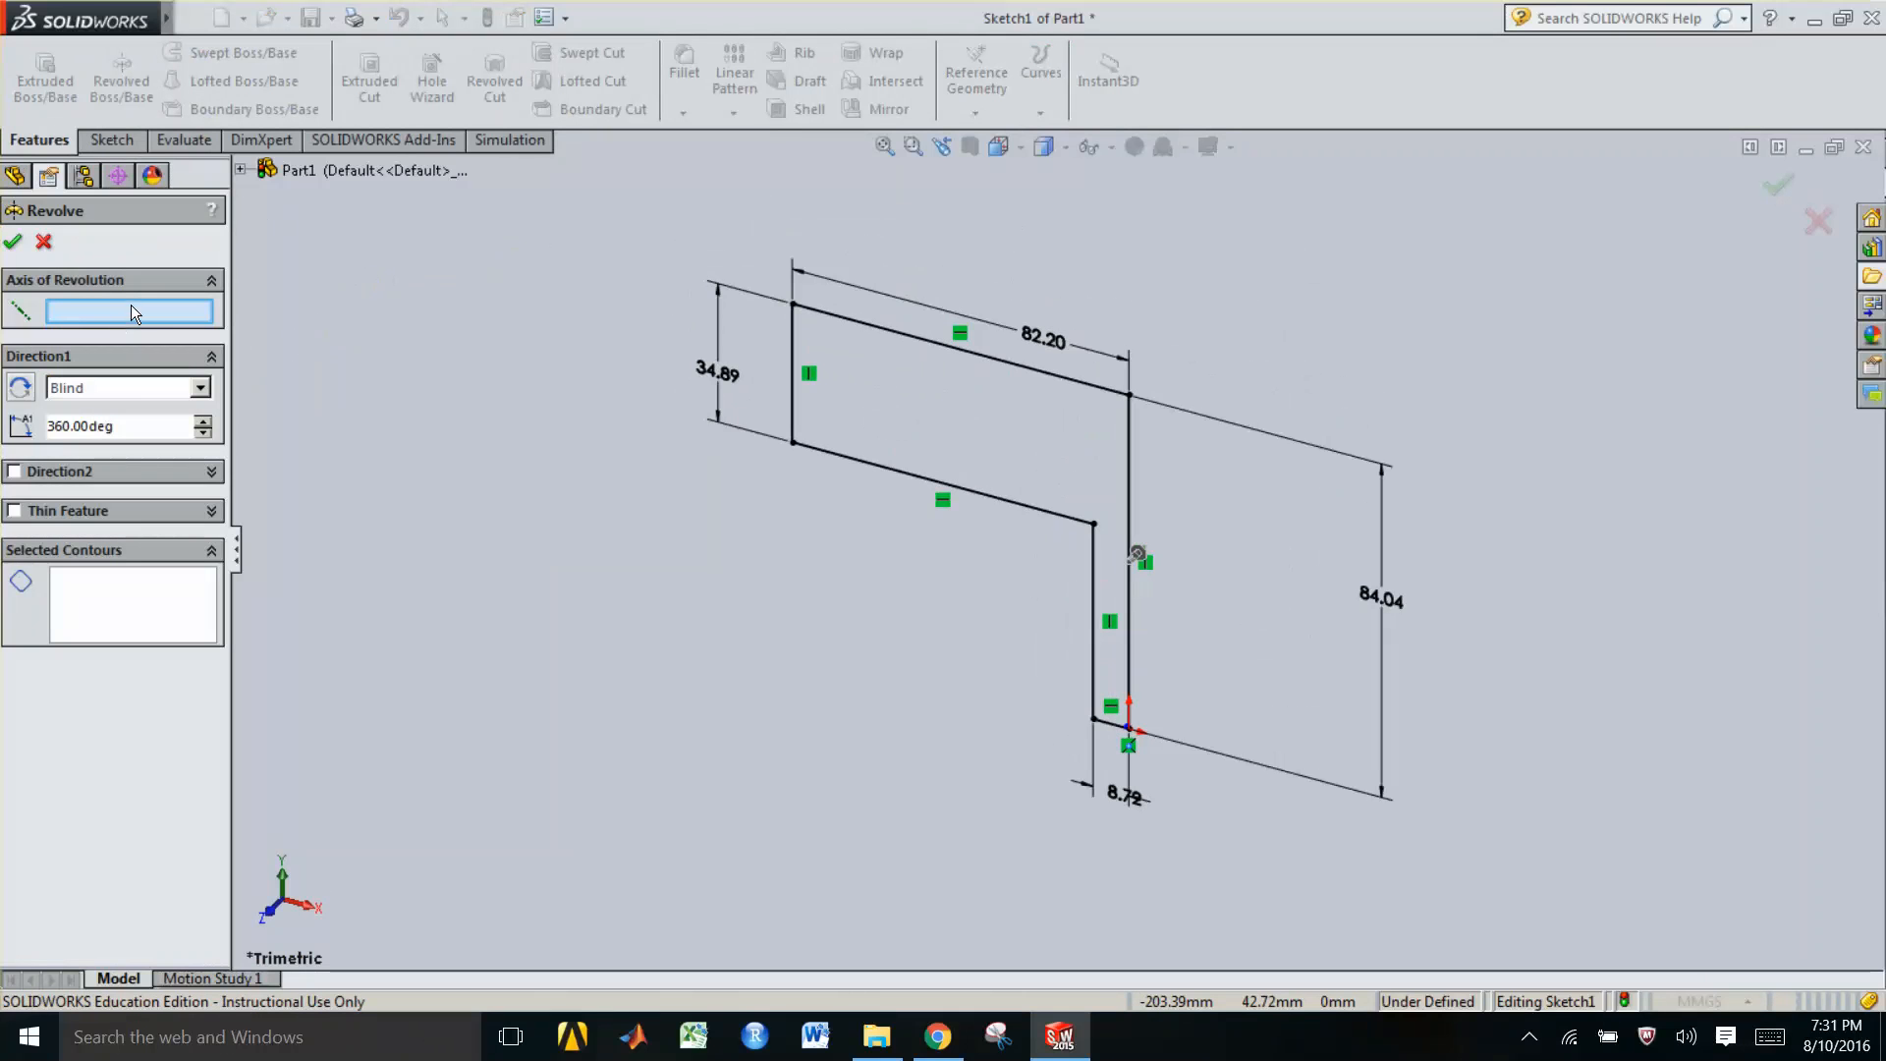
{"action": "left_click", "coordinate": [791, 338]}
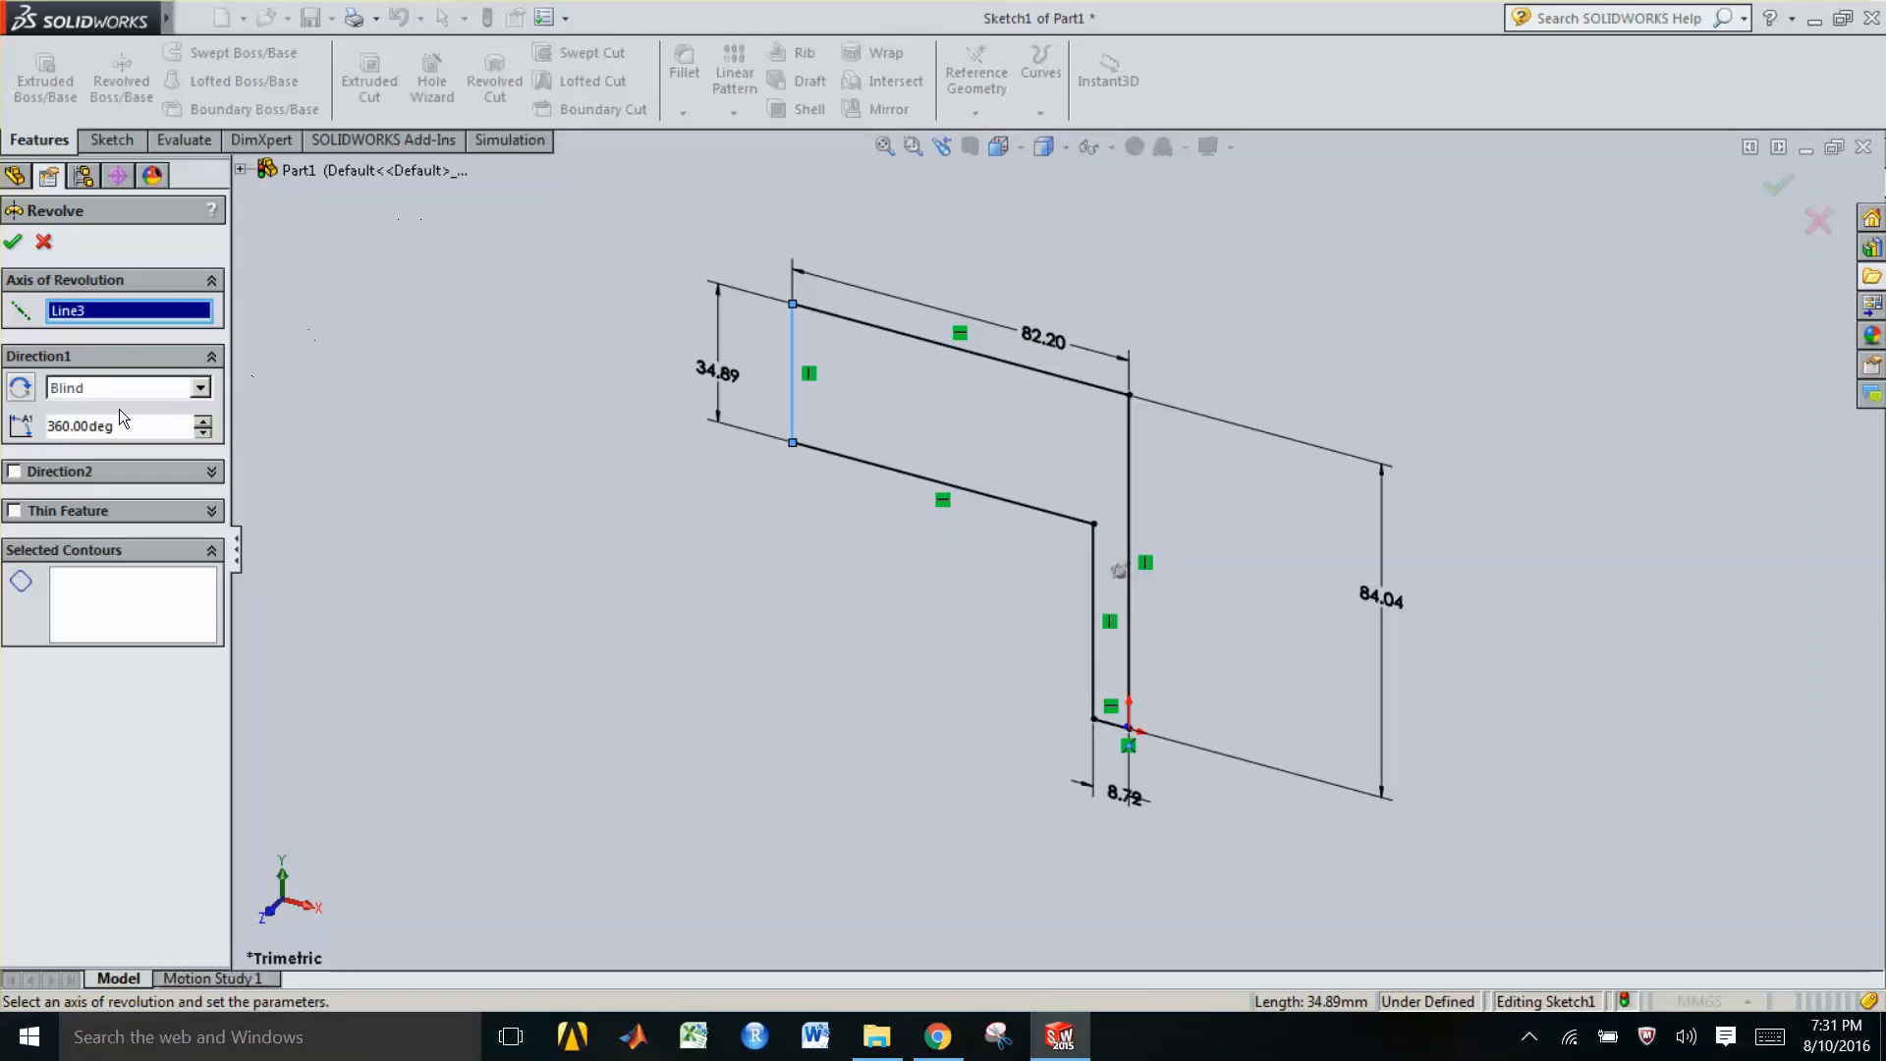
{"action": "left_click", "coordinate": [84, 615]}
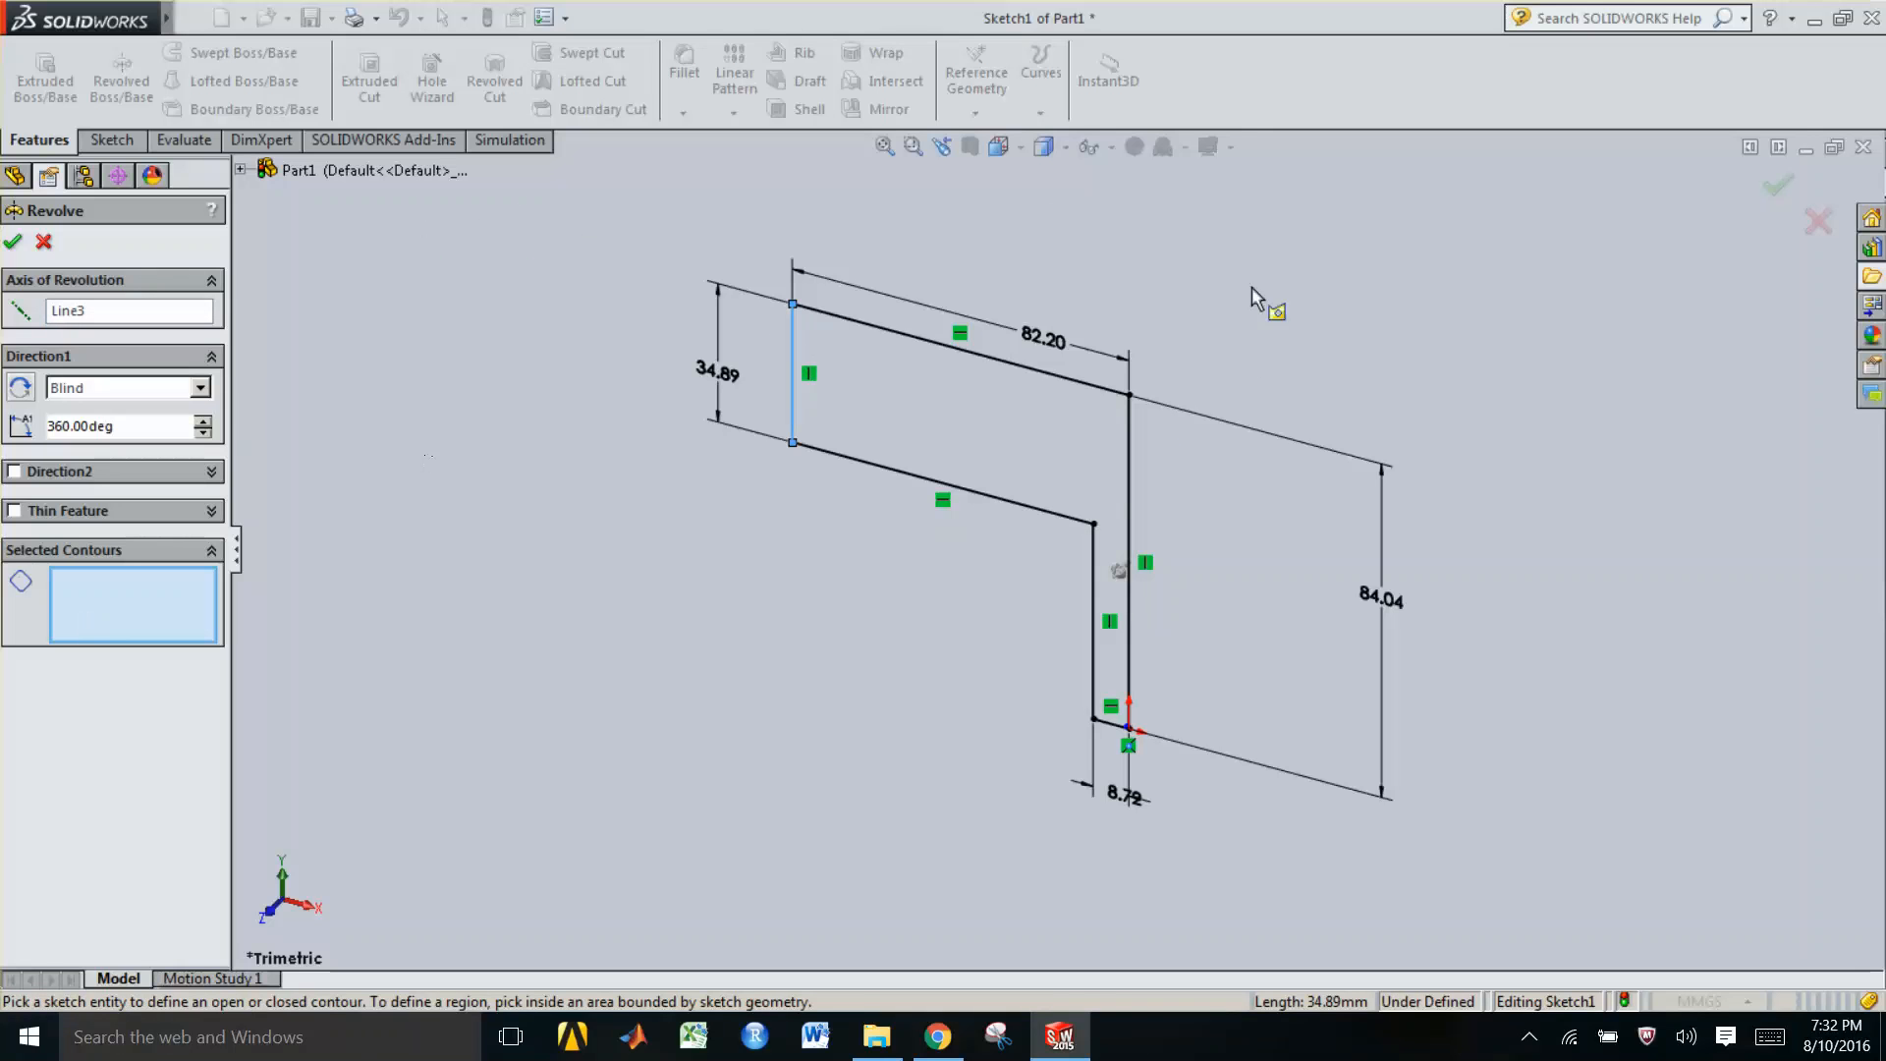
{"action": "left_click", "coordinate": [1025, 462]}
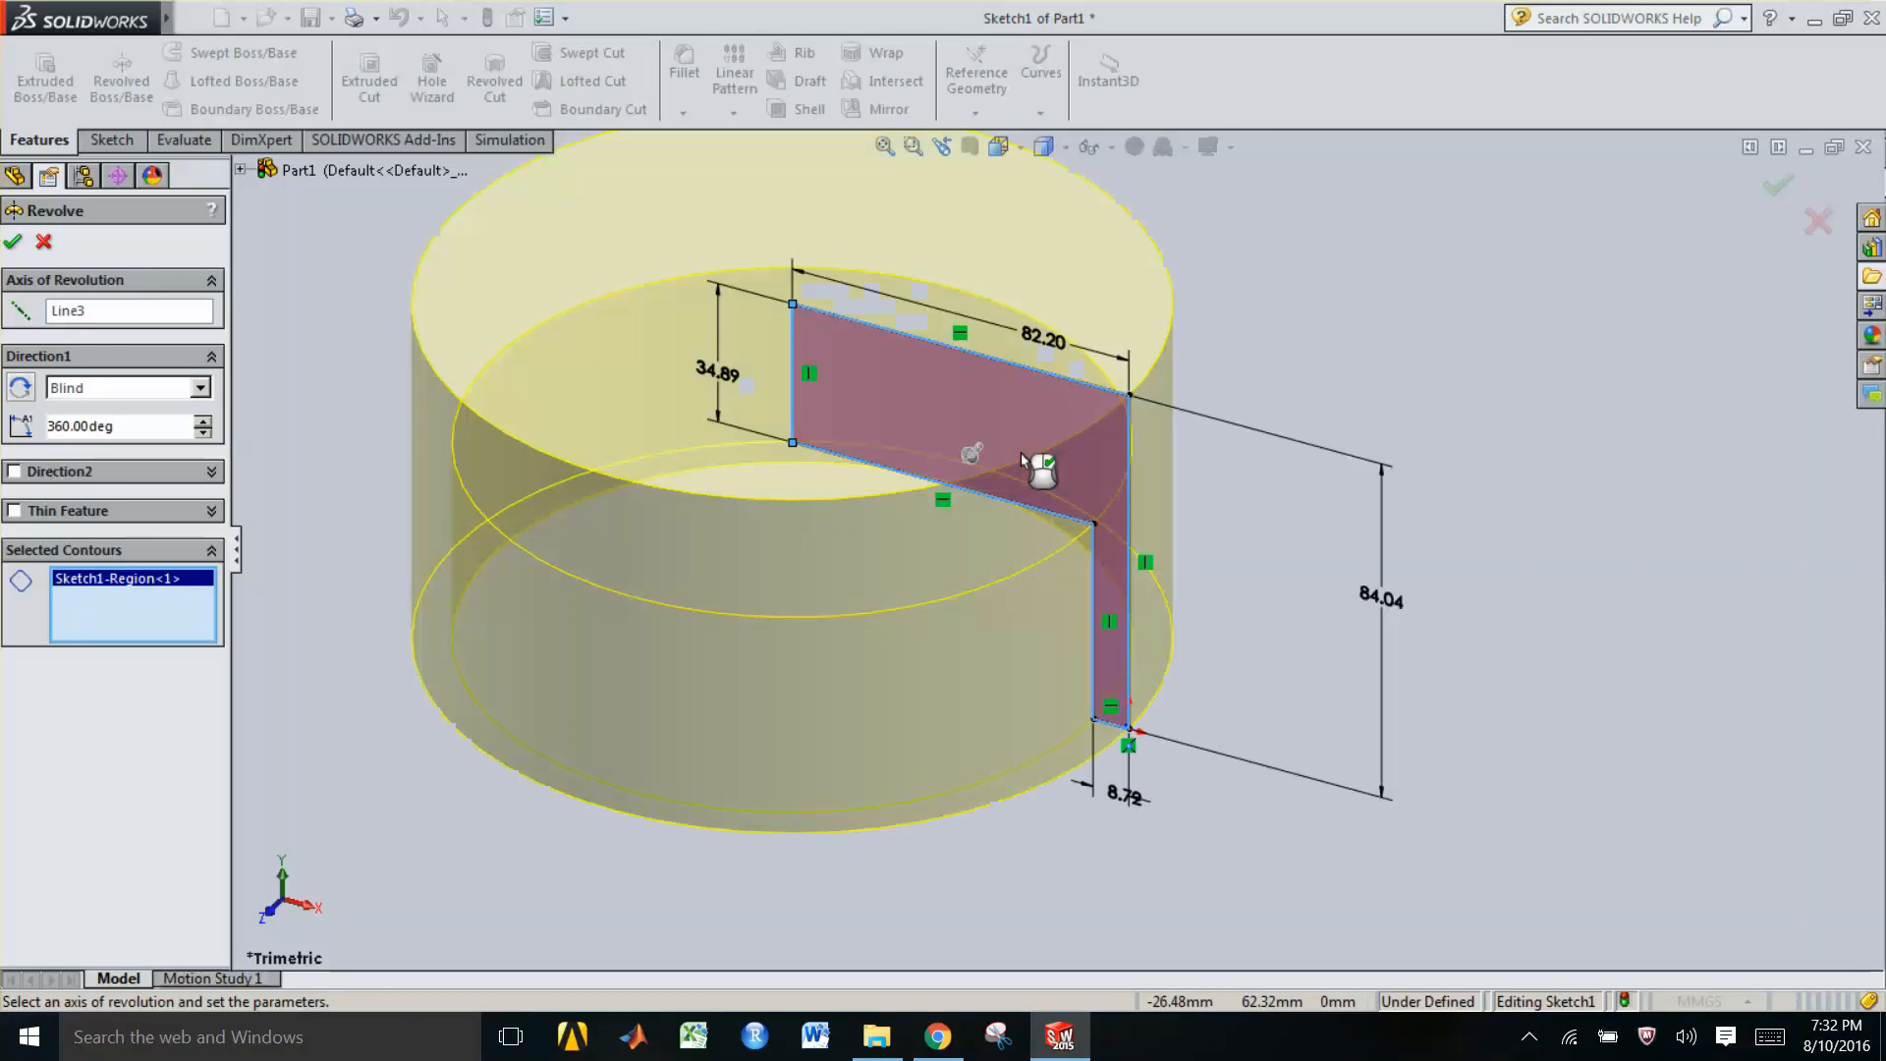
{"action": "left_click", "coordinate": [1777, 187]}
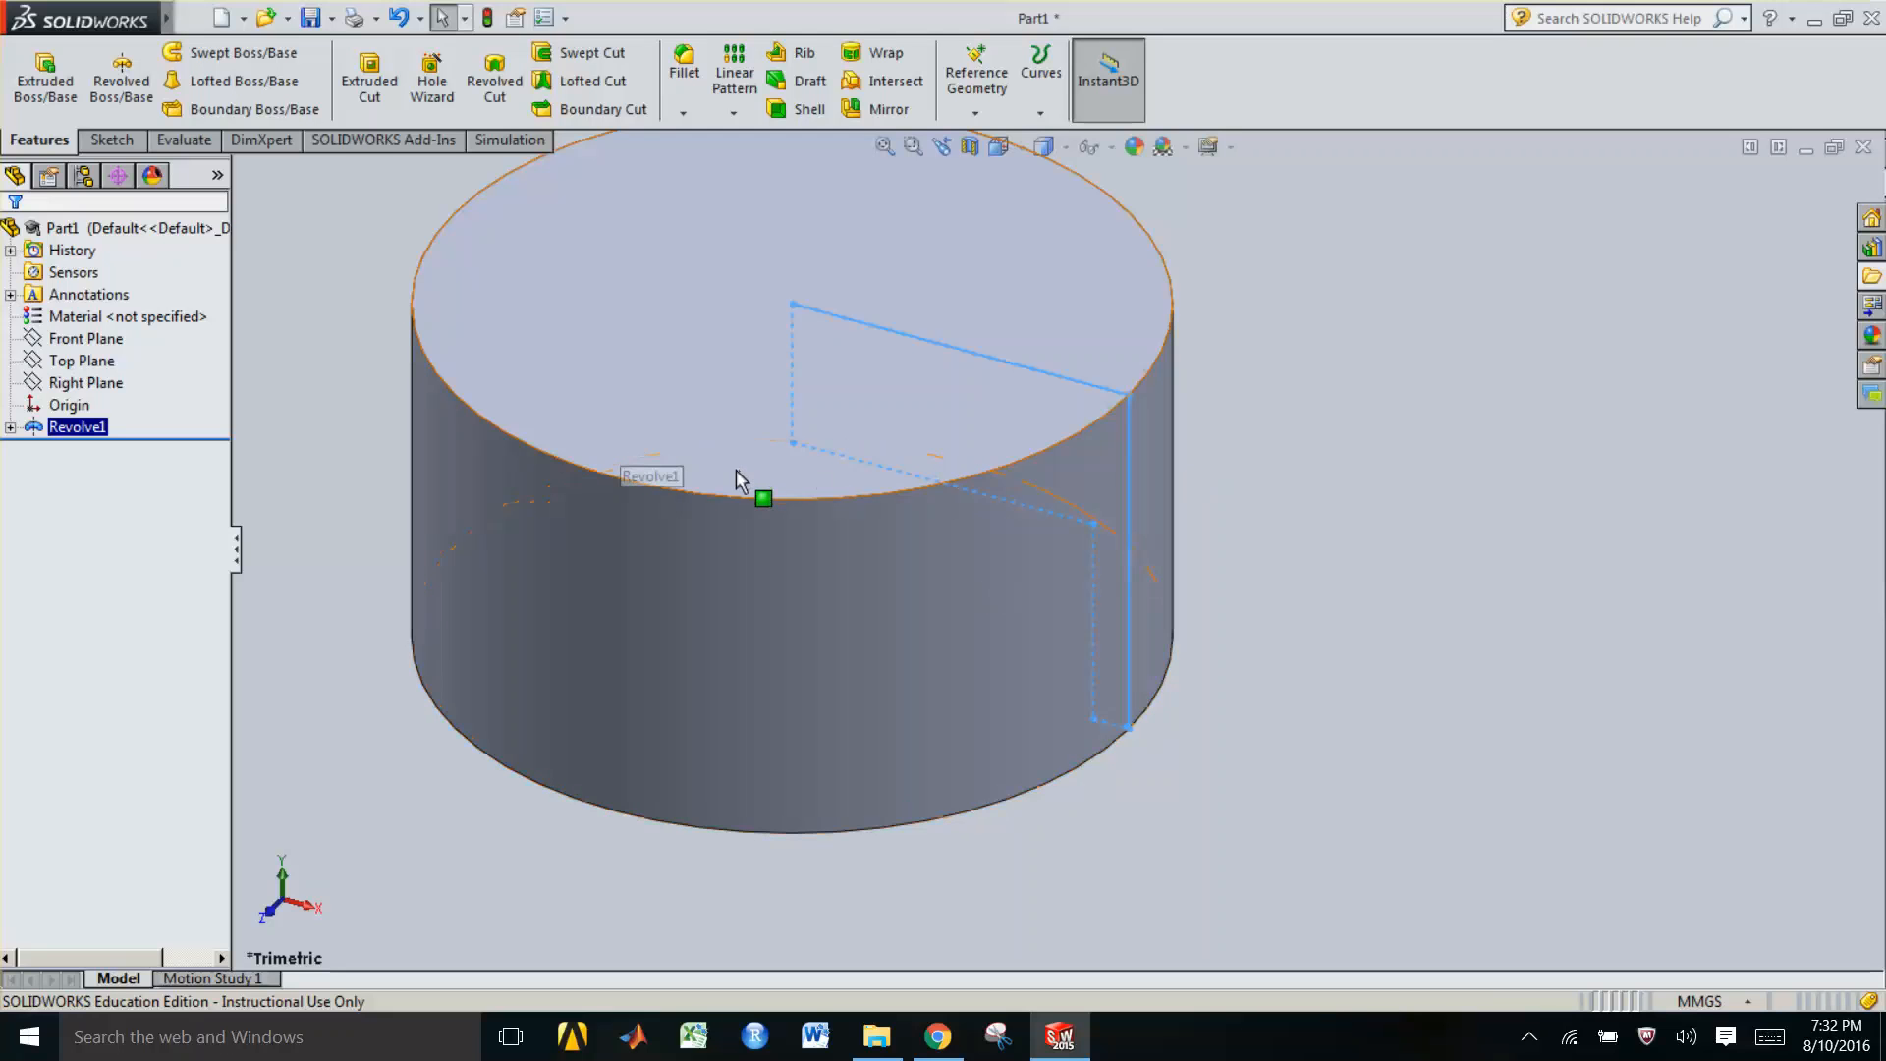
Orbit around the revolved part and apply a section view on the Front Plane
{"action": "middle_click_drag", "start_coordinate": [731, 470], "coordinate": [936, 610], "text": "ctrl"}
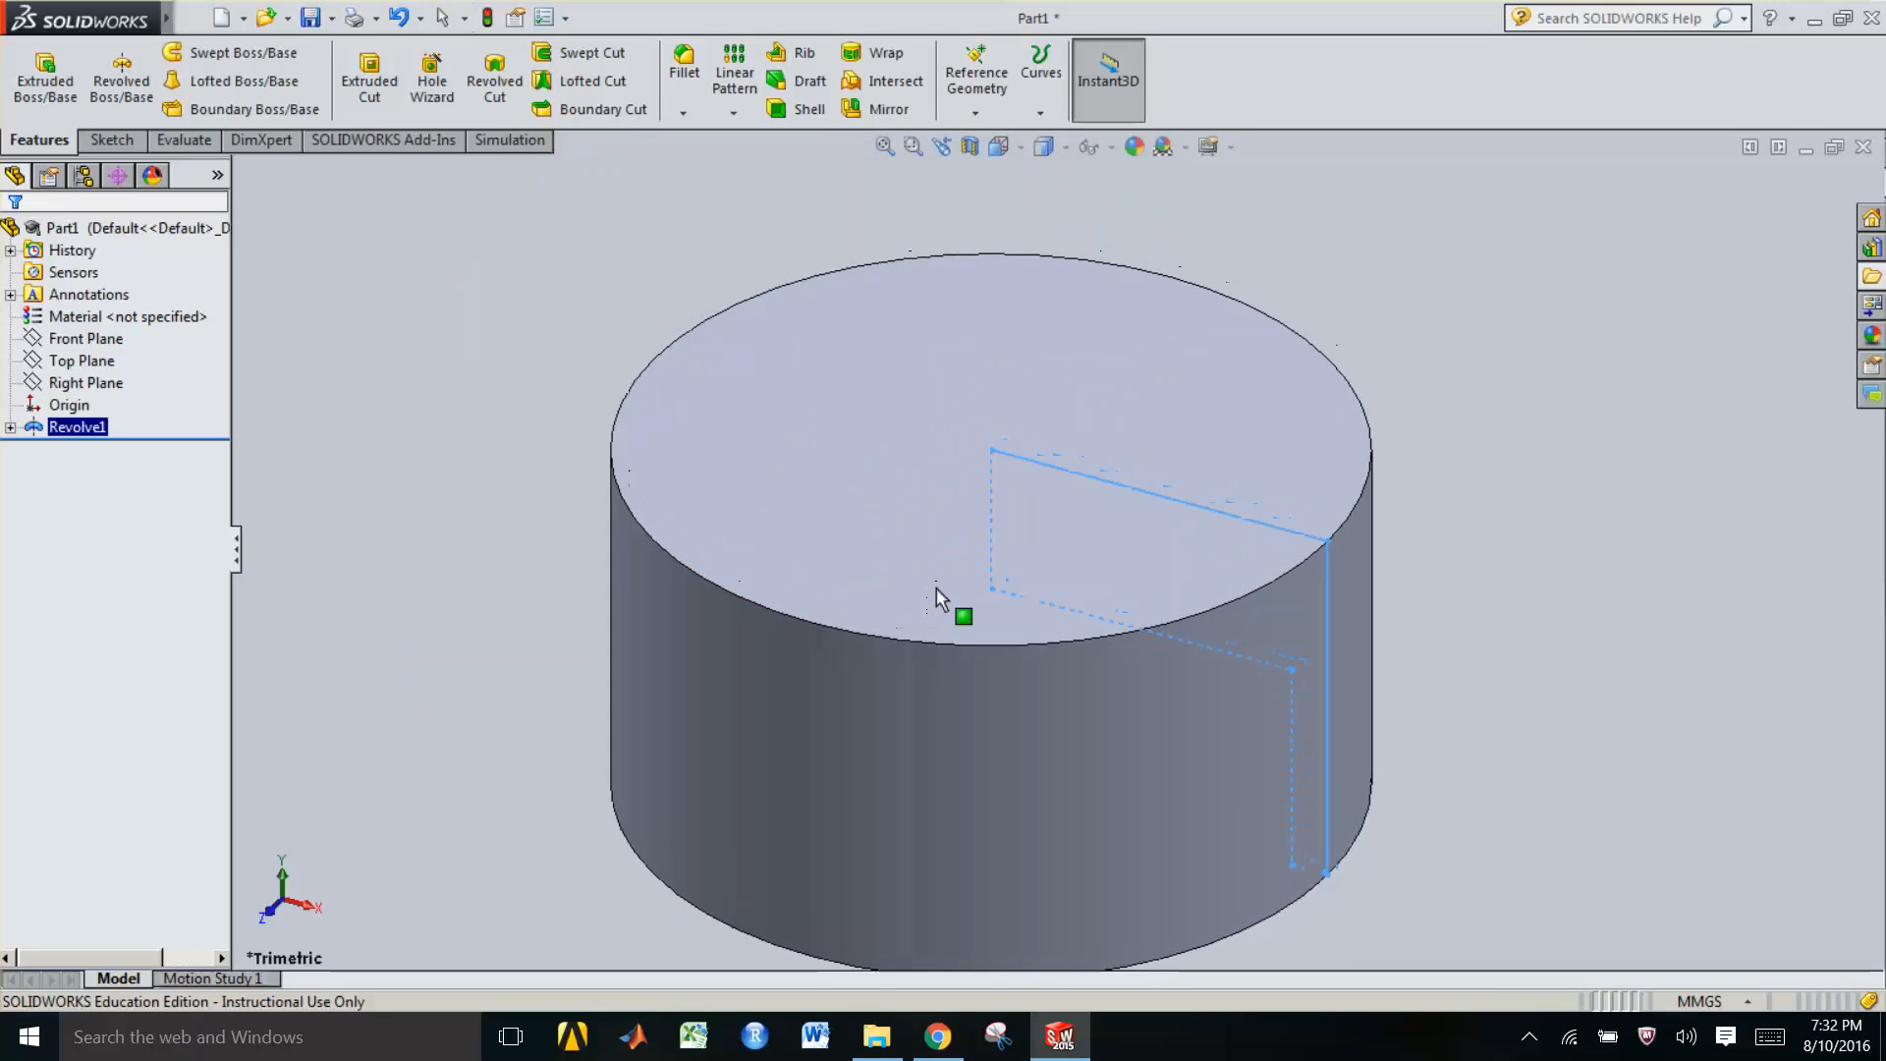
{"action": "middle_click_drag", "start_coordinate": [929, 814], "coordinate": [932, 711]}
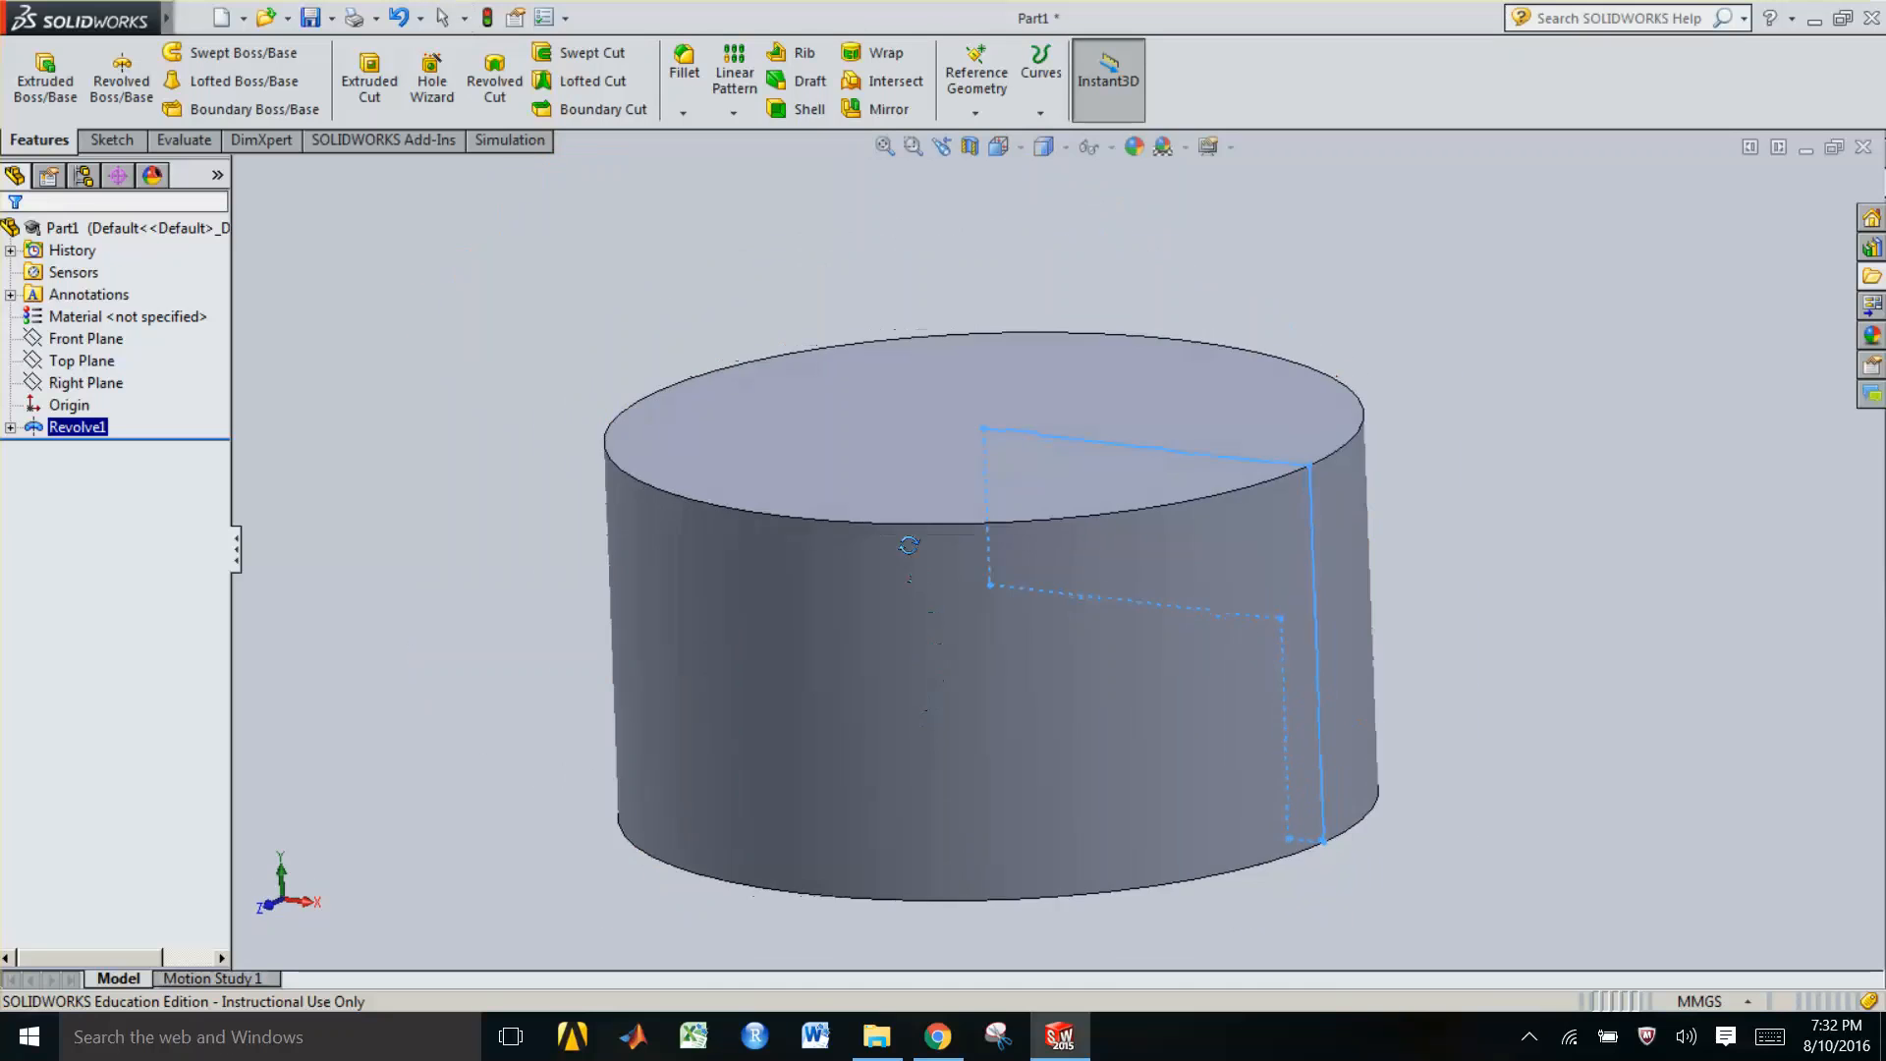
{"action": "mouse_move", "coordinate": [941, 643]}
{"action": "middle_mouse_down"}
{"action": "mouse_move", "coordinate": [1299, 602]}
{"action": "mouse_move", "coordinate": [1019, 665]}
{"action": "mouse_move", "coordinate": [992, 639]}
{"action": "mouse_move", "coordinate": [961, 644]}
{"action": "middle_mouse_up"}
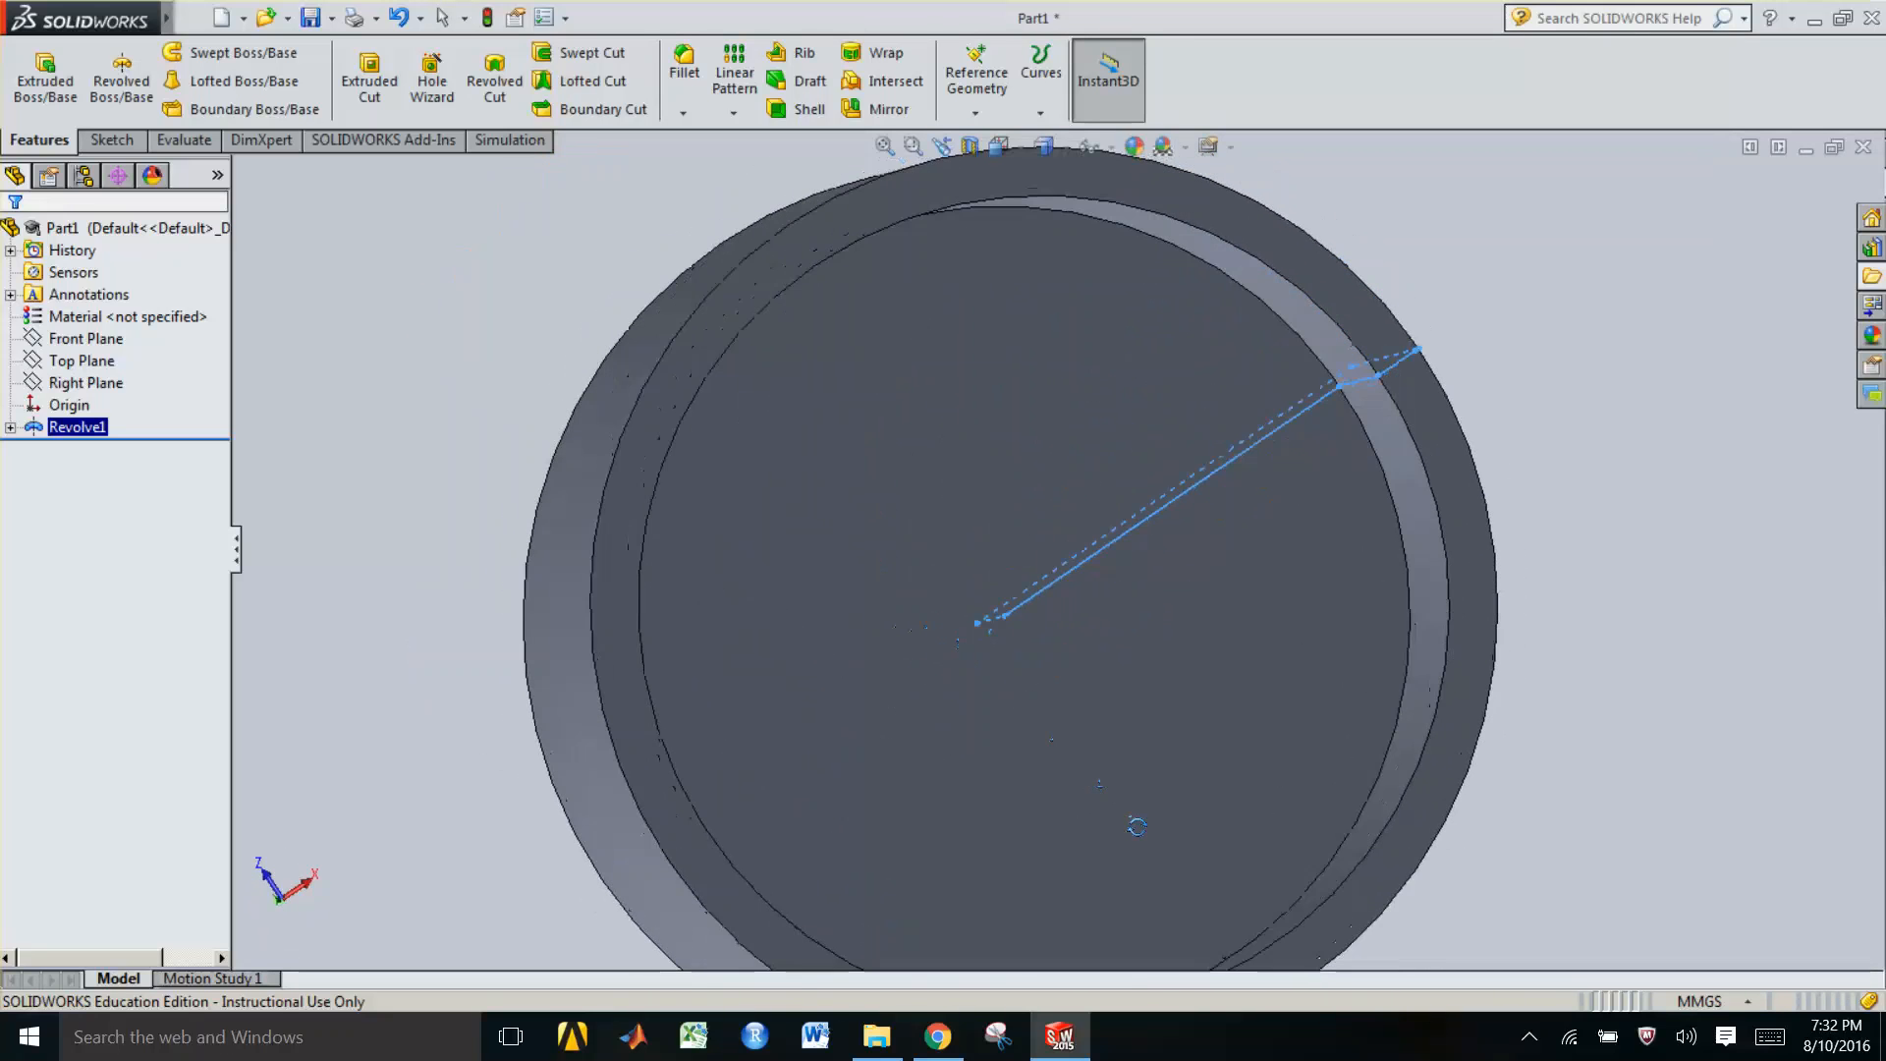
{"action": "middle_click_drag", "start_coordinate": [1136, 826], "coordinate": [1258, 535]}
{"action": "middle_click_drag", "start_coordinate": [1252, 428], "coordinate": [1251, 427]}
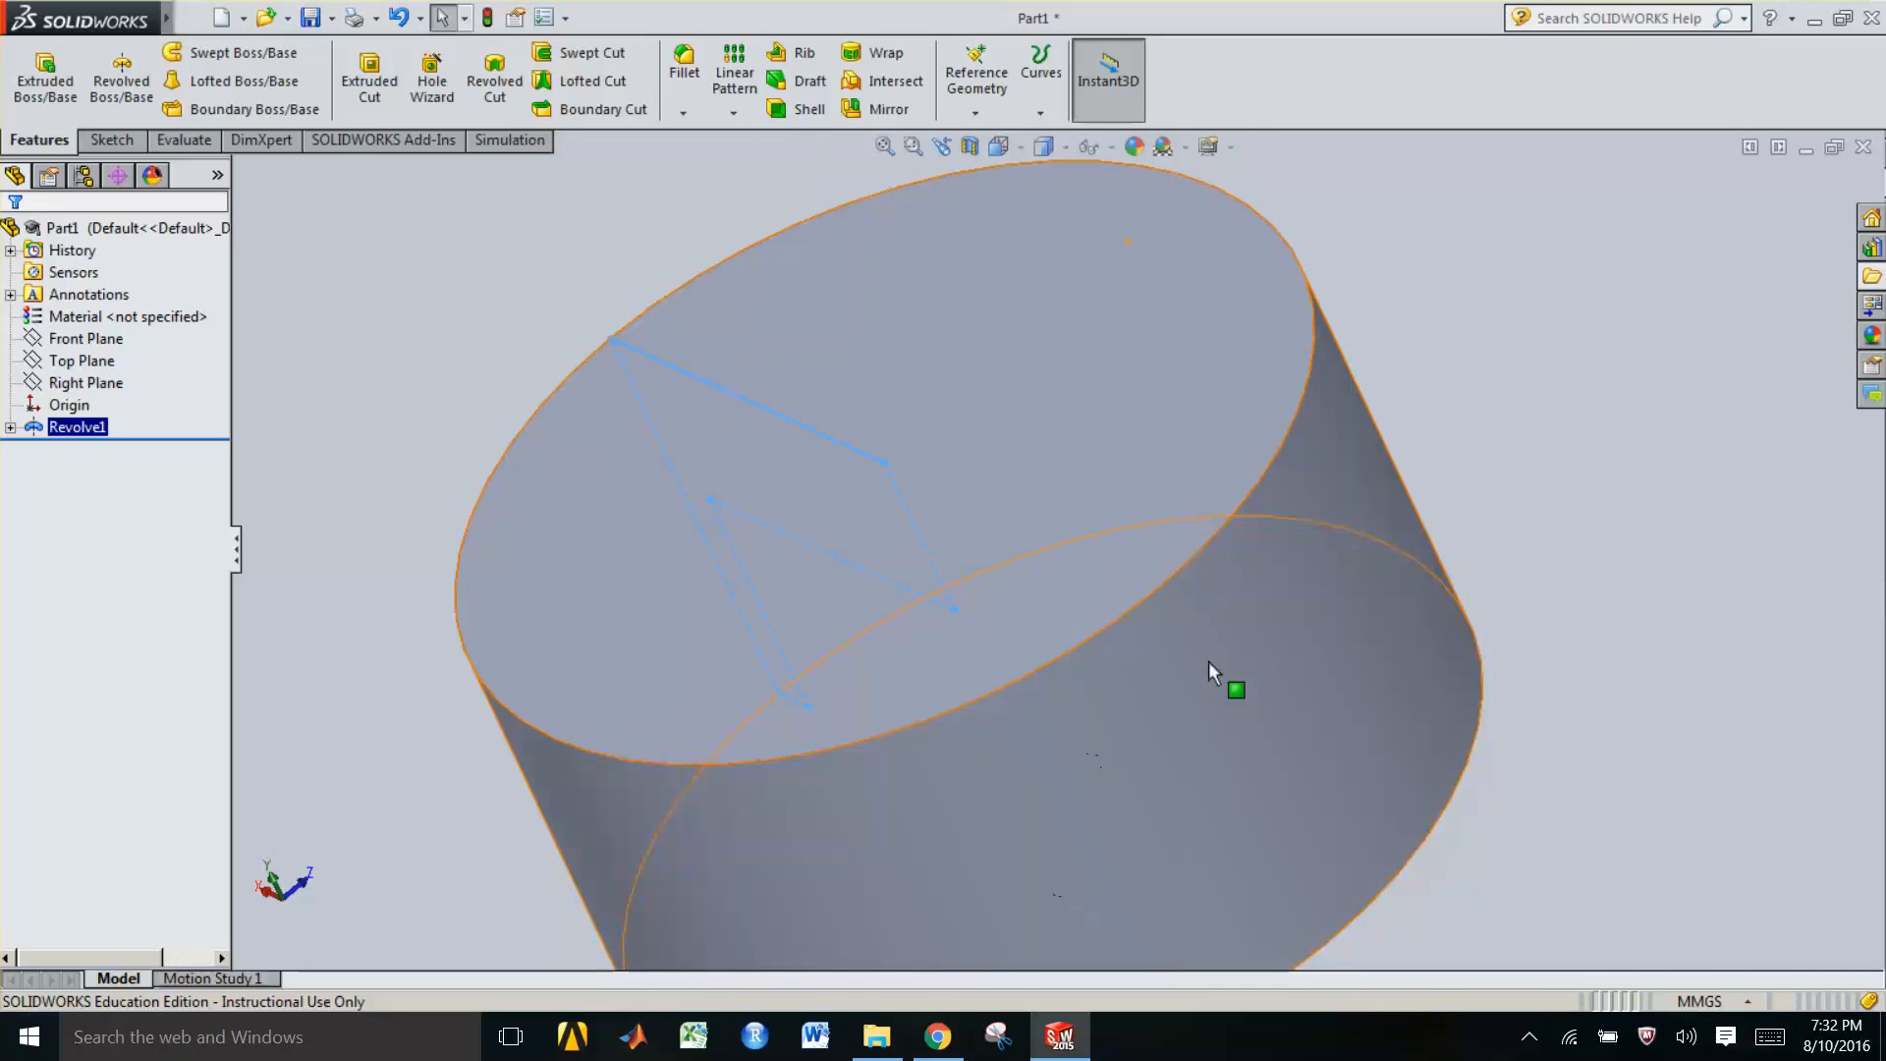
{"action": "left_click", "coordinate": [1574, 487]}
{"action": "scroll", "coordinate": [1032, 733], "scroll_direction": "up", "scroll_amount": 1}
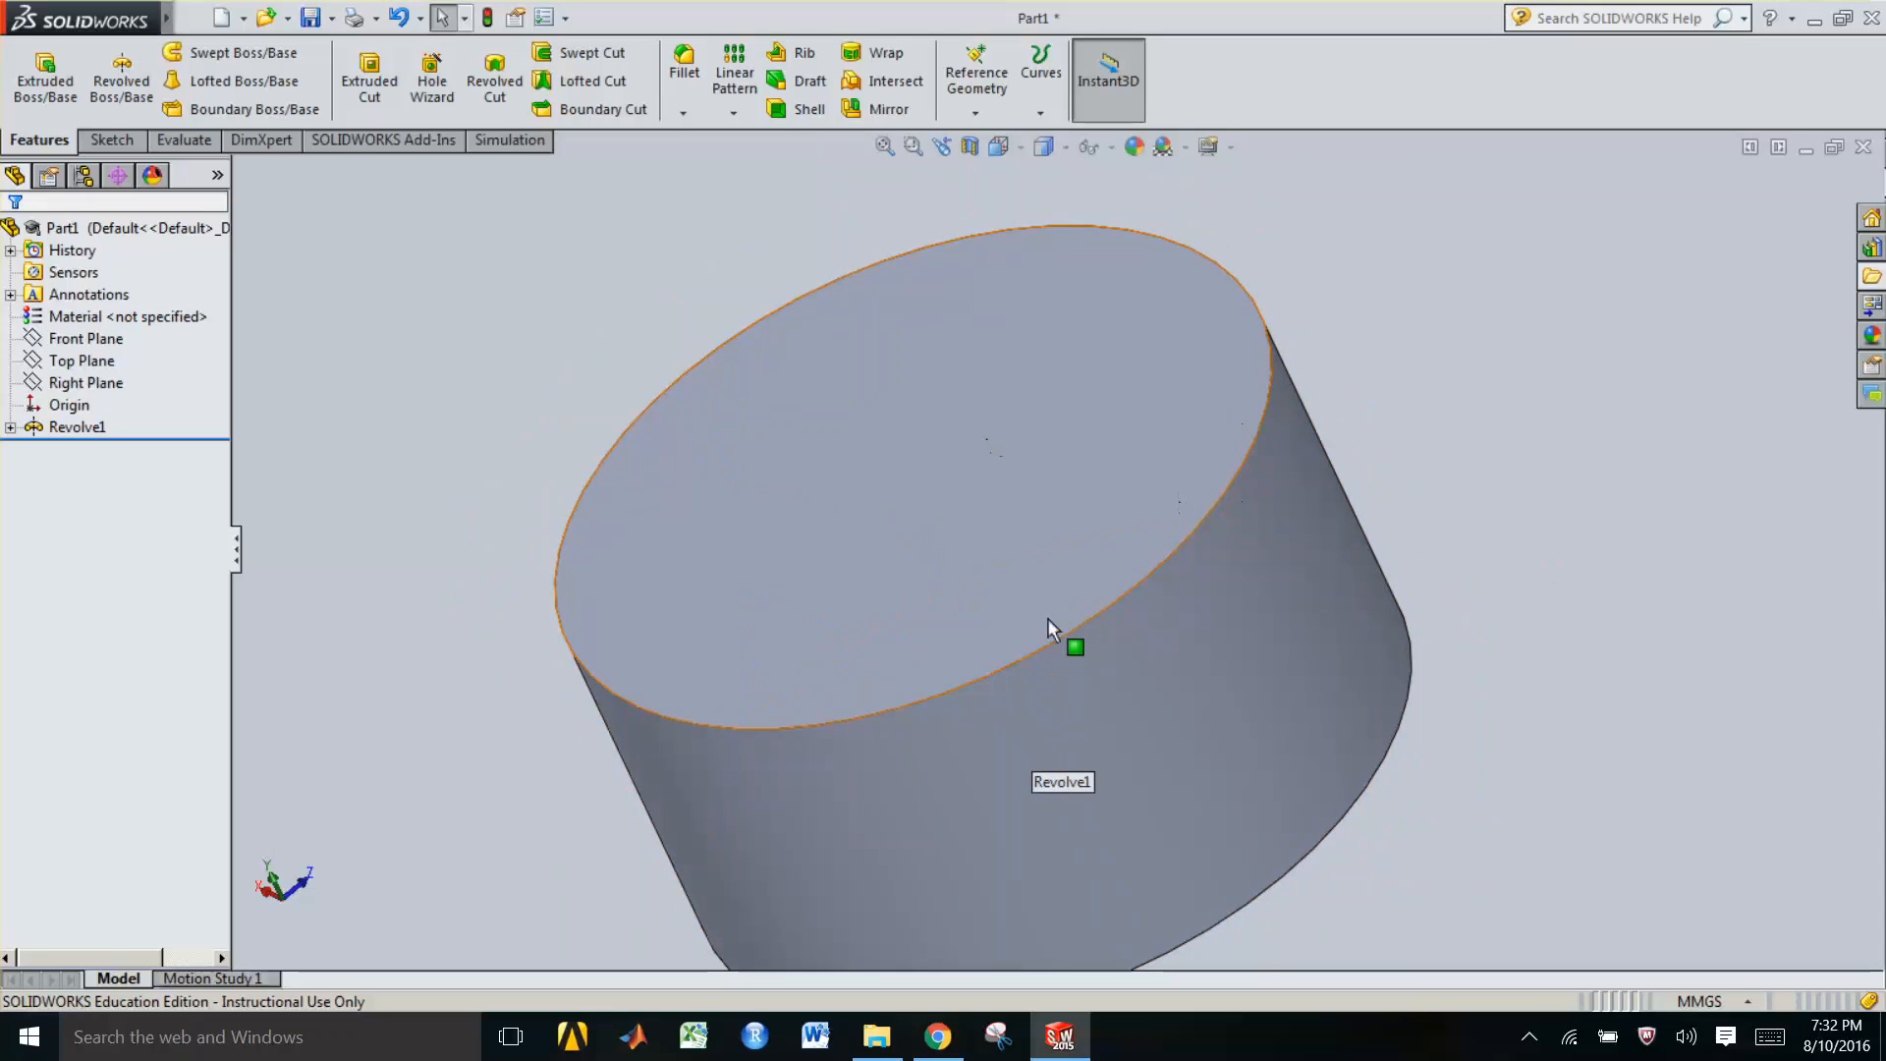
{"action": "left_click", "coordinate": [969, 147]}
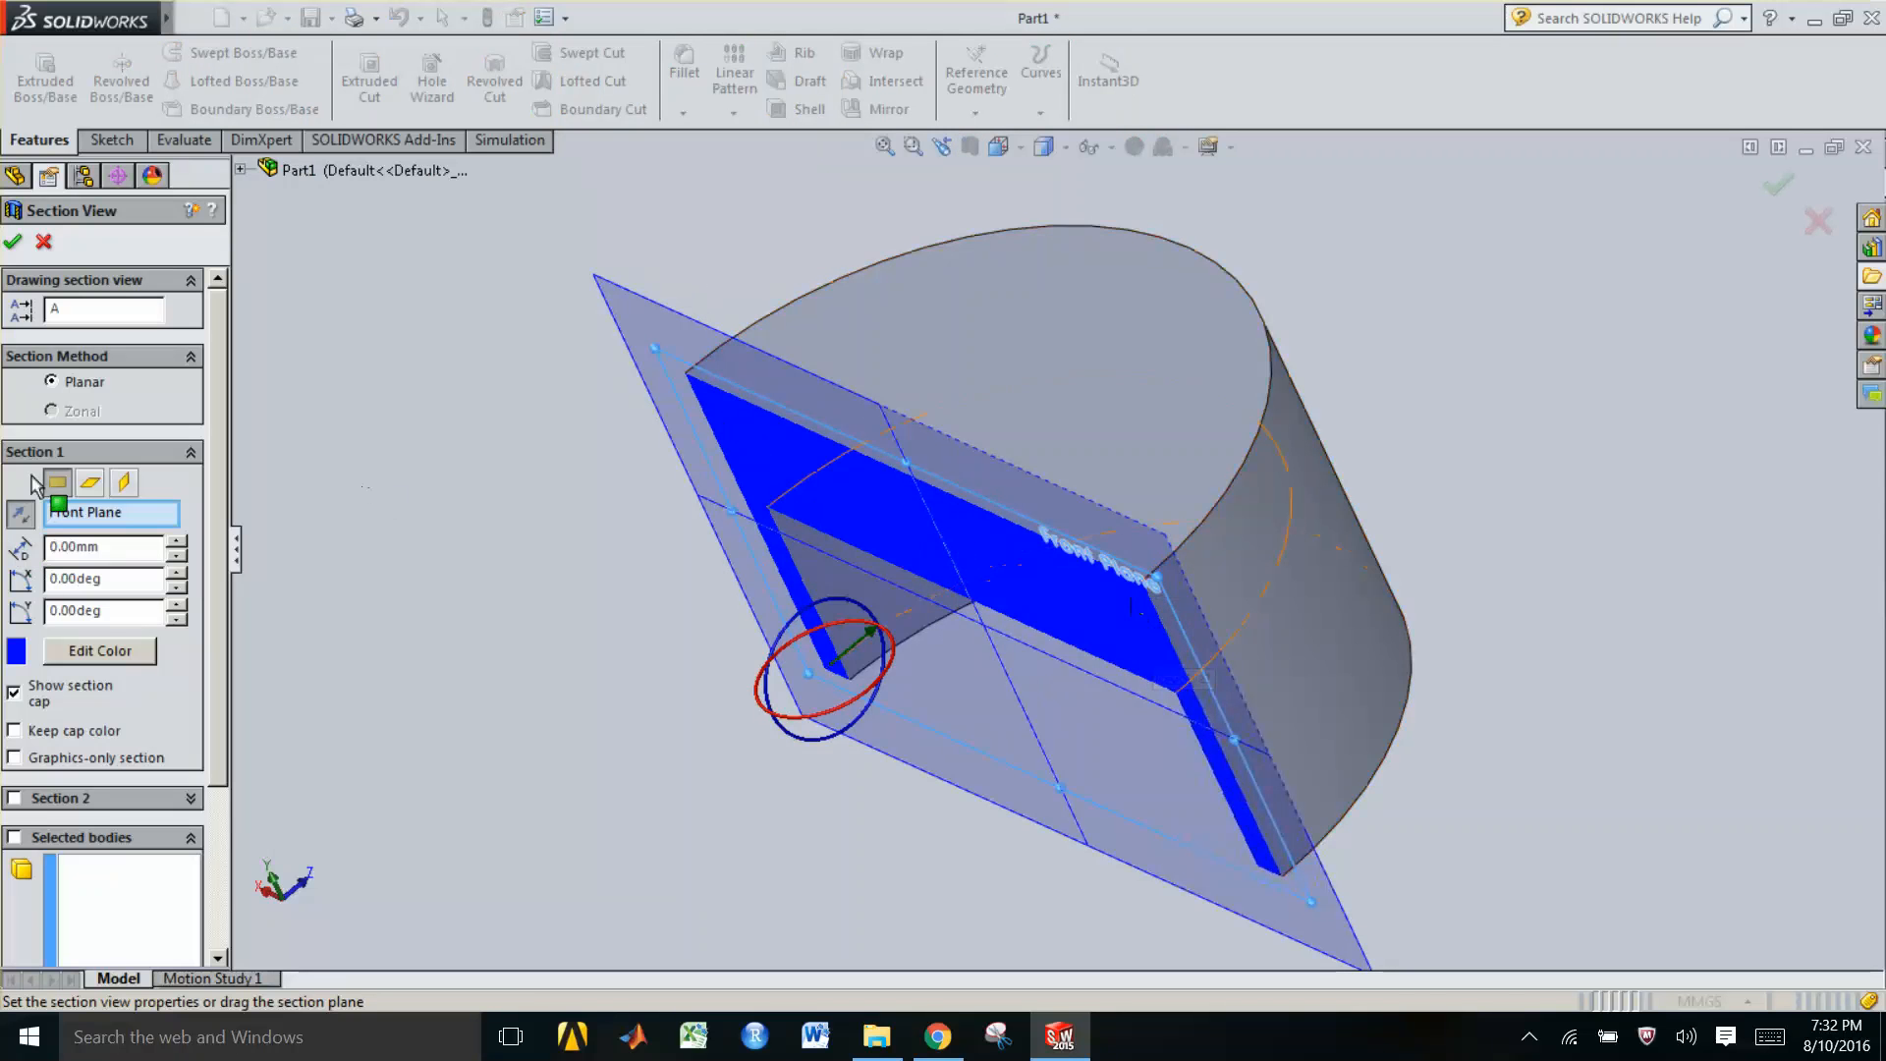
{"action": "left_click", "coordinate": [12, 241]}
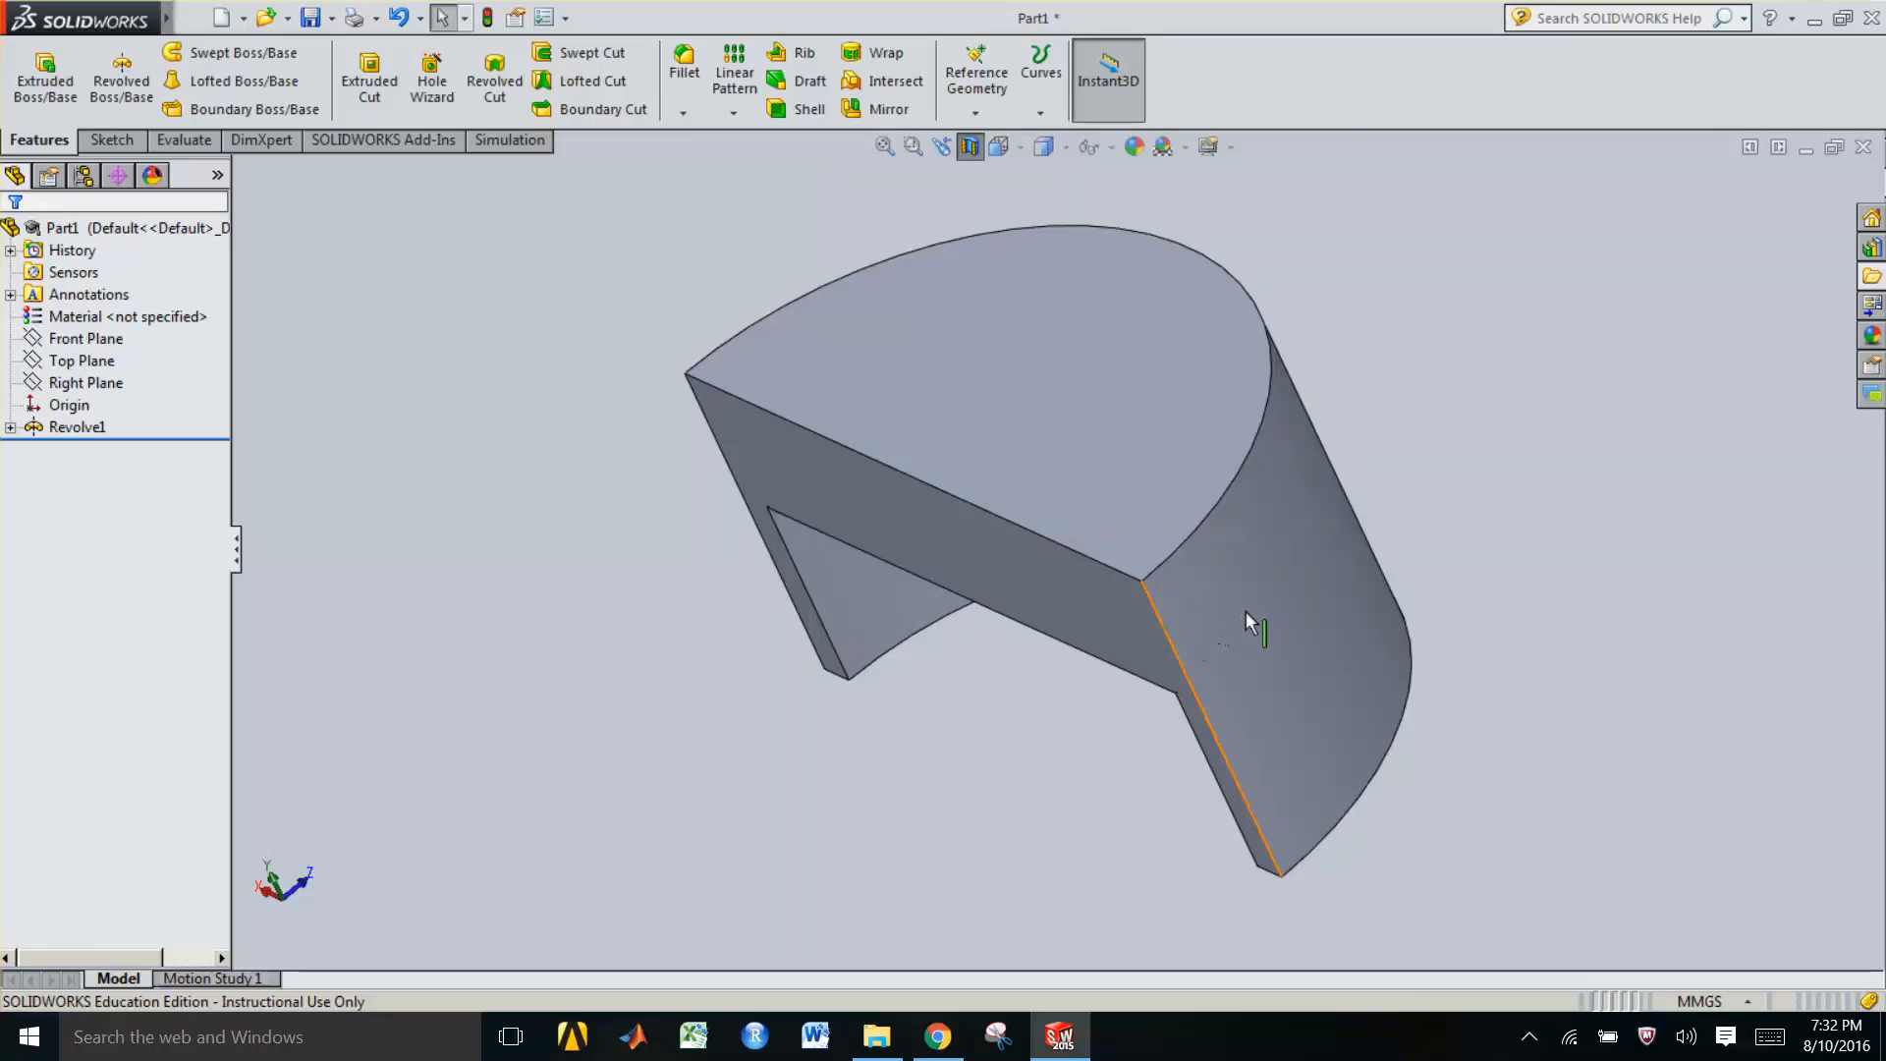
Orient the view normal to the Front Plane and rotate it to examine the sectioned profile
{"action": "middle_click_drag", "start_coordinate": [1095, 611], "coordinate": [1288, 551]}
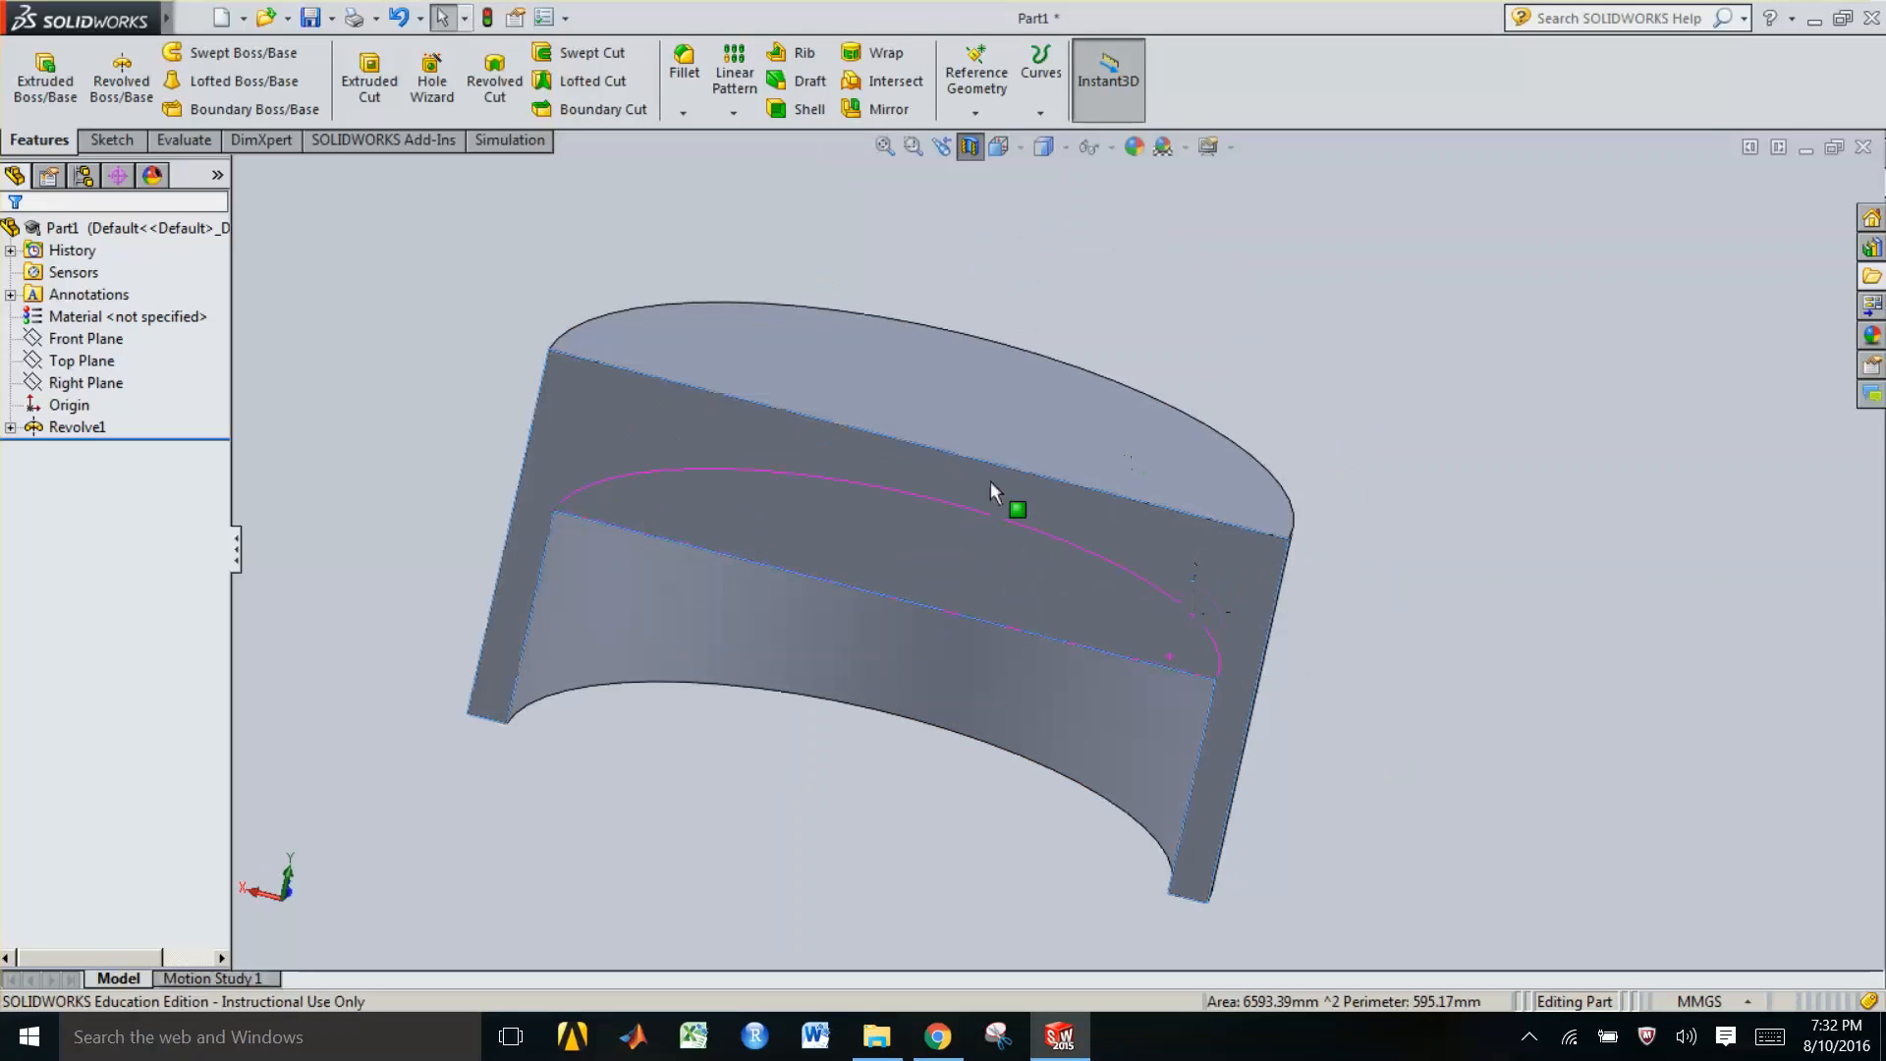
{"action": "left_click", "coordinate": [89, 339]}
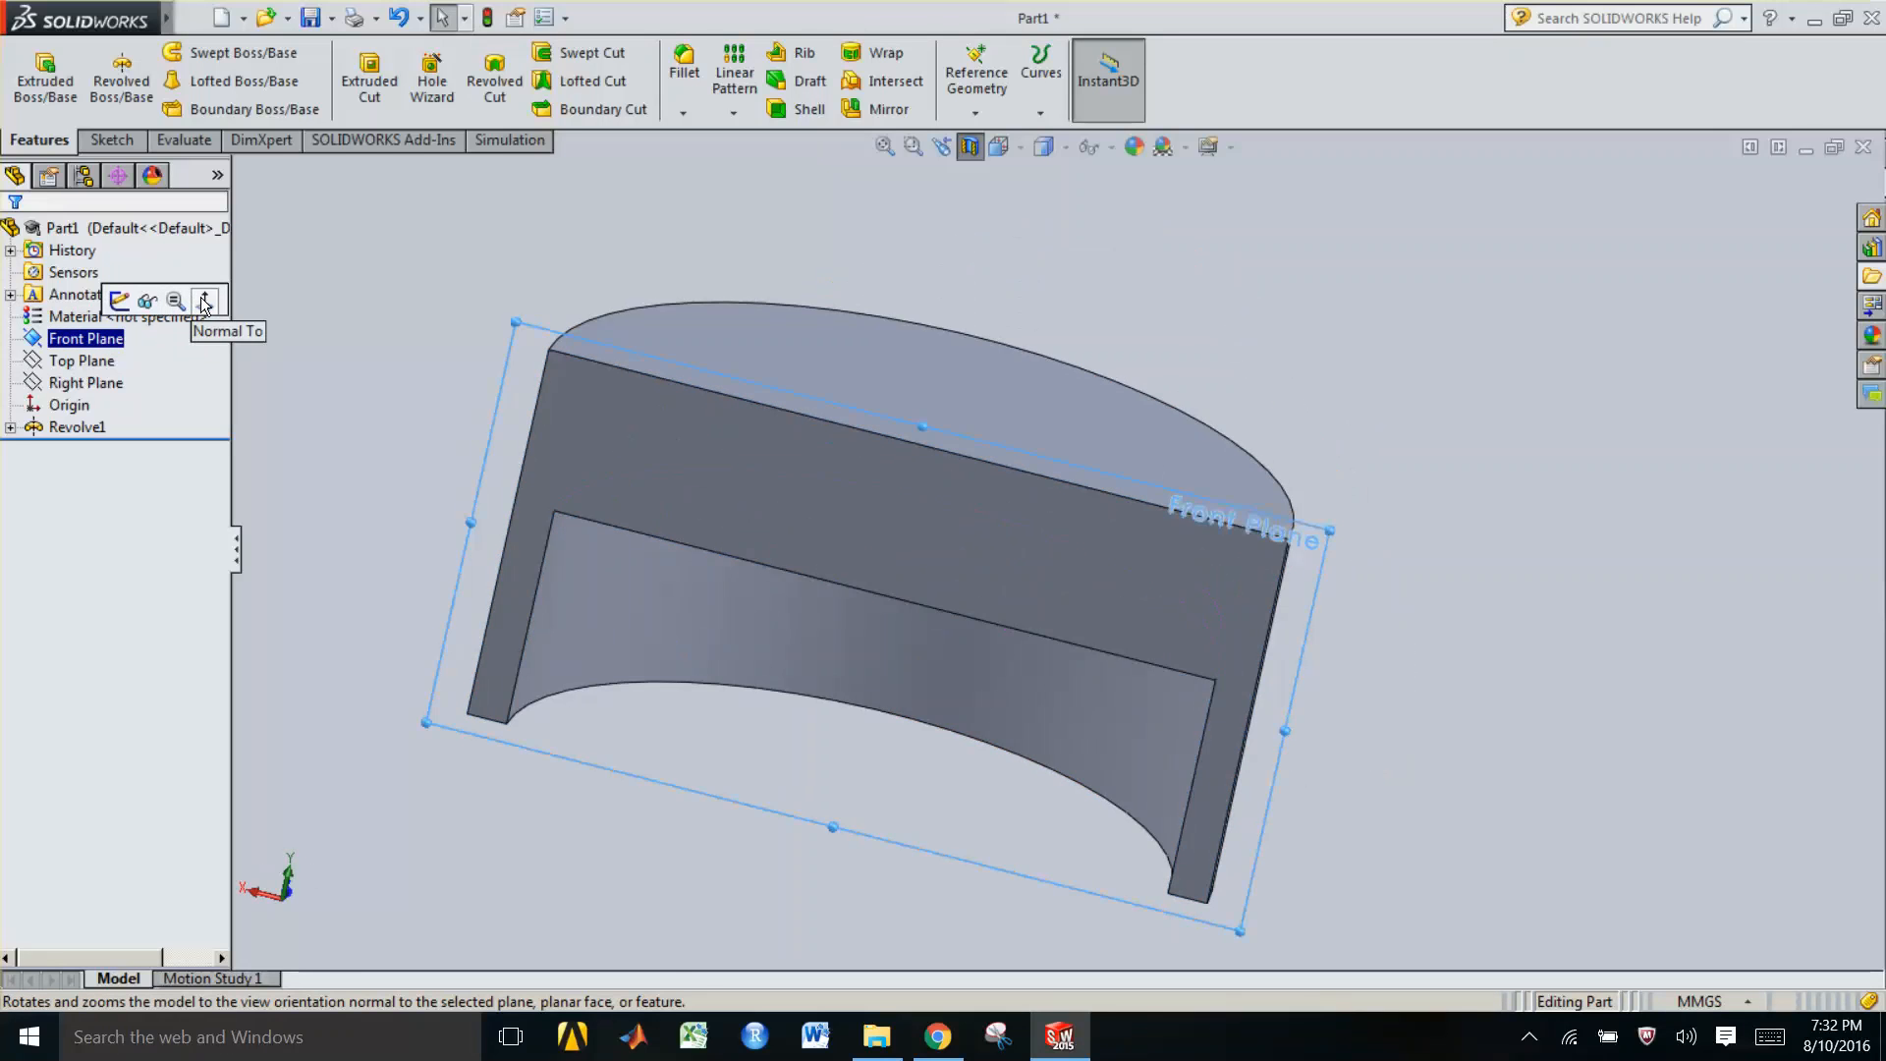
{"action": "left_click", "coordinate": [205, 301]}
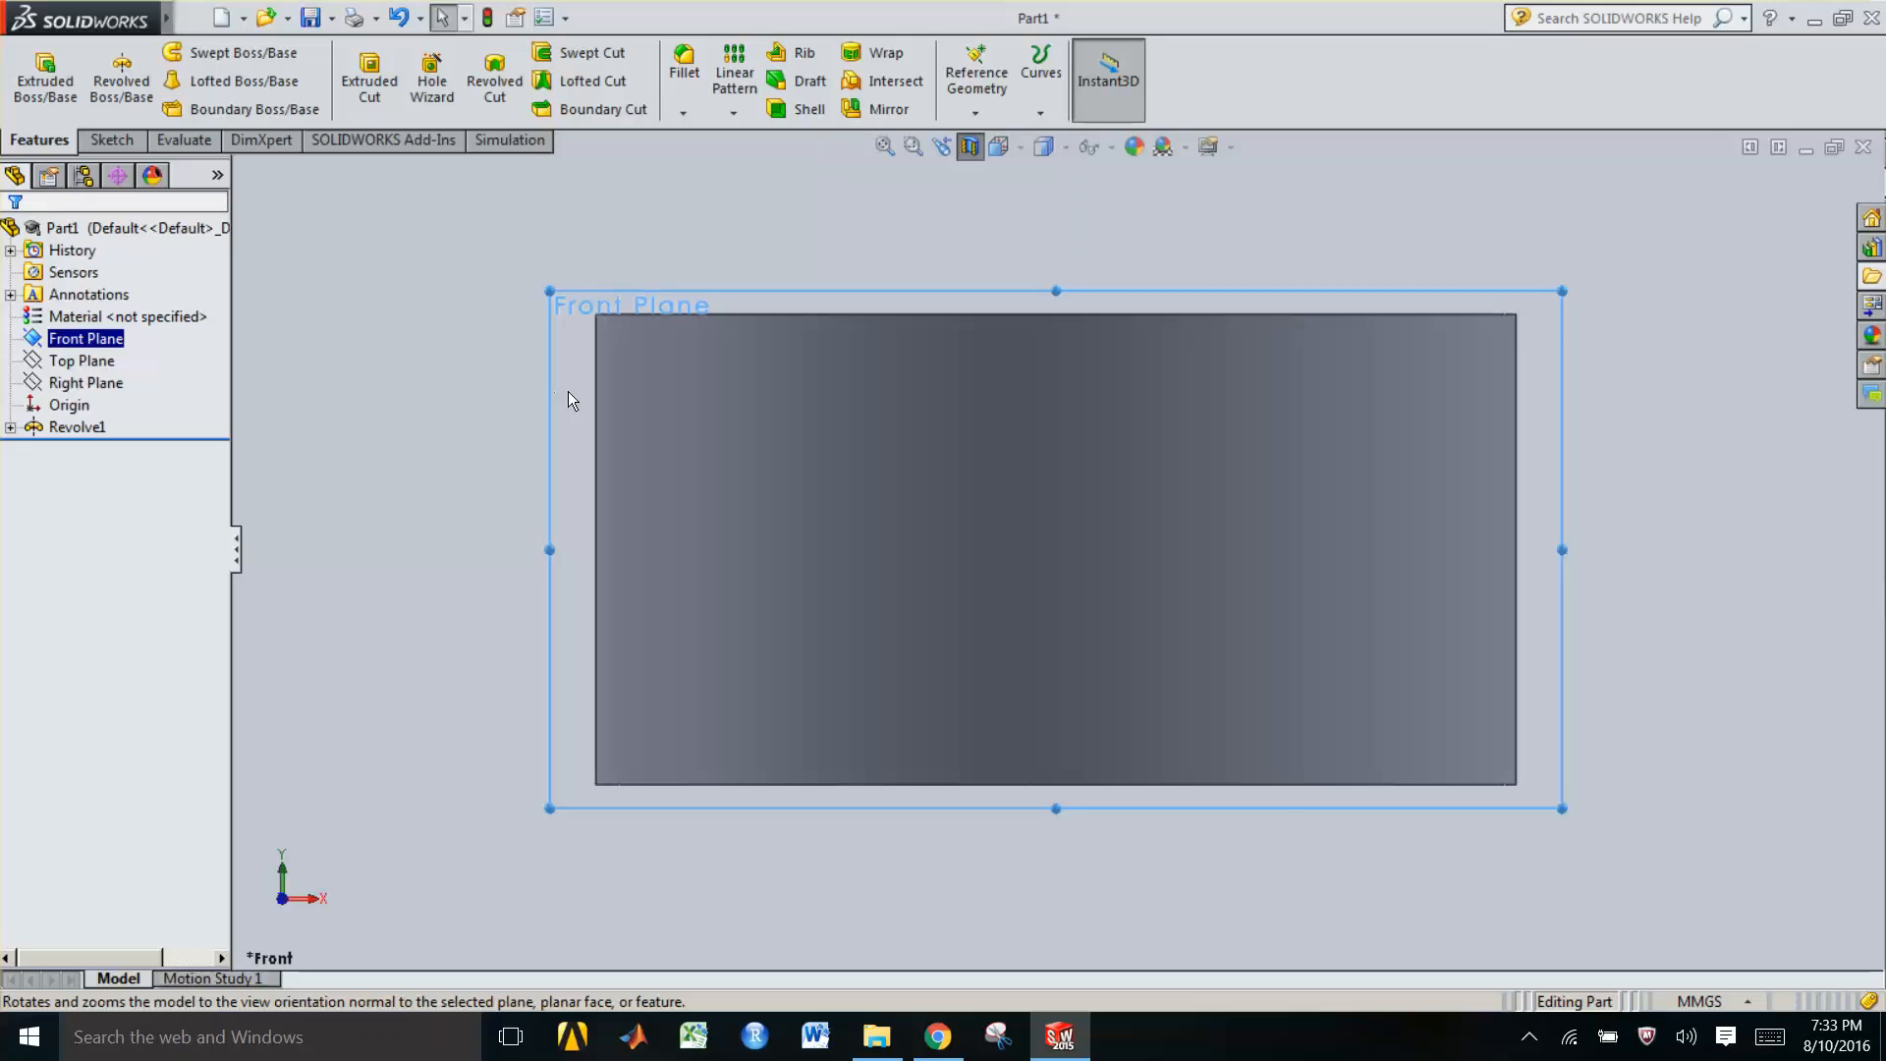
{"action": "key", "text": "Right"}
{"action": "key", "text": "Right"}
{"action": "key", "text": "Right"}
{"action": "key", "text": "Right"}
{"action": "key", "text": "Right"}
{"action": "key", "text": "Right"}
{"action": "key", "text": "Right"}
{"action": "key", "text": "Right"}
{"action": "key", "text": "Right"}
{"action": "key", "text": "Right"}
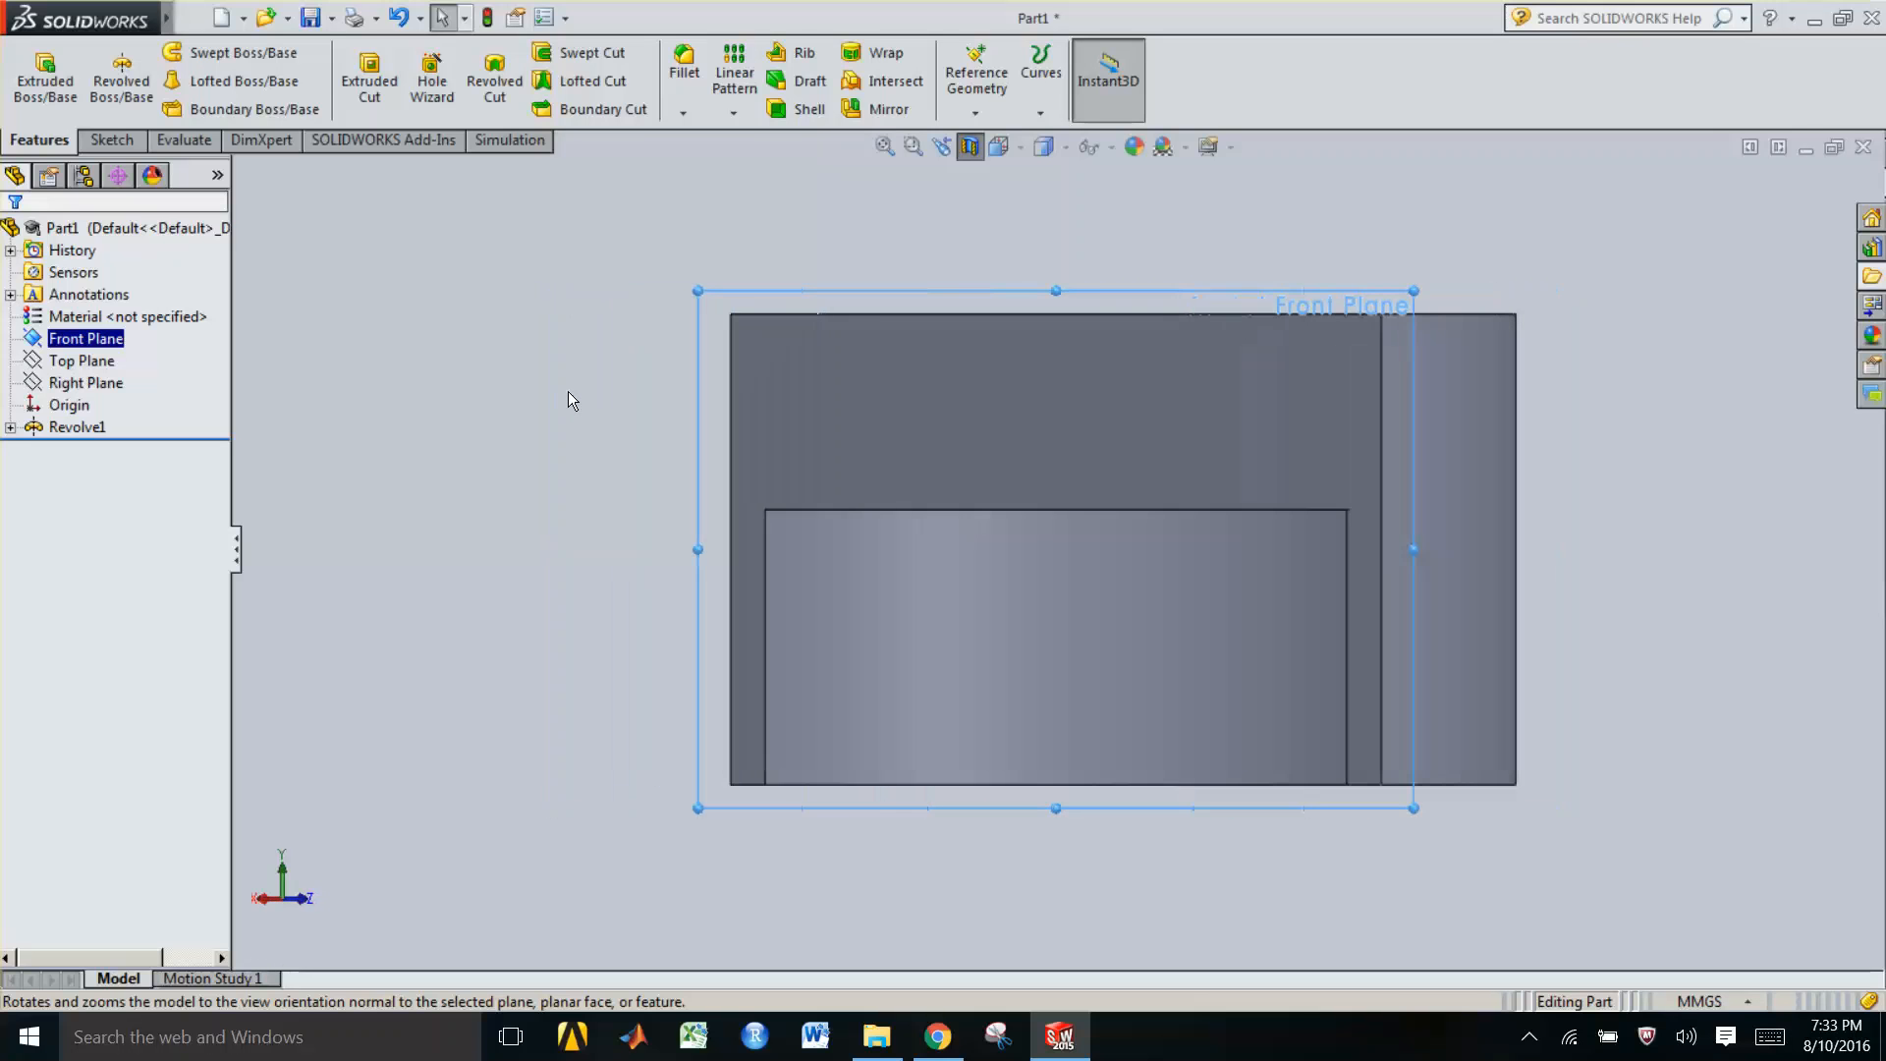
Rotate the view back to the part and open a new sketch on the Front Plane
{"action": "key", "text": "Right"}
{"action": "key", "text": "Right"}
{"action": "key", "text": "Right"}
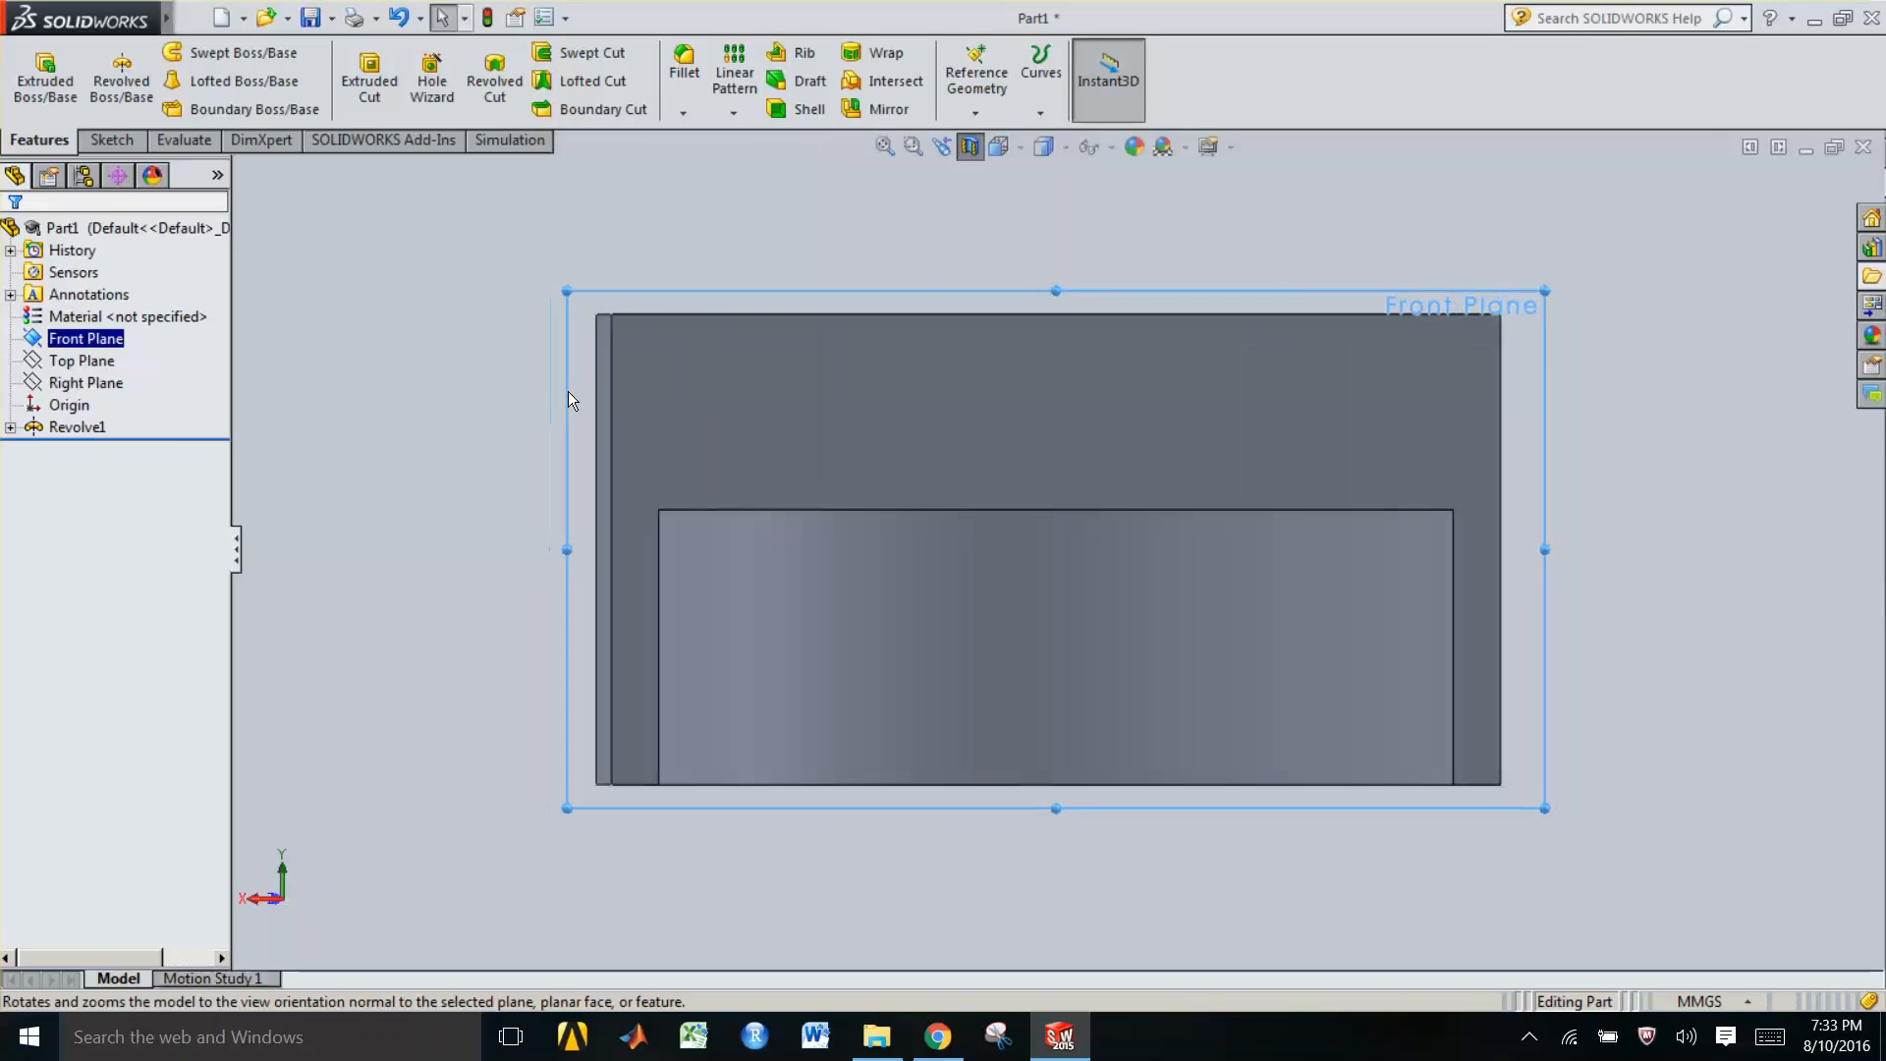
{"action": "key", "text": "Right"}
{"action": "key", "text": "Right"}
{"action": "key", "text": "Right"}
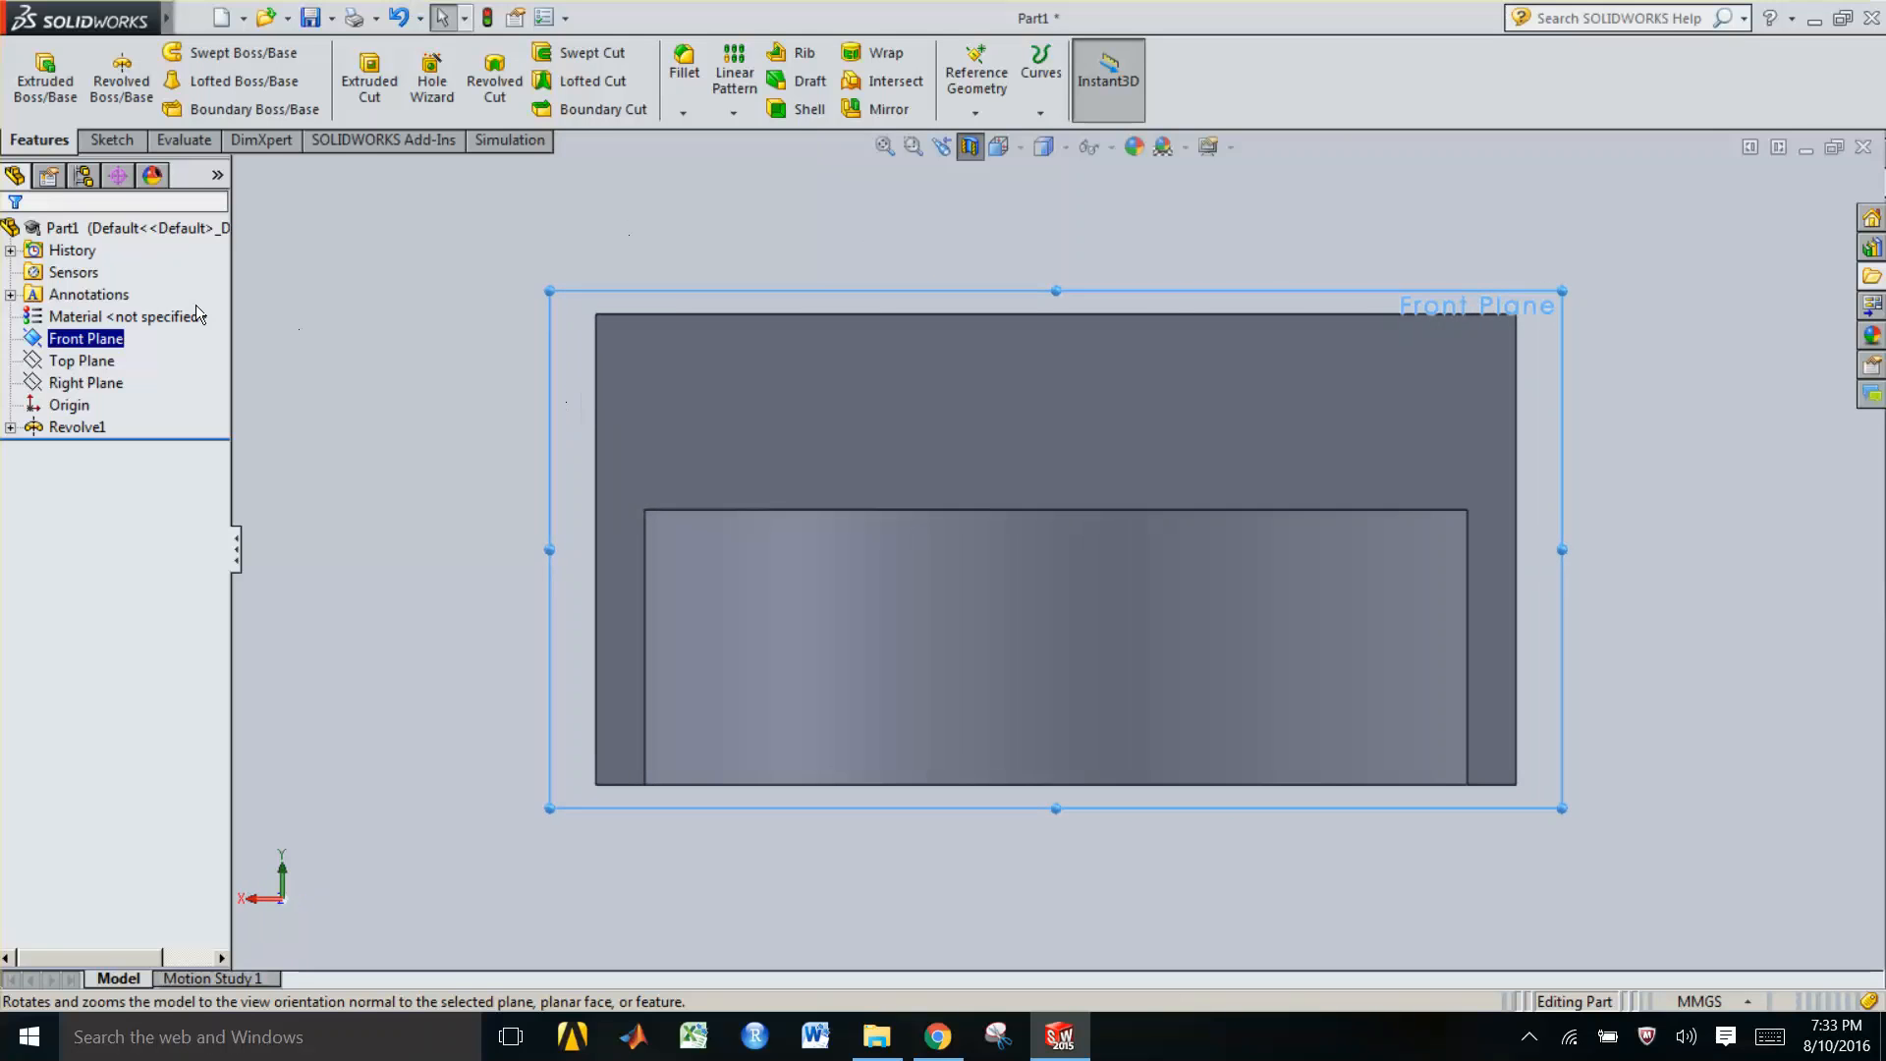
{"action": "right_click", "coordinate": [108, 350]}
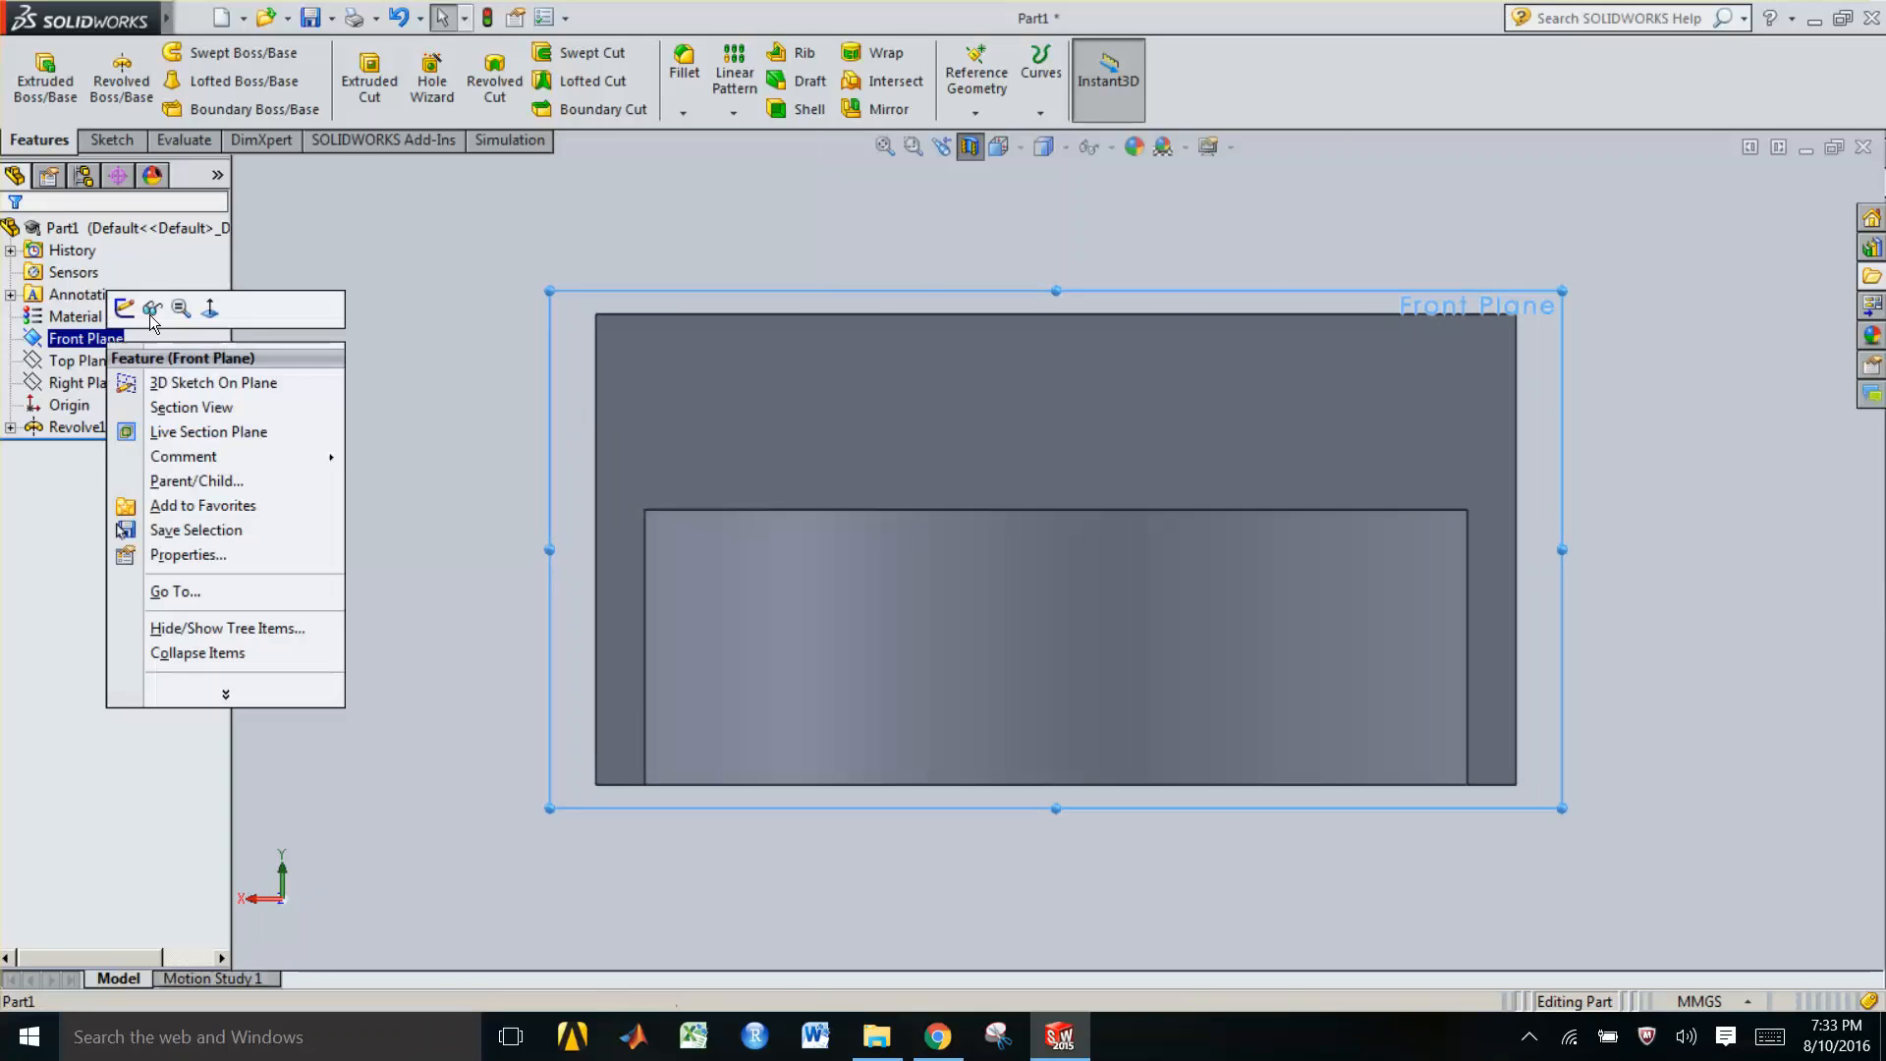
{"action": "left_click", "coordinate": [125, 310]}
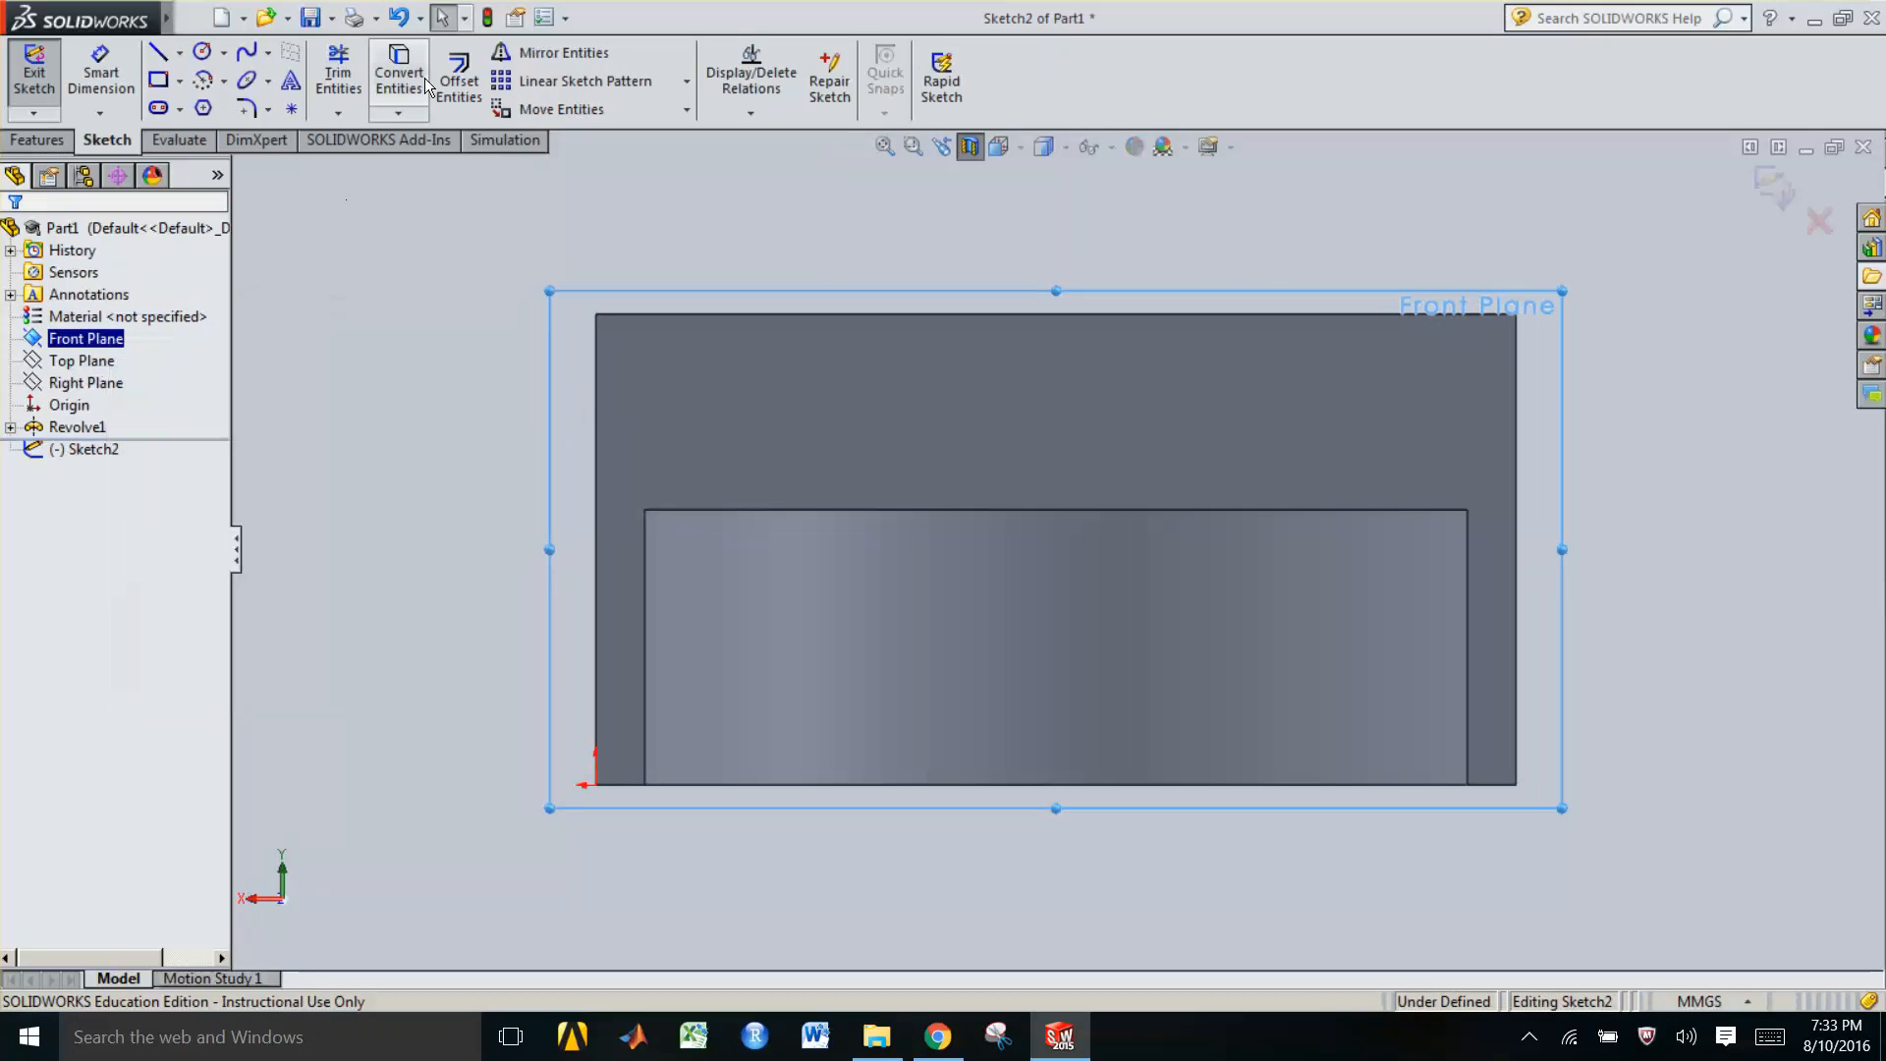
Draw a small closed rectangle of four lines, about 9 mm by 8 mm, at the part's upper right corner
{"action": "left_click", "coordinate": [162, 57]}
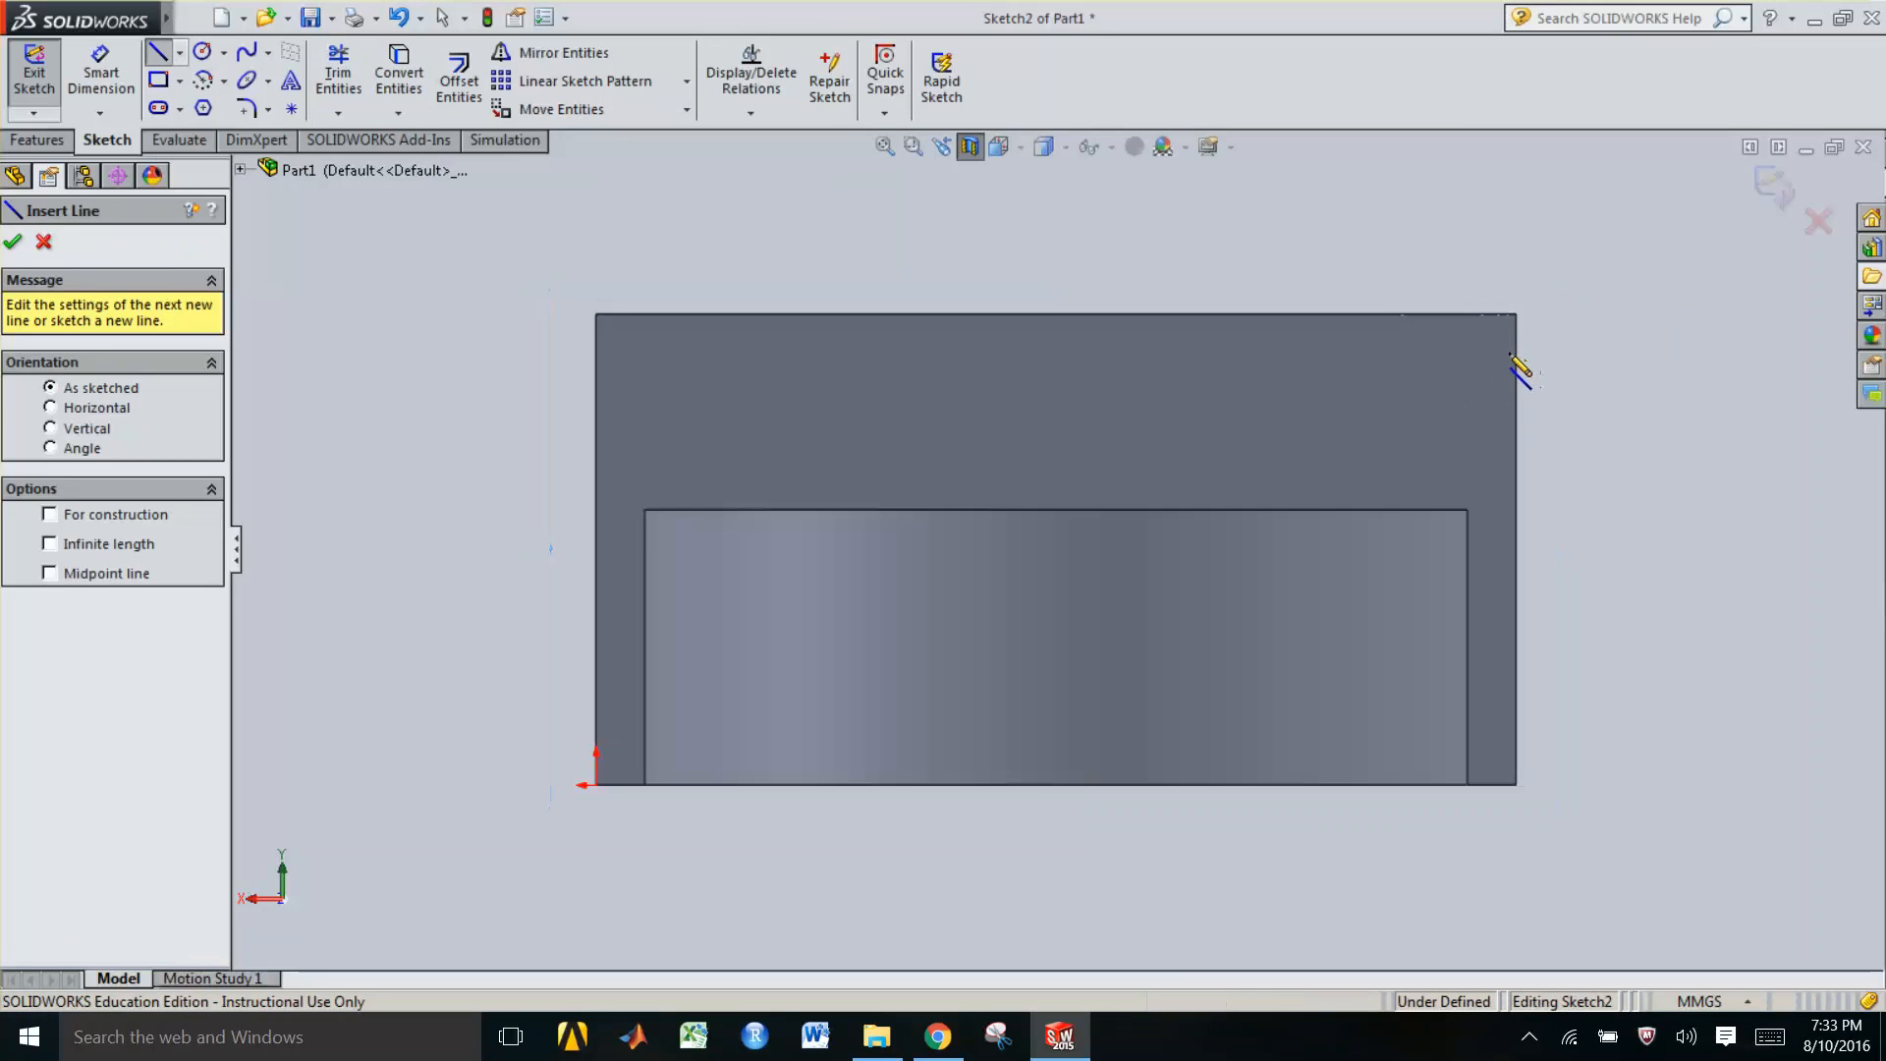
{"action": "left_click", "coordinate": [1518, 355]}
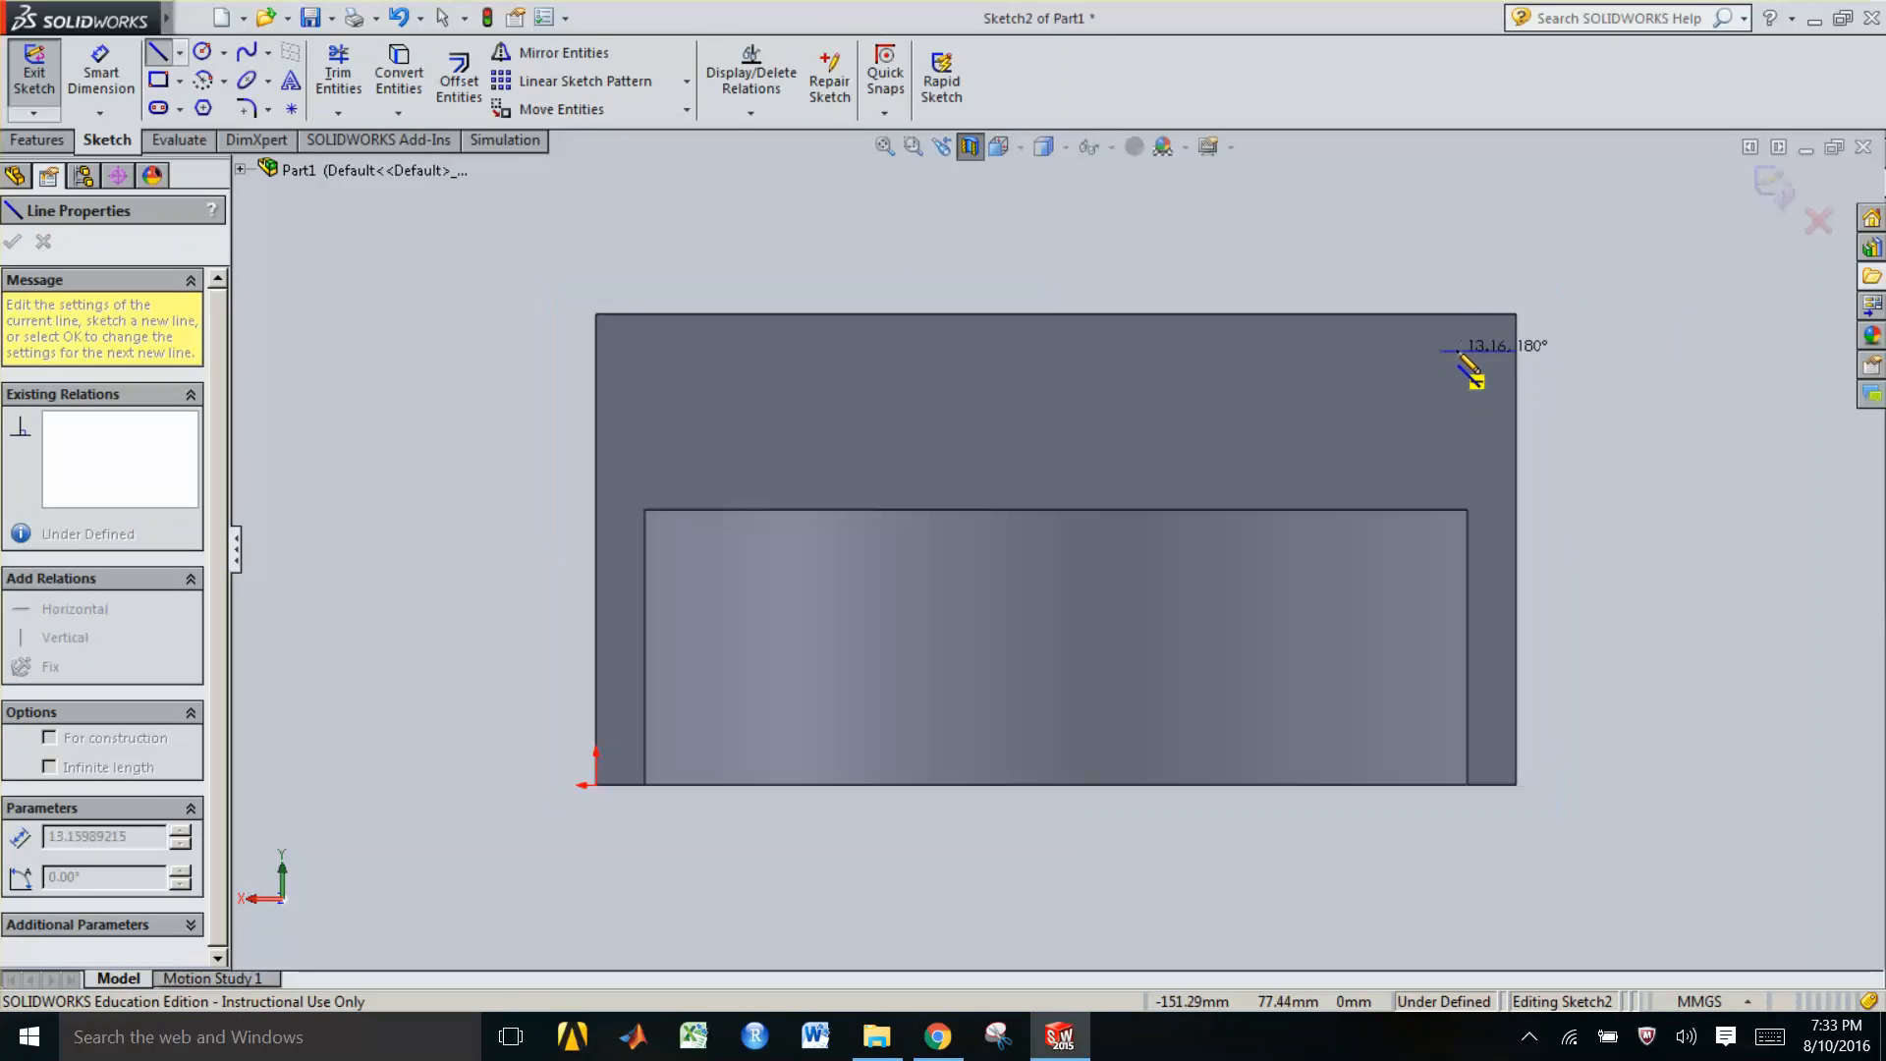
{"action": "left_click", "coordinate": [1445, 351]}
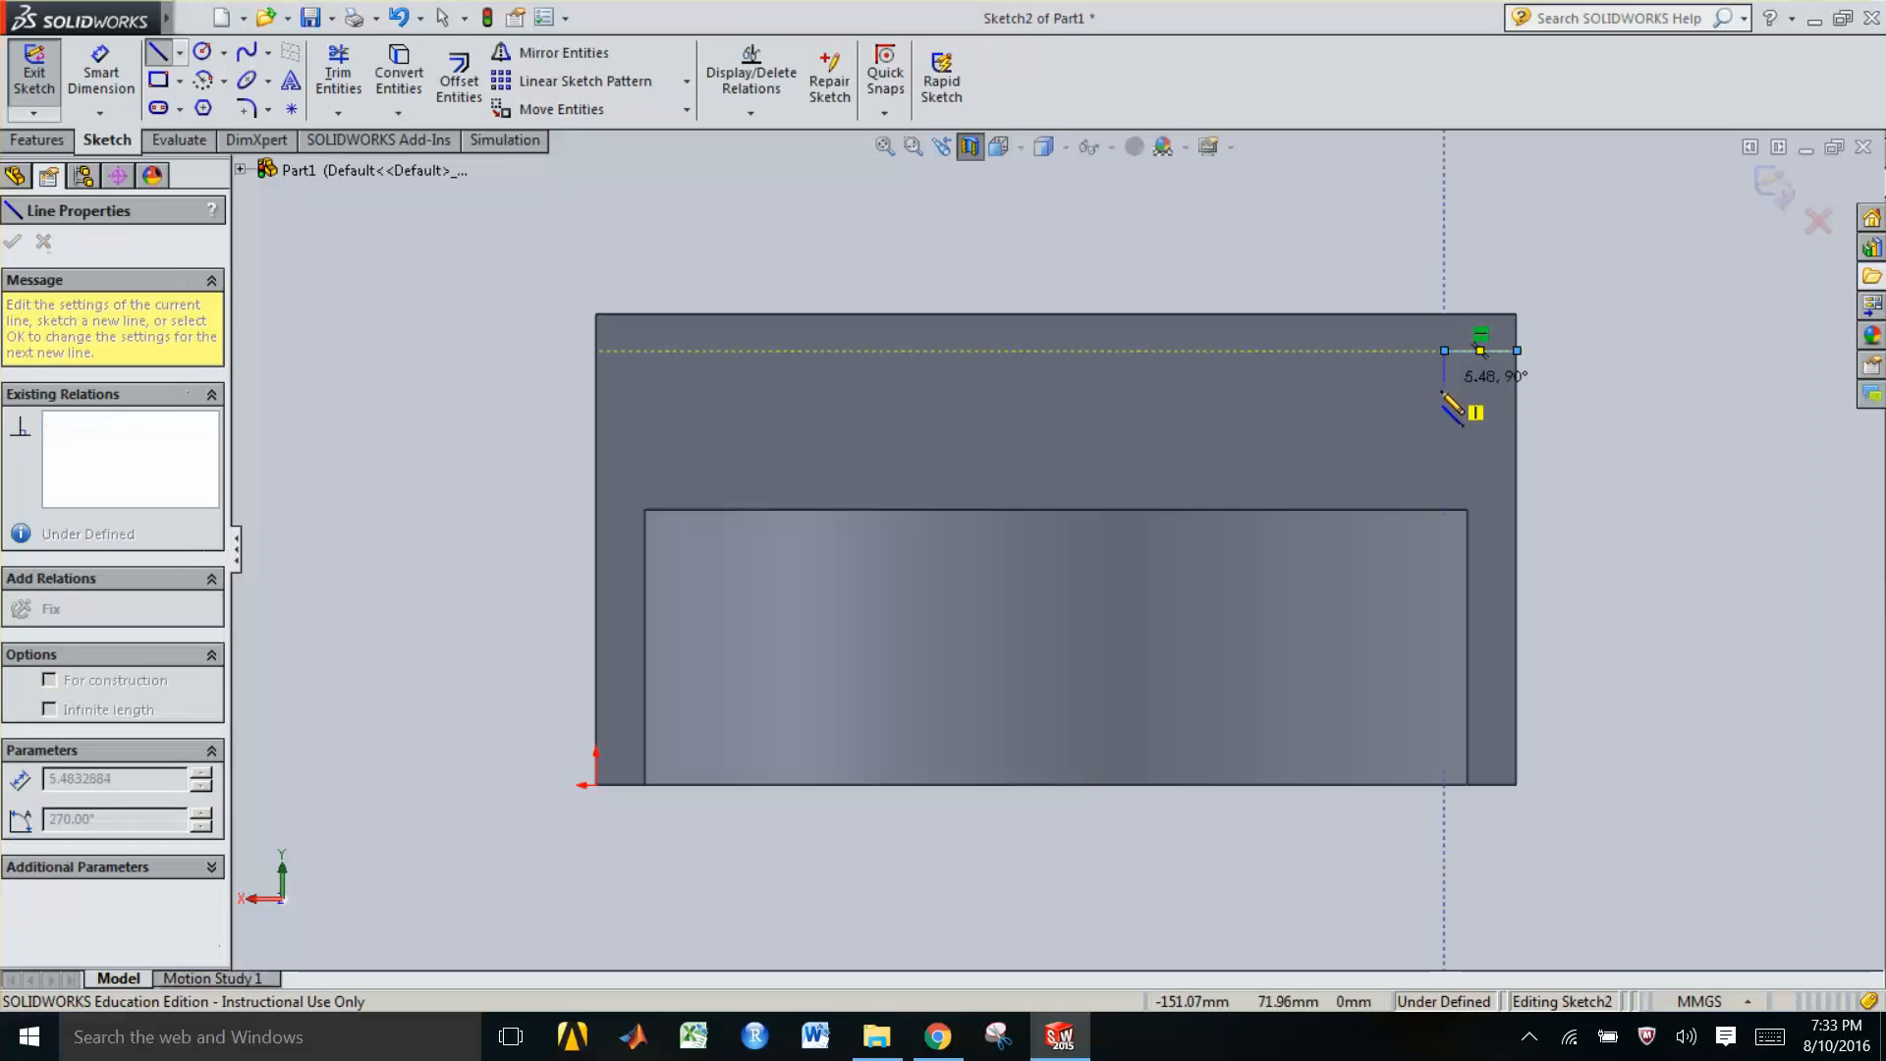
{"action": "left_click", "coordinate": [1481, 392]}
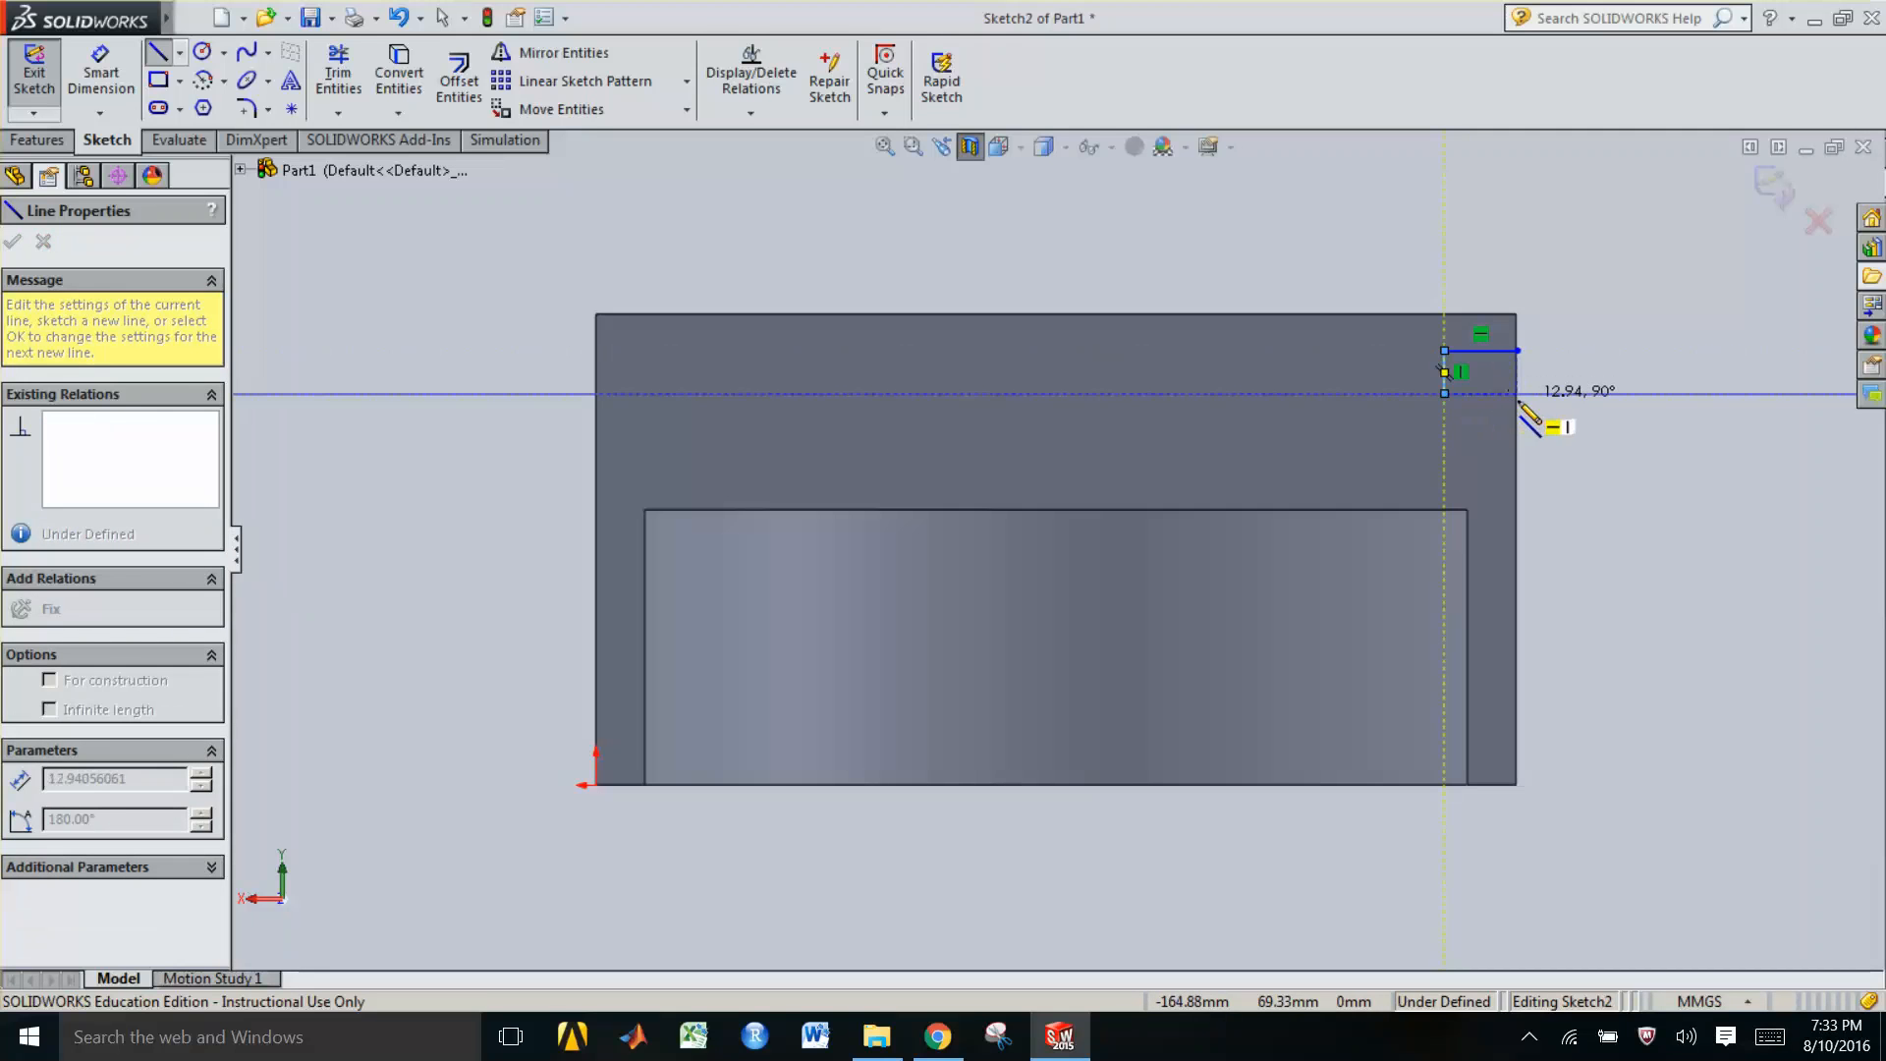
{"action": "left_click", "coordinate": [1518, 393]}
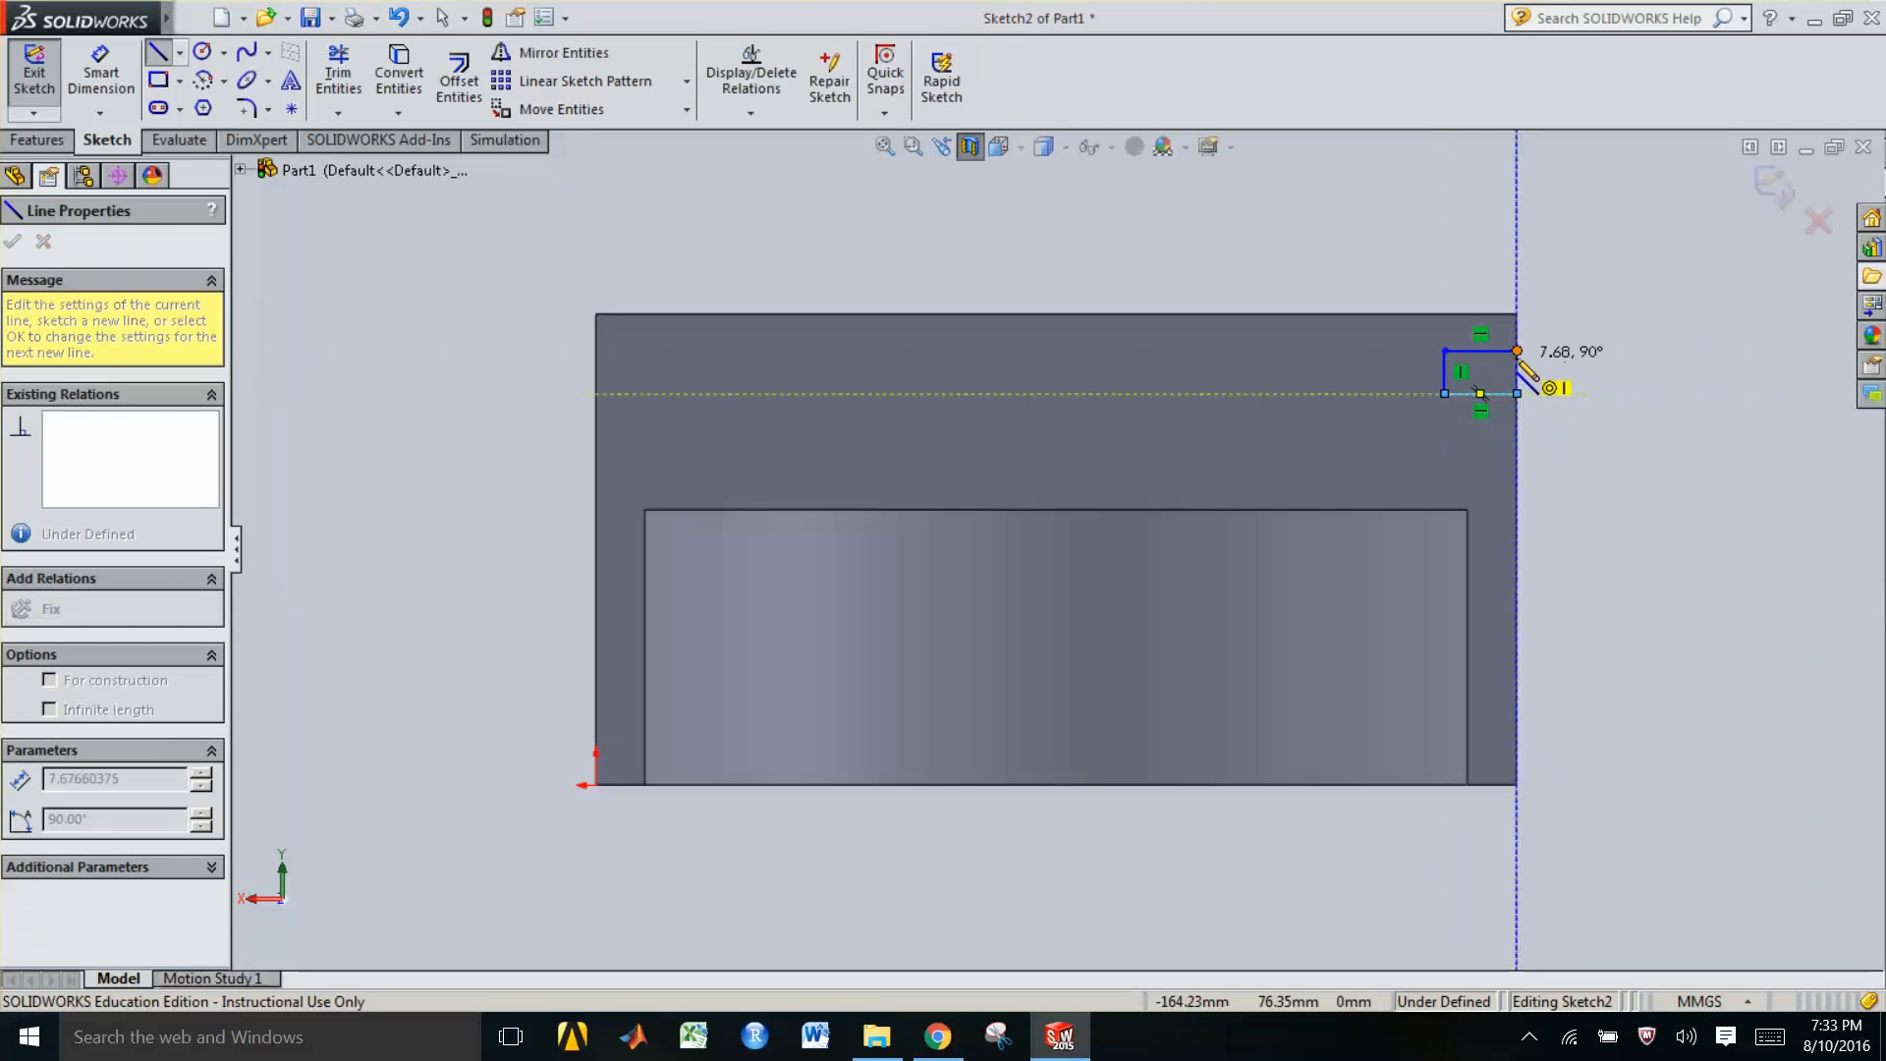
{"action": "left_click", "coordinate": [1518, 352]}
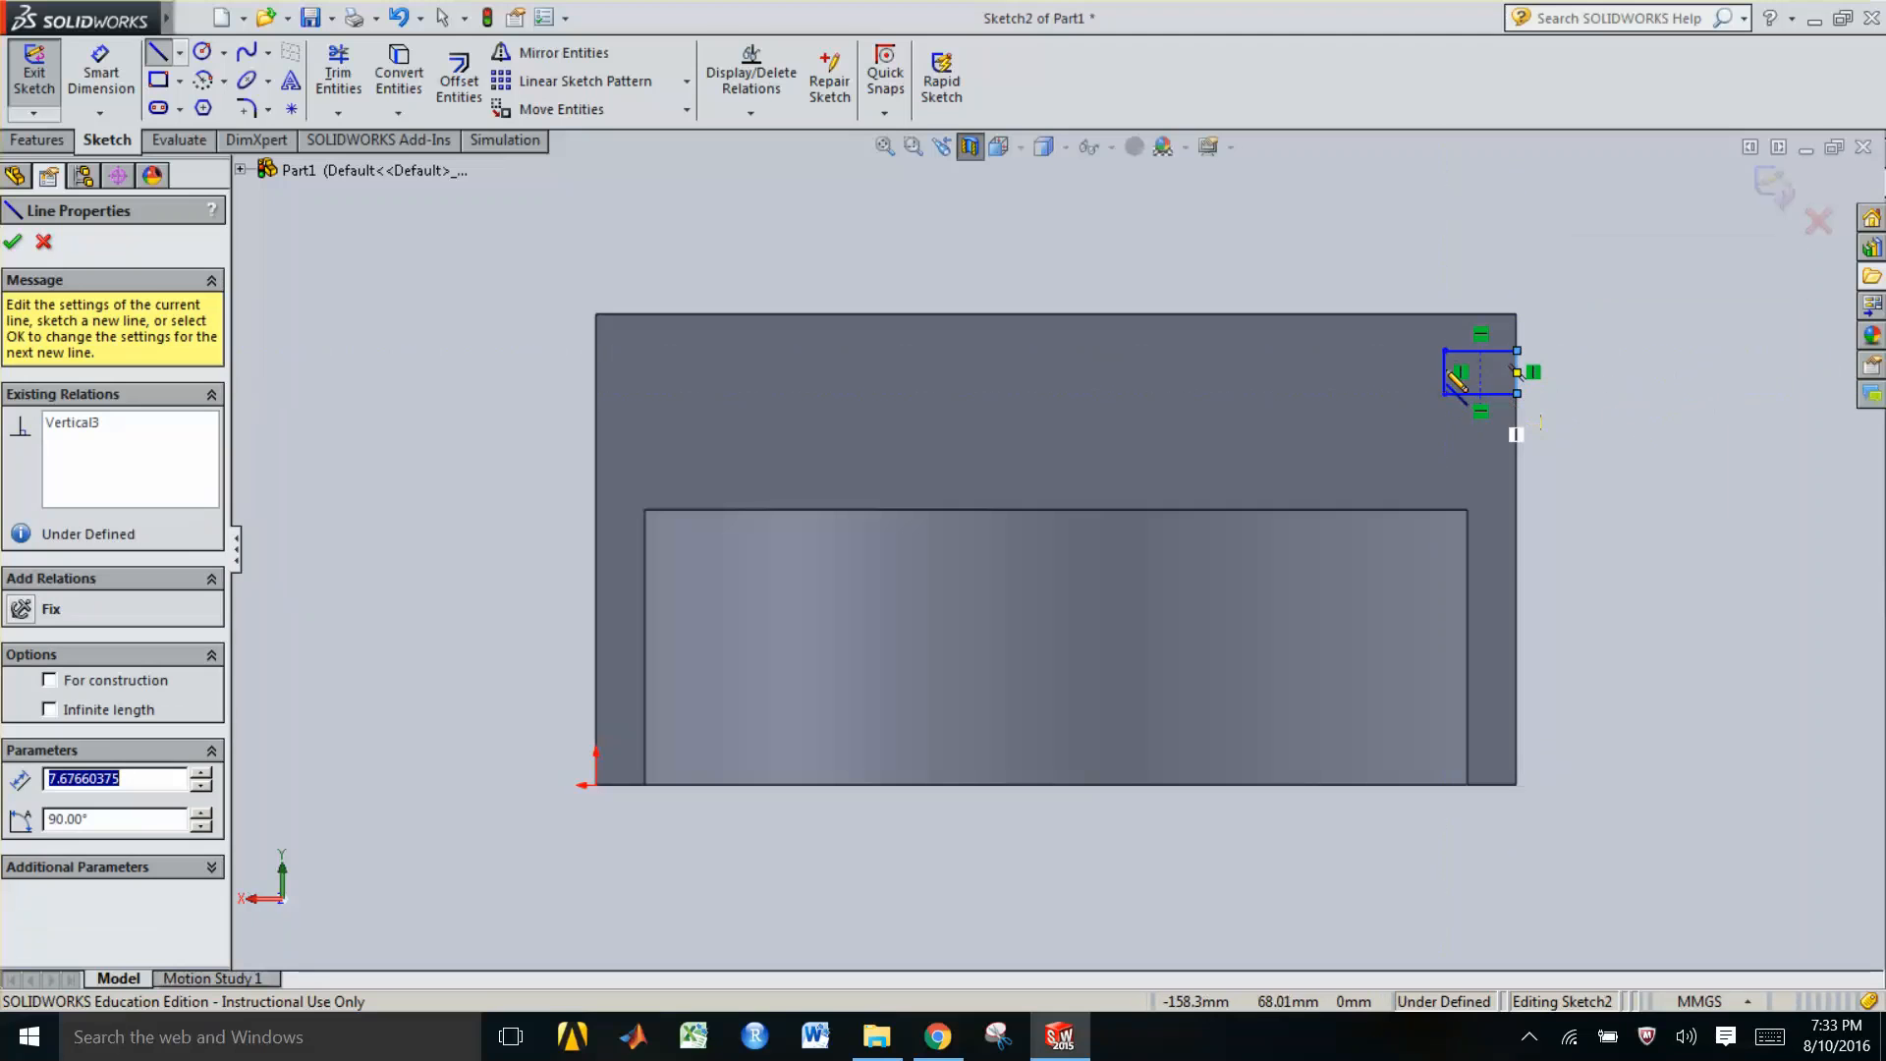
{"action": "key", "text": "Escape"}
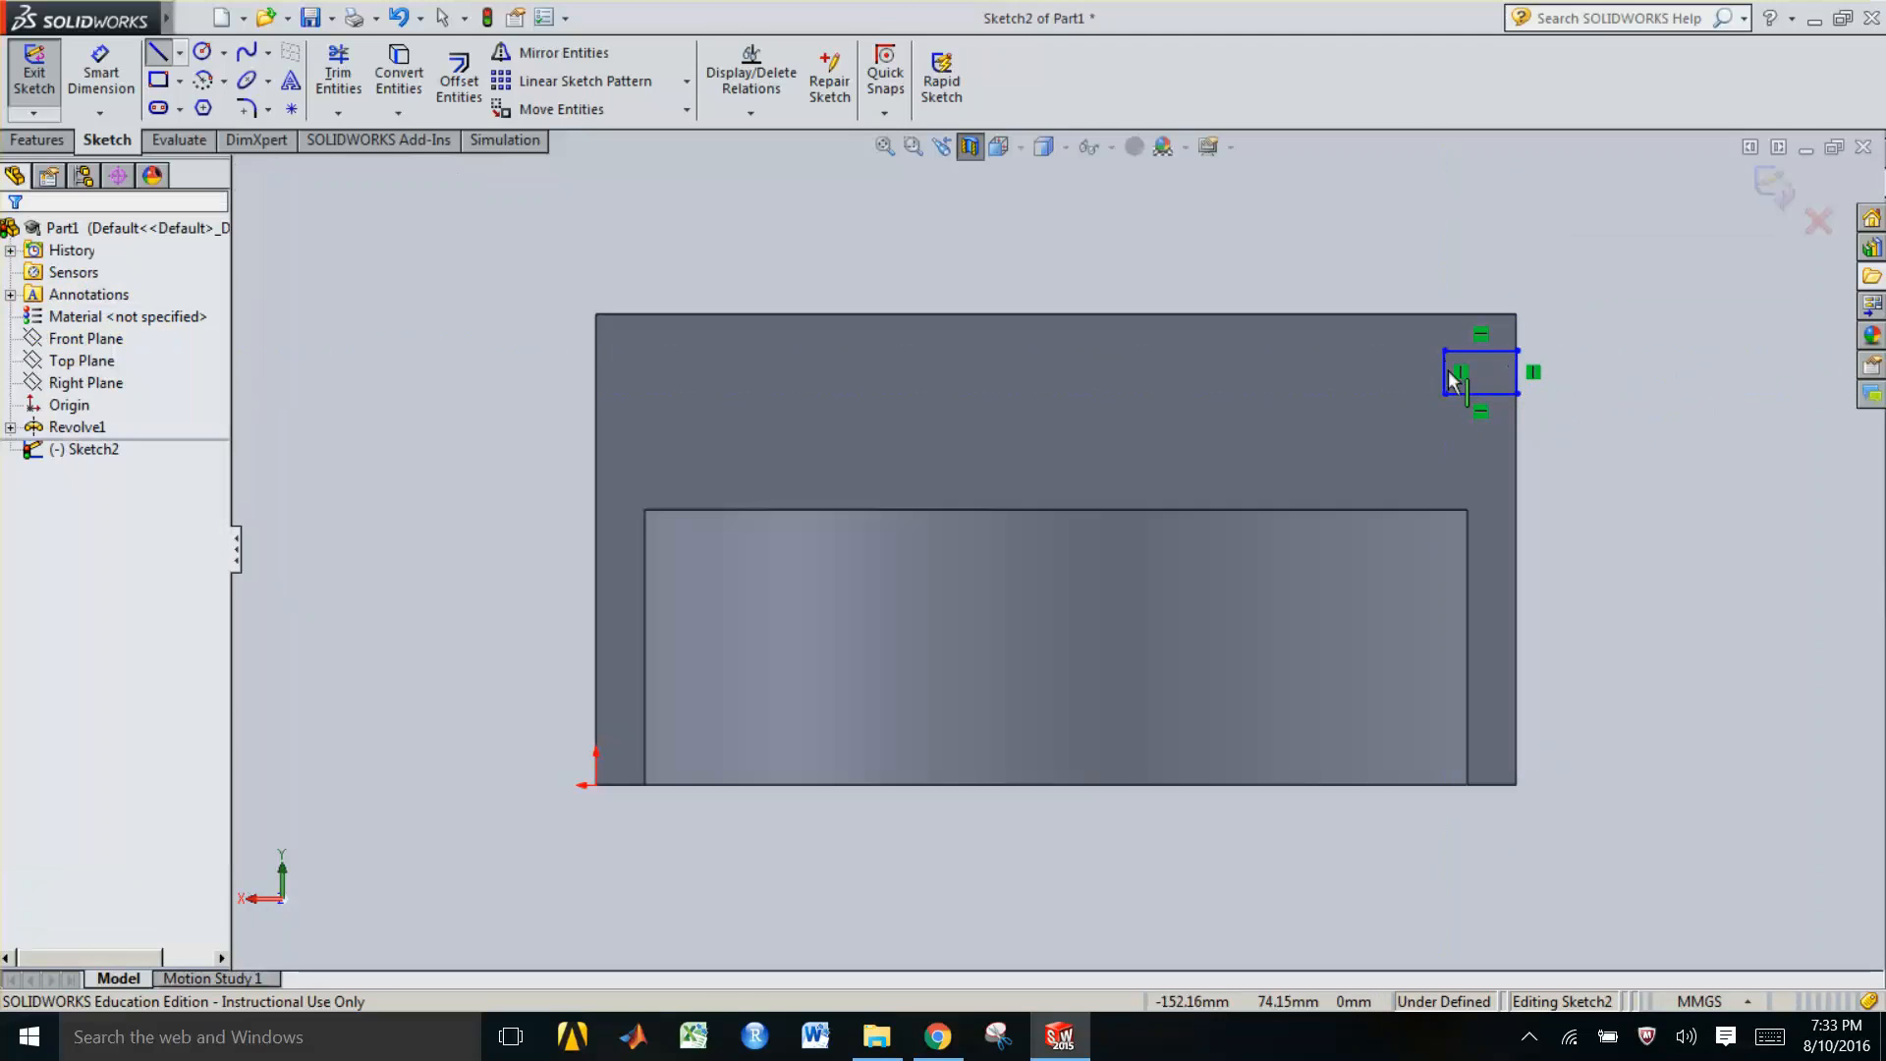
Drag the small rectangle's edges to reshape it to about 9 mm wide and 5 mm tall
{"action": "left_click", "coordinate": [1443, 376]}
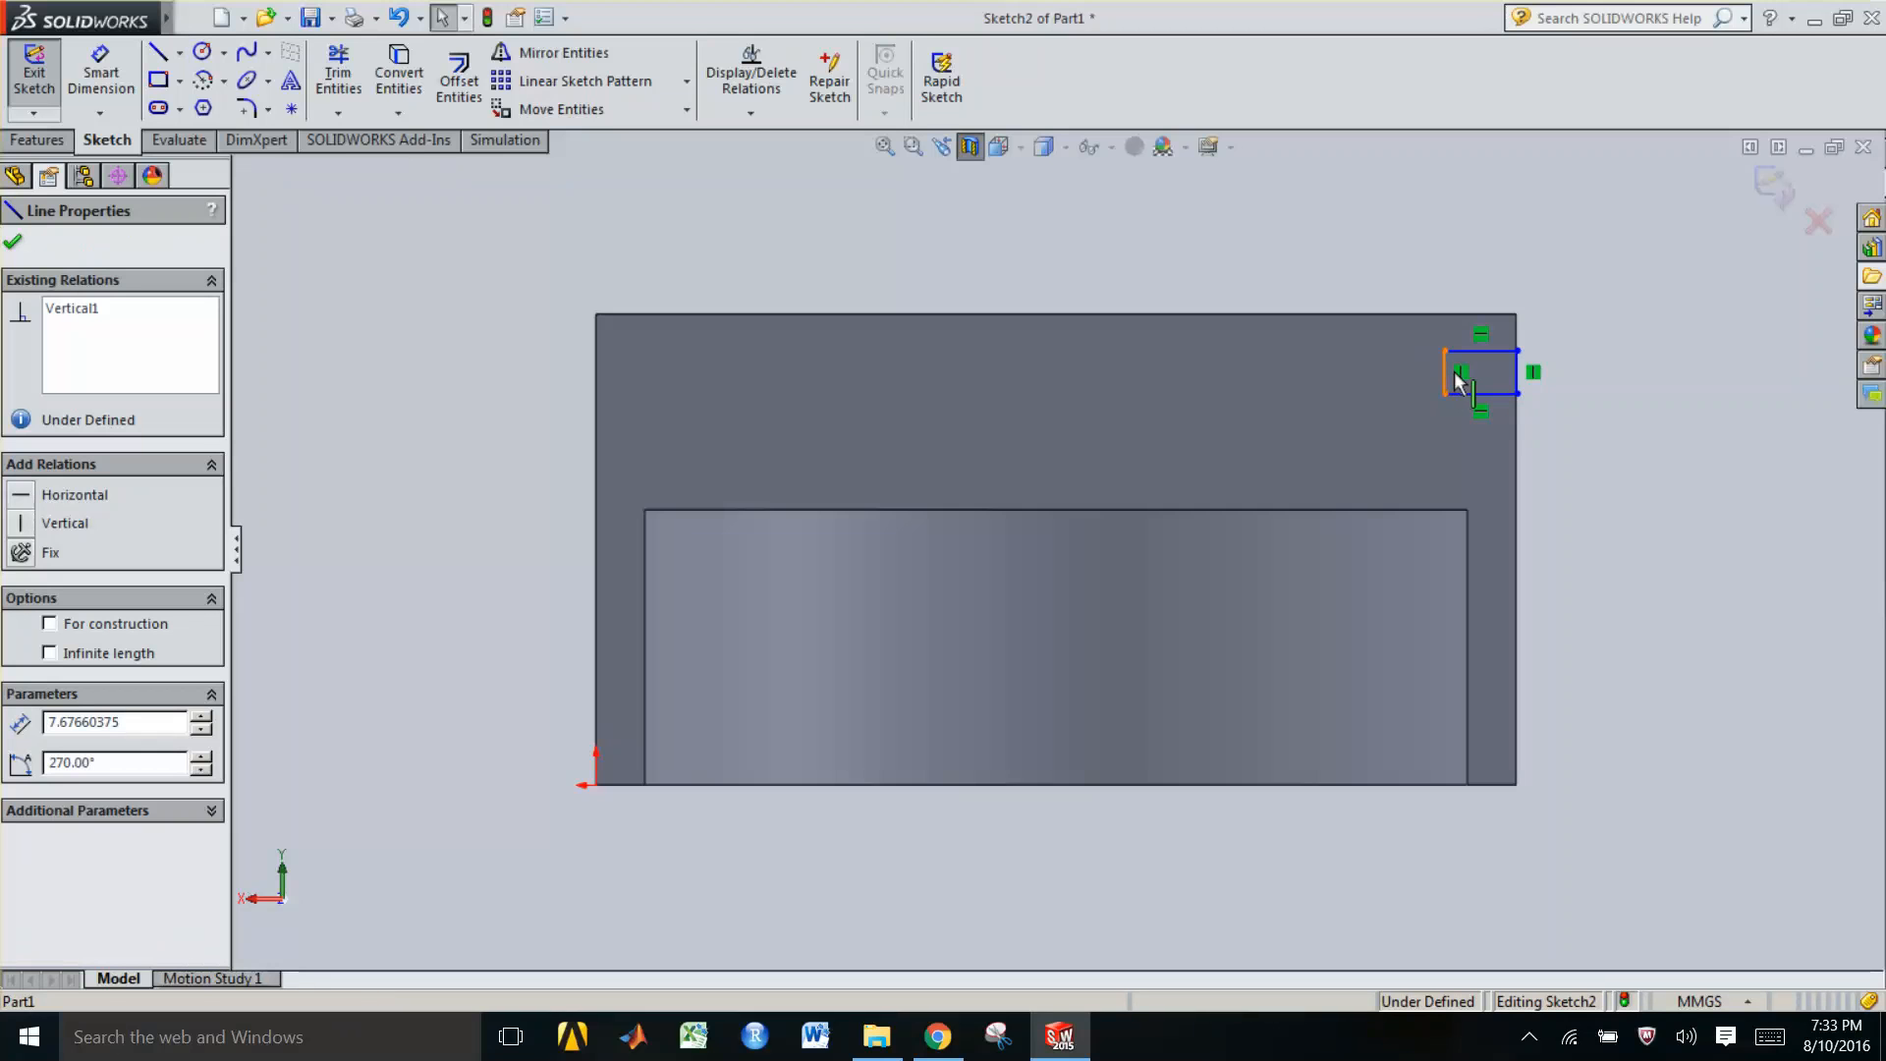
{"action": "left_click_drag", "start_coordinate": [1444, 374], "coordinate": [1465, 368]}
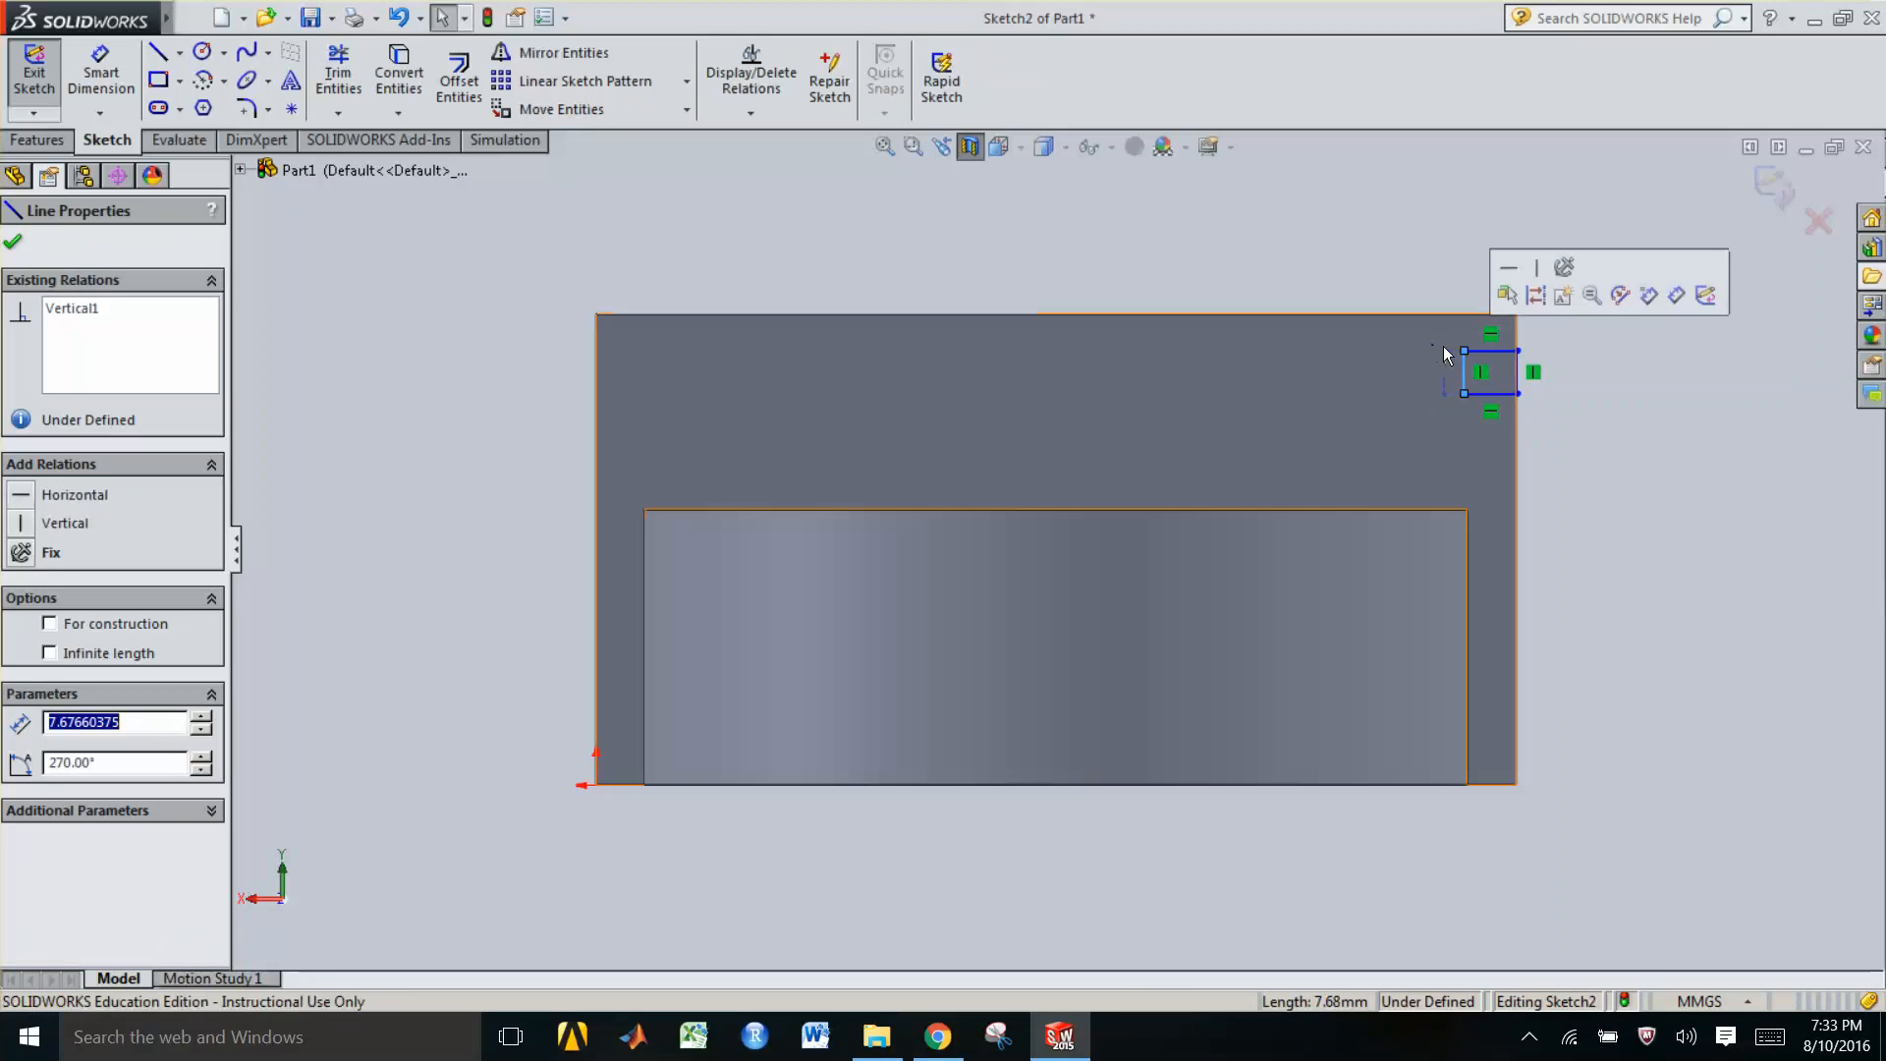
{"action": "left_click", "coordinate": [1484, 351]}
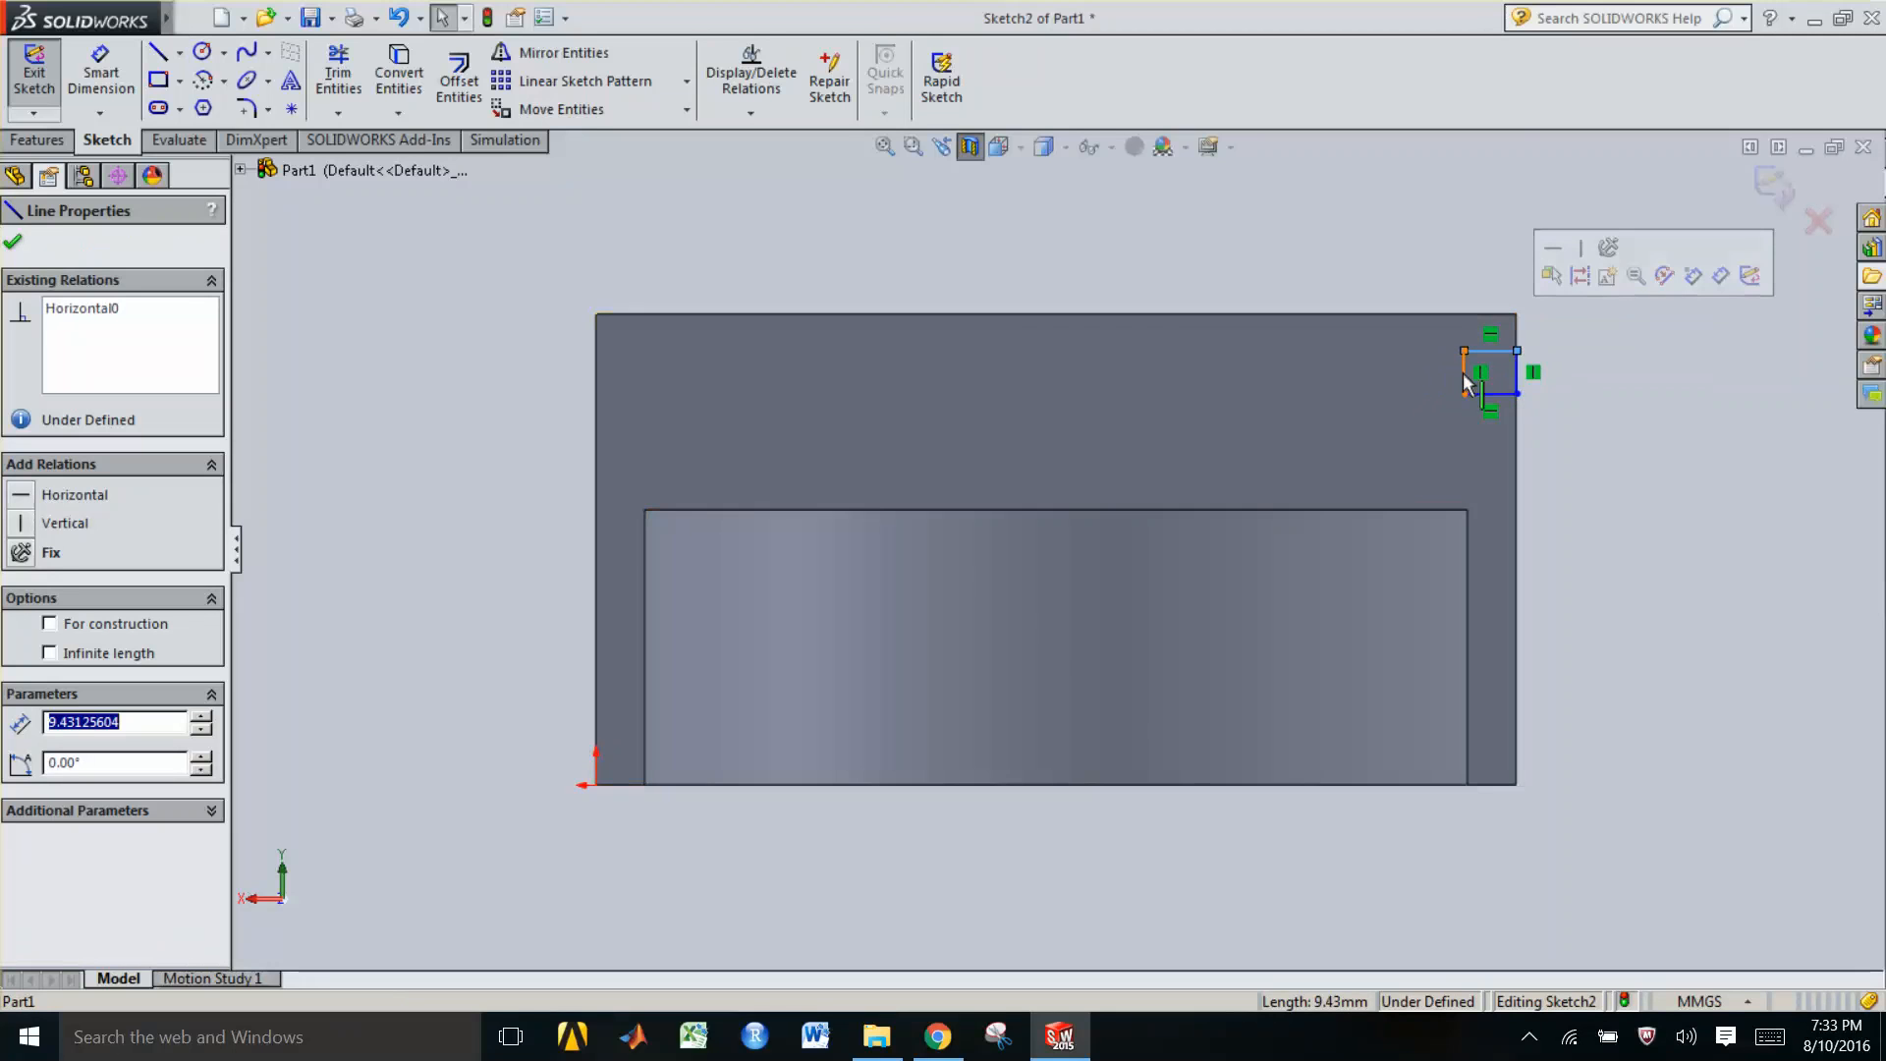
{"action": "left_click", "coordinate": [1468, 378]}
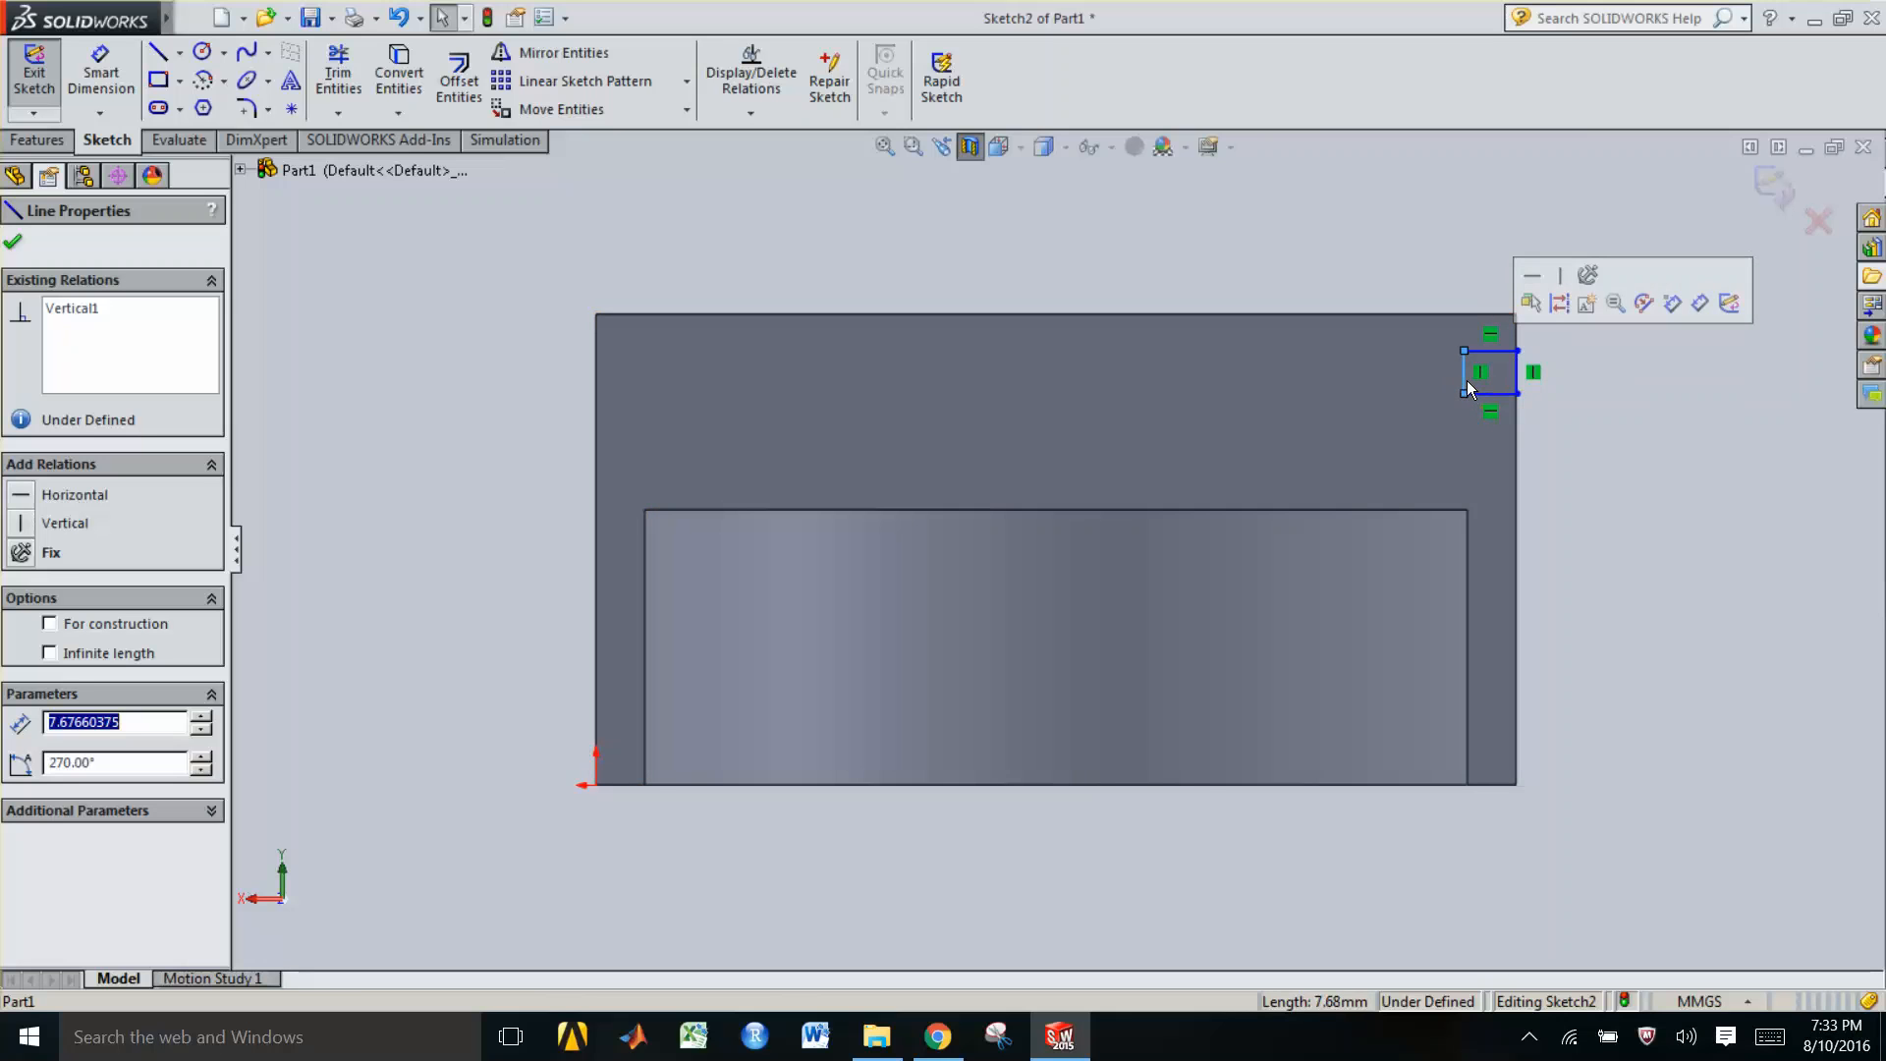
{"action": "left_click_drag", "start_coordinate": [1495, 382], "coordinate": [1506, 376]}
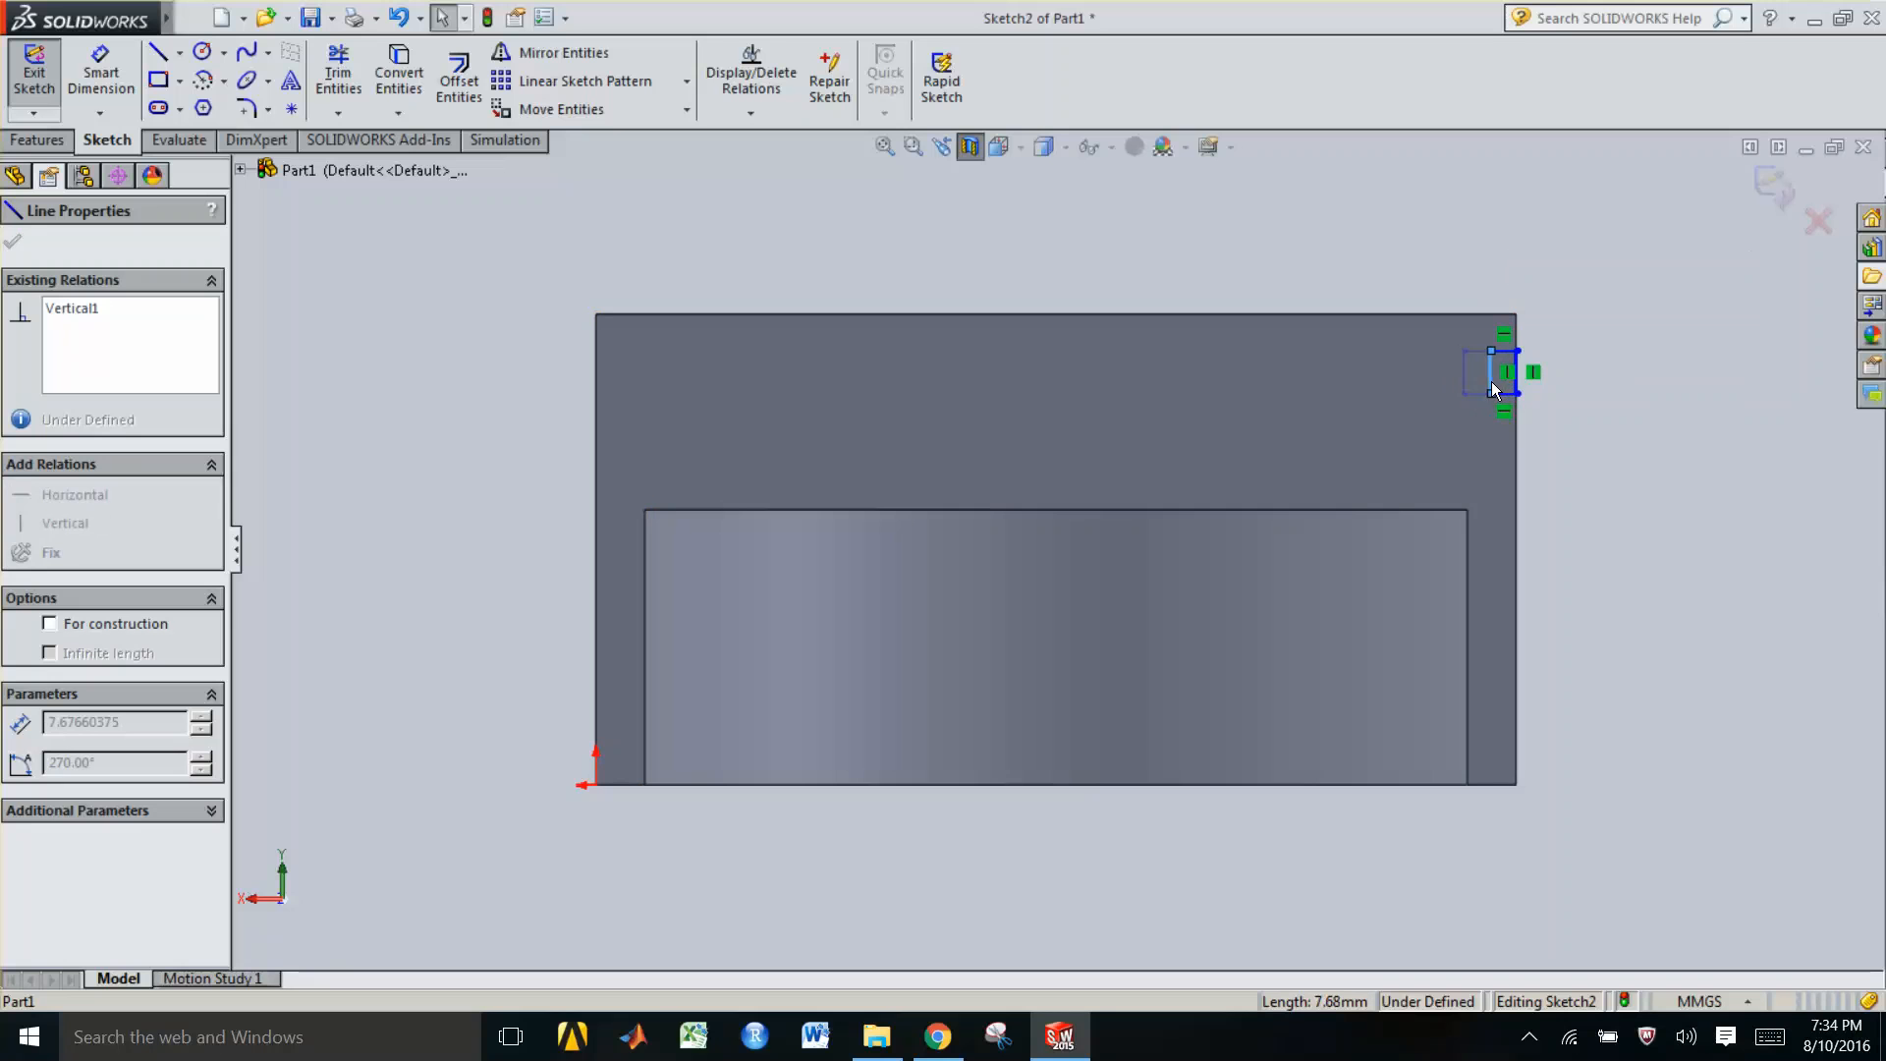
{"action": "left_click_drag", "start_coordinate": [1490, 384], "coordinate": [1490, 384]}
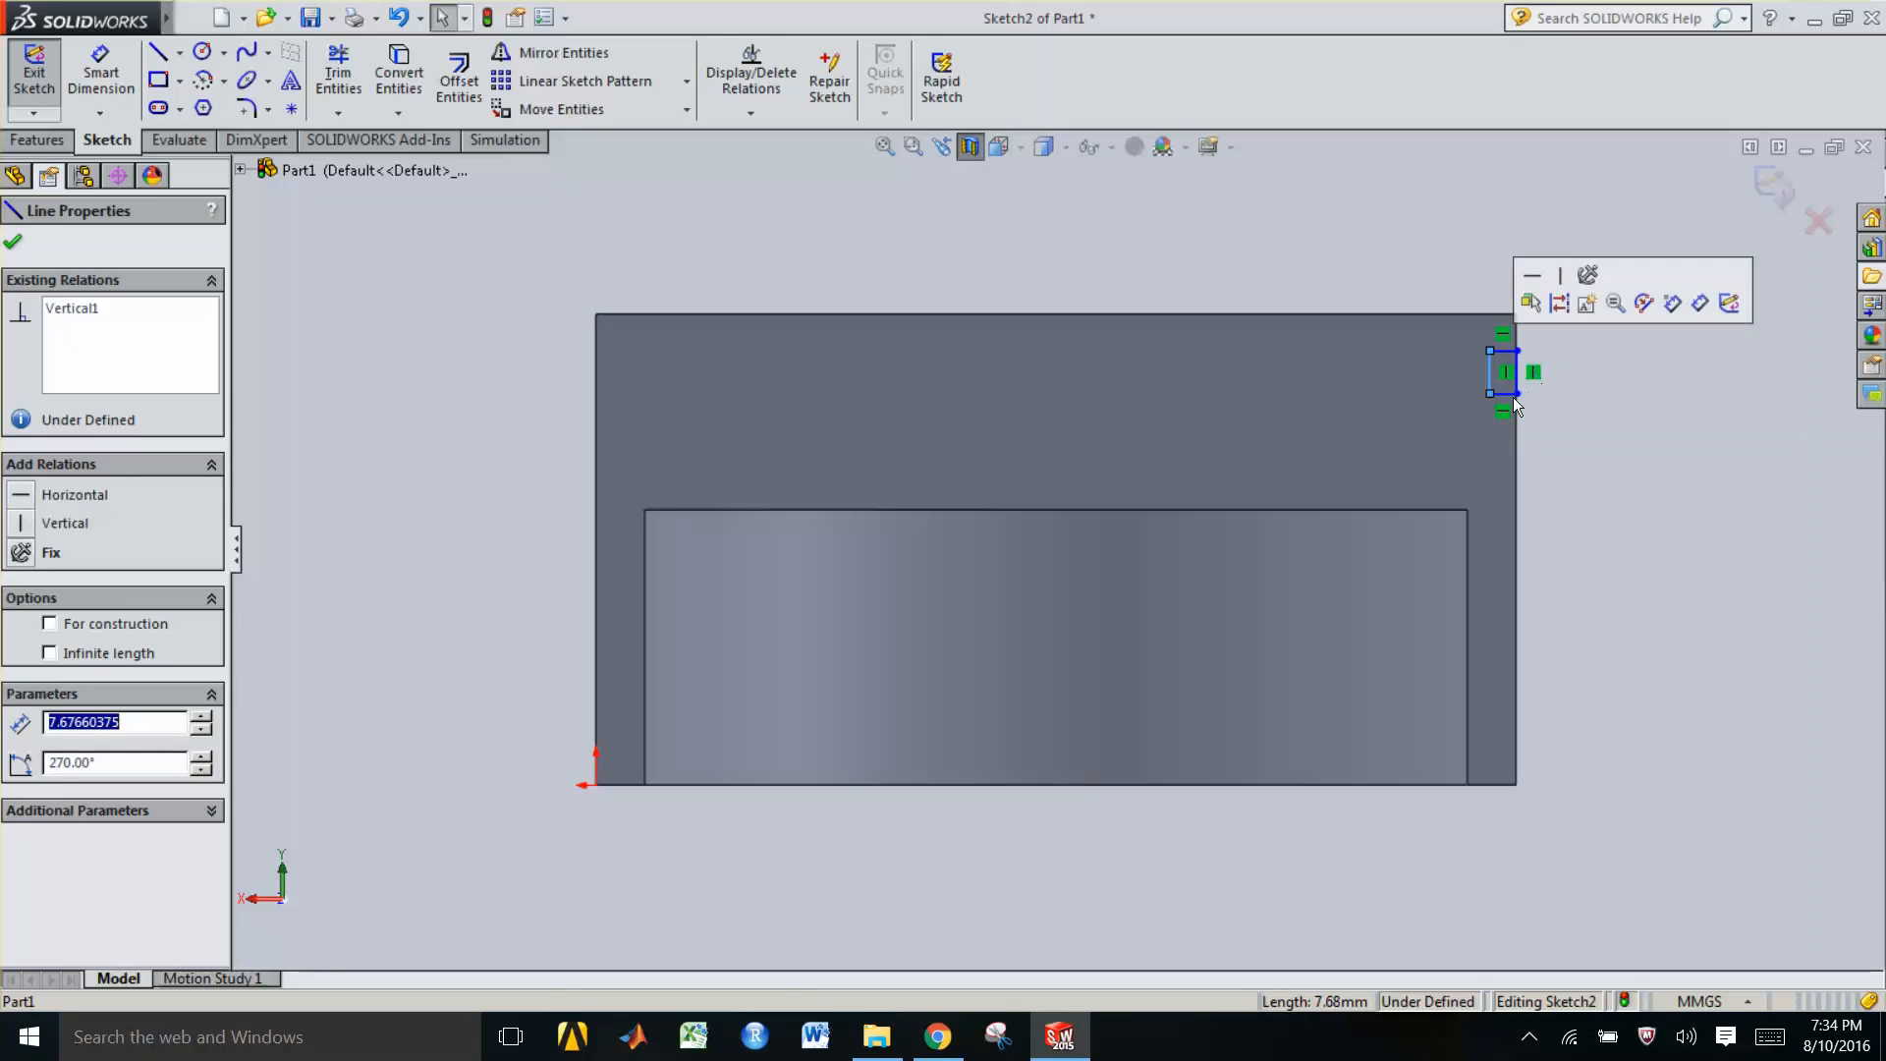
{"action": "left_click", "coordinate": [1509, 395]}
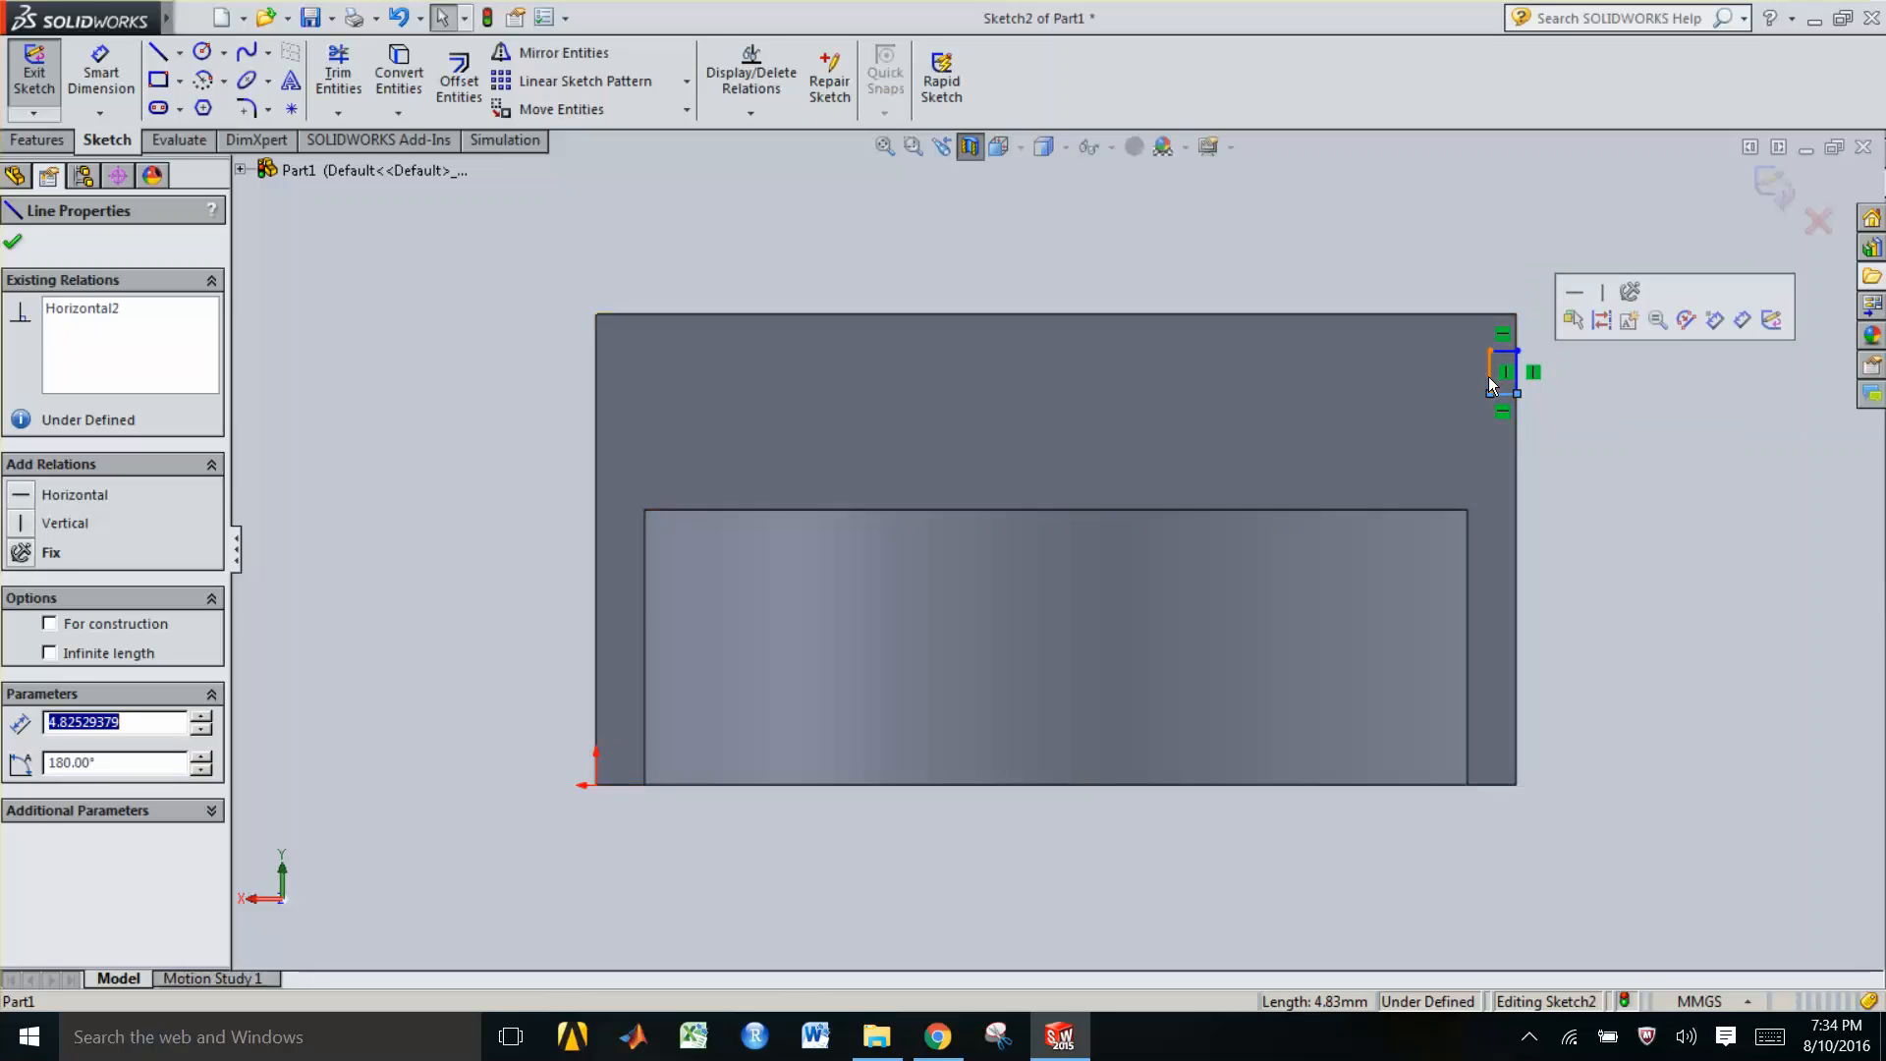
{"action": "left_click", "coordinate": [1488, 377]}
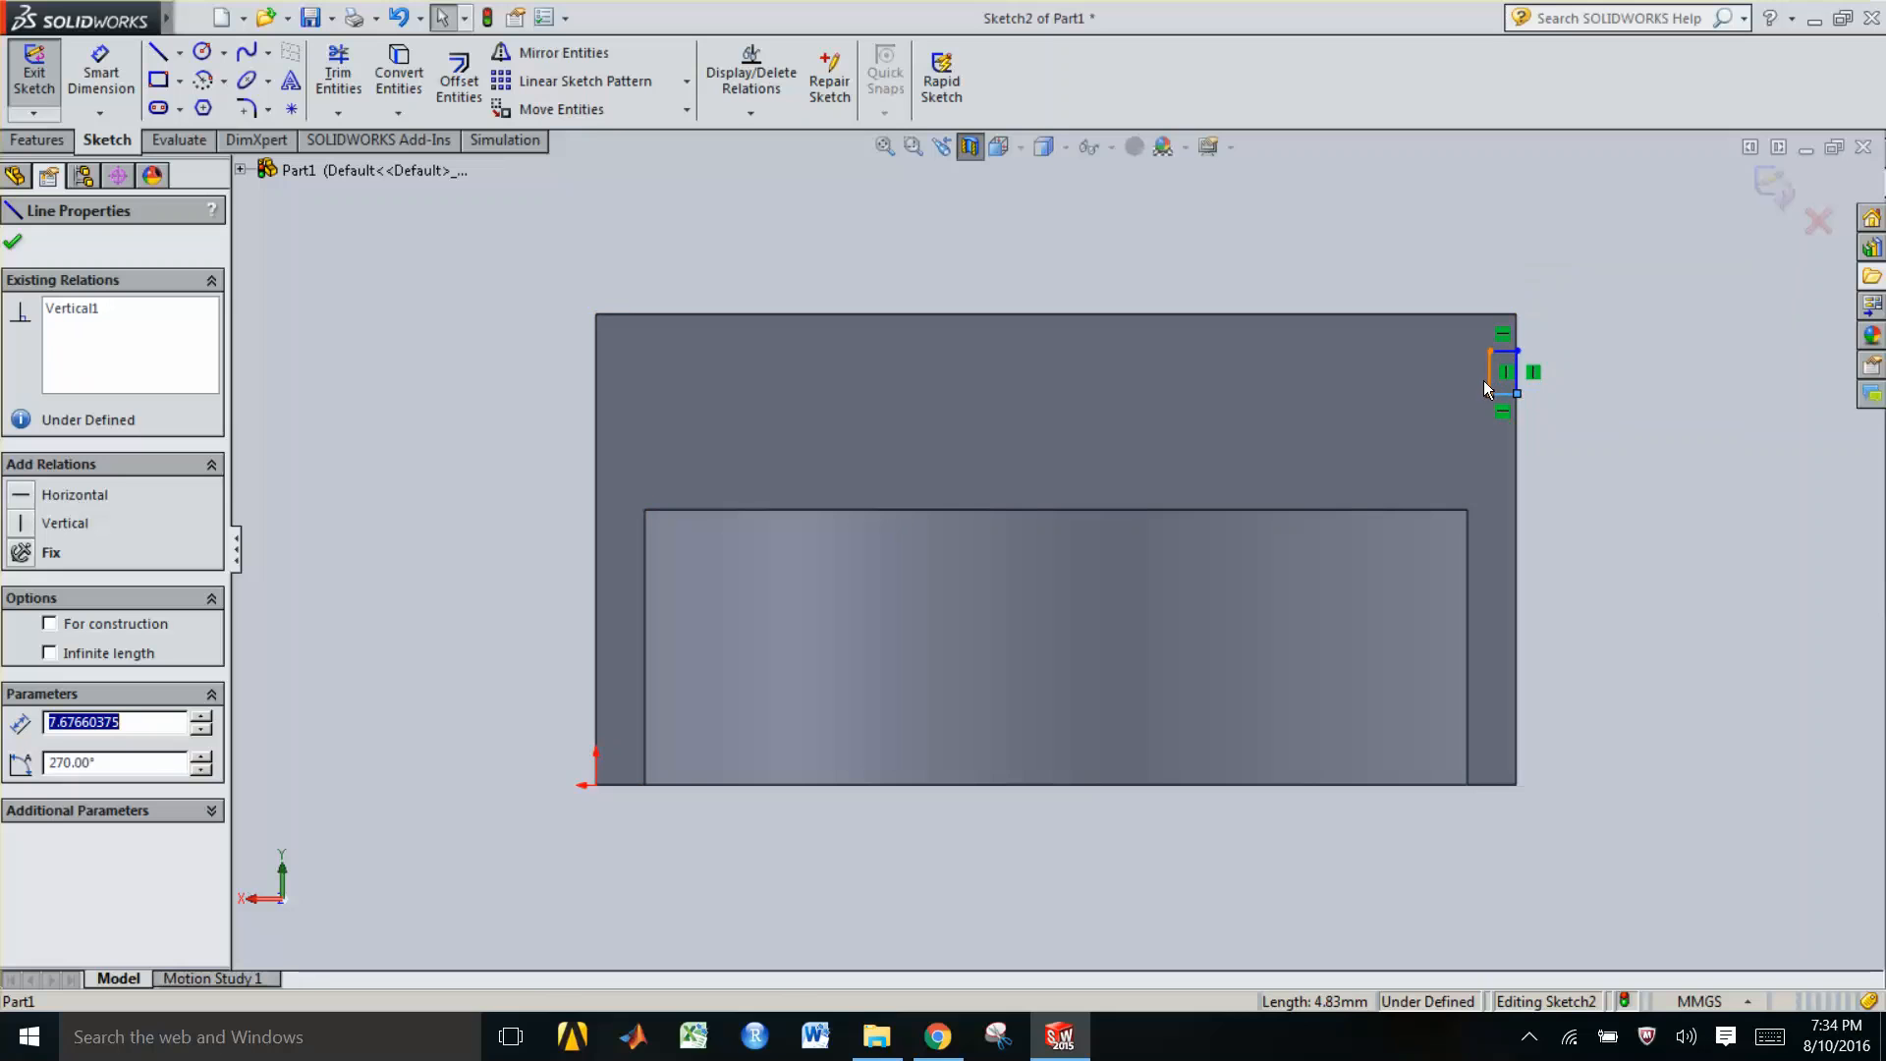
{"action": "left_click_drag", "start_coordinate": [1470, 387], "coordinate": [1469, 385]}
{"action": "left_click", "coordinate": [1465, 375]}
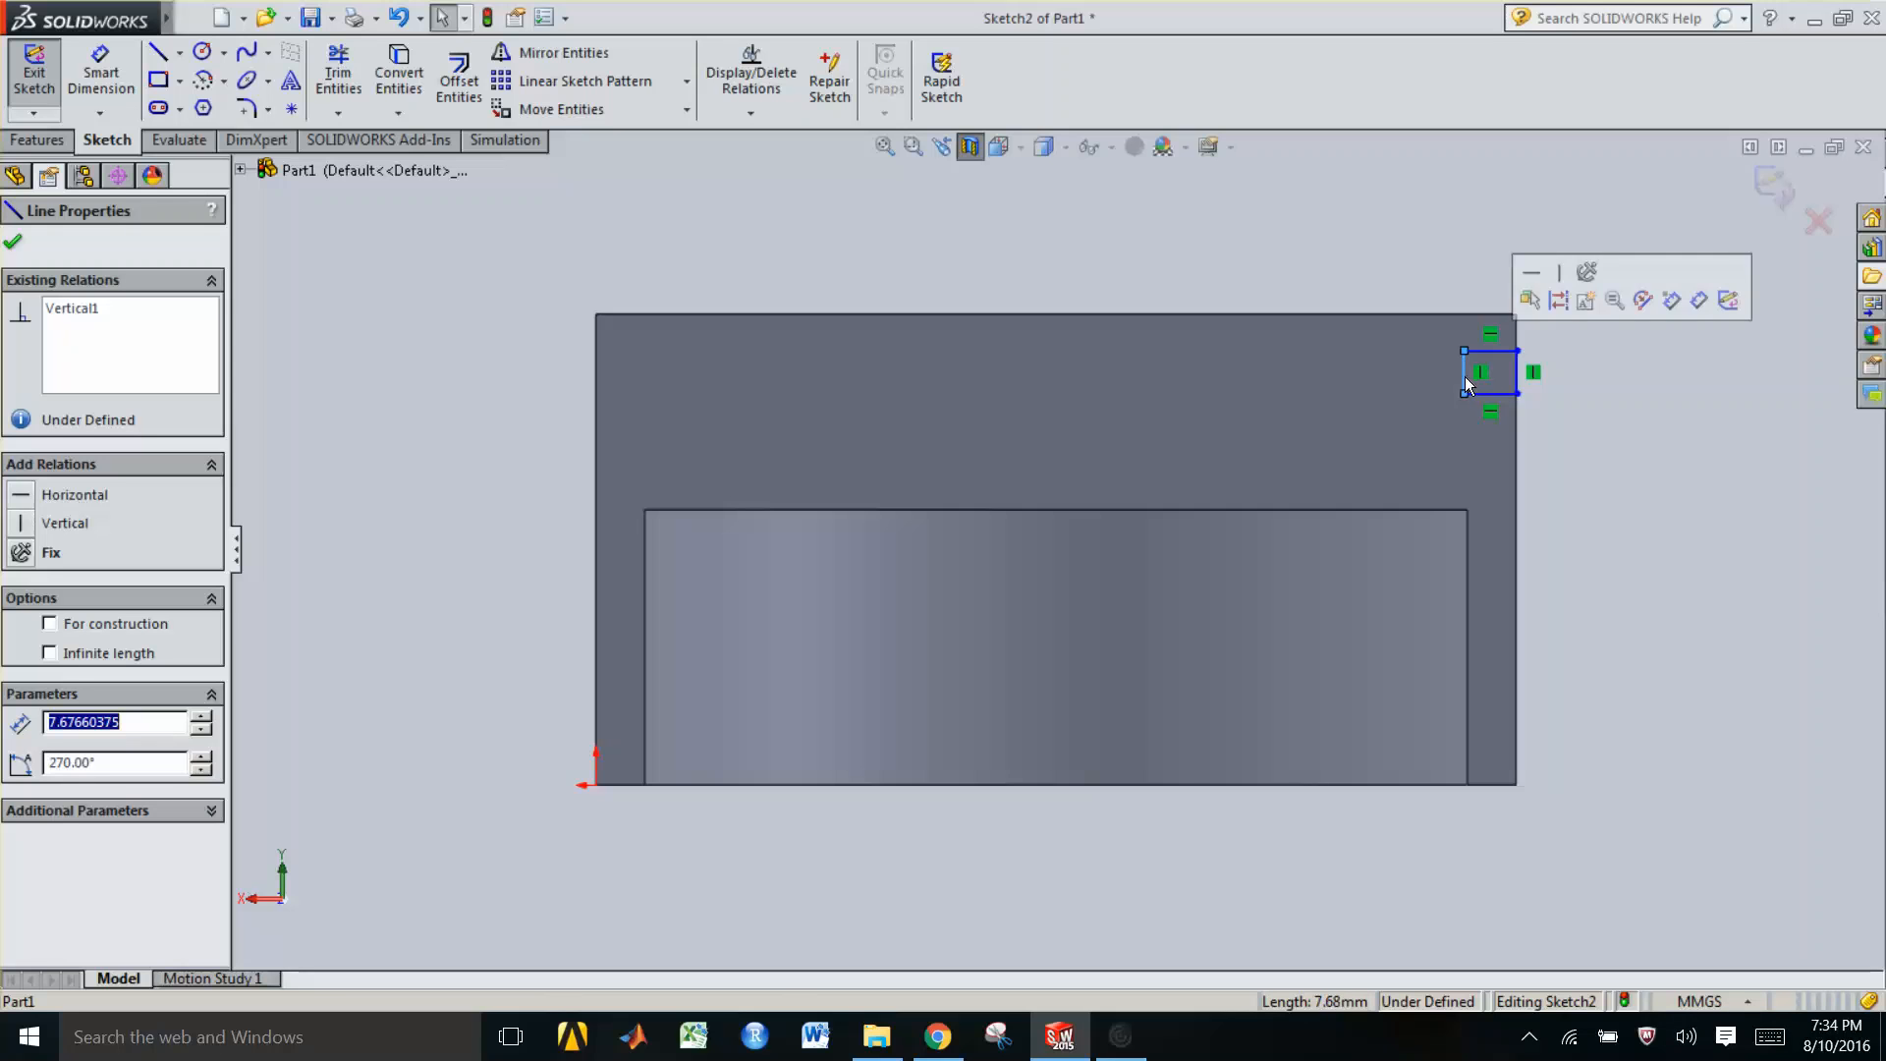
{"action": "left_click", "coordinate": [1487, 394]}
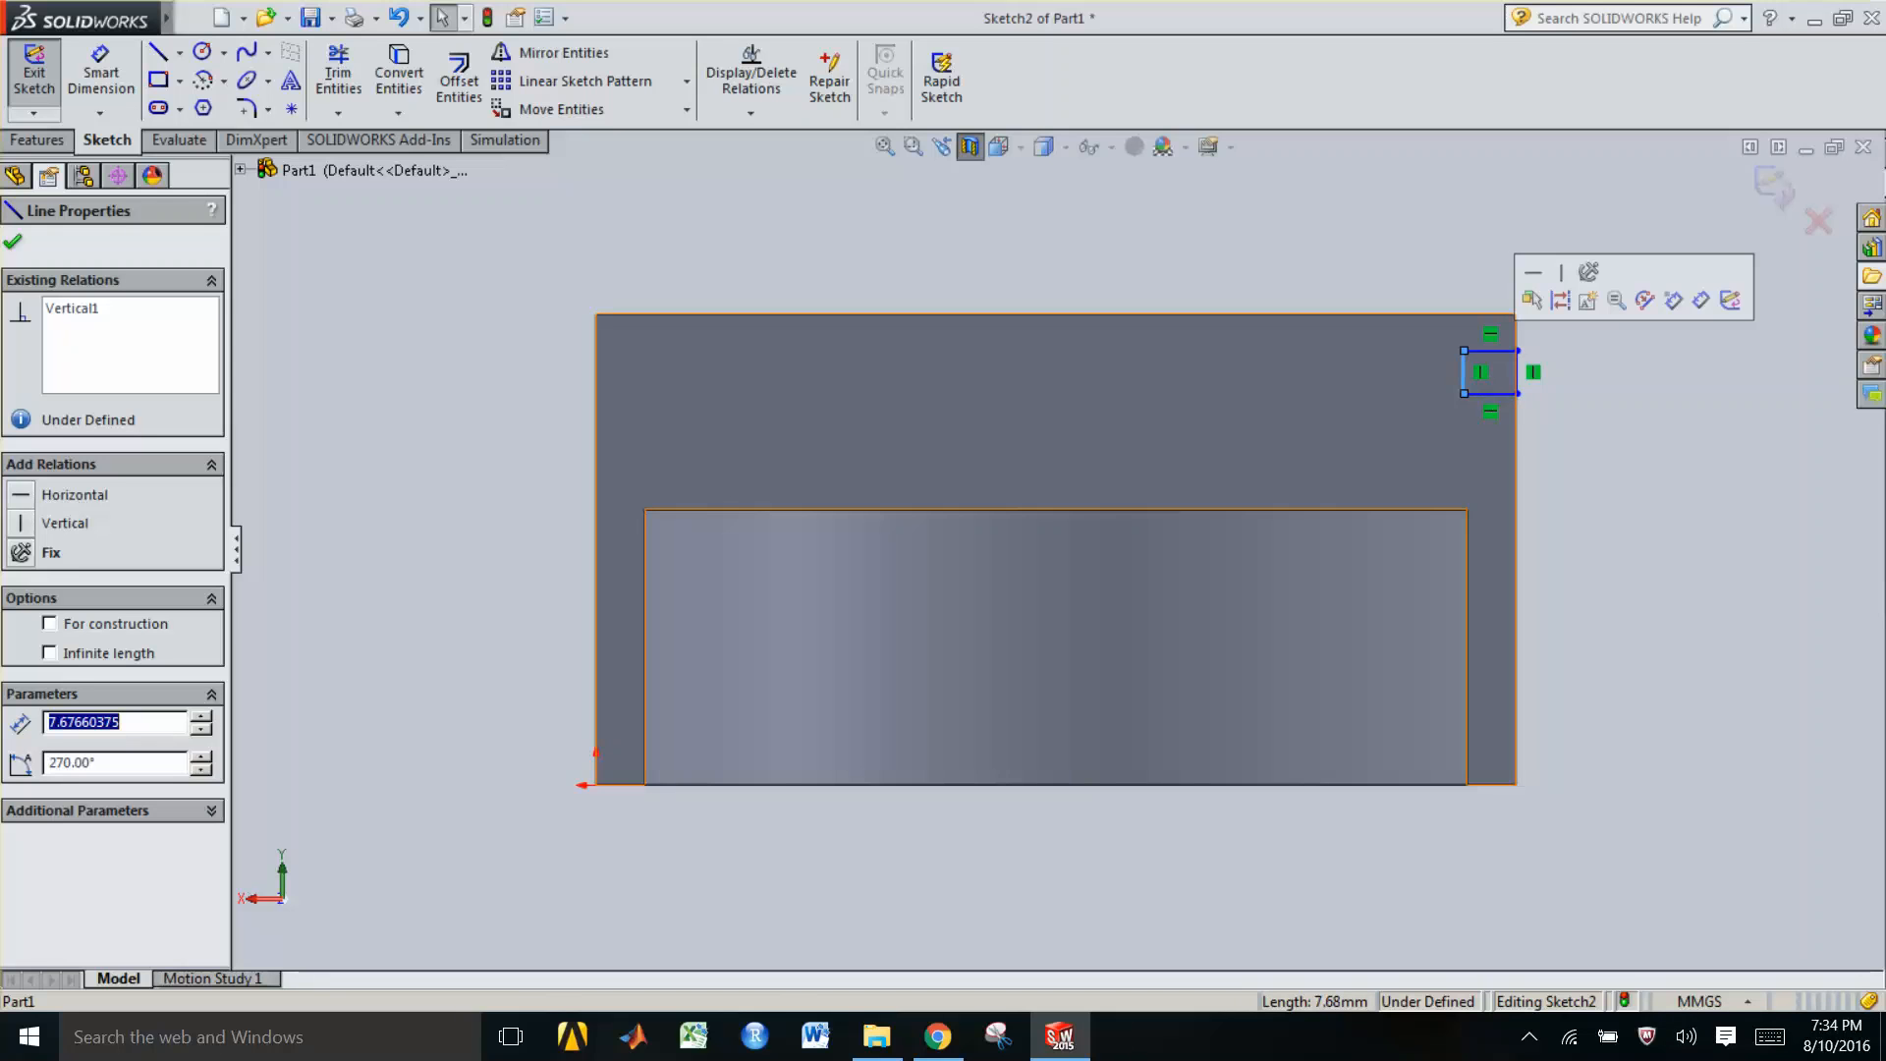
{"action": "left_click", "coordinate": [1497, 397]}
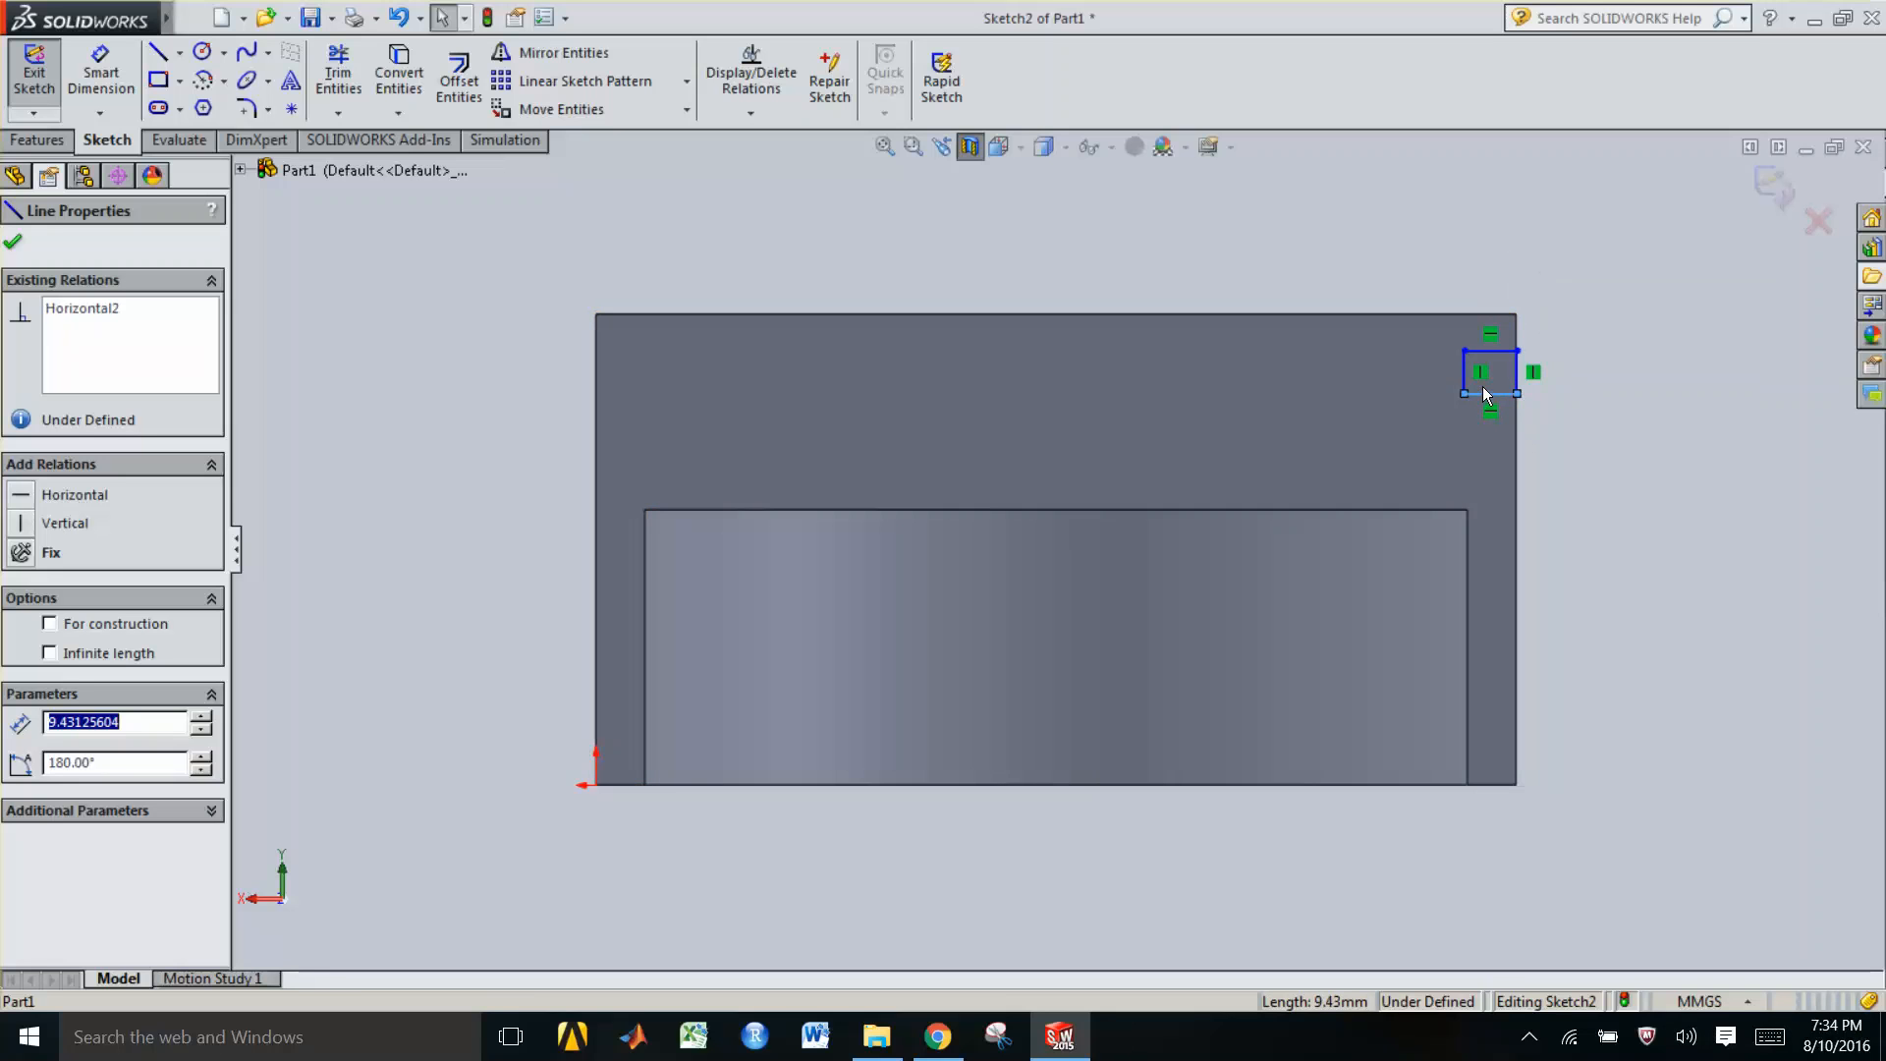
{"action": "left_click_drag", "start_coordinate": [1483, 387], "coordinate": [1492, 369]}
{"action": "left_click", "coordinate": [1493, 370]}
{"action": "mouse_move", "coordinate": [1491, 378]}
{"action": "left_mouse_down"}
{"action": "mouse_move", "coordinate": [1485, 403]}
{"action": "mouse_move", "coordinate": [1489, 380]}
{"action": "left_mouse_up"}
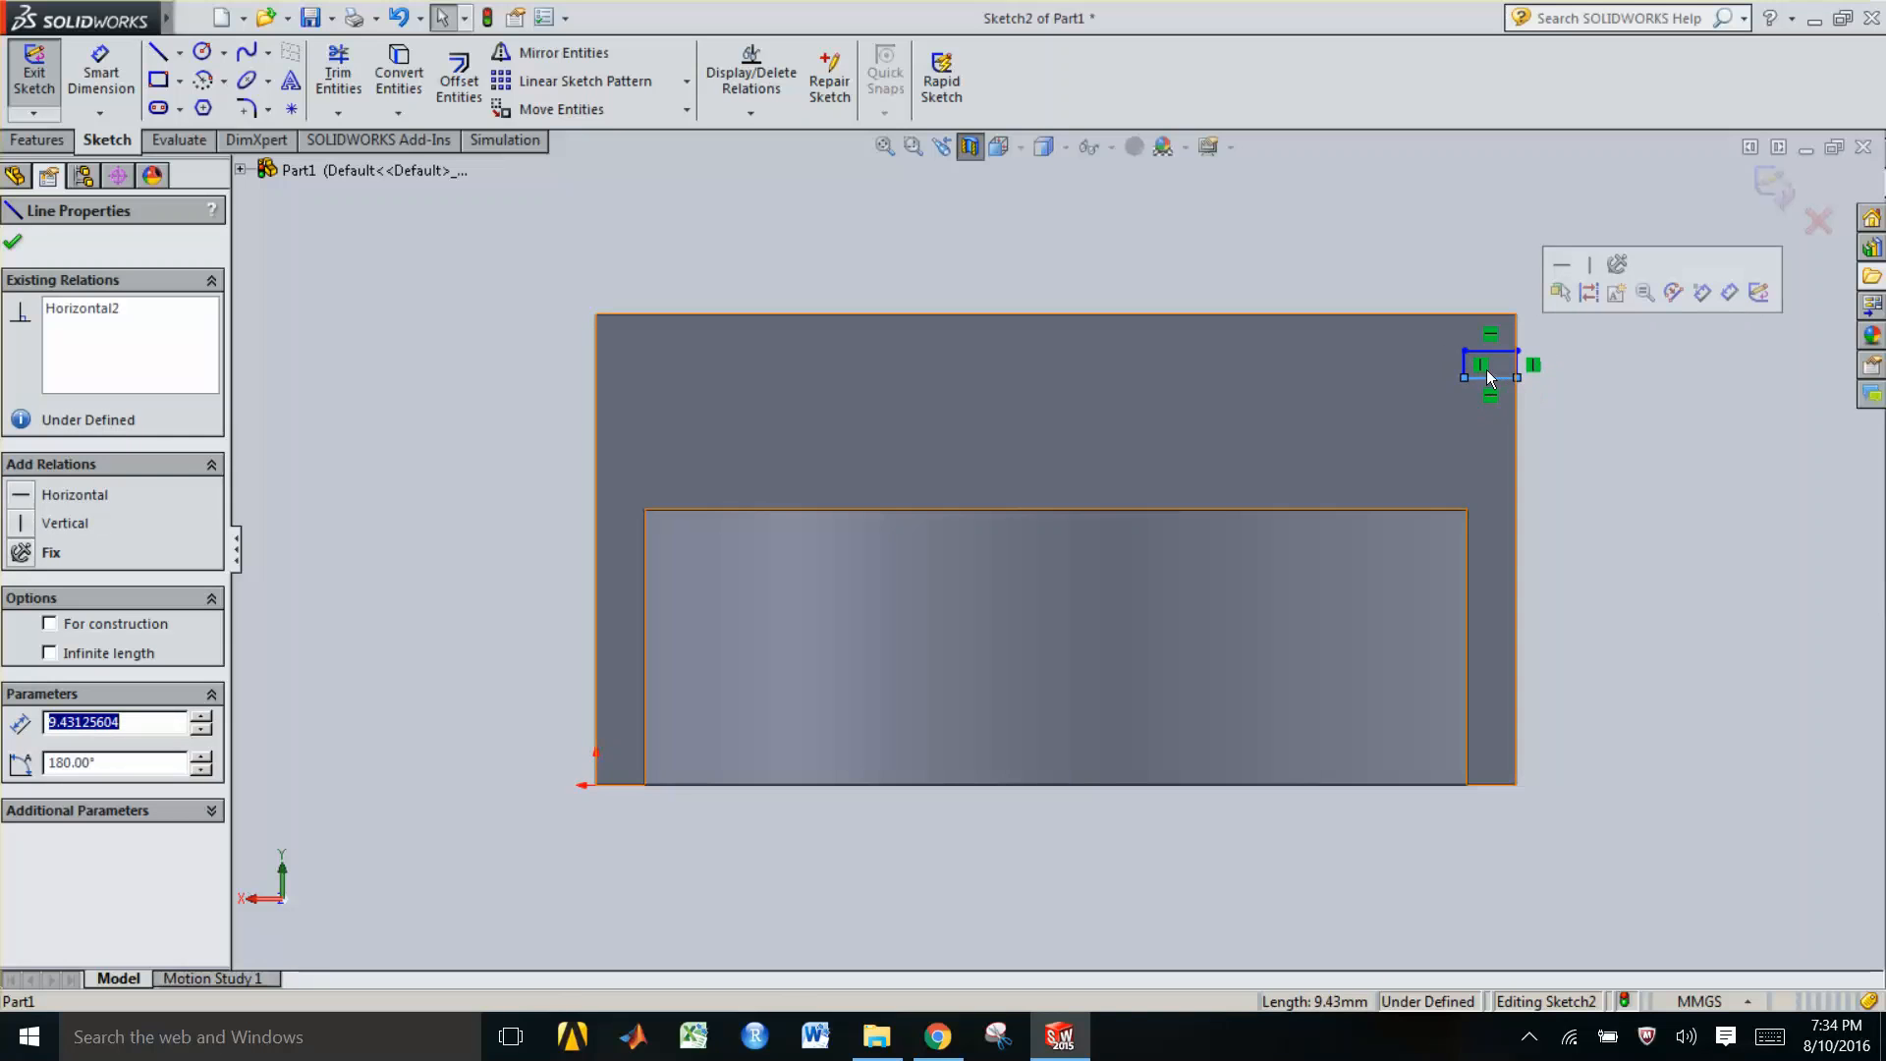
{"action": "left_click", "coordinate": [1585, 407]}
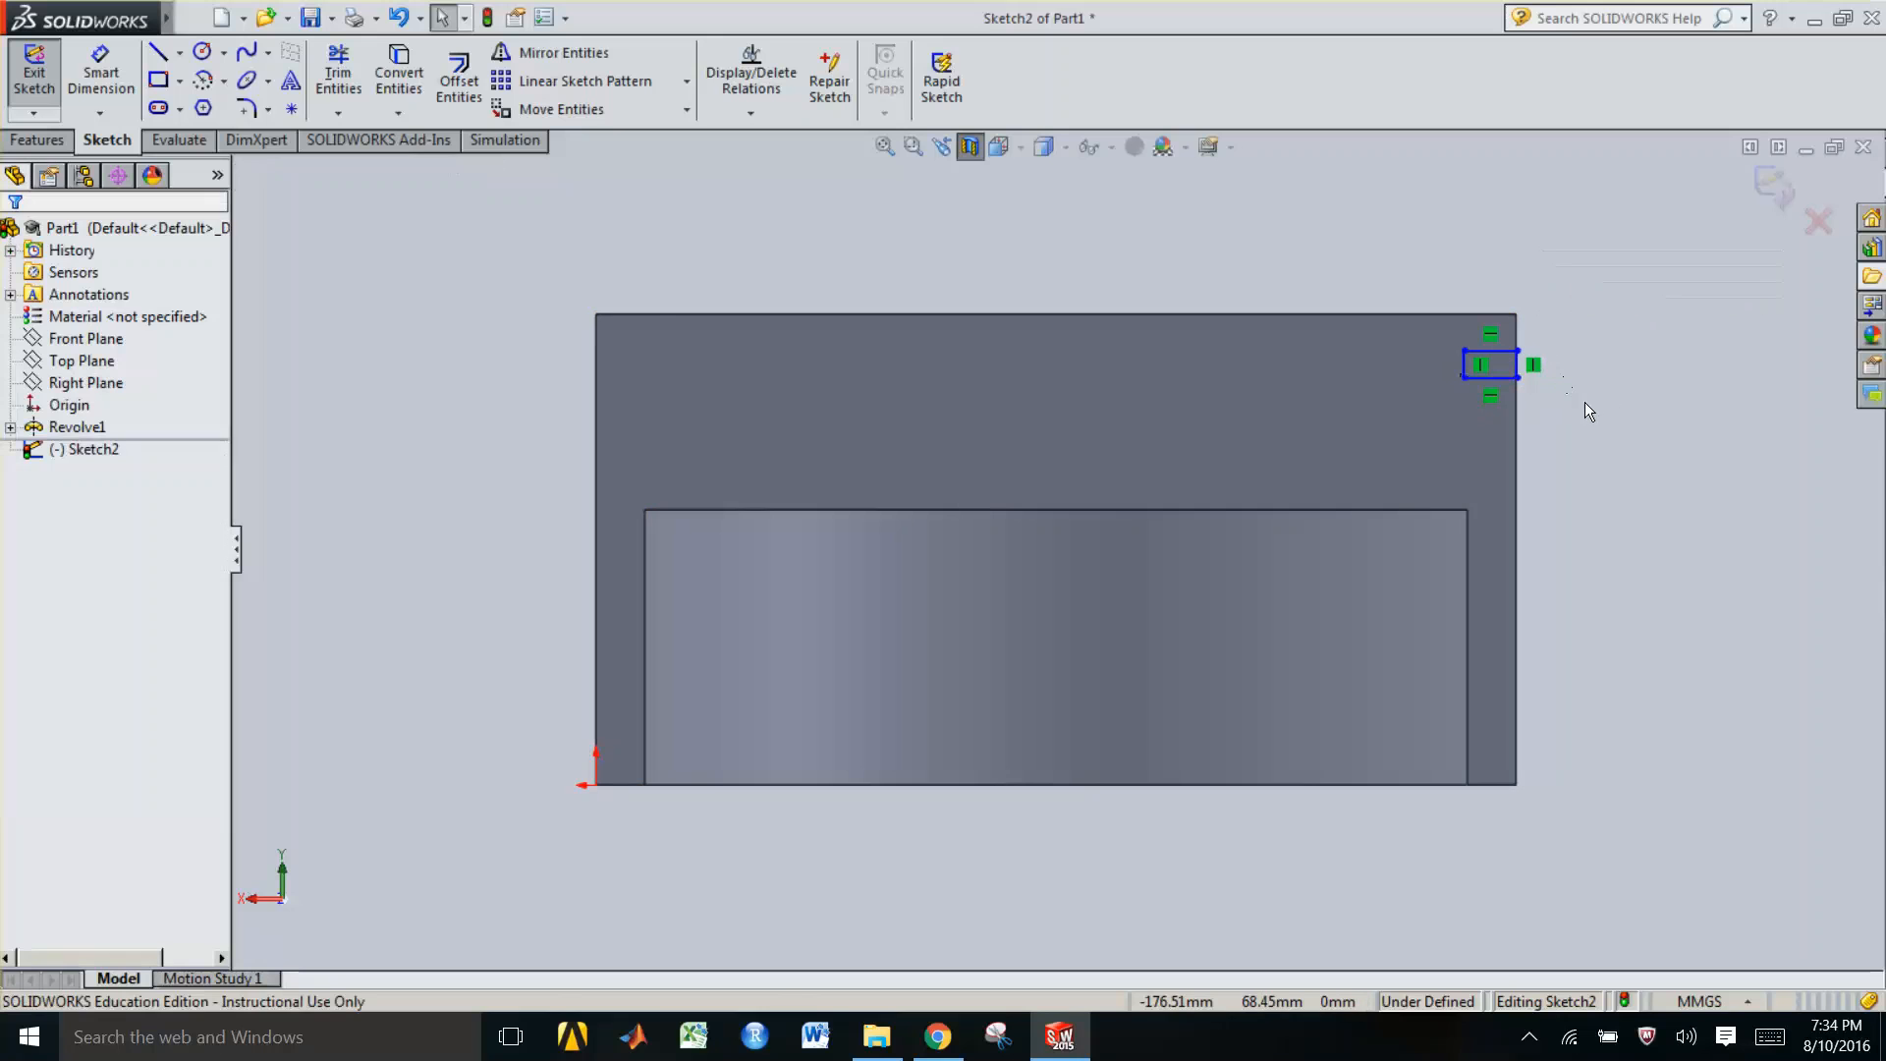
Dimension the small rectangle's top edge width and its left edge height with Smart Dimension
{"action": "left_click", "coordinate": [103, 71]}
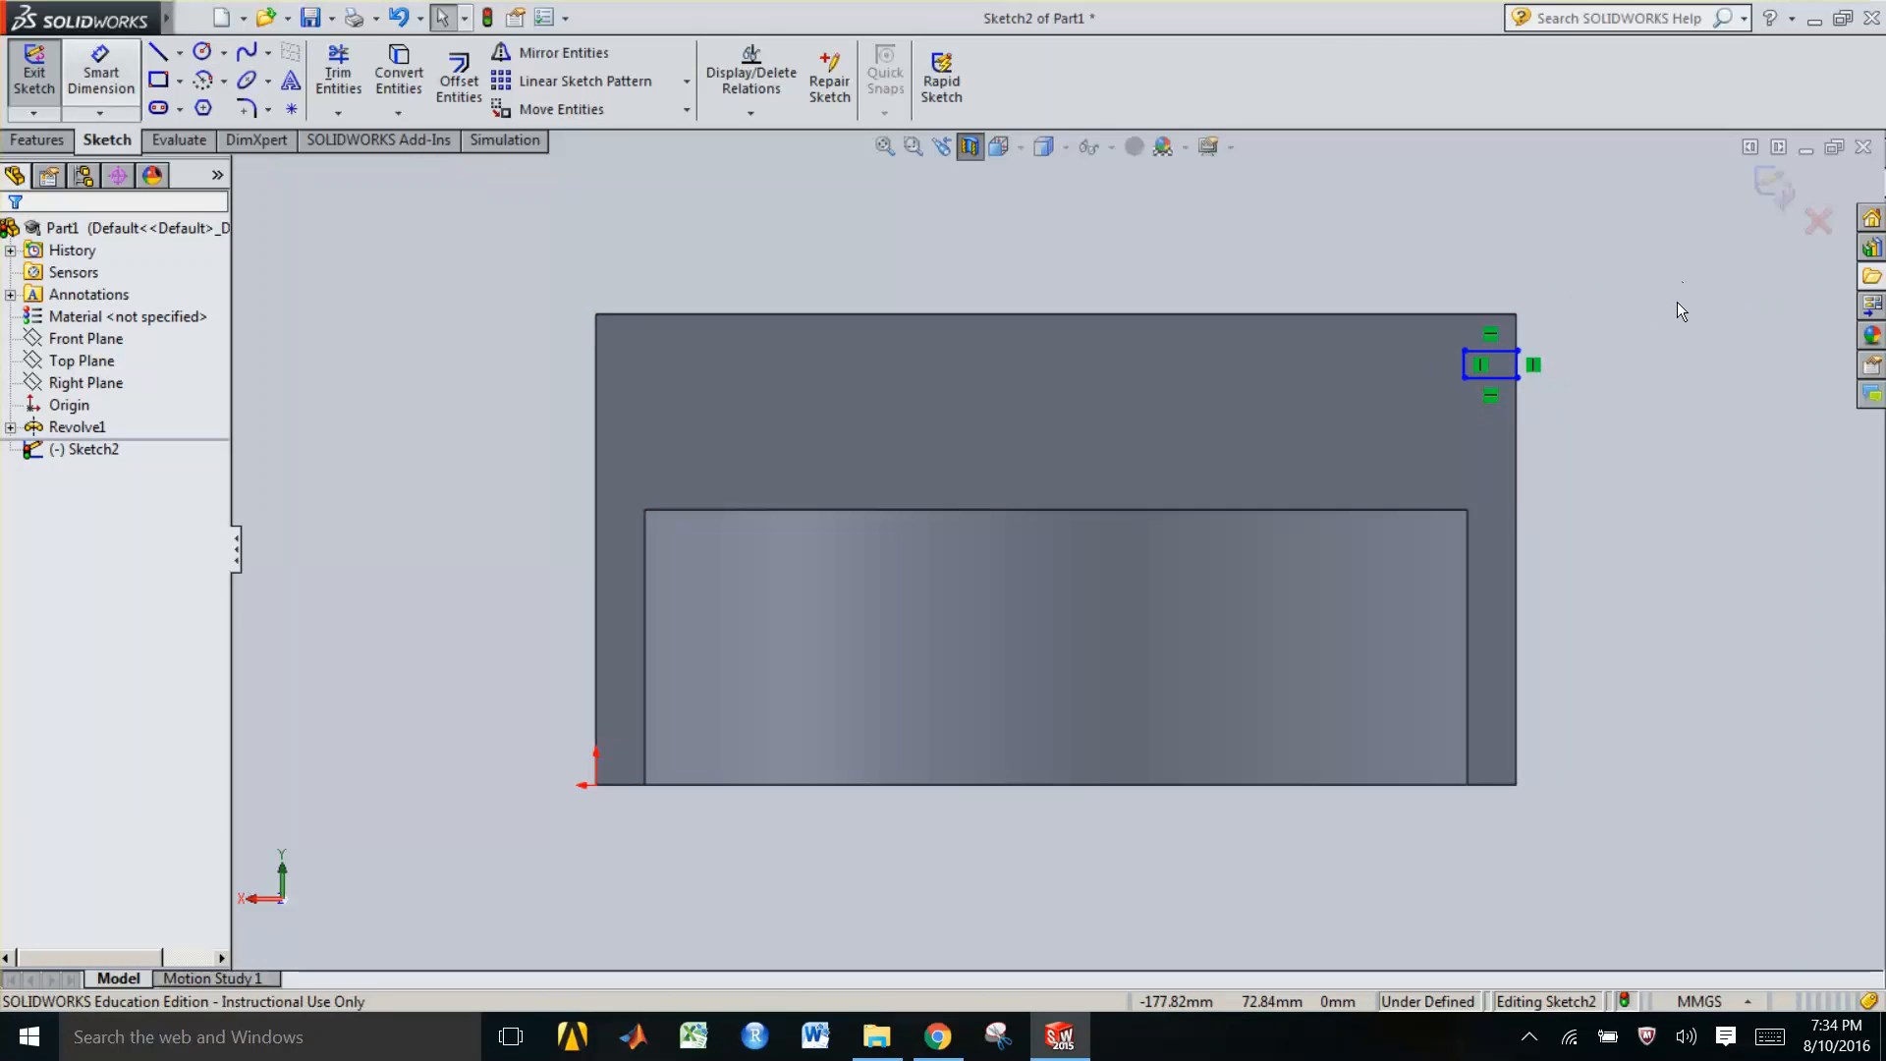
{"action": "left_click", "coordinate": [1492, 351]}
{"action": "left_click", "coordinate": [1505, 251]}
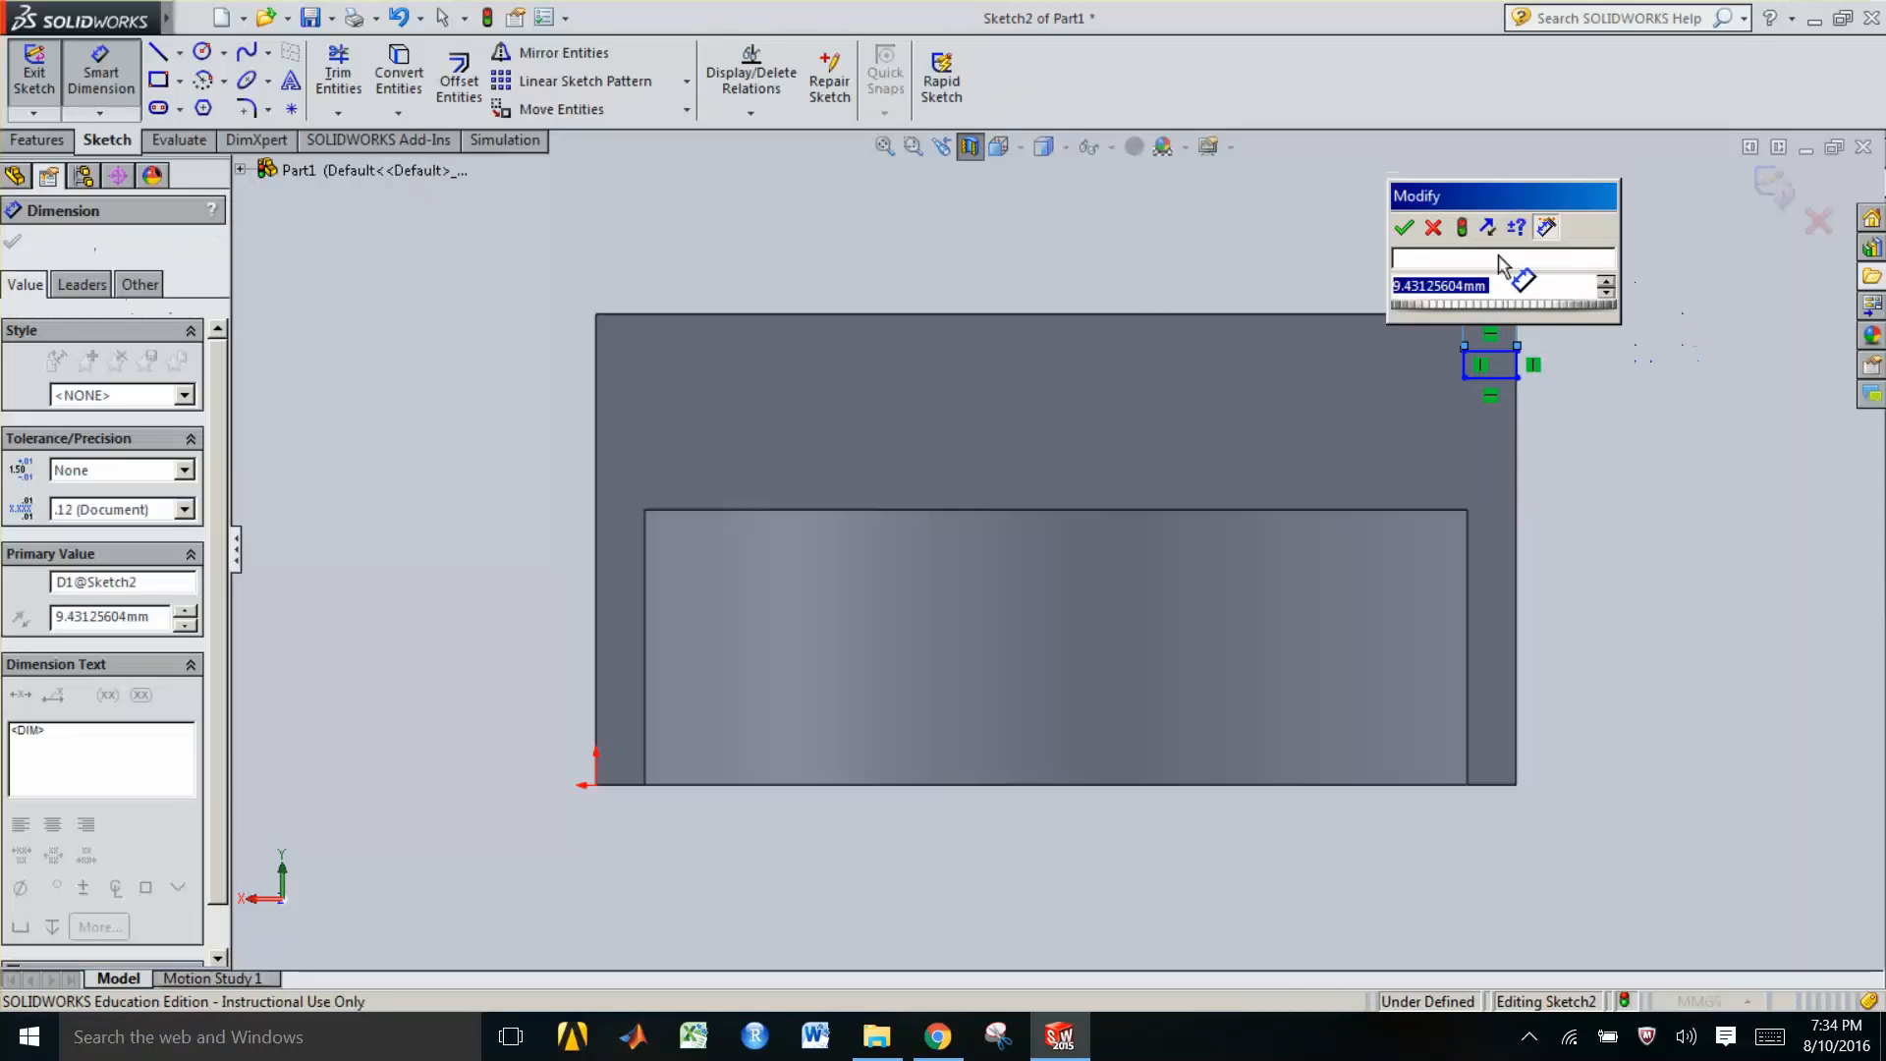
{"action": "key", "text": "Return"}
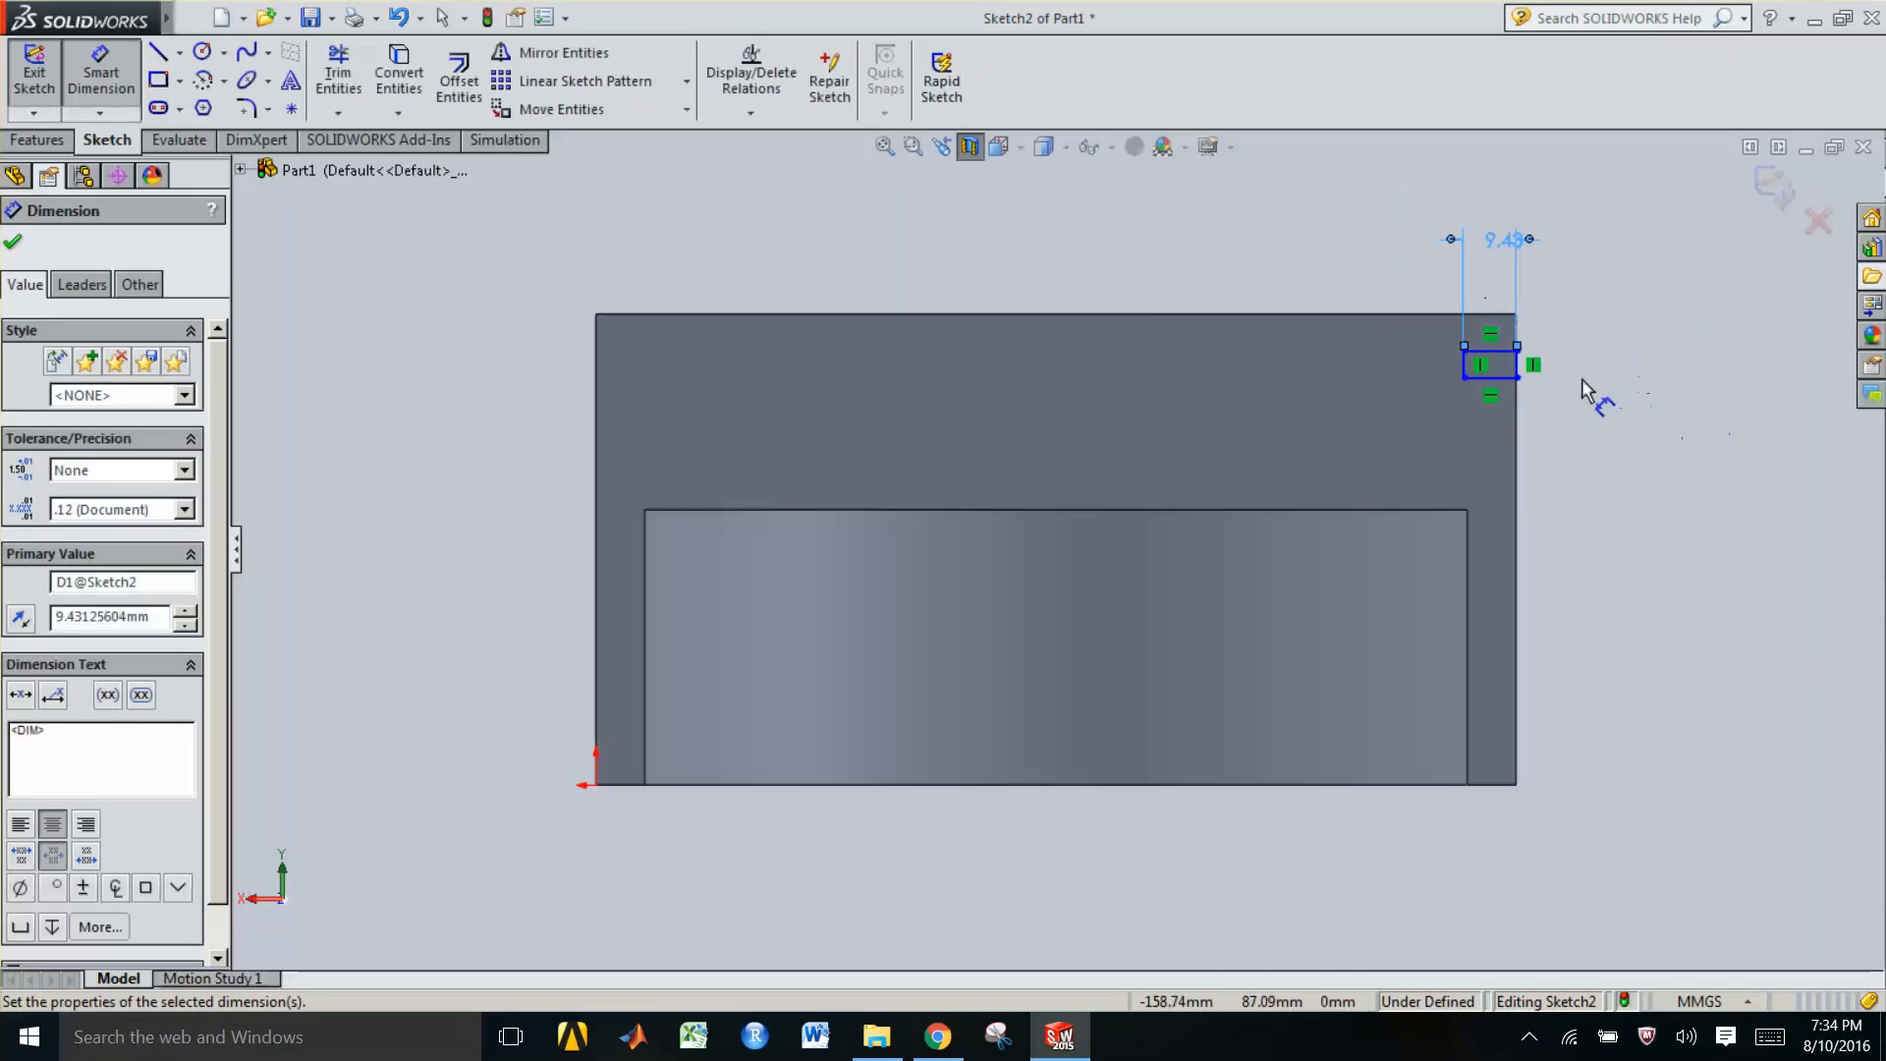
{"action": "left_click", "coordinate": [1464, 366]}
{"action": "left_click", "coordinate": [1406, 365]}
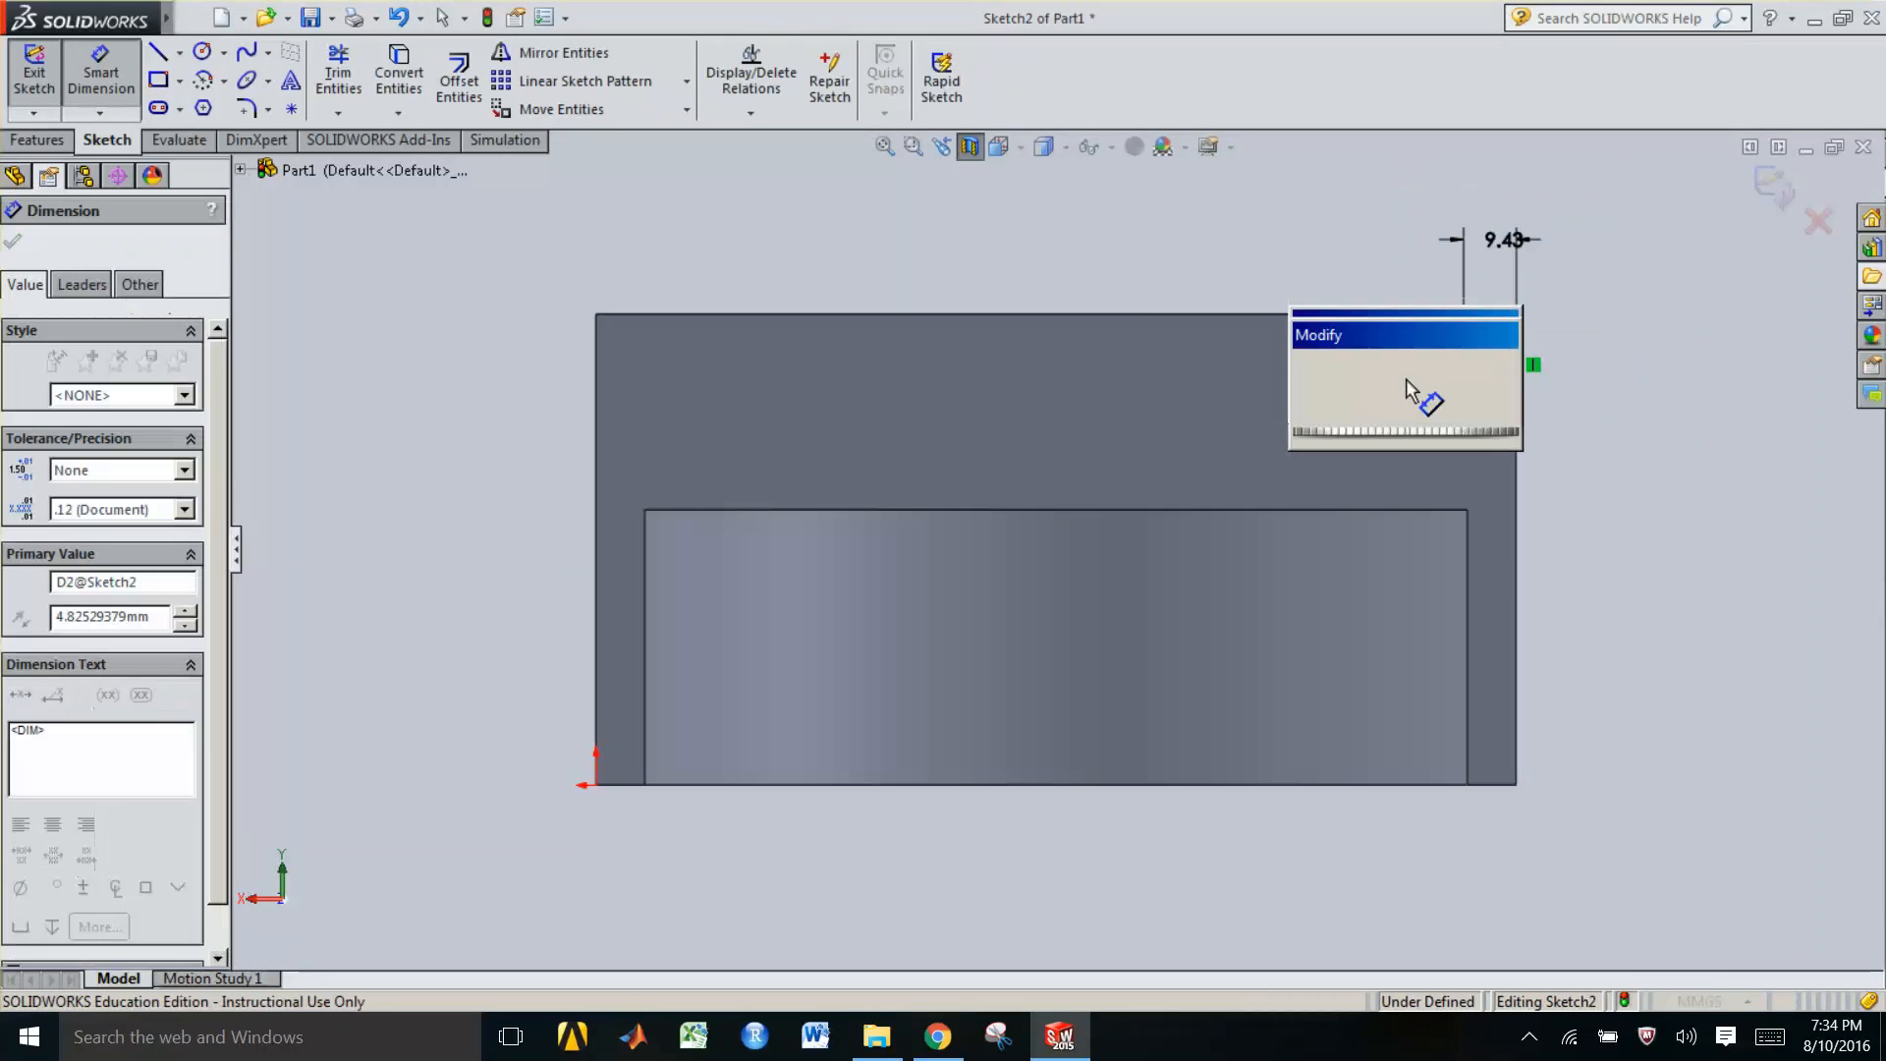
{"action": "key", "text": "Return"}
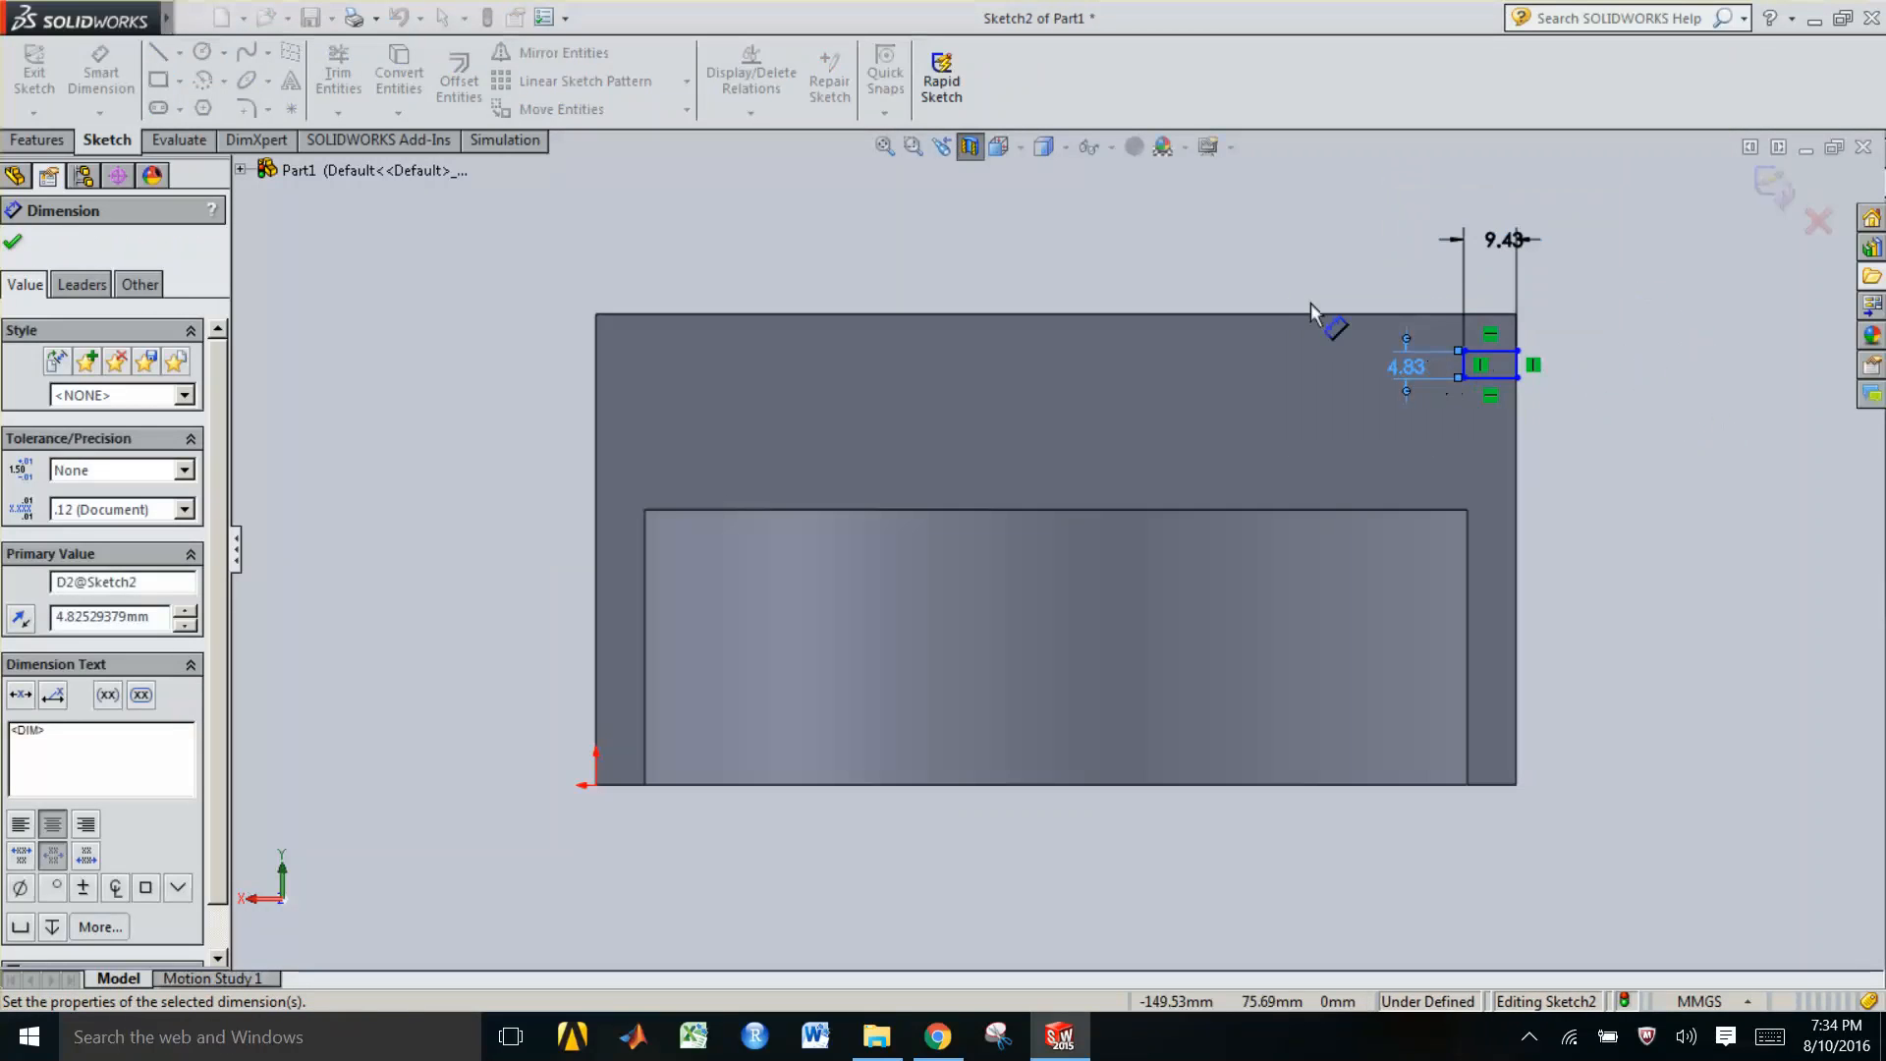
{"action": "left_click", "coordinate": [1464, 352]}
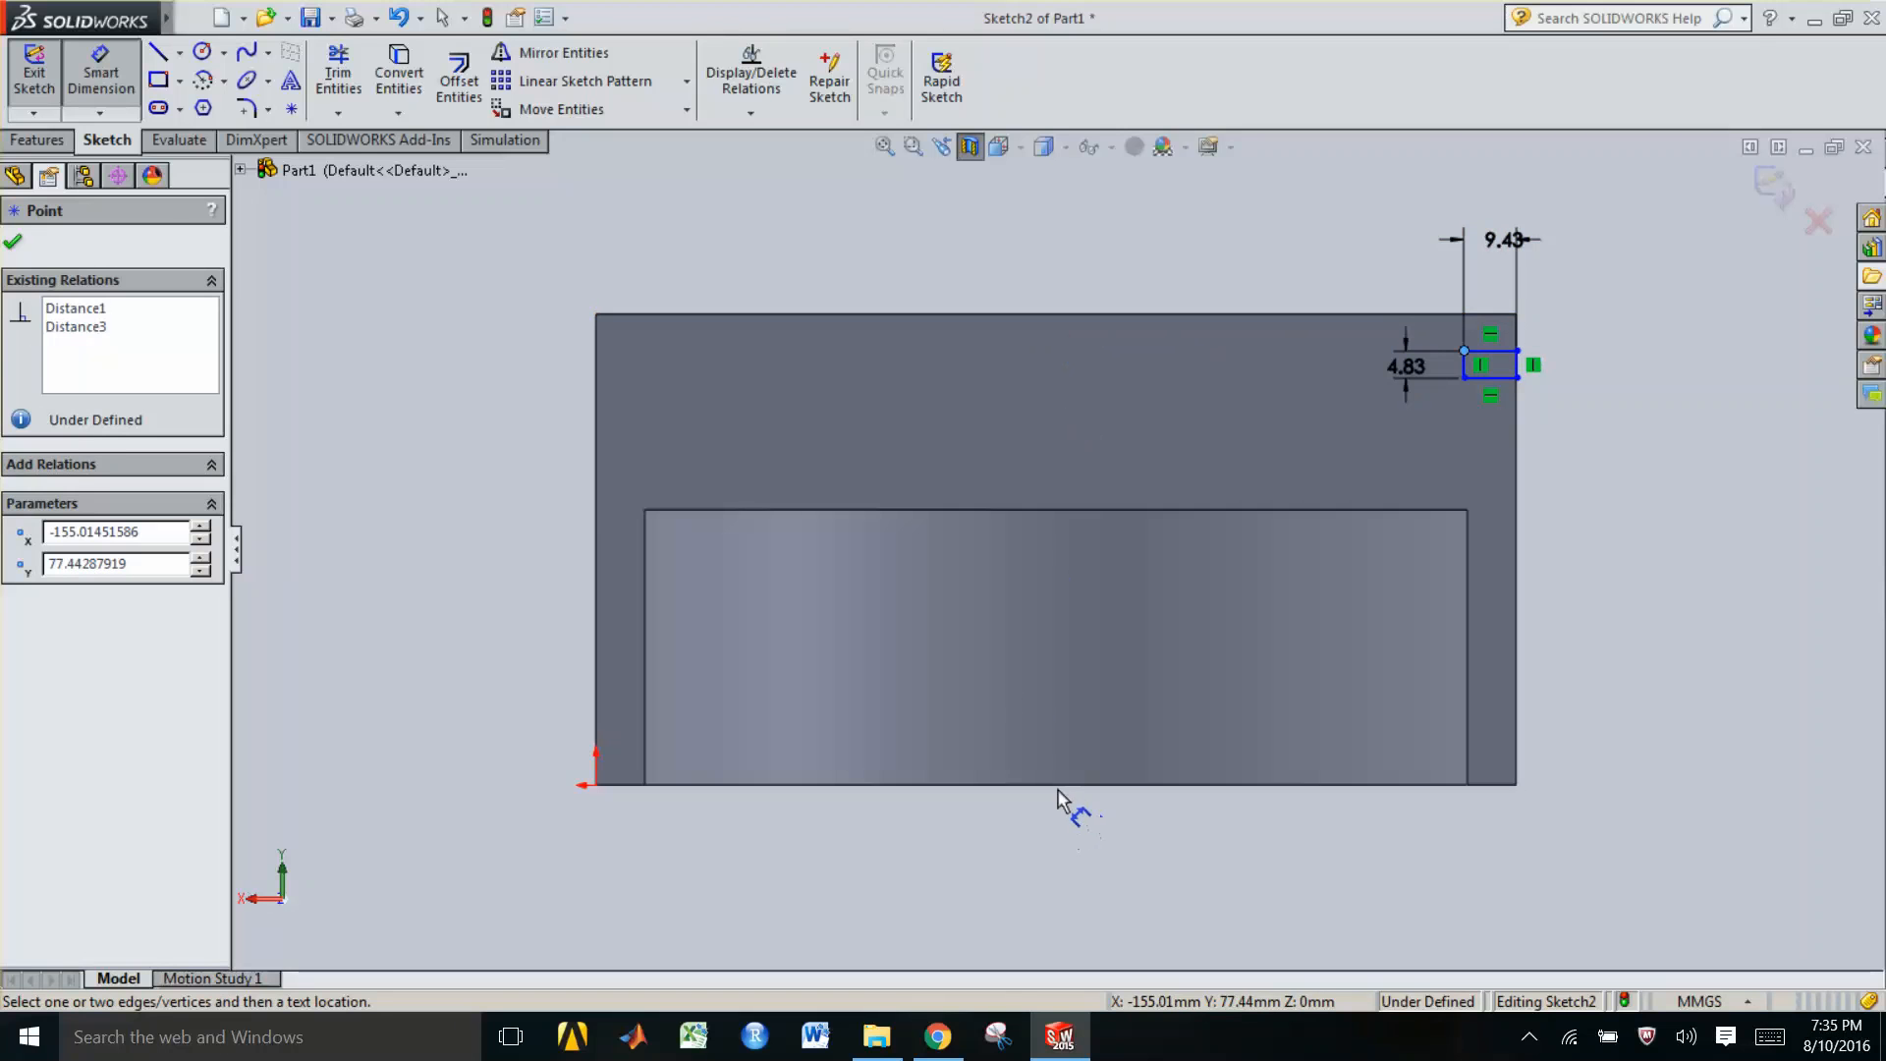
{"action": "left_click", "coordinate": [1070, 708]}
{"action": "key", "text": "Escape"}
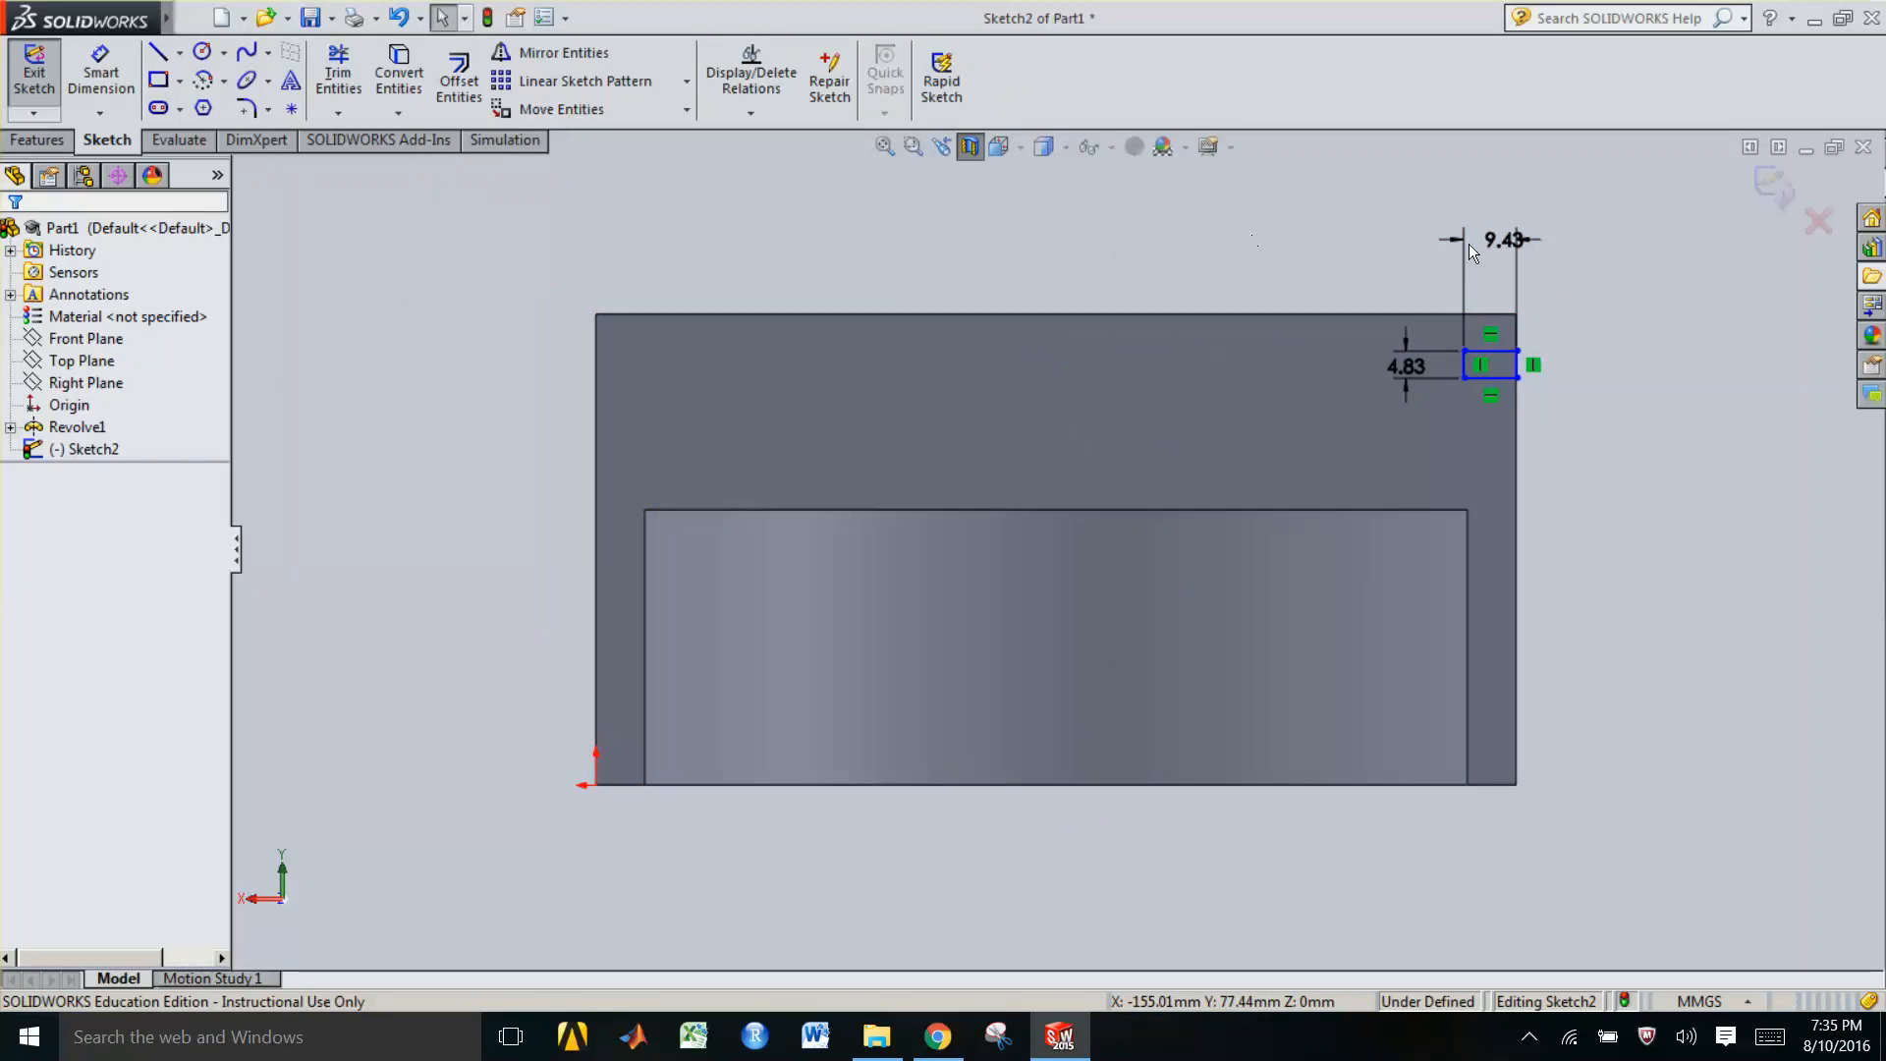
{"action": "left_click", "coordinate": [160, 53]}
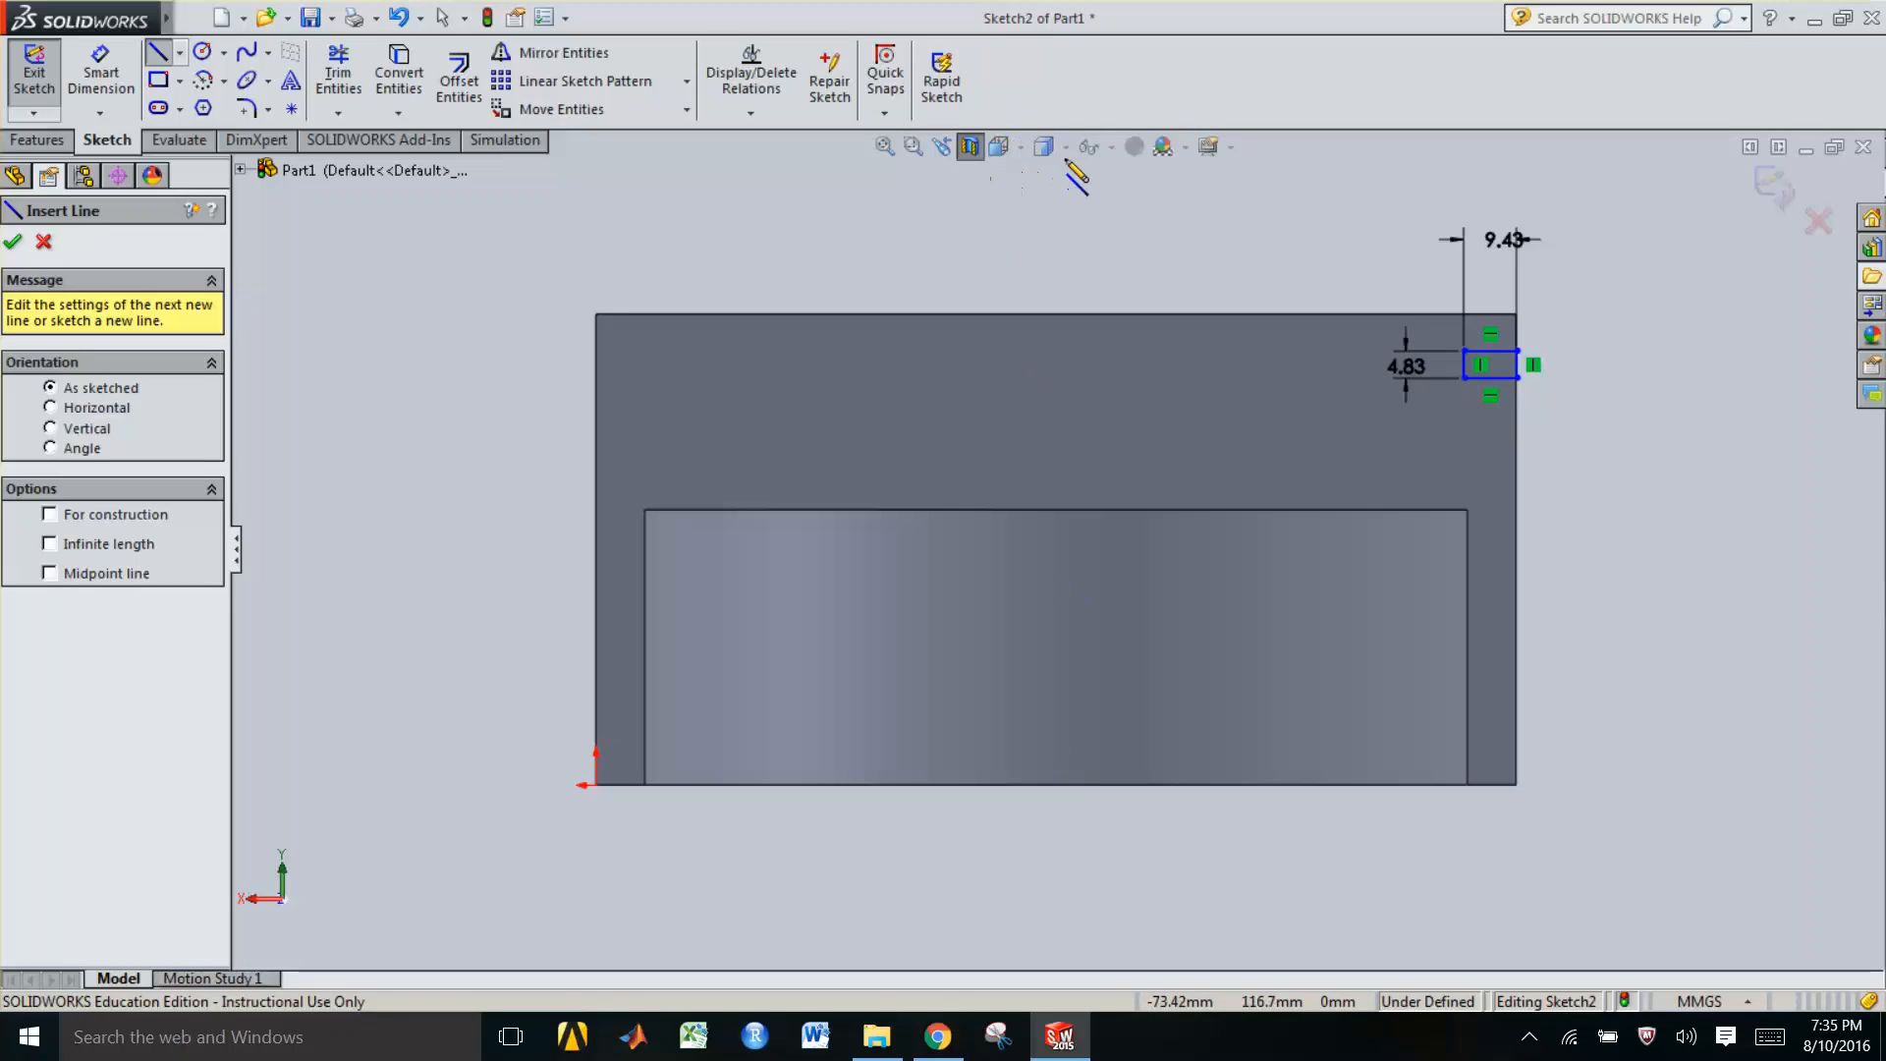
{"action": "key", "text": "Escape"}
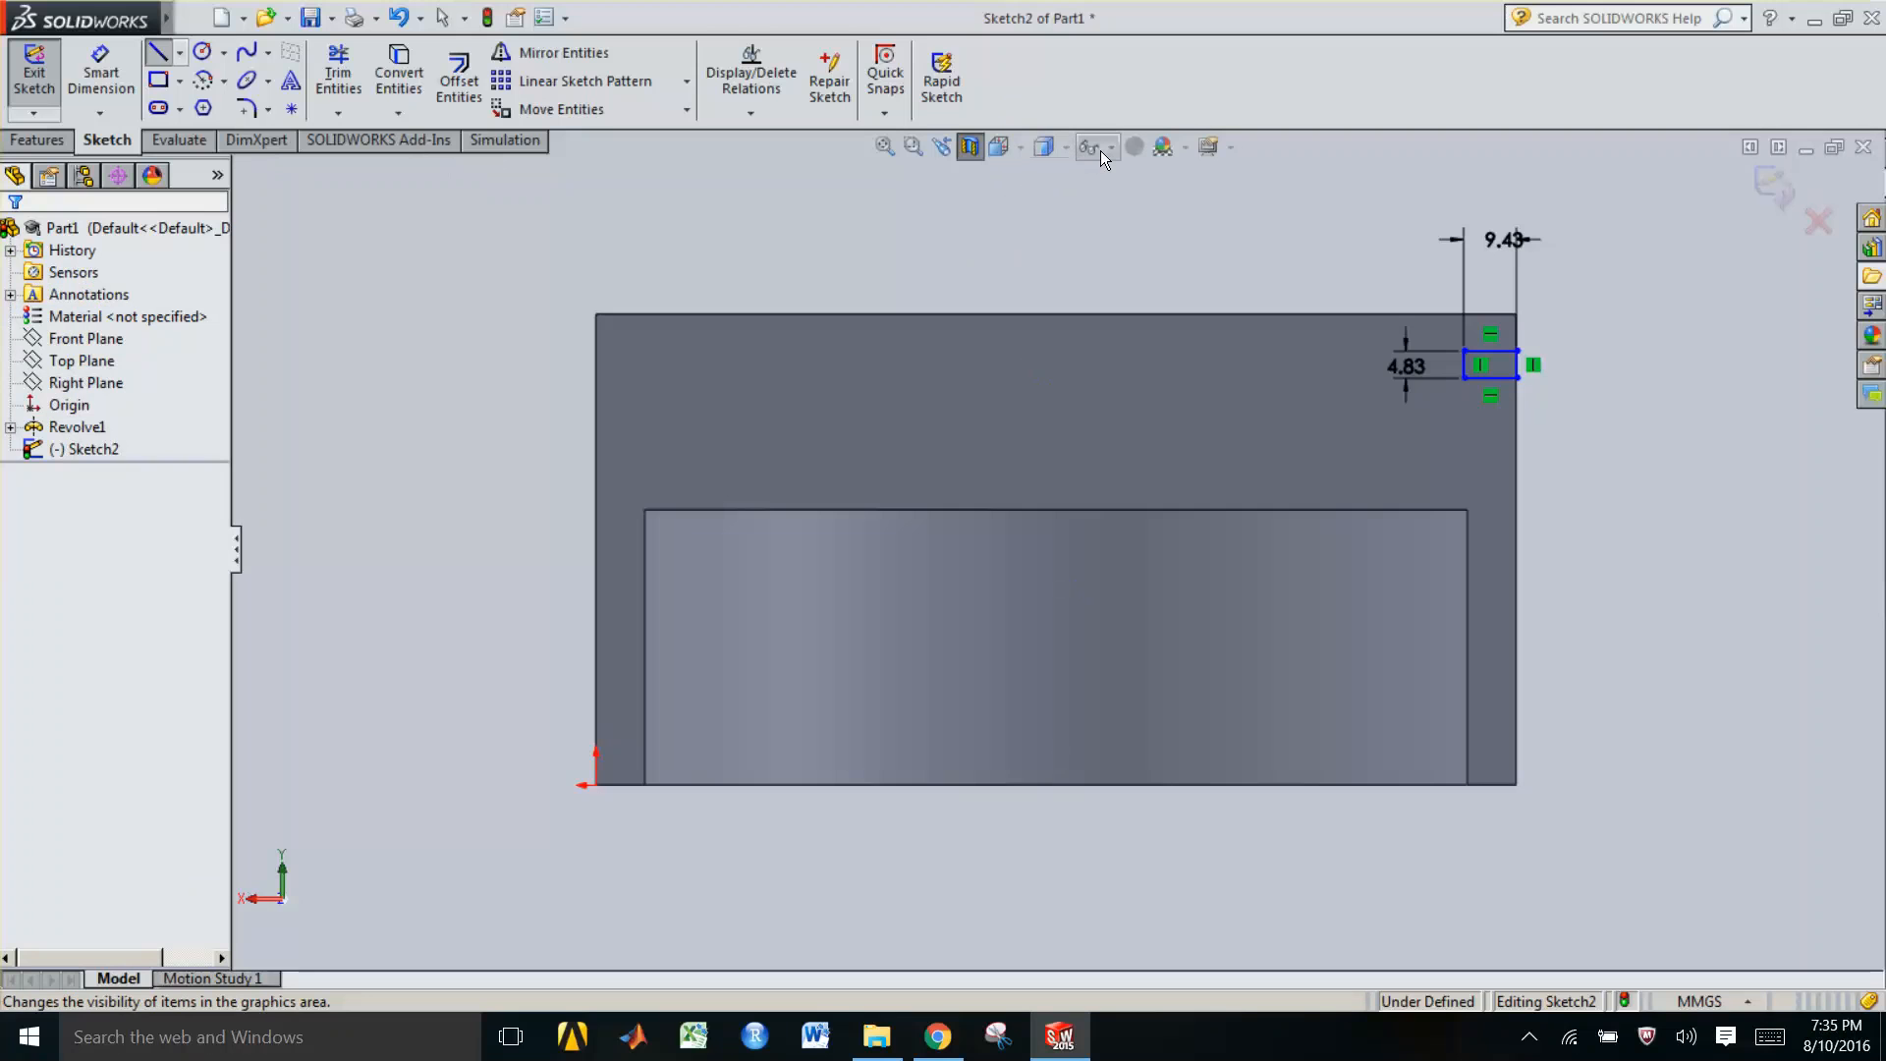
{"action": "left_click", "coordinate": [1100, 150]}
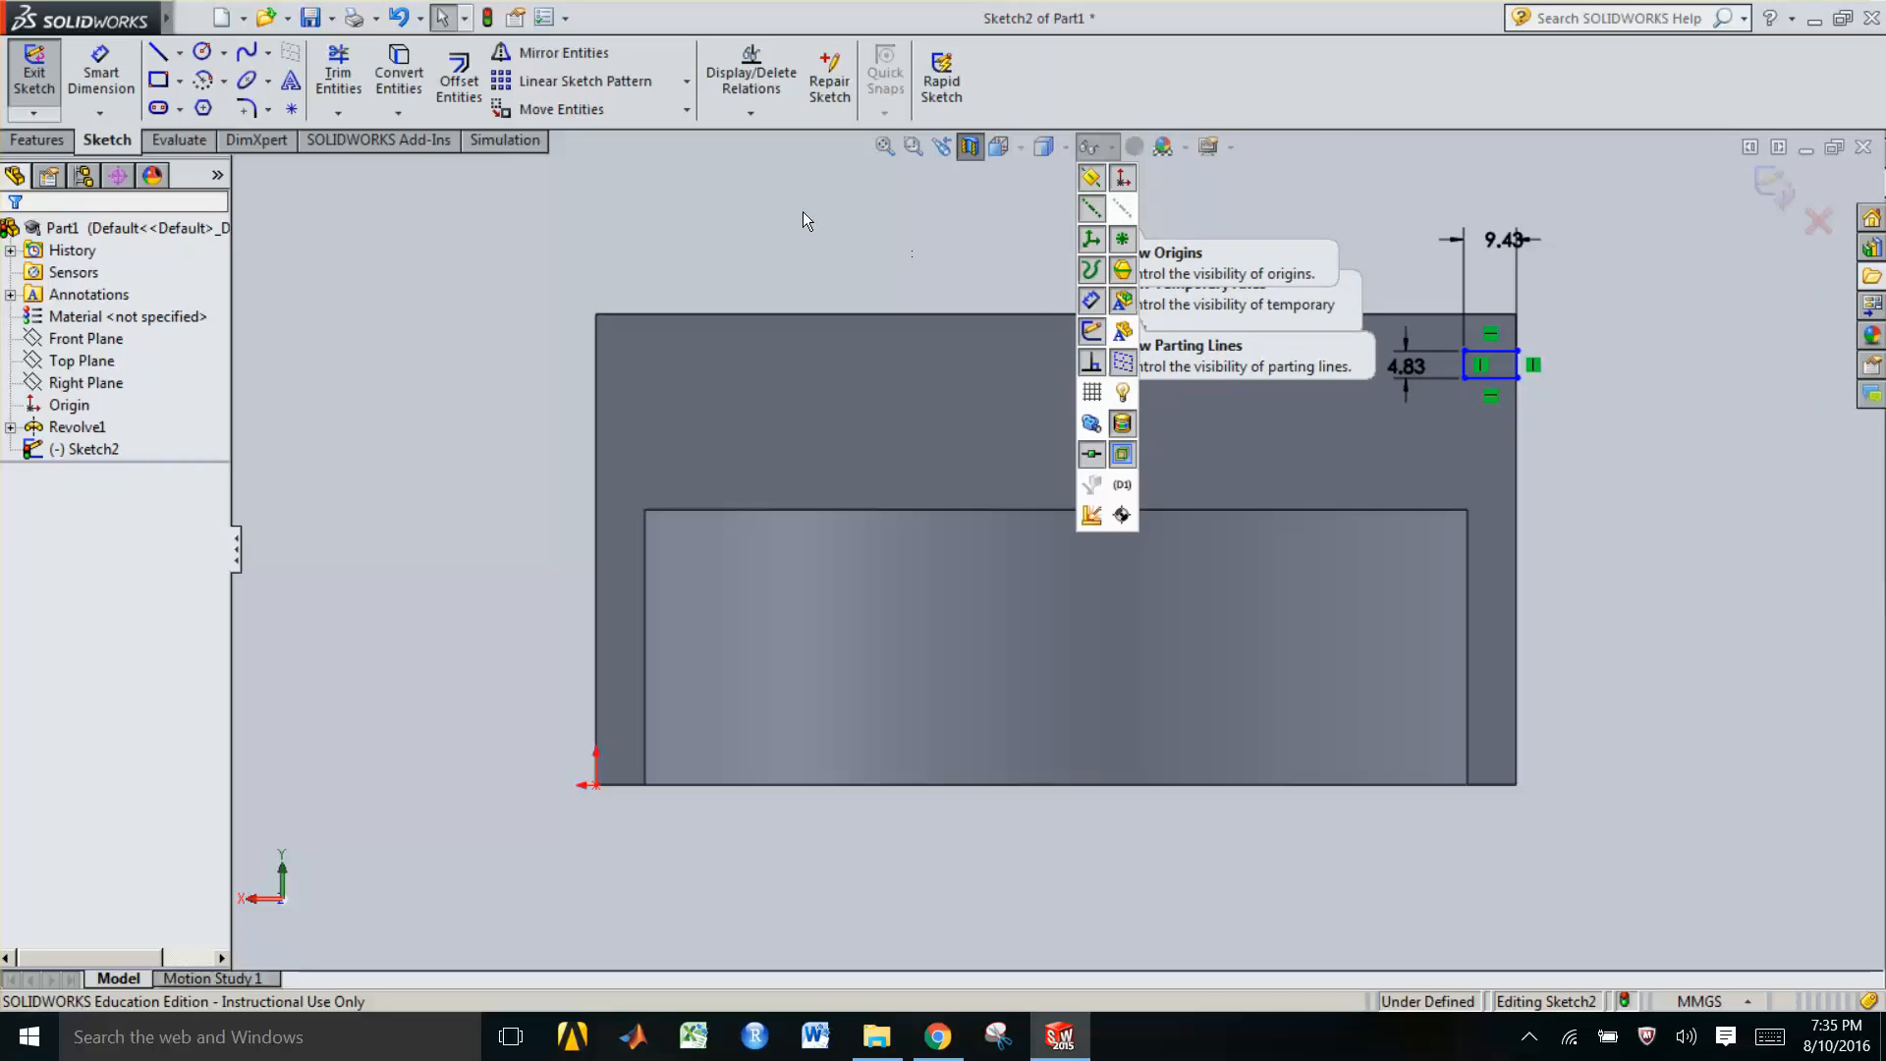
Draw a vertical line about 28.5 mm long upward from the middle of the part's bottom edge
{"action": "left_click", "coordinate": [157, 52]}
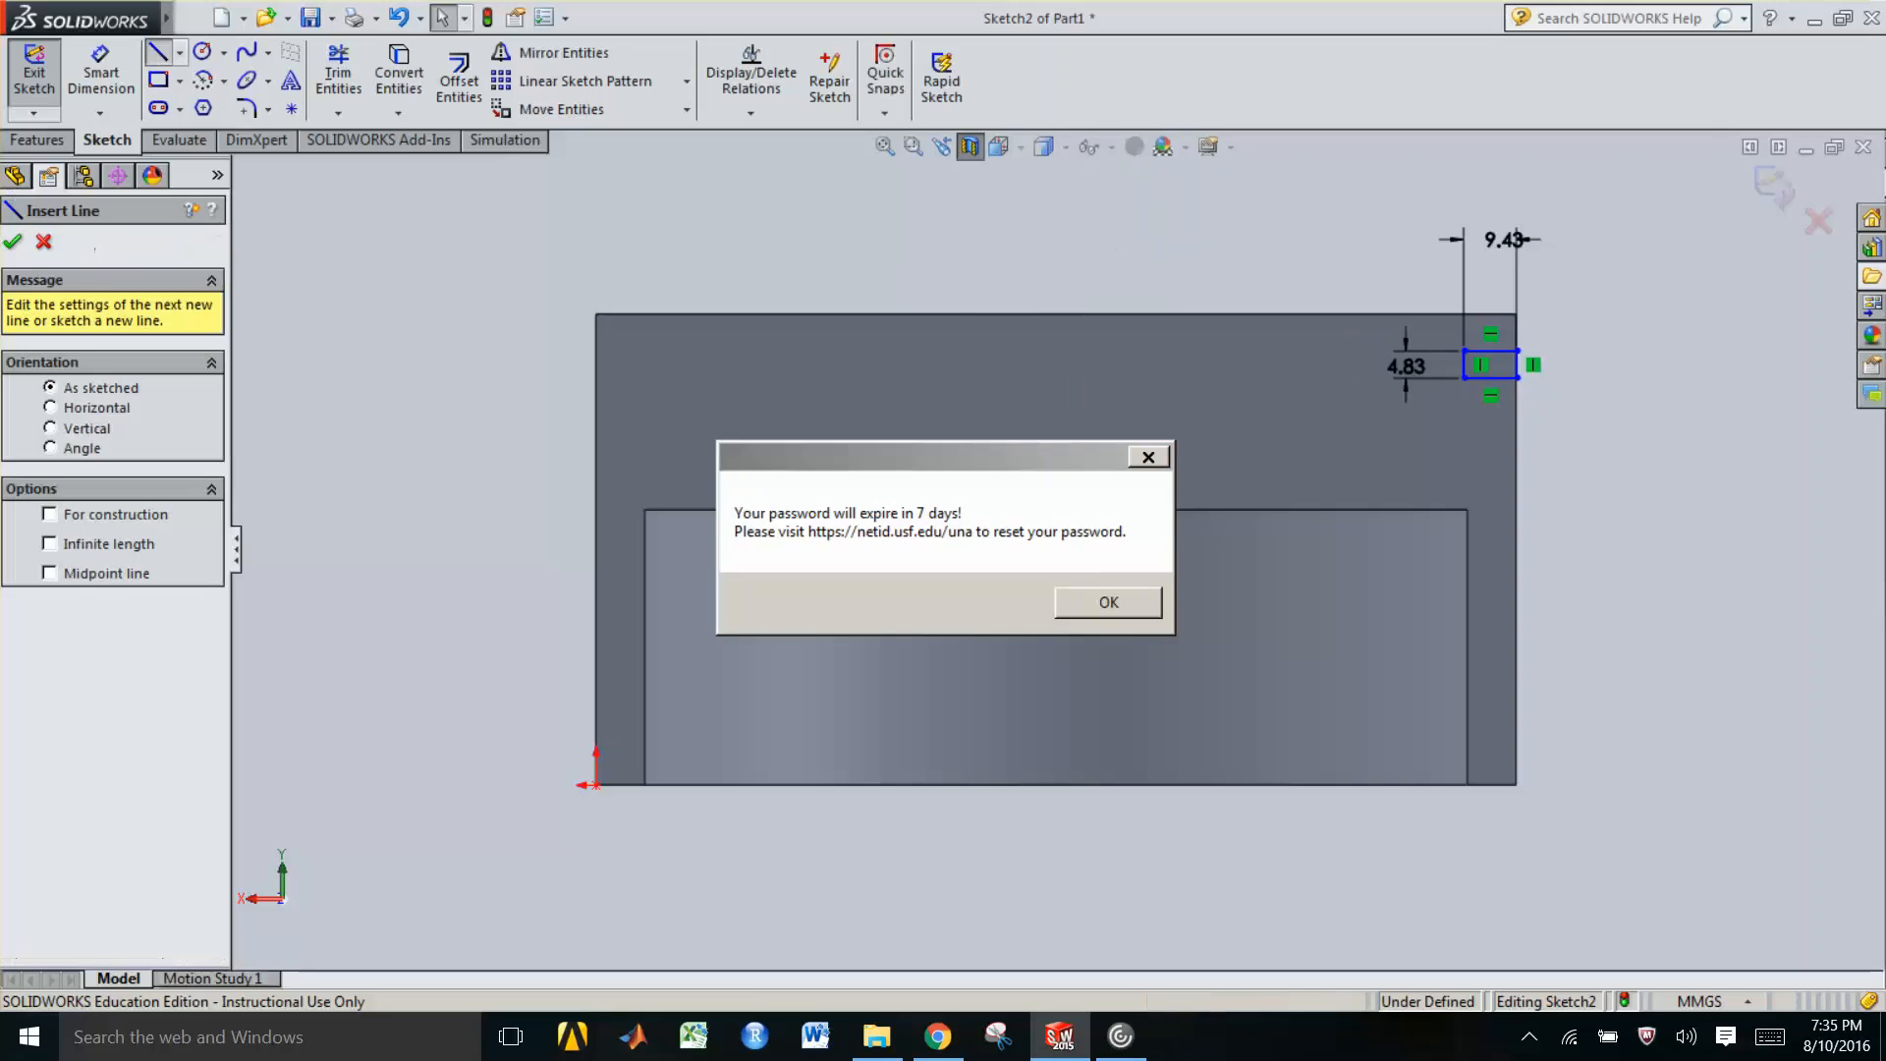
{"action": "left_click", "coordinate": [1109, 602]}
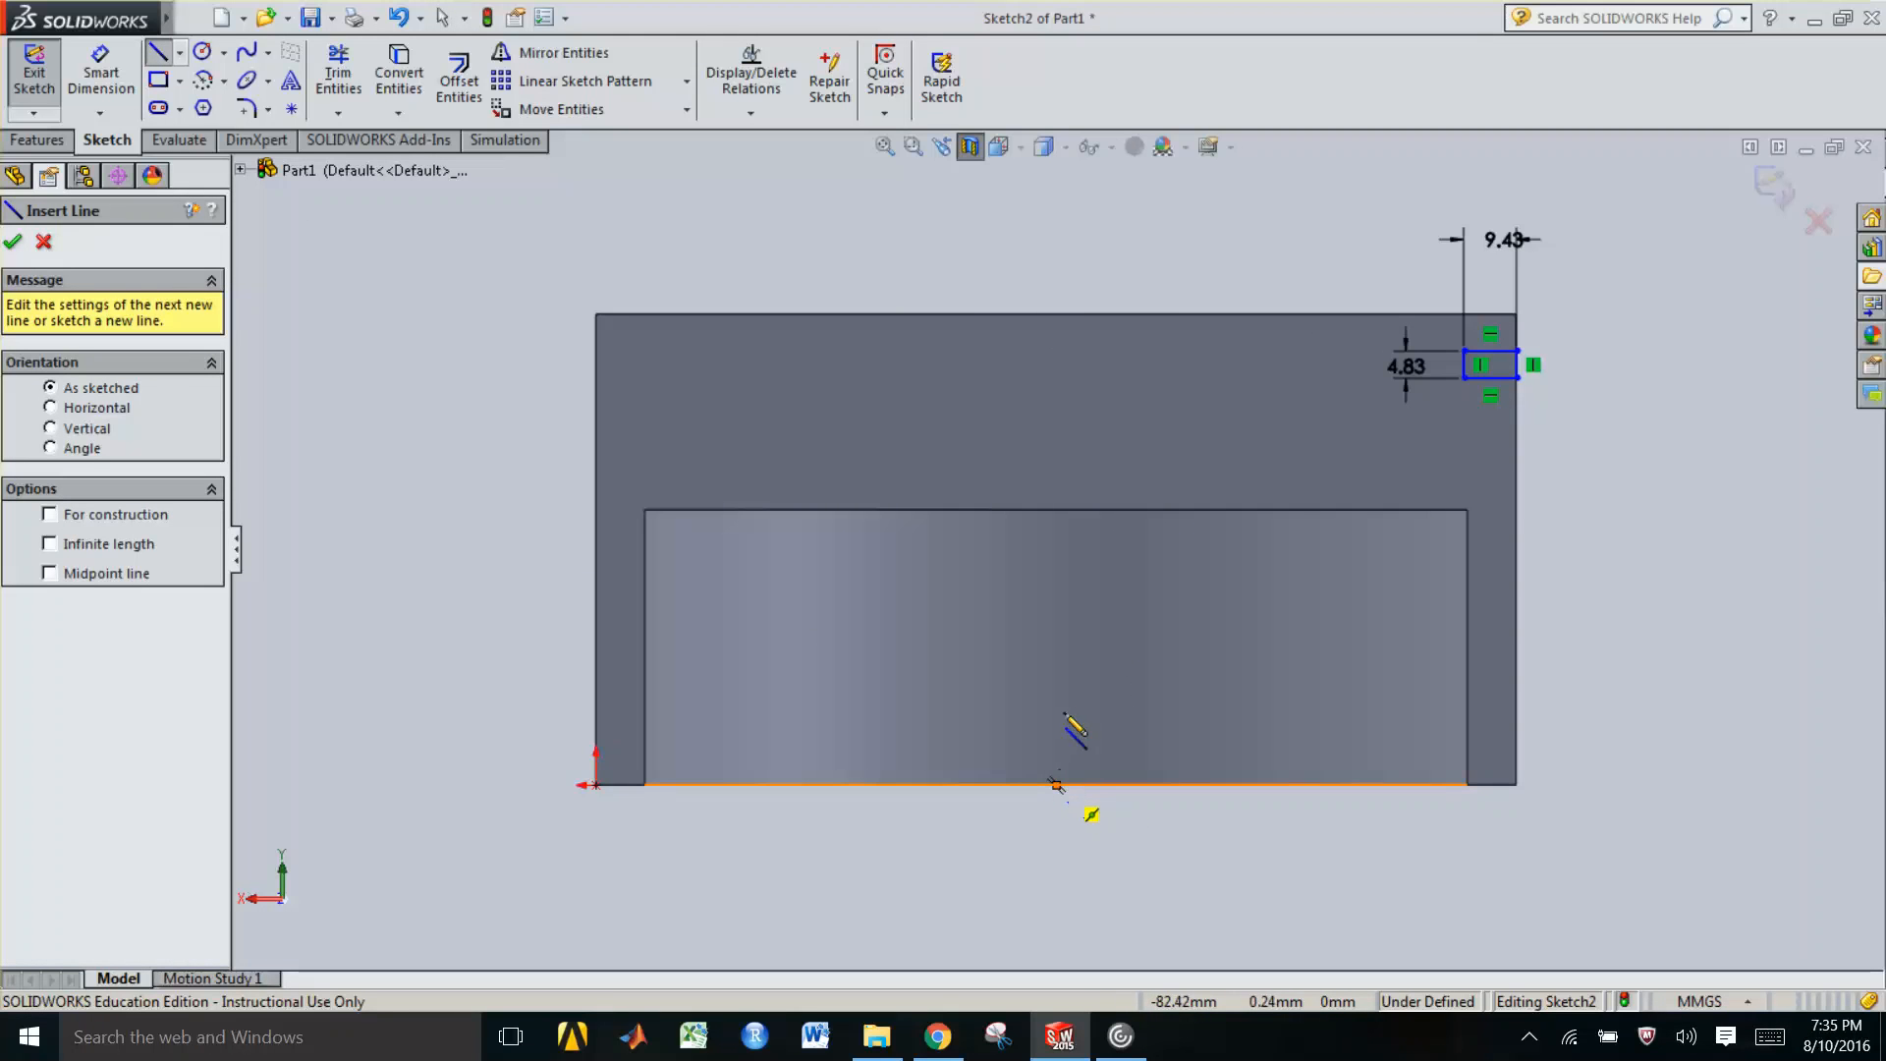
{"action": "left_click", "coordinate": [1056, 784]}
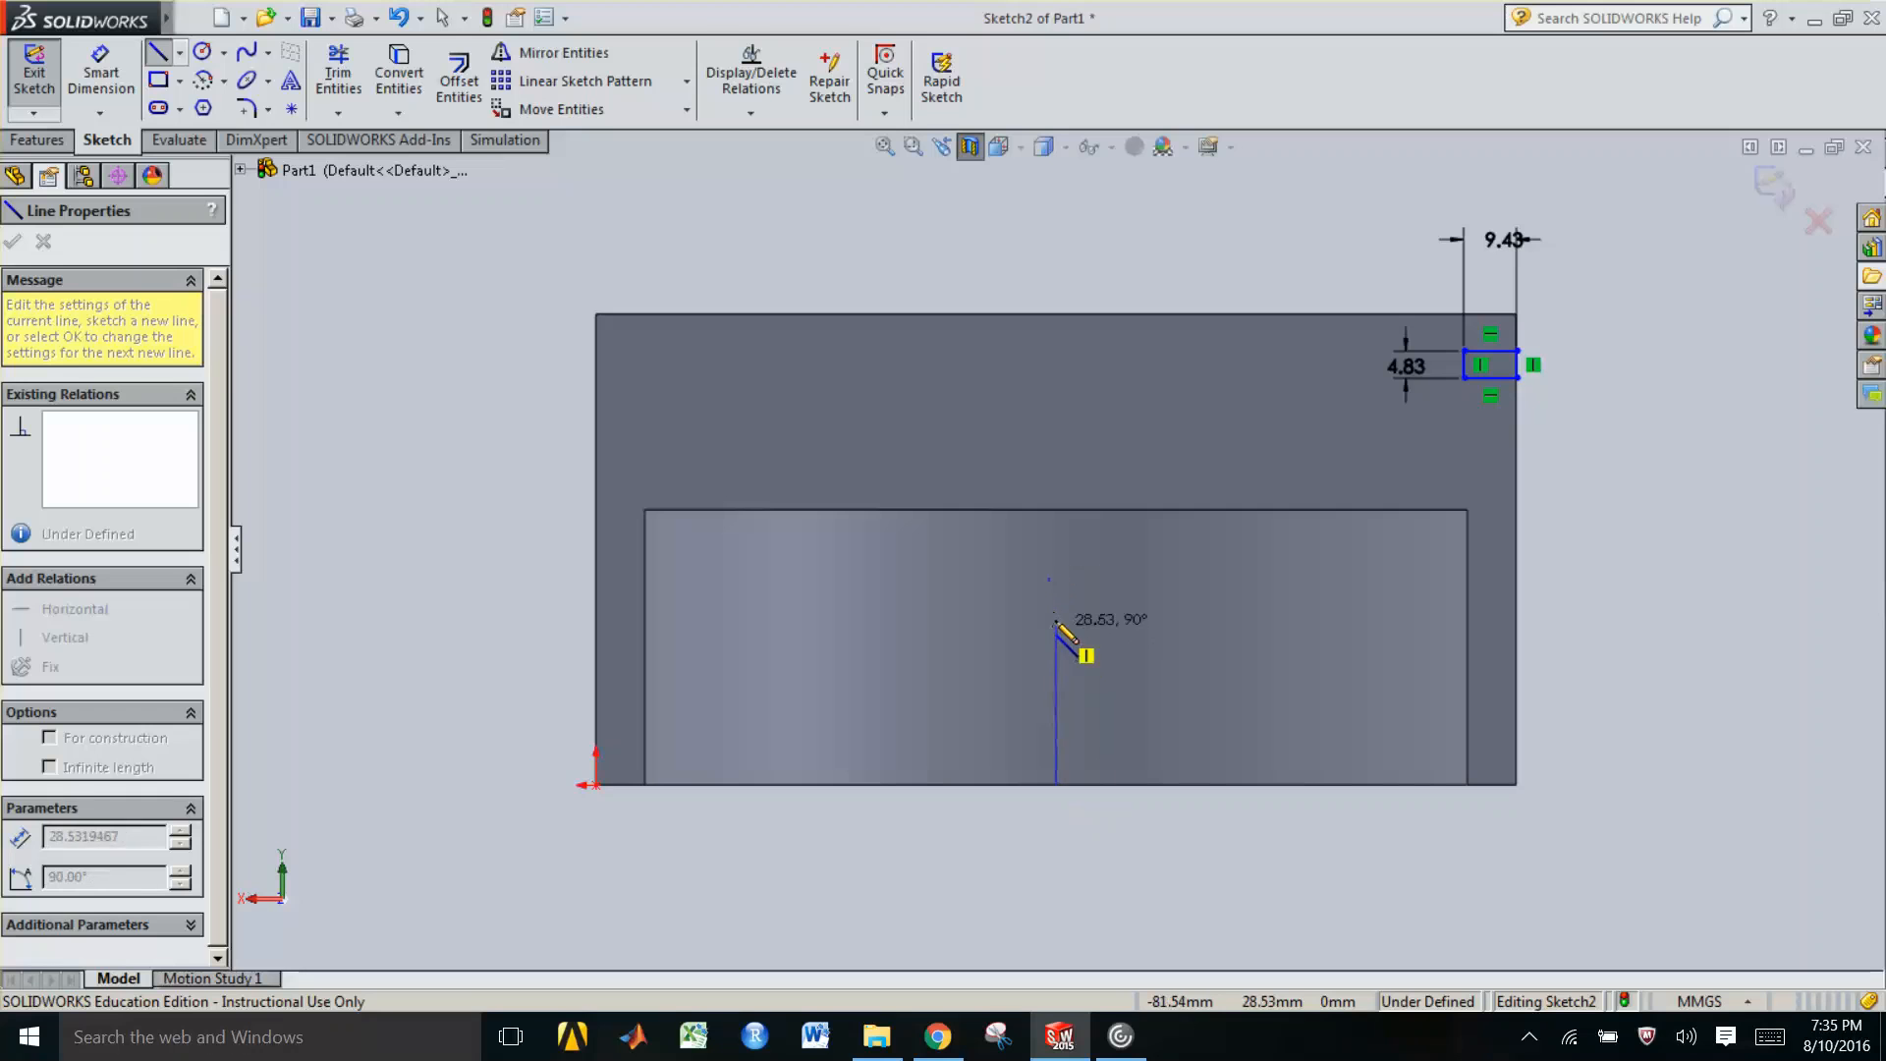
{"action": "left_click", "coordinate": [1056, 620]}
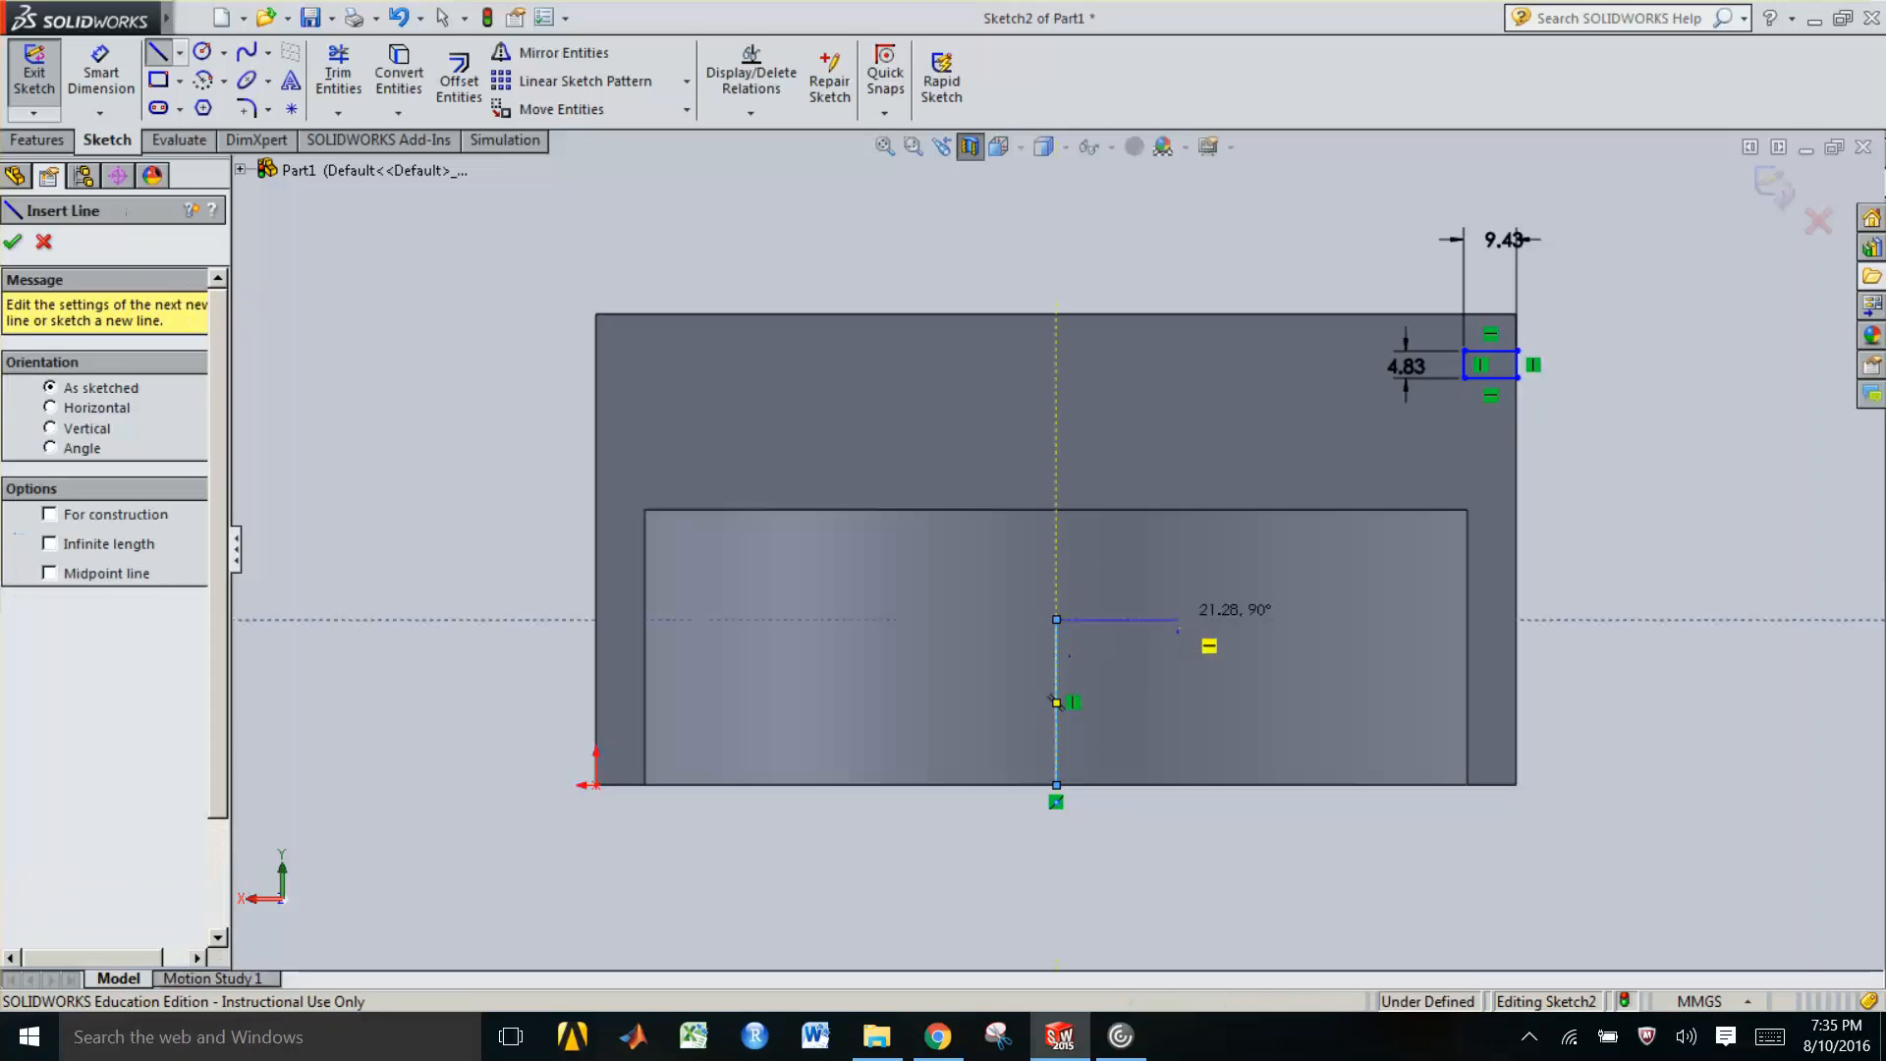
{"action": "key", "text": "Escape"}
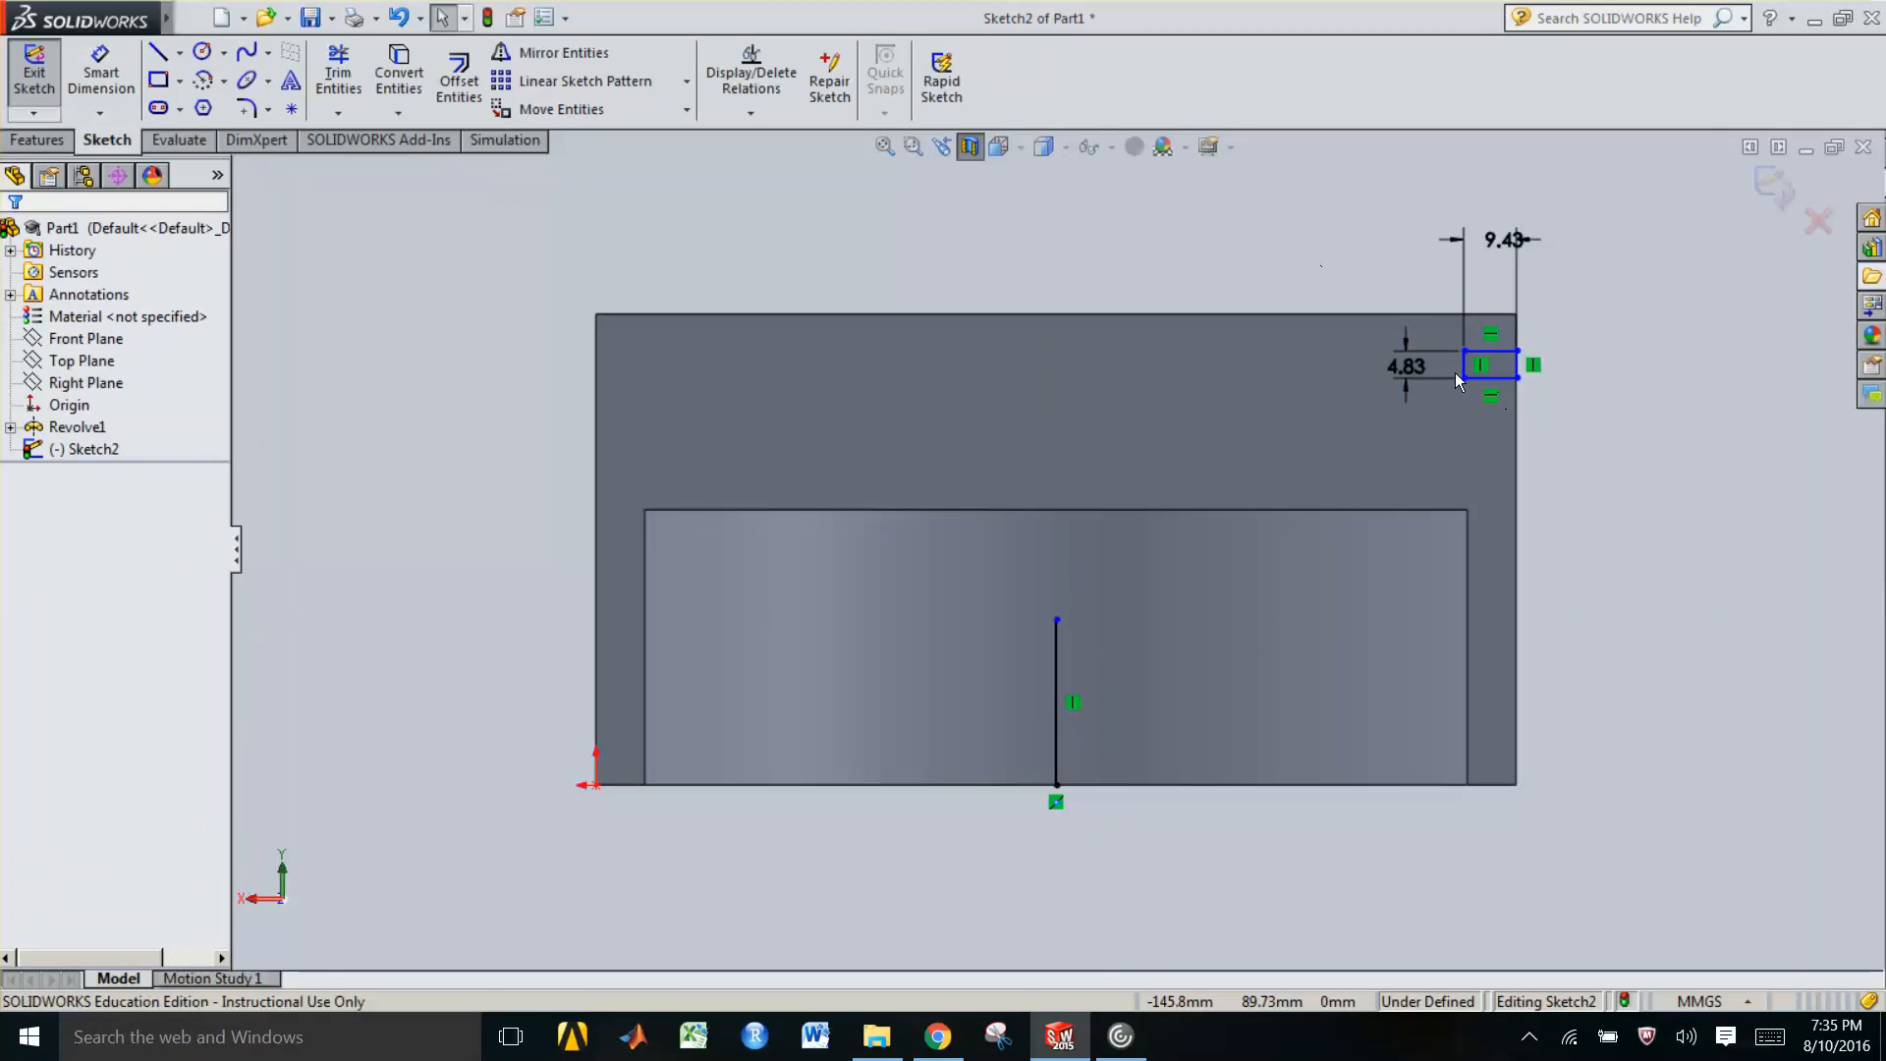
Dimension the horizontal distance between the vertical line's top endpoint and the small rectangle's lower right corner
{"action": "left_click", "coordinate": [1518, 377]}
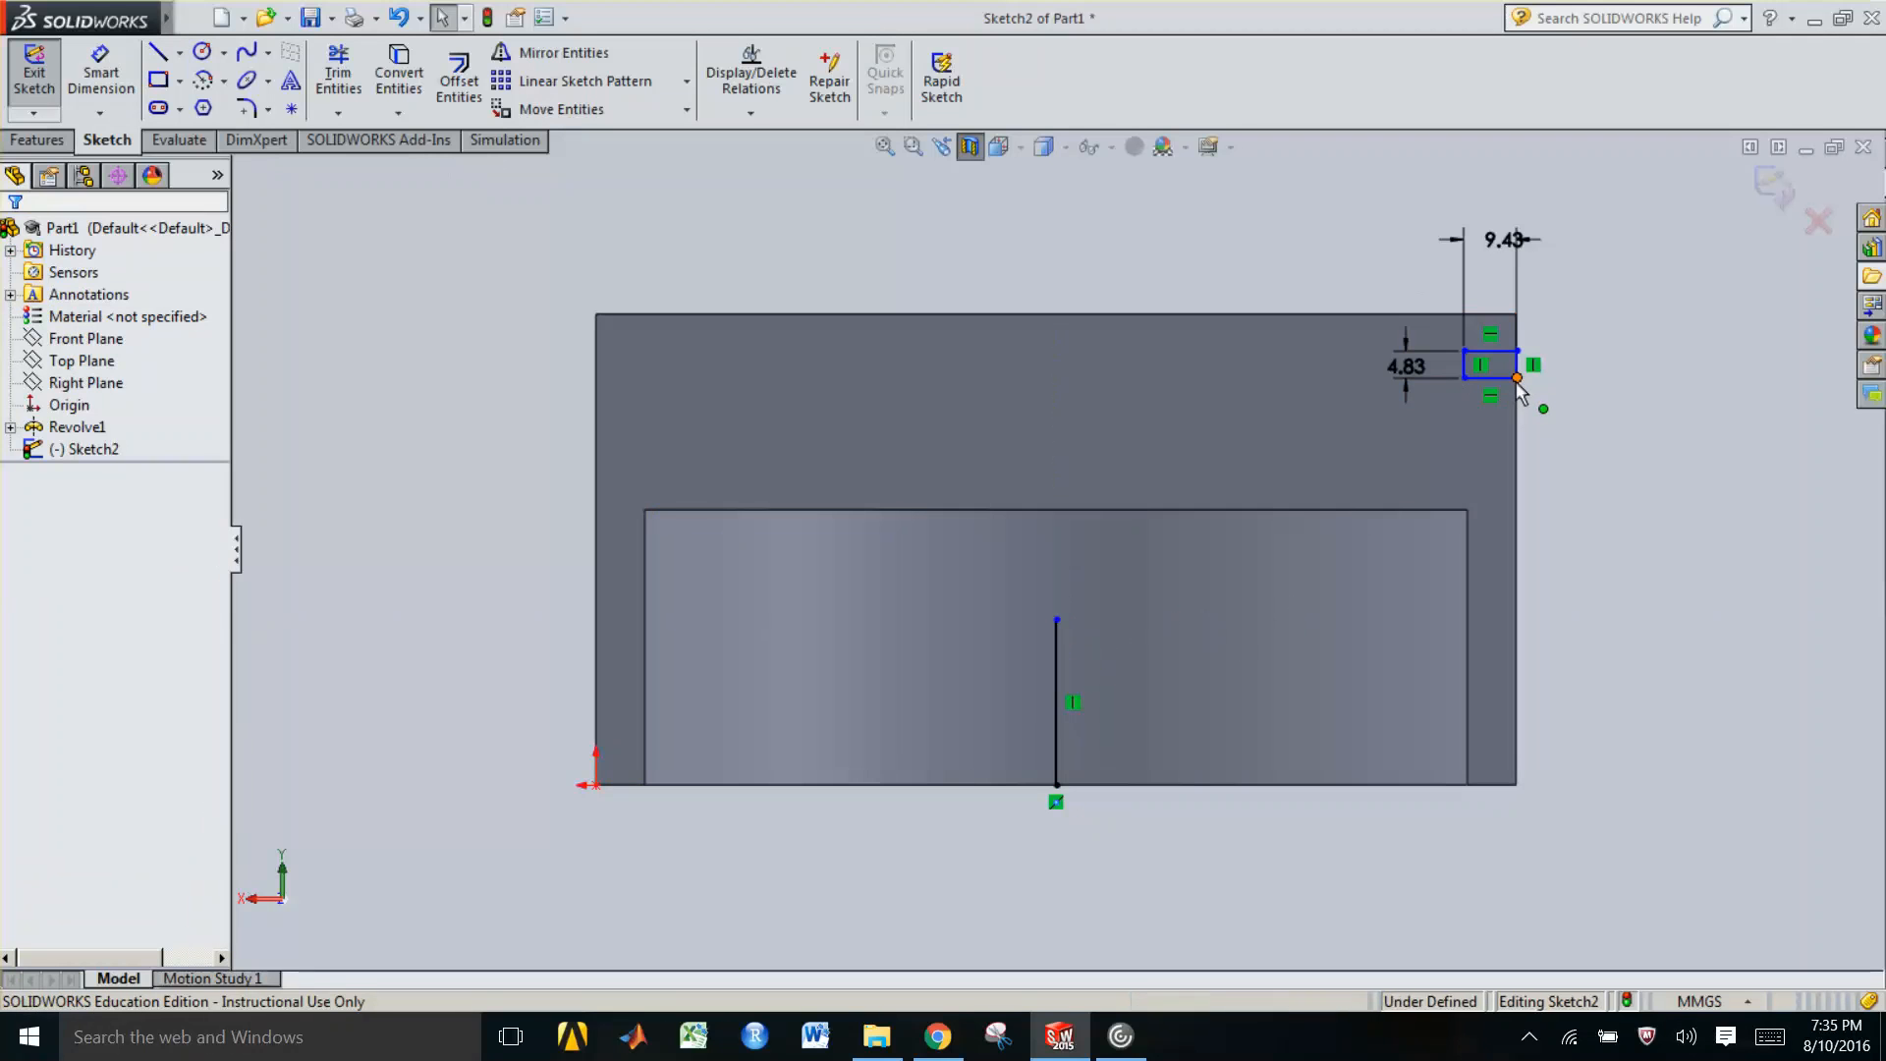
{"action": "left_click", "coordinate": [1057, 621]}
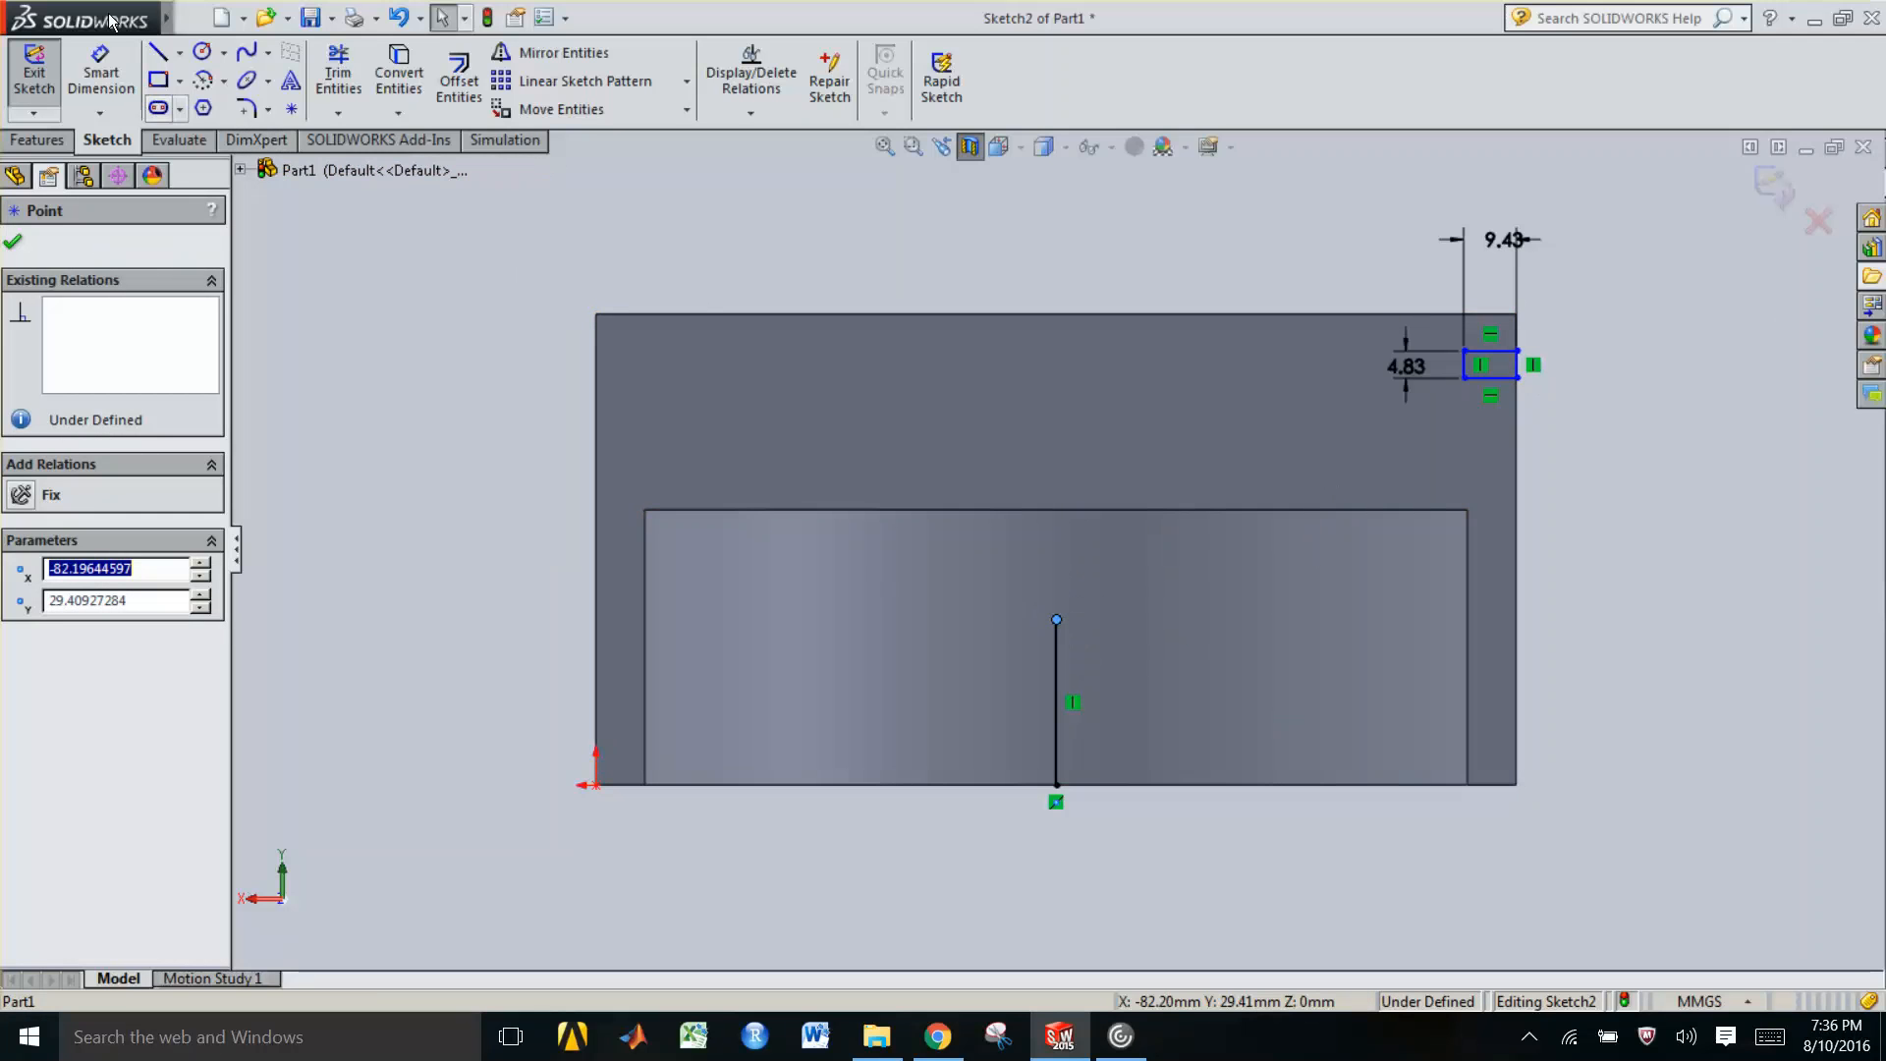
{"action": "left_click", "coordinate": [100, 69]}
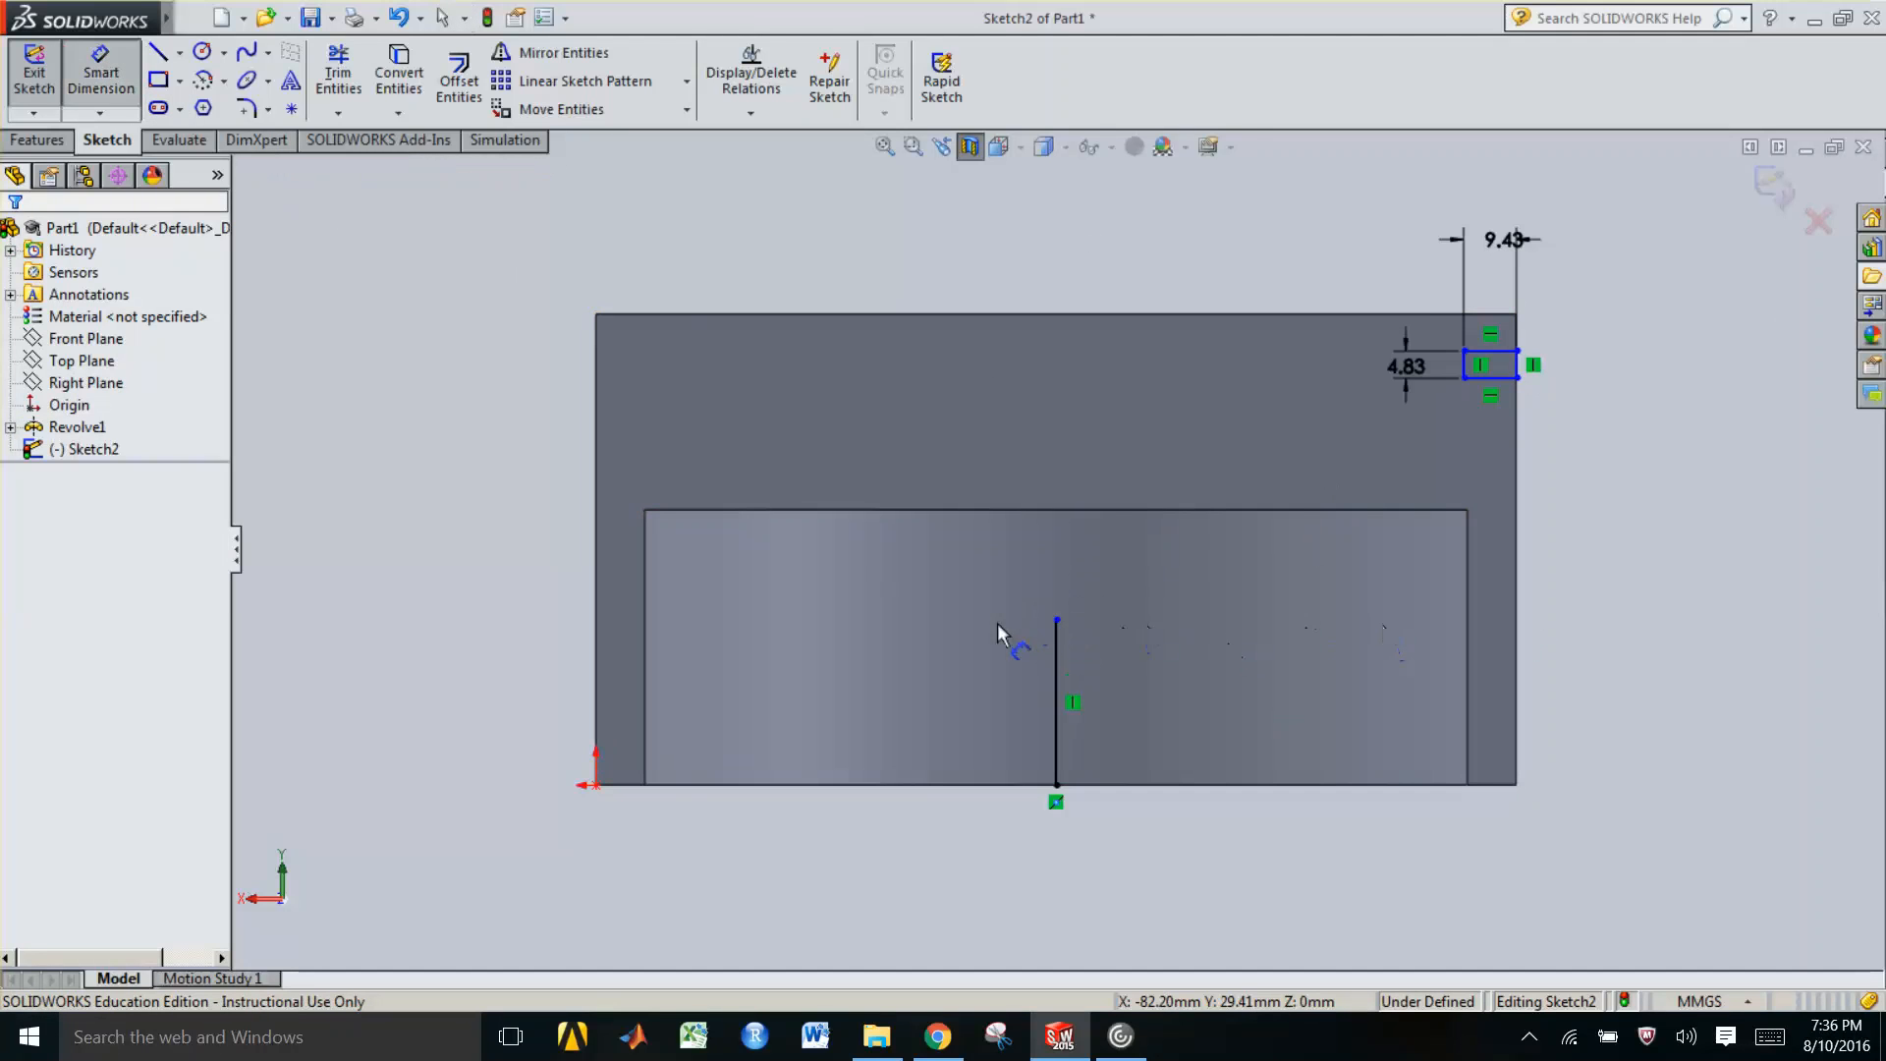
{"action": "left_click", "coordinate": [1058, 621]}
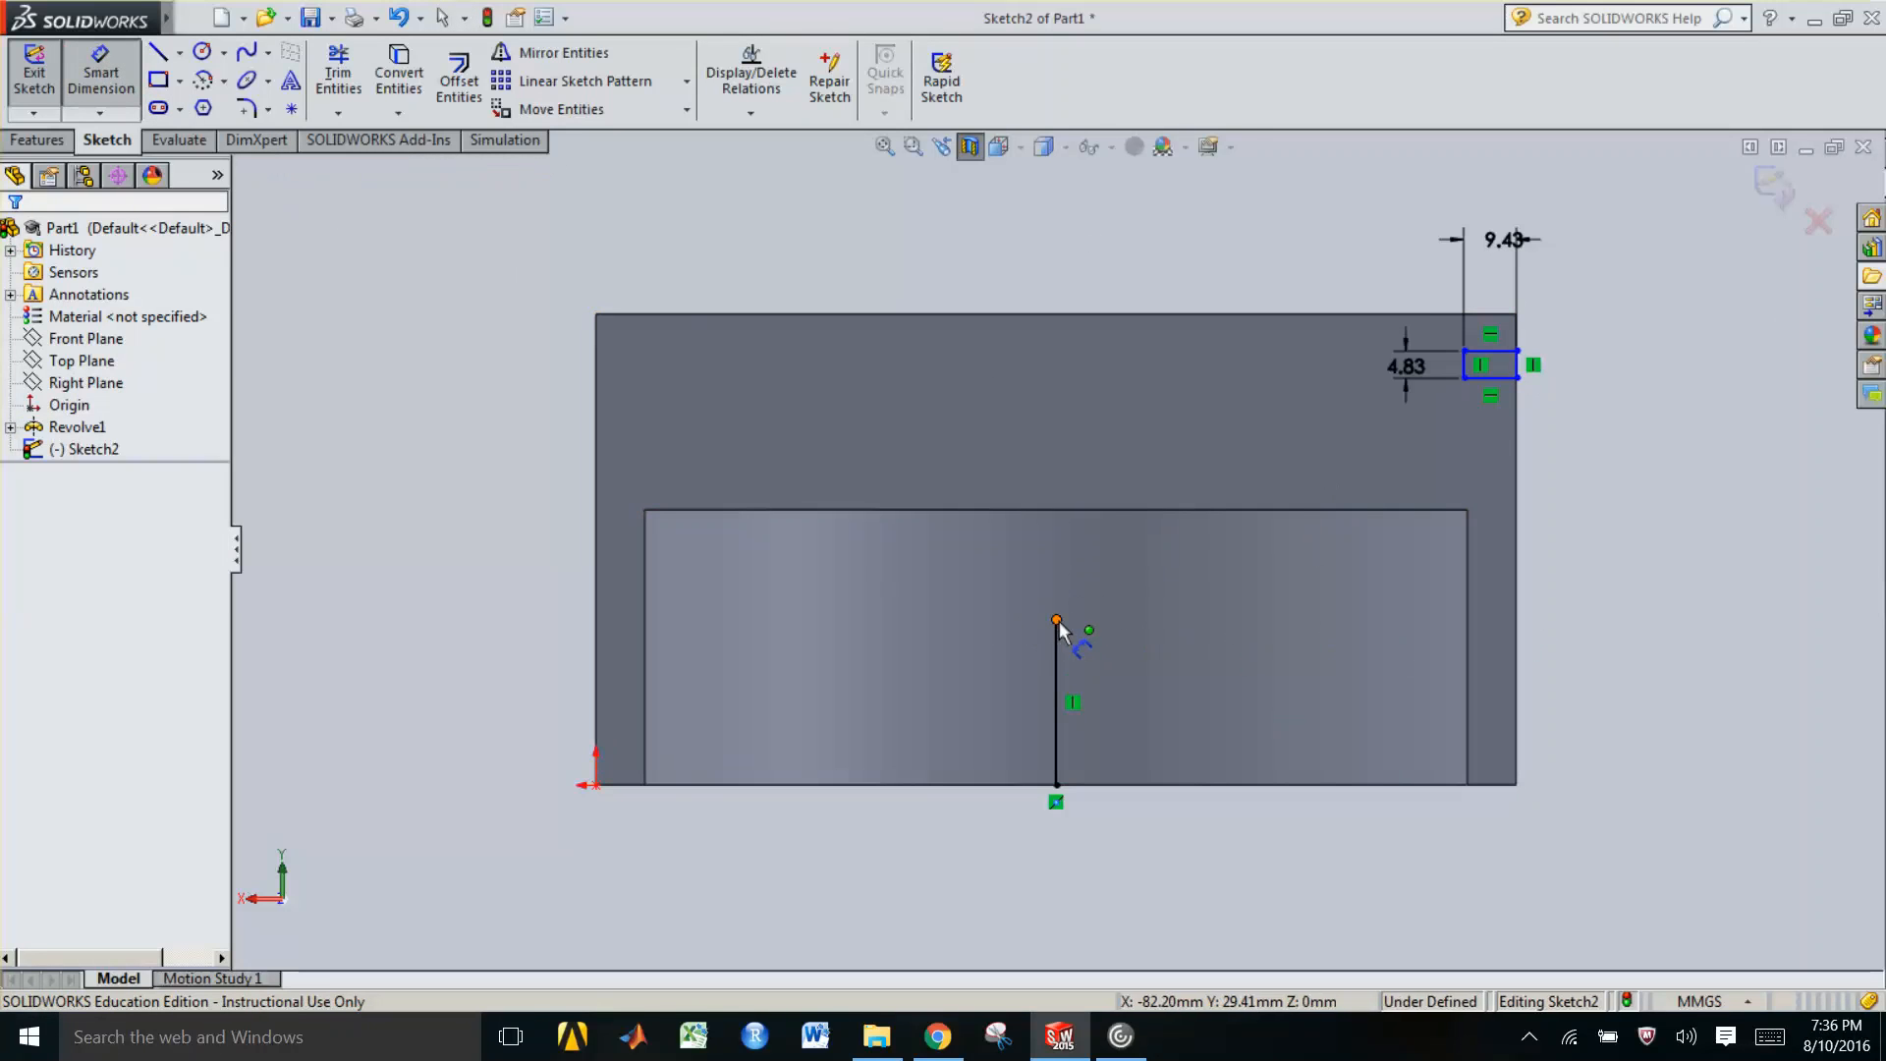
{"action": "left_click", "coordinate": [1518, 378]}
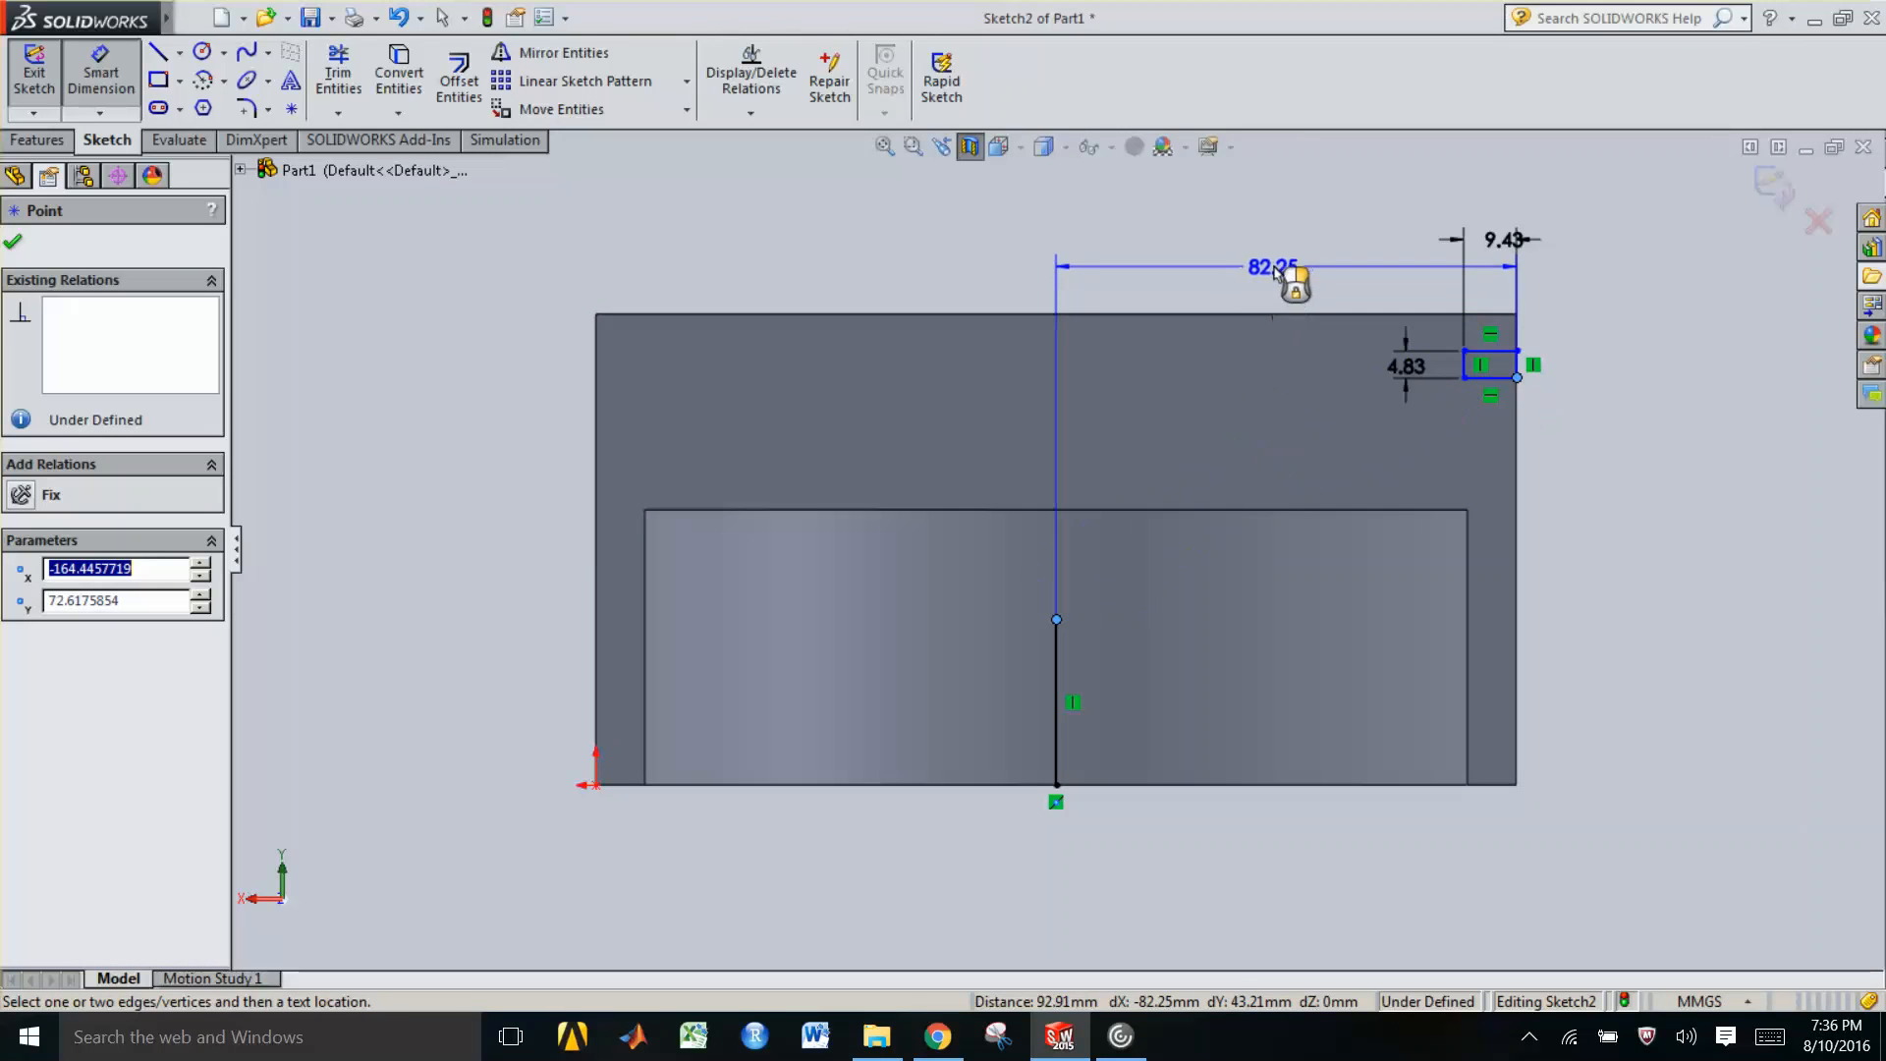
{"action": "left_click", "coordinate": [1275, 273]}
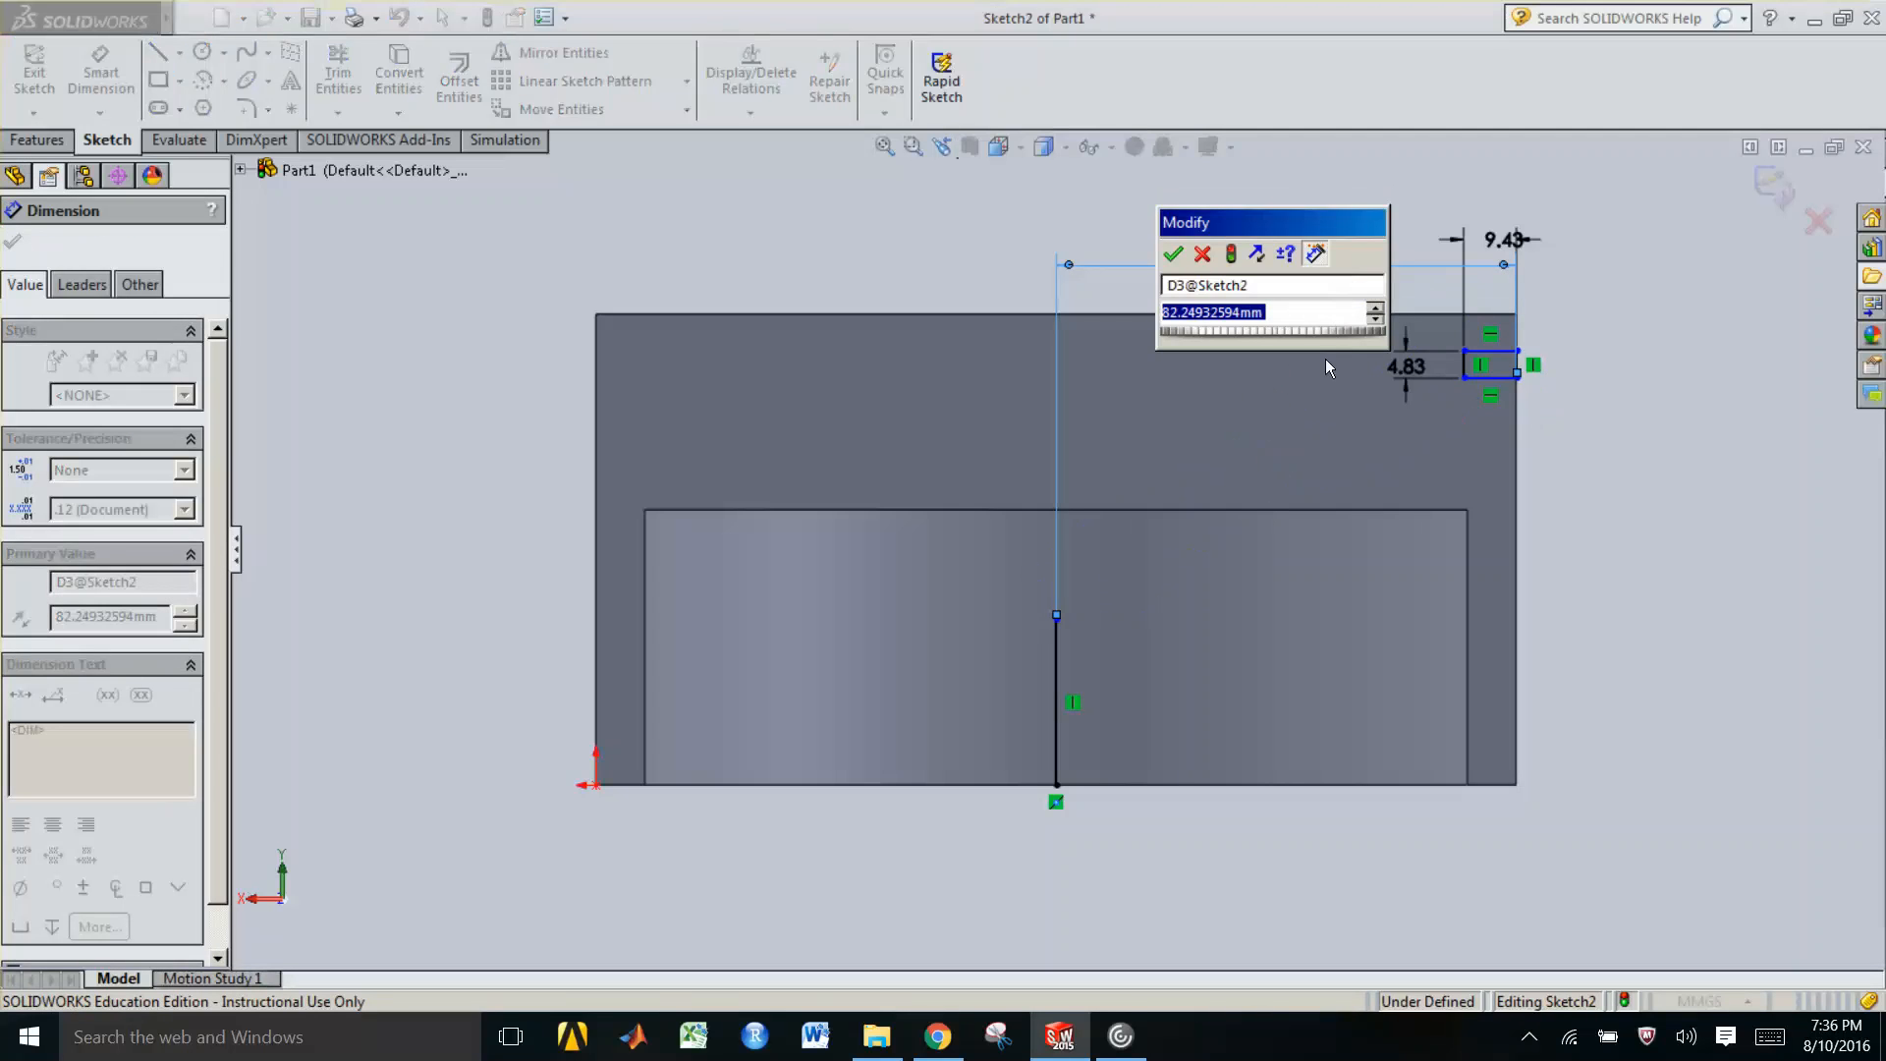
{"action": "key", "text": "Return"}
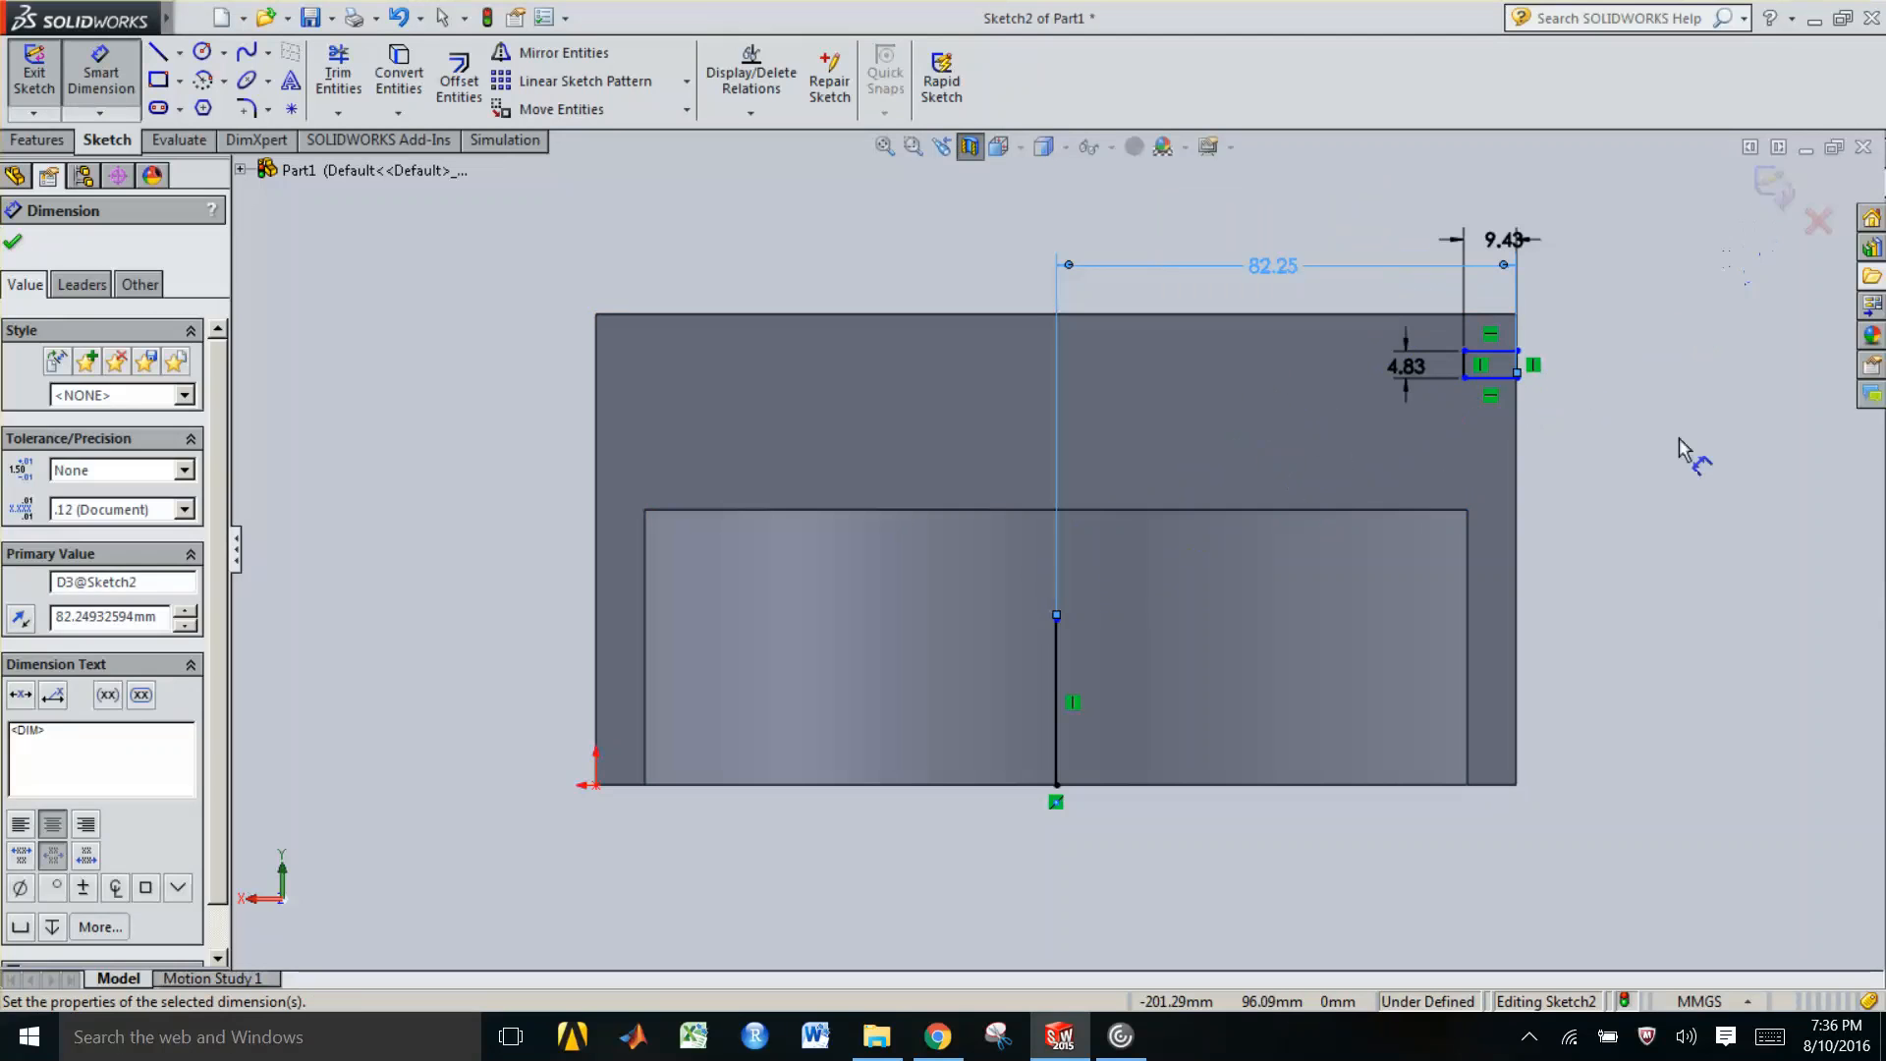
{"action": "key", "text": "Escape"}
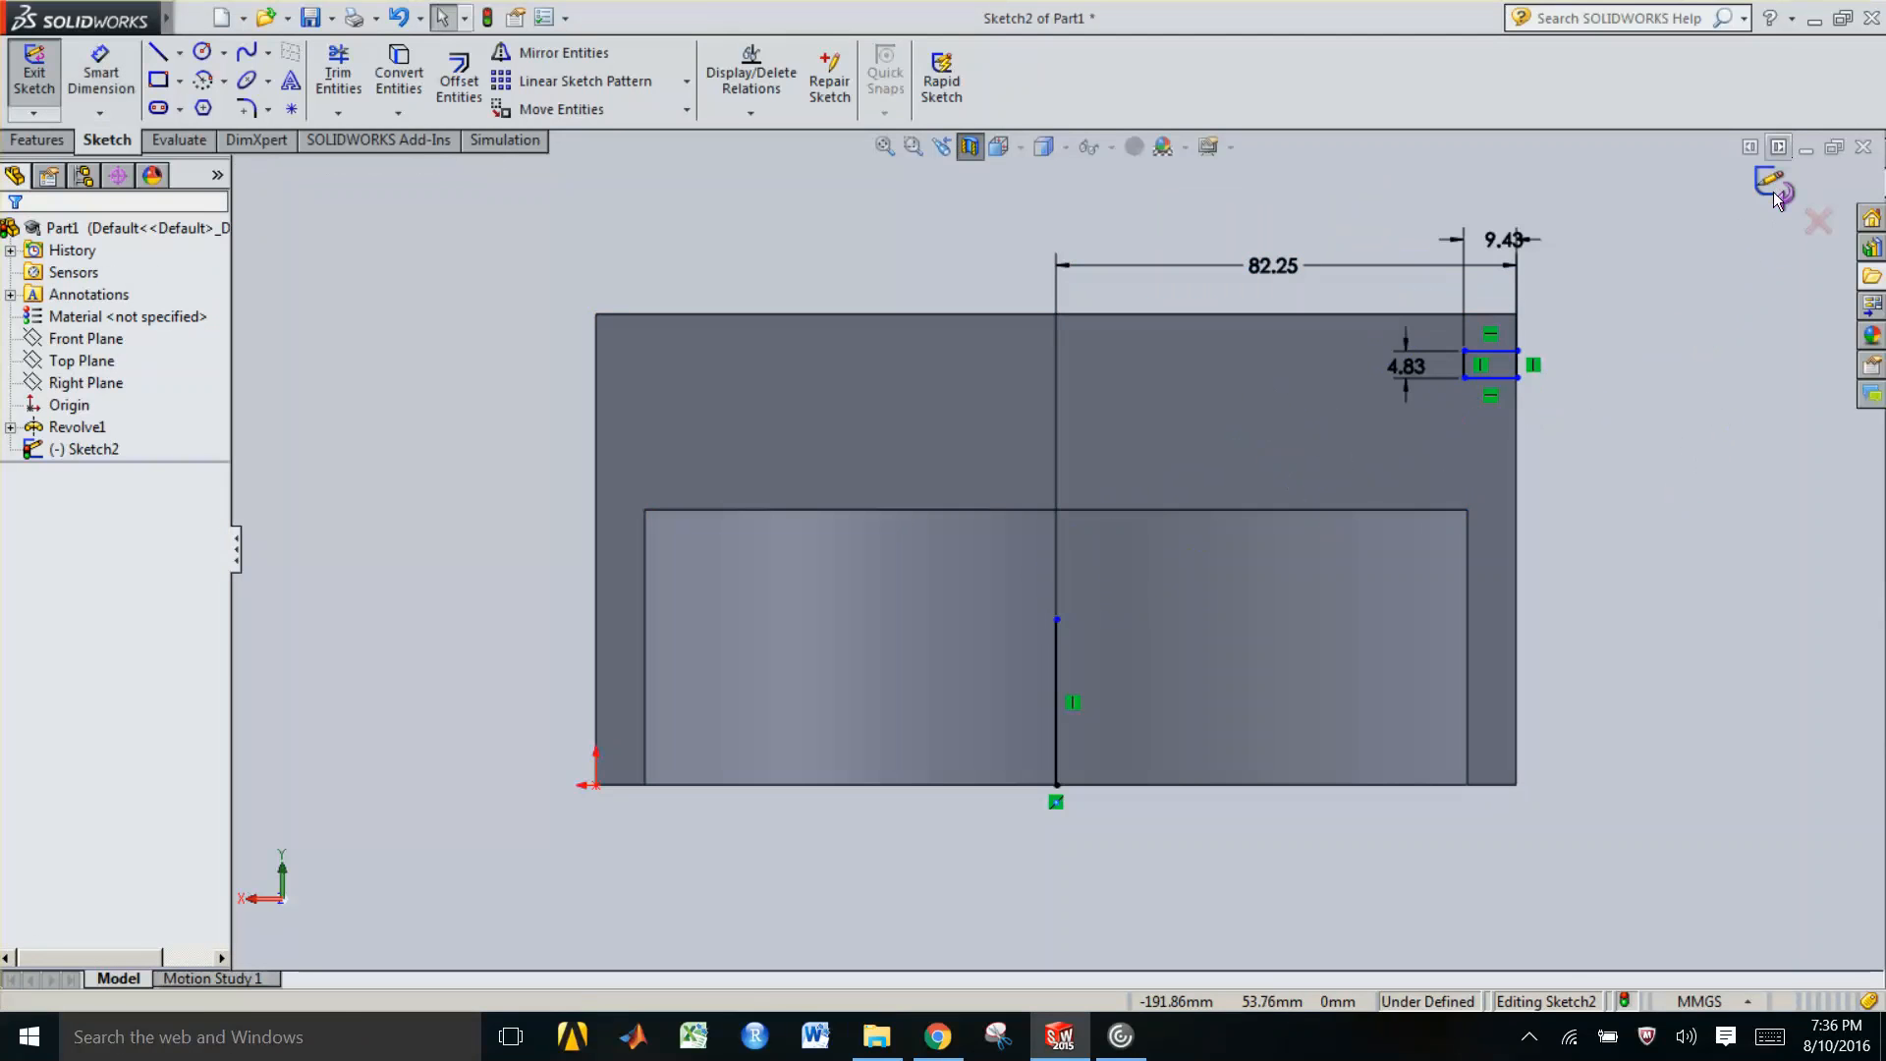
Exit the sketch
{"action": "left_click", "coordinate": [1772, 189]}
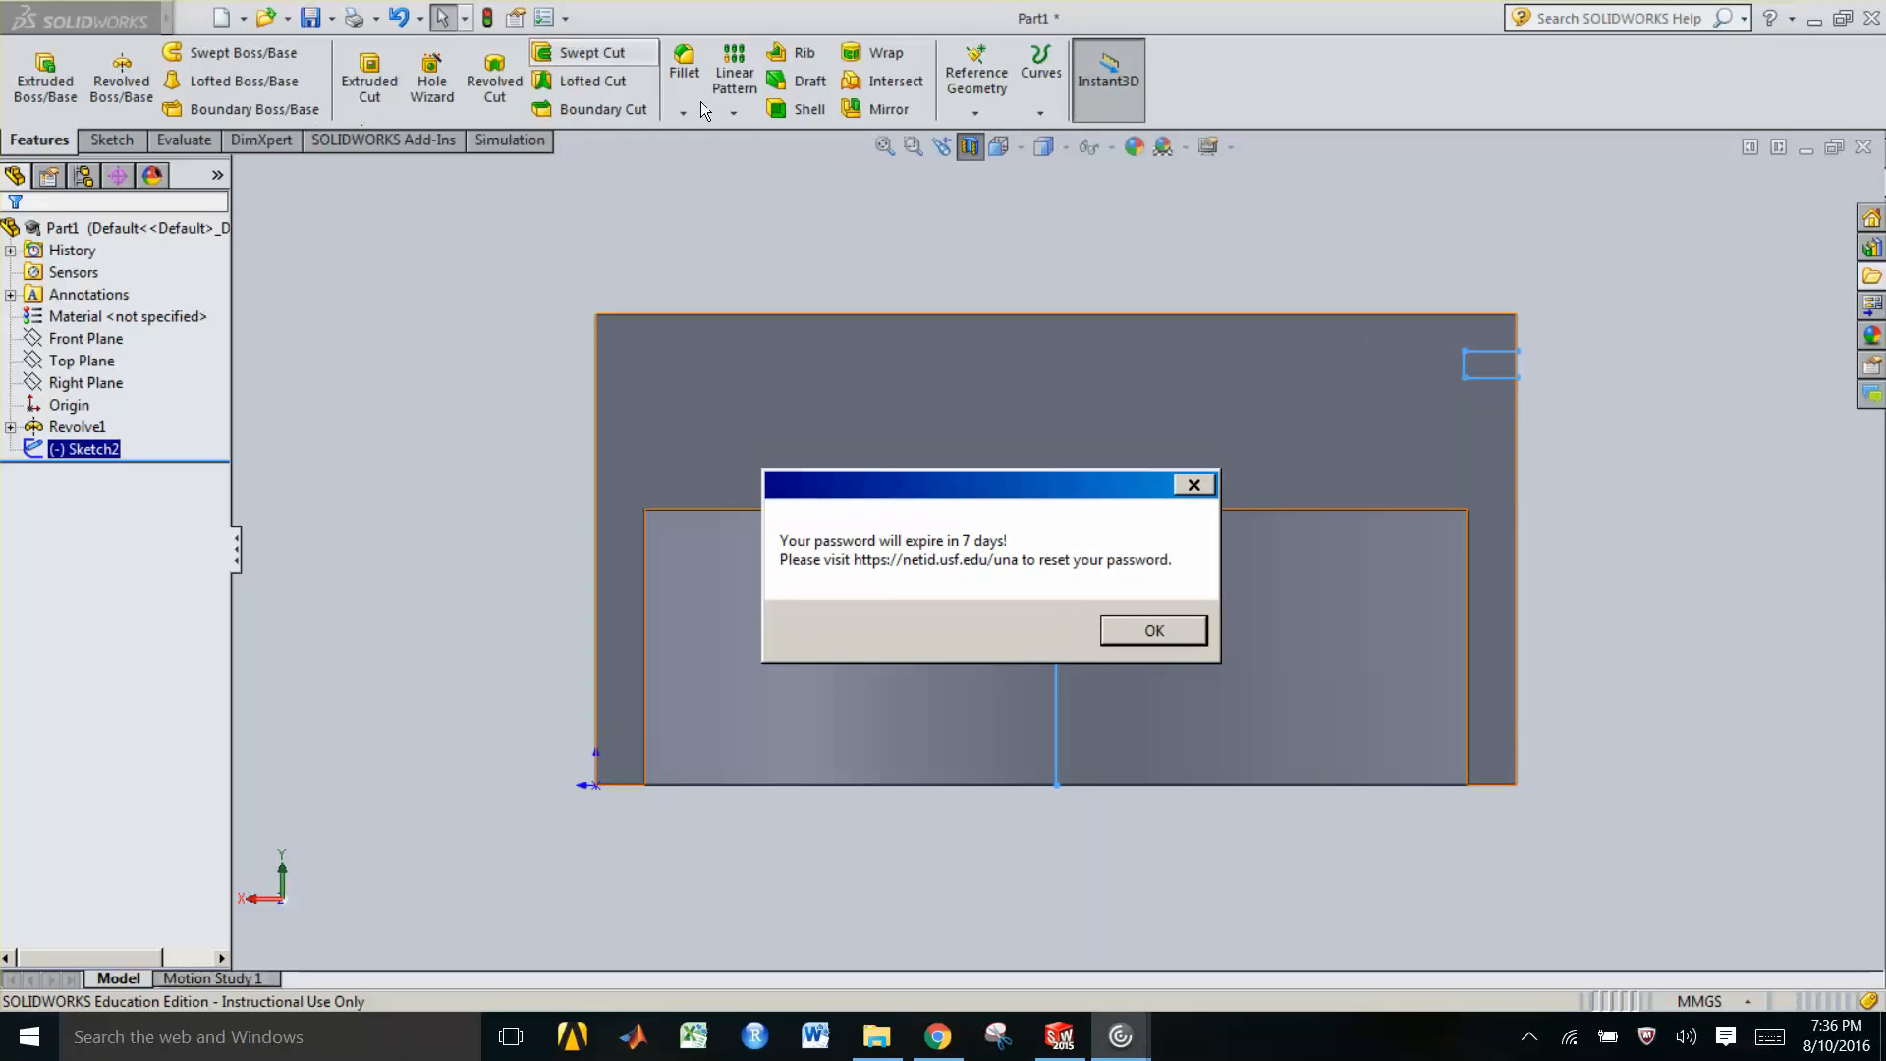
{"action": "left_click", "coordinate": [1148, 635]}
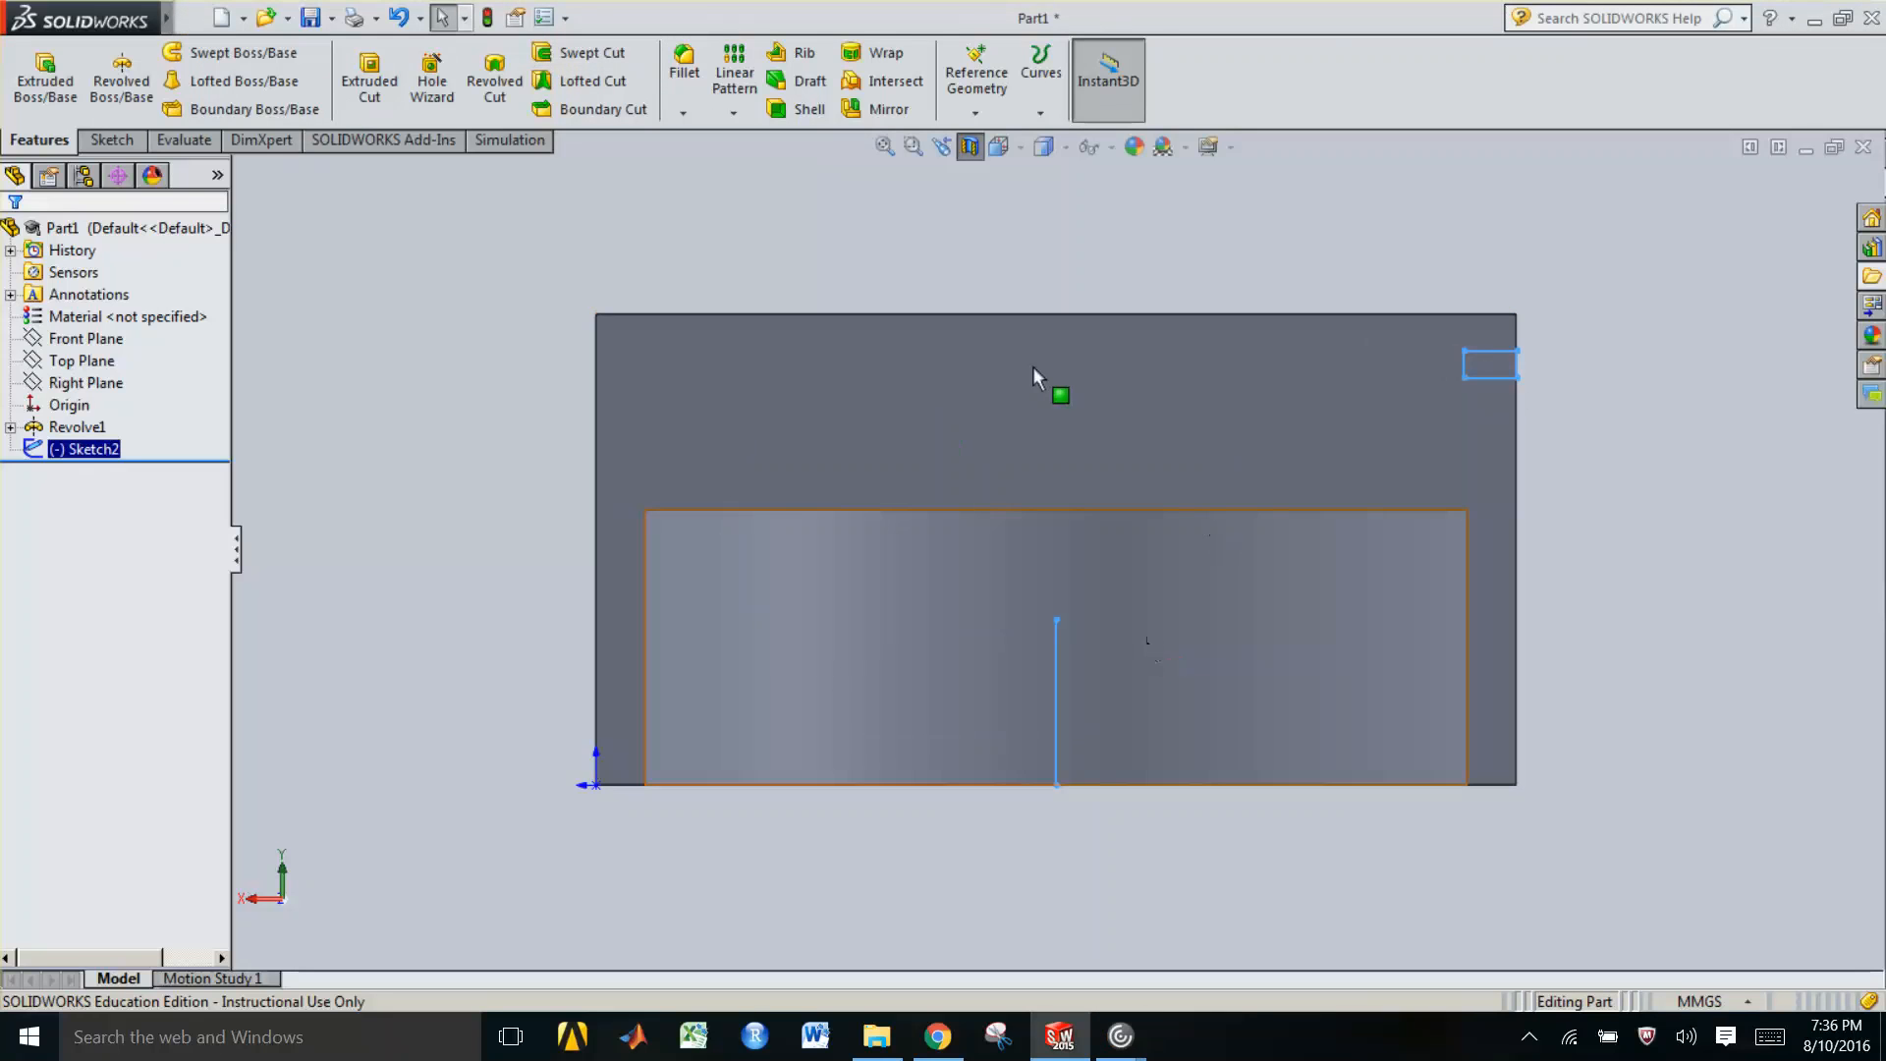
{"action": "left_click", "coordinate": [340, 303]}
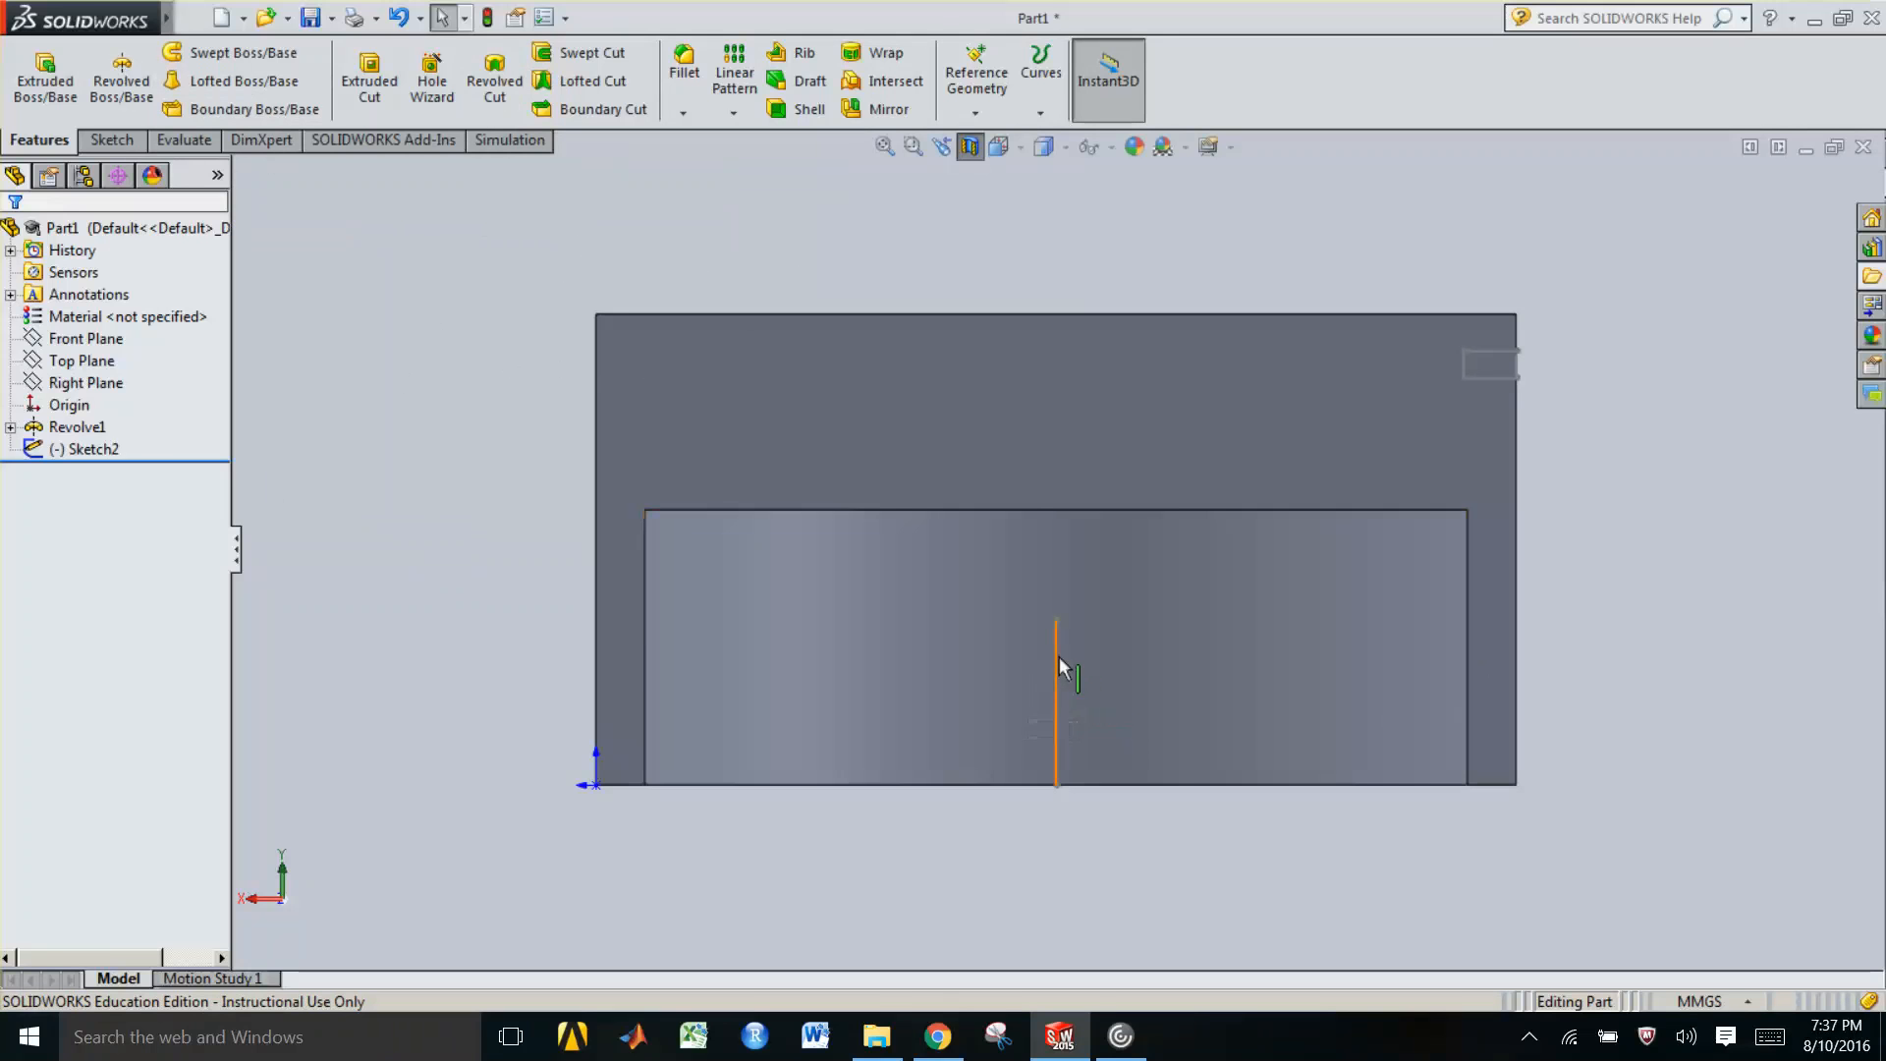
Create a reference axis through the two endpoints of the vertical sketch line
{"action": "left_click", "coordinate": [976, 115]}
{"action": "left_click", "coordinate": [977, 115]}
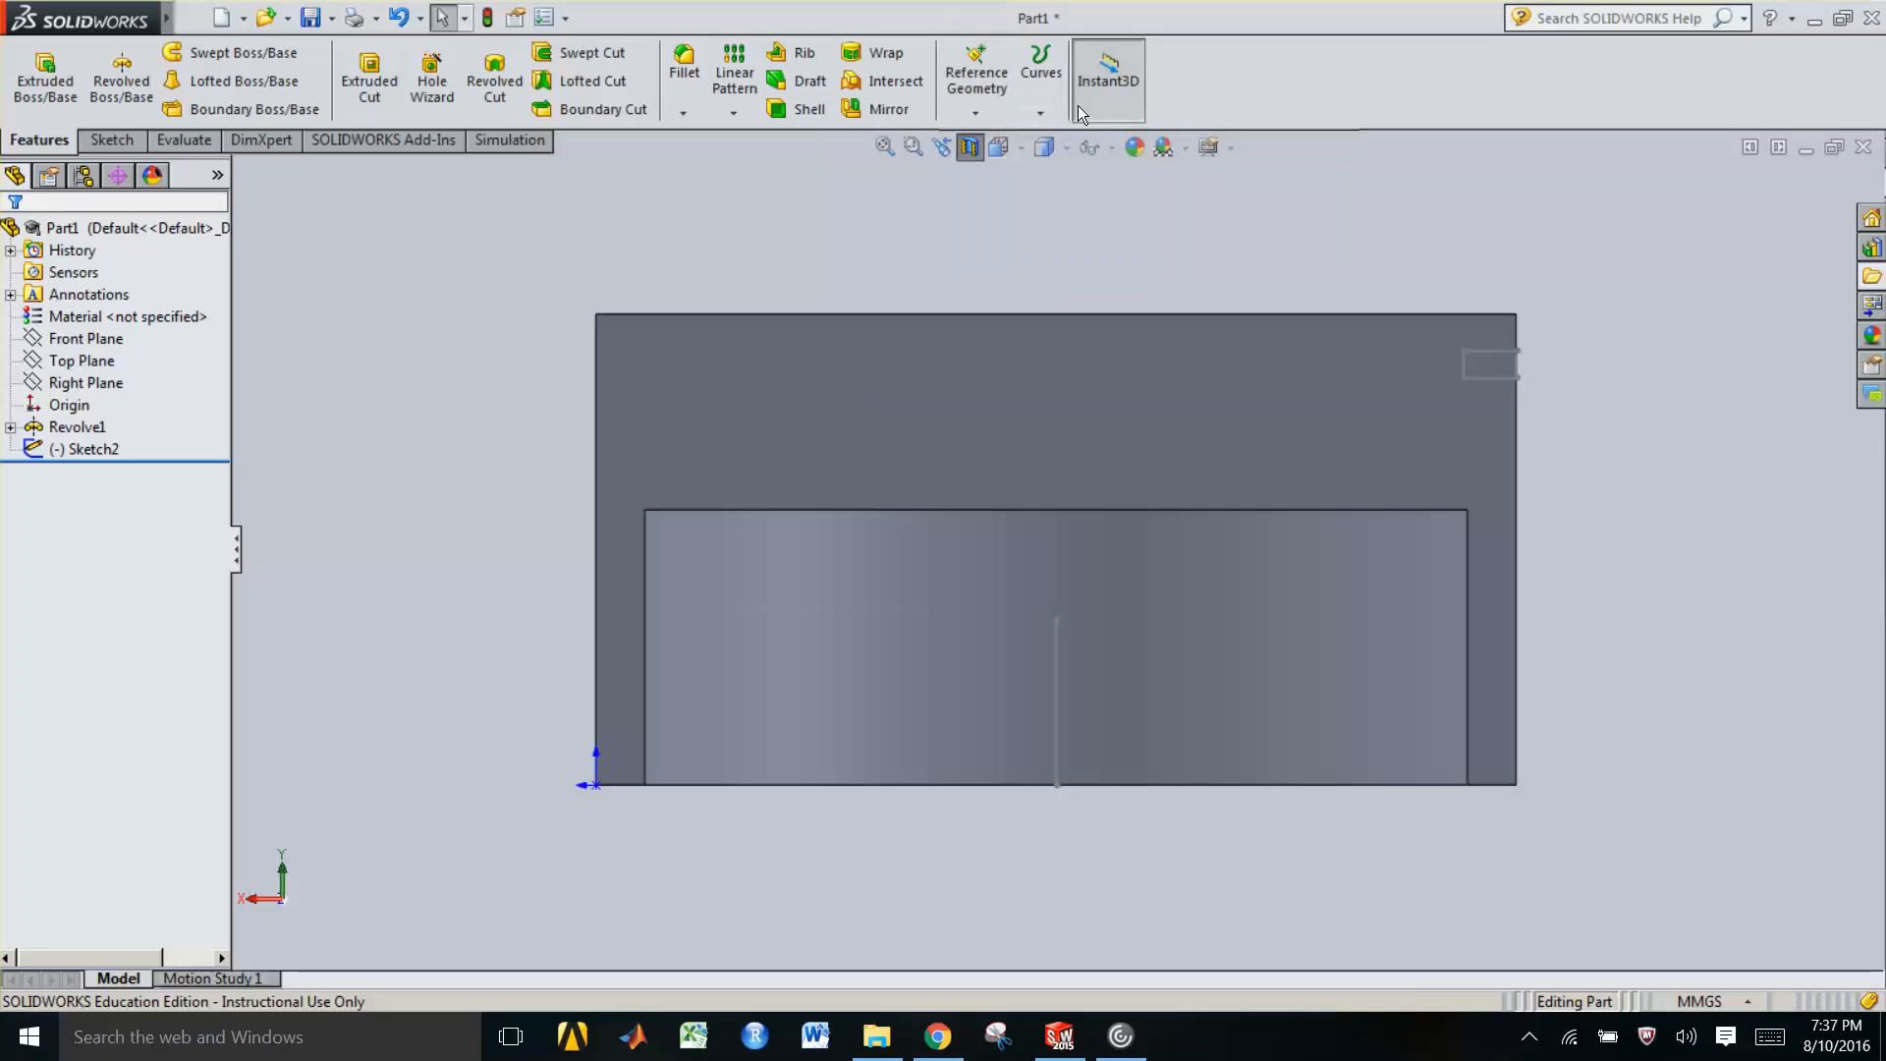
{"action": "left_click", "coordinate": [979, 112]}
{"action": "left_click", "coordinate": [993, 163]}
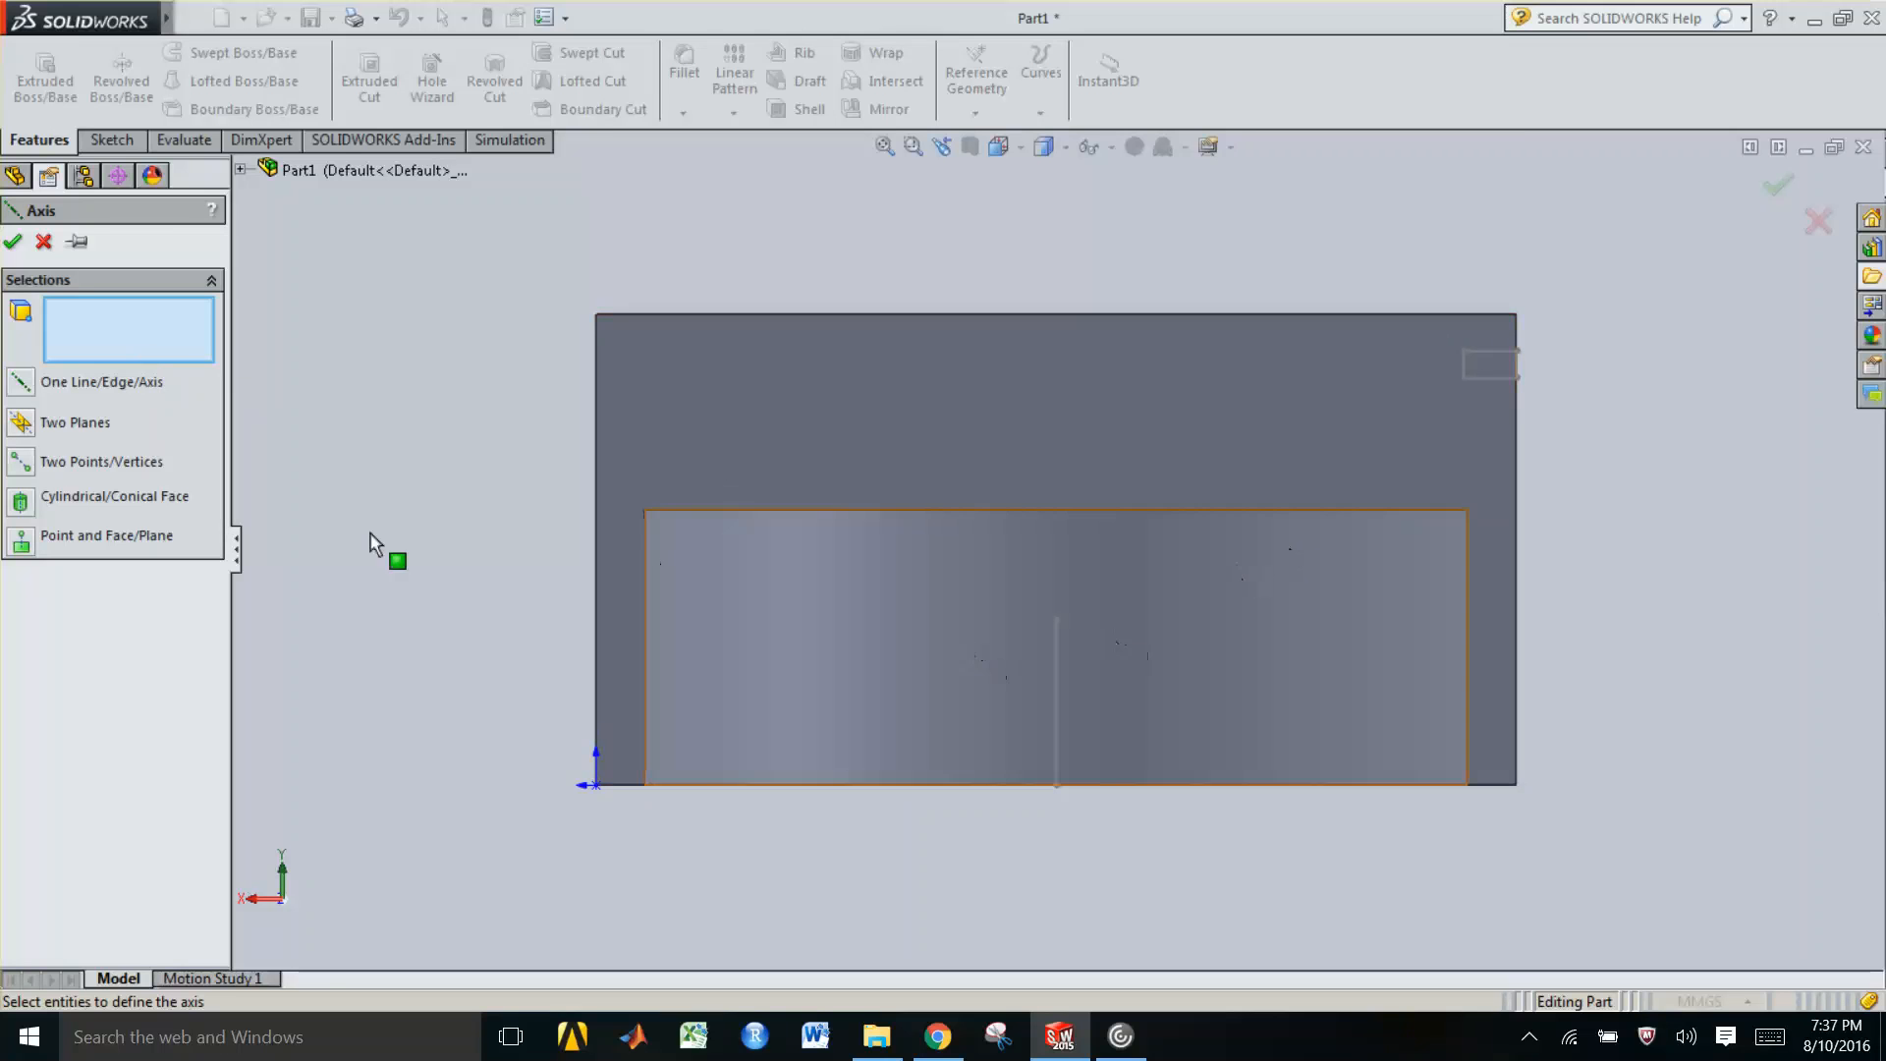
{"action": "left_click", "coordinate": [21, 462]}
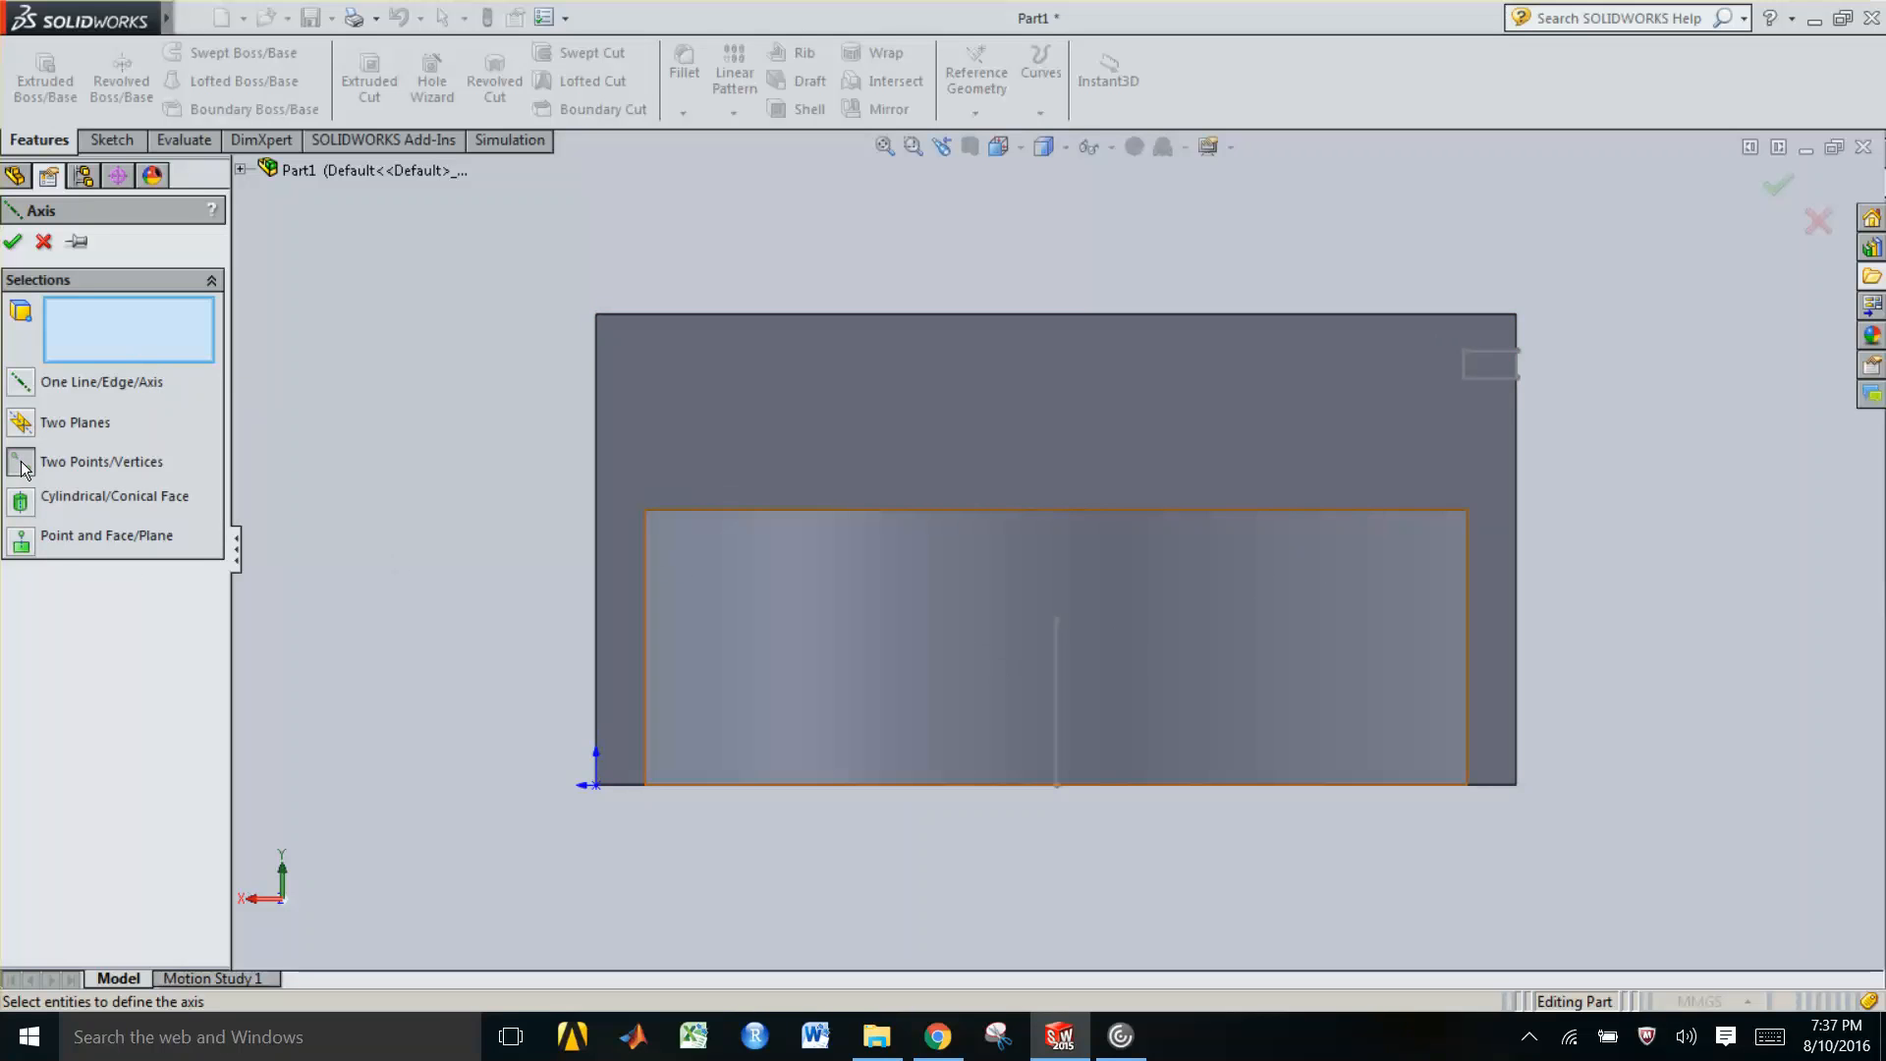
{"action": "left_click", "coordinate": [1055, 618]}
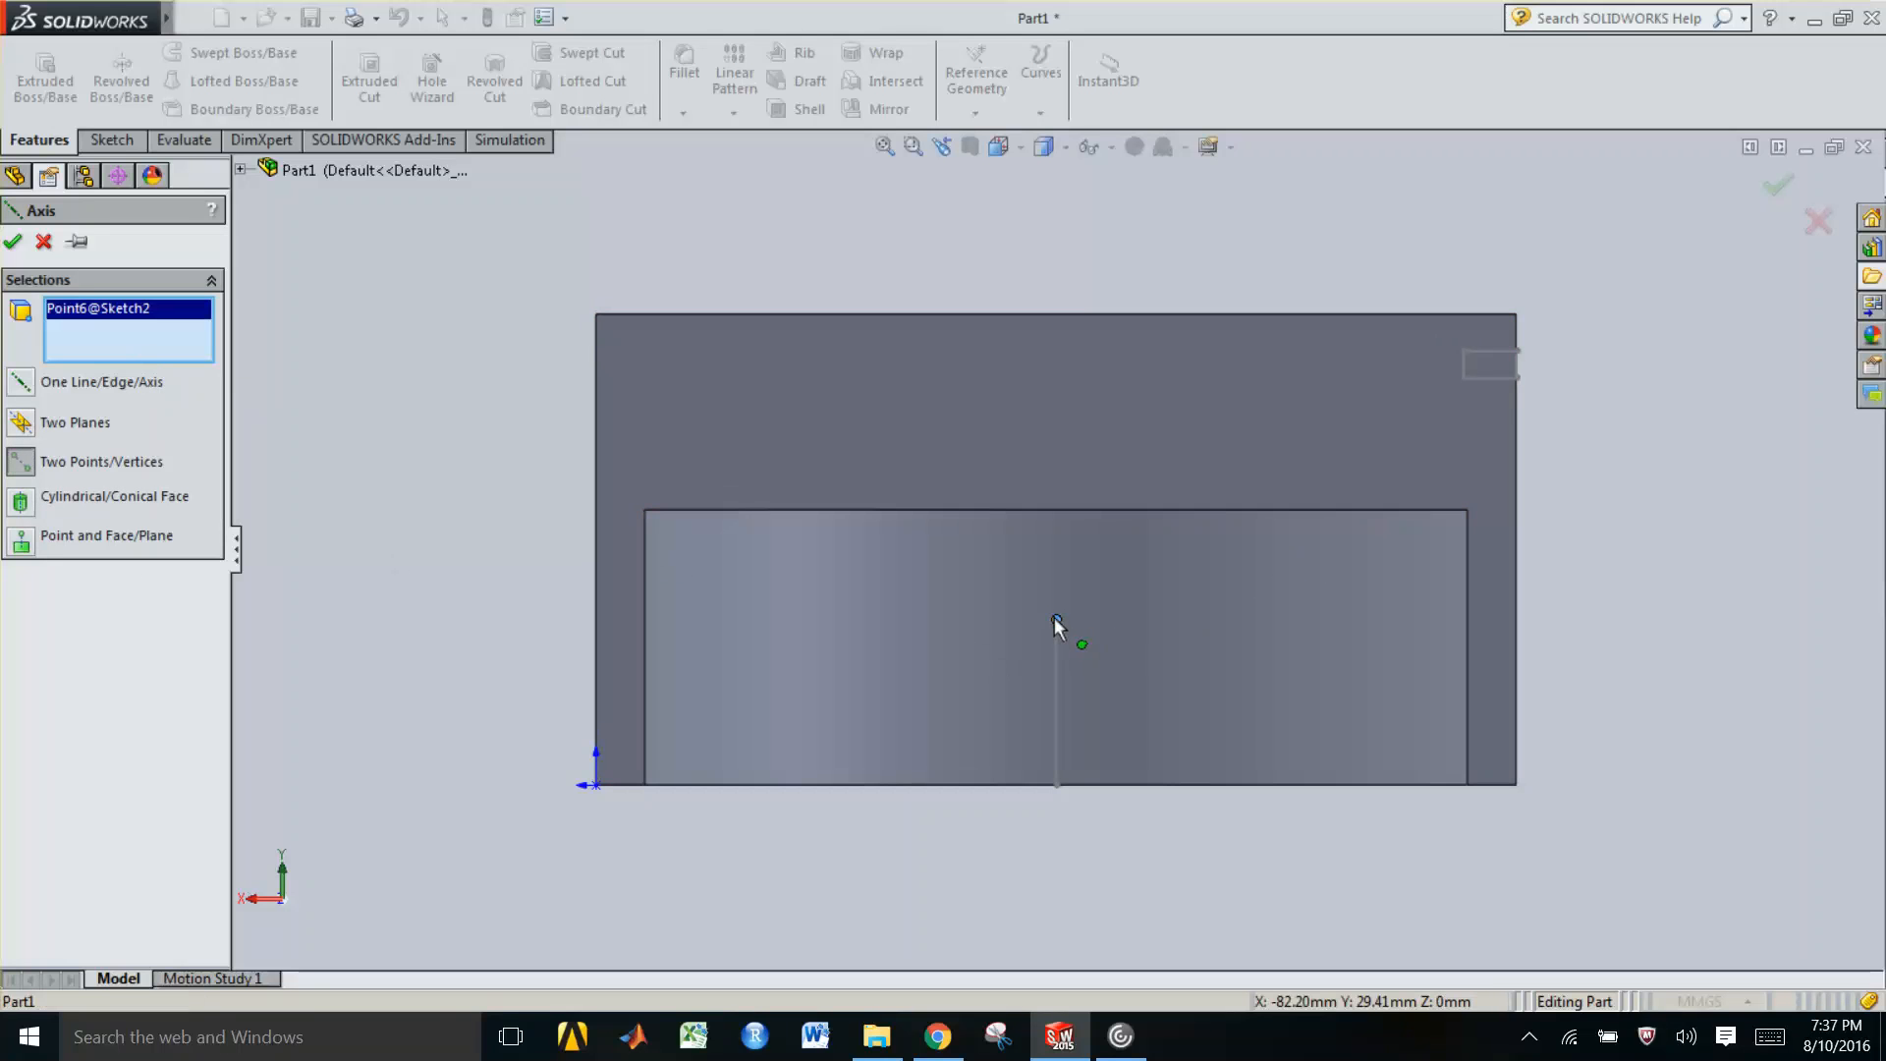
{"action": "left_click", "coordinate": [1057, 784]}
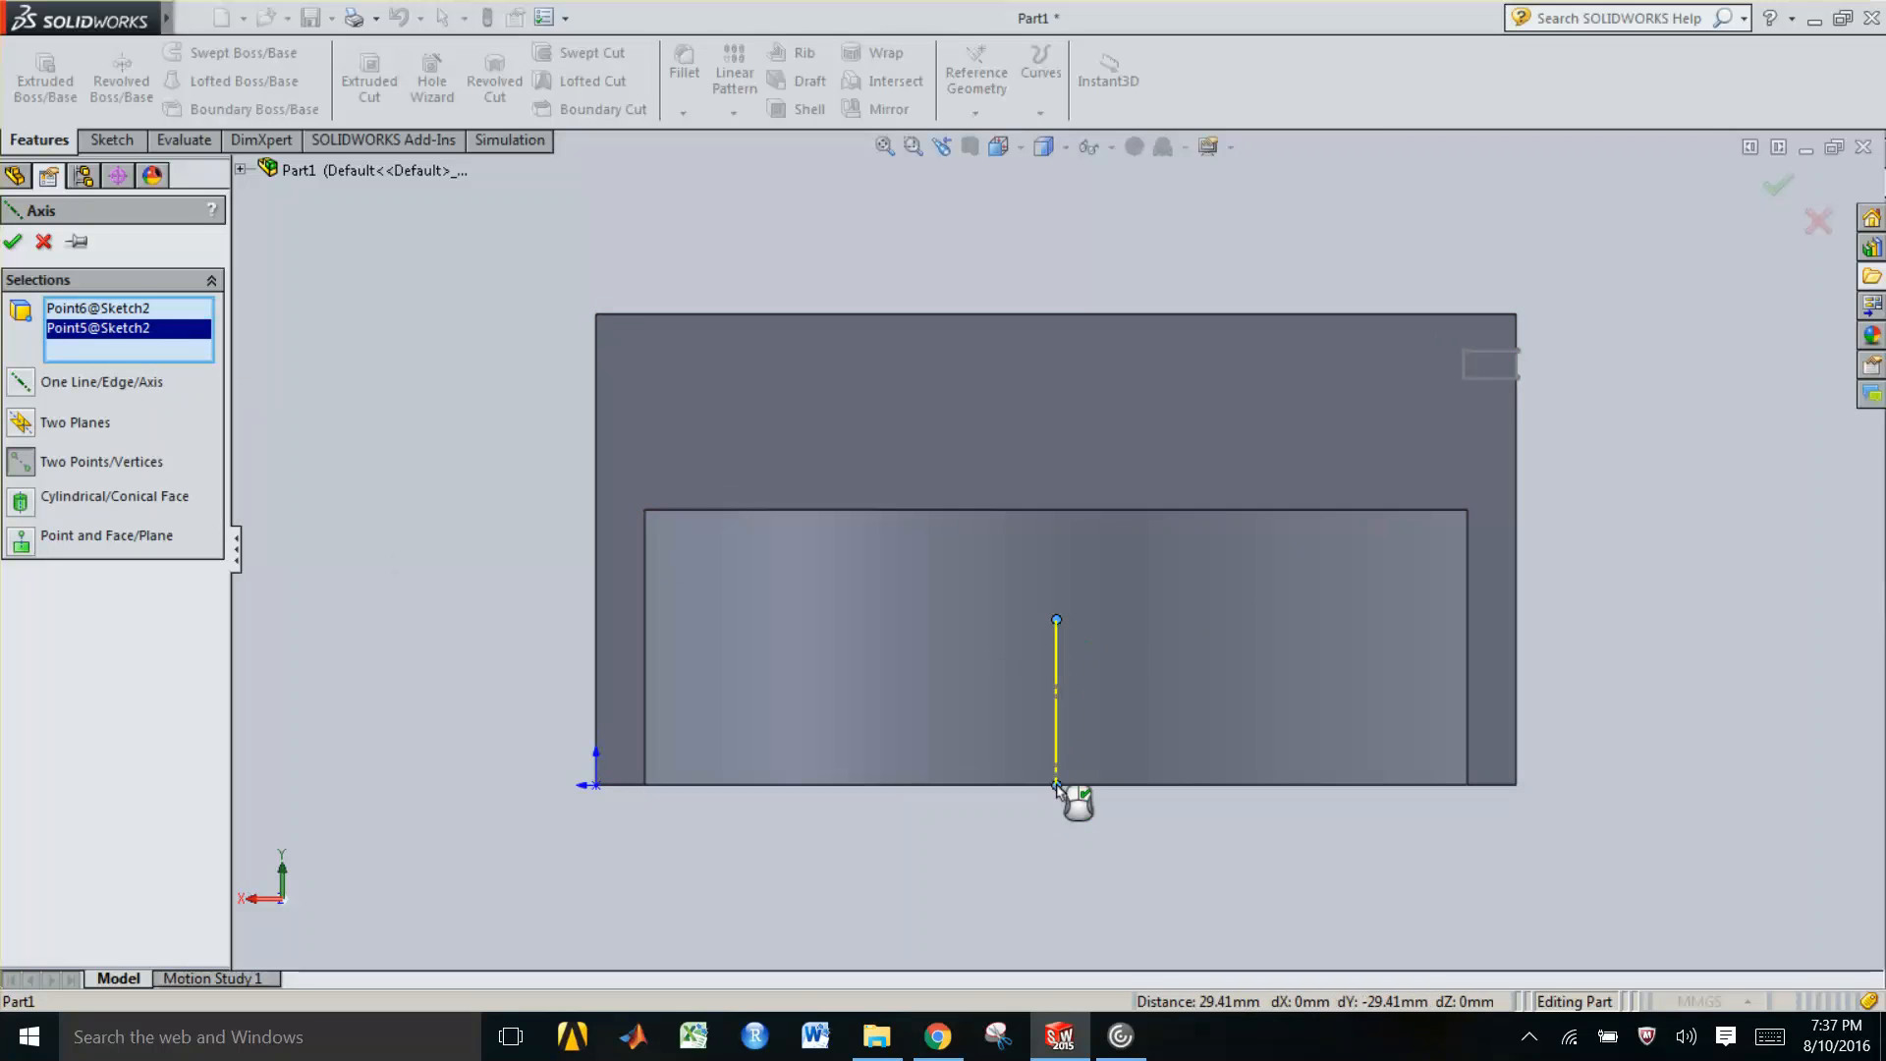
{"action": "left_click", "coordinate": [14, 243]}
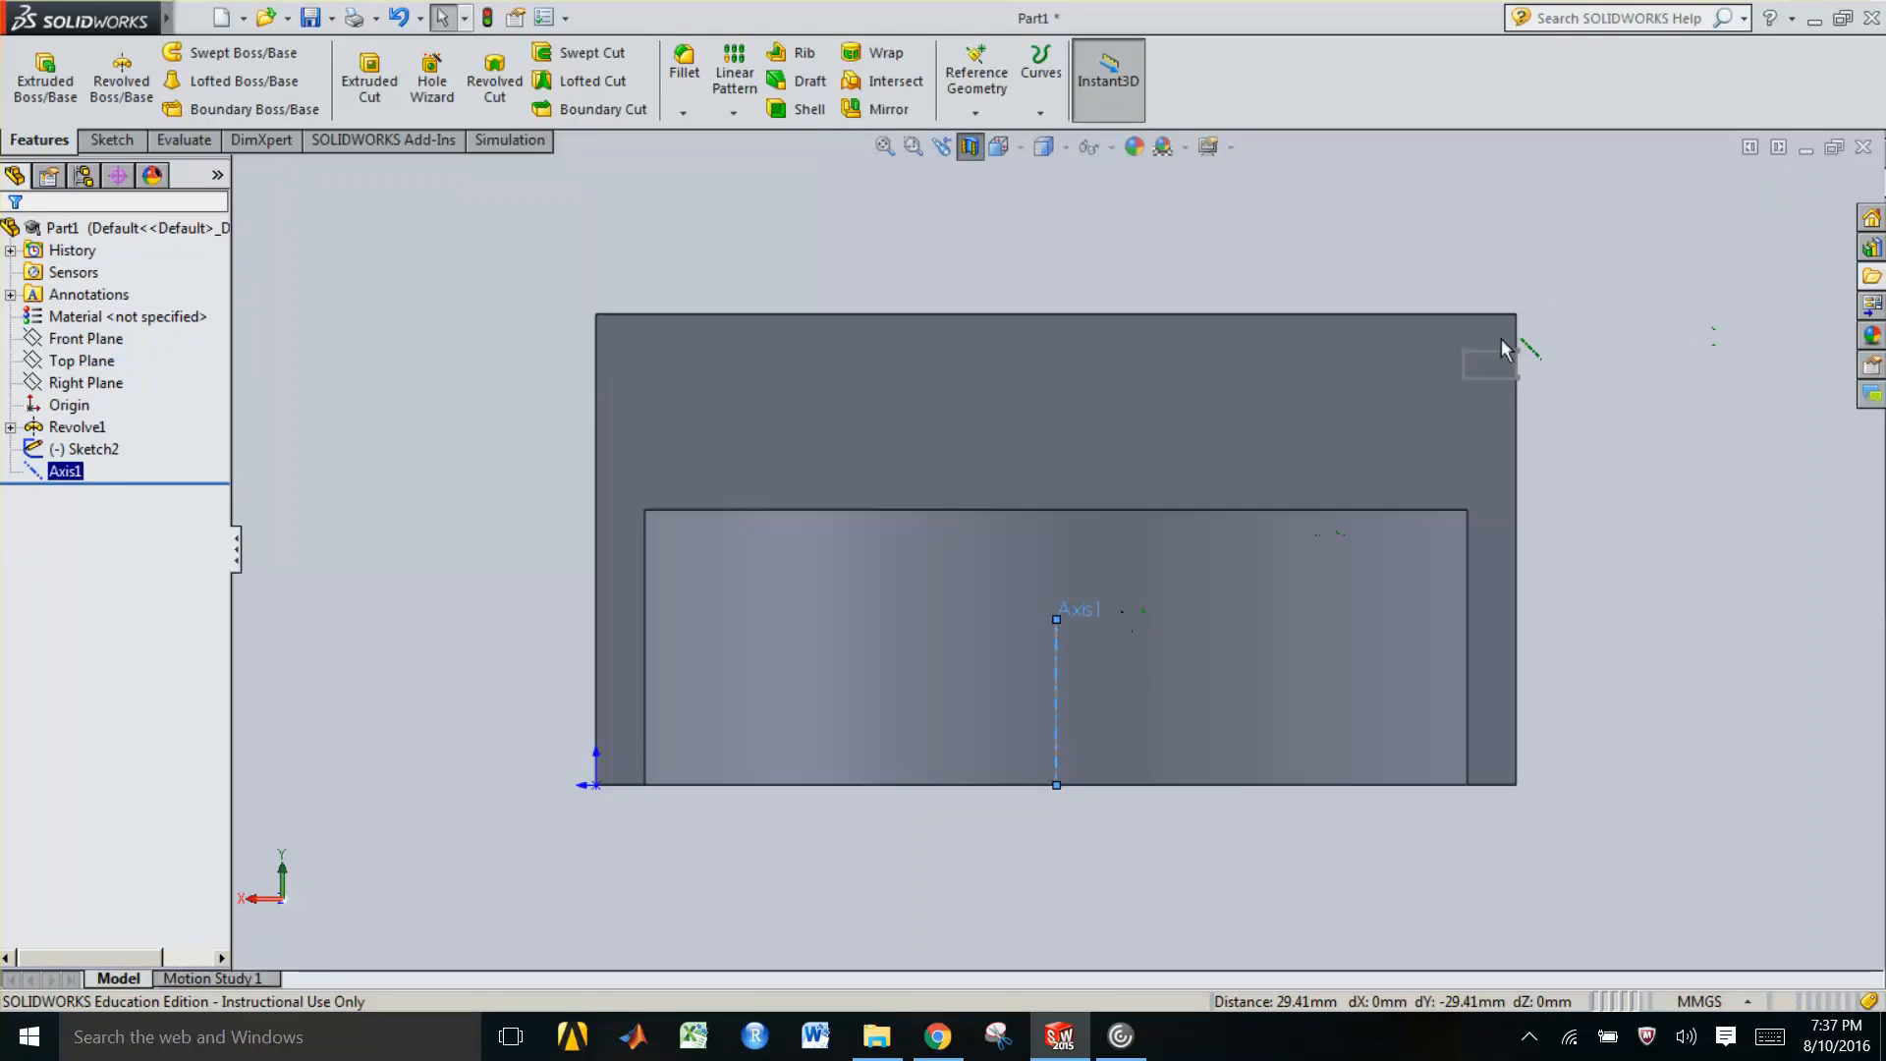
Try to revolve-cut the small rectangle of Sketch2 about the vertical sketch line
{"action": "left_click", "coordinate": [91, 403]}
{"action": "left_click", "coordinate": [264, 418]}
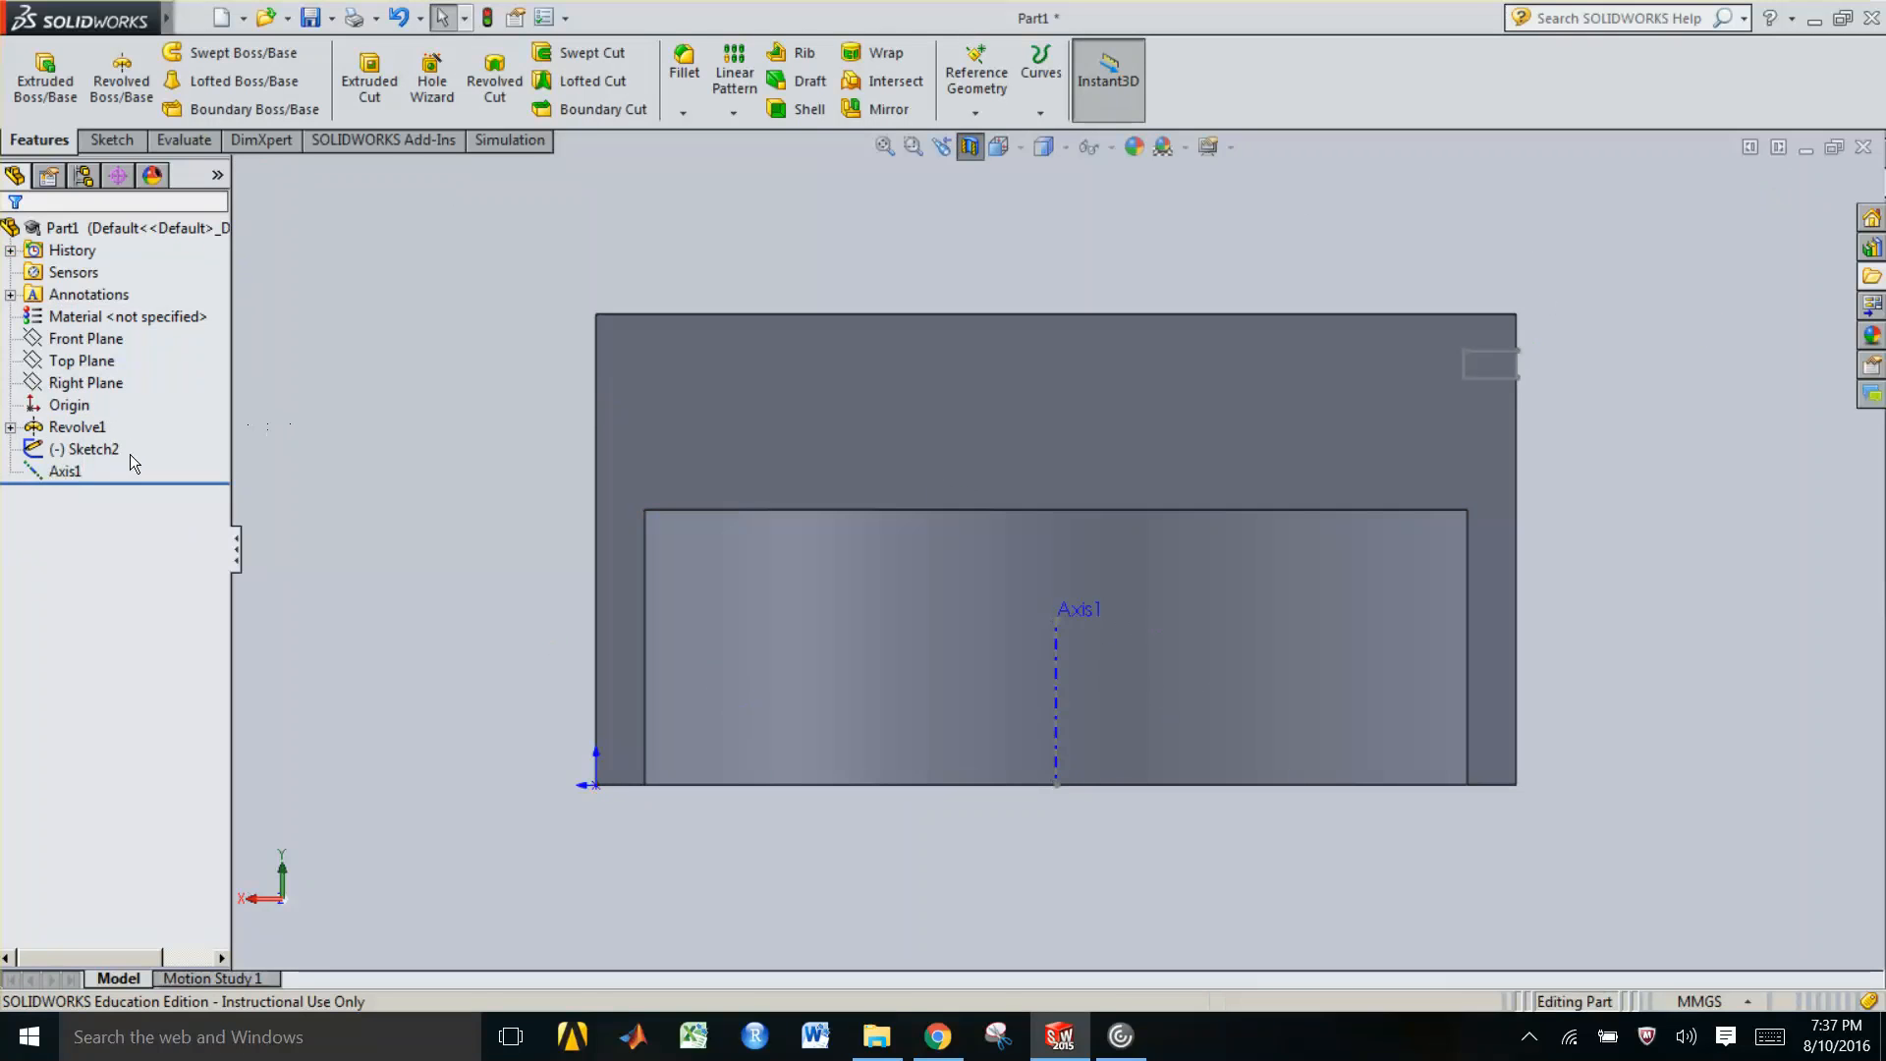
{"action": "left_click", "coordinate": [106, 451]}
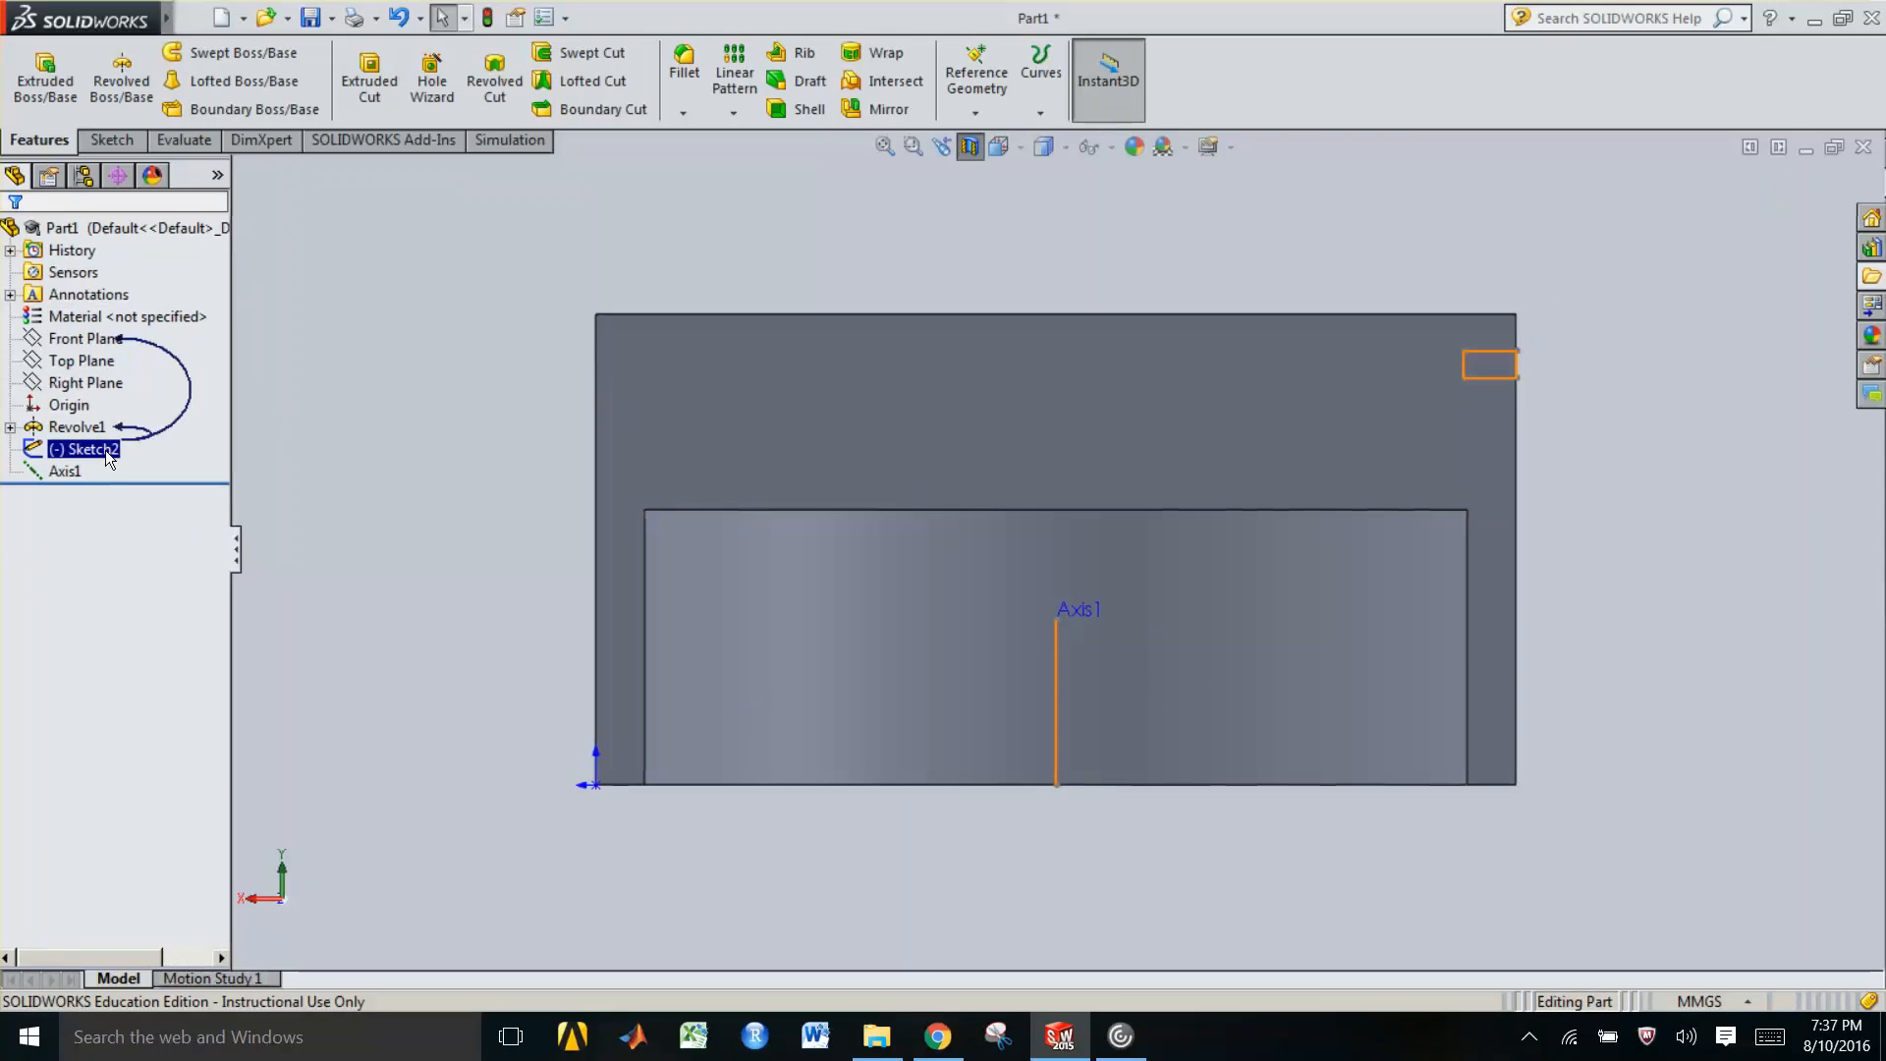
{"action": "double_click", "coordinate": [107, 448]}
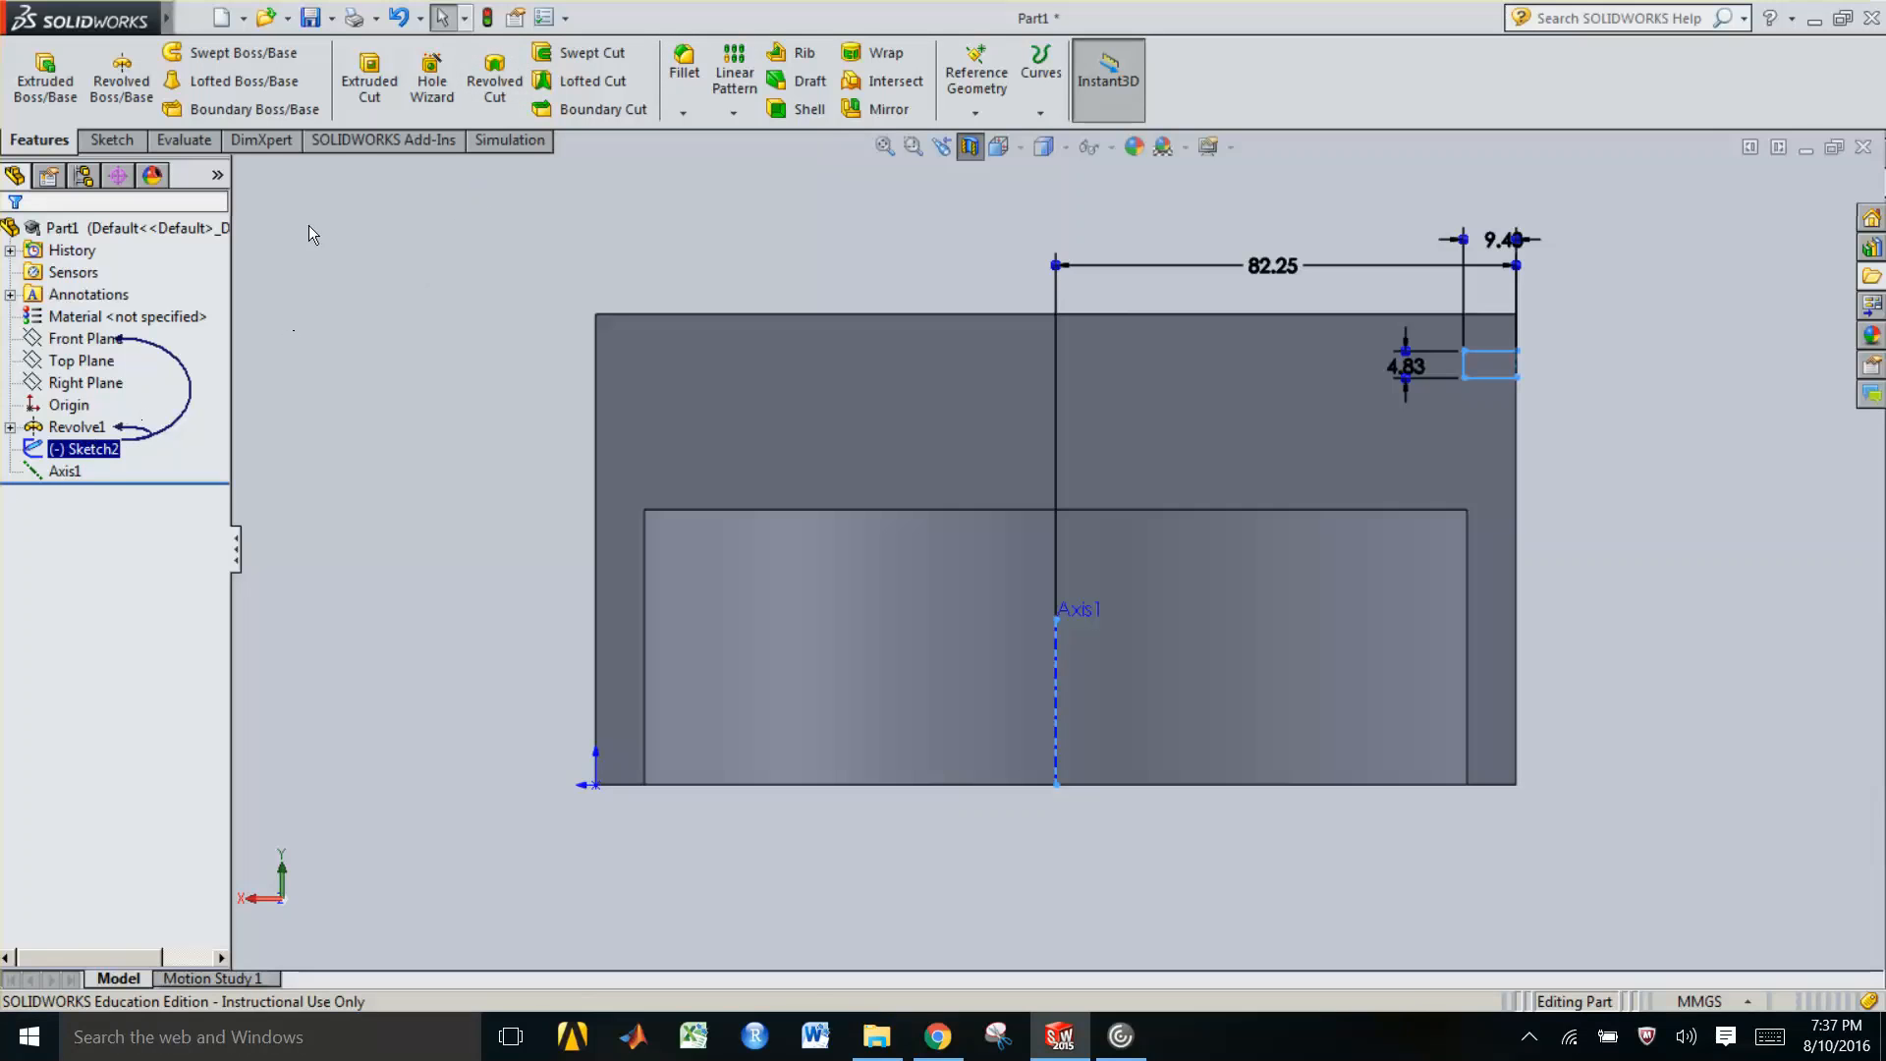
{"action": "left_click", "coordinate": [496, 86]}
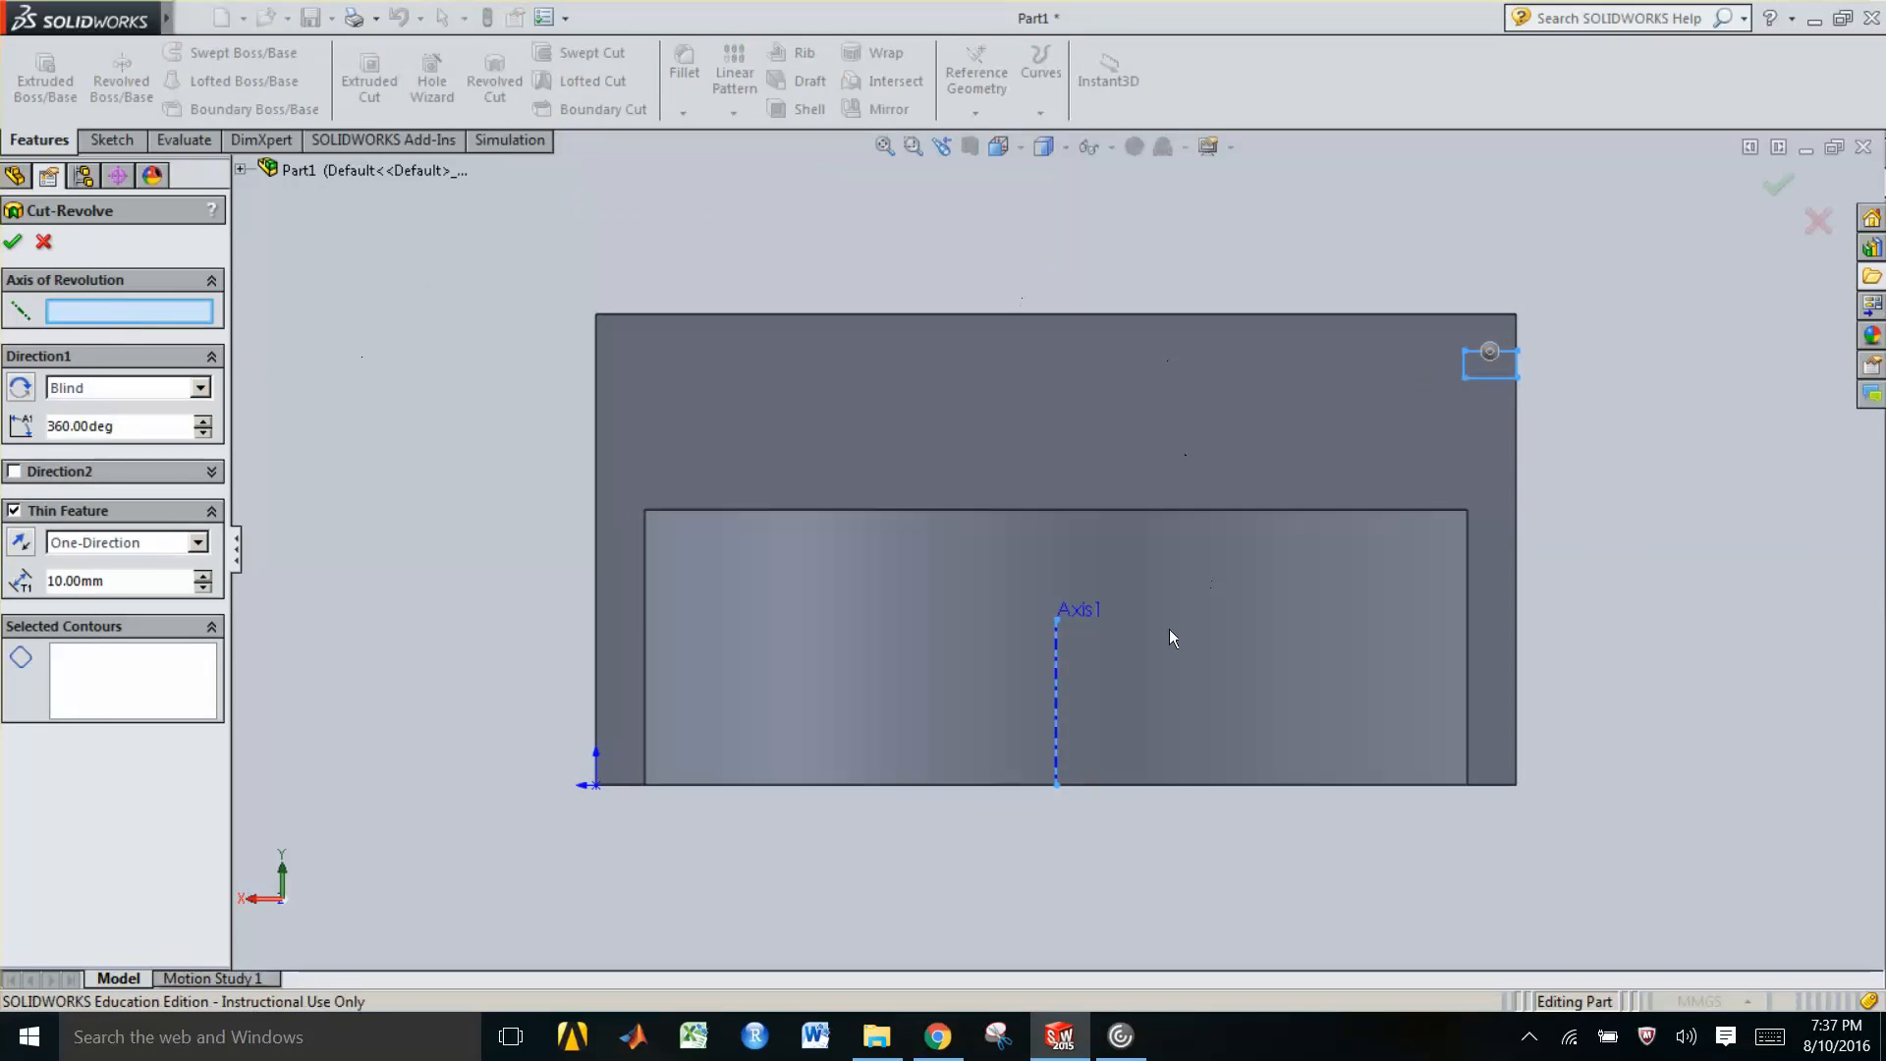
{"action": "left_click", "coordinate": [1056, 693]}
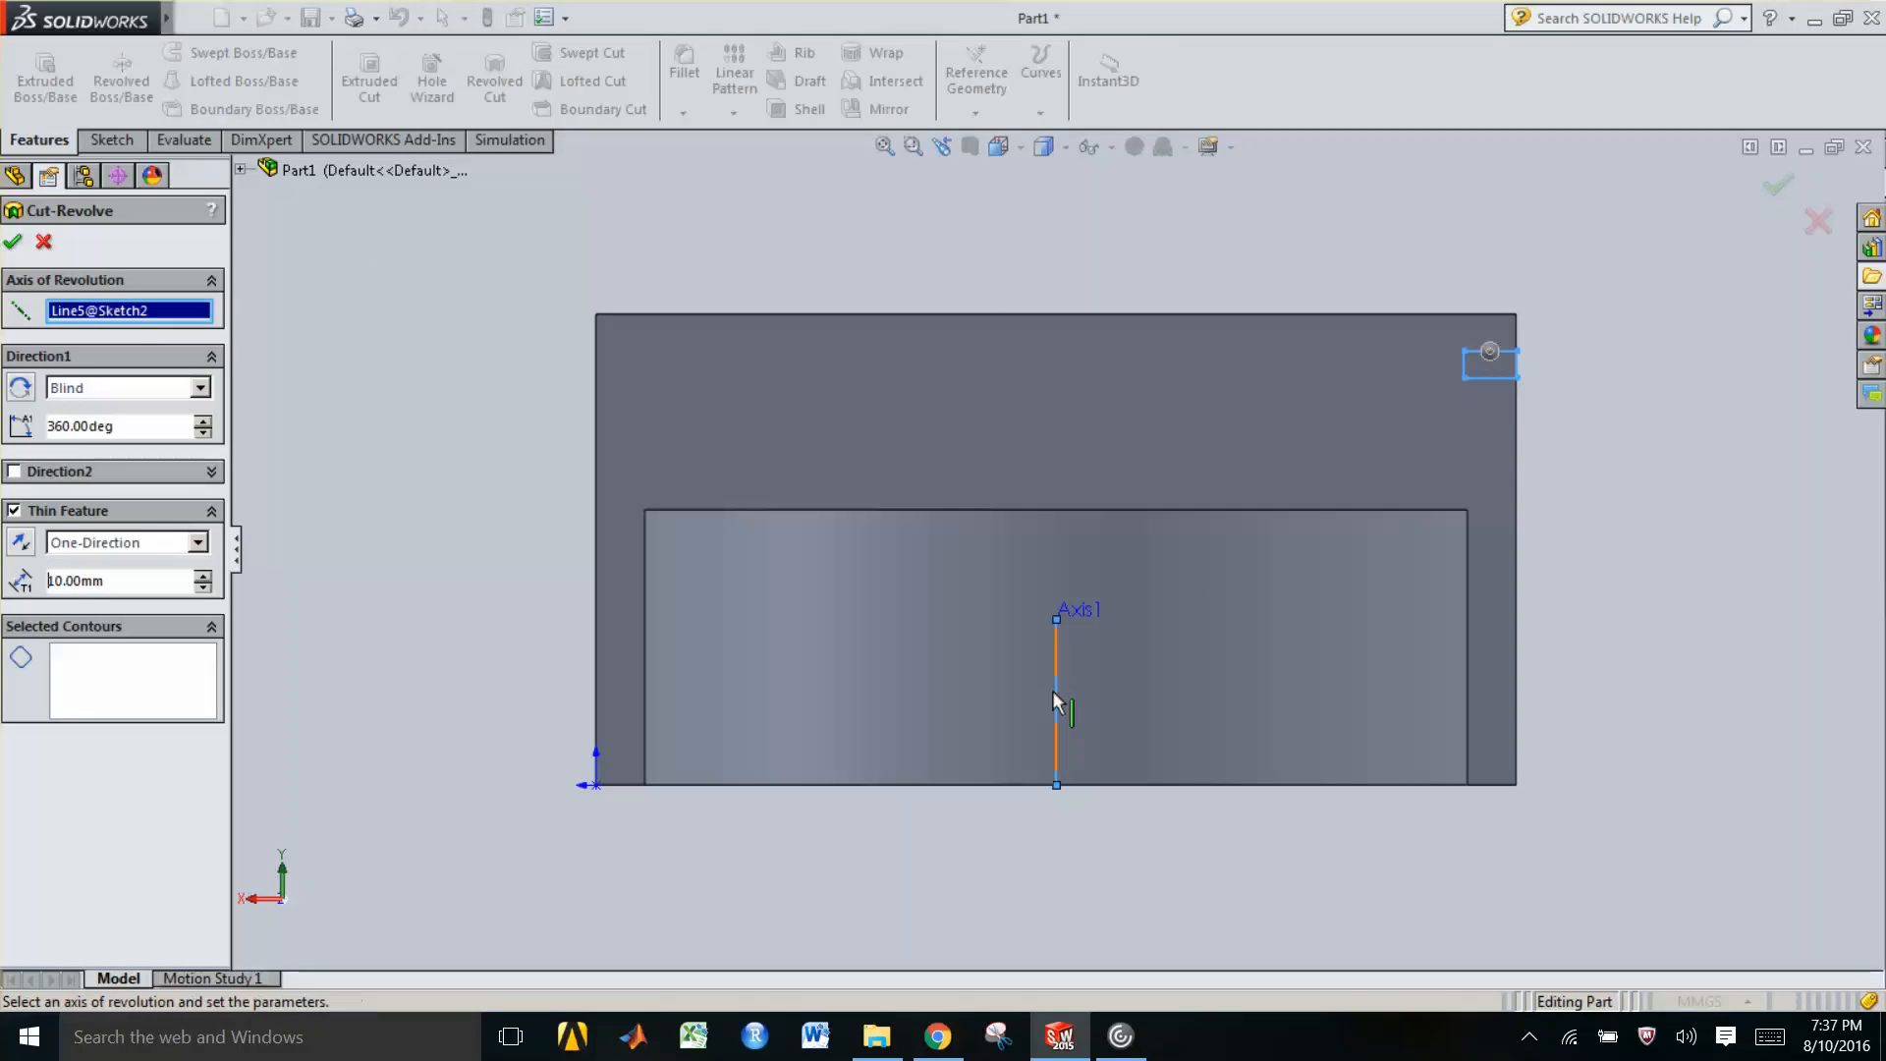
{"action": "left_click", "coordinate": [80, 684]}
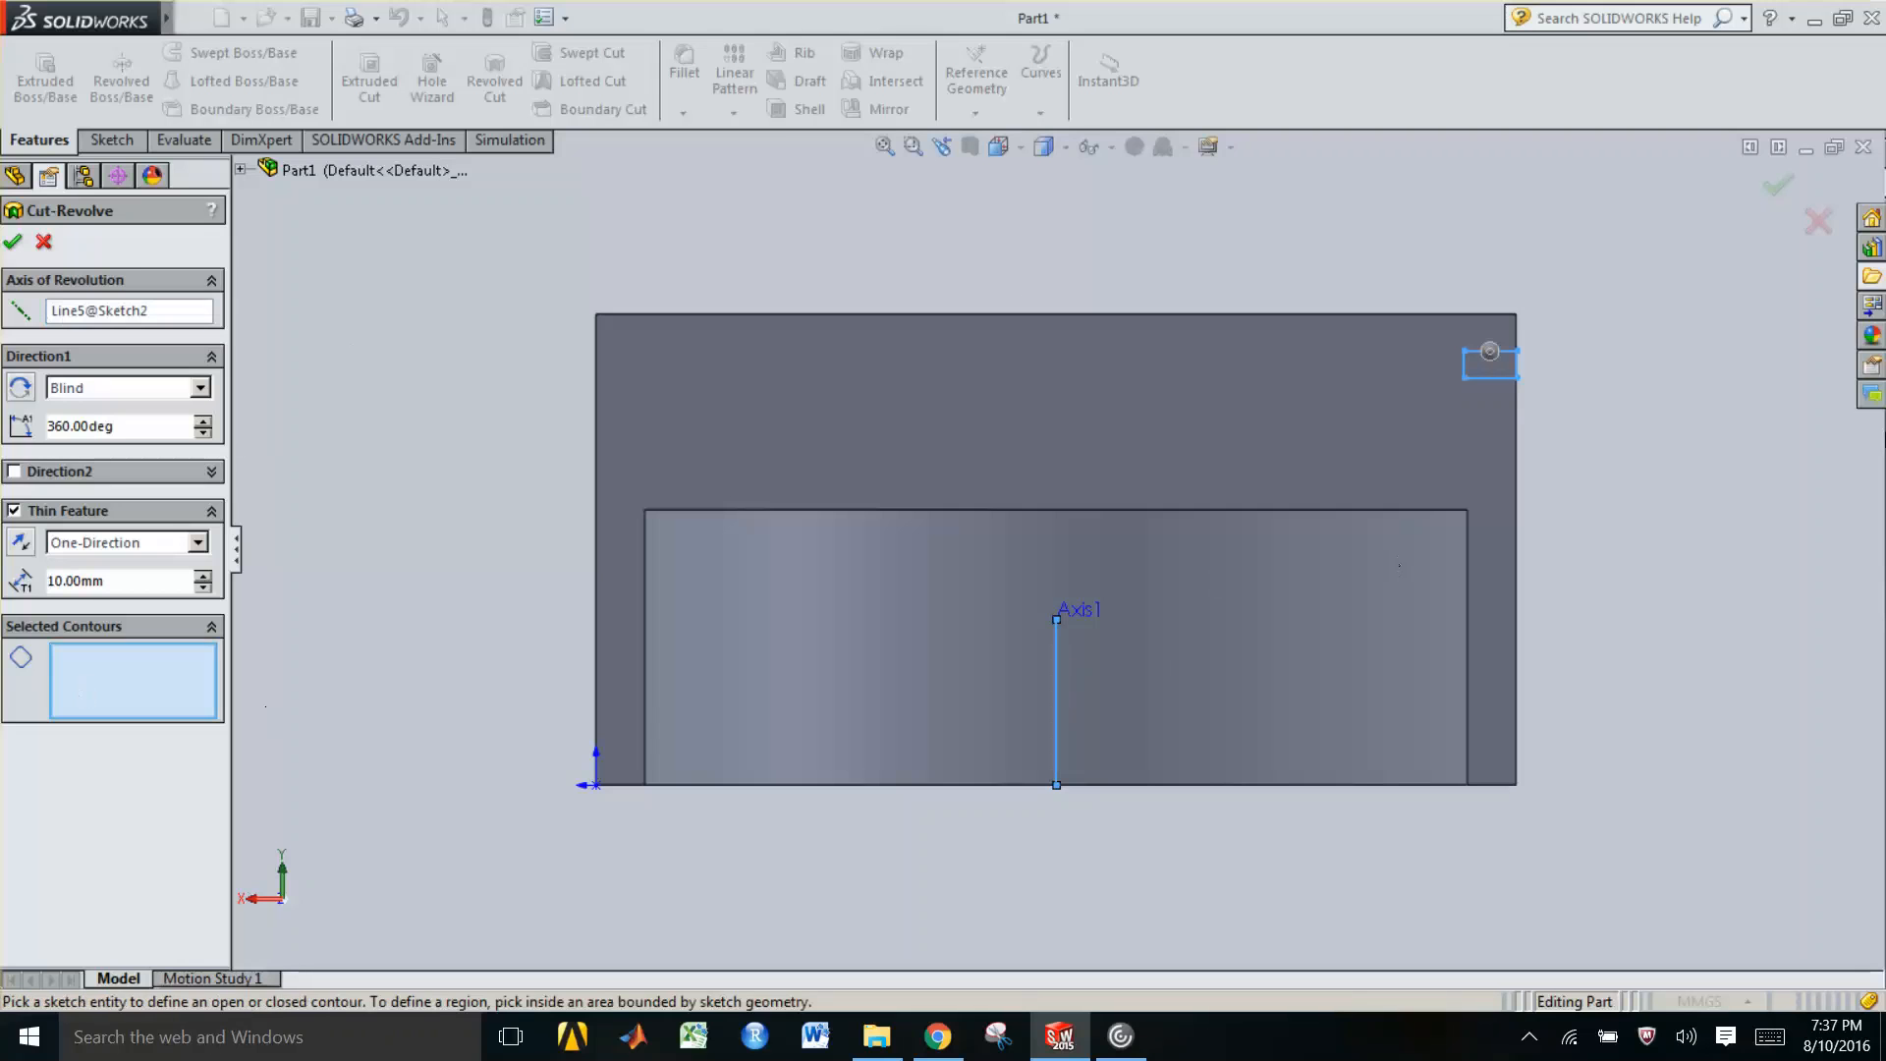
{"action": "left_click", "coordinate": [1500, 372]}
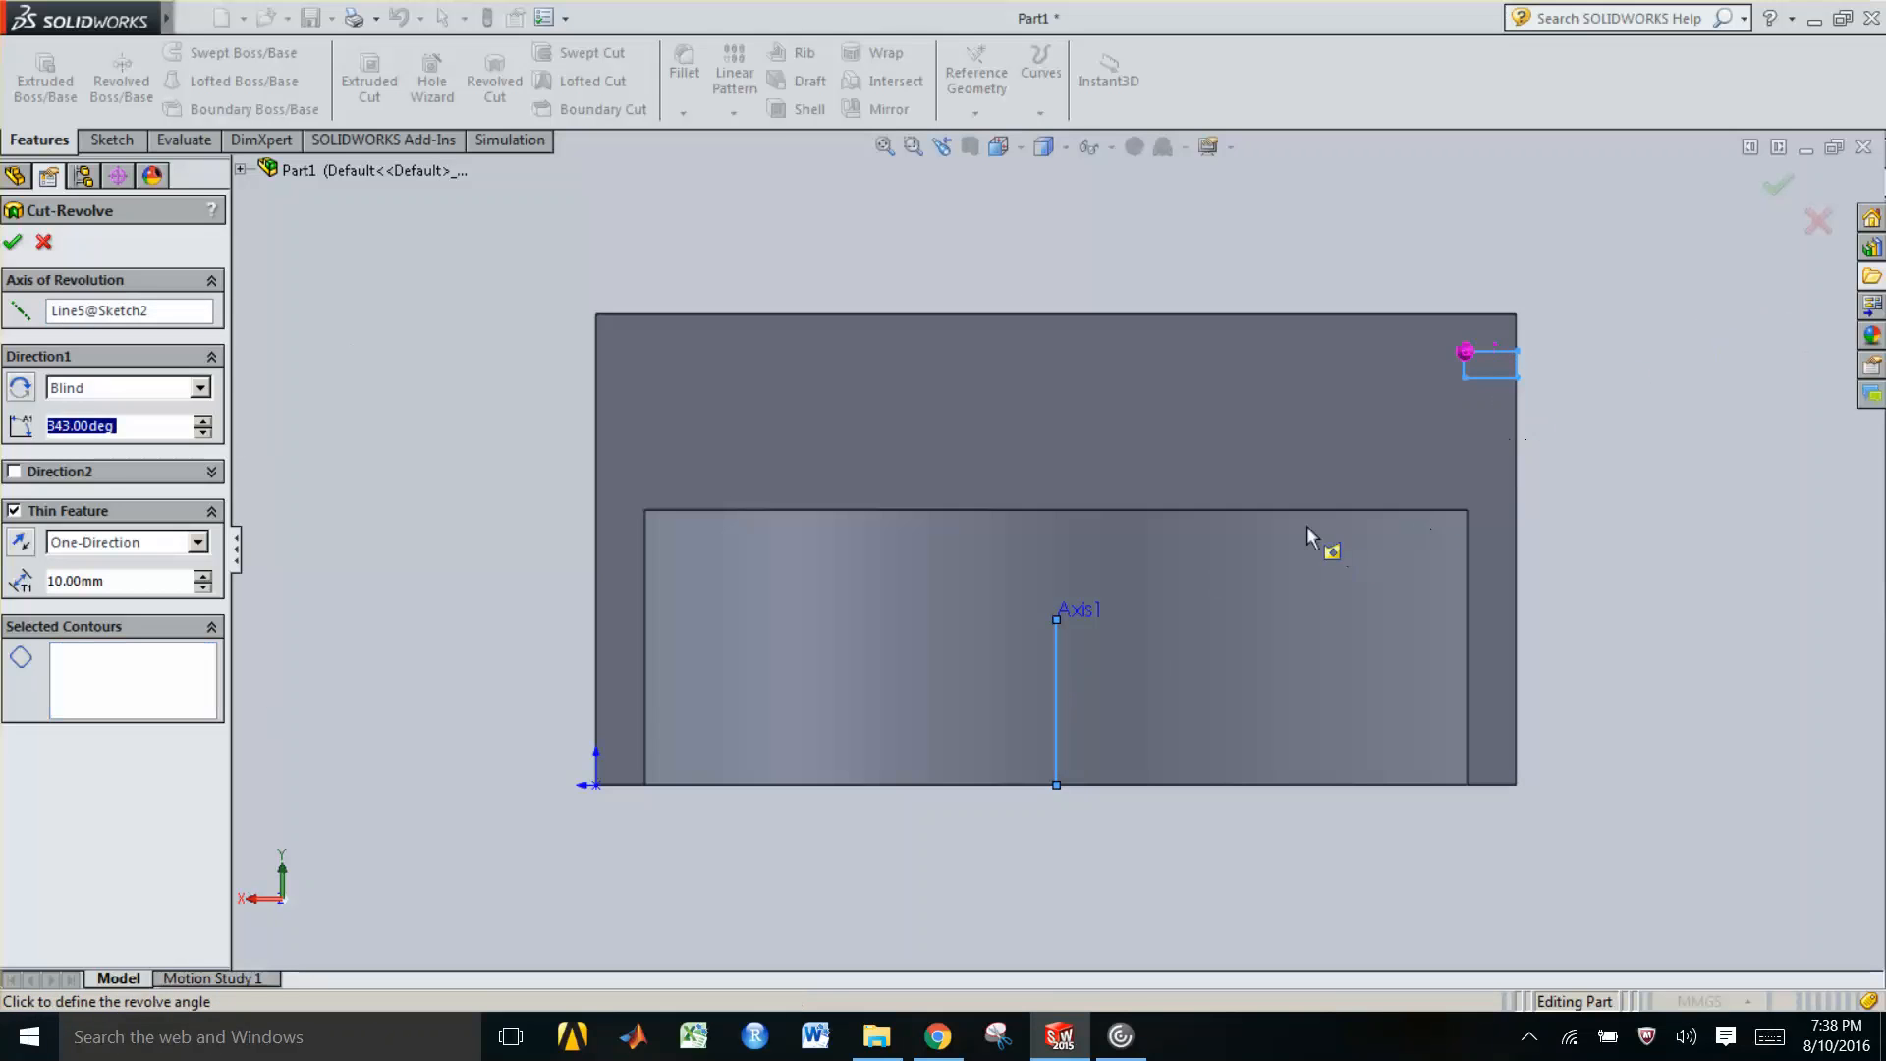
{"action": "left_click", "coordinate": [109, 689]}
{"action": "key", "text": "Return"}
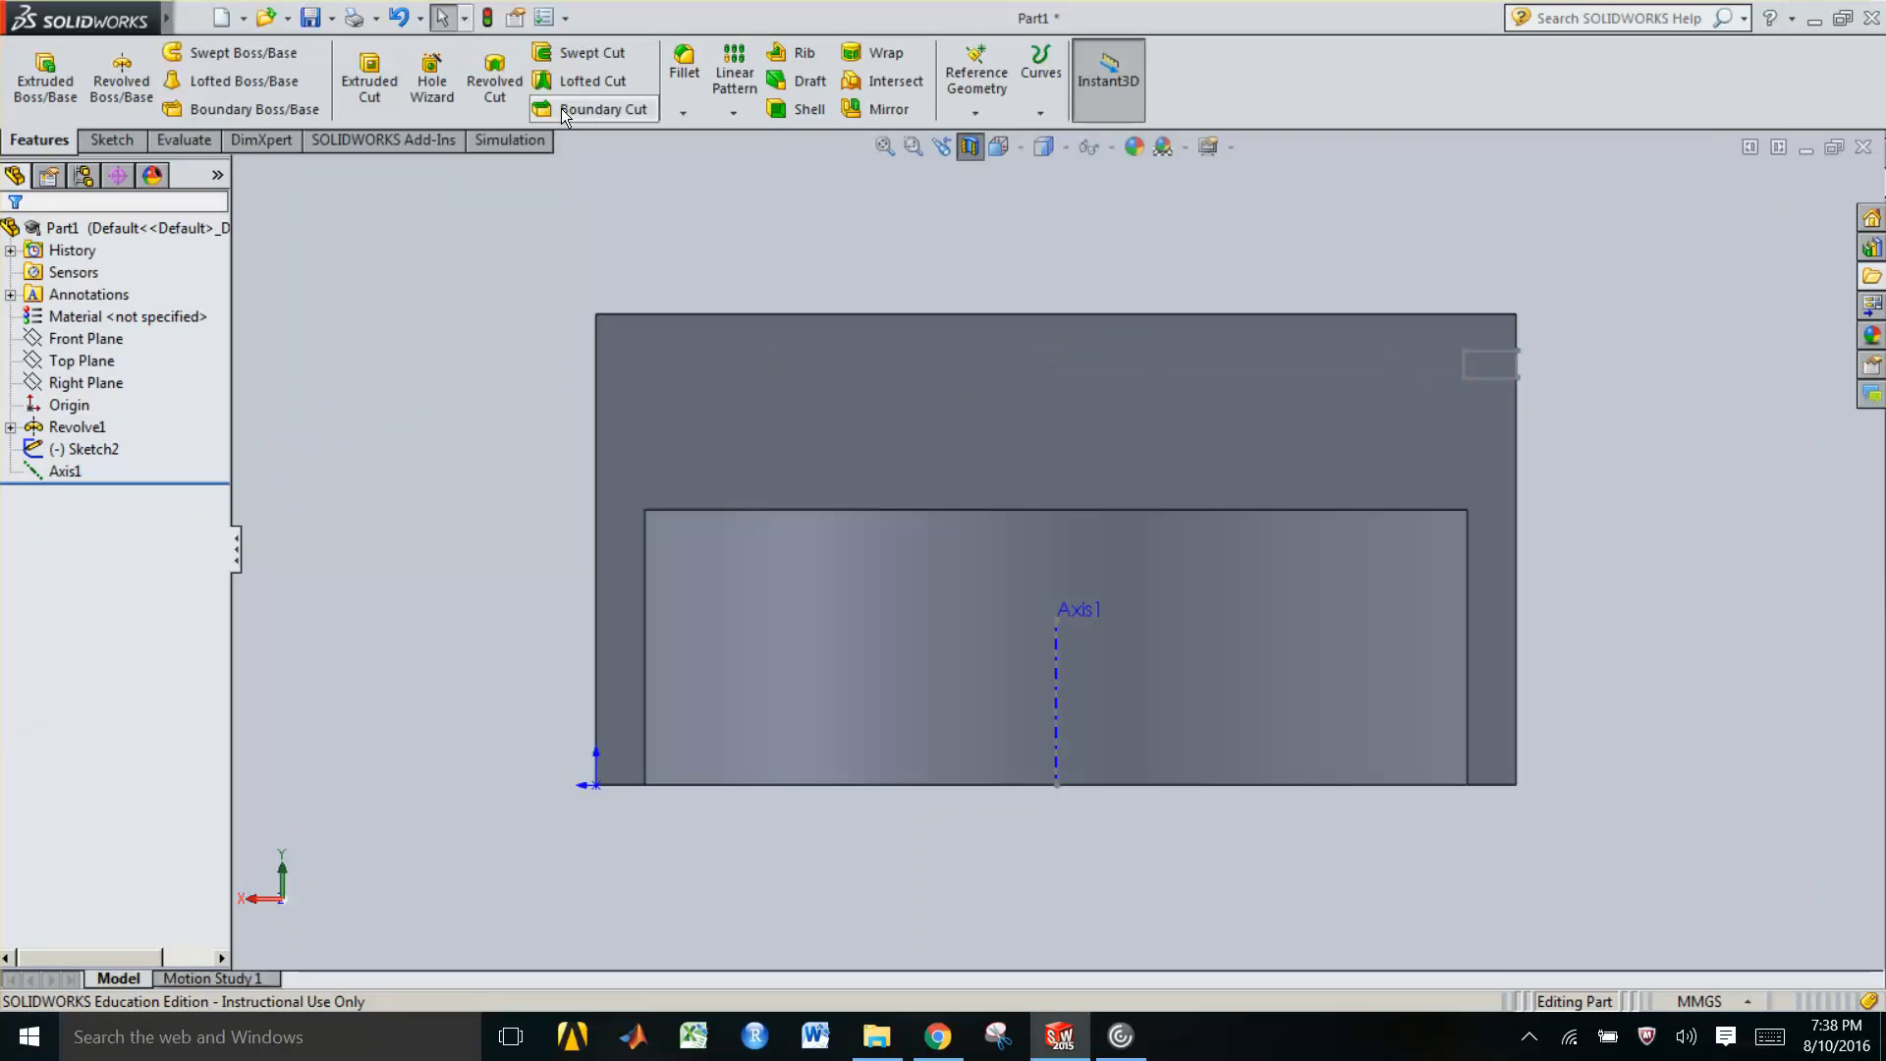
Start a revolved cut from Sketch2, using the vertical sketch line as the axis and the small rectangle as the contour
{"action": "left_click", "coordinate": [504, 92]}
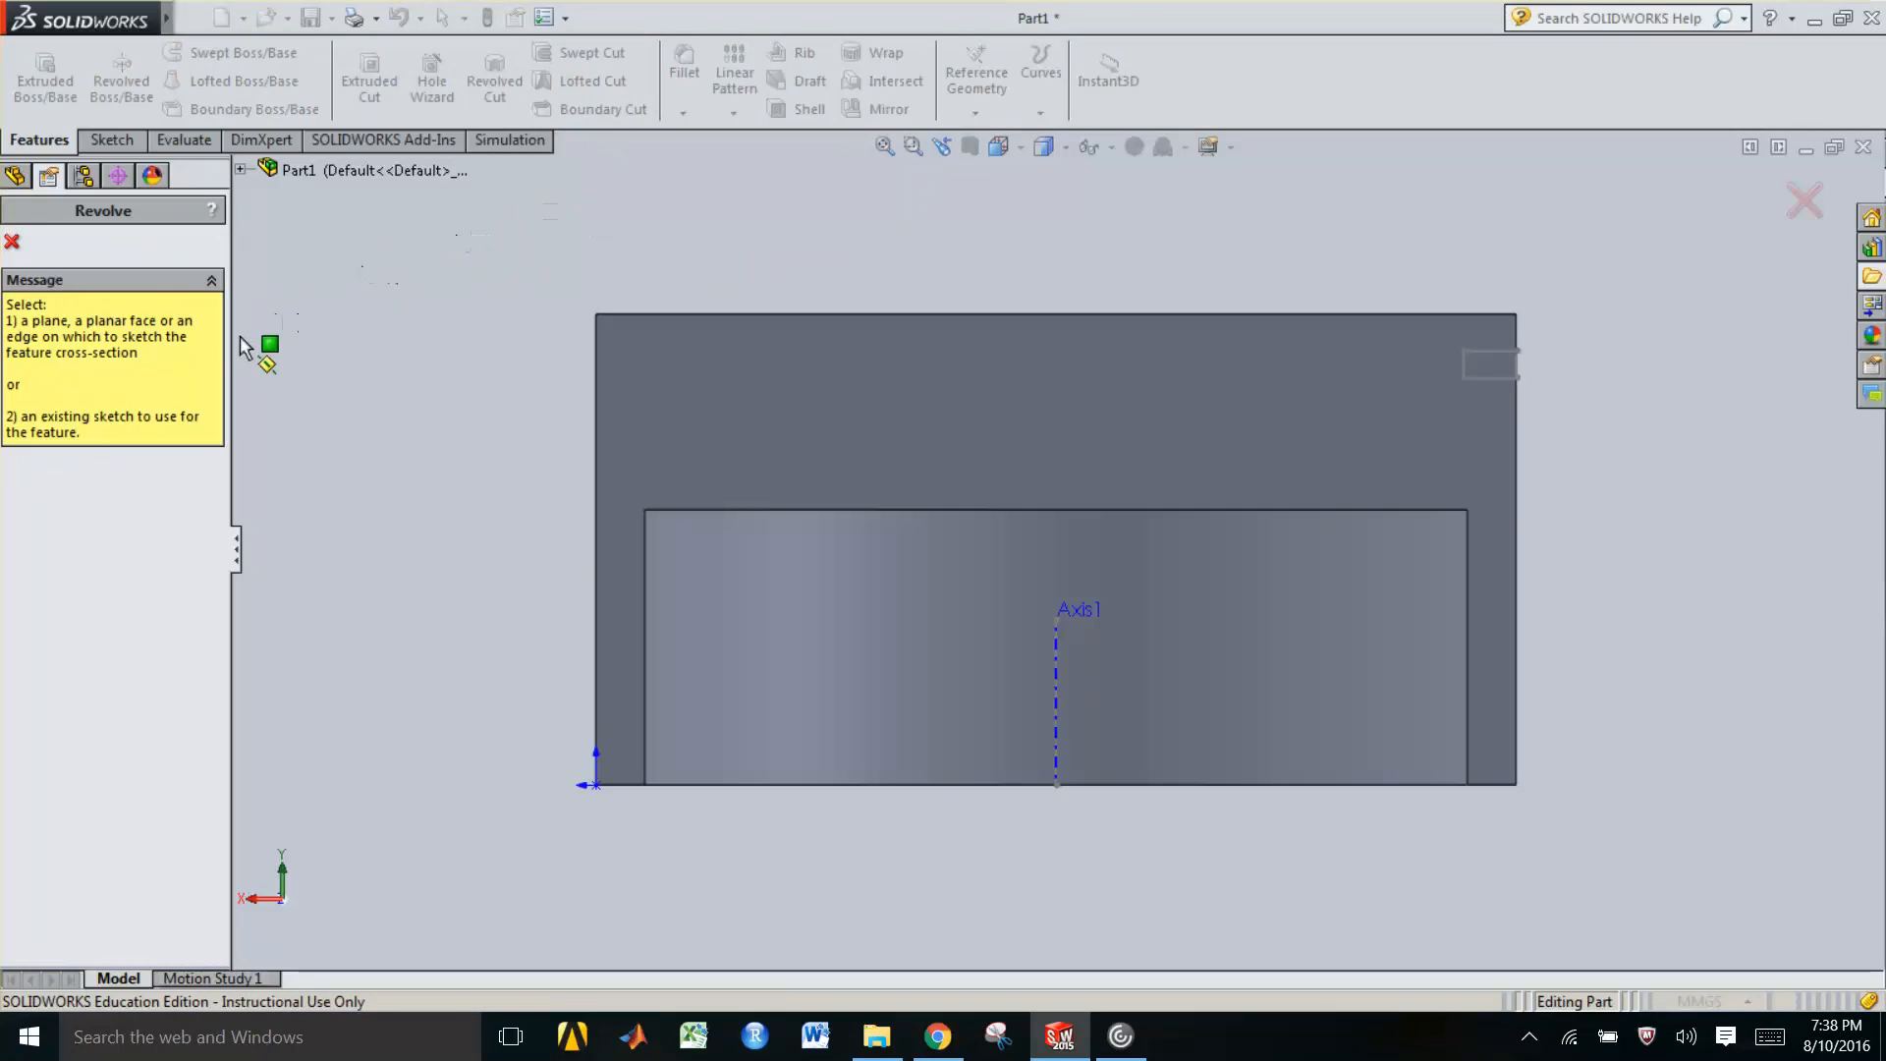
{"action": "left_click", "coordinate": [239, 167]}
{"action": "left_click", "coordinate": [340, 390]}
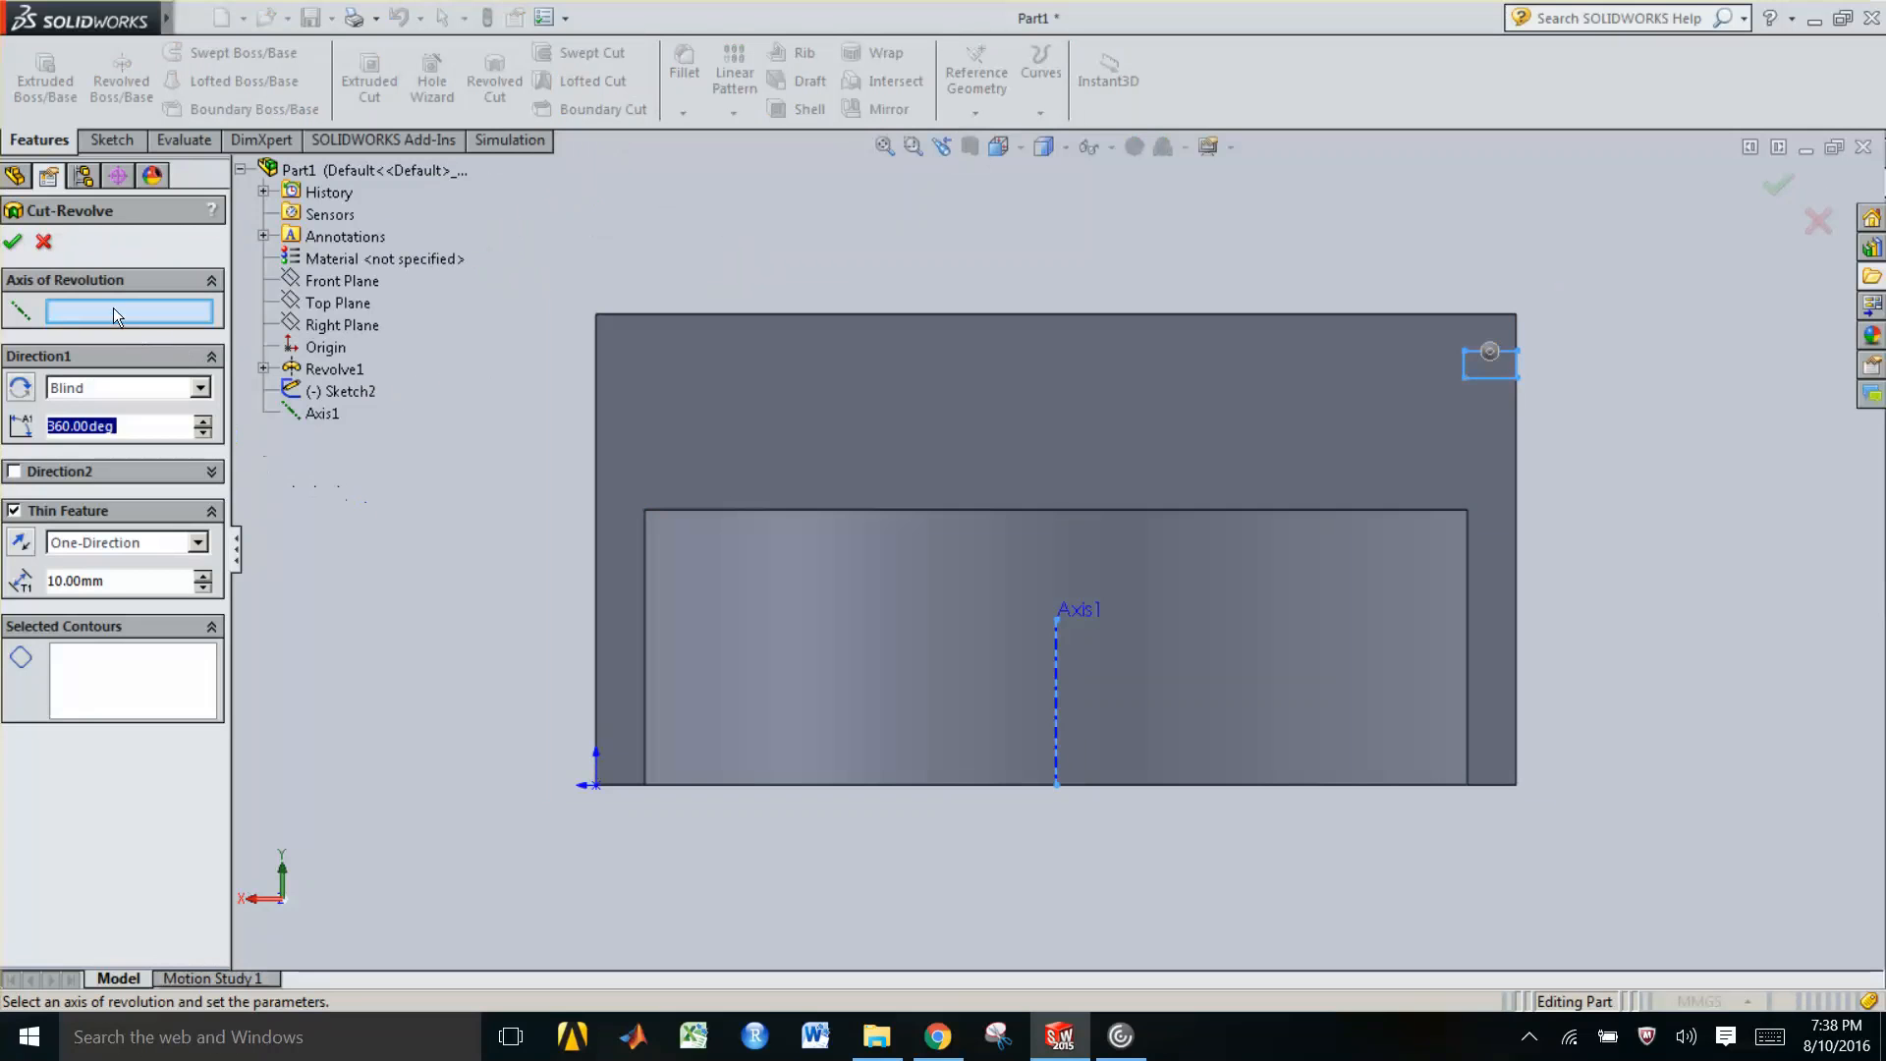
{"action": "left_click", "coordinate": [110, 309]}
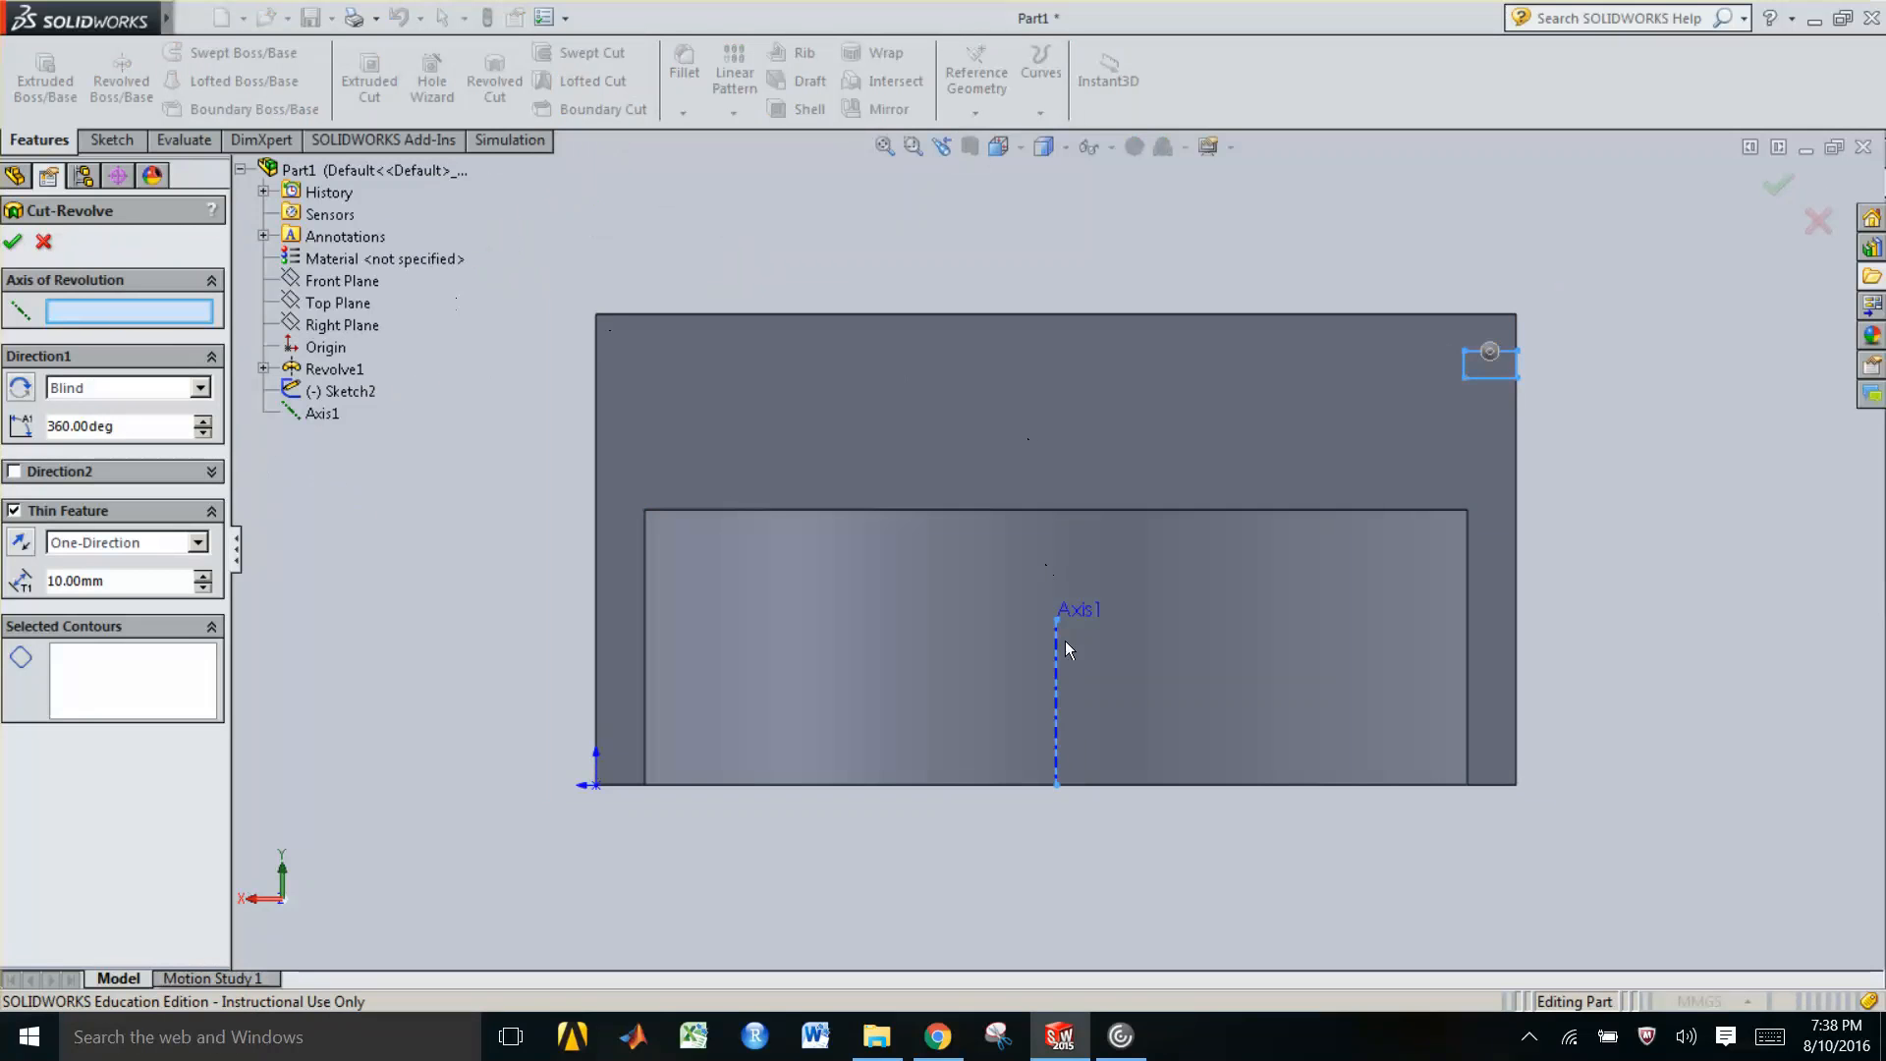
{"action": "left_click", "coordinate": [1059, 668]}
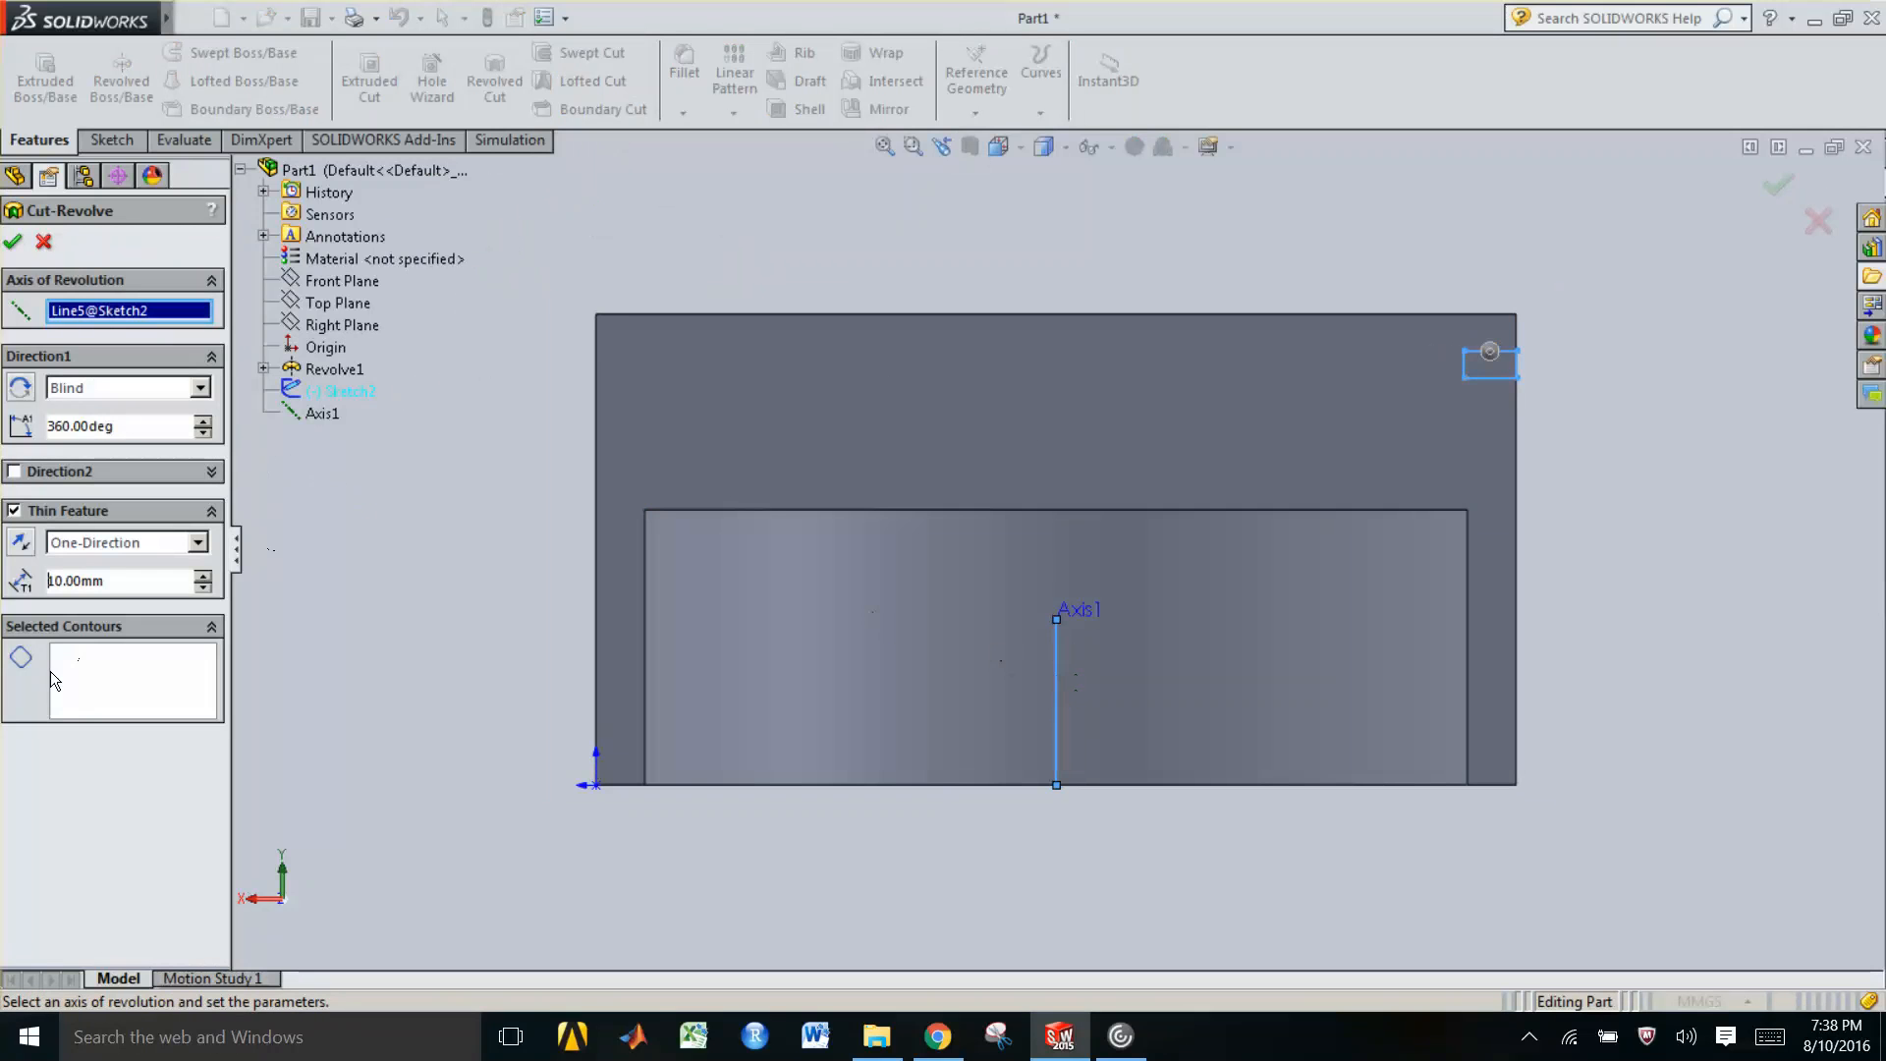
{"action": "left_click", "coordinate": [91, 672]}
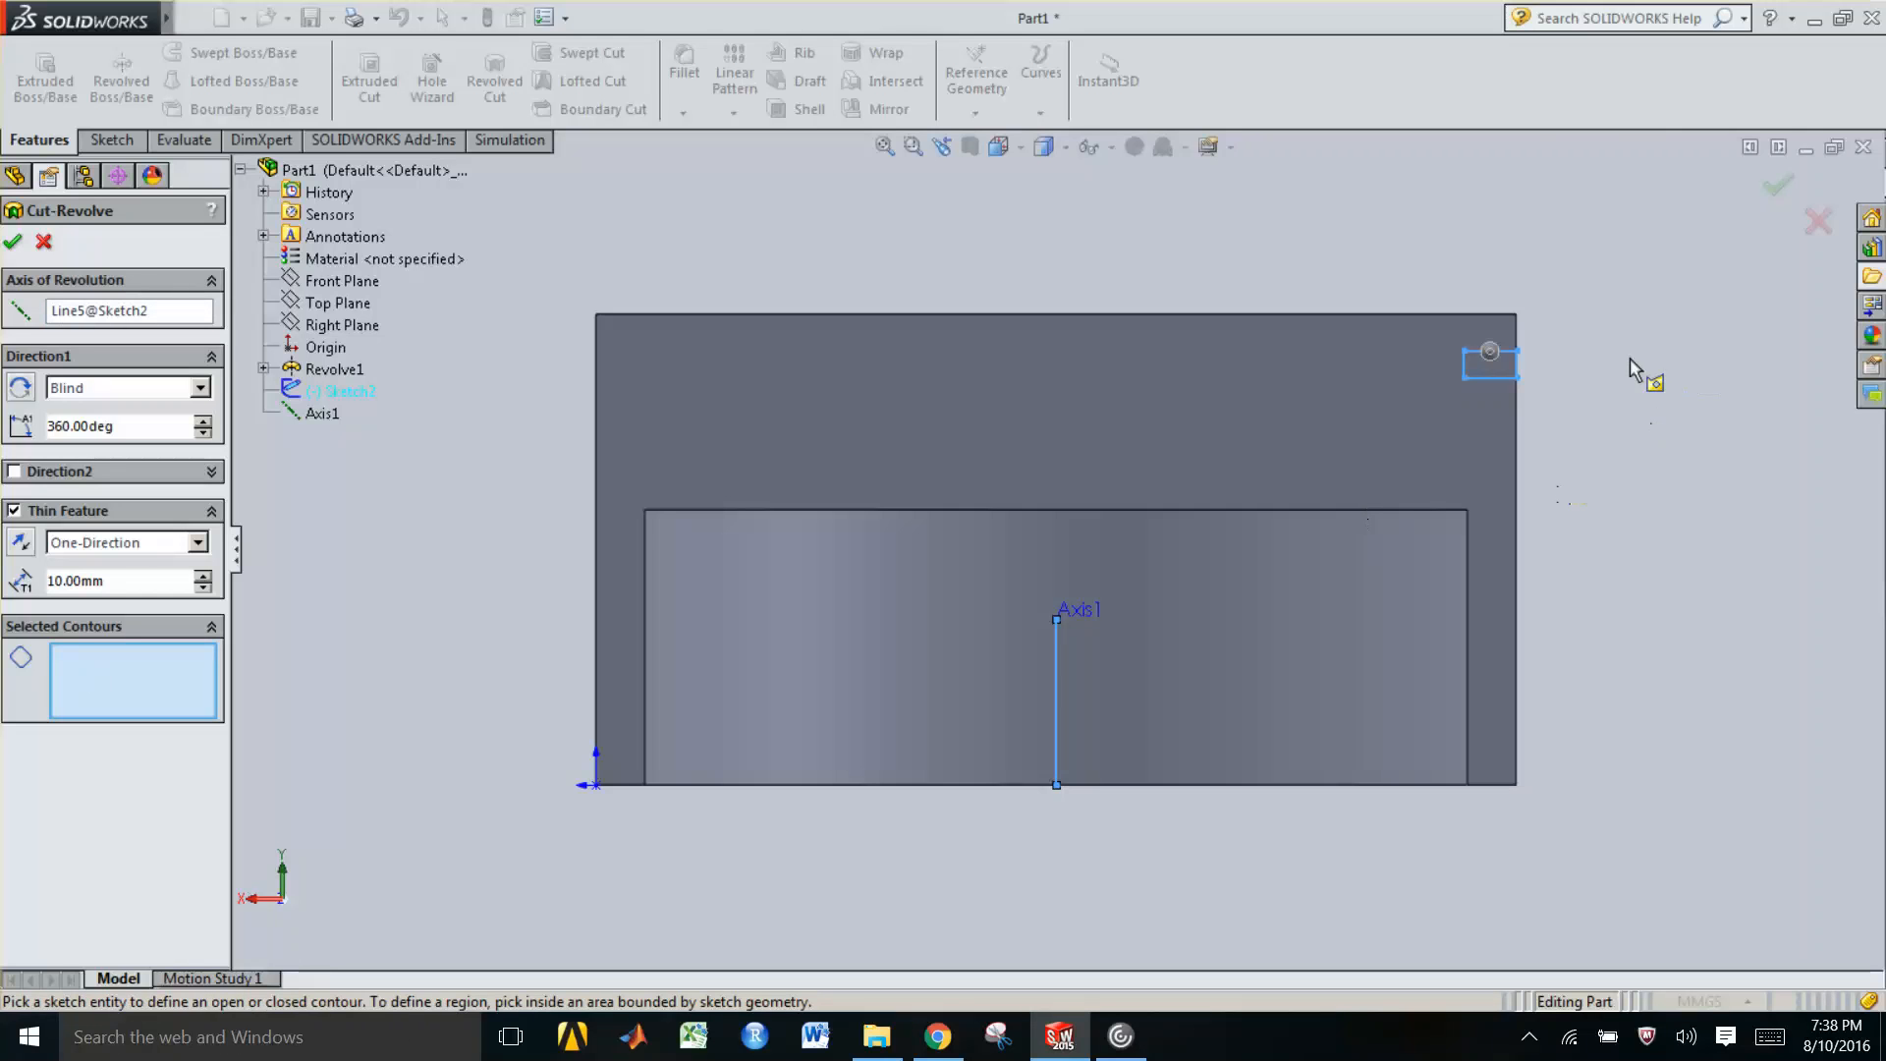
{"action": "left_click", "coordinate": [1500, 373]}
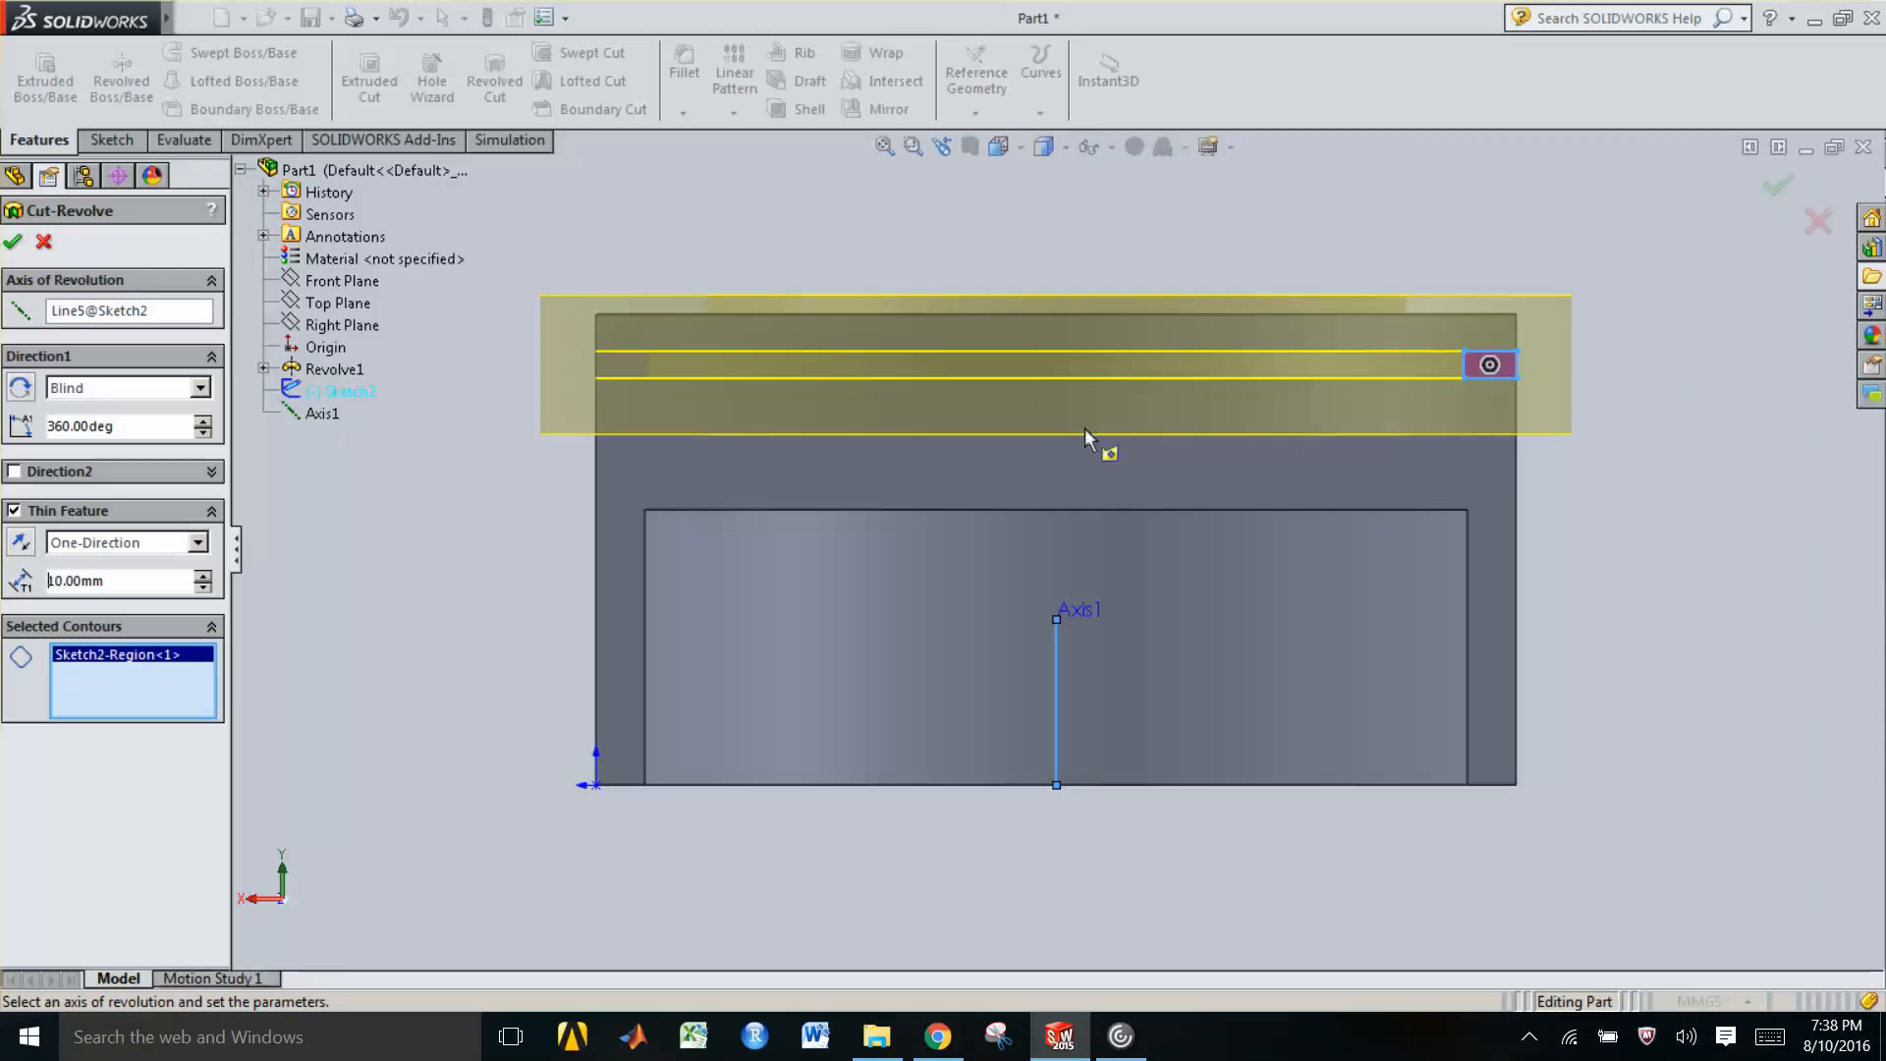
Turn off the Thin Feature option and confirm the 360° cut-revolve to form the groove
{"action": "scroll", "coordinate": [1085, 427], "scroll_direction": "up", "scroll_amount": 1}
{"action": "scroll", "coordinate": [1085, 427], "scroll_direction": "up", "scroll_amount": 1}
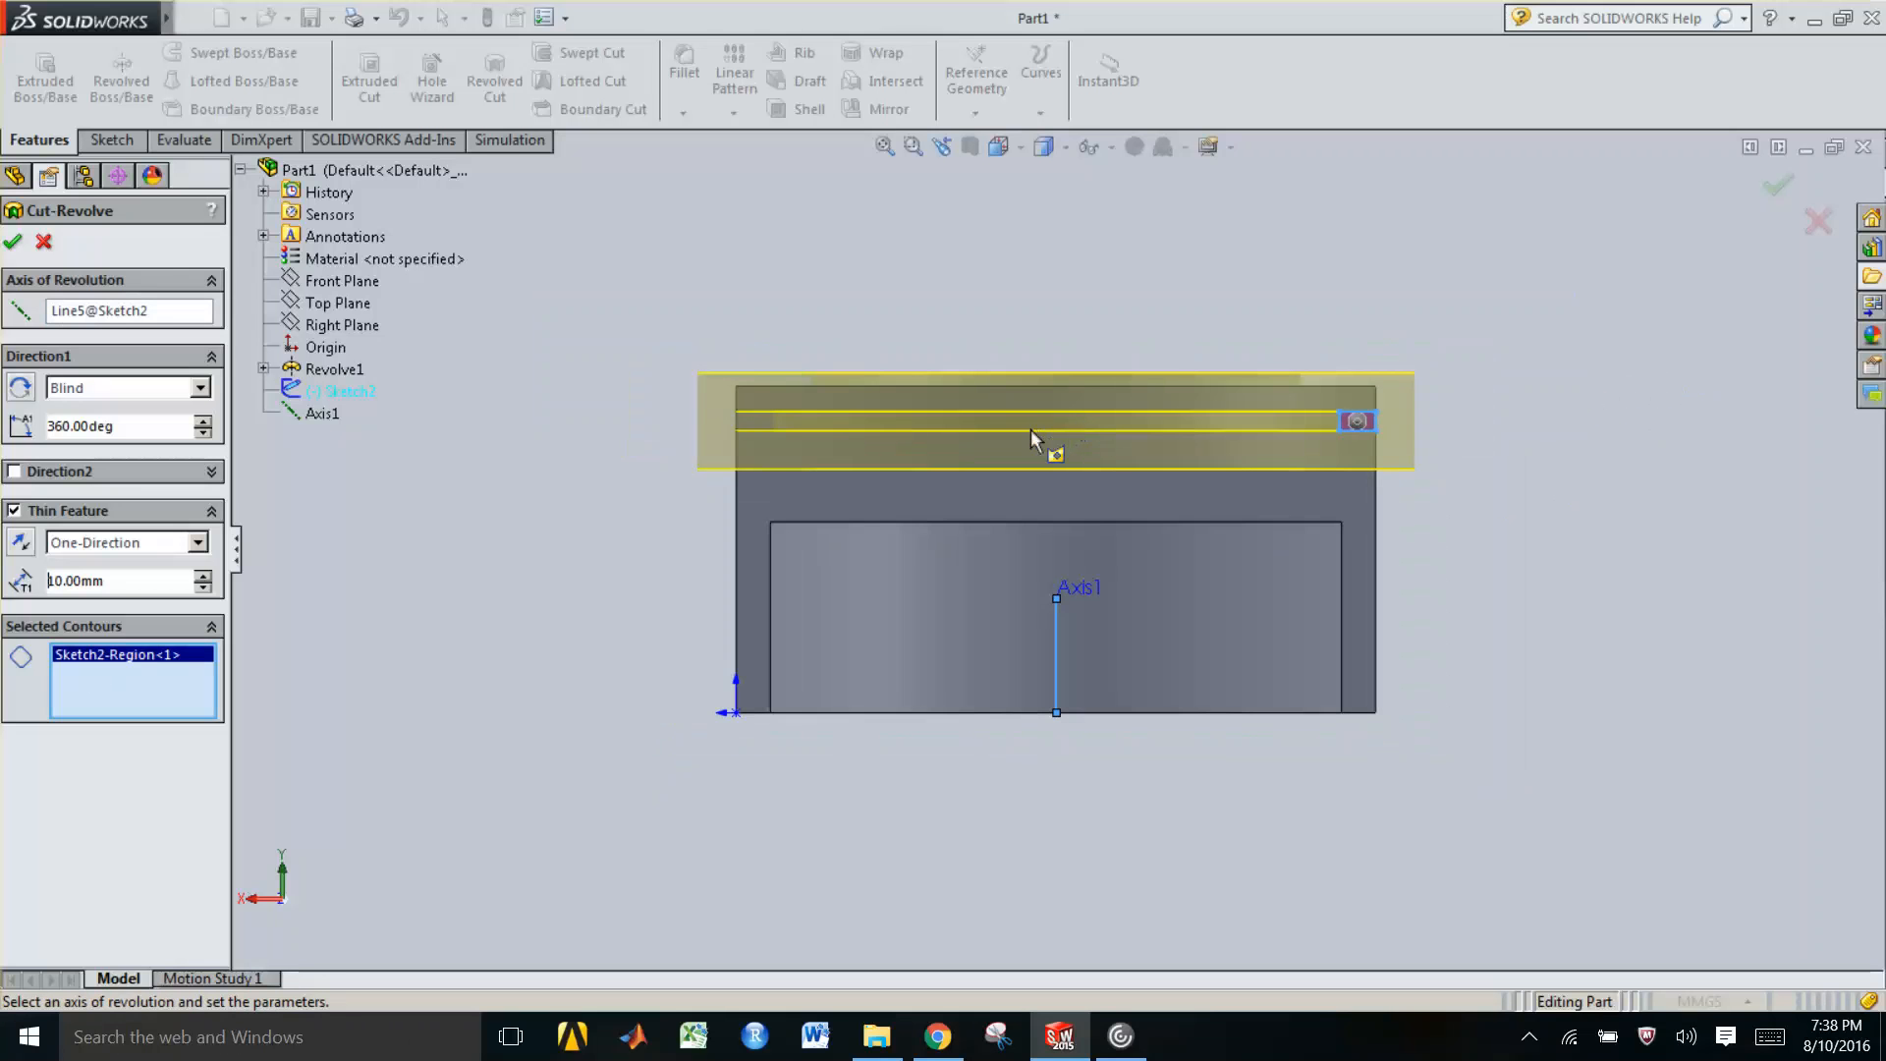
{"action": "middle_click_drag", "start_coordinate": [1030, 433], "coordinate": [887, 455]}
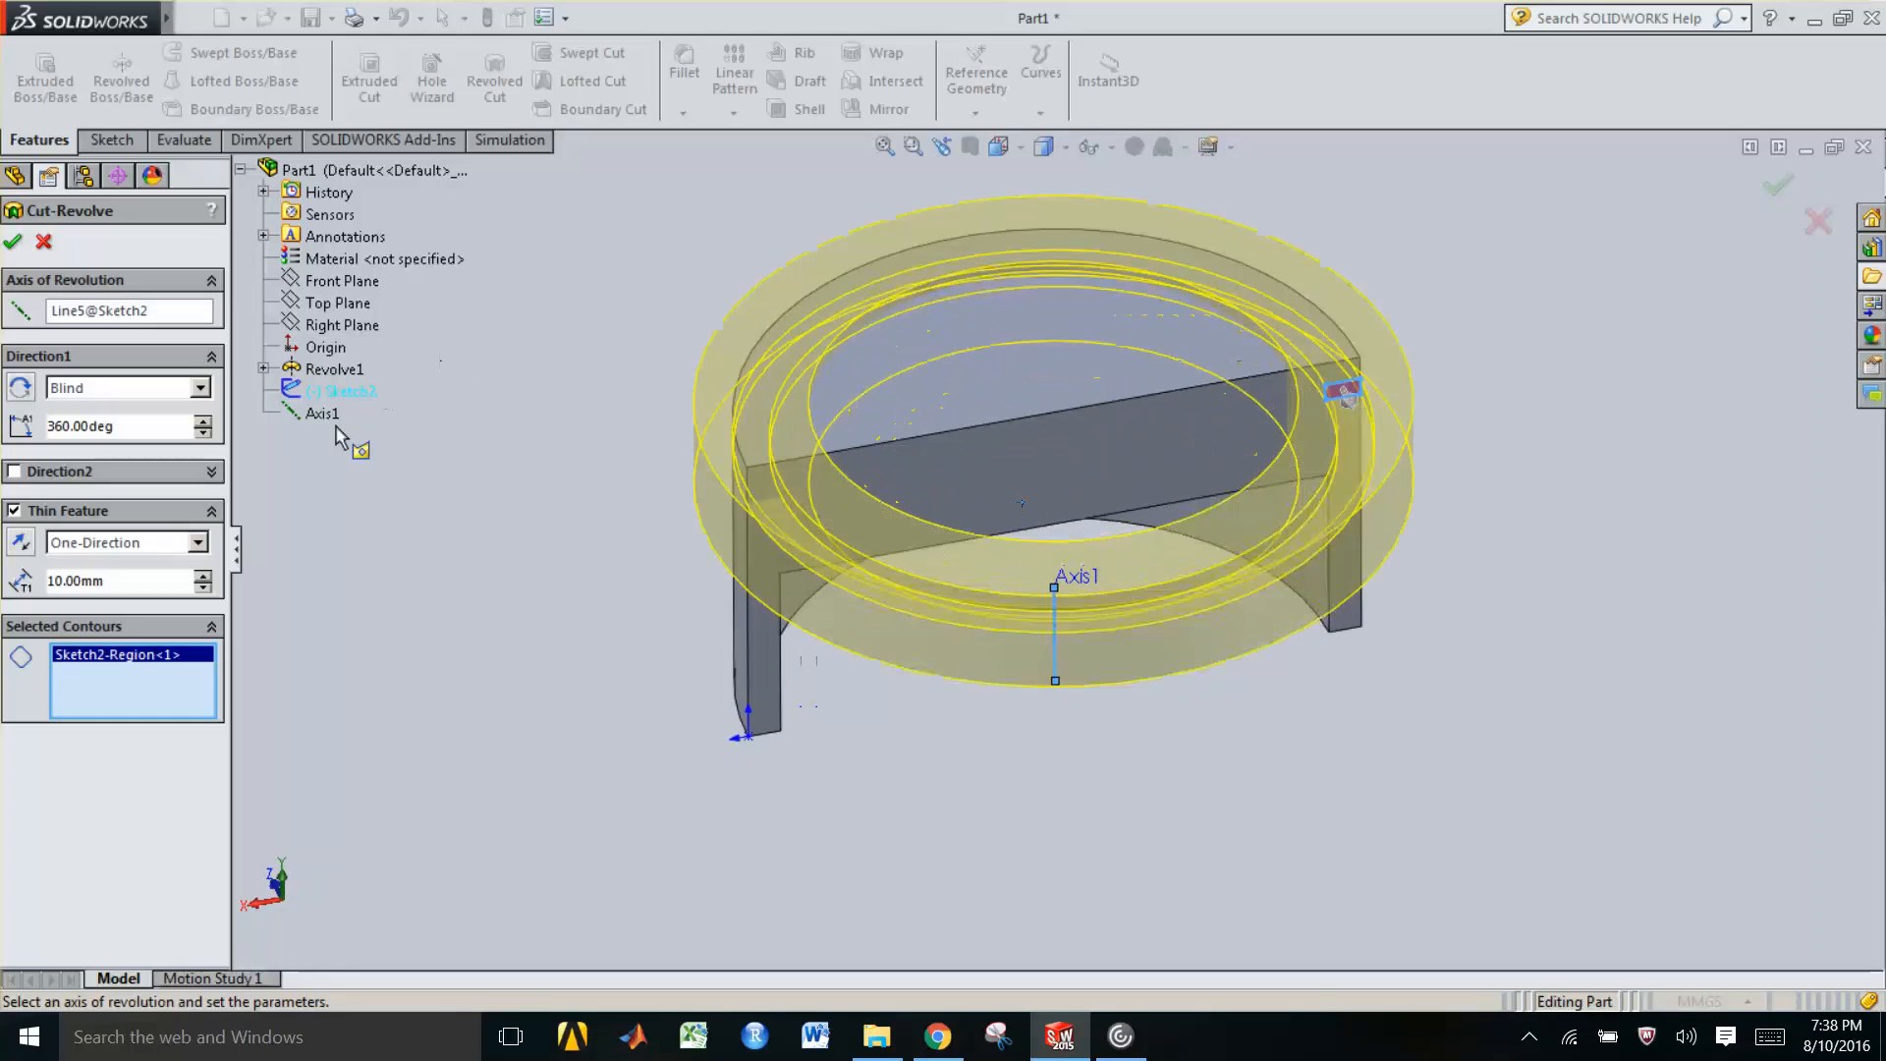
{"action": "left_click", "coordinate": [14, 511]}
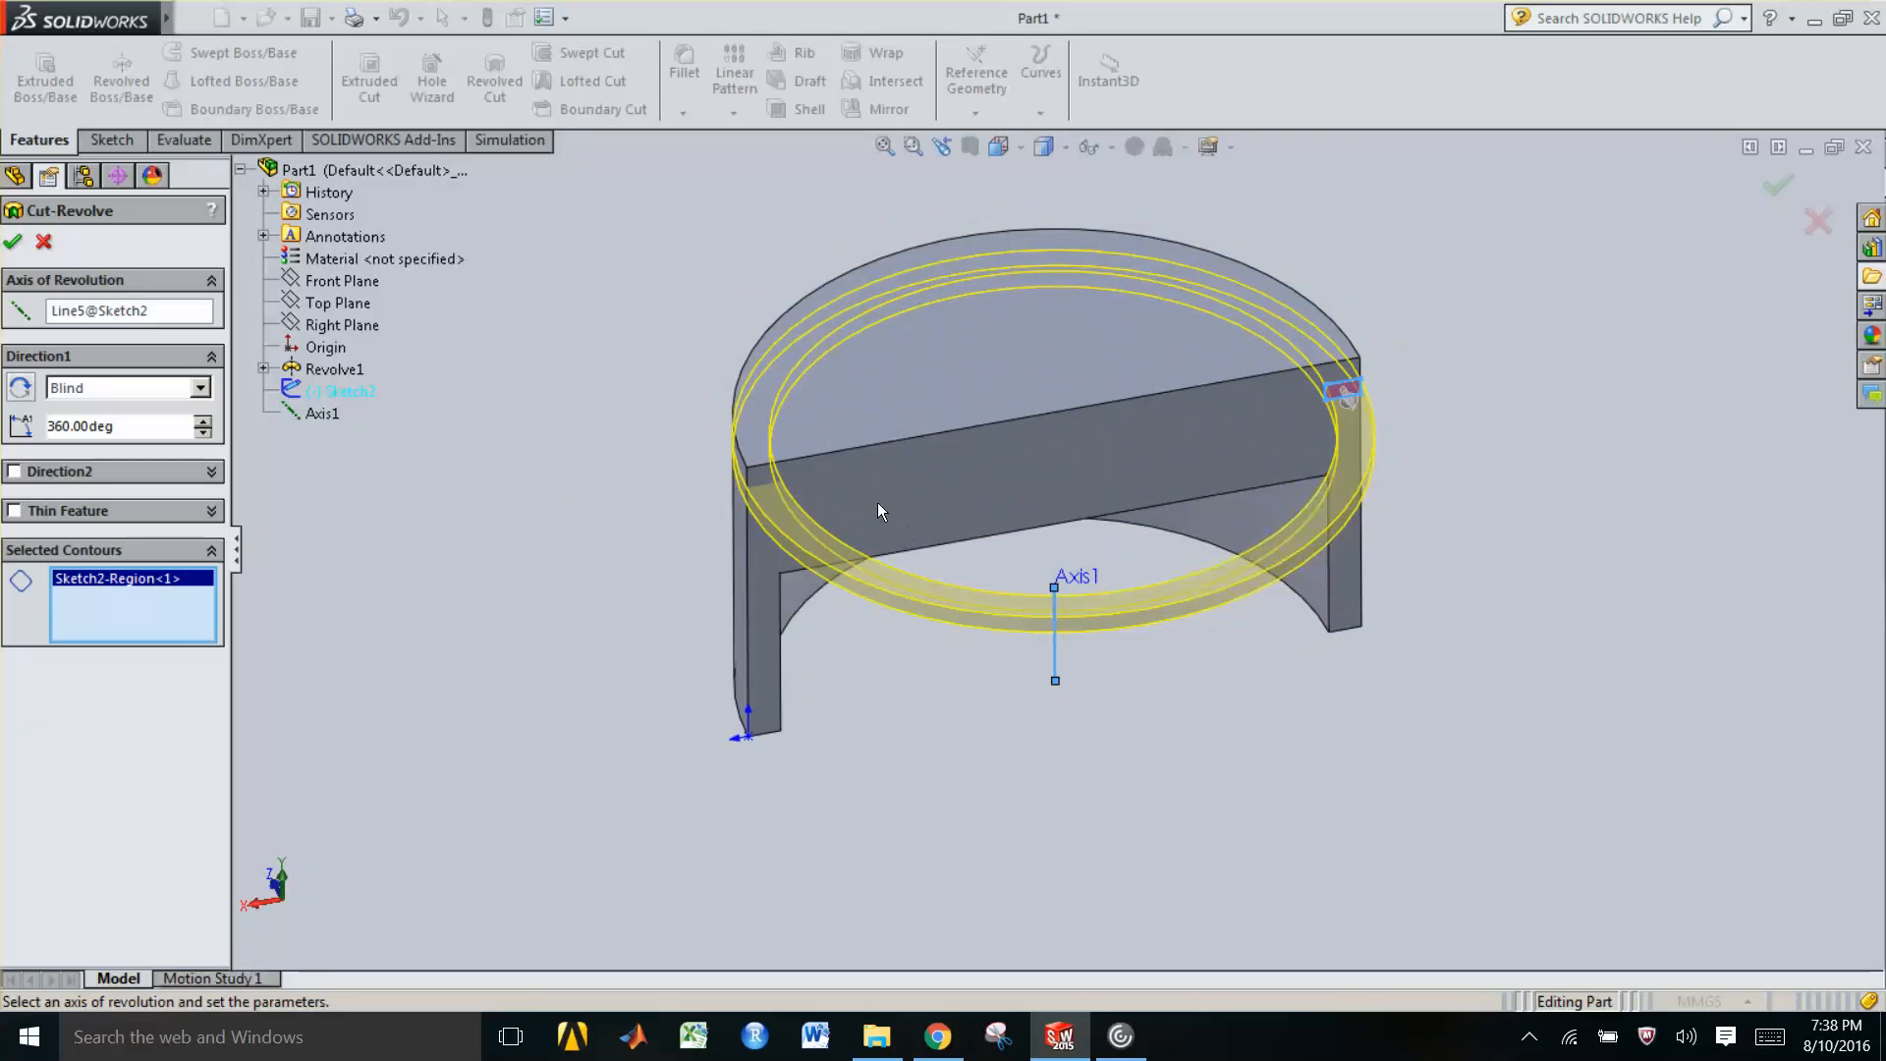
{"action": "middle_click_drag", "start_coordinate": [355, 446], "coordinate": [394, 419]}
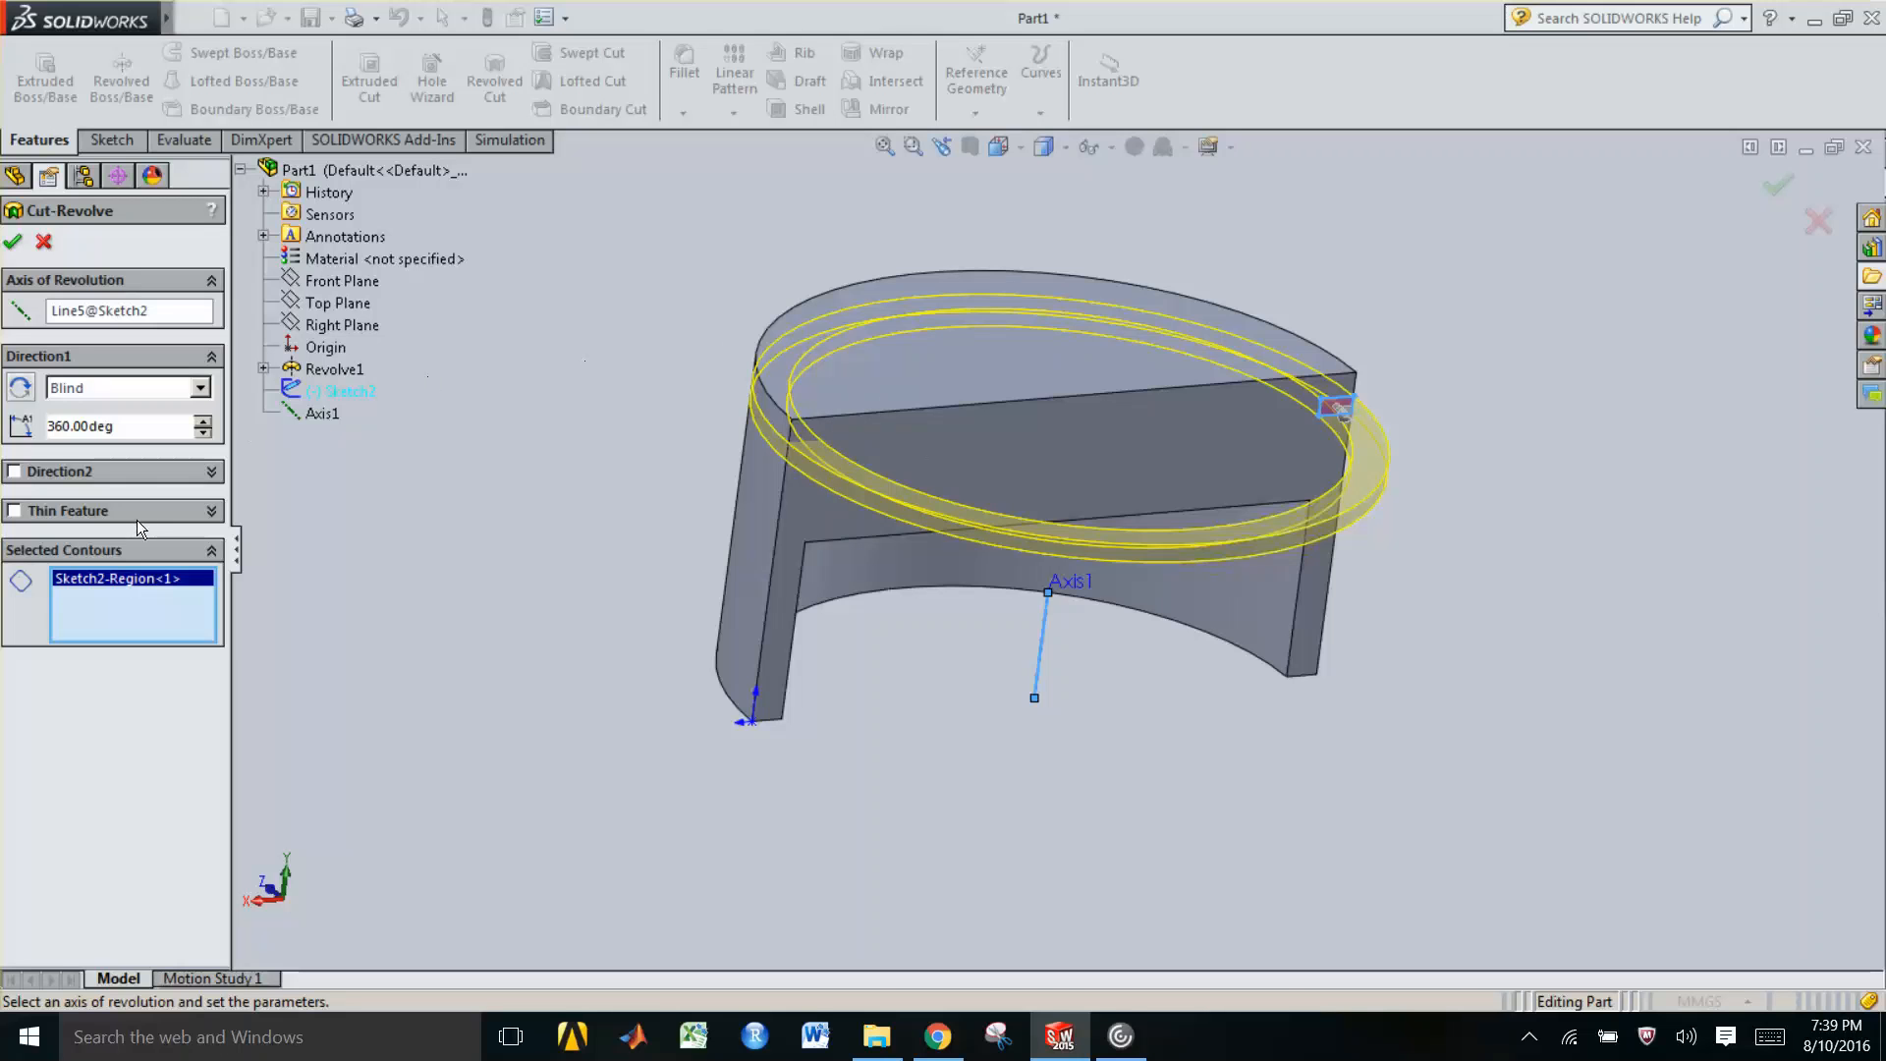
{"action": "left_click", "coordinate": [10, 241]}
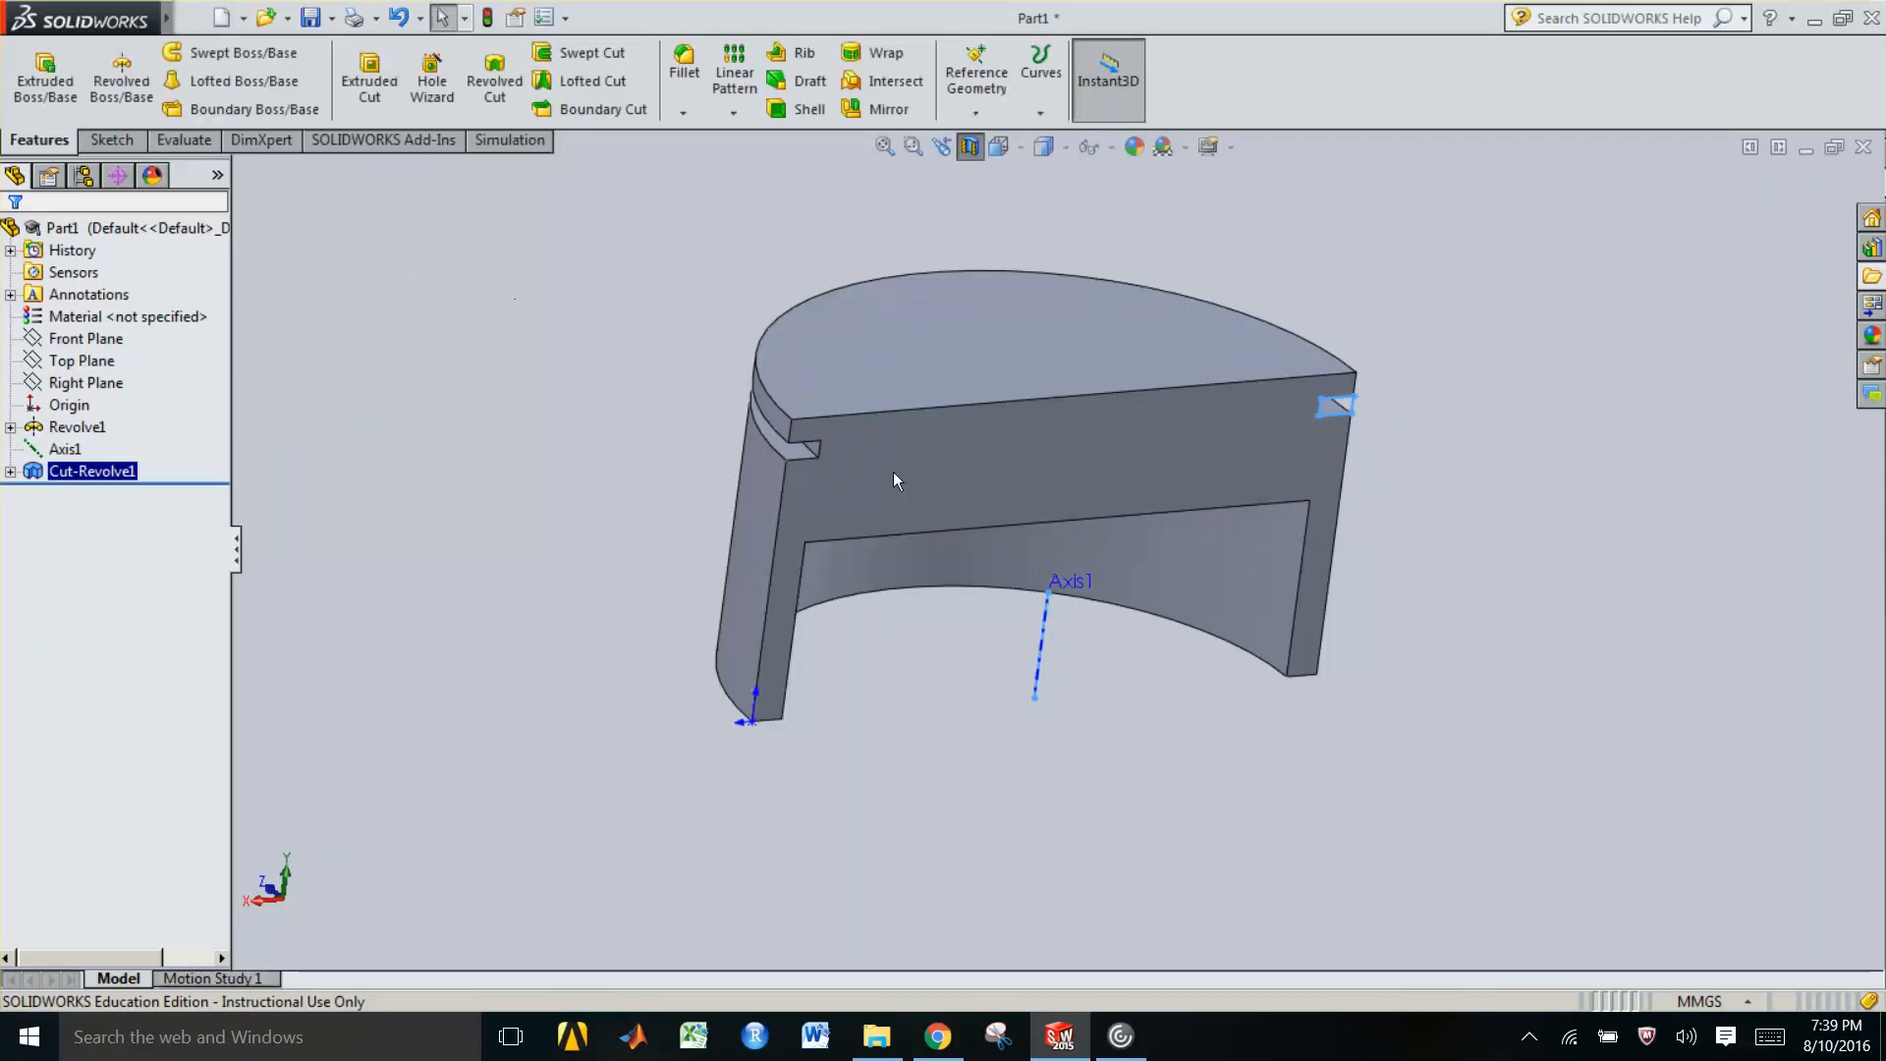
Linear-pattern the Cut-Revolve1 groove along Axis1 with 3 instances spaced 10 mm apart
{"action": "middle_click_drag", "start_coordinate": [809, 435], "coordinate": [1046, 487]}
{"action": "middle_click_drag", "start_coordinate": [918, 509], "coordinate": [933, 452]}
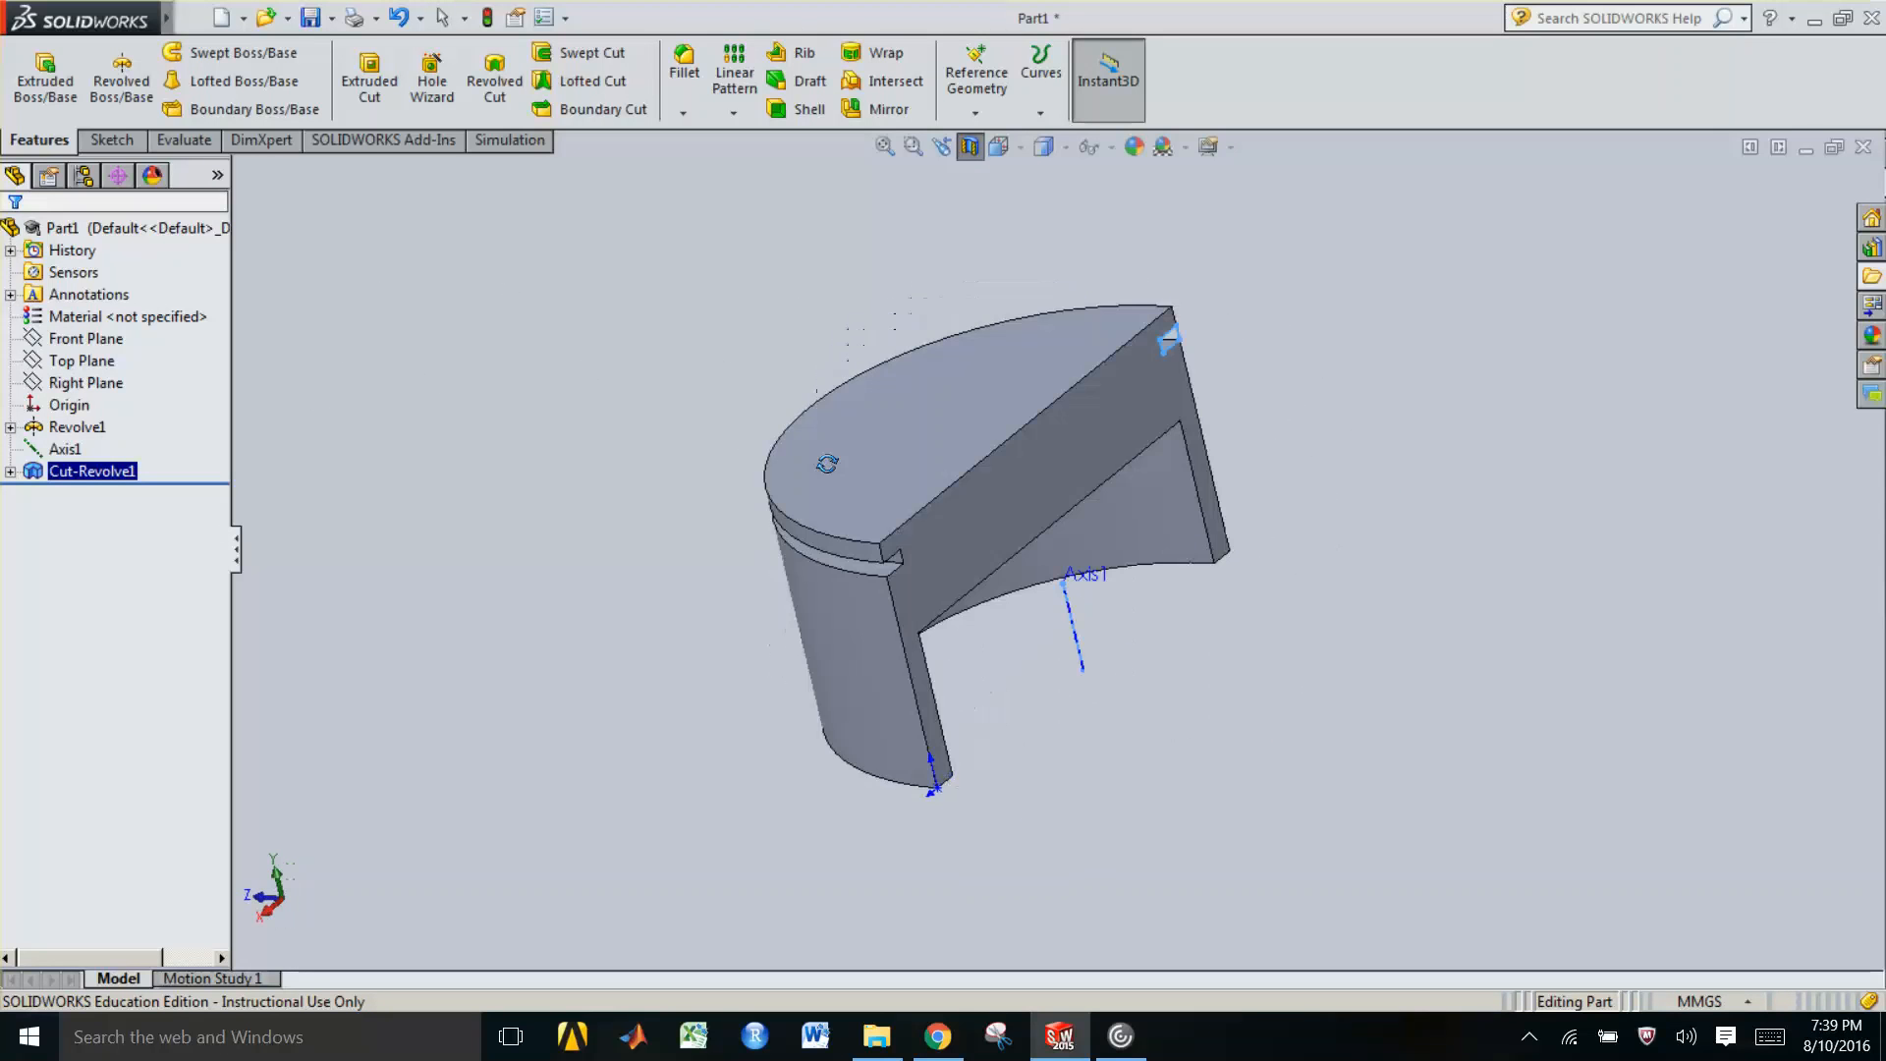
{"action": "scroll", "coordinate": [933, 444], "scroll_direction": "down", "scroll_amount": 1}
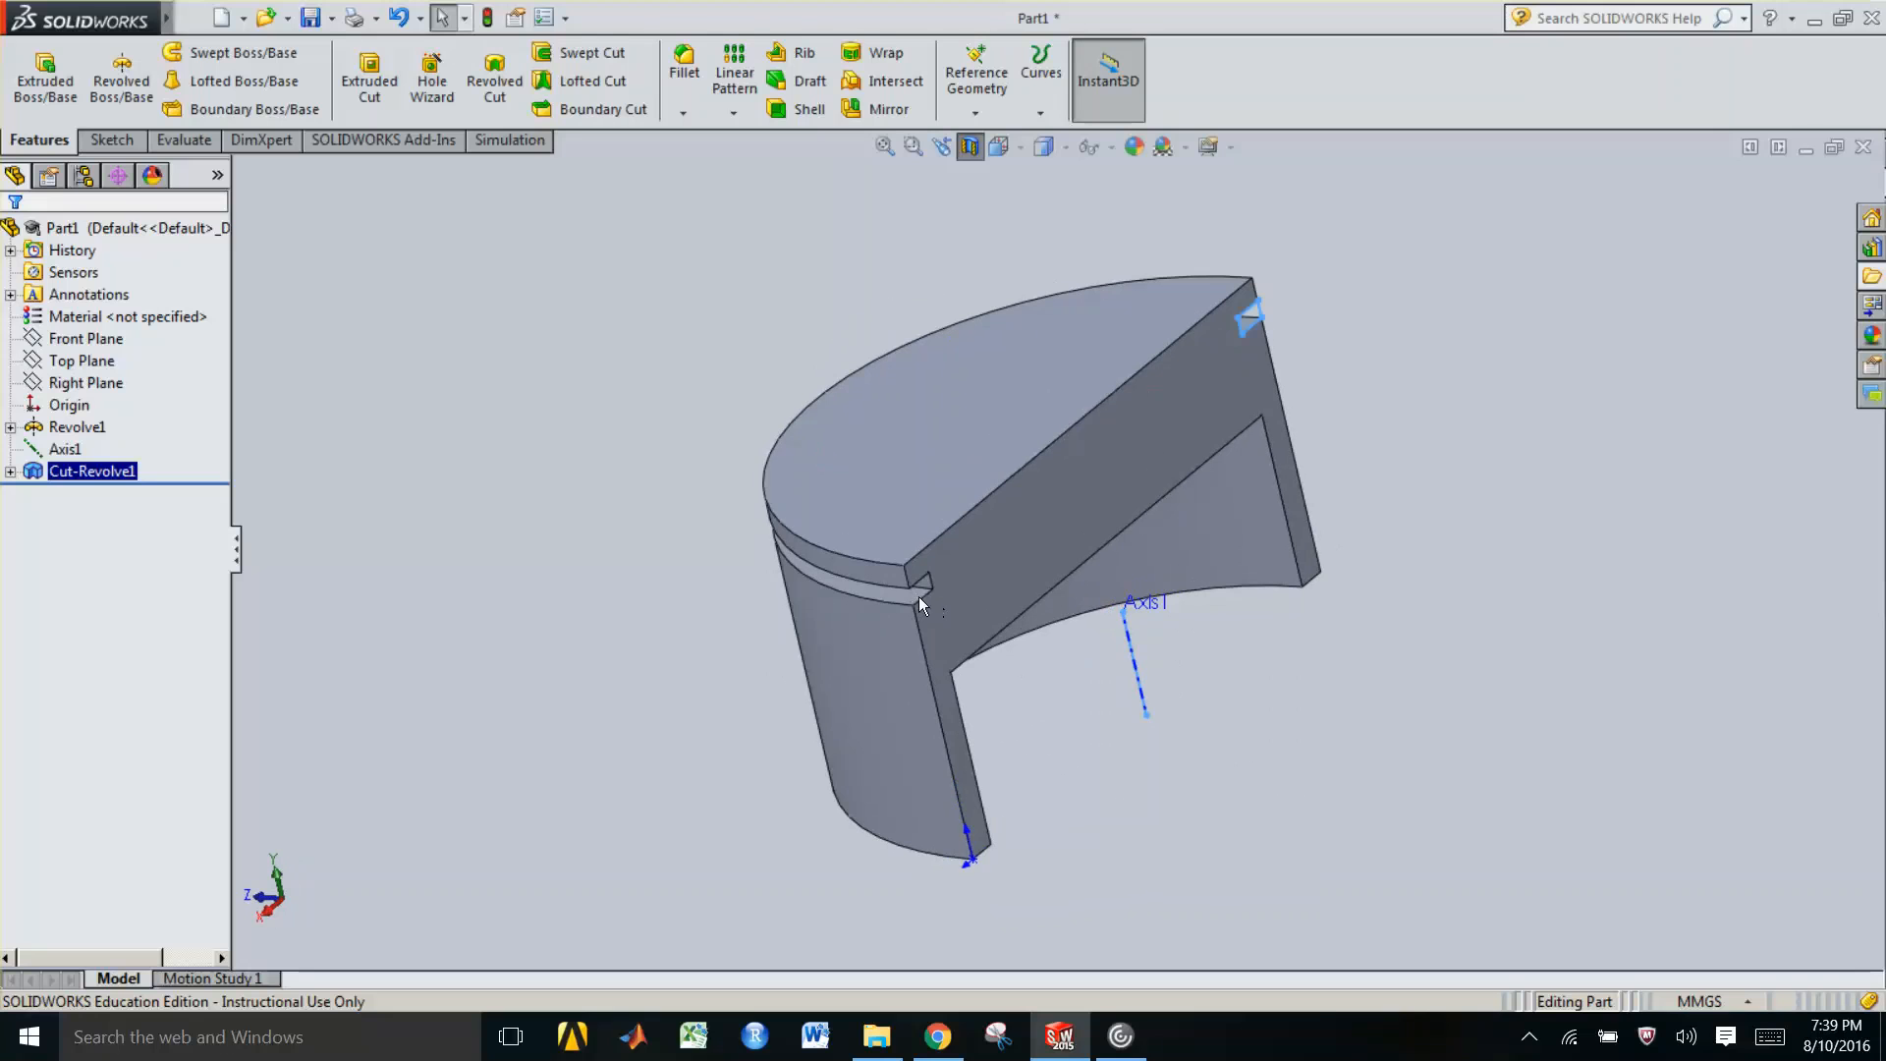
{"action": "left_click", "coordinate": [476, 322]}
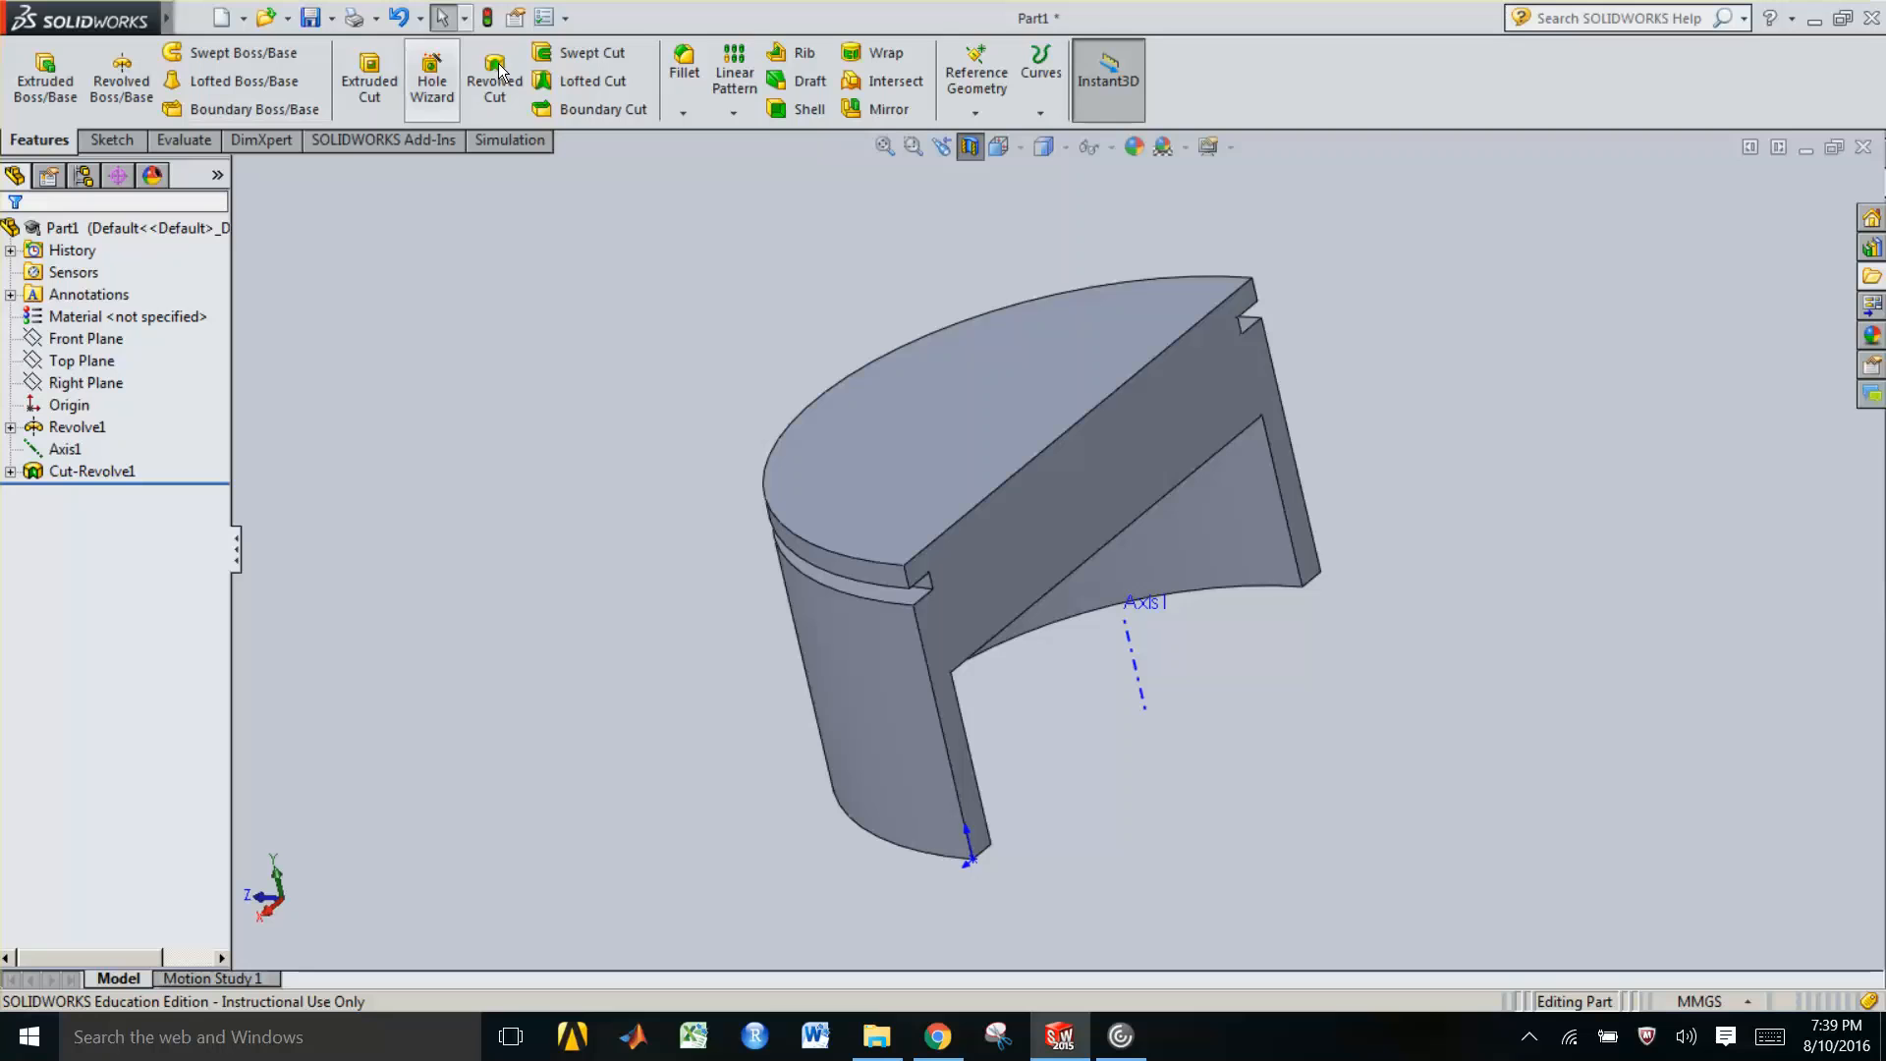
{"action": "left_click", "coordinate": [729, 81]}
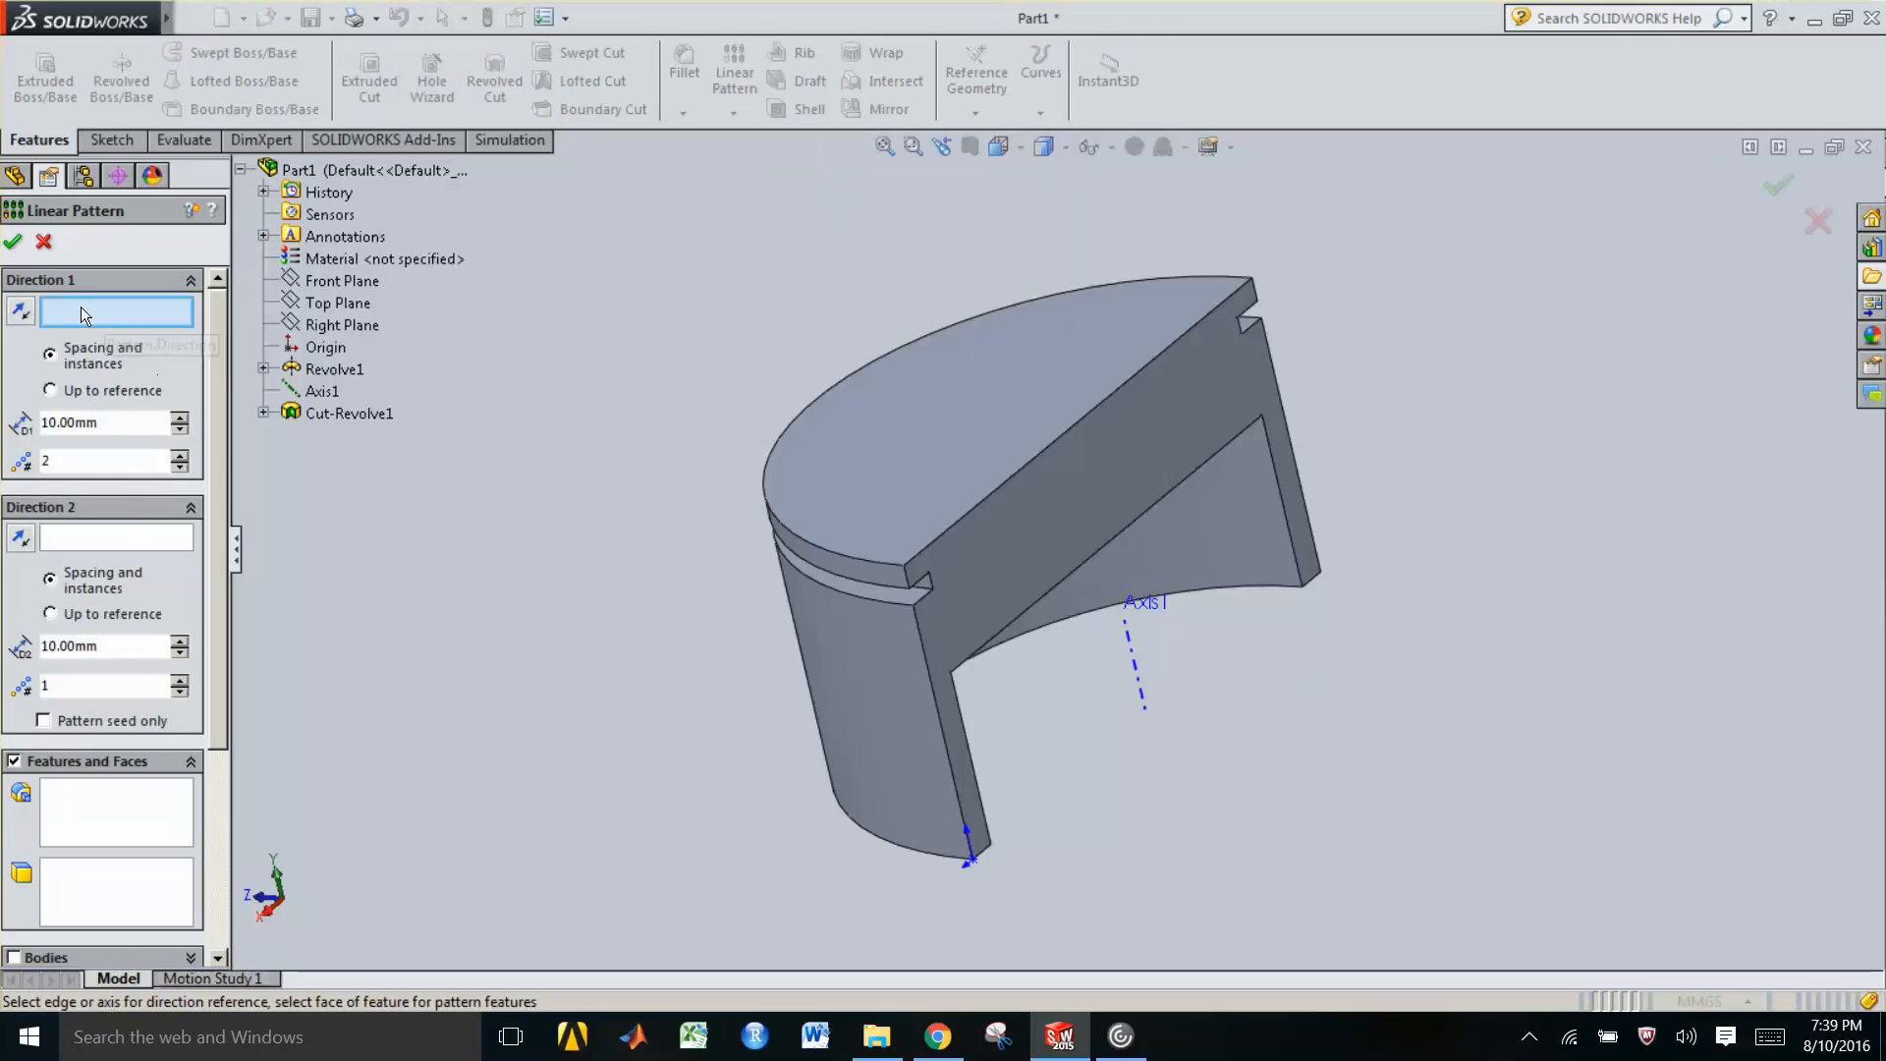
{"action": "left_click", "coordinate": [1136, 660]}
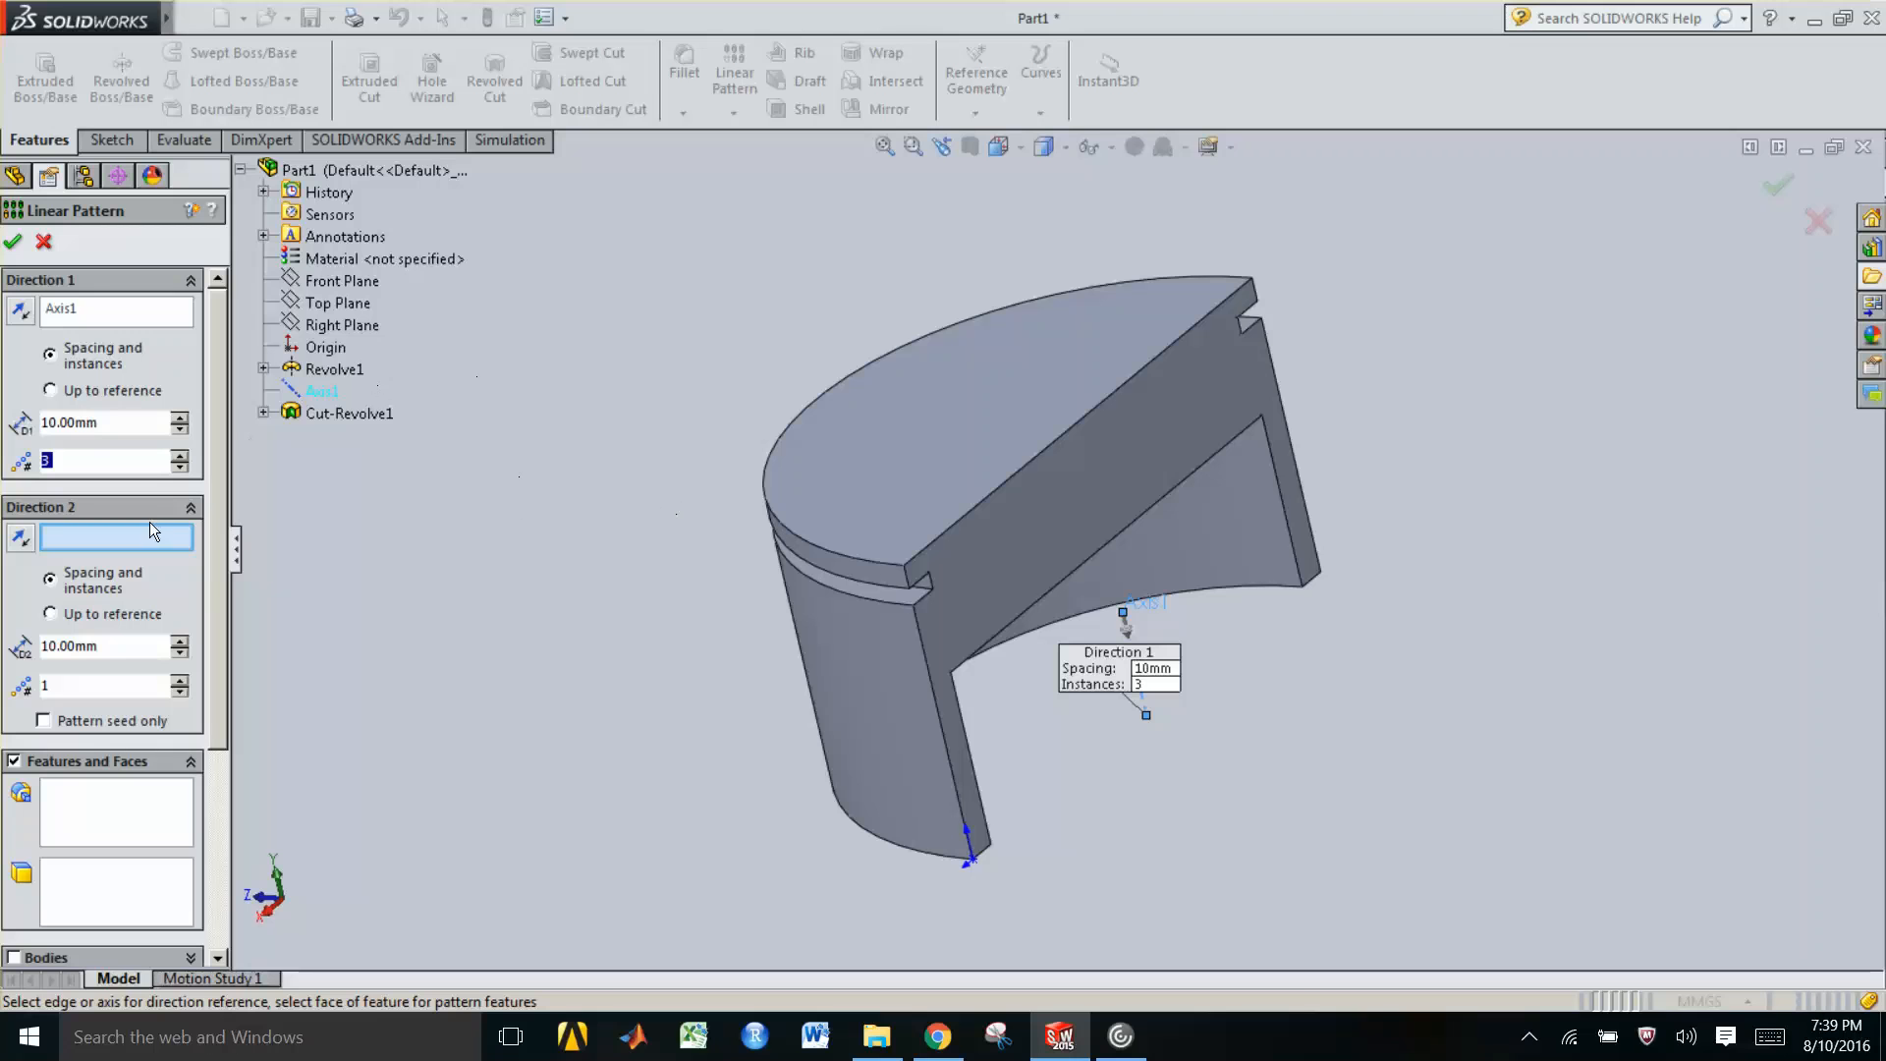
{"action": "left_click", "coordinate": [108, 811]}
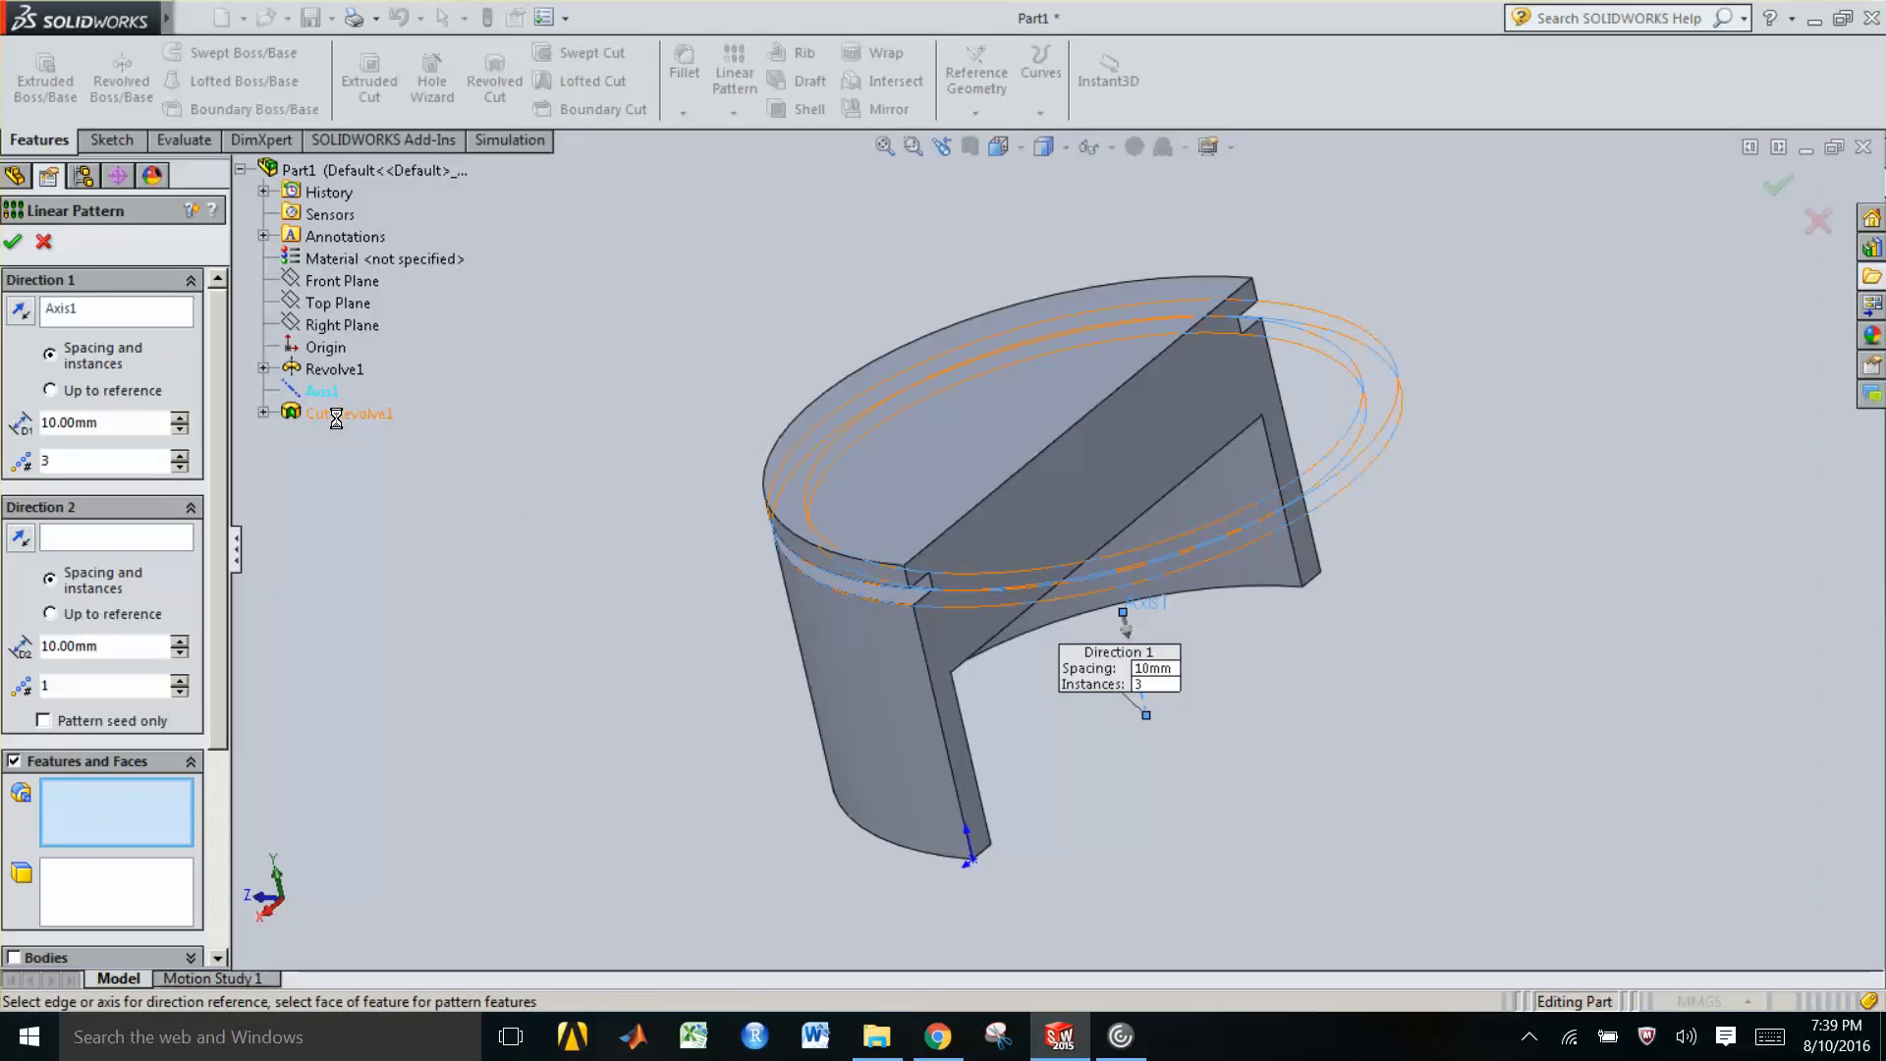
{"action": "left_click", "coordinate": [336, 413]}
{"action": "middle_click_drag", "start_coordinate": [939, 569], "coordinate": [1004, 485]}
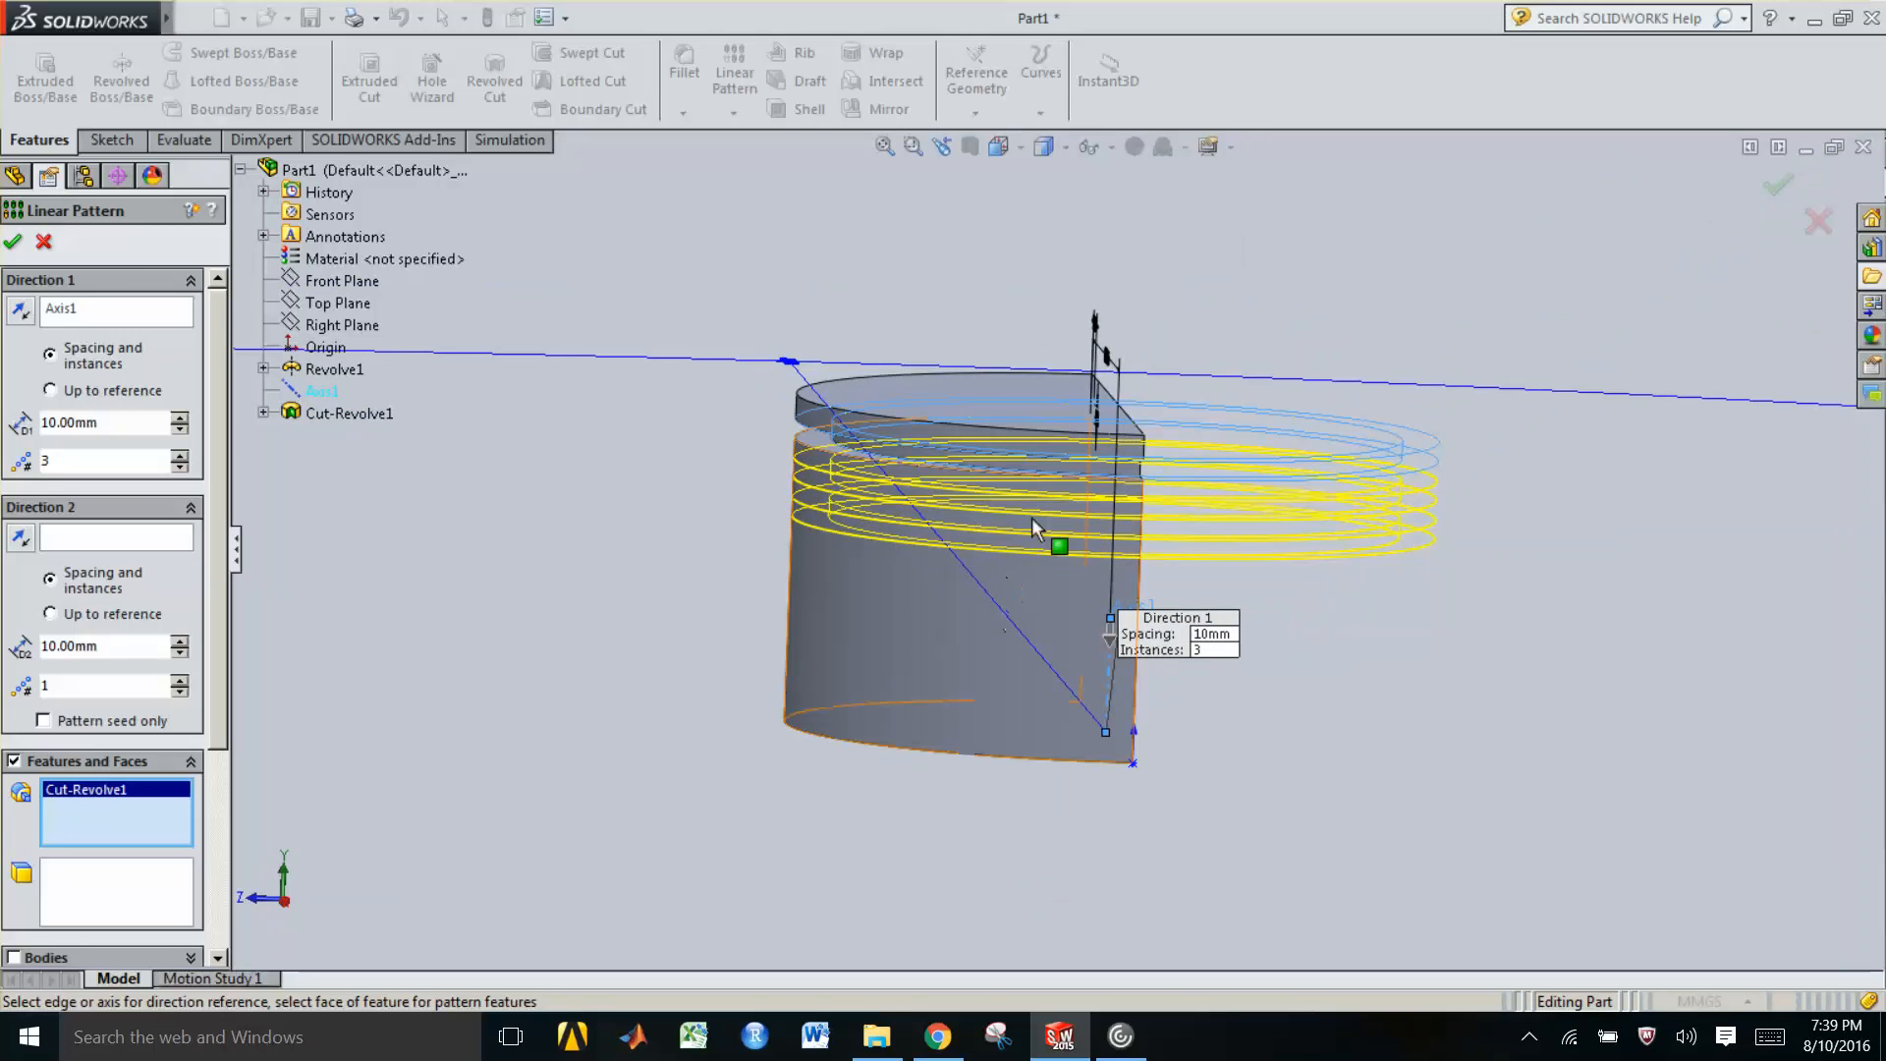
{"action": "left_click", "coordinate": [13, 243]}
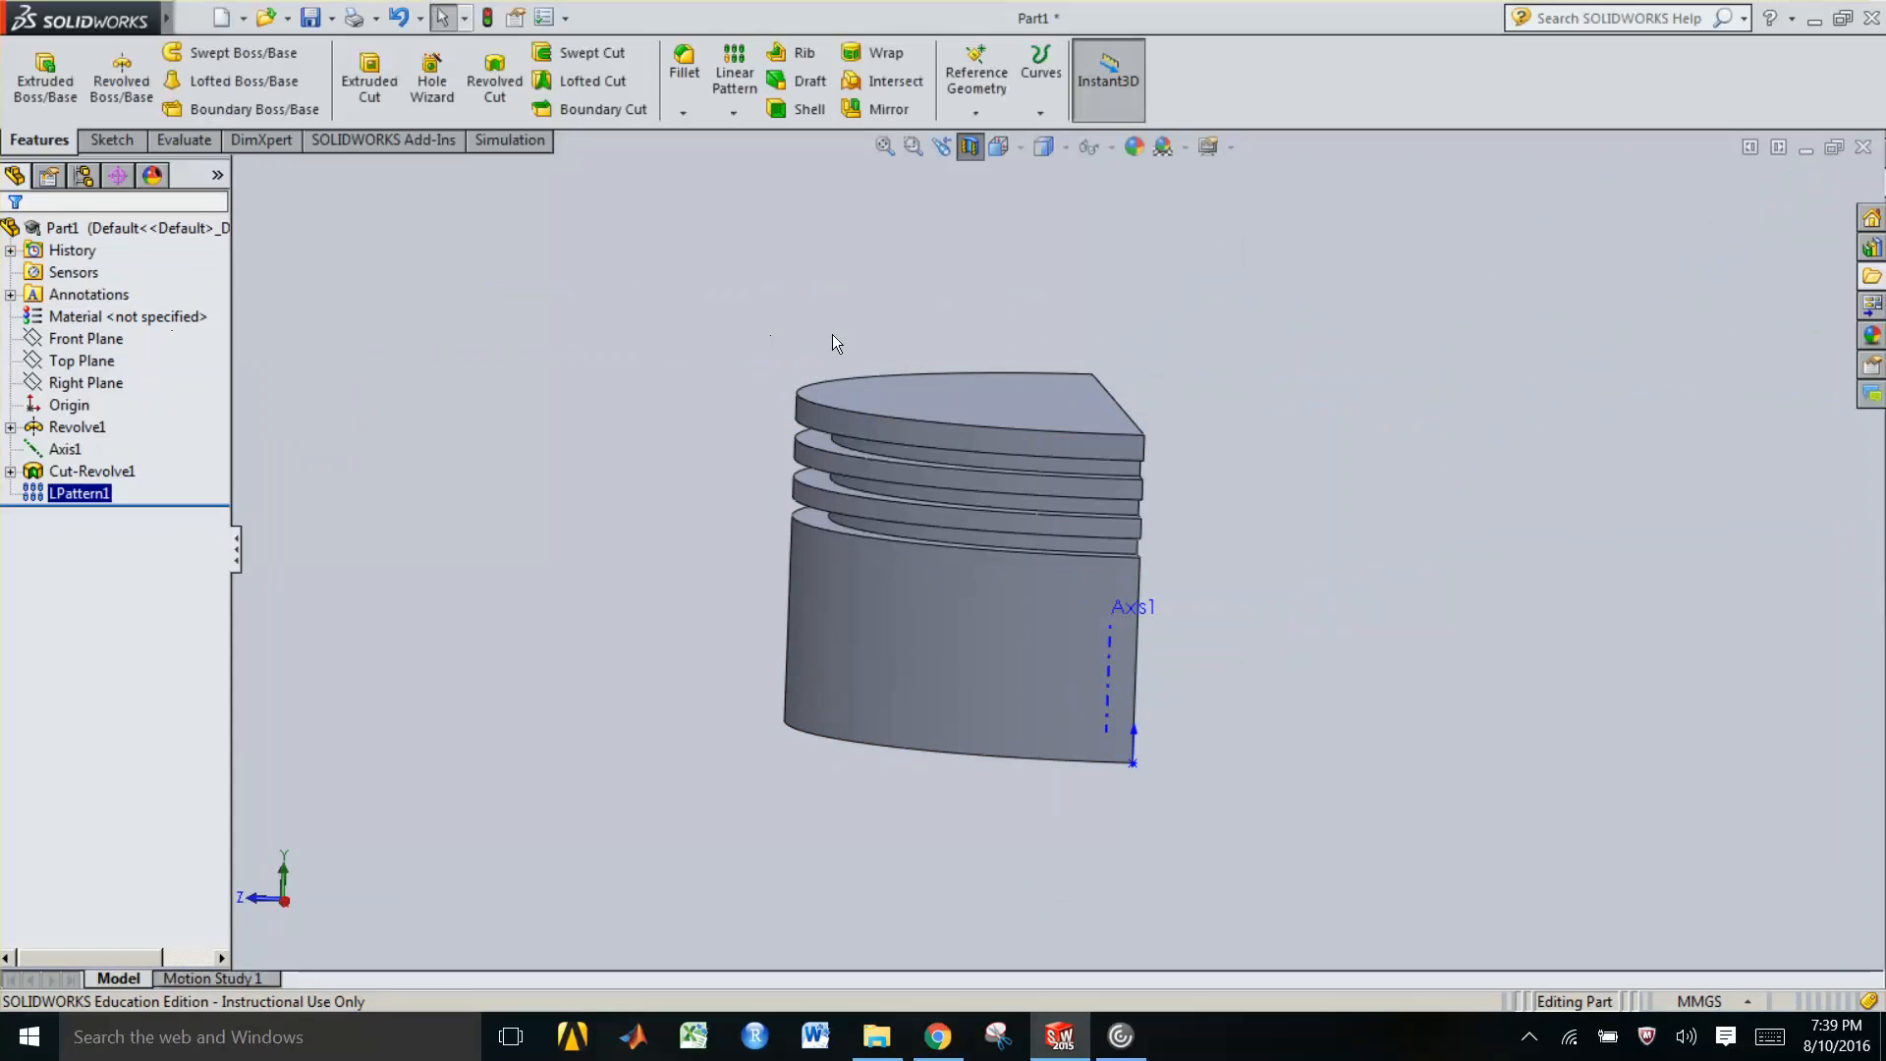
Orient the view normal to the Front Plane and rotate it to inspect the patterned grooves
{"action": "middle_click_drag", "start_coordinate": [981, 446], "coordinate": [904, 510]}
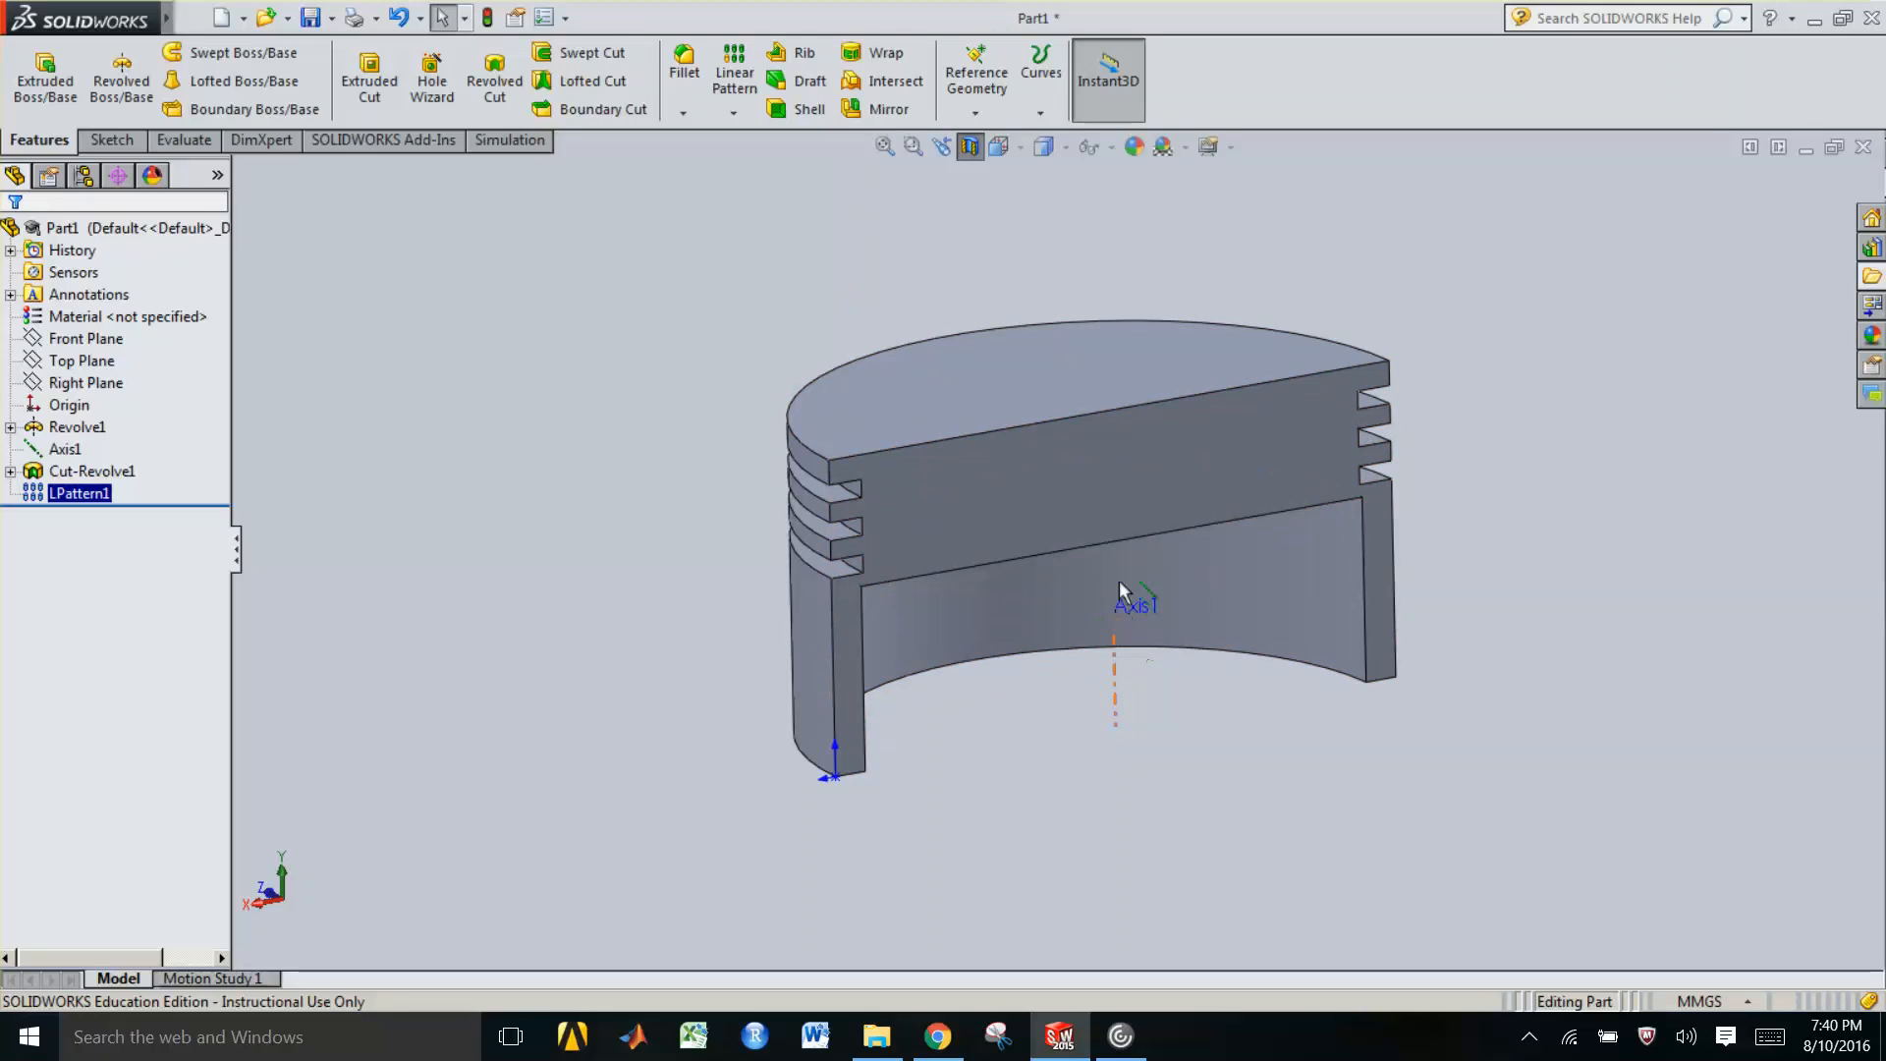
{"action": "left_click", "coordinate": [439, 450]}
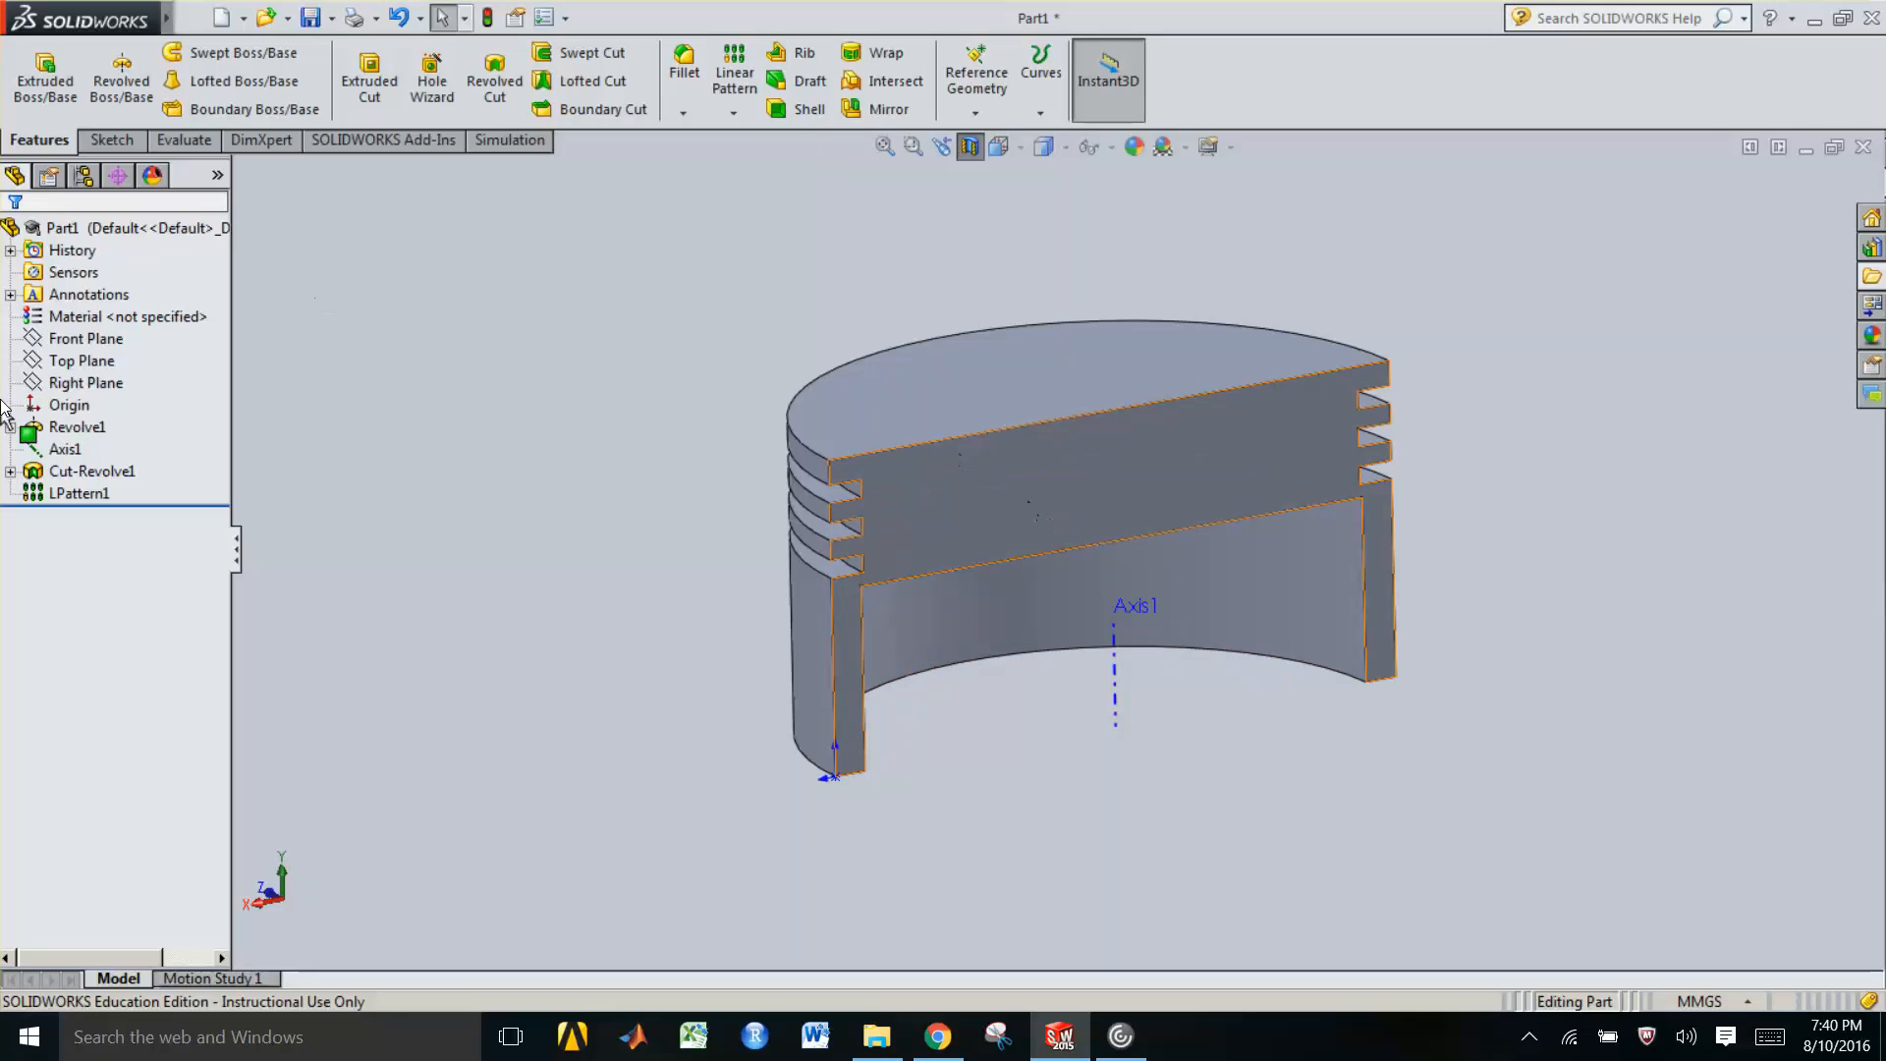
{"action": "left_click", "coordinate": [108, 360]}
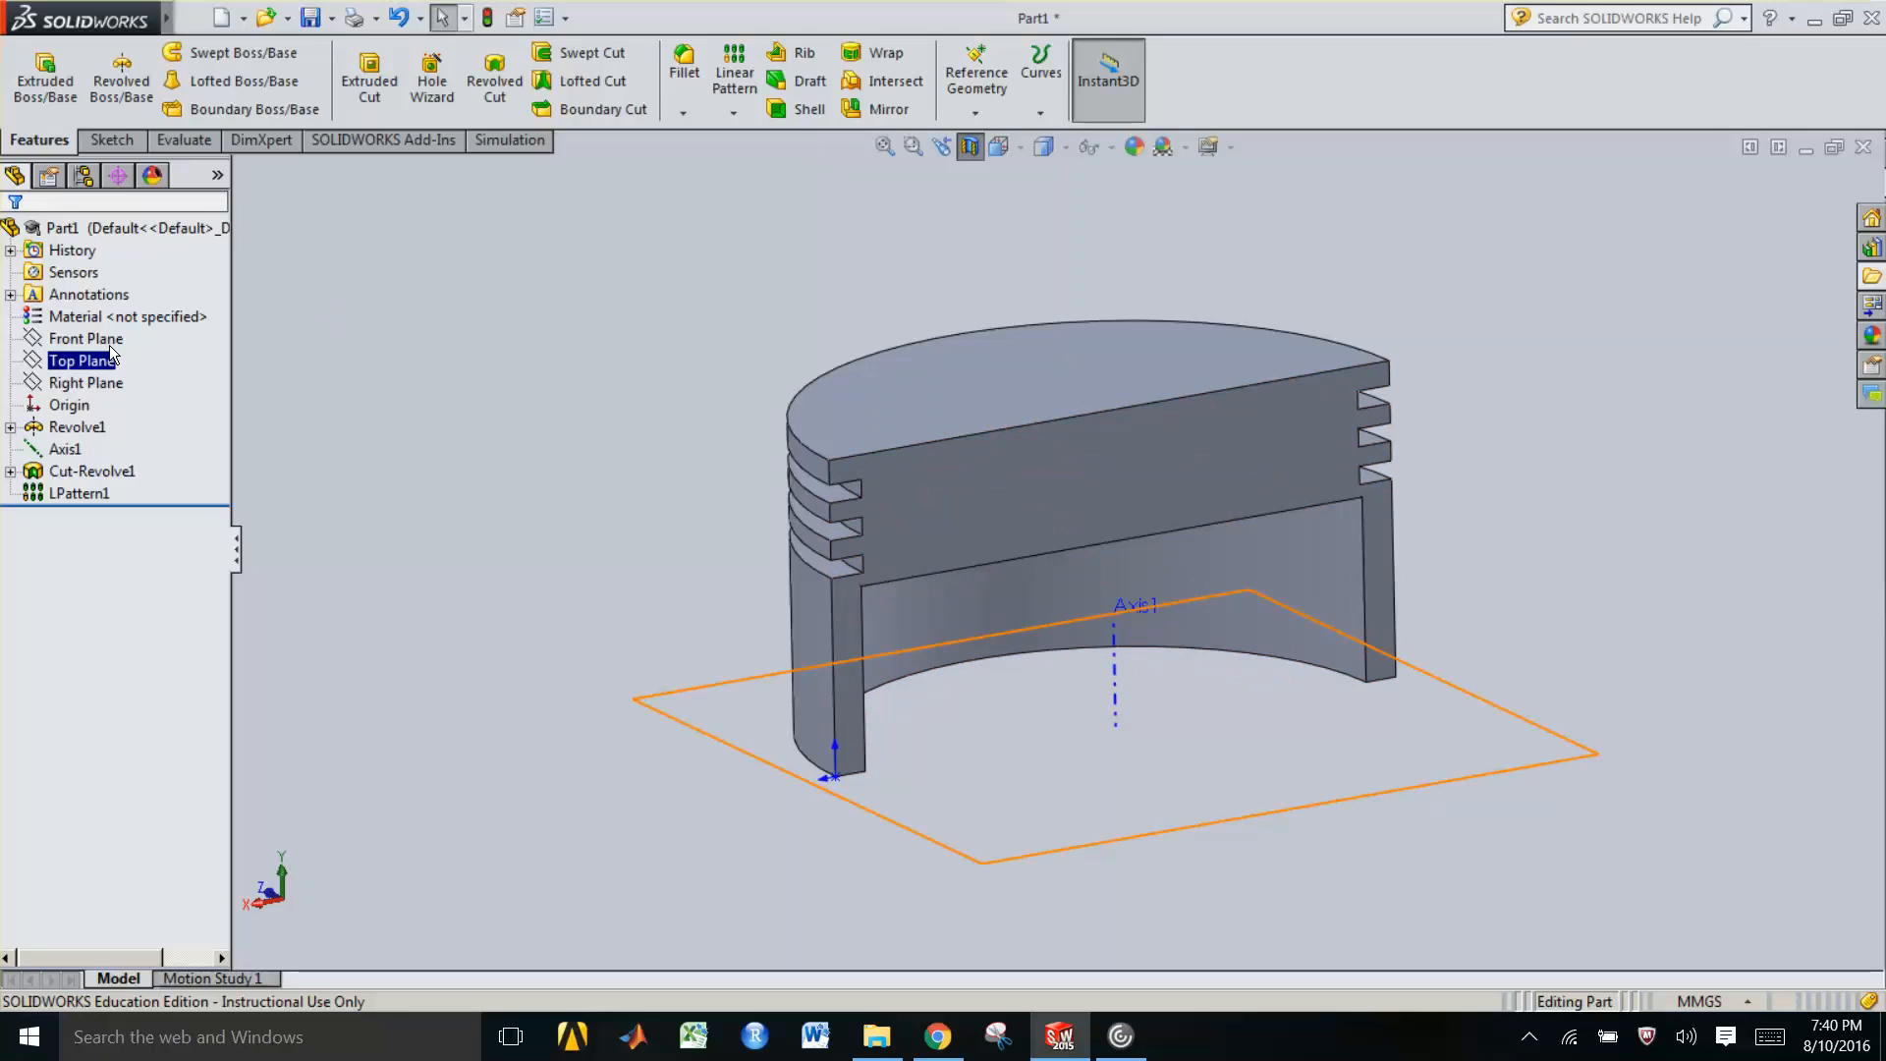
{"action": "left_click", "coordinate": [109, 344]}
{"action": "right_click", "coordinate": [111, 351]}
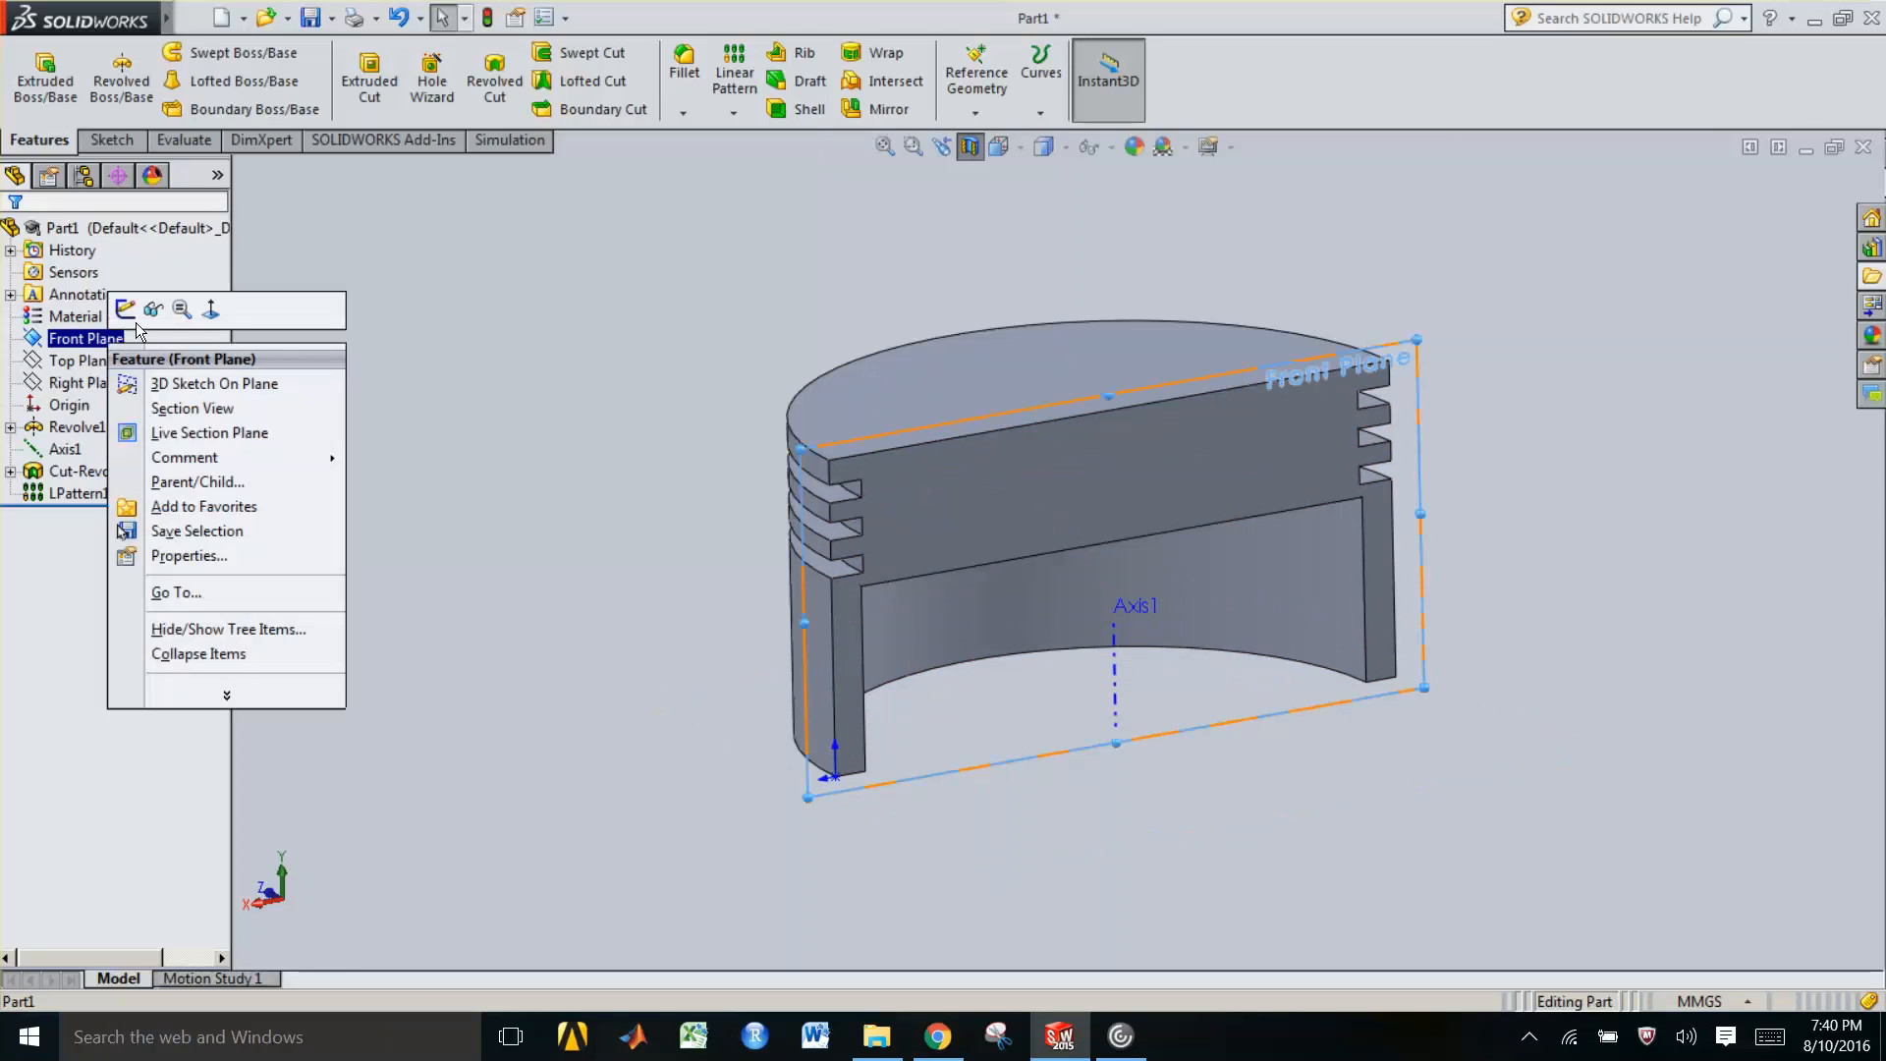
{"action": "left_click", "coordinate": [212, 312]}
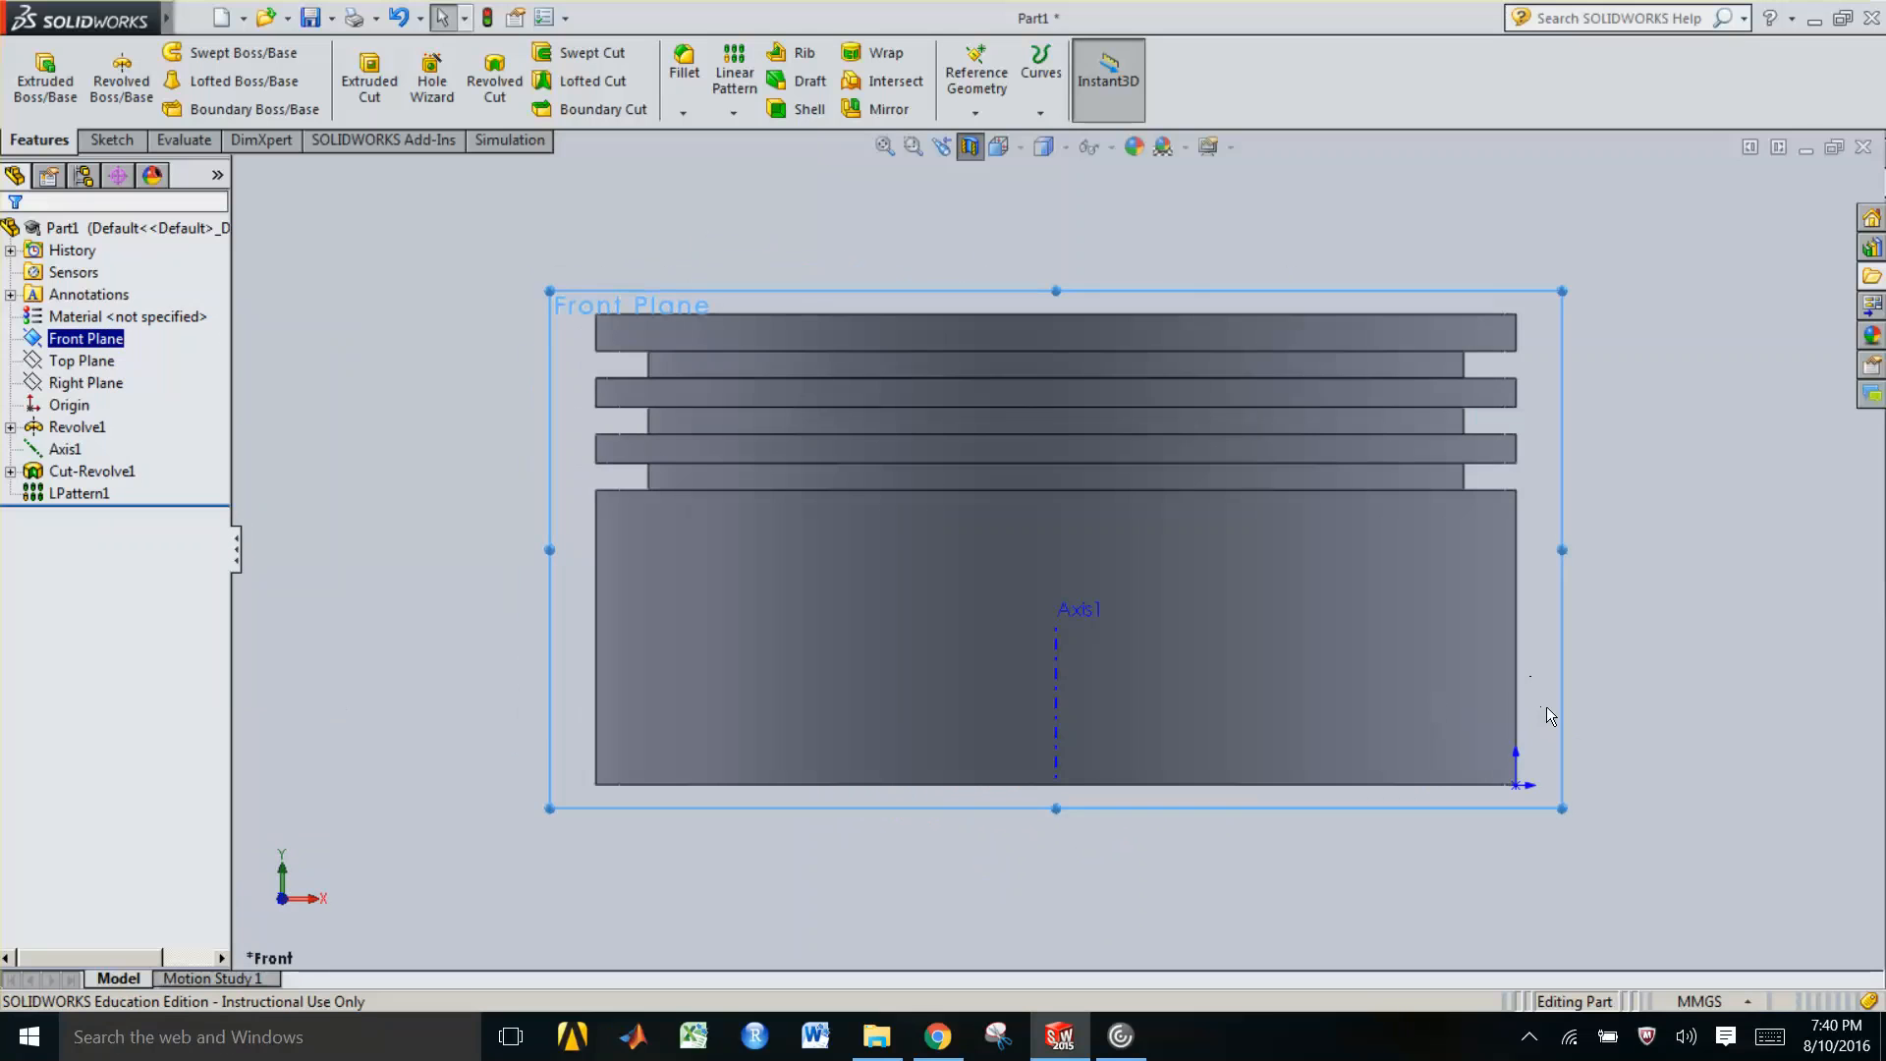
{"action": "key", "text": "Left"}
{"action": "key", "text": "Left"}
{"action": "key", "text": "Left"}
{"action": "key", "text": "Left"}
{"action": "key", "text": "Left"}
{"action": "key", "text": "Left"}
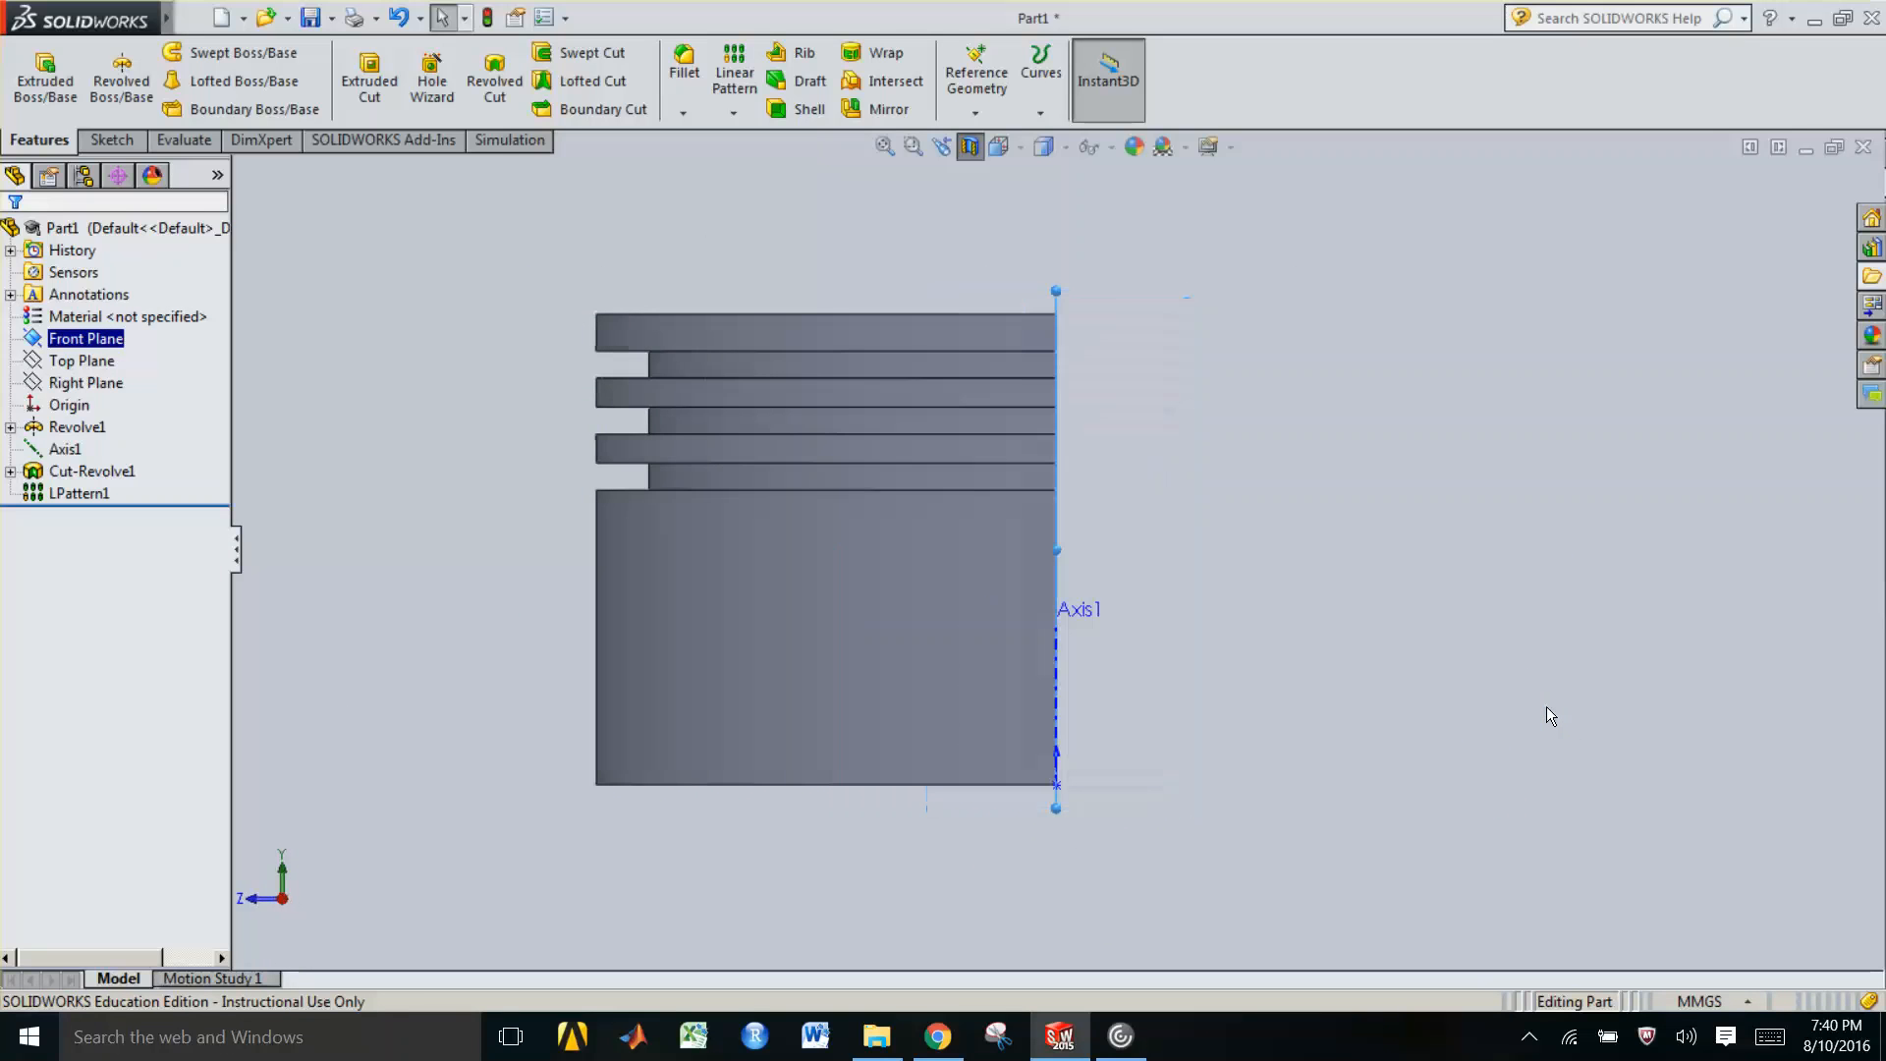
{"action": "key", "text": "Left"}
{"action": "key", "text": "Left"}
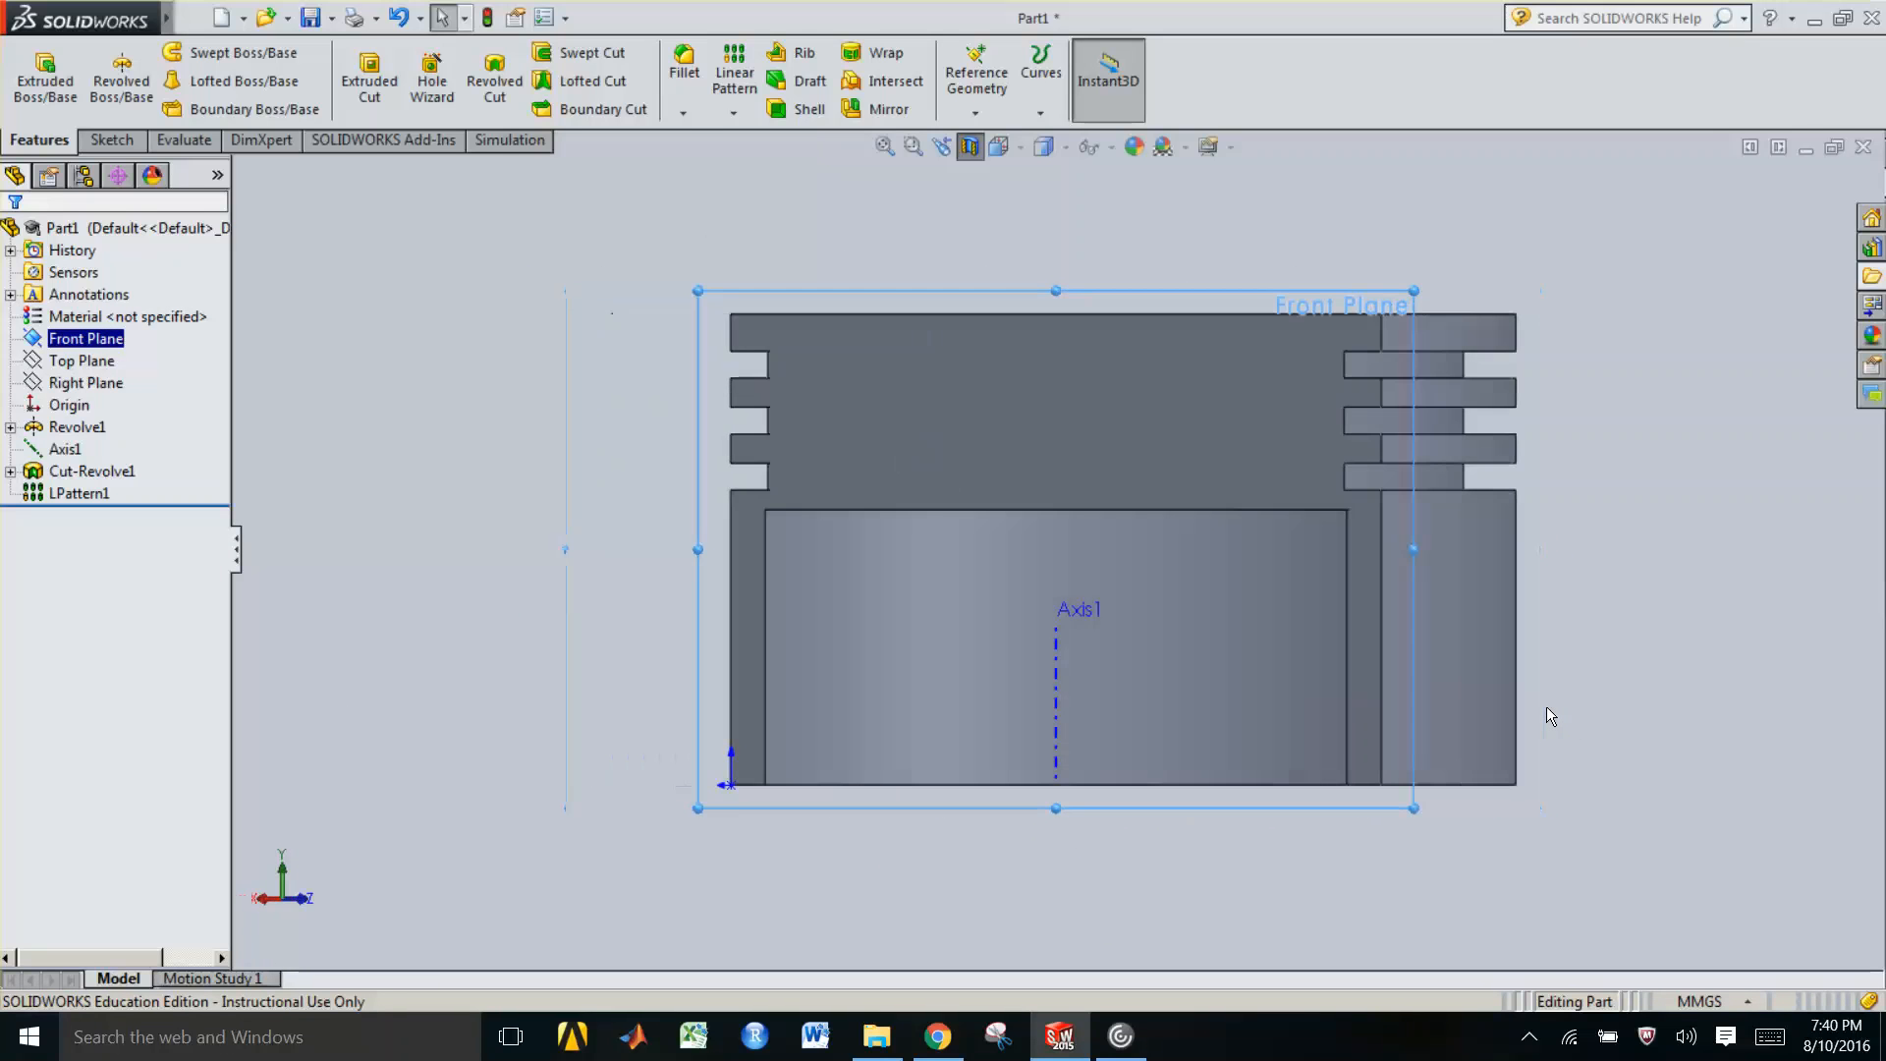
{"action": "key", "text": "Left"}
{"action": "key", "text": "Left"}
{"action": "key", "text": "Left"}
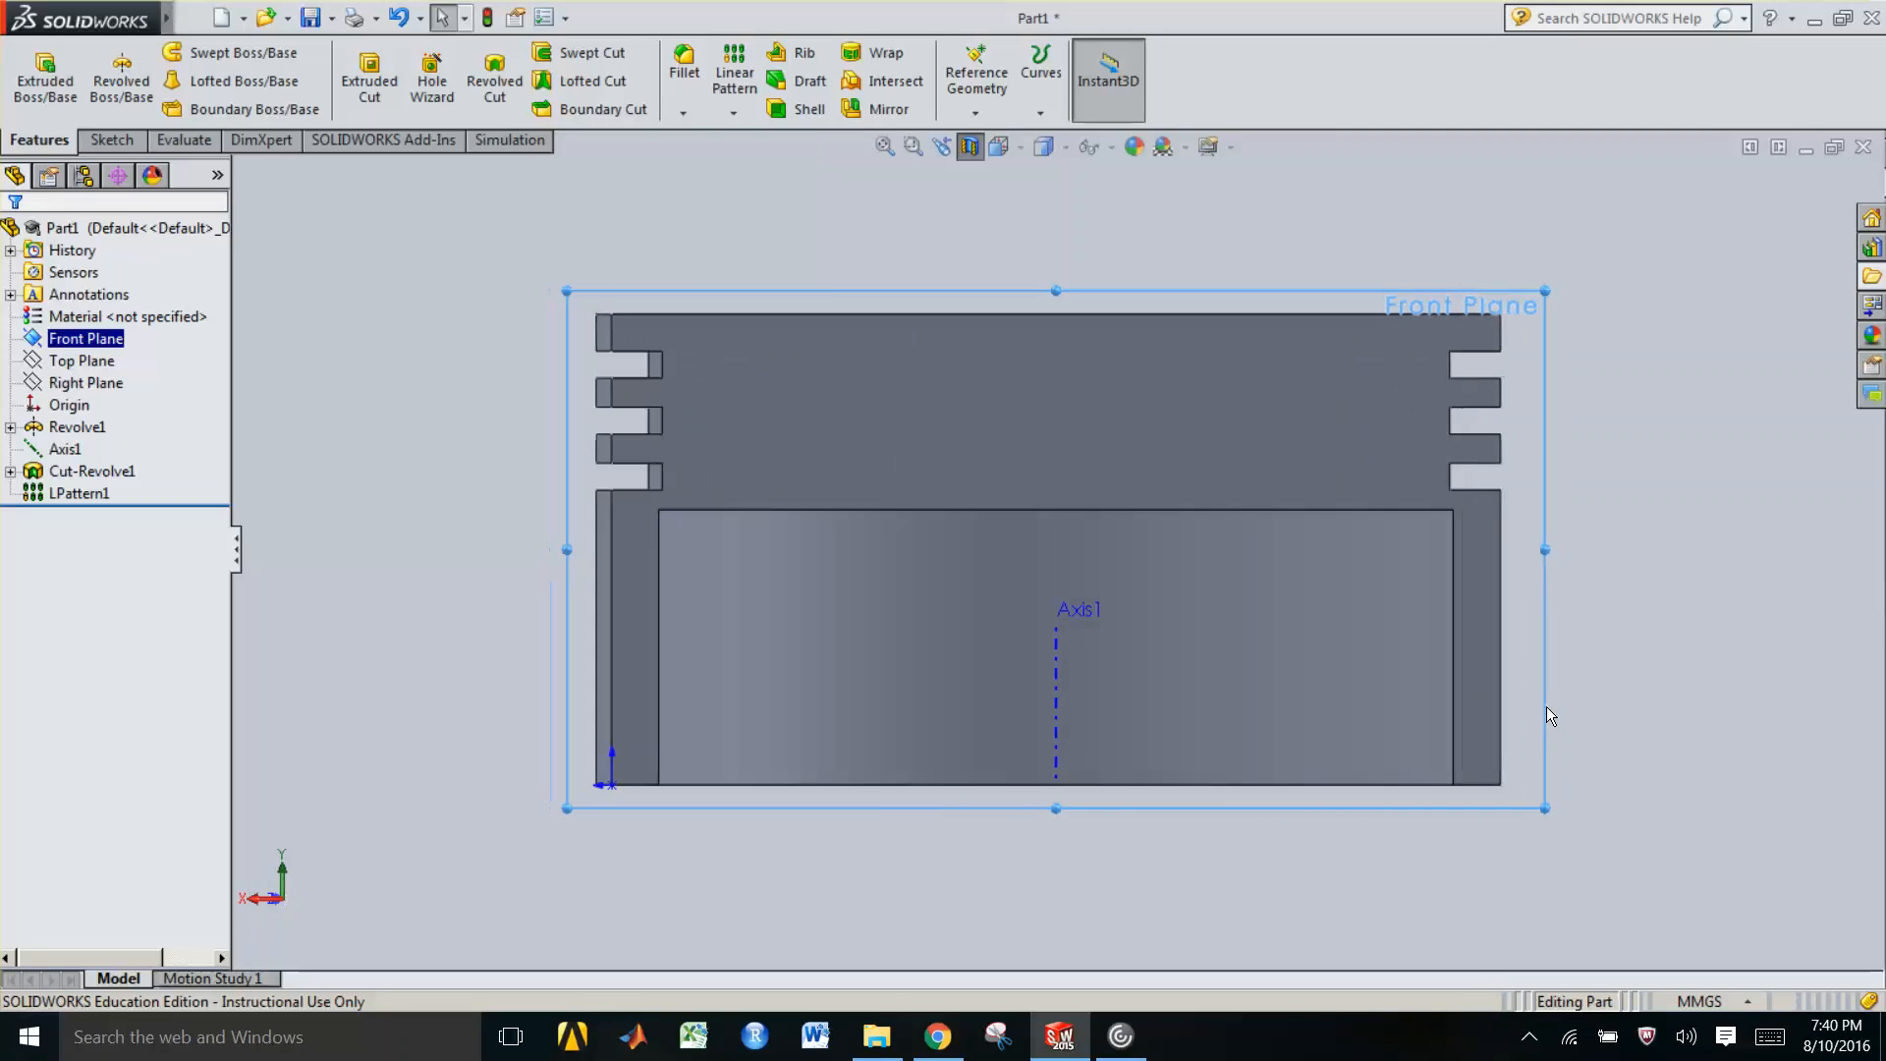
{"action": "key", "text": "Left"}
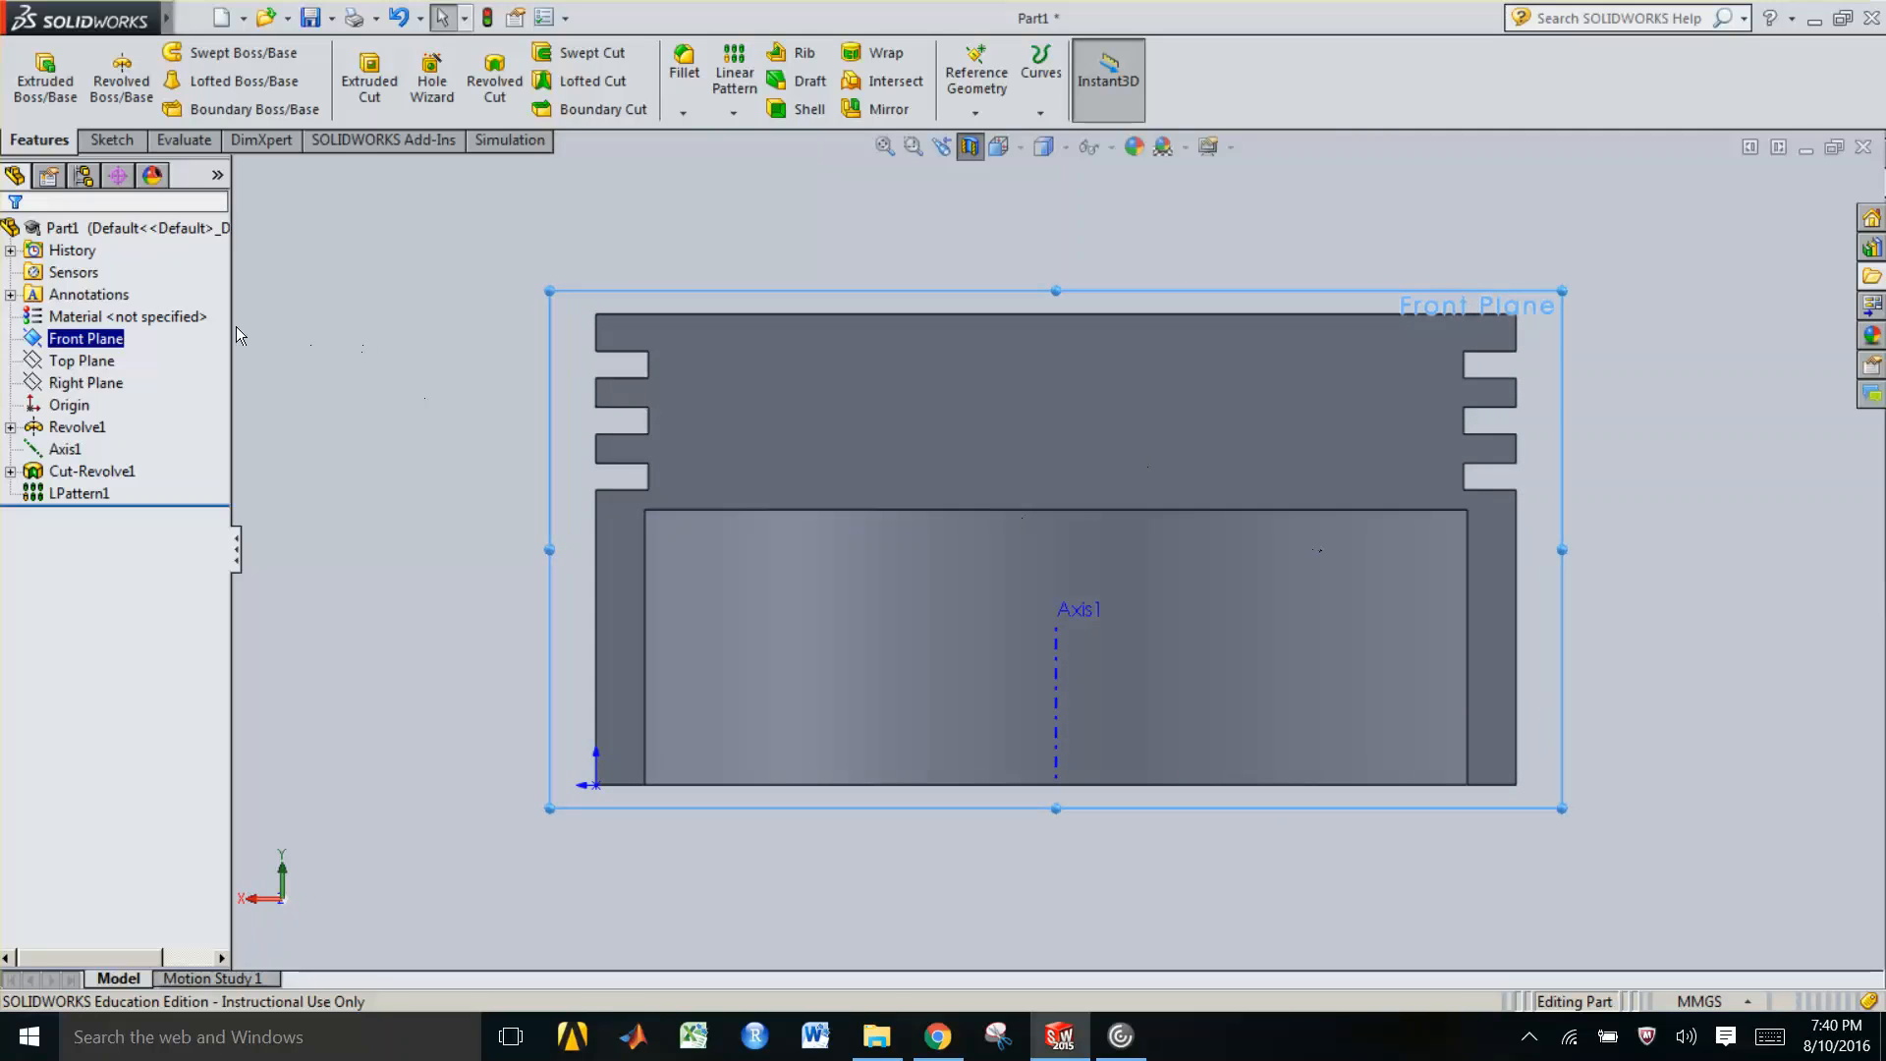
Sketch a center rectangle on the Front Plane, centered on Axis1, about 92 mm wide and 40 mm tall, reaching the part's bottom edge
{"action": "right_click", "coordinate": [115, 341]}
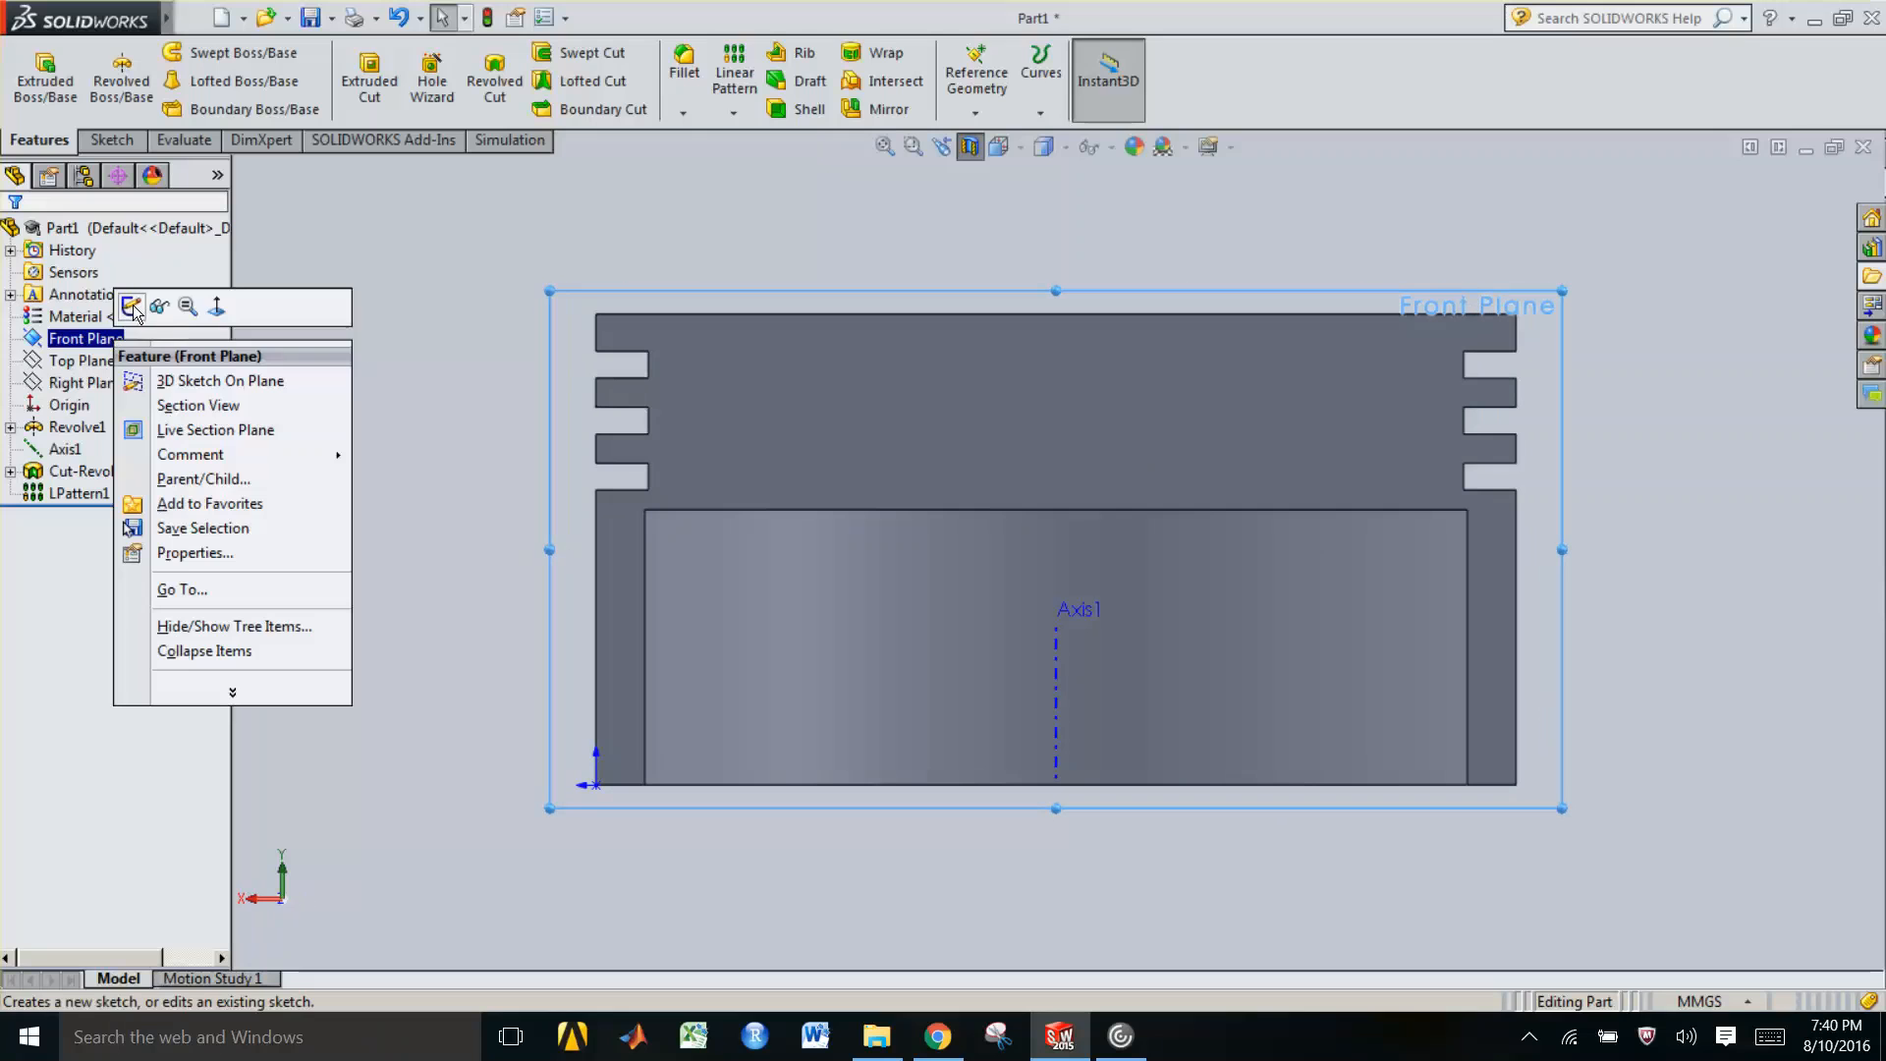
{"action": "left_click", "coordinate": [132, 308]}
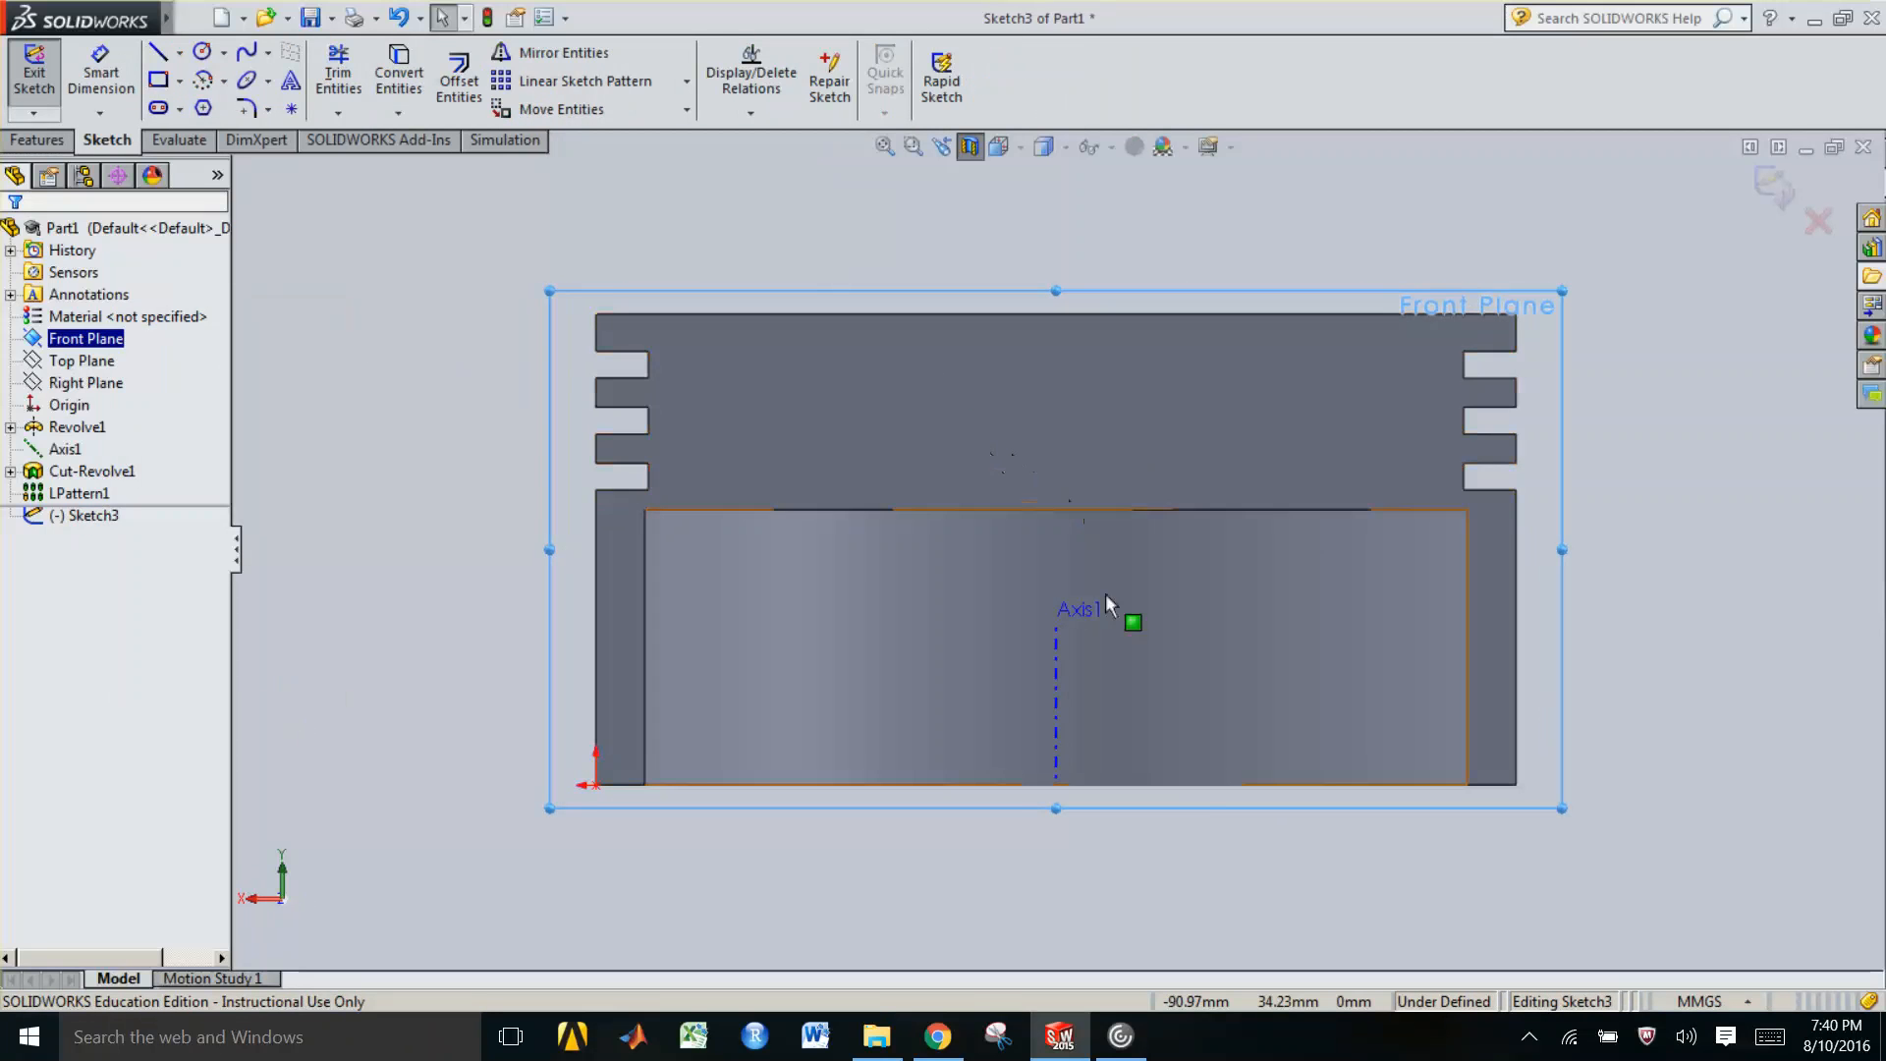
{"action": "left_click", "coordinate": [181, 81]}
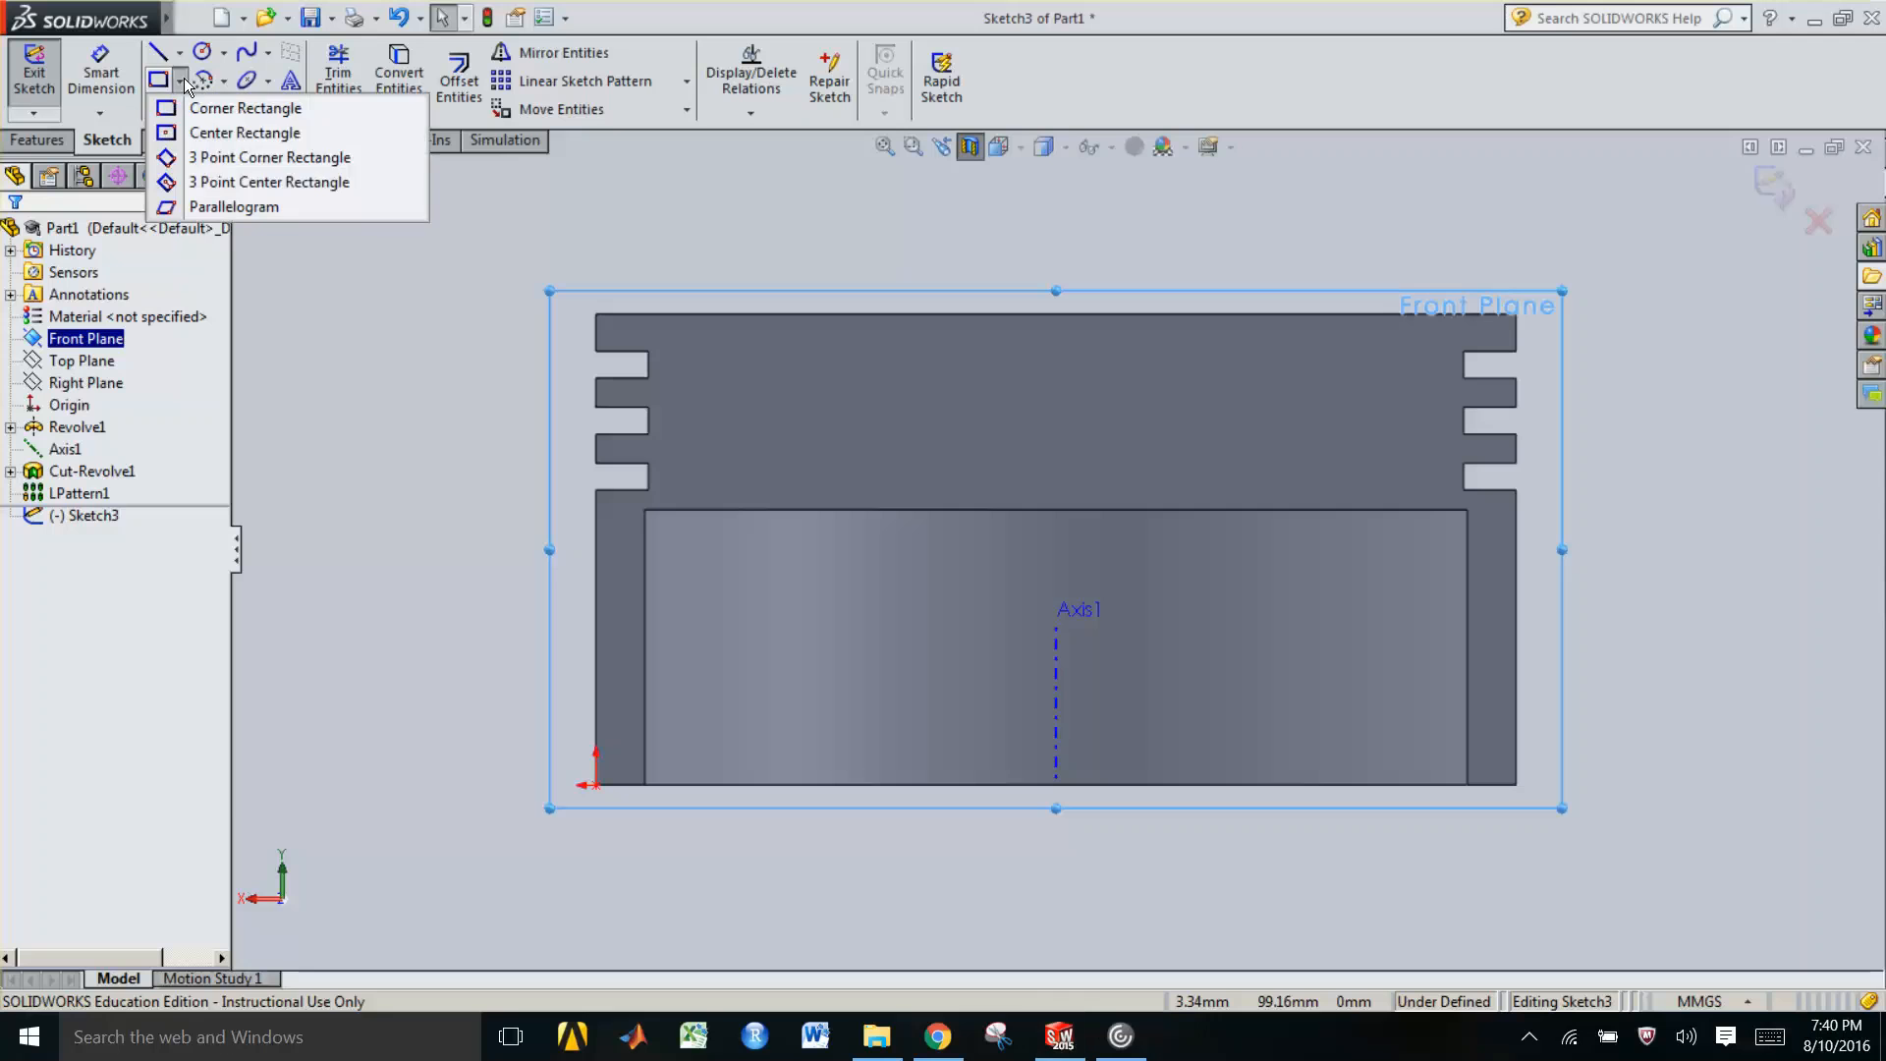
{"action": "left_click", "coordinate": [211, 135]}
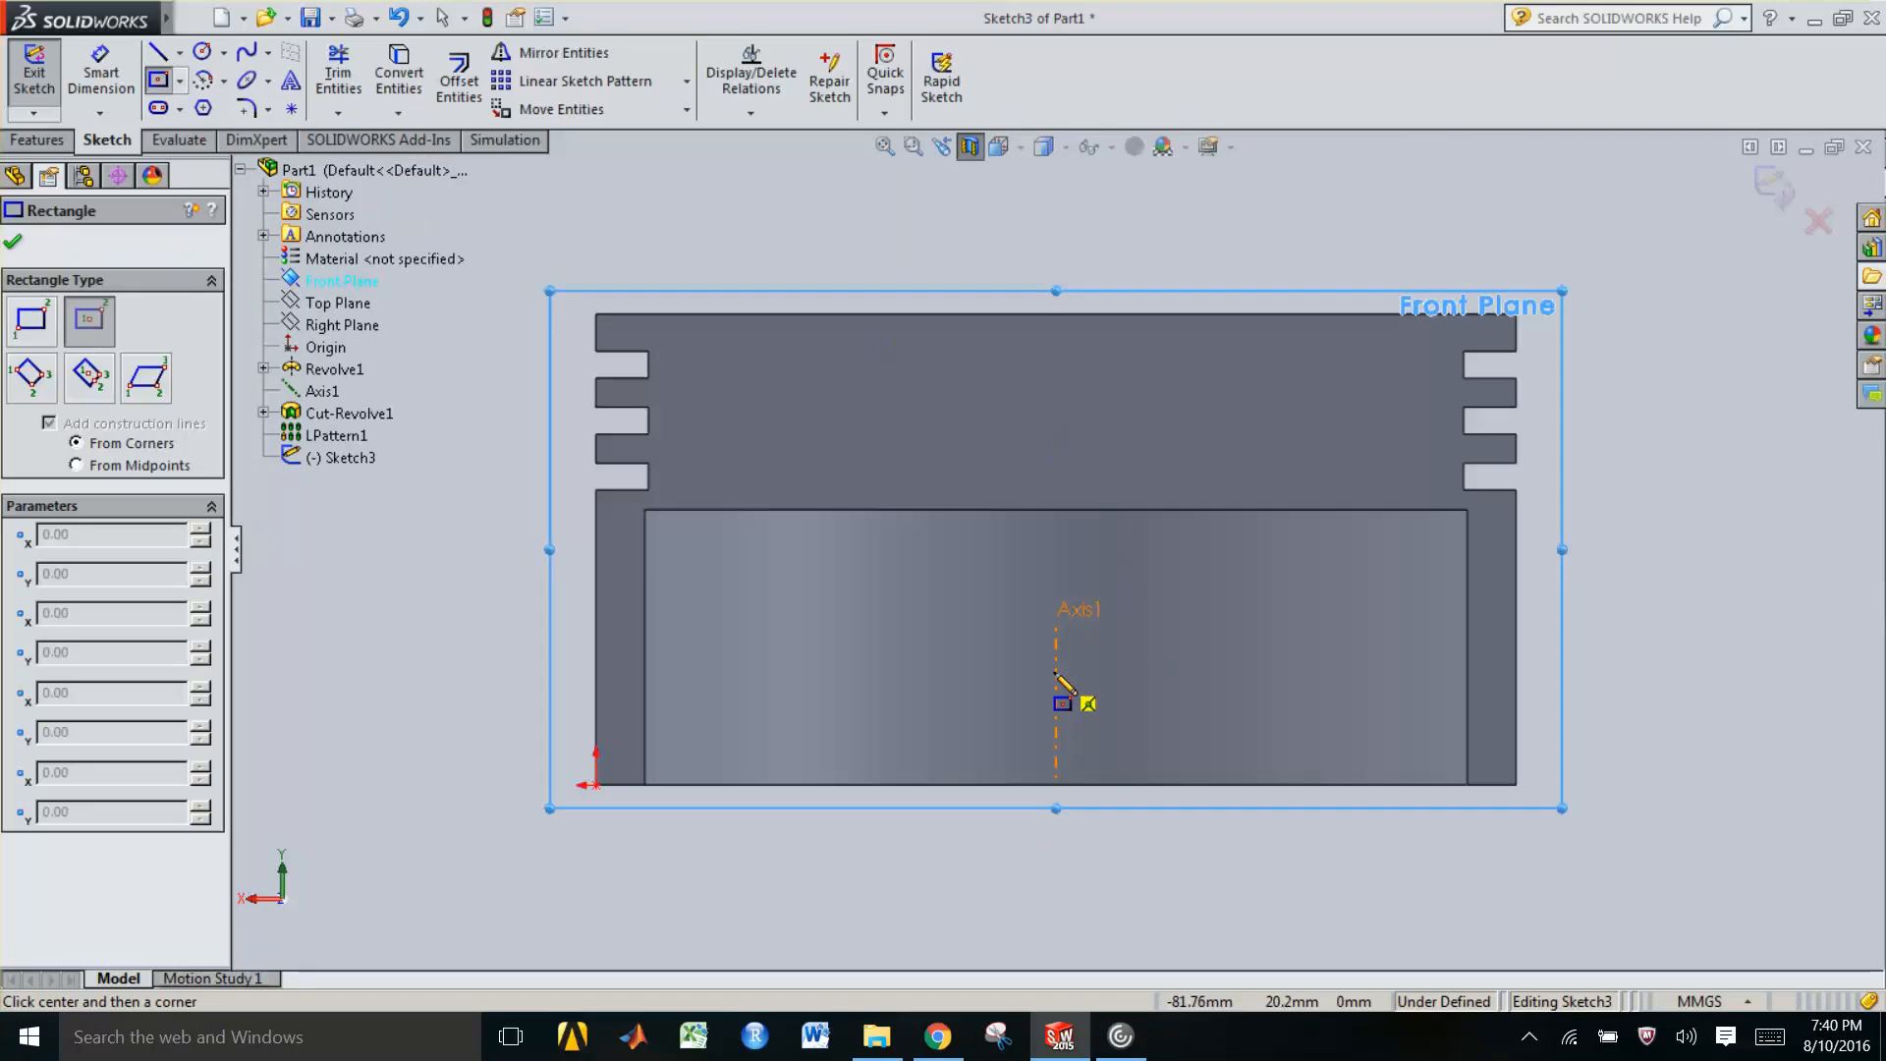
{"action": "left_click", "coordinate": [1056, 673]}
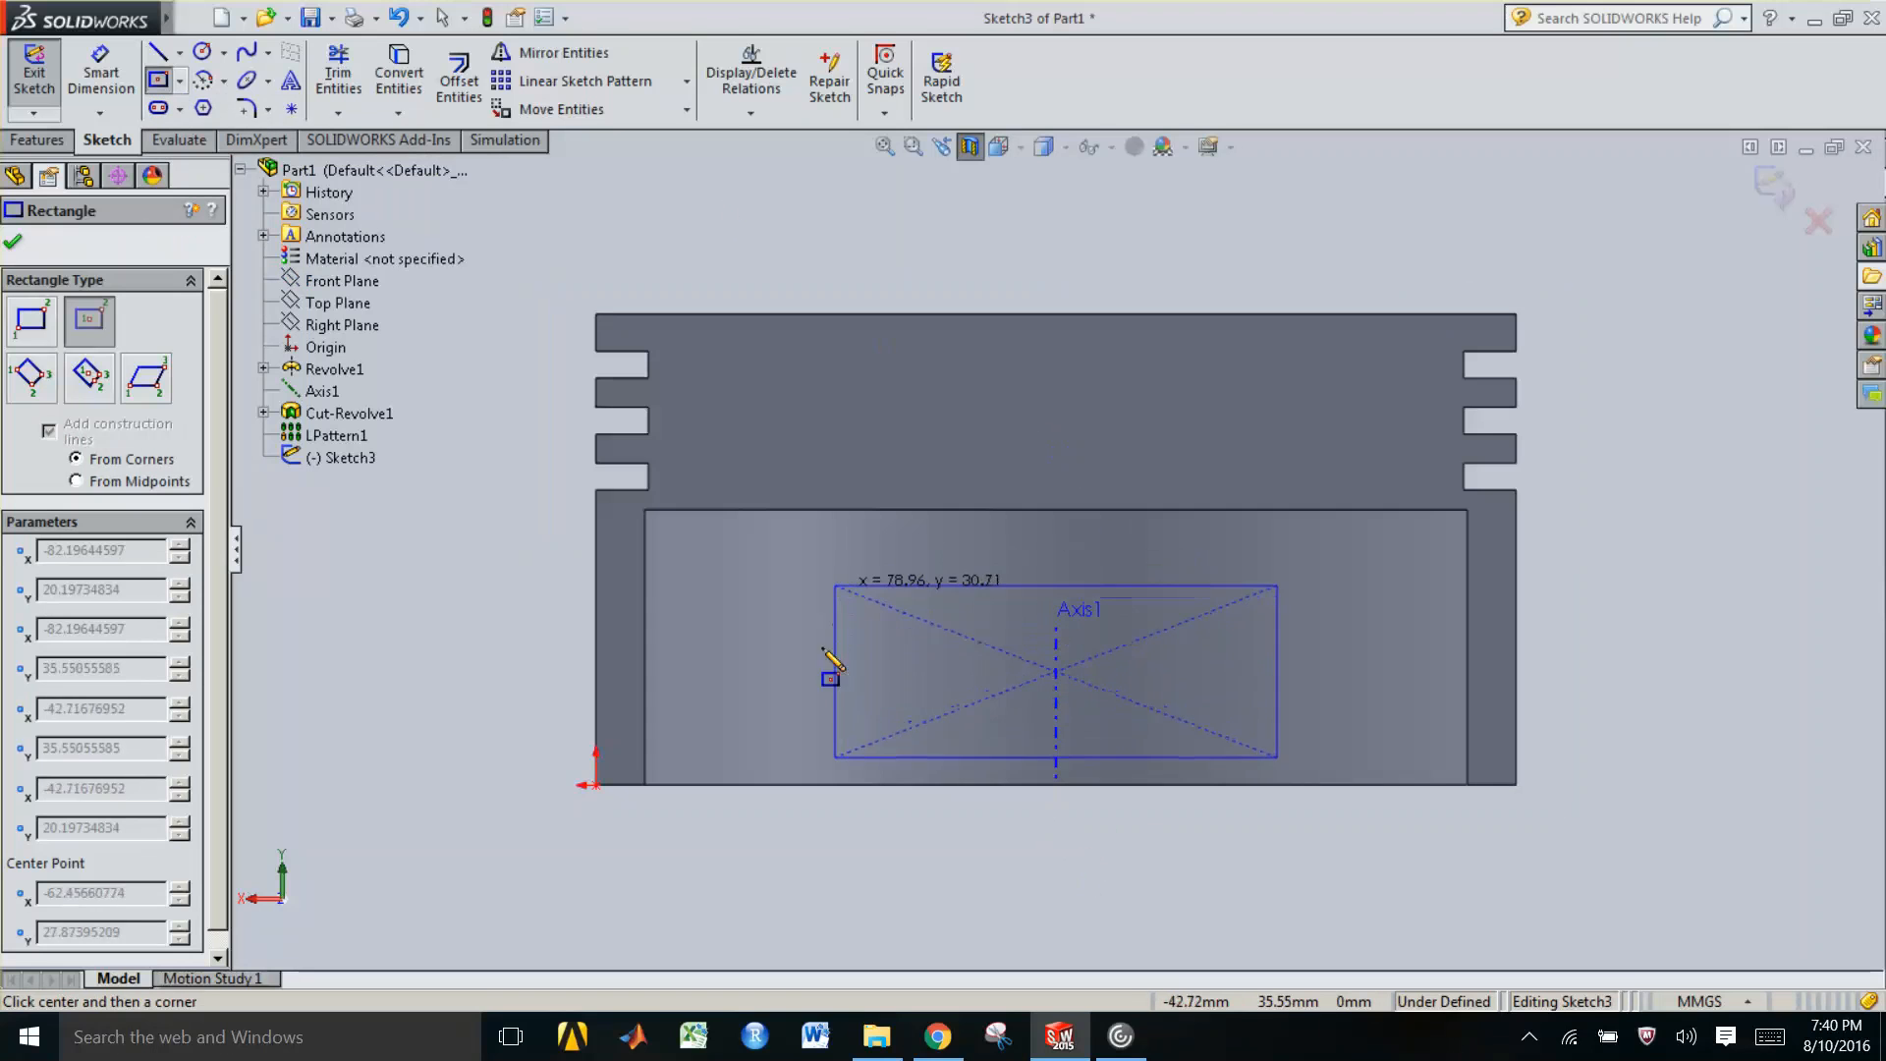
{"action": "left_click", "coordinate": [794, 785]}
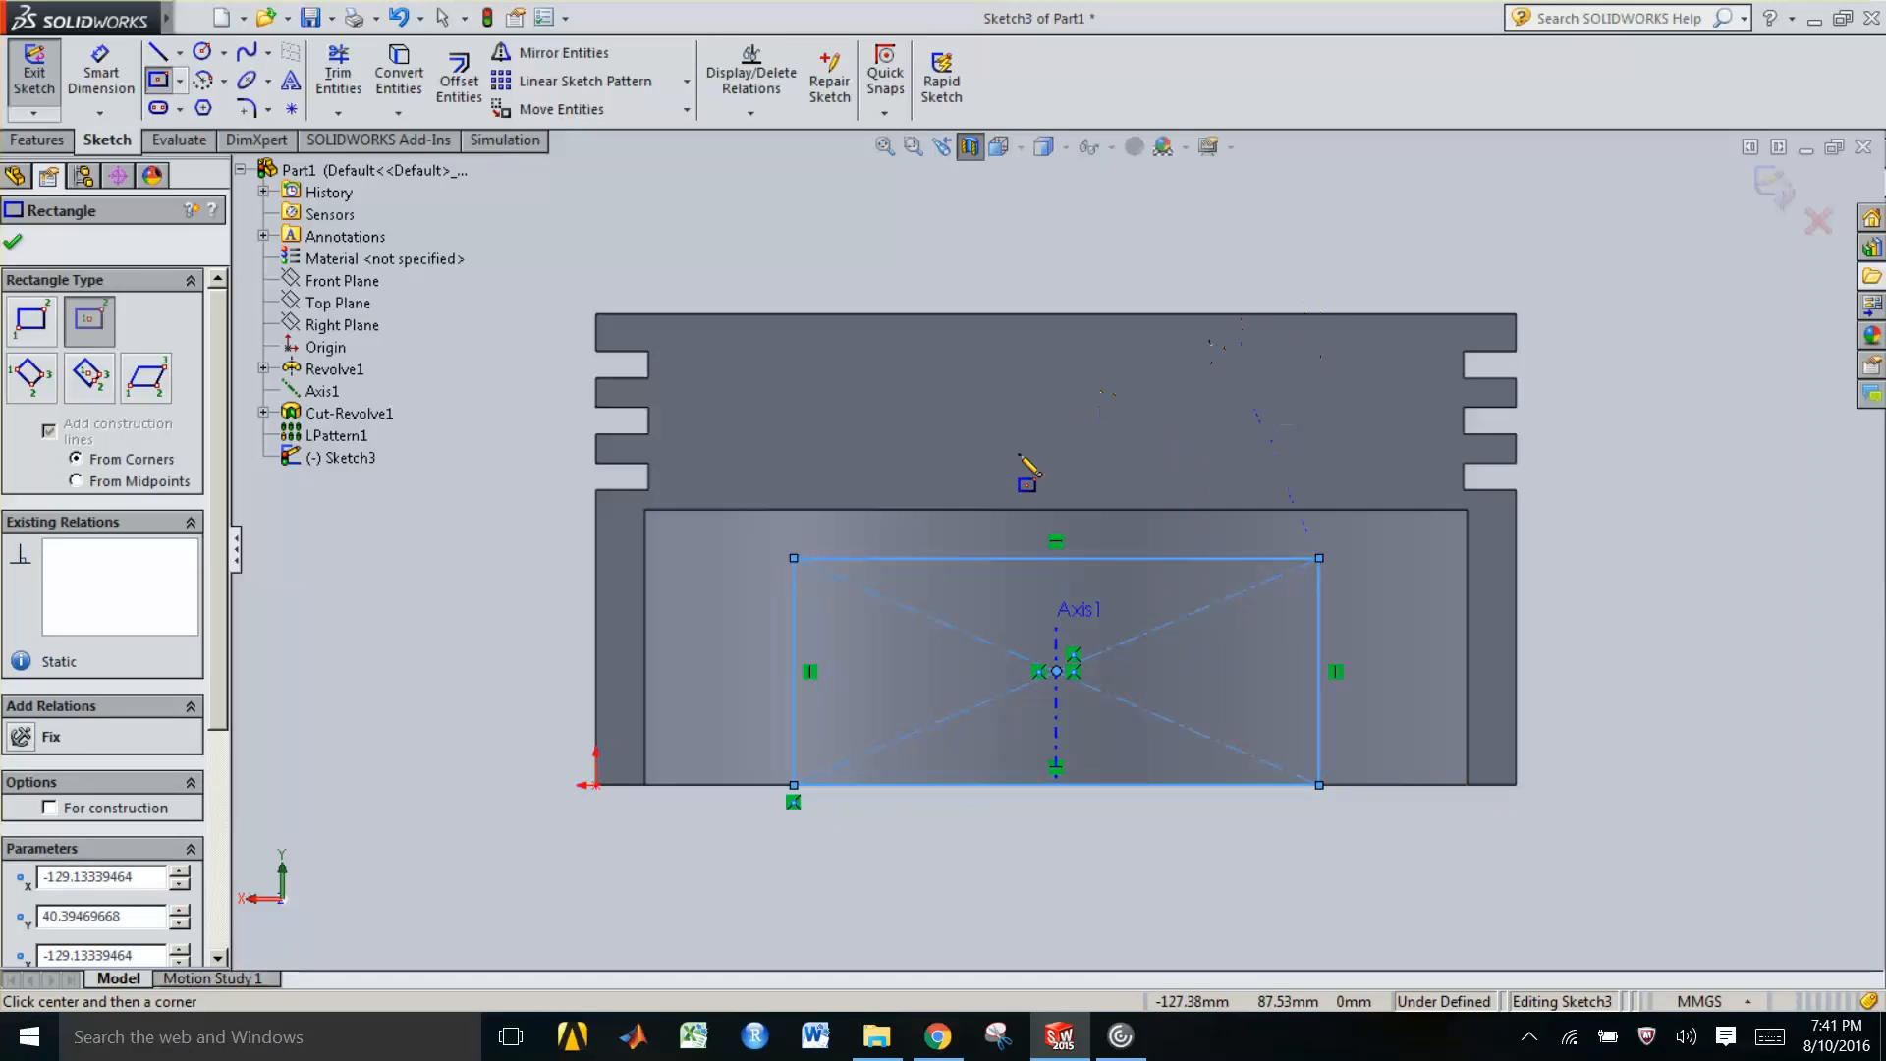
{"action": "key", "text": "Escape"}
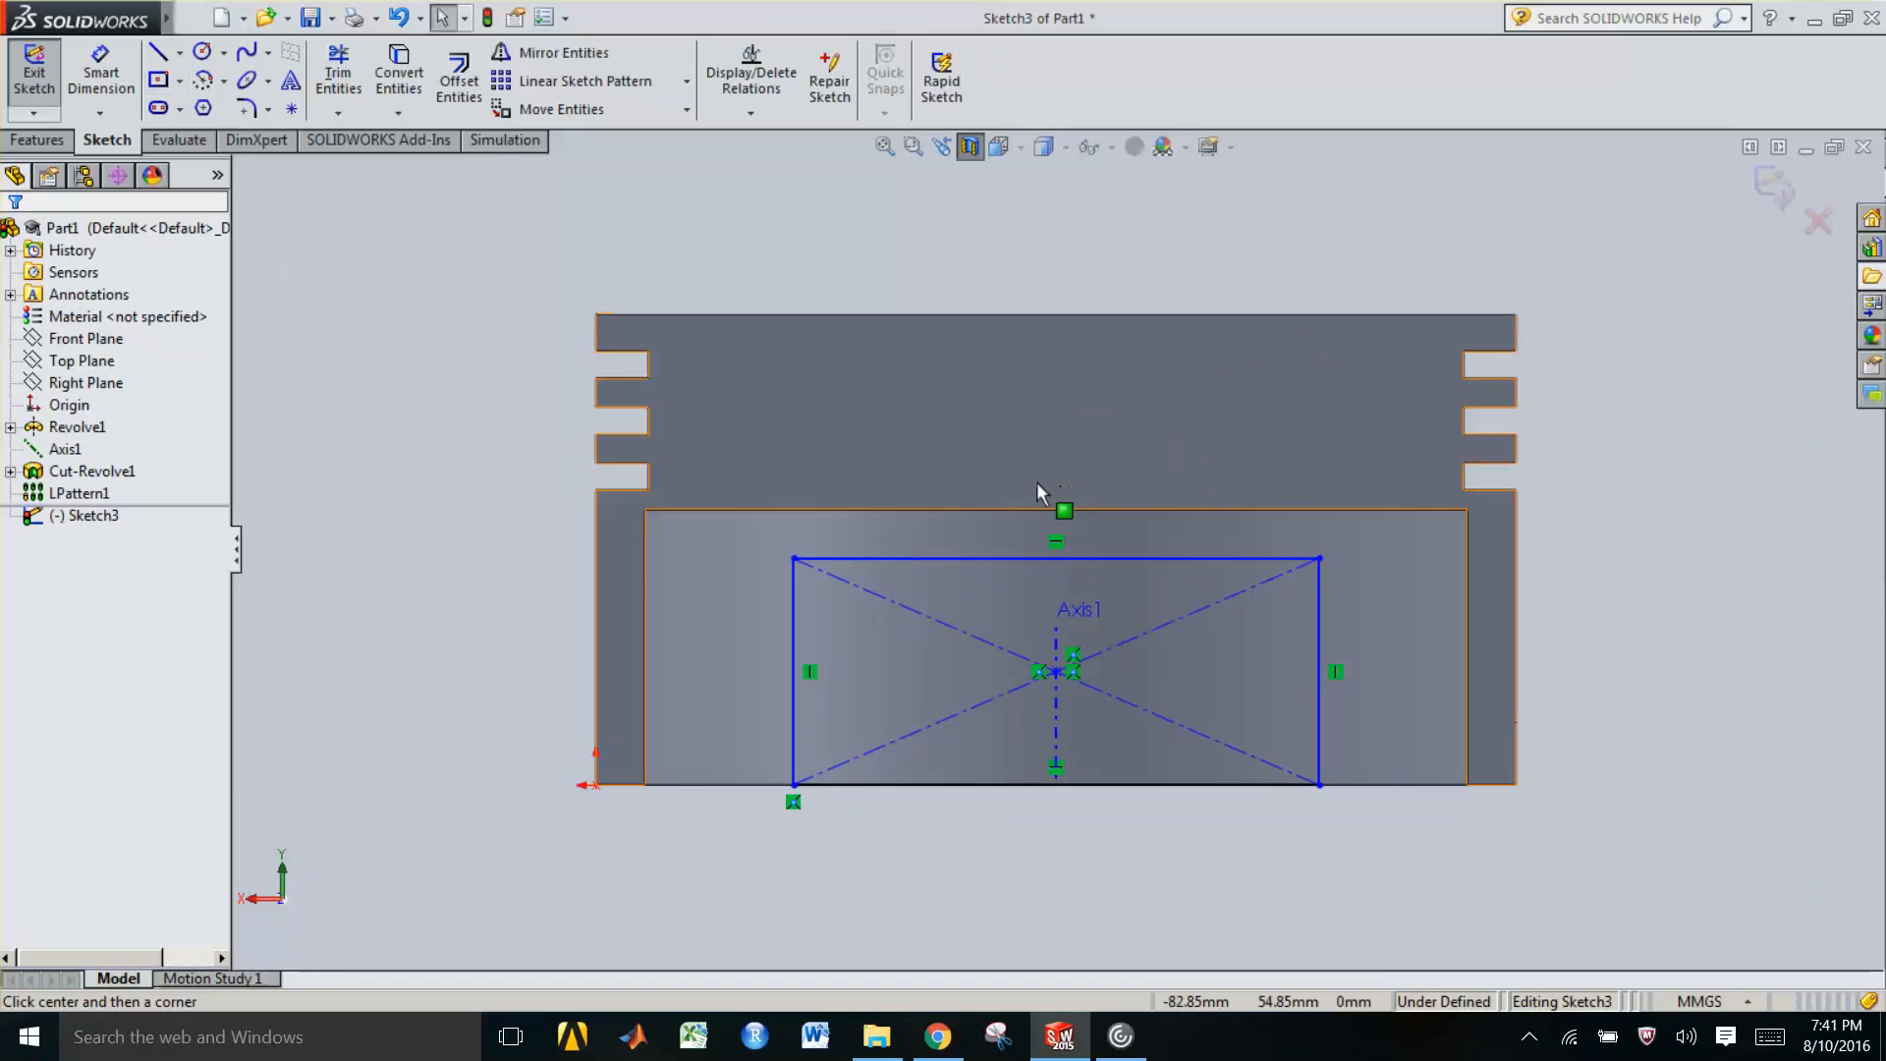
Dimension the rectangle's height and top width with Smart Dimension
{"action": "left_click", "coordinate": [96, 63]}
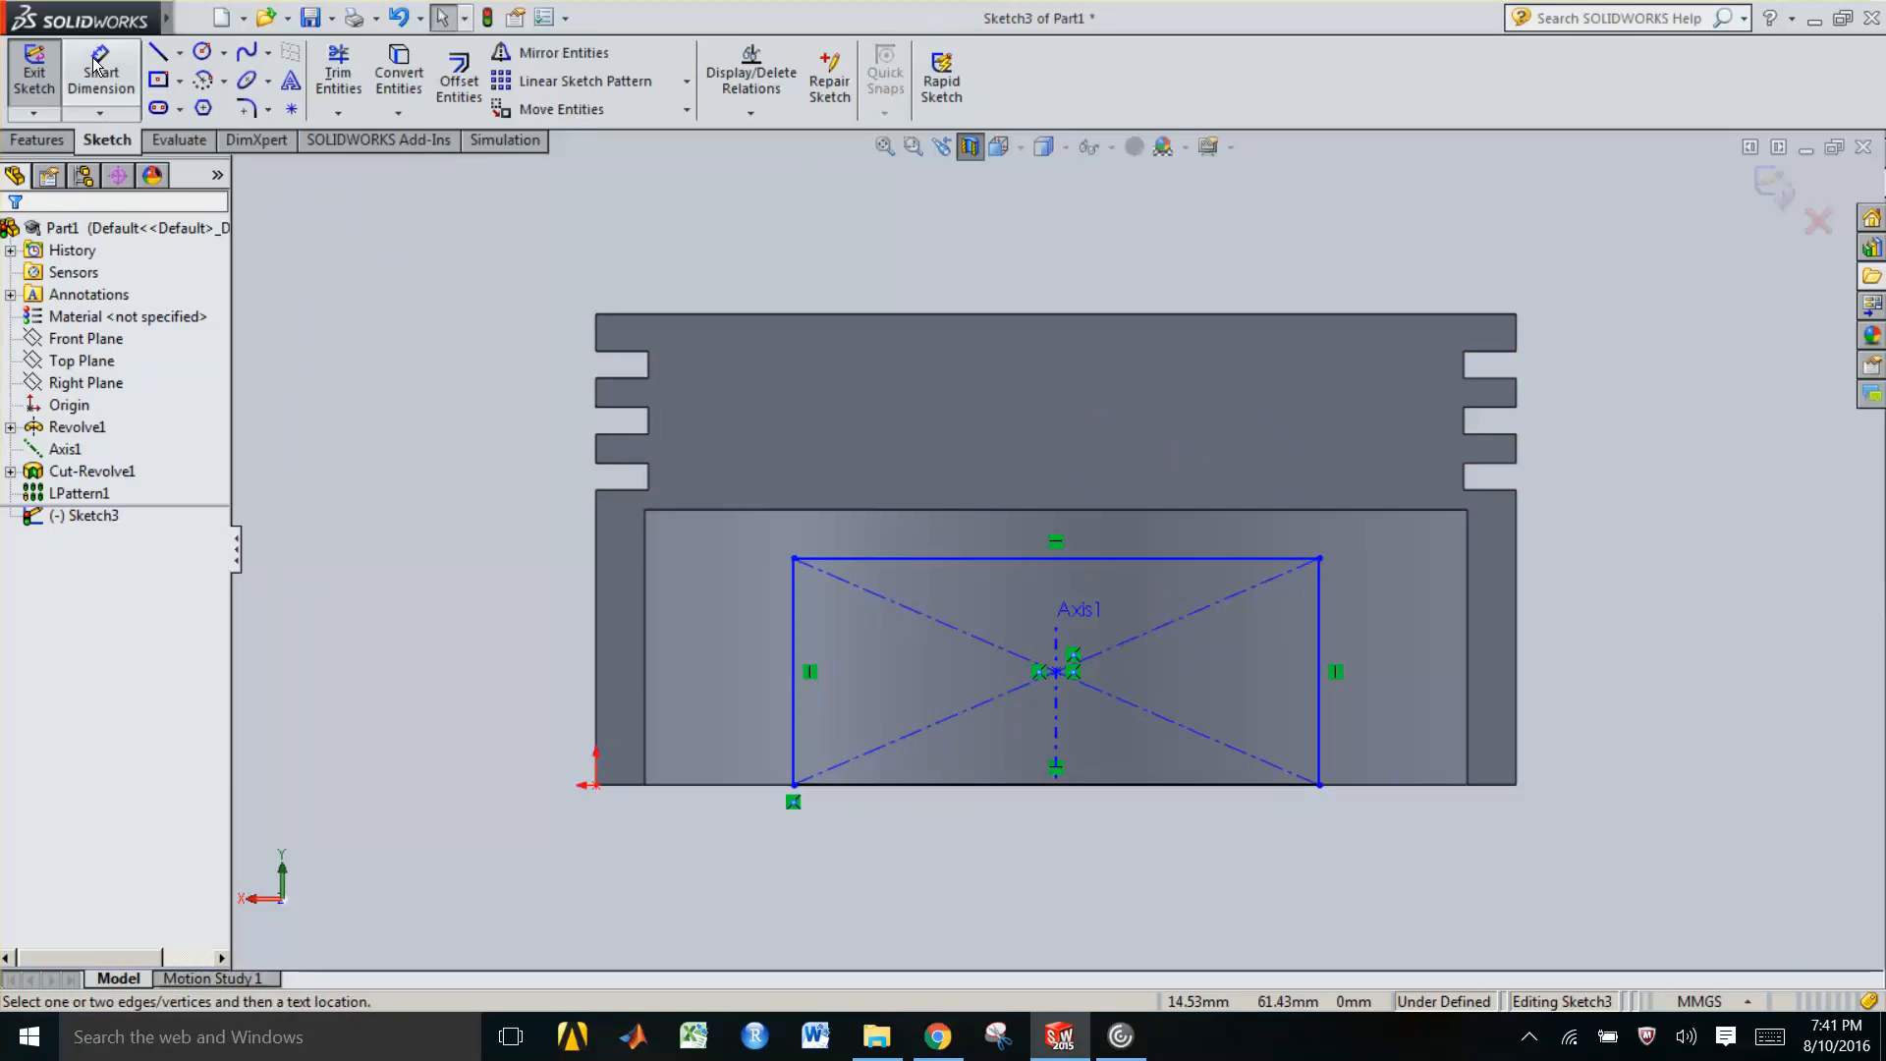
{"action": "left_click", "coordinate": [793, 625]}
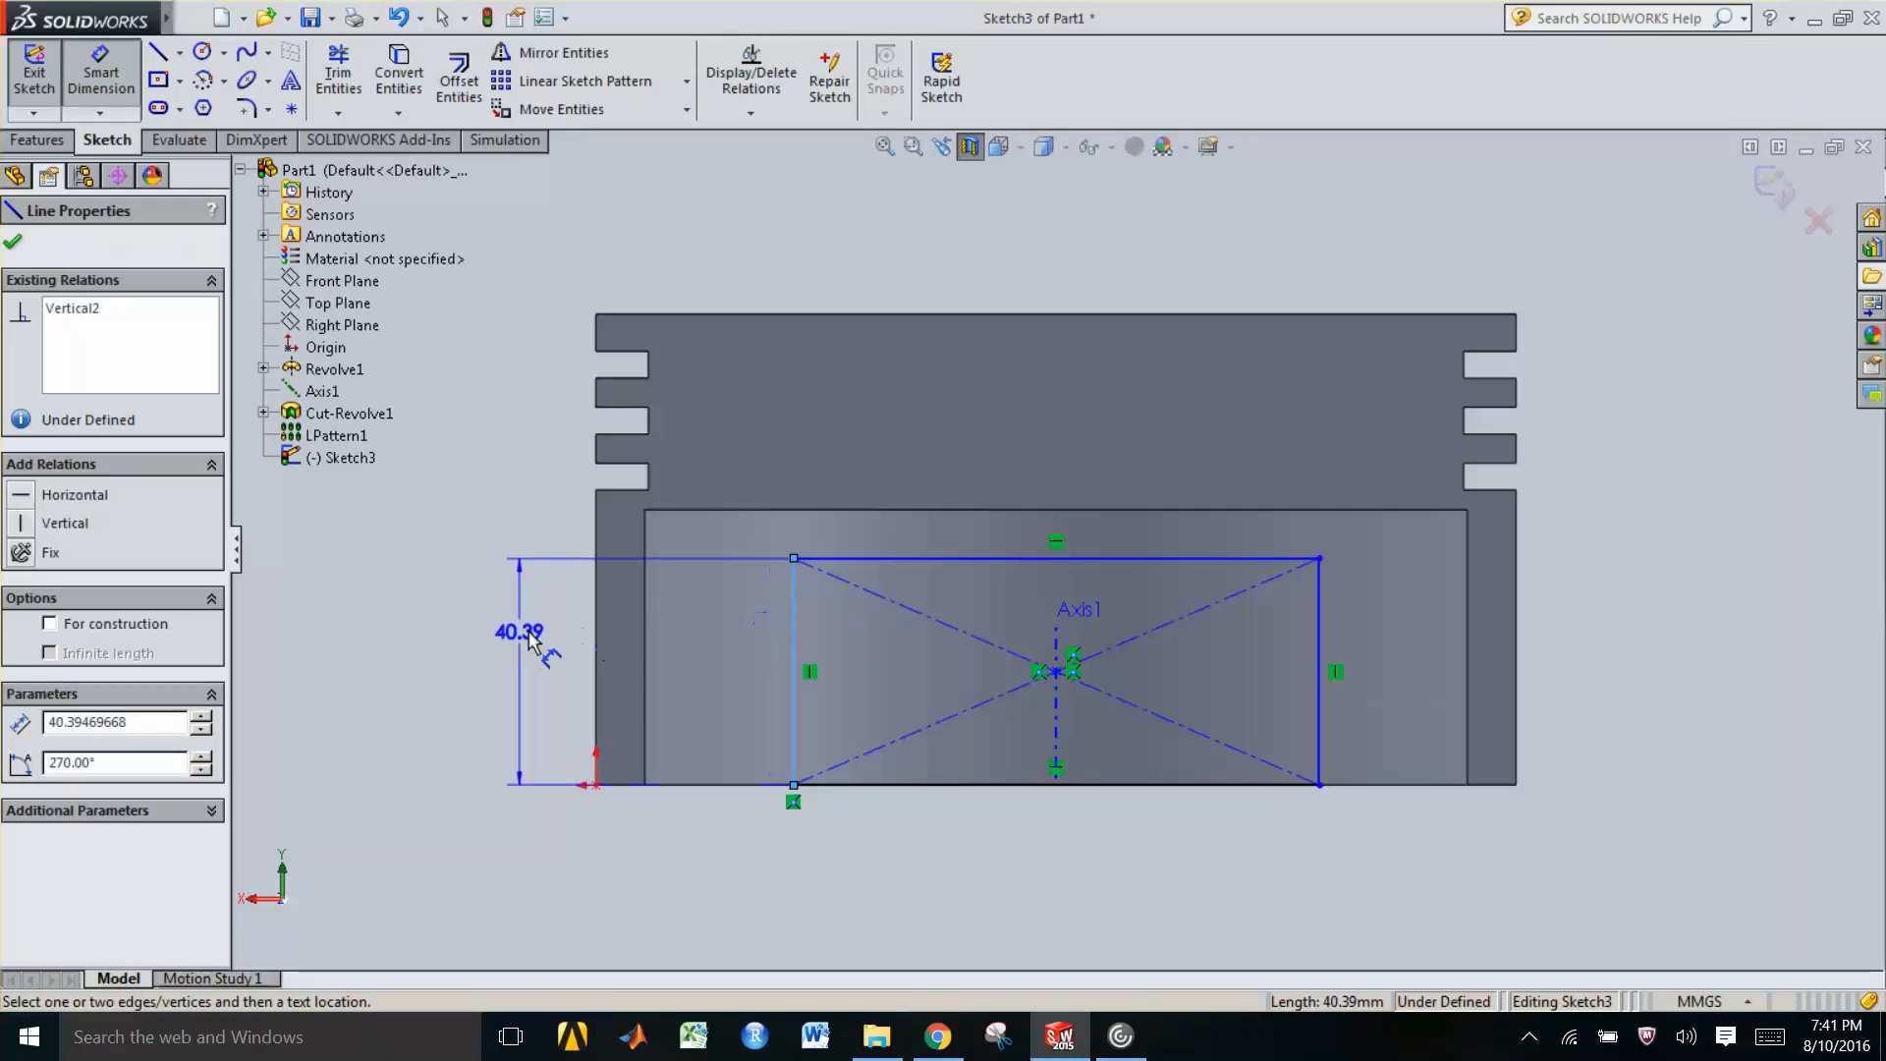
{"action": "left_click", "coordinate": [530, 643]}
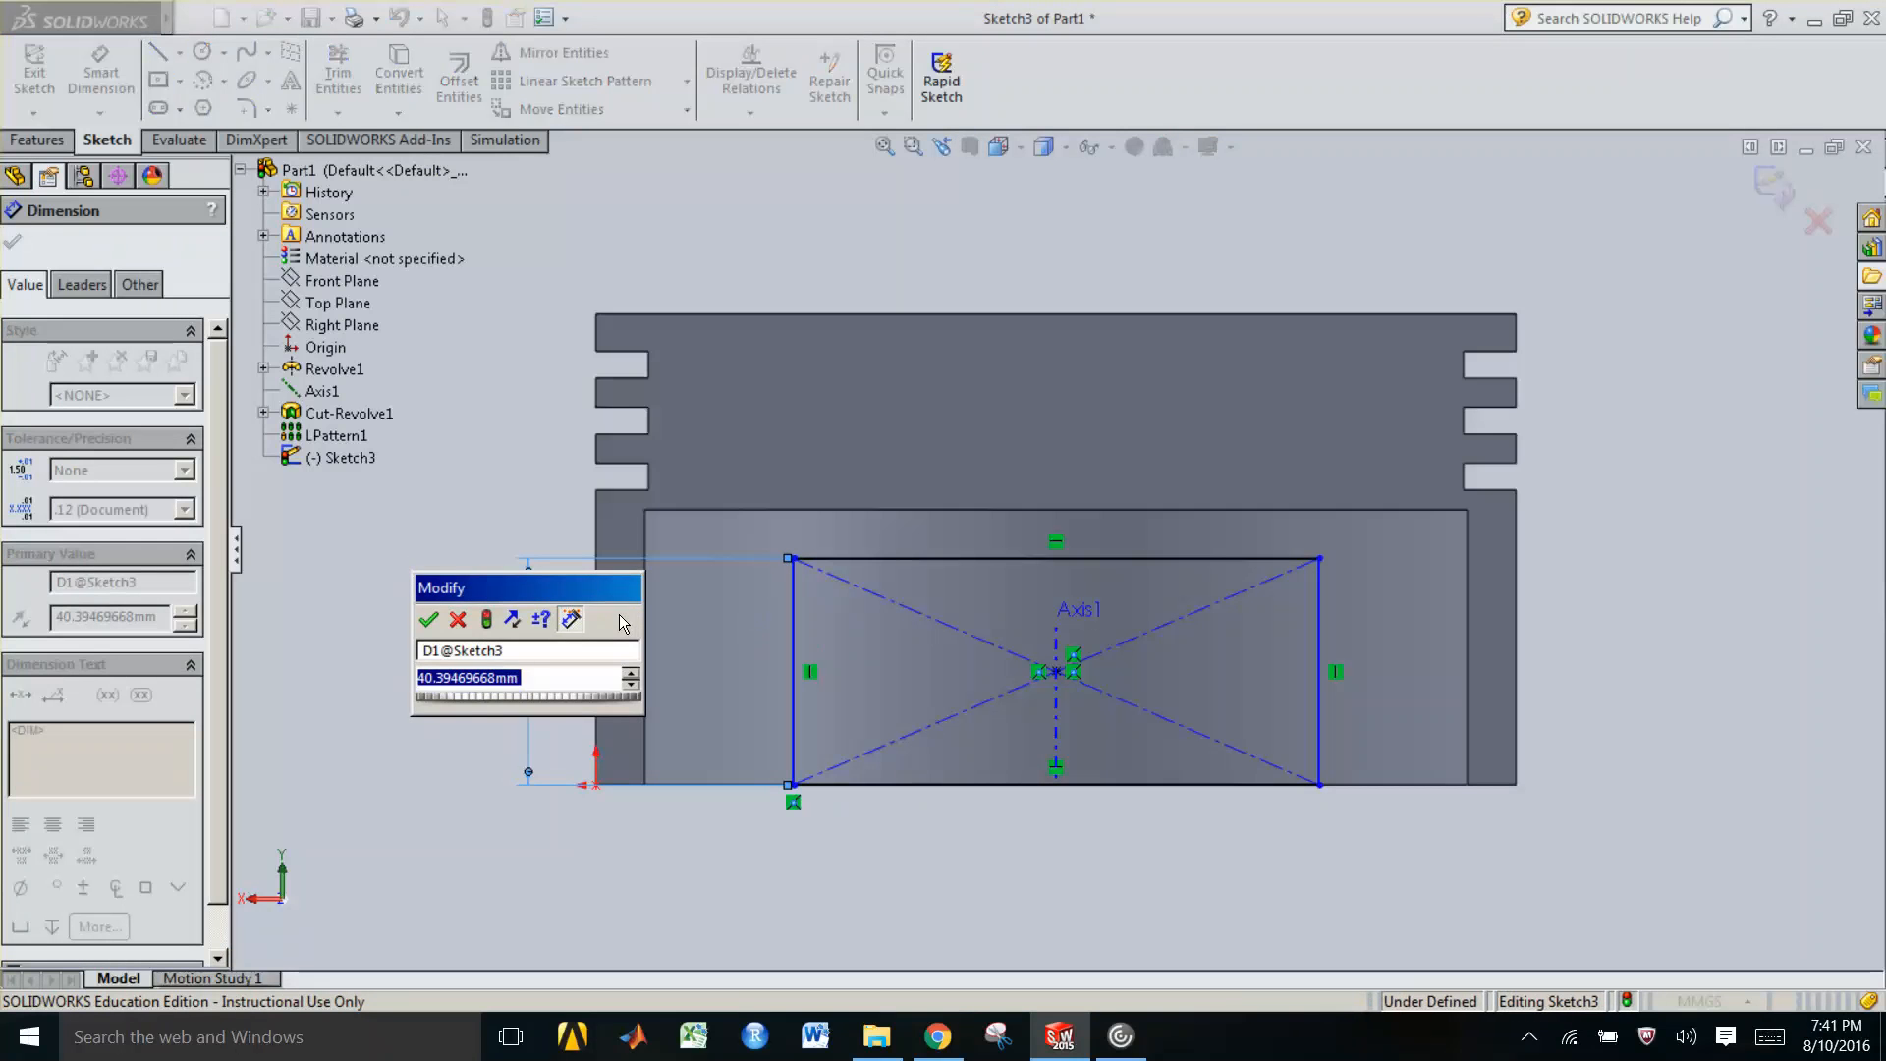
{"action": "key", "text": "Return"}
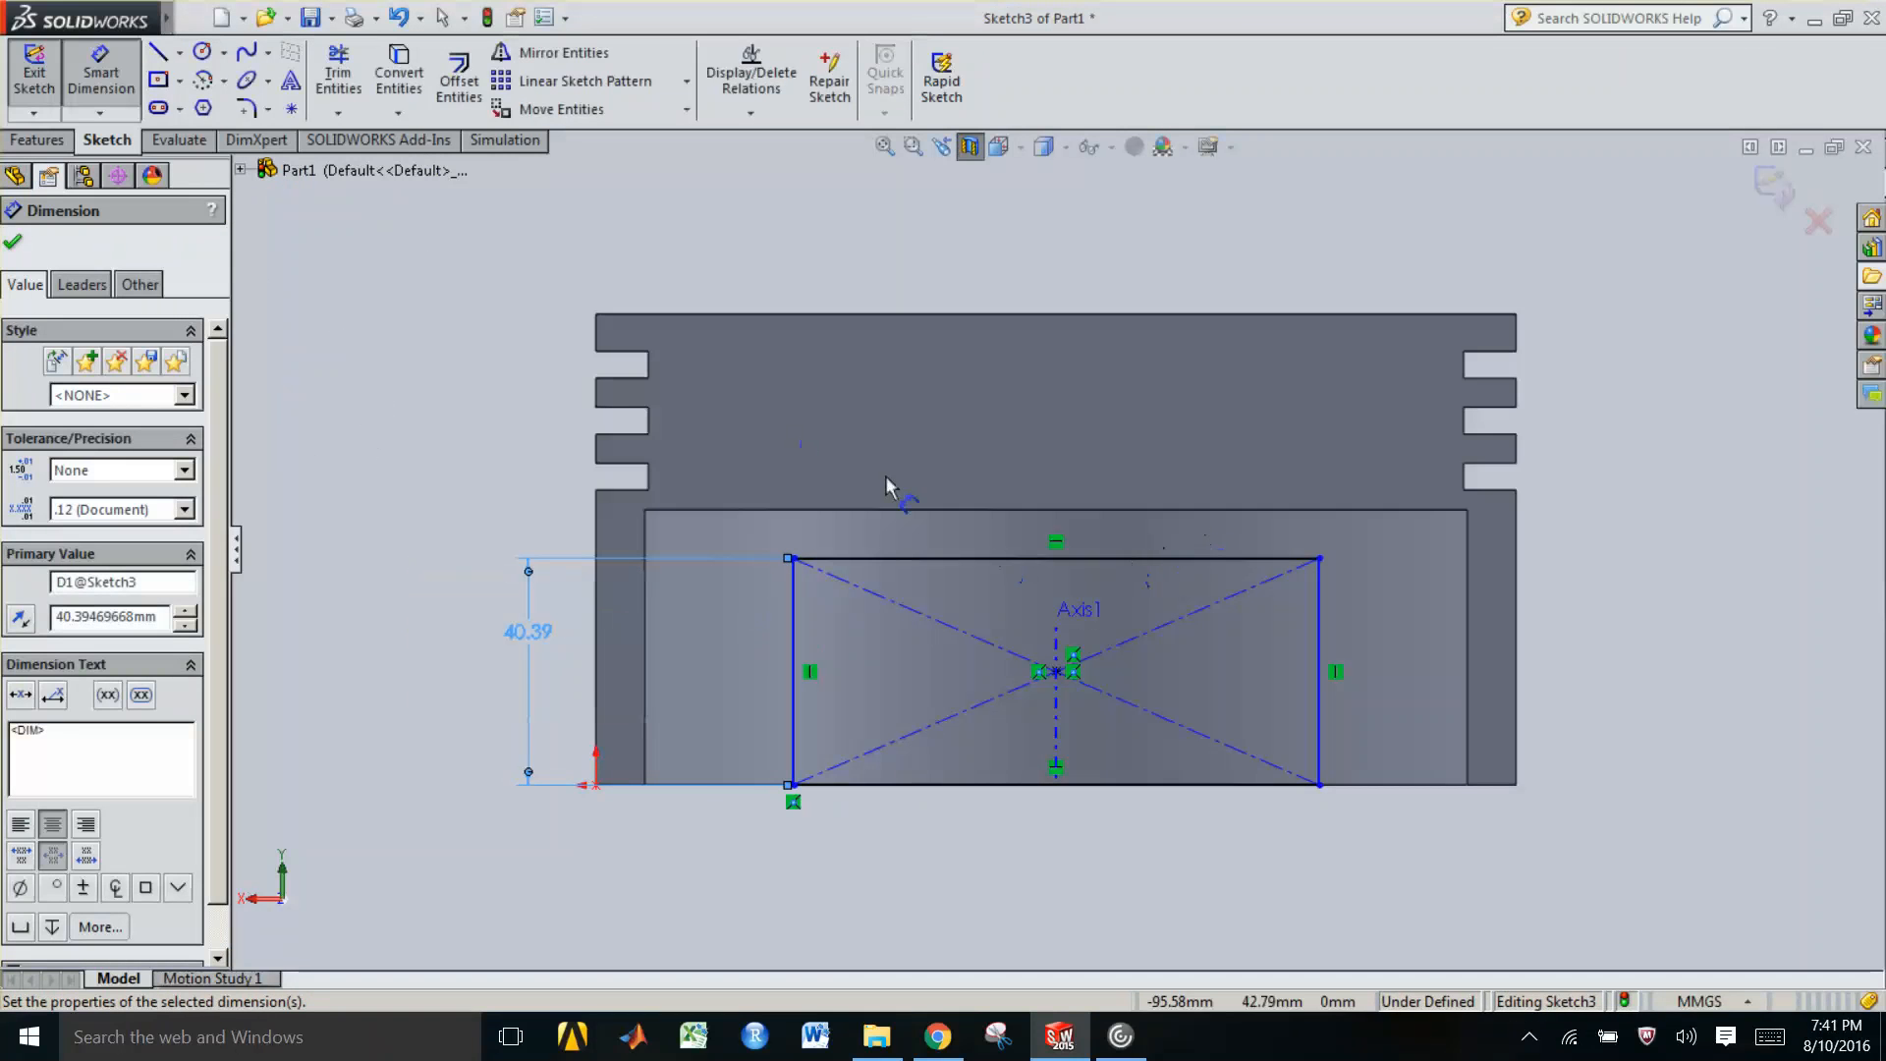
{"action": "left_click", "coordinate": [1120, 557]}
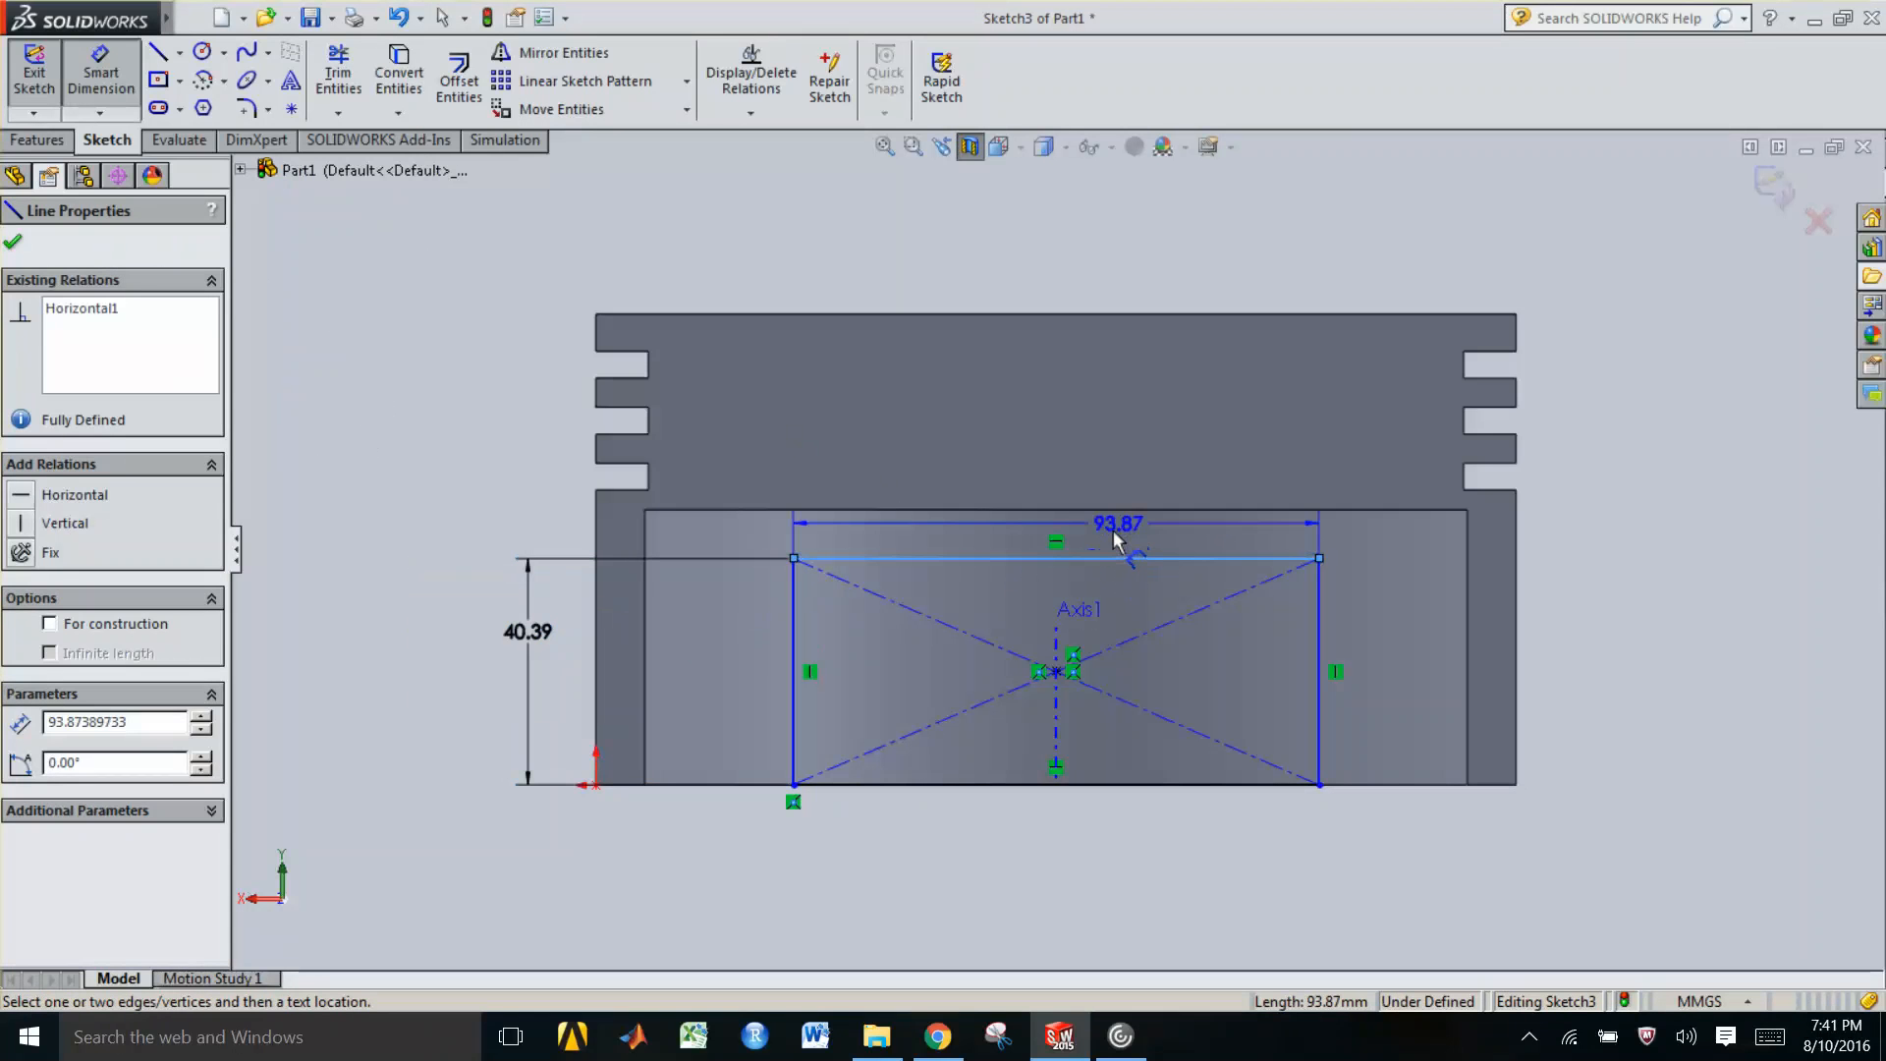
{"action": "left_click", "coordinate": [1117, 531]}
{"action": "key", "text": "Return"}
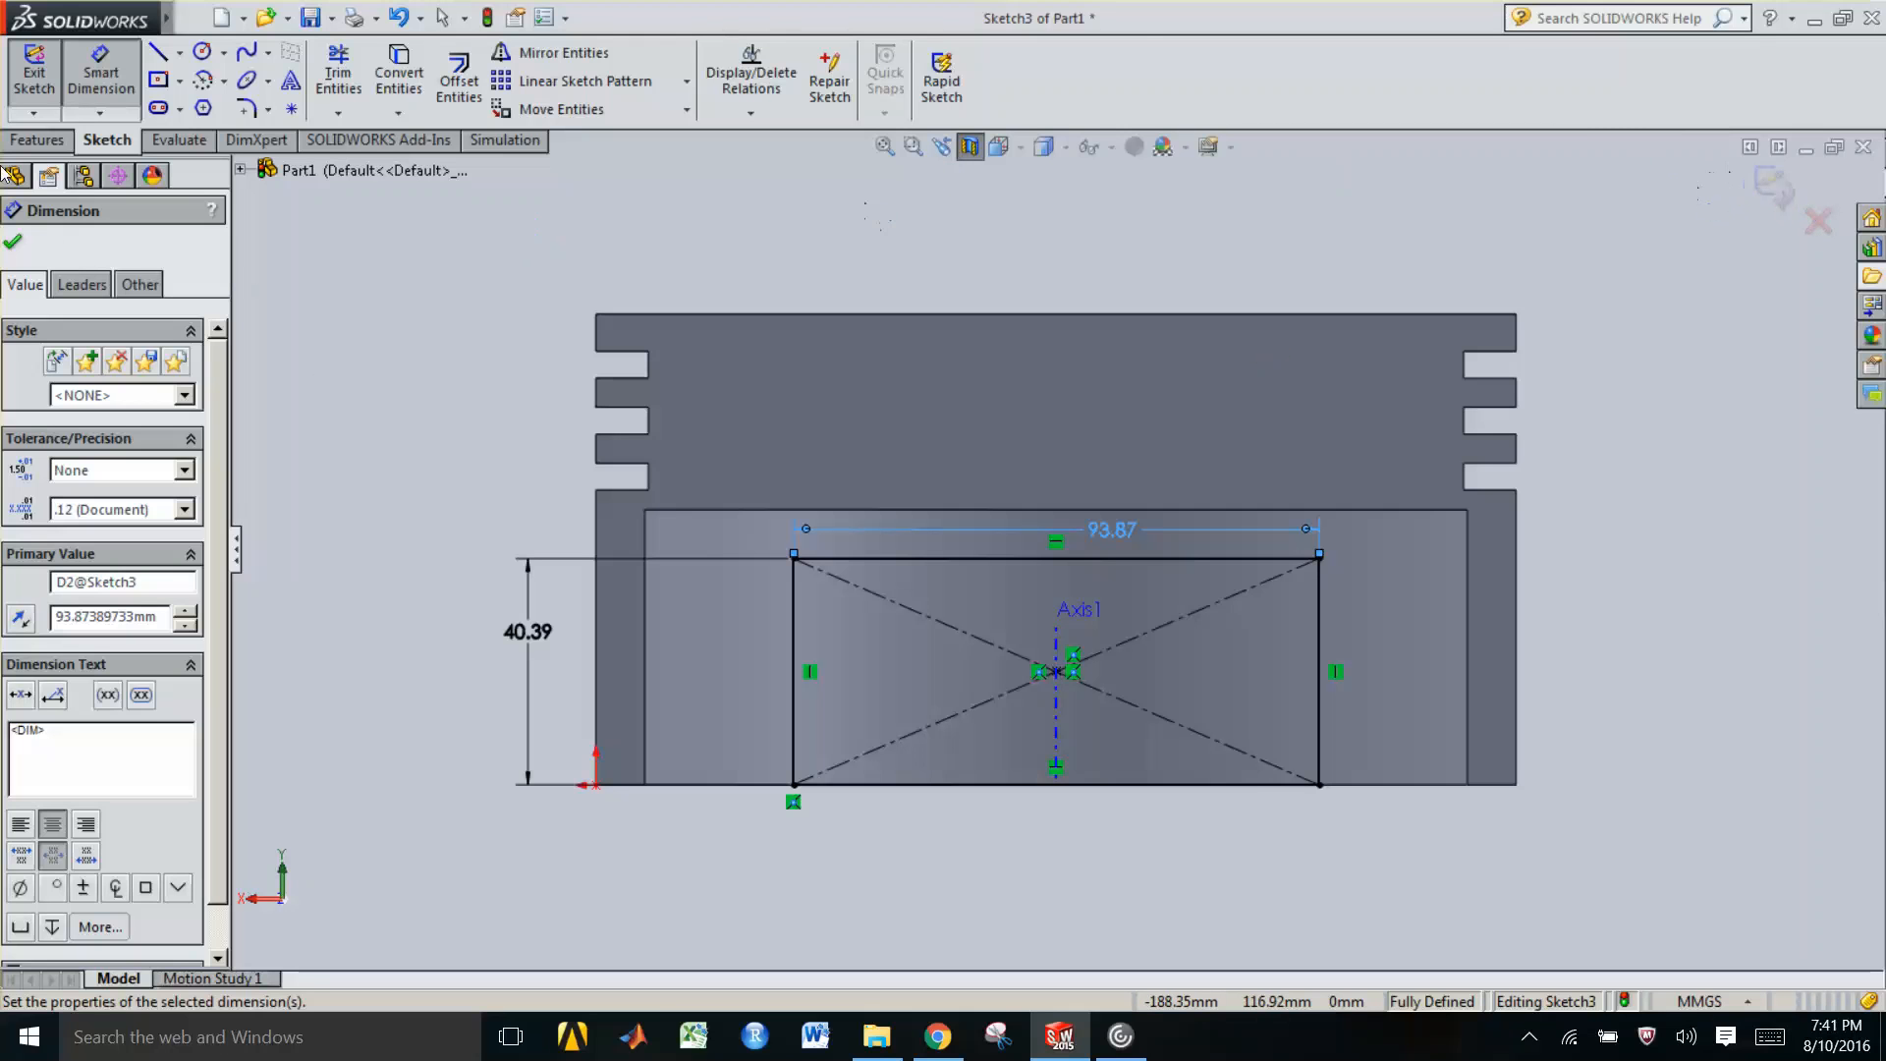
{"action": "left_click", "coordinate": [42, 140]}
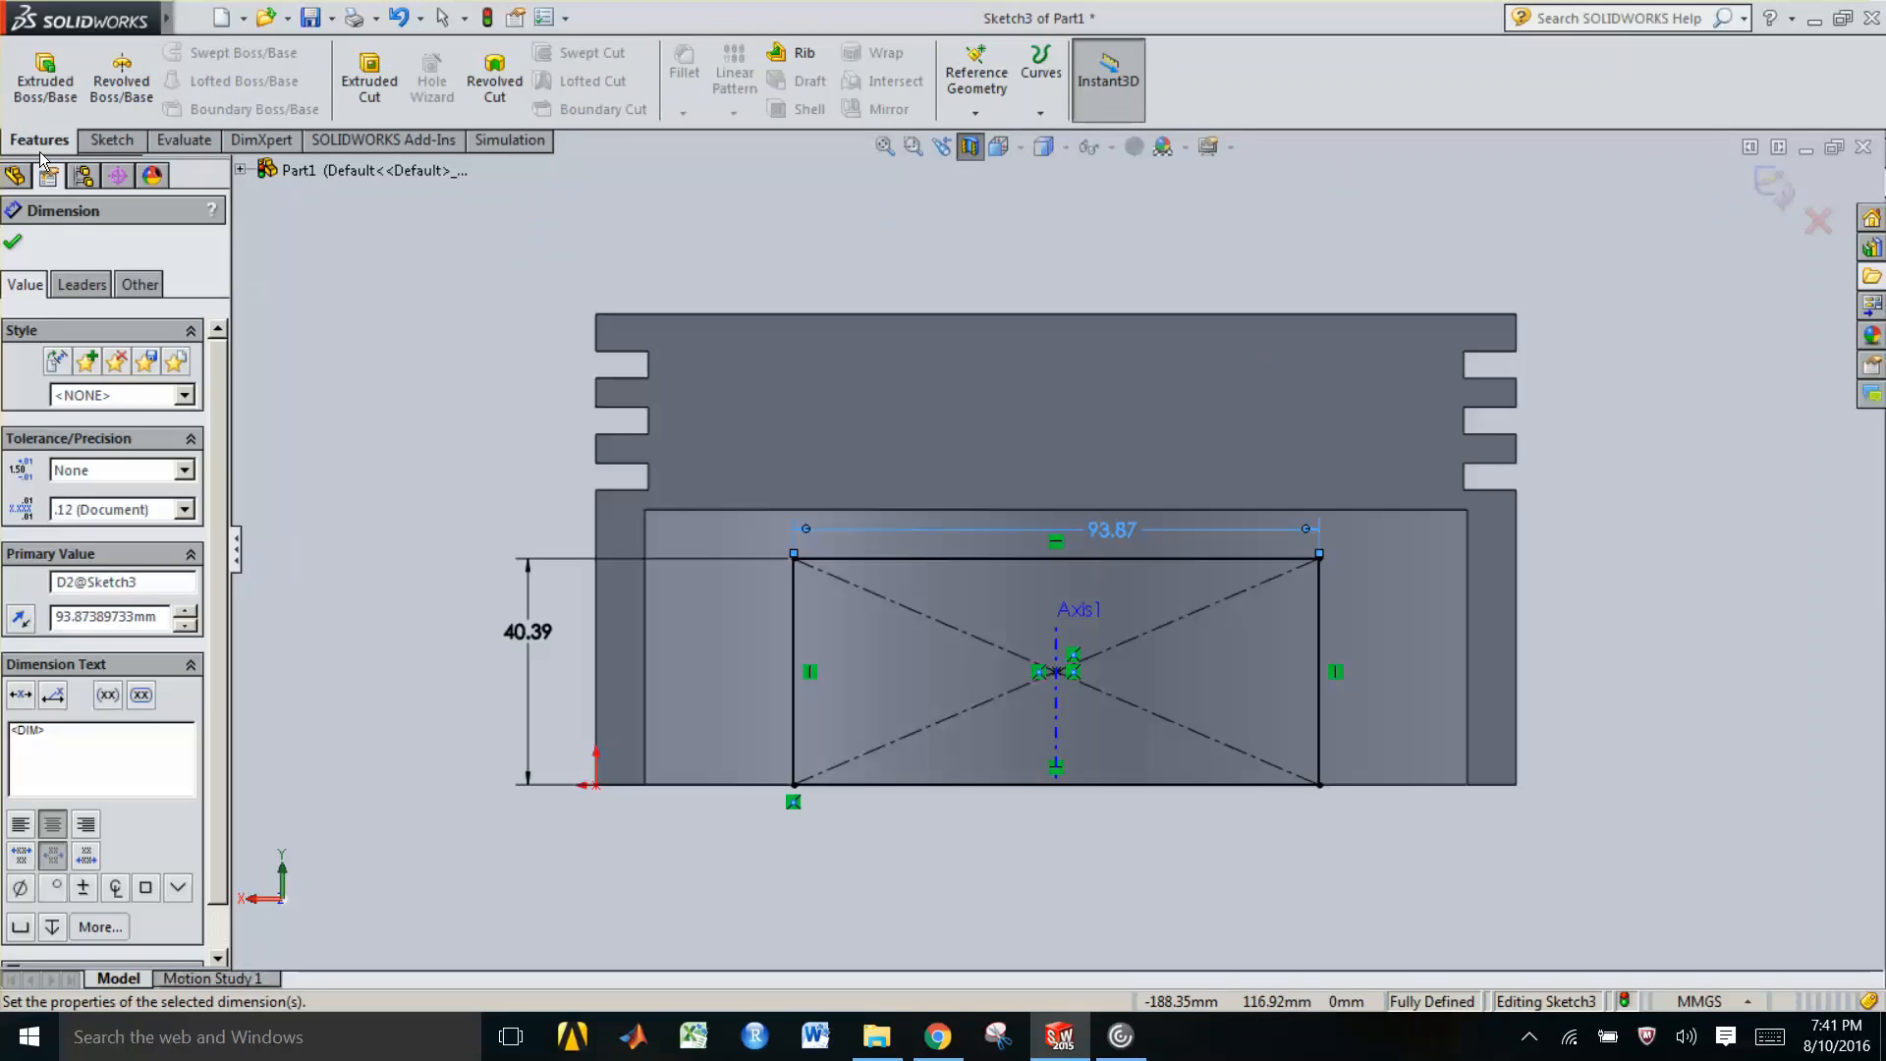
{"action": "left_click", "coordinate": [39, 86]}
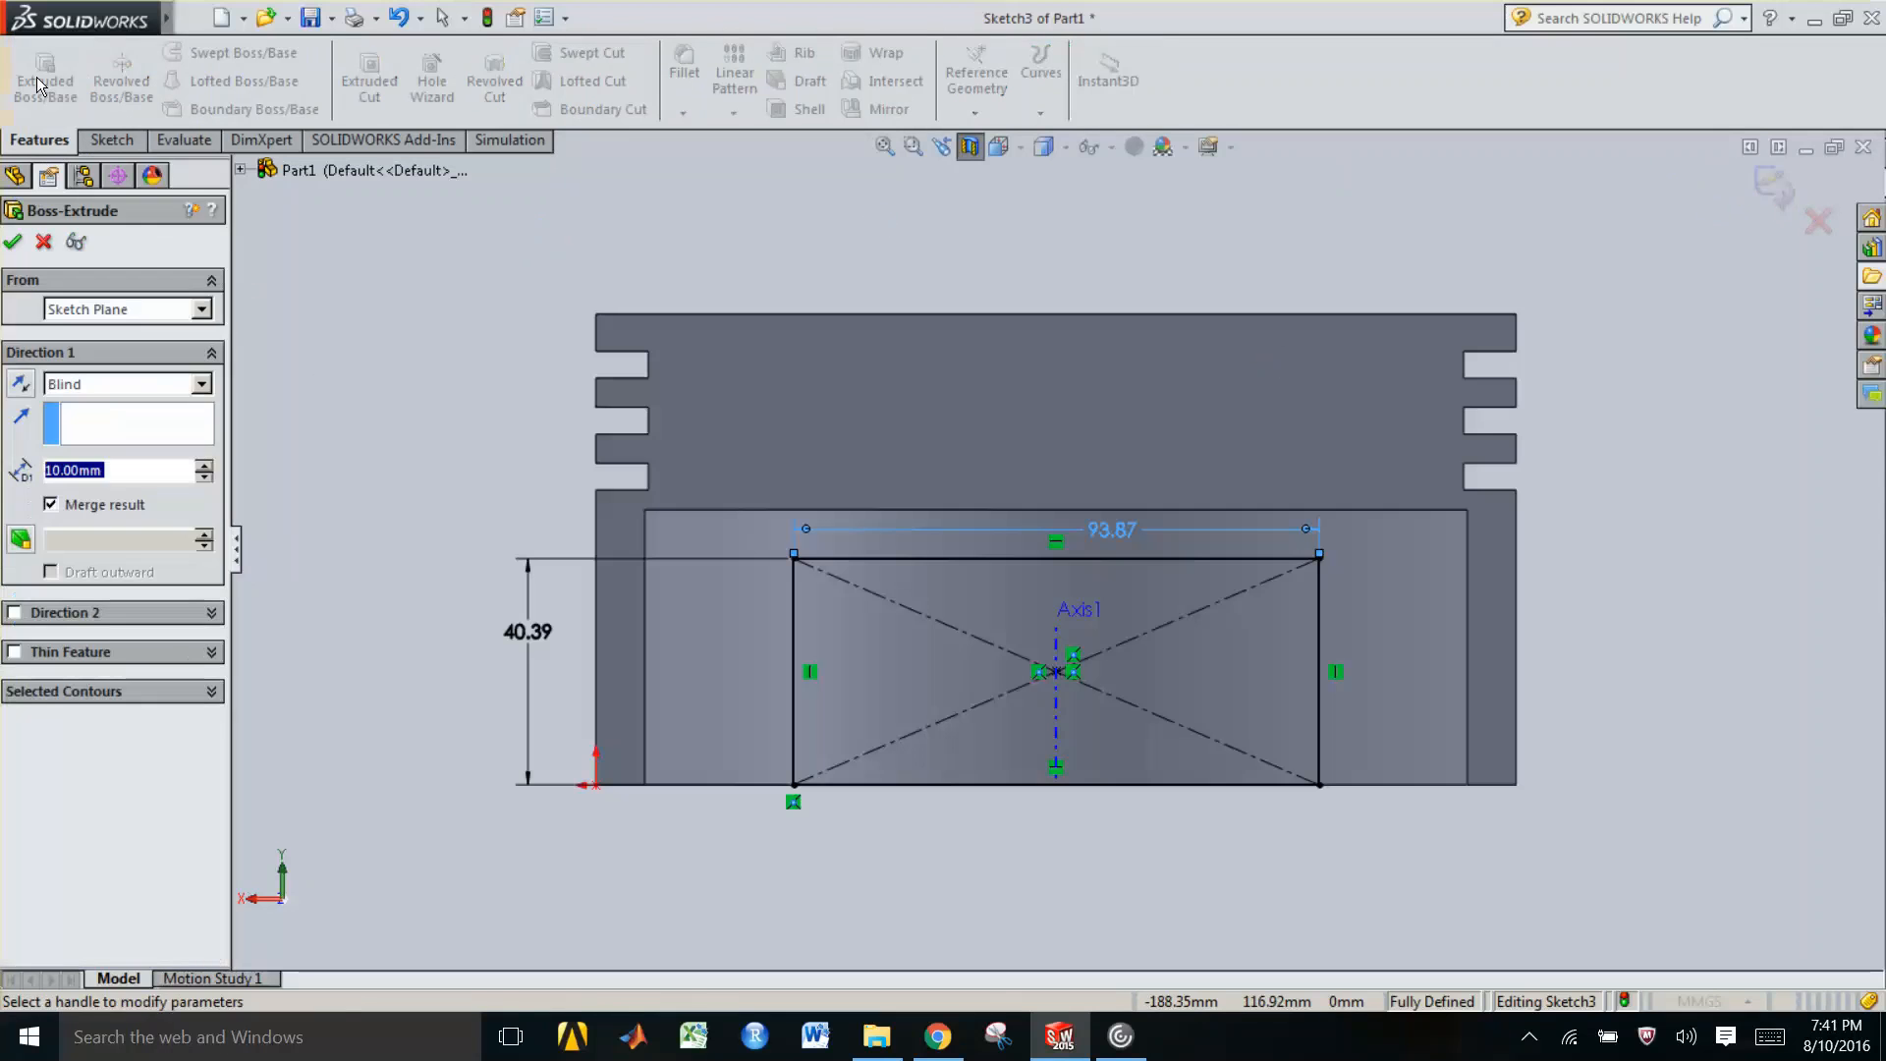
{"action": "left_click", "coordinate": [44, 243]}
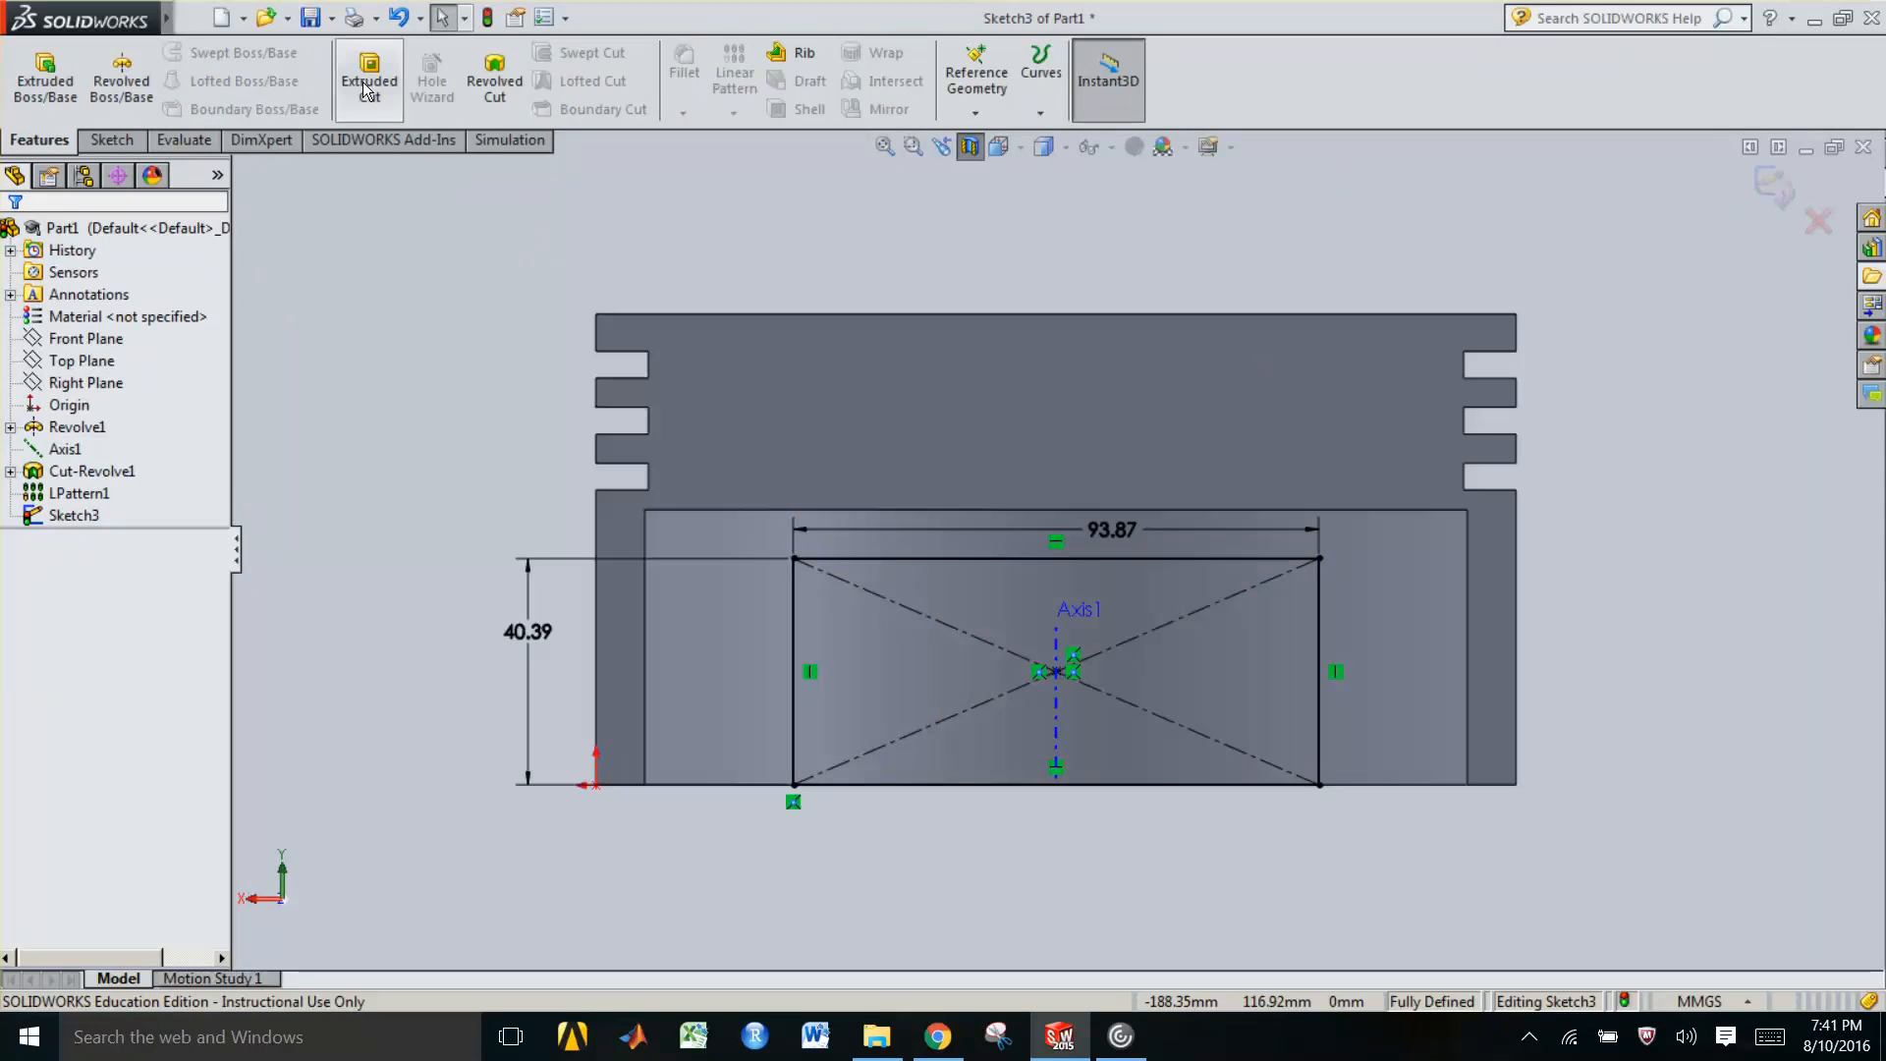
Cut-extrude the rectangle with the Mid Plane end condition about 298 mm deep, cutting through both sides of the skirt
{"action": "left_click", "coordinate": [368, 86]}
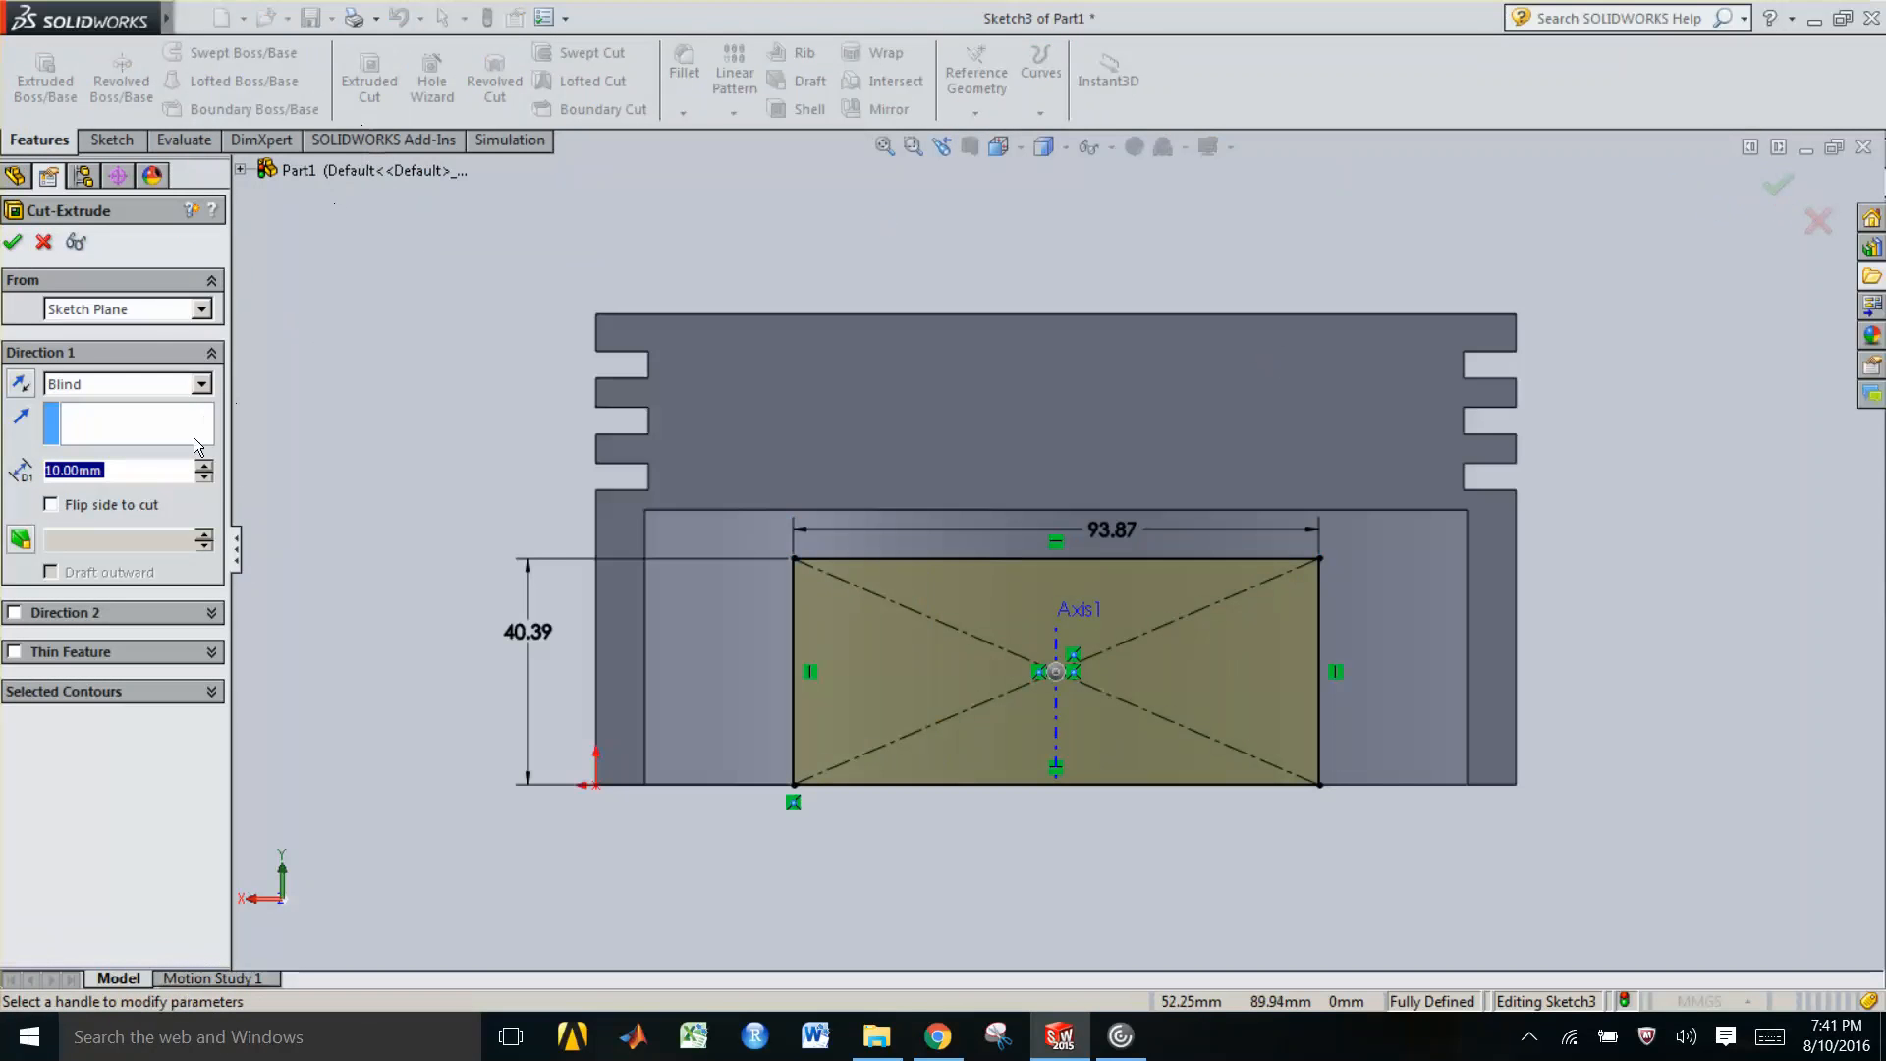
{"action": "left_click", "coordinate": [197, 384]}
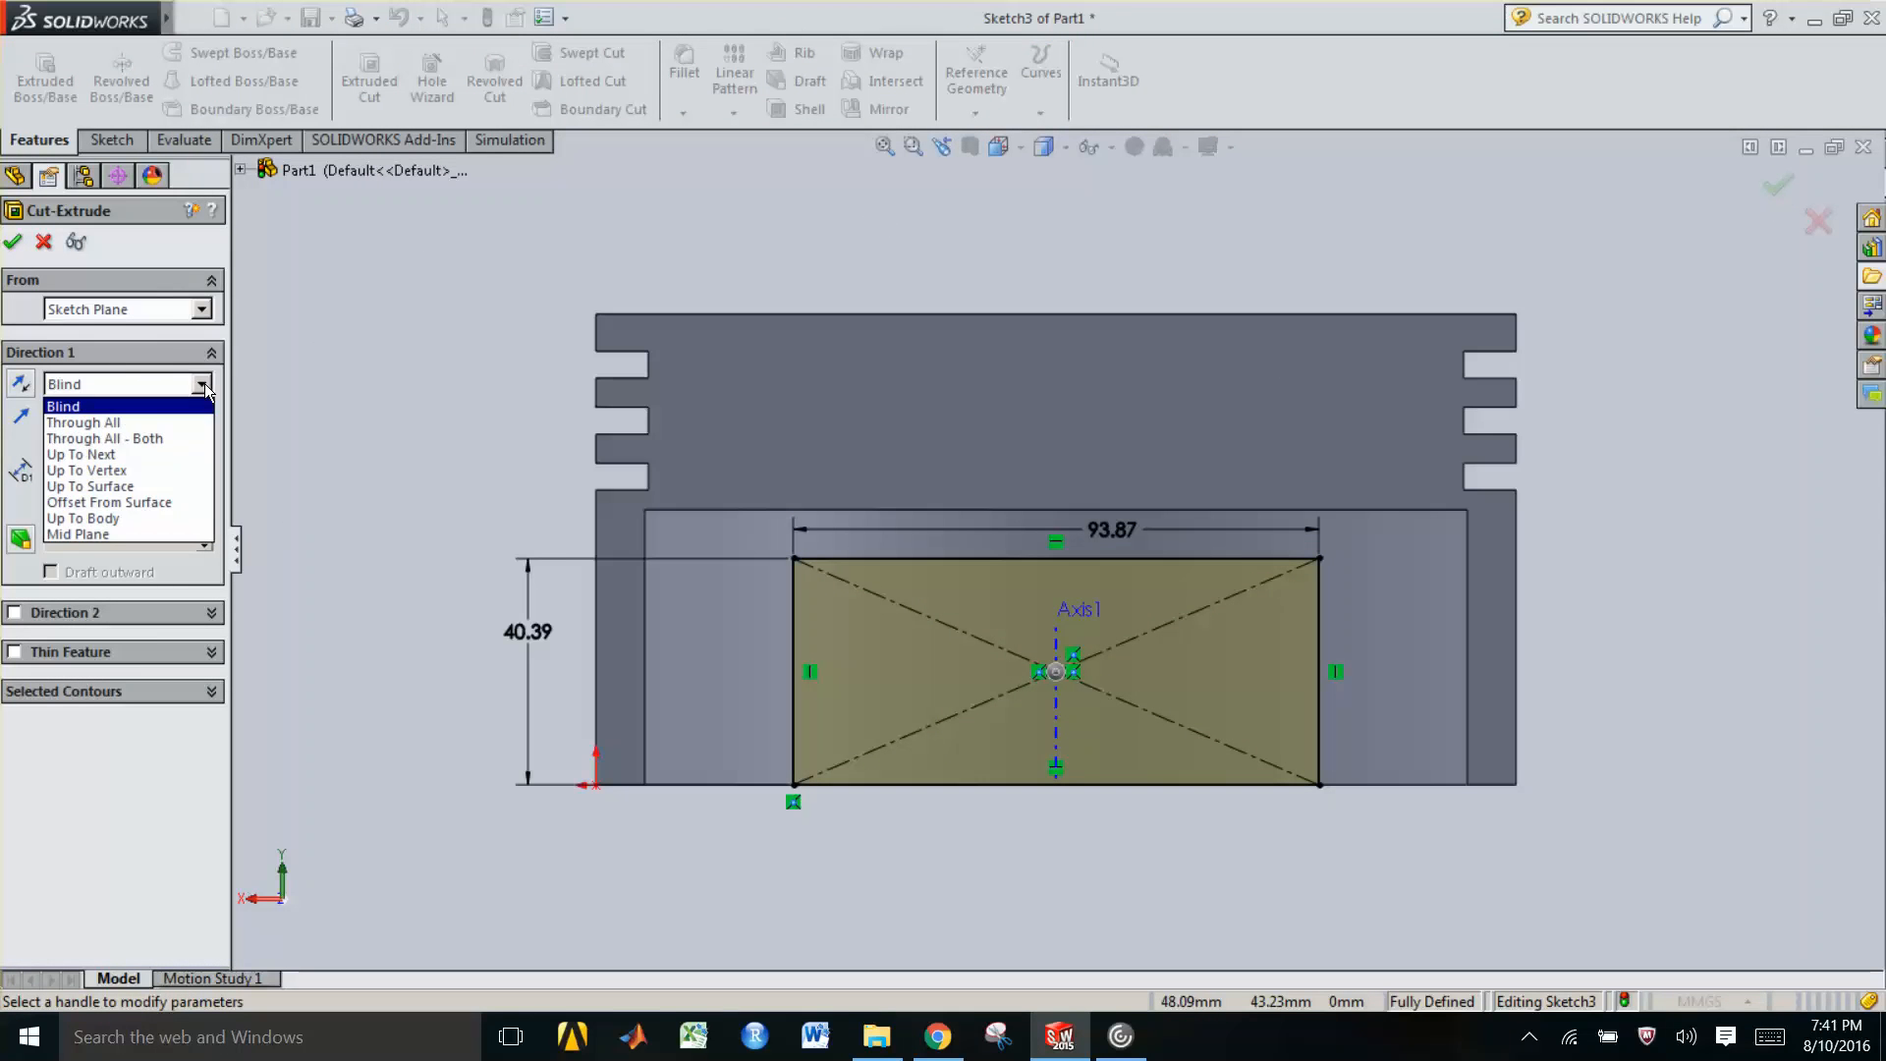
{"action": "left_click", "coordinate": [105, 533]}
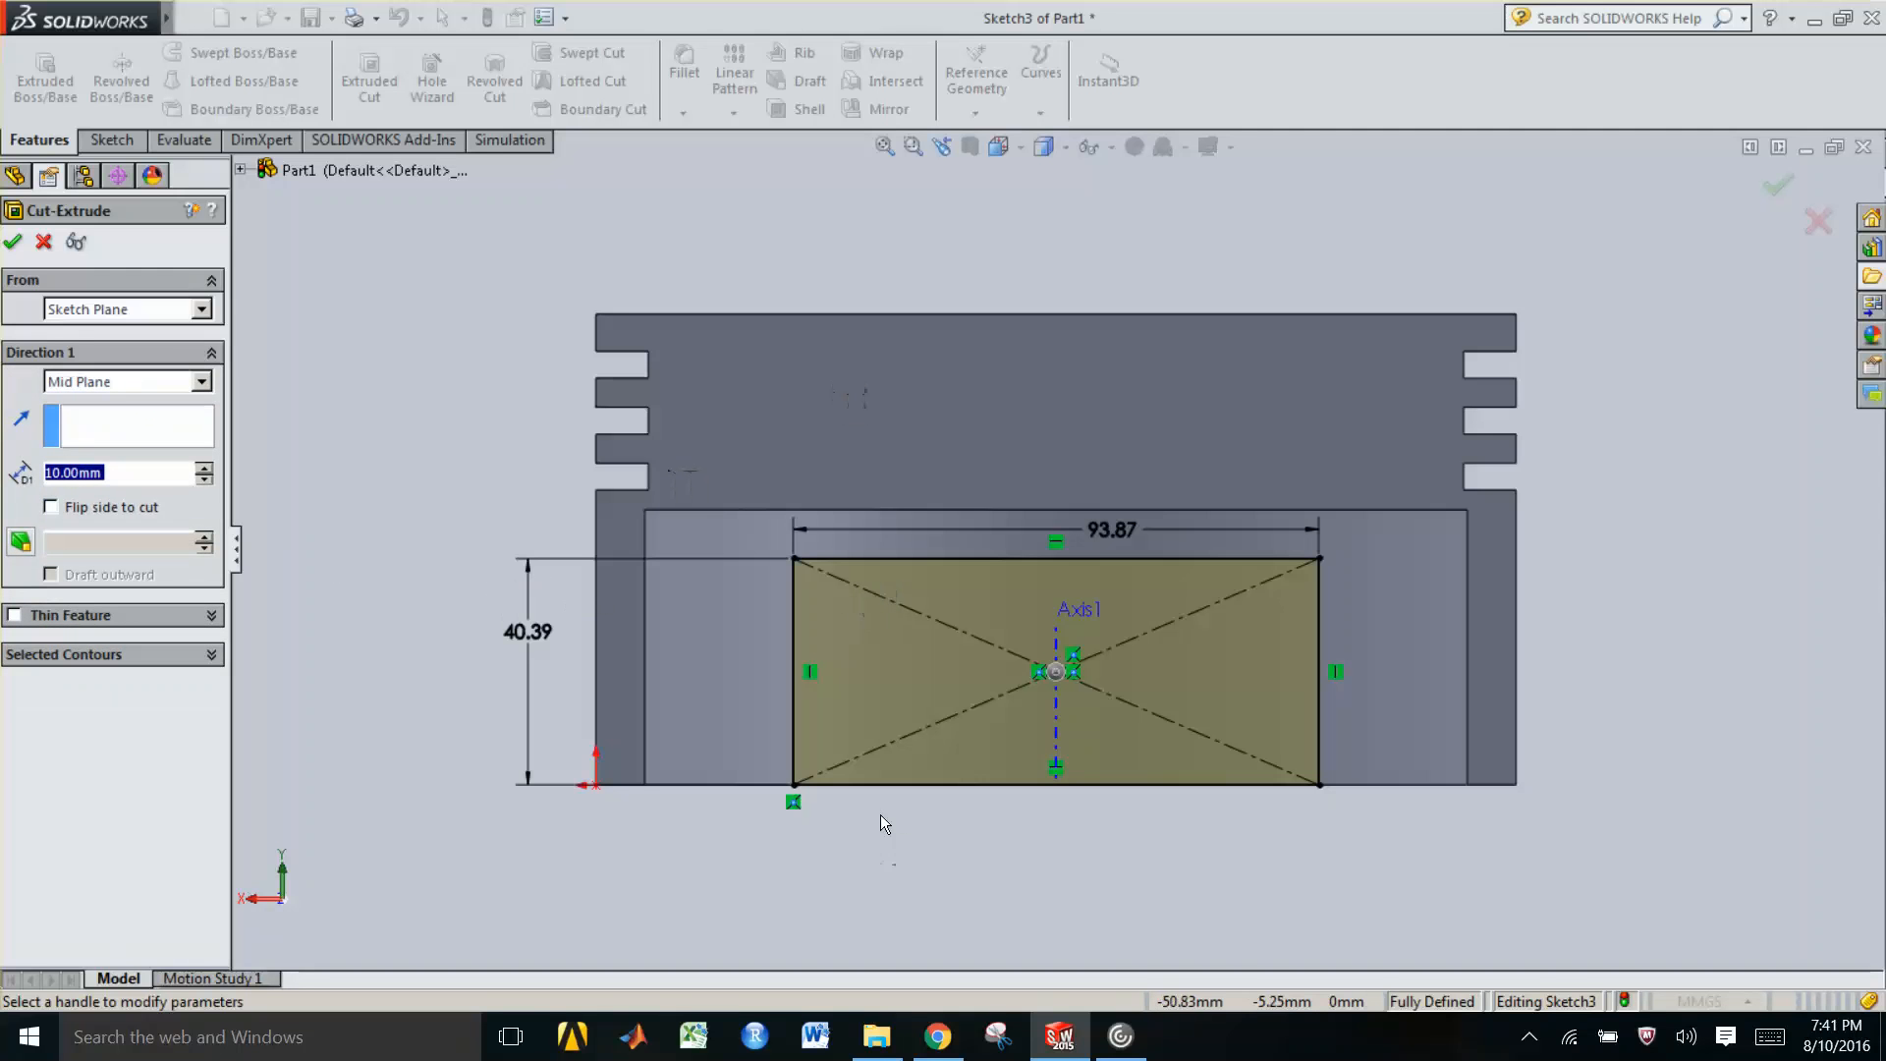
{"action": "middle_click_drag", "start_coordinate": [447, 580], "coordinate": [1146, 678]}
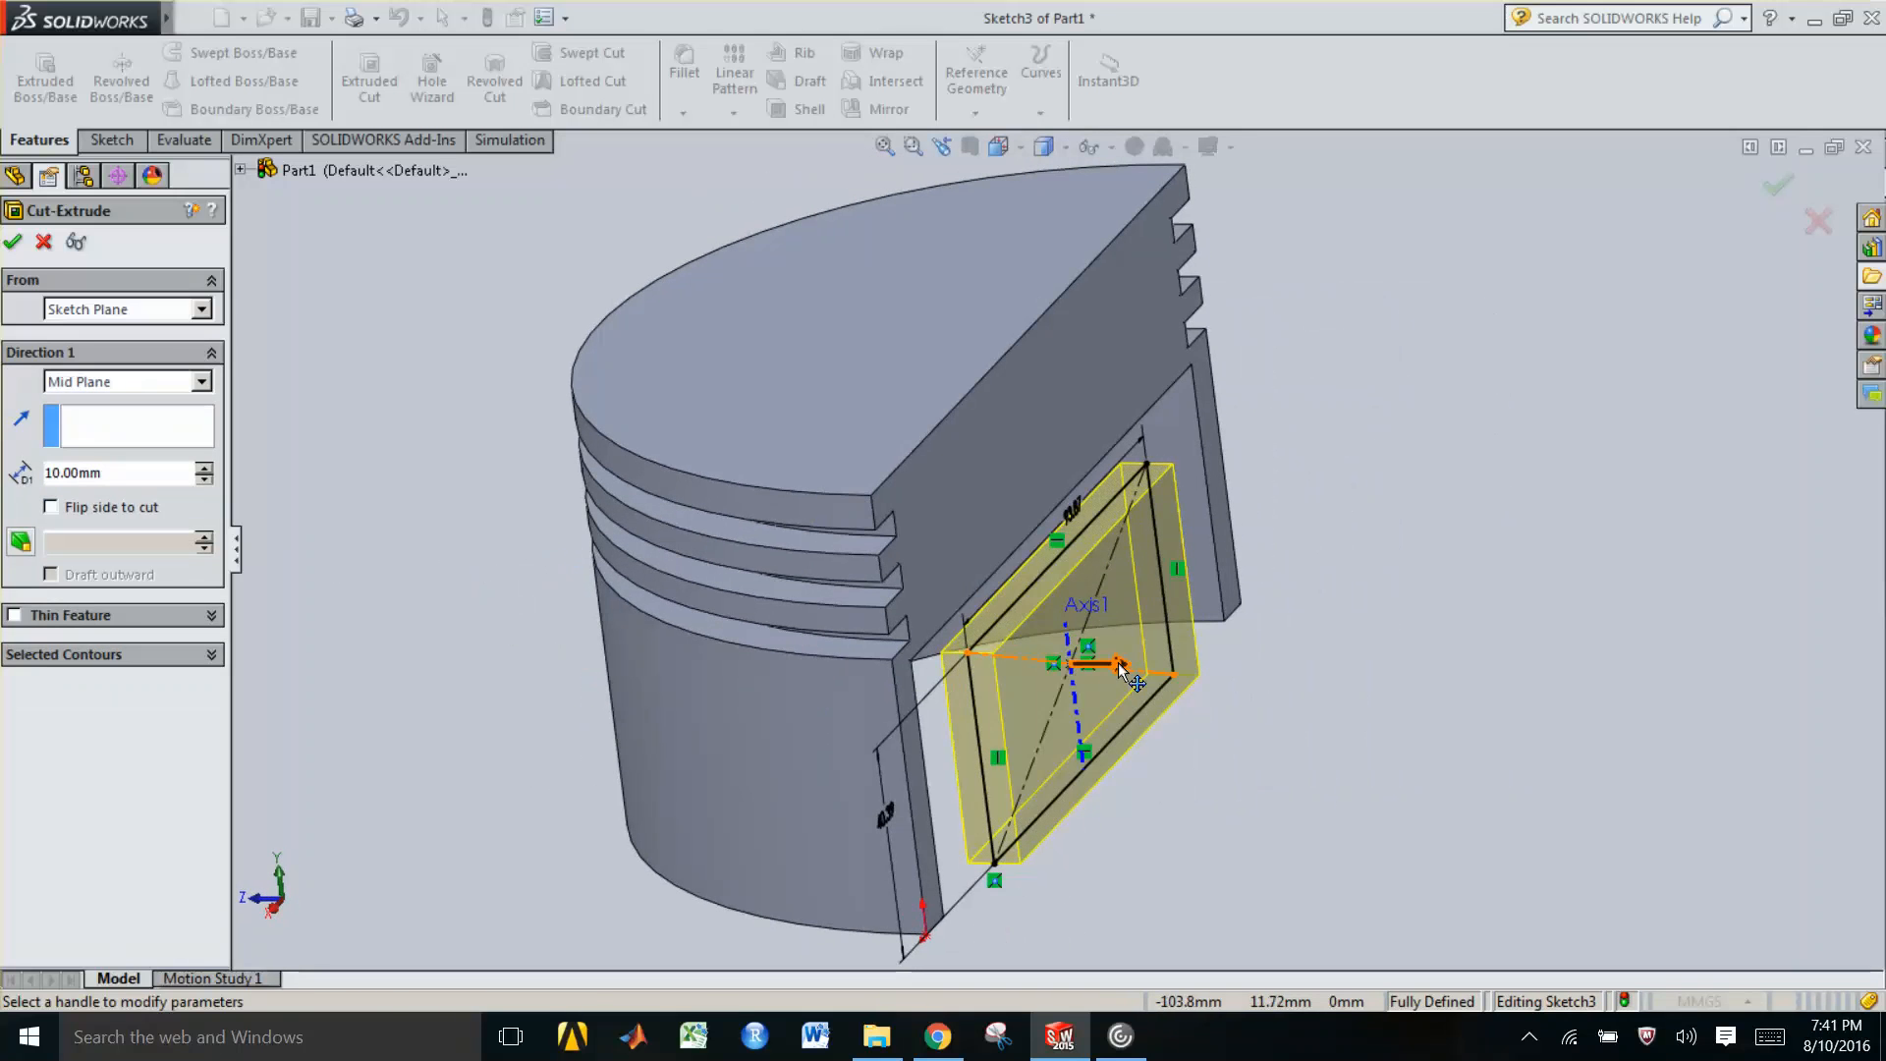
{"action": "left_click", "coordinate": [1121, 667]}
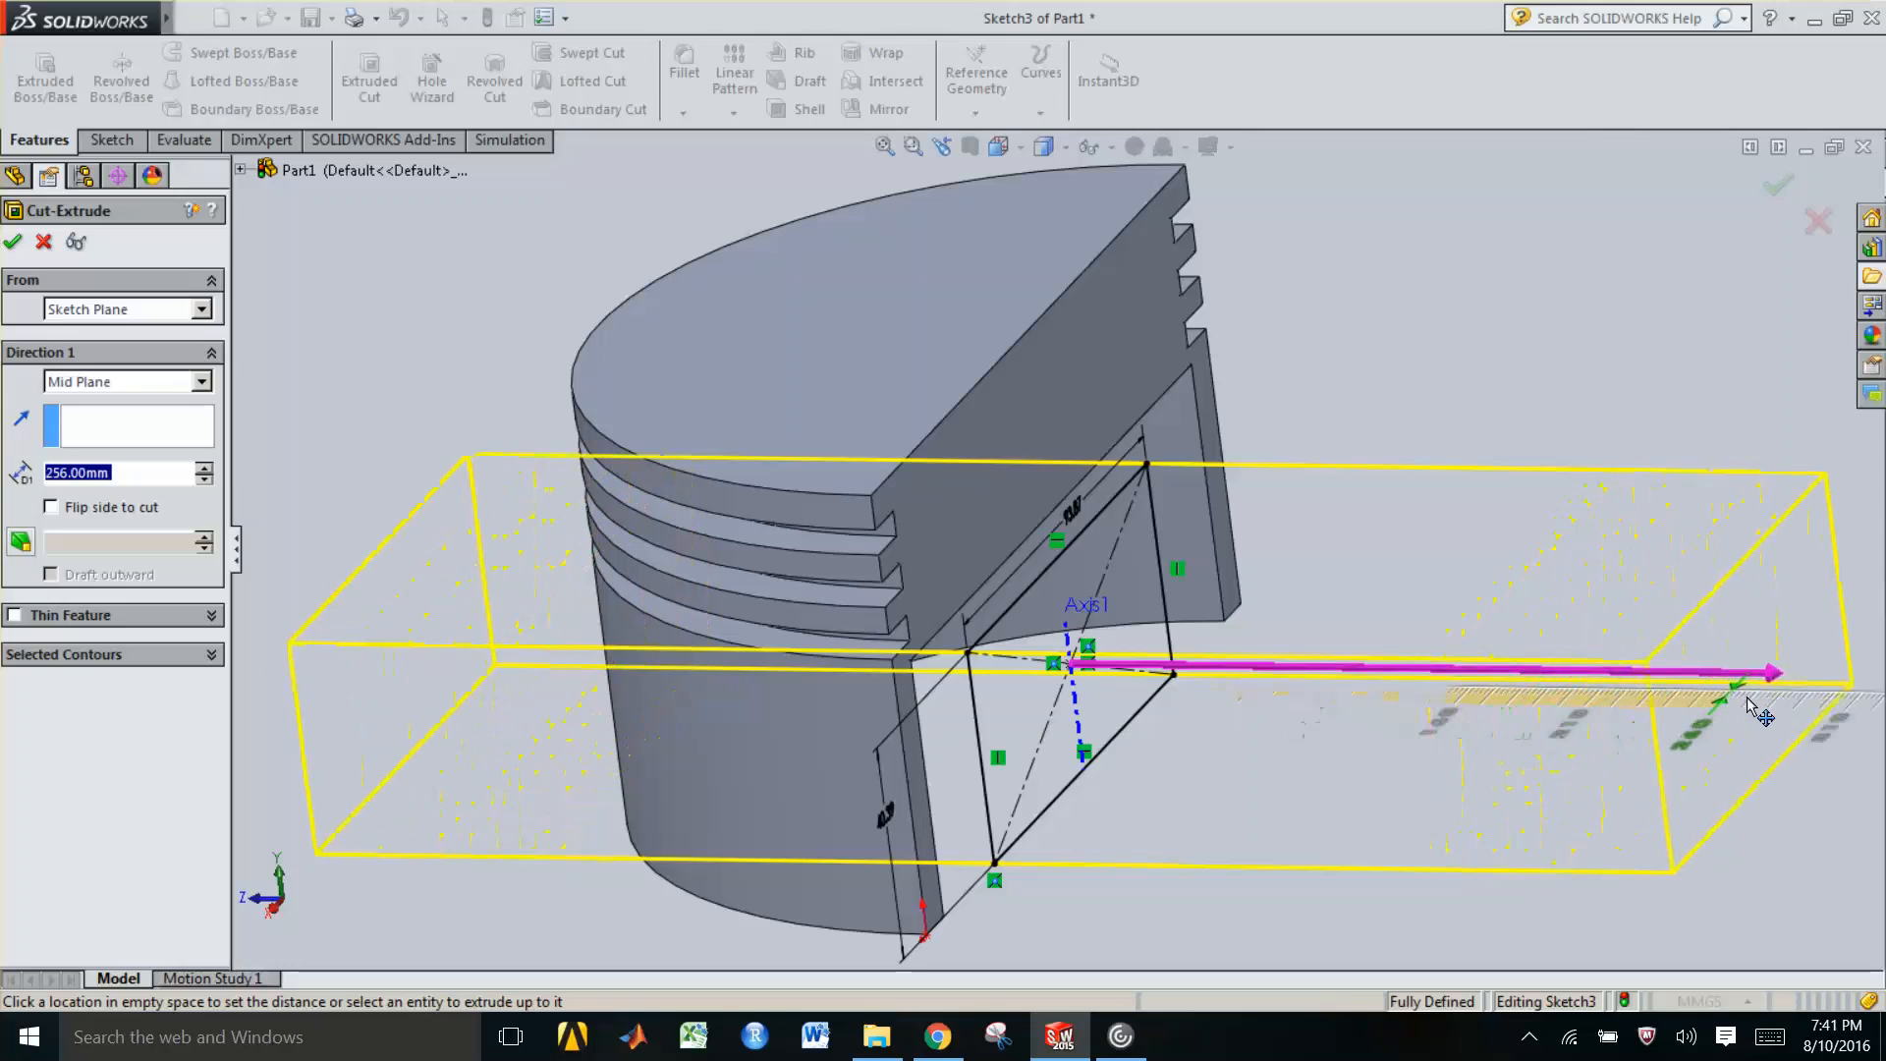
{"action": "left_click", "coordinate": [1779, 706]}
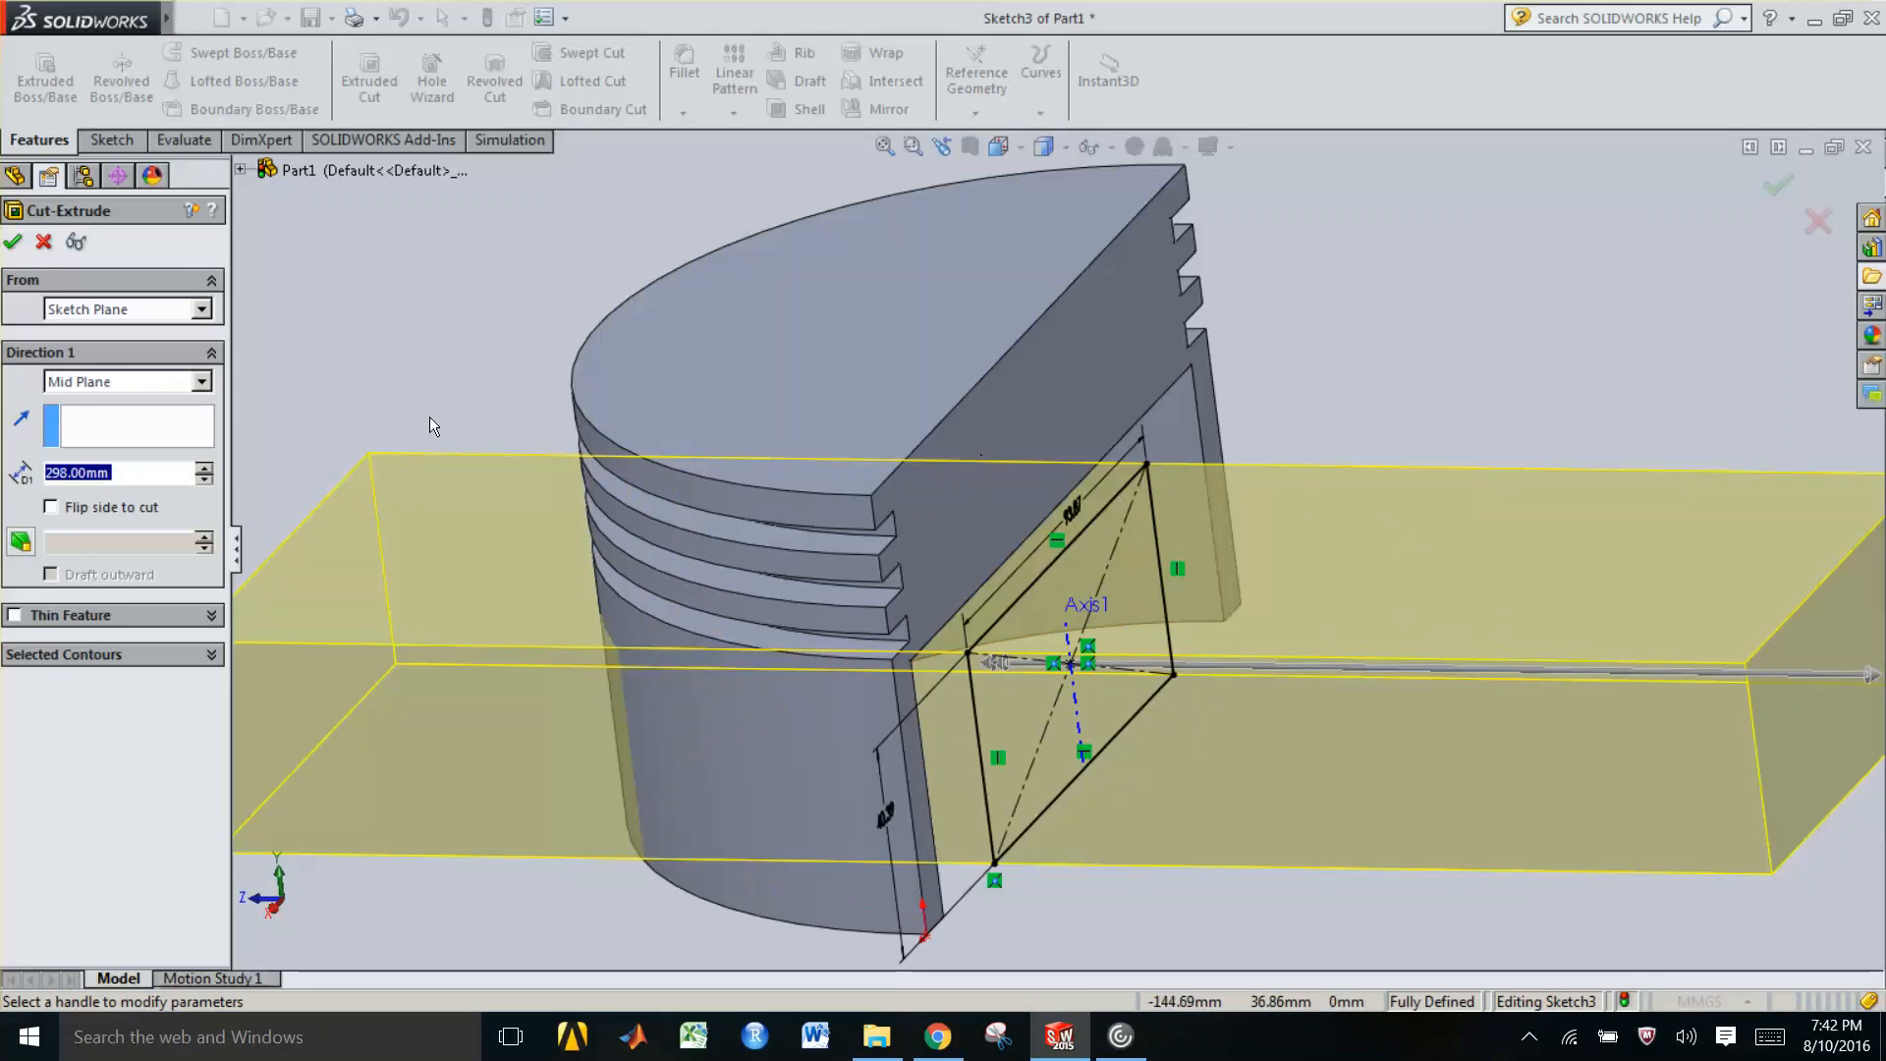
{"action": "left_click", "coordinate": [13, 243]}
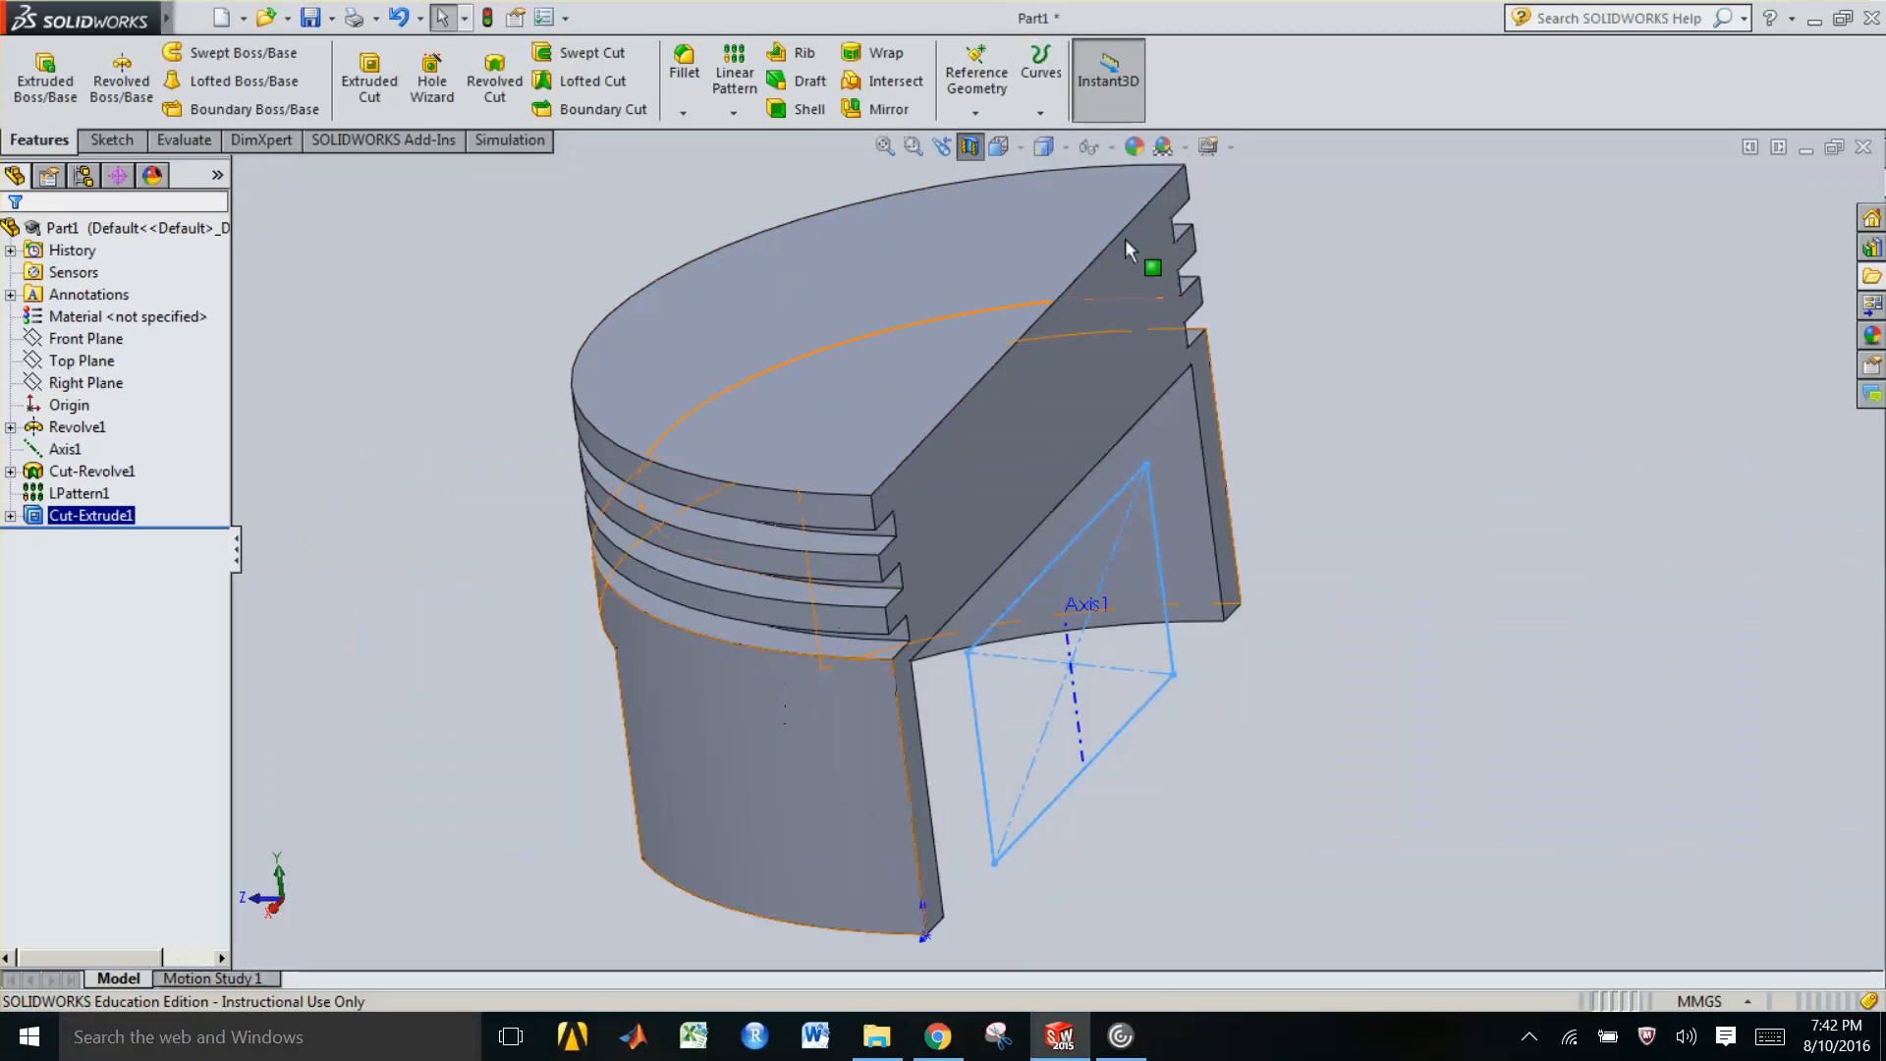
Fillet the four vertical edges of the skirt cutouts with a 28 mm radius
{"action": "left_click", "coordinate": [968, 155]}
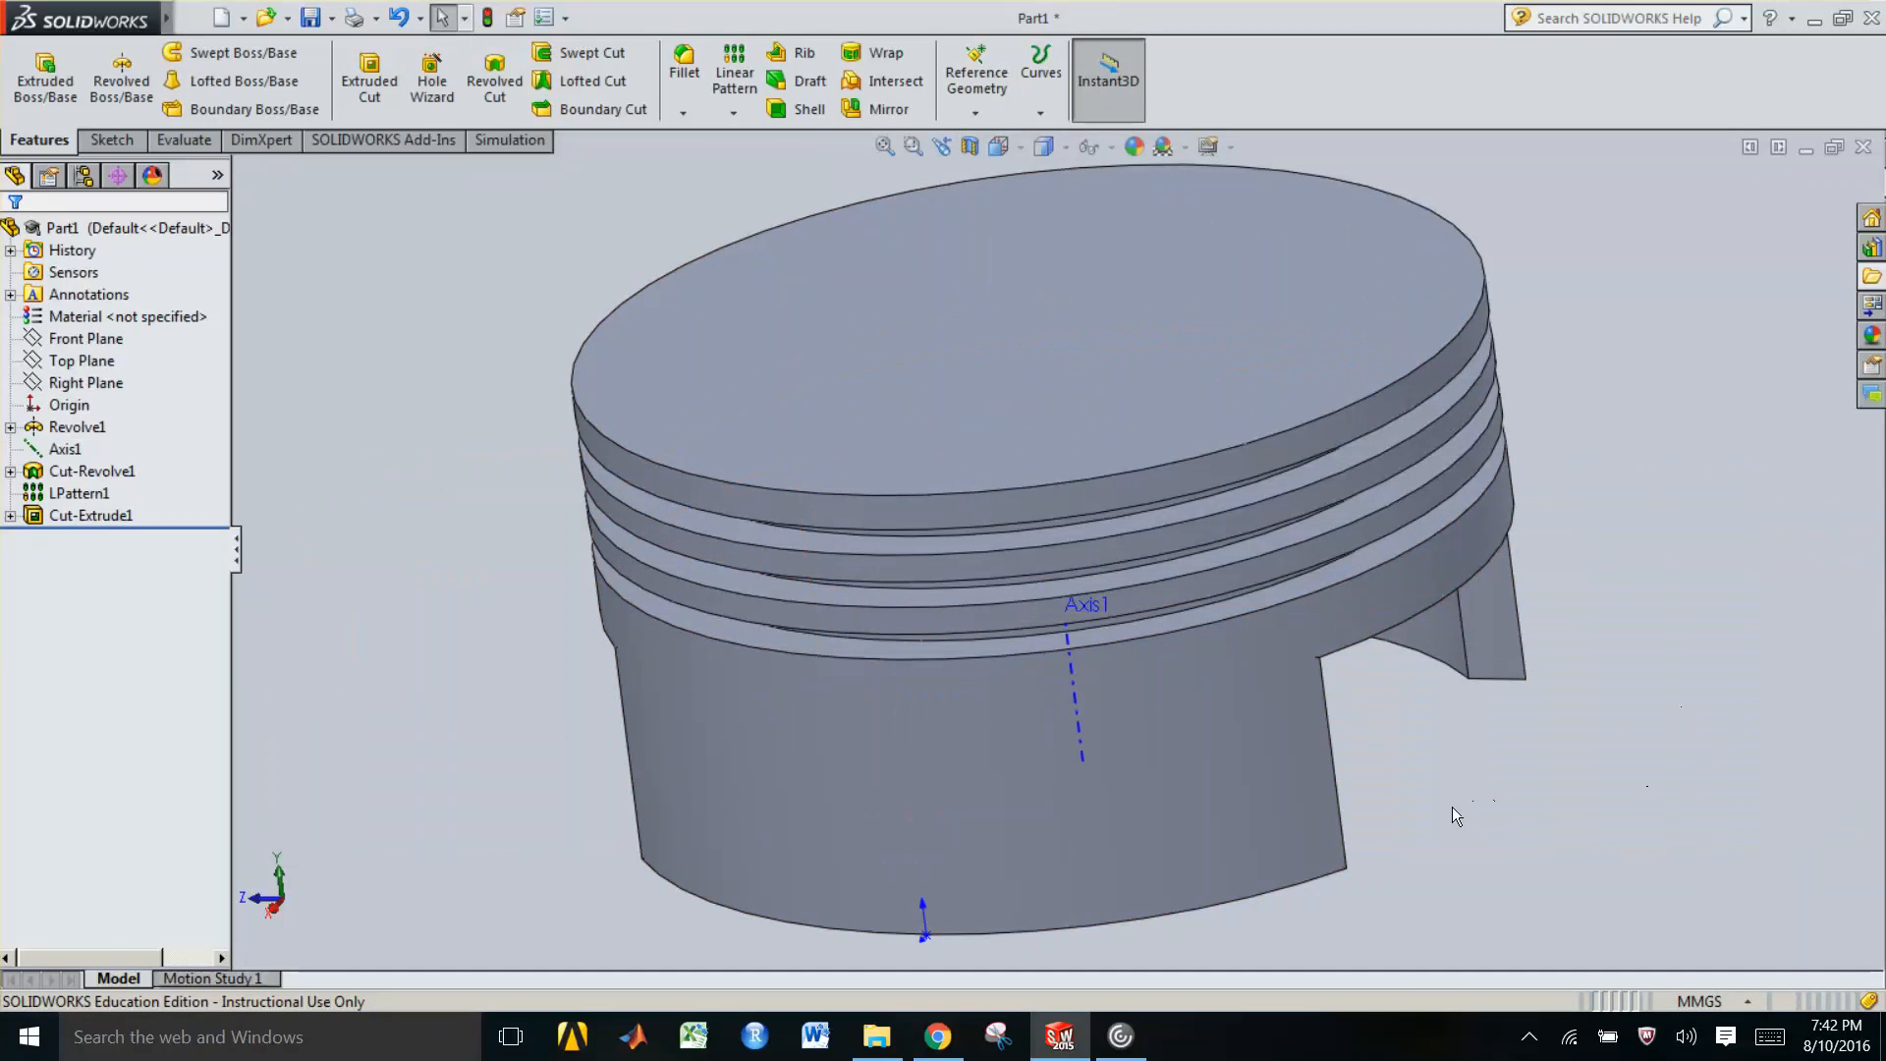
{"action": "key", "text": "f"}
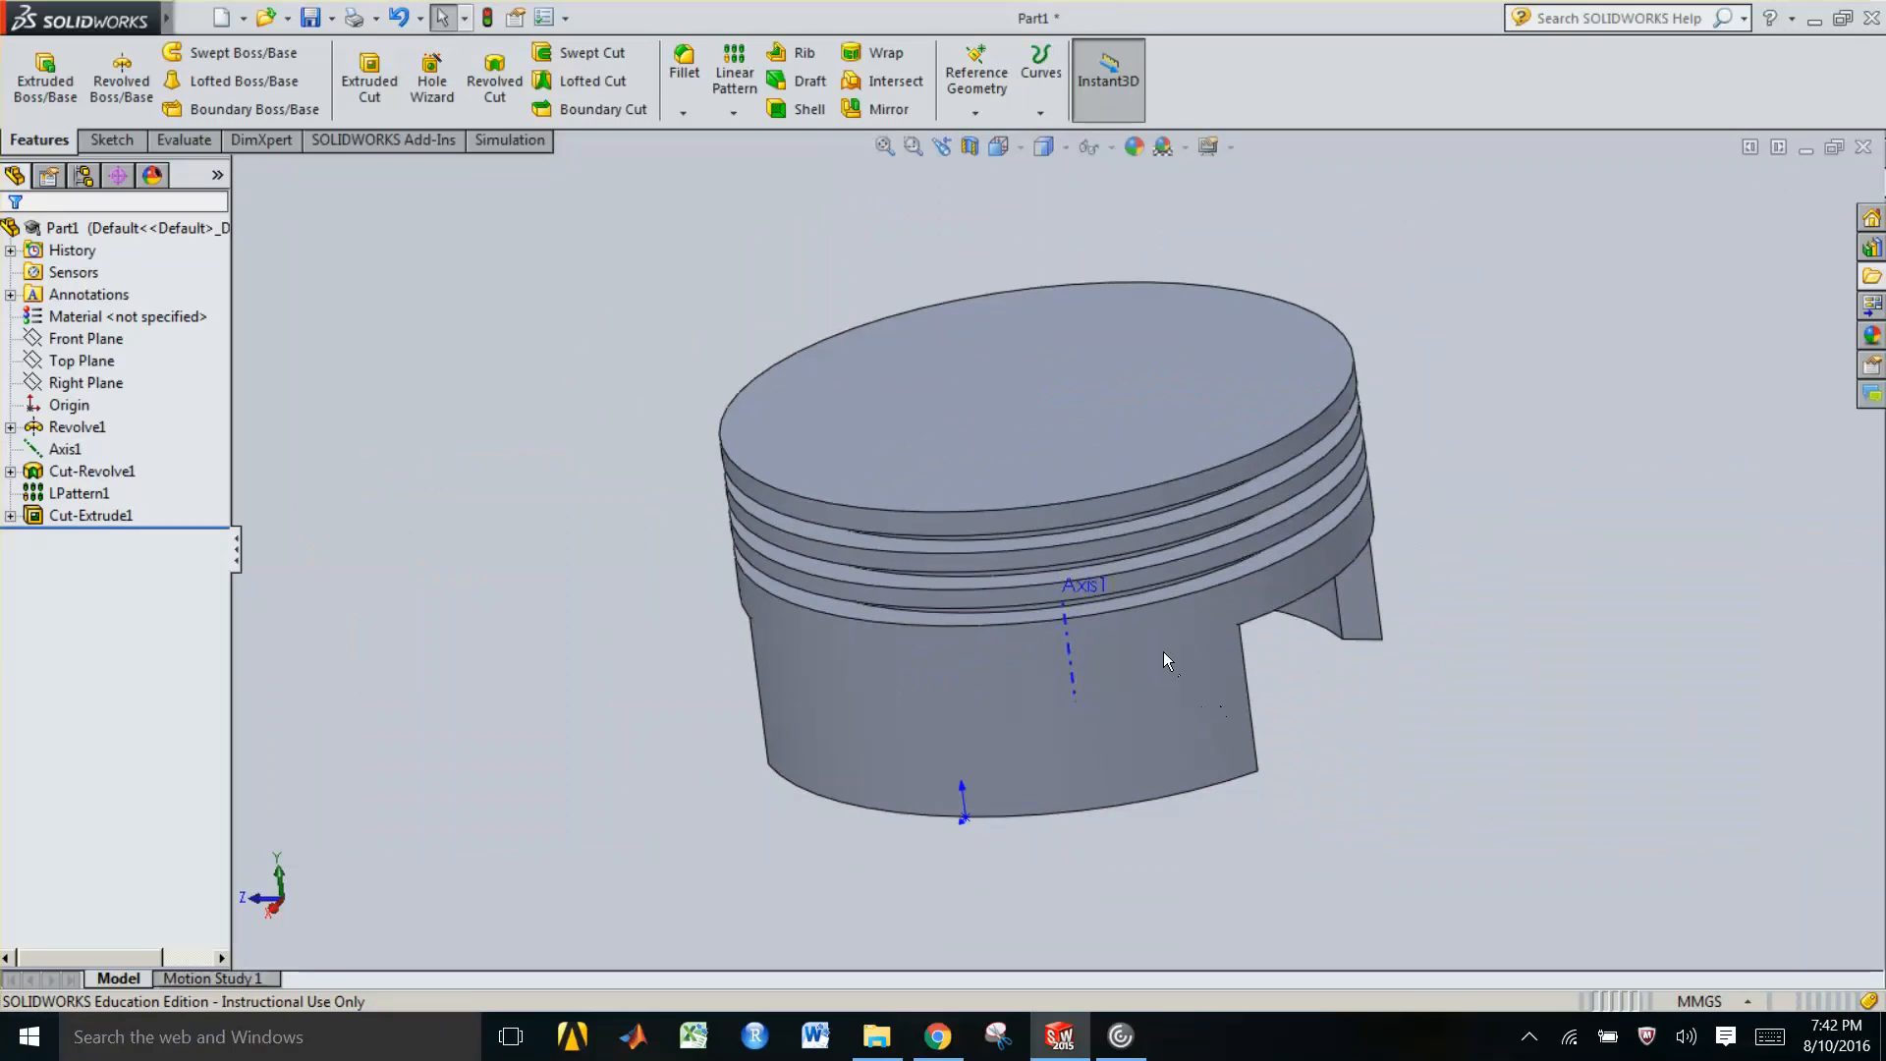
{"action": "middle_click_drag", "start_coordinate": [1163, 652], "coordinate": [1018, 534]}
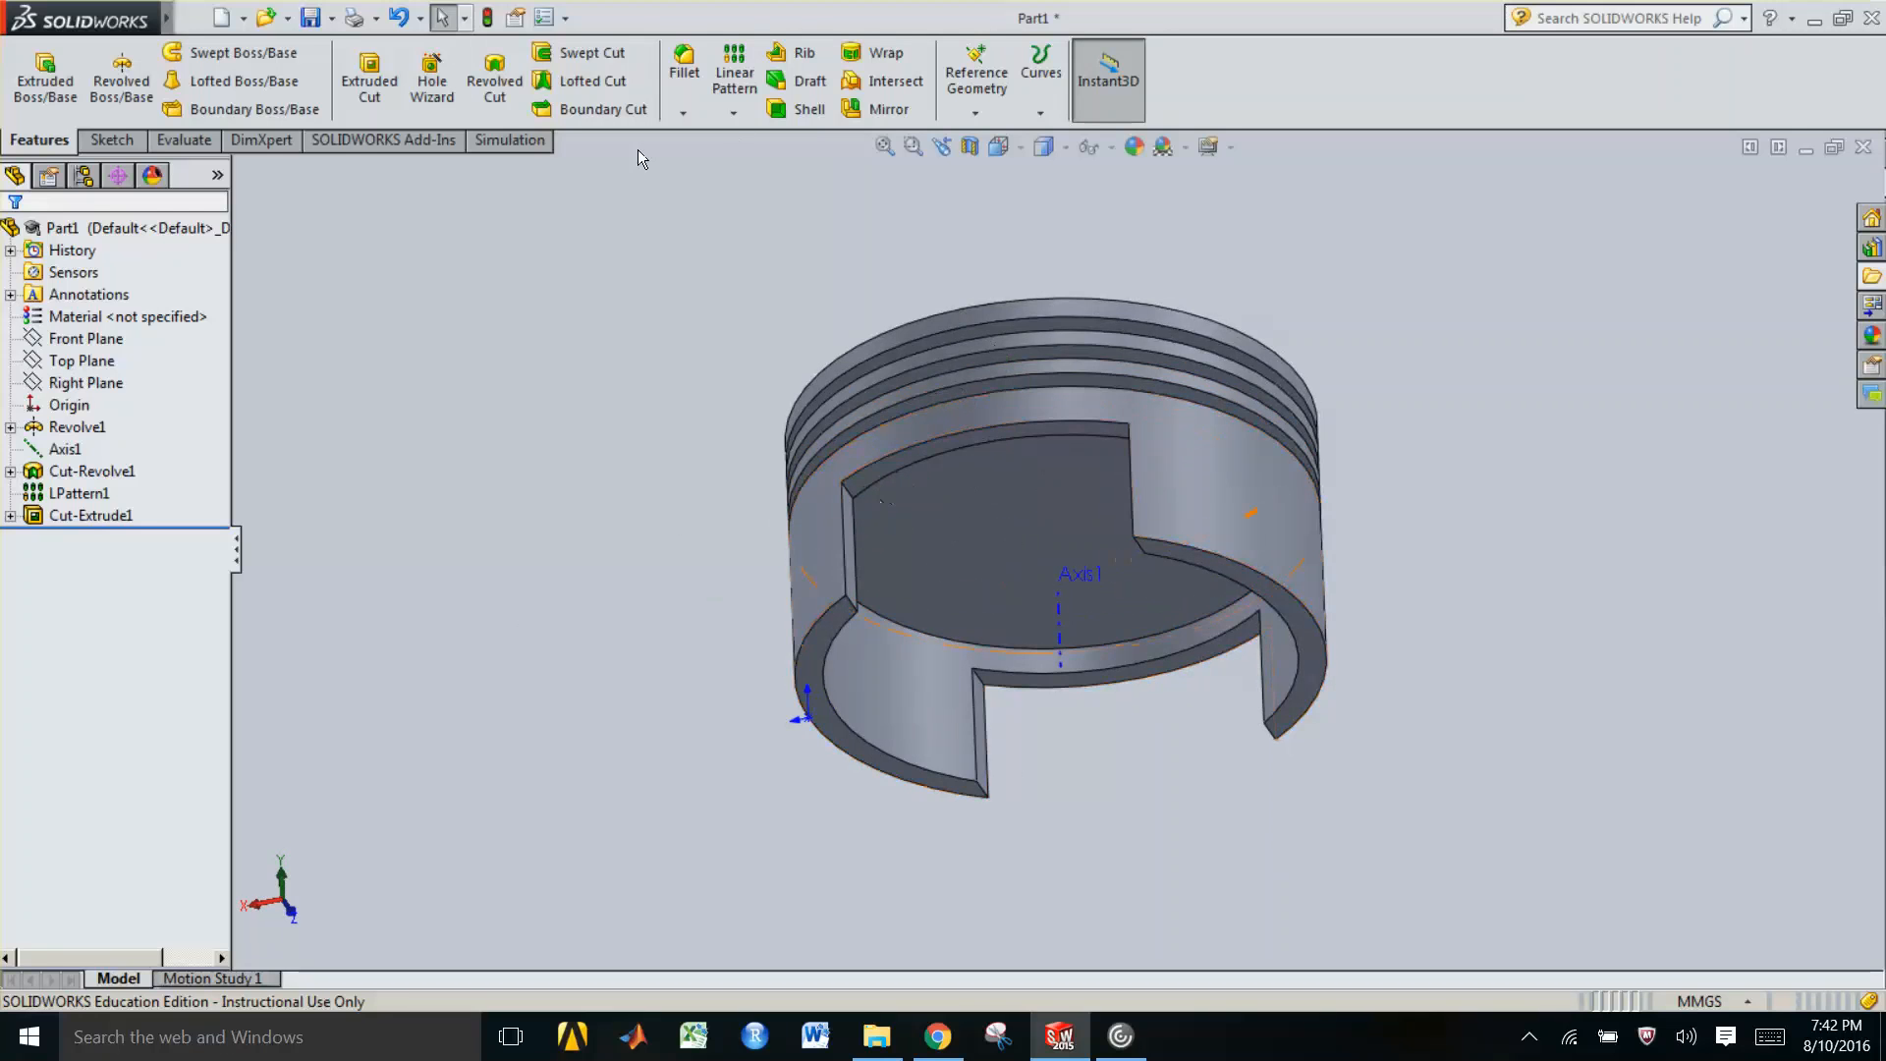
{"action": "left_click", "coordinate": [690, 67]}
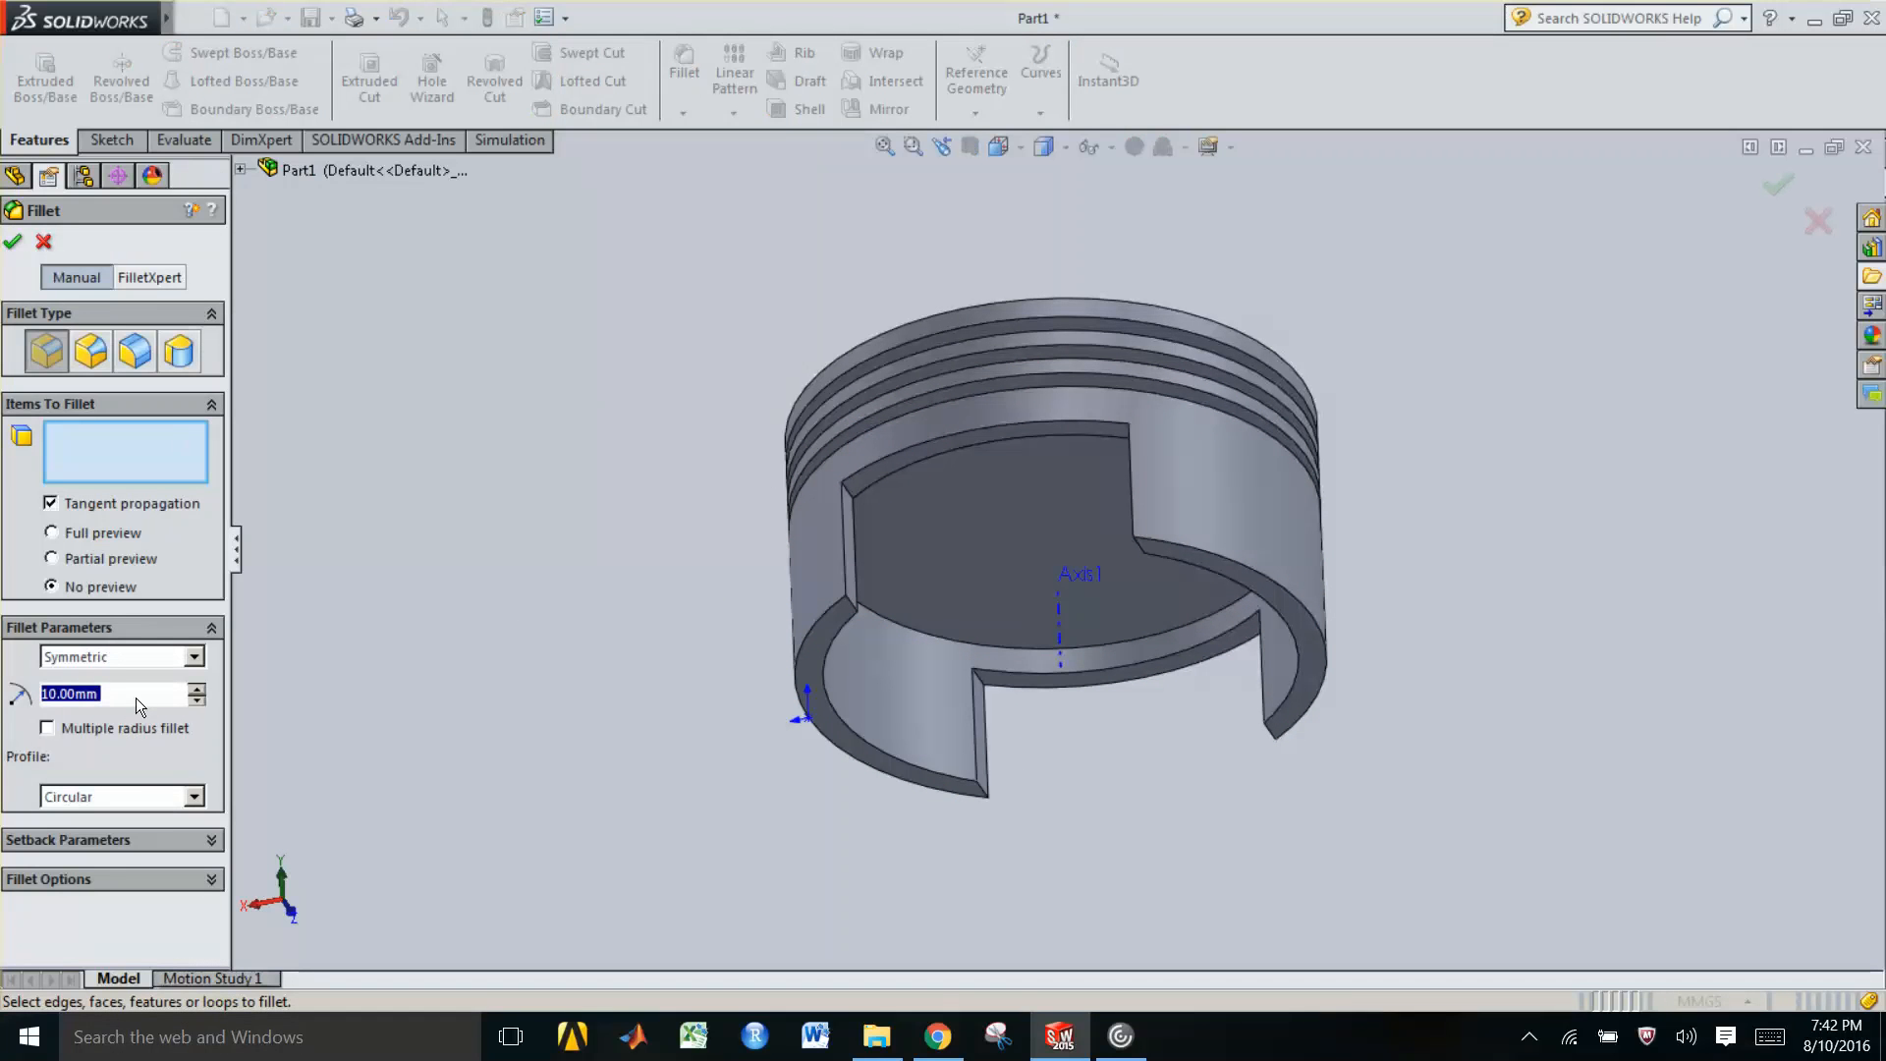
{"action": "type", "text": "28"}
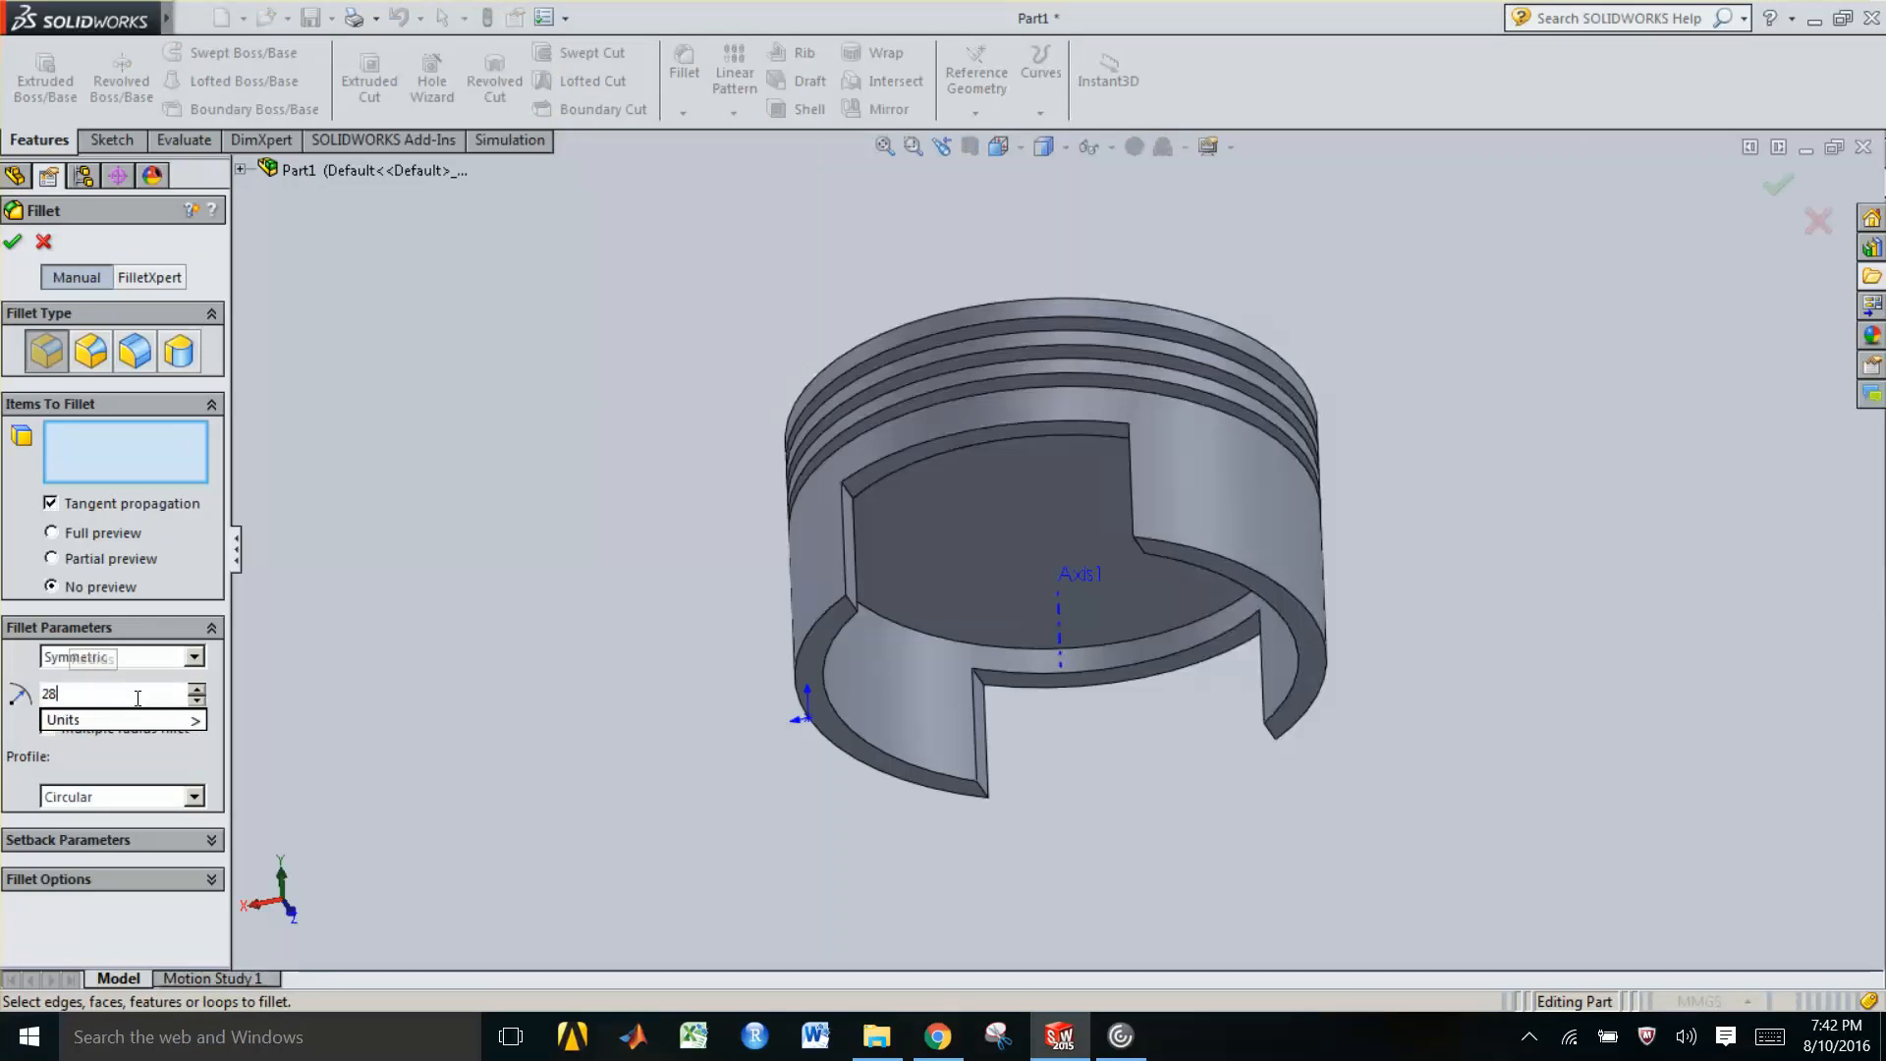
{"action": "key", "text": "Return"}
{"action": "left_click", "coordinate": [119, 448]}
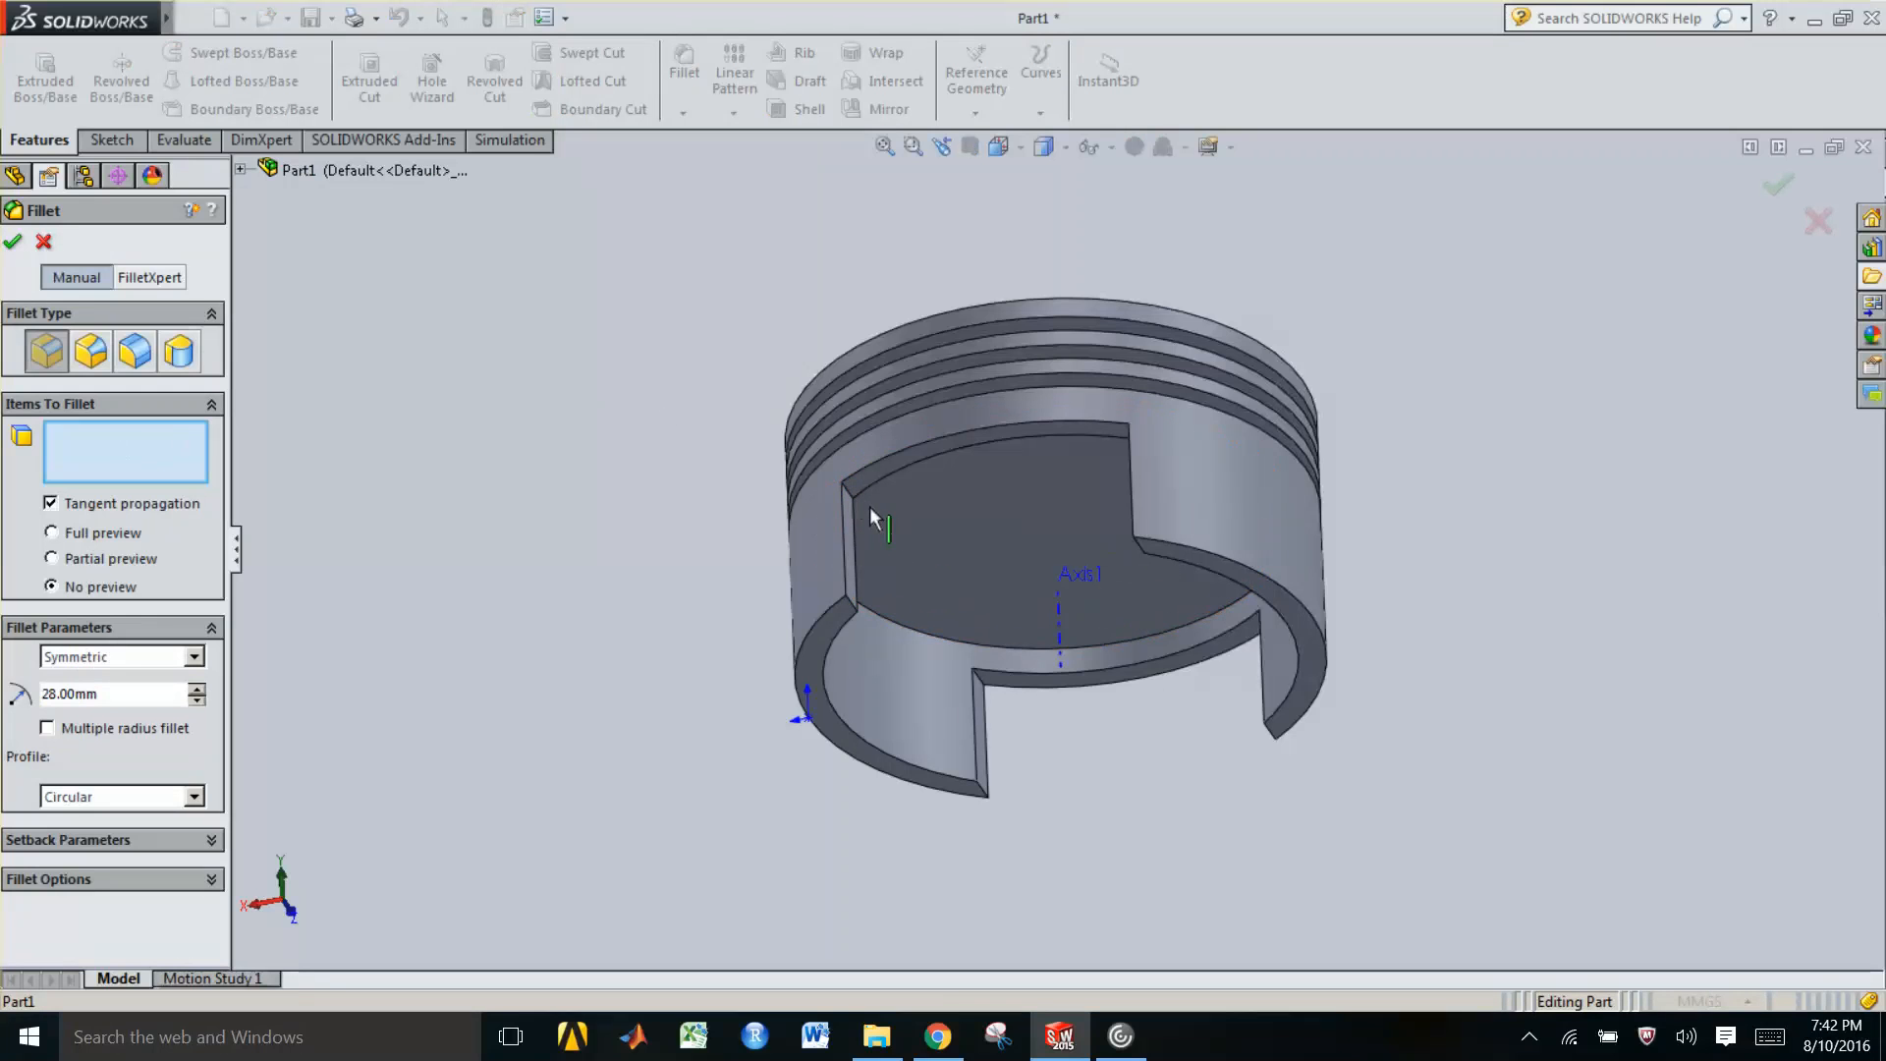
{"action": "scroll", "coordinate": [848, 516], "scroll_direction": "up", "scroll_amount": 2}
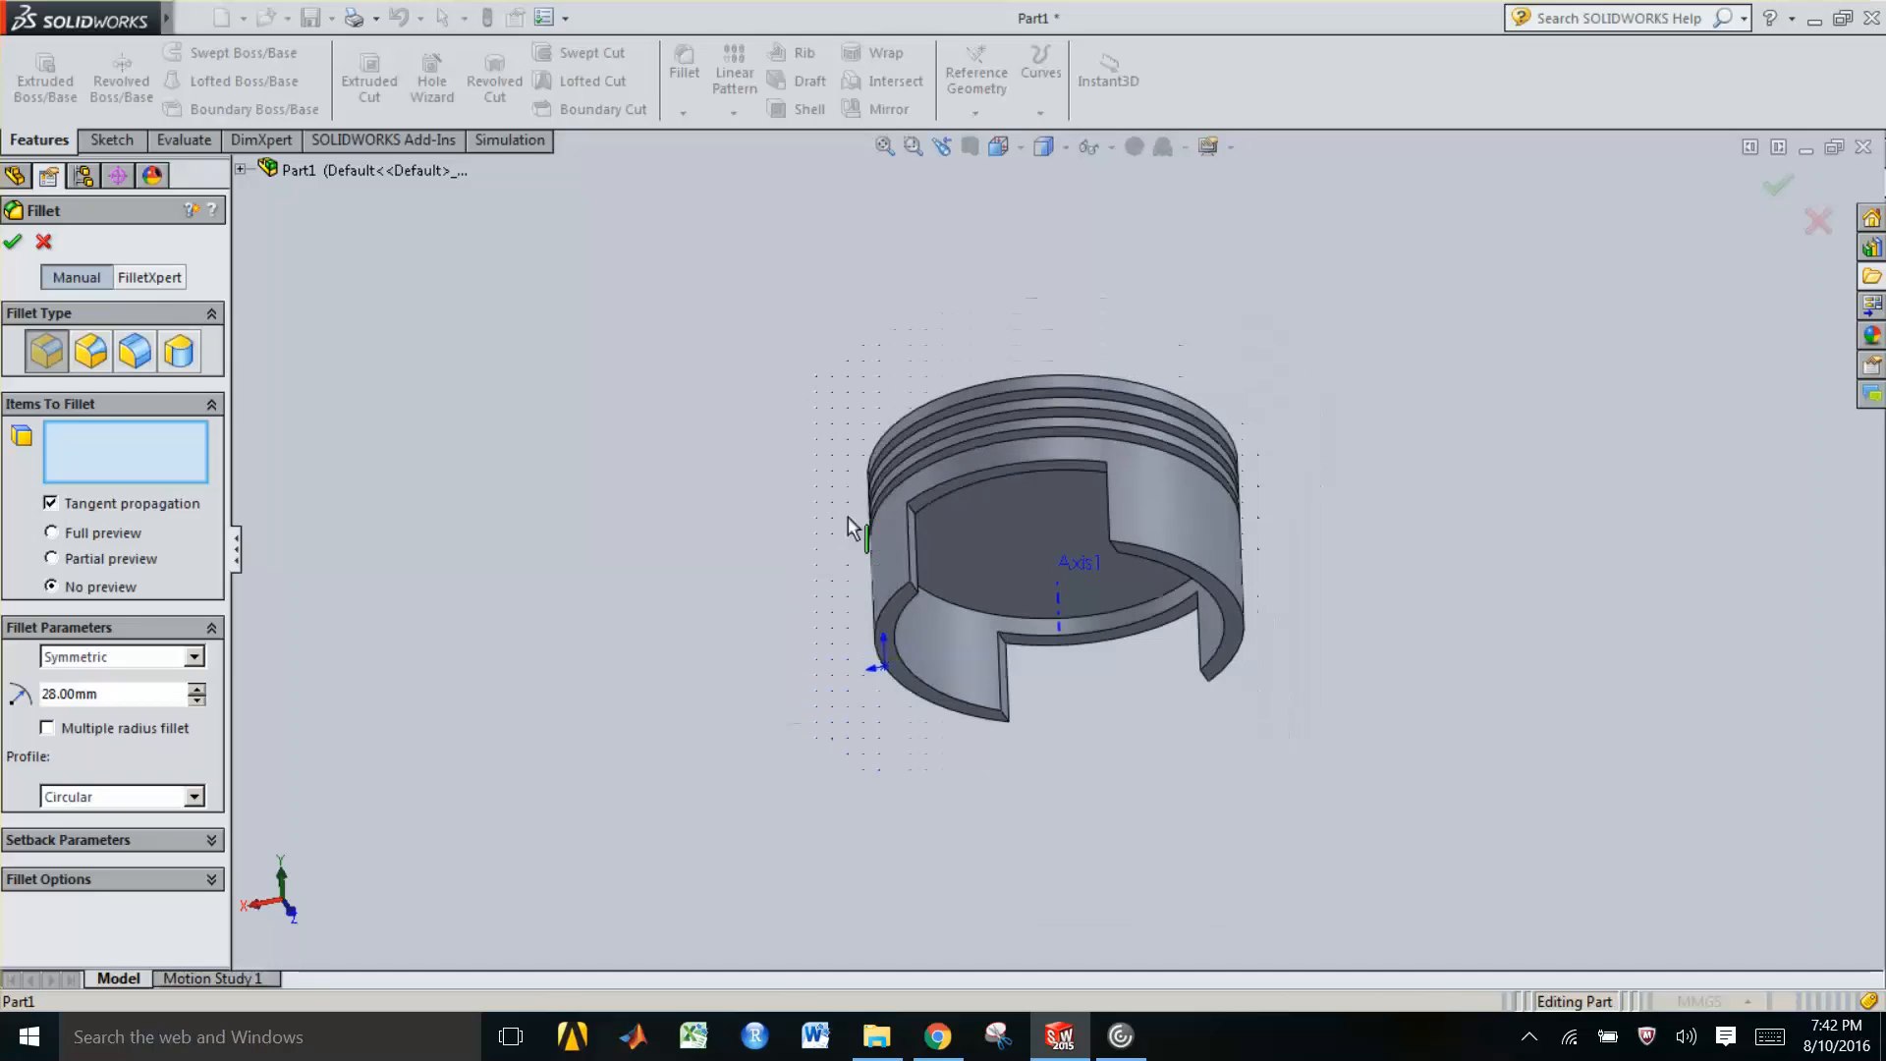
{"action": "scroll", "coordinate": [942, 518], "scroll_direction": "down", "scroll_amount": 5}
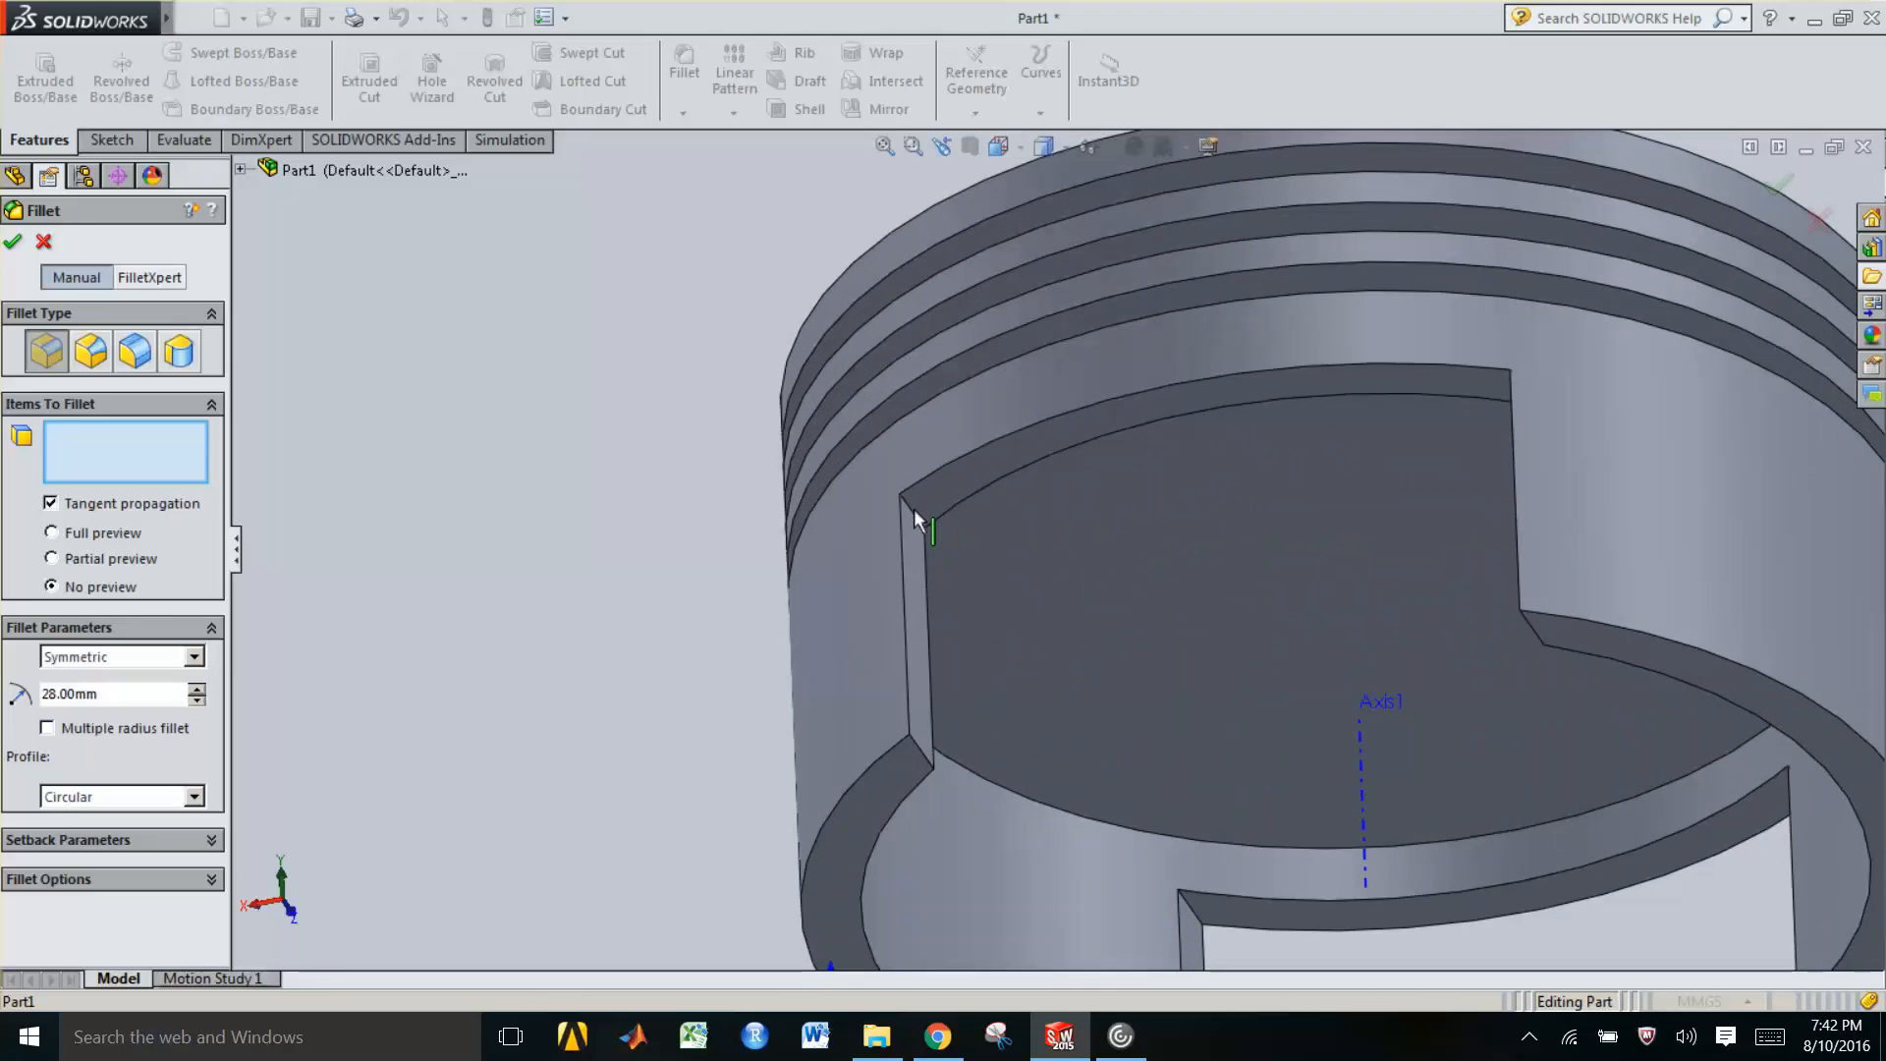
{"action": "left_click", "coordinate": [913, 509]}
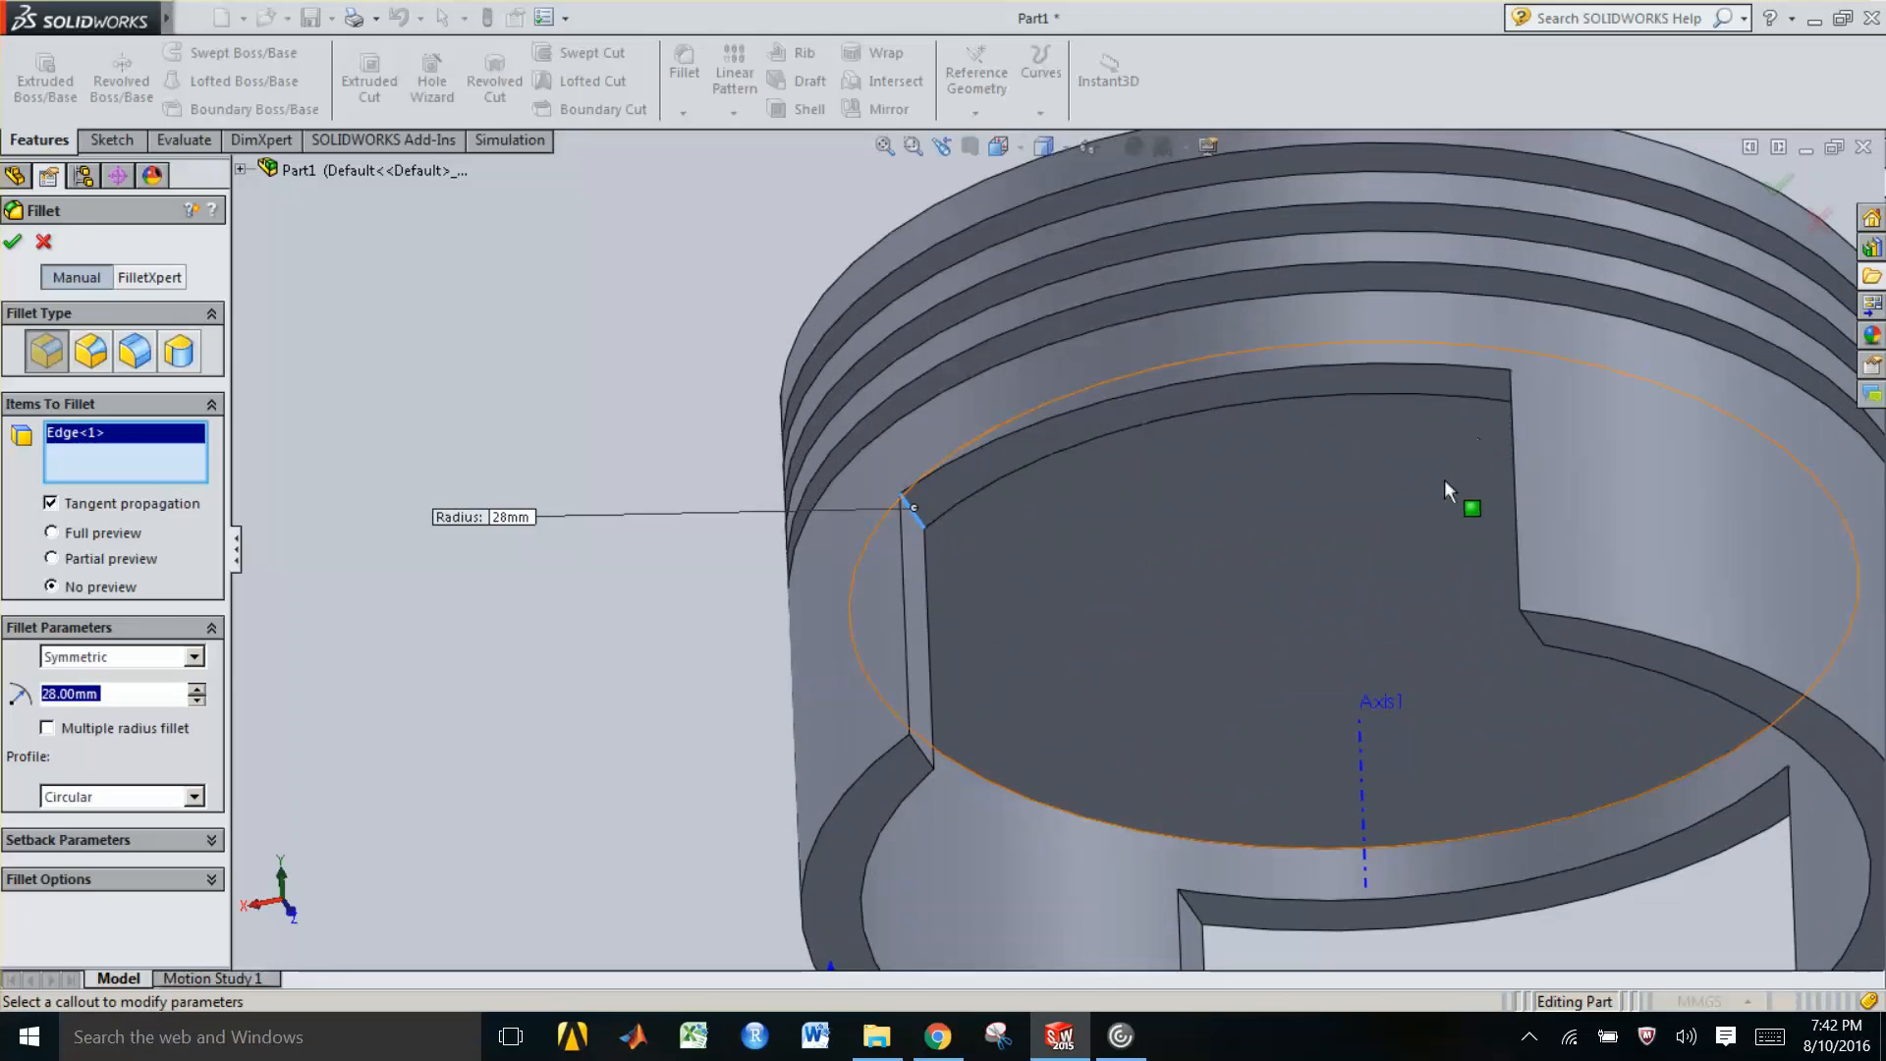
{"action": "middle_click_drag", "start_coordinate": [1267, 548], "coordinate": [1025, 538], "text": "ctrl"}
{"action": "scroll", "coordinate": [1008, 543], "scroll_direction": "down", "scroll_amount": 1}
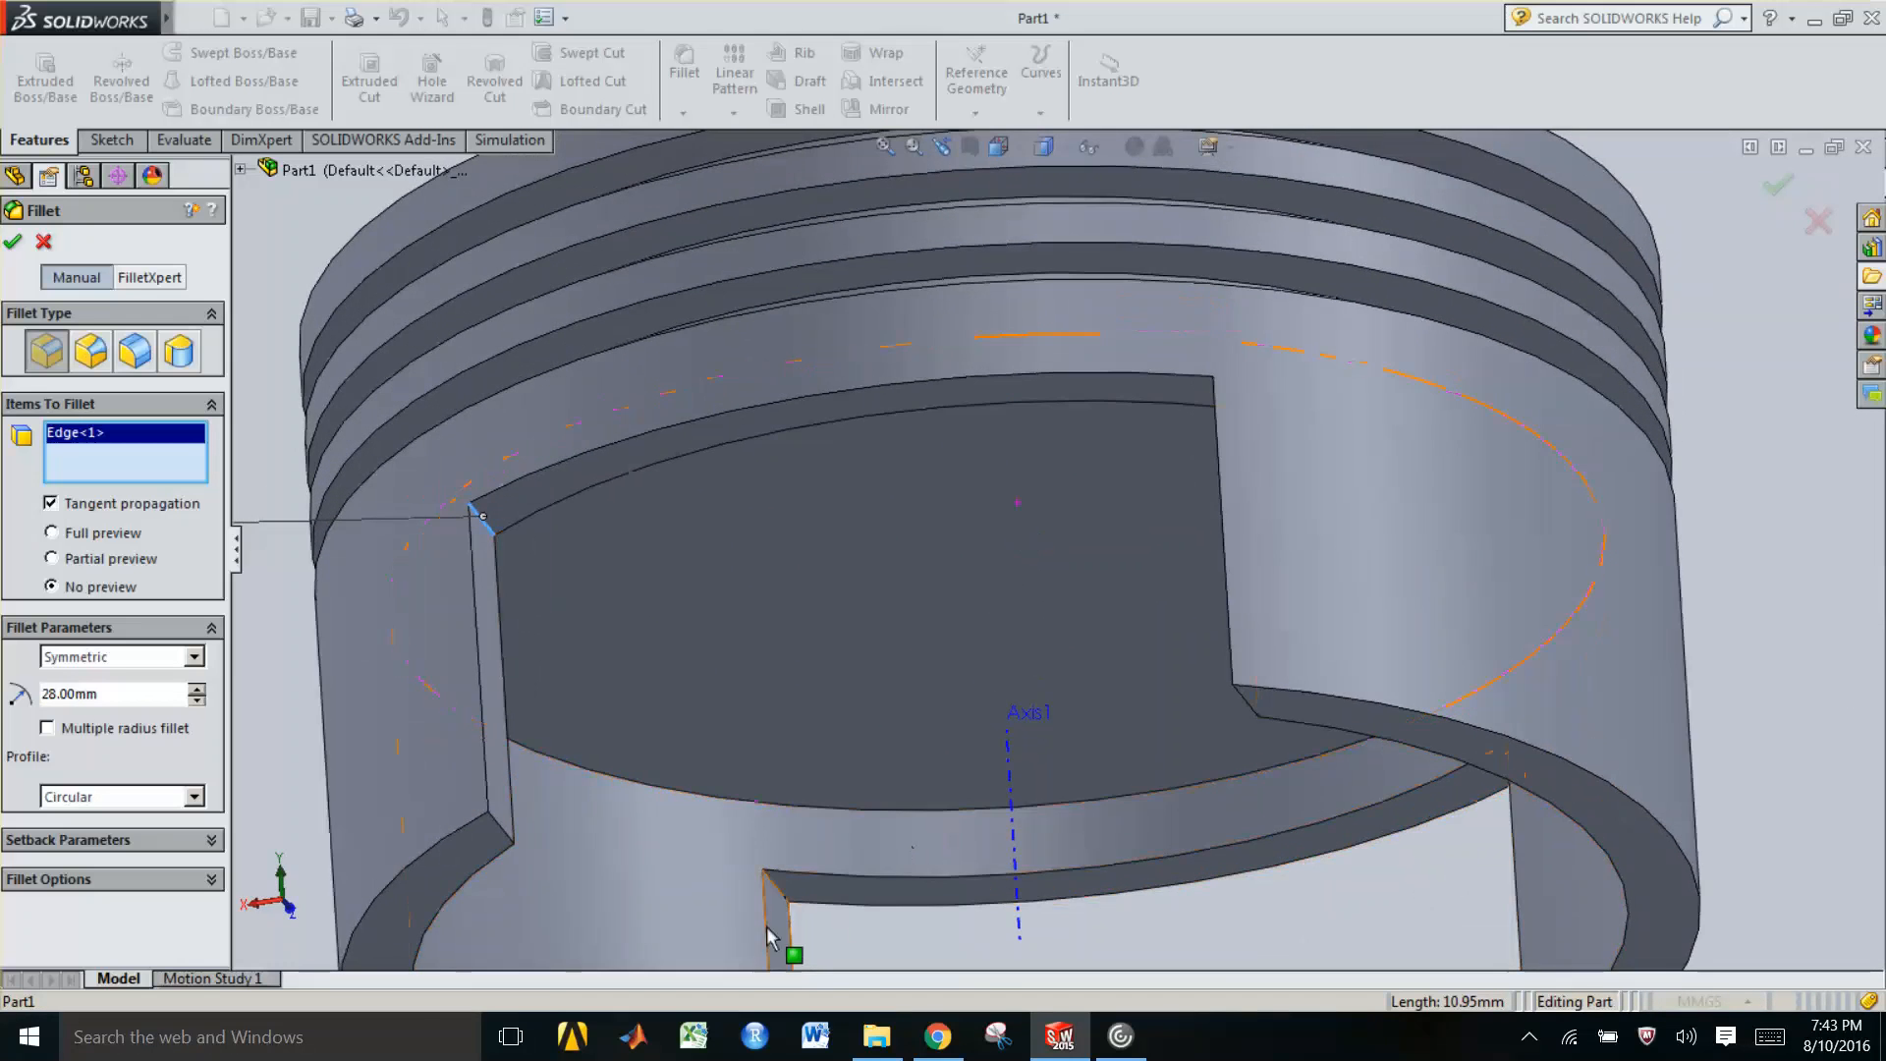
{"action": "left_click", "coordinate": [780, 887]}
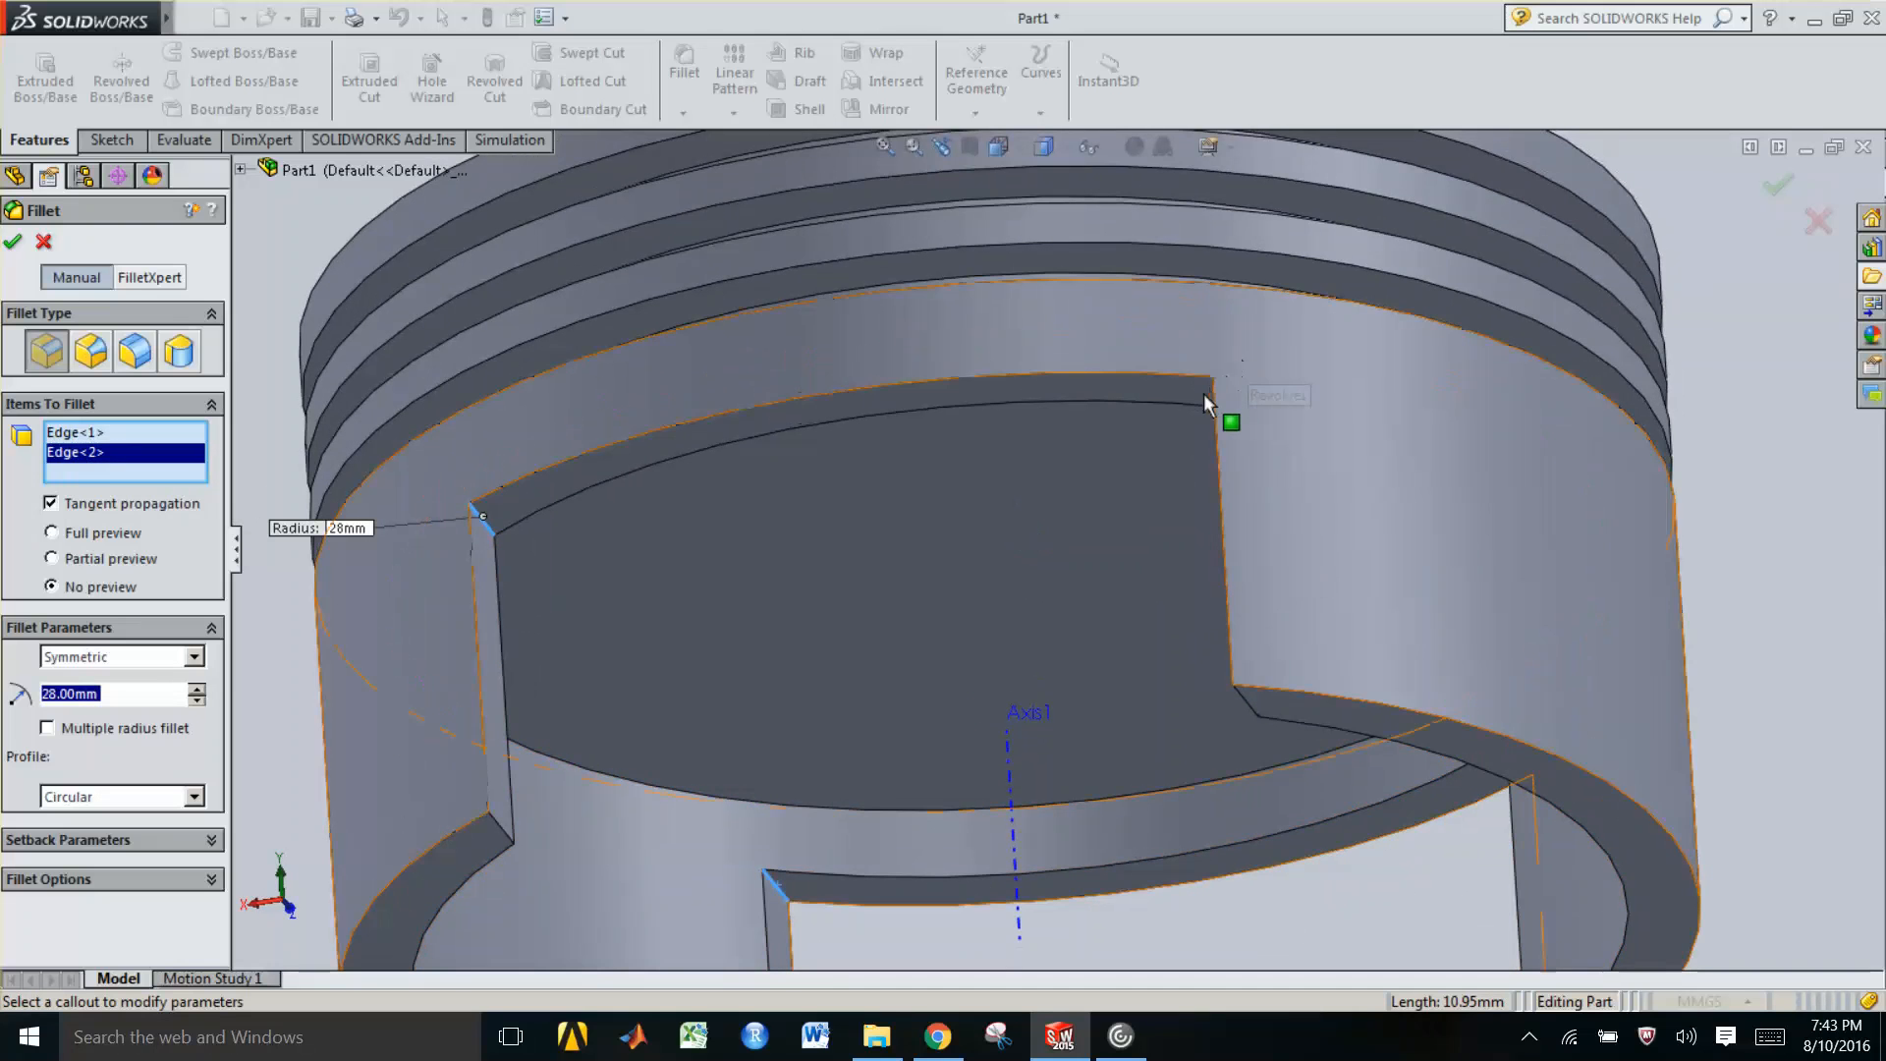
{"action": "mouse_move", "coordinate": [1261, 421]}
{"action": "middle_mouse_down"}
{"action": "mouse_move", "coordinate": [1297, 409]}
{"action": "mouse_move", "coordinate": [1275, 408]}
{"action": "middle_mouse_up"}
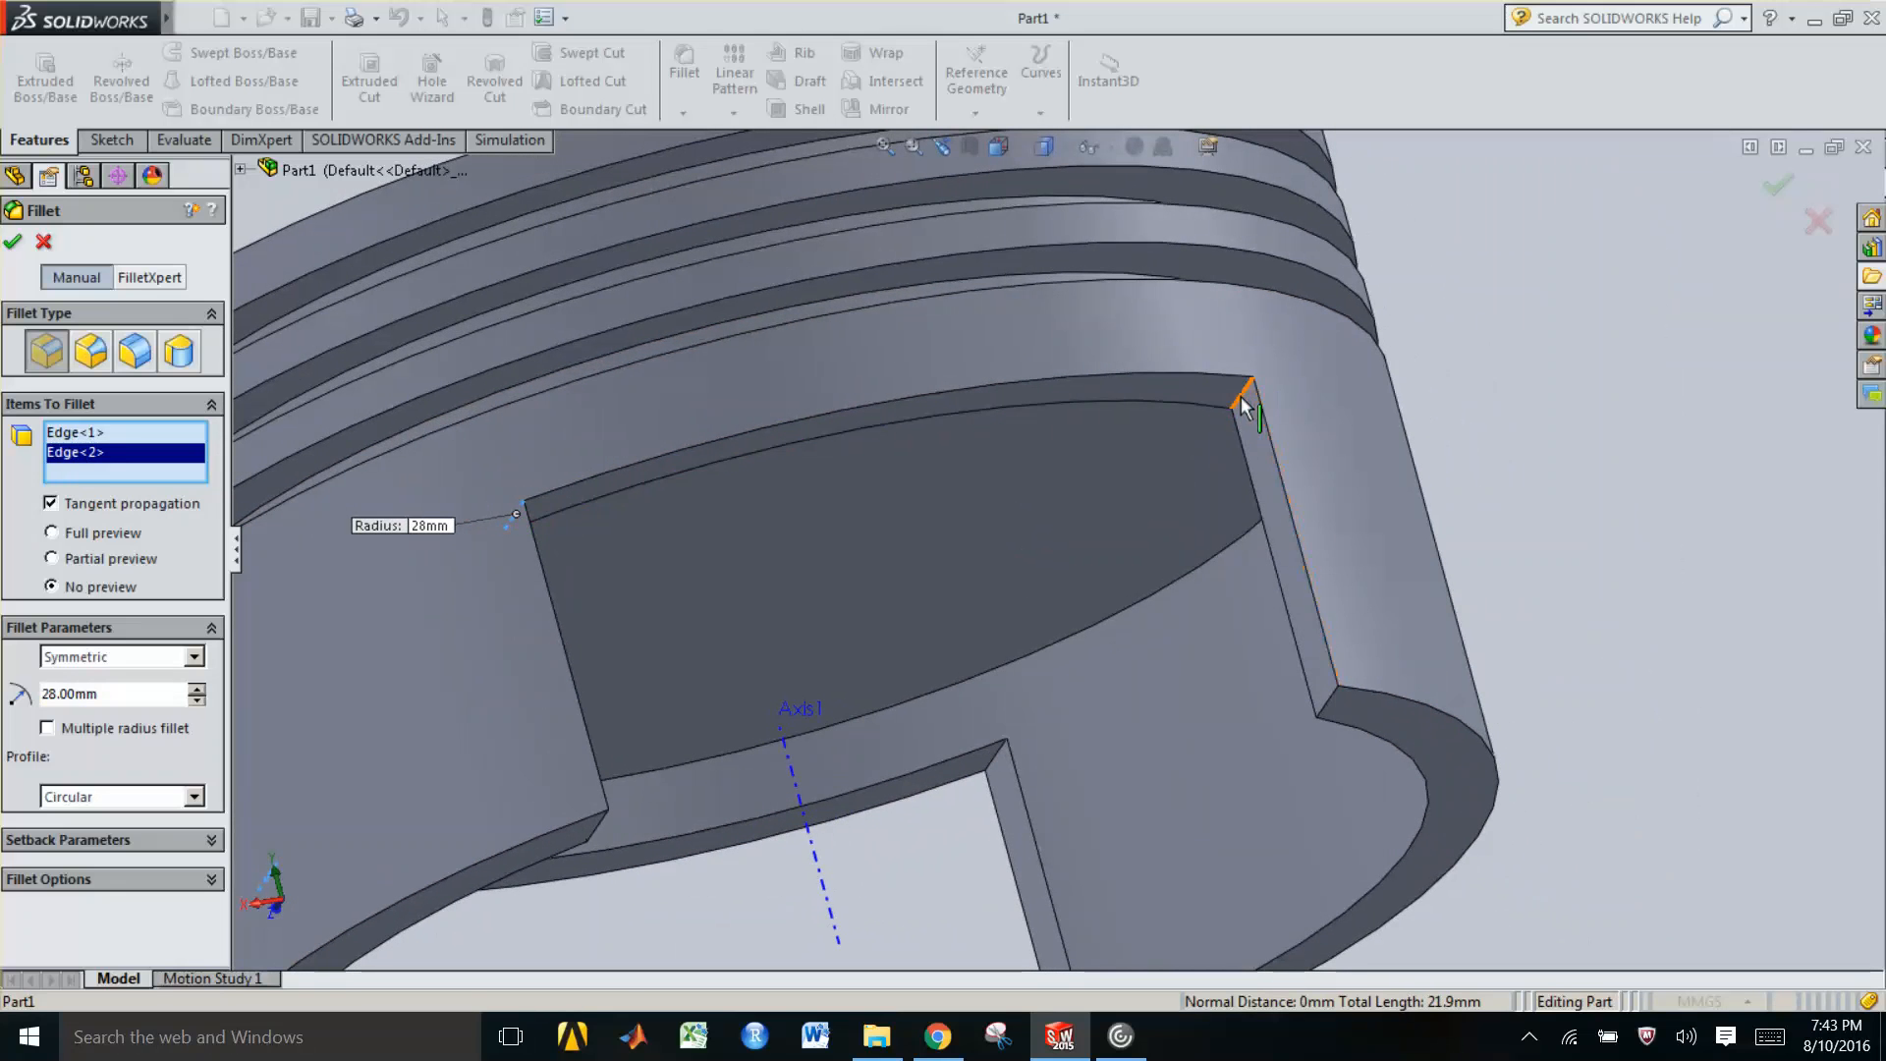
{"action": "left_click", "coordinate": [1240, 398]}
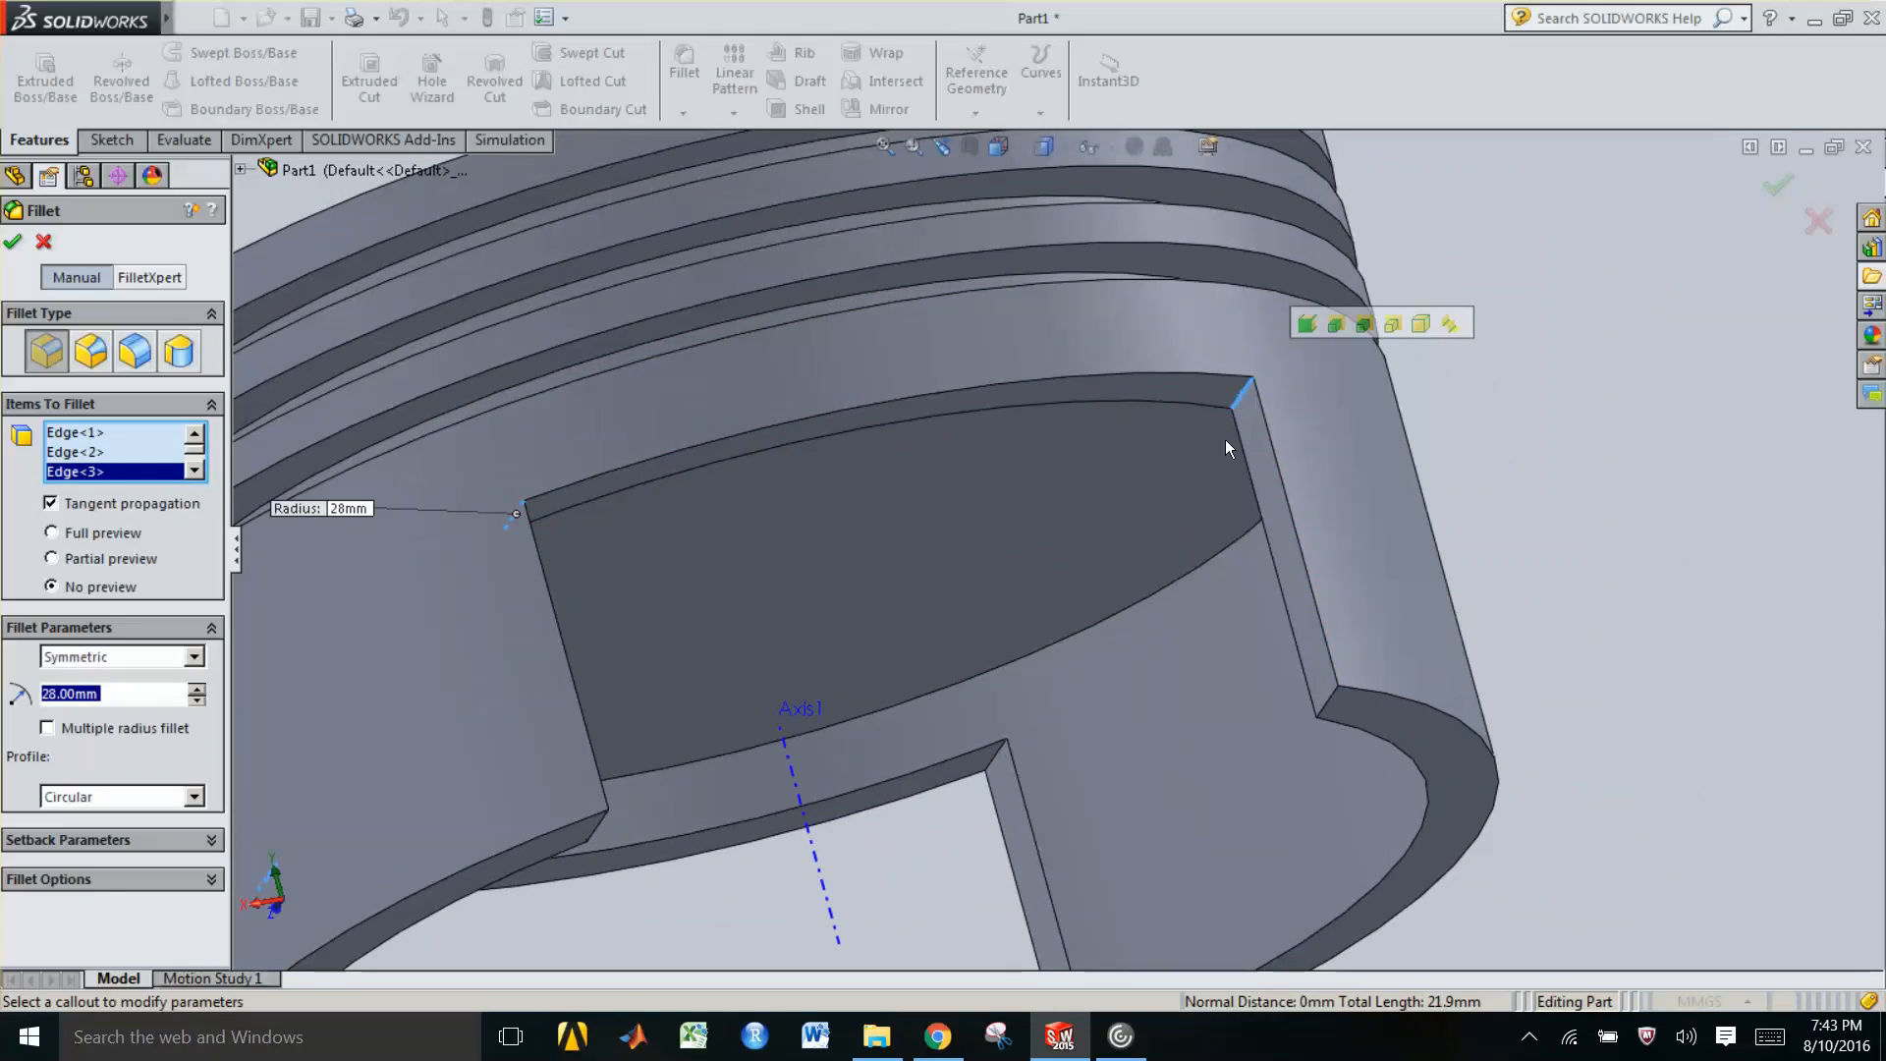
{"action": "left_click", "coordinate": [989, 765]}
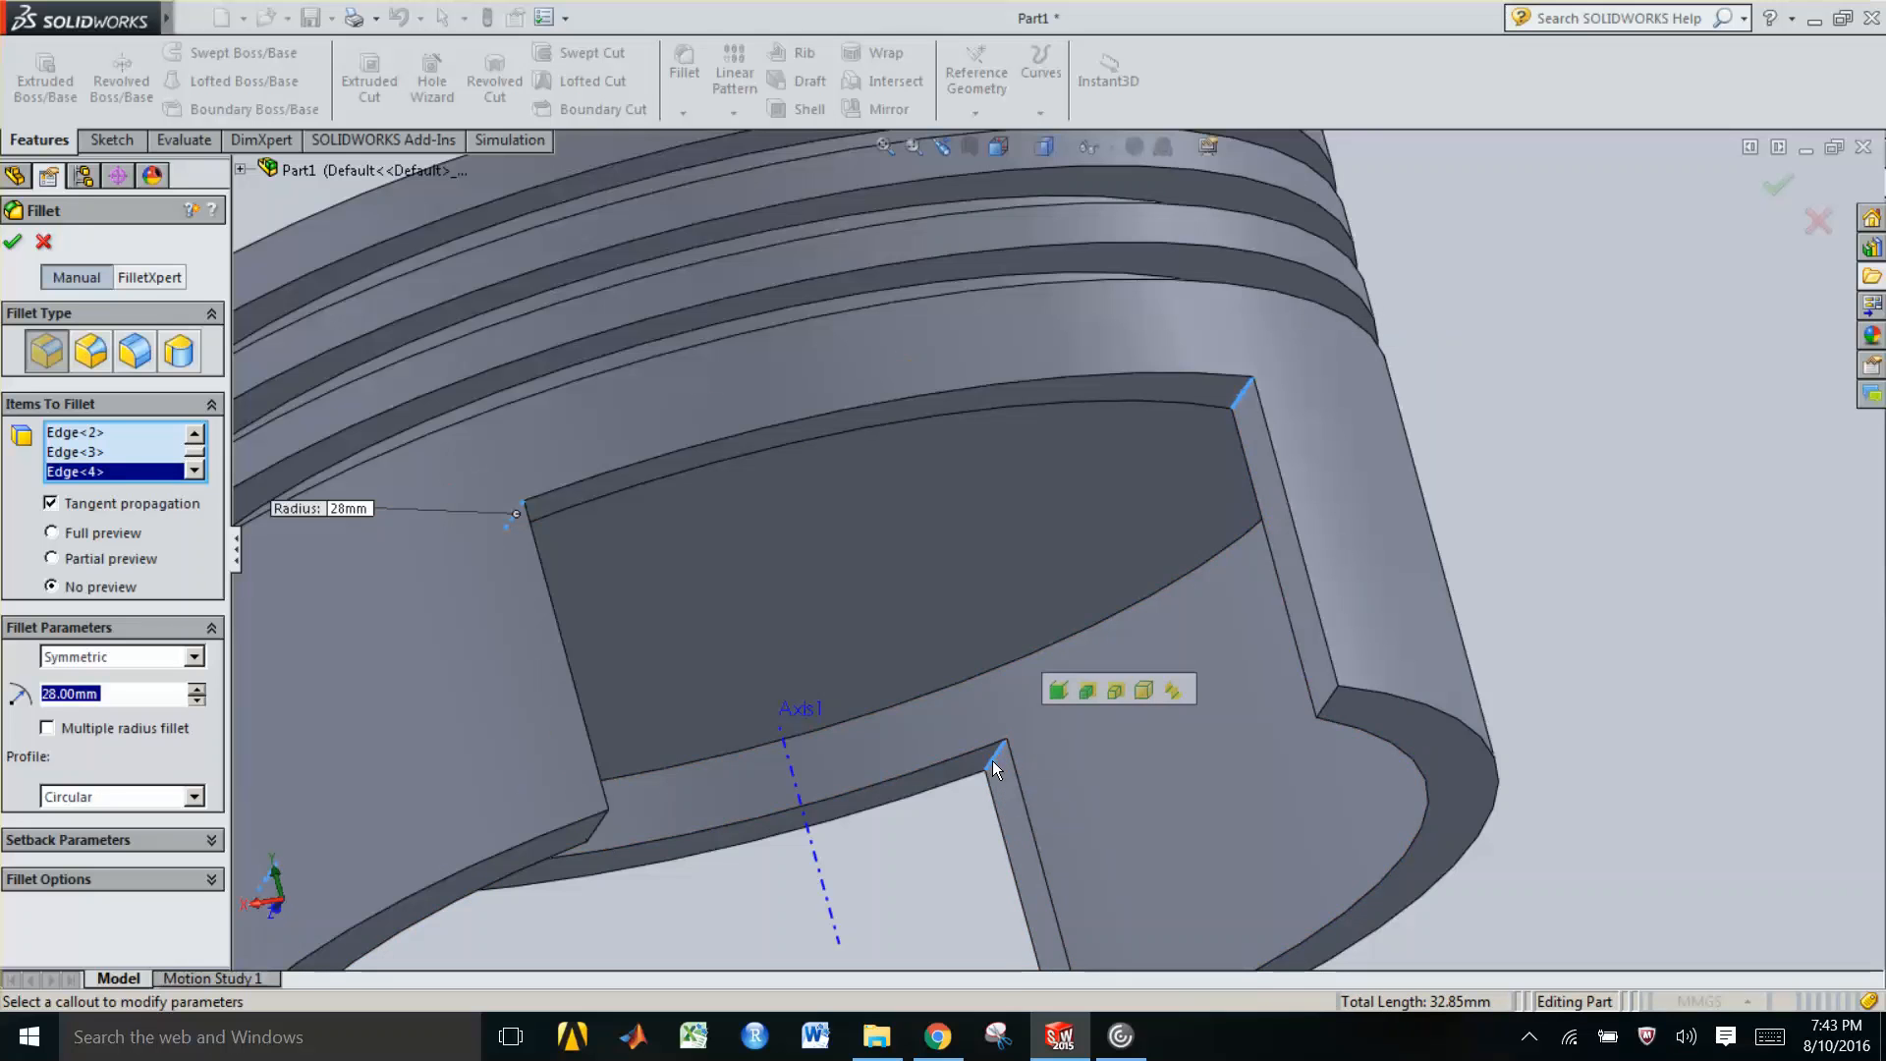
{"action": "left_click", "coordinate": [12, 243]}
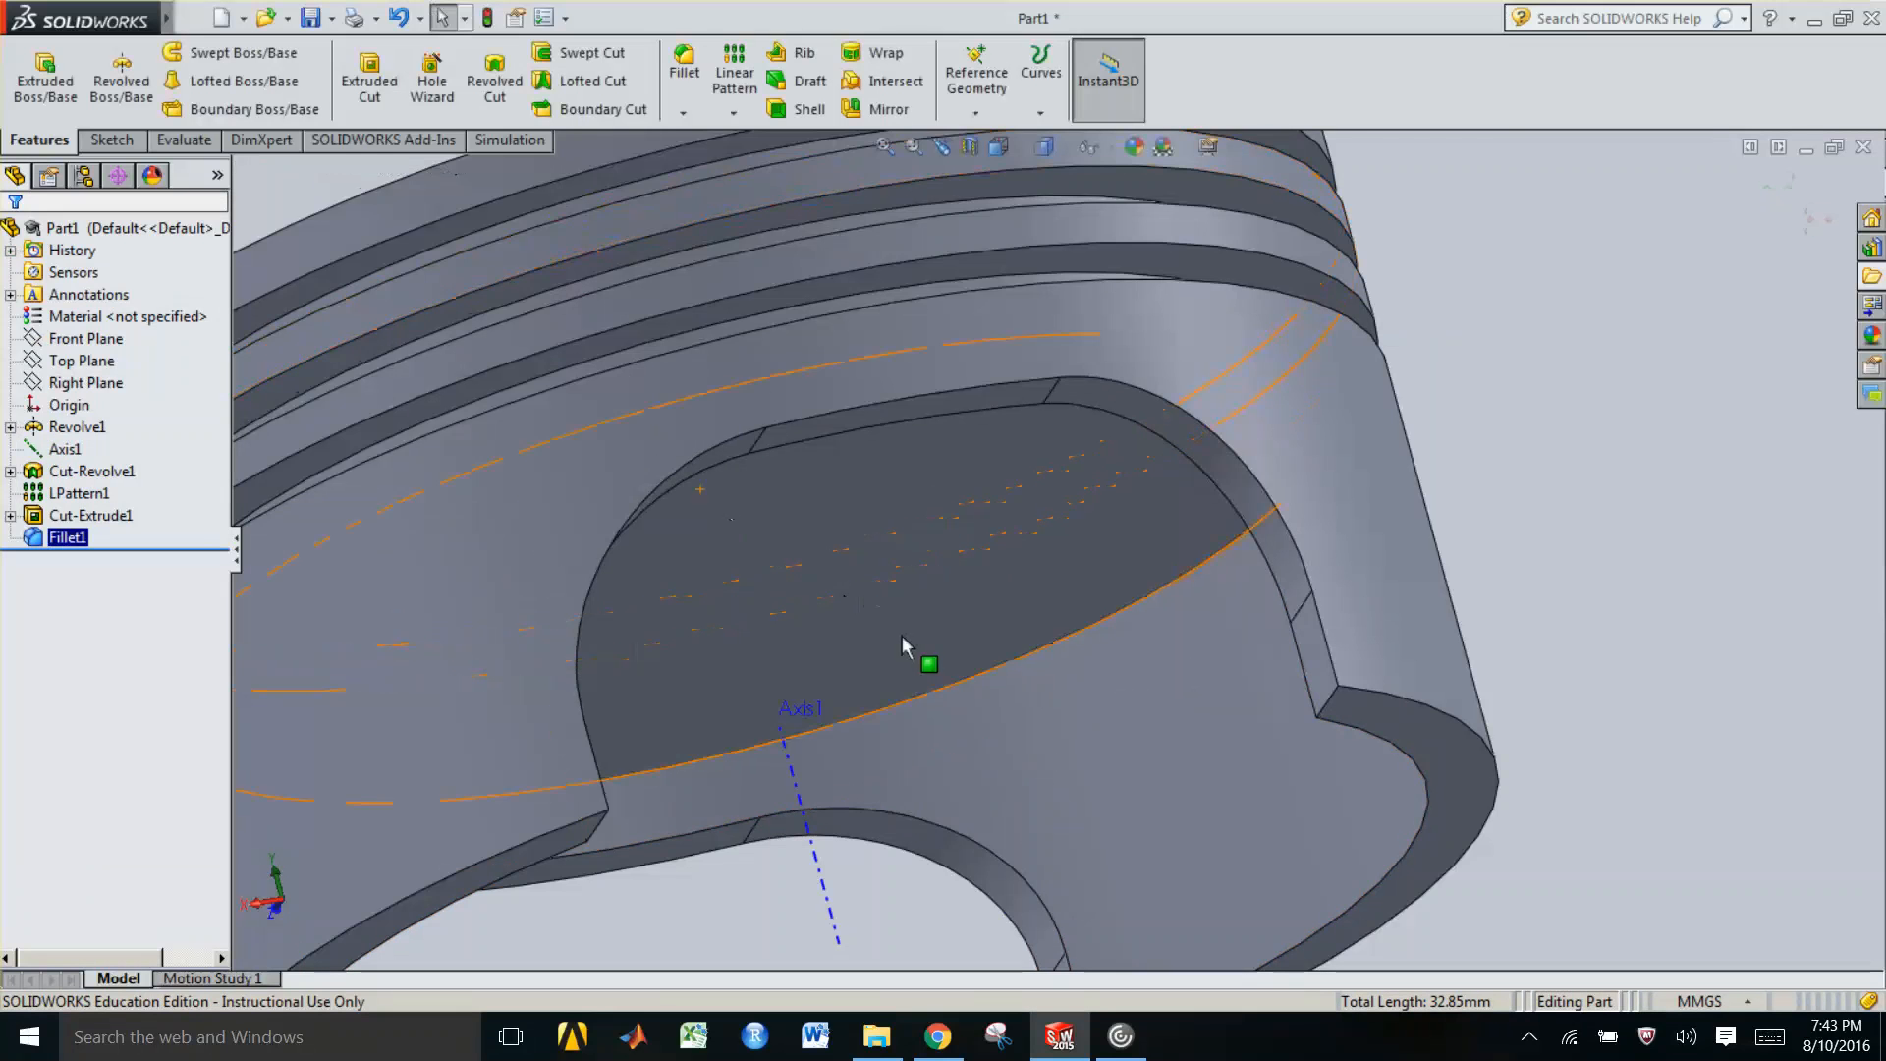
Select the piston's inner underside face and orient the view normal to it
{"action": "scroll", "coordinate": [902, 635], "scroll_direction": "up", "scroll_amount": 3}
{"action": "scroll", "coordinate": [902, 635], "scroll_direction": "up", "scroll_amount": 2}
{"action": "scroll", "coordinate": [967, 570], "scroll_direction": "up", "scroll_amount": 2}
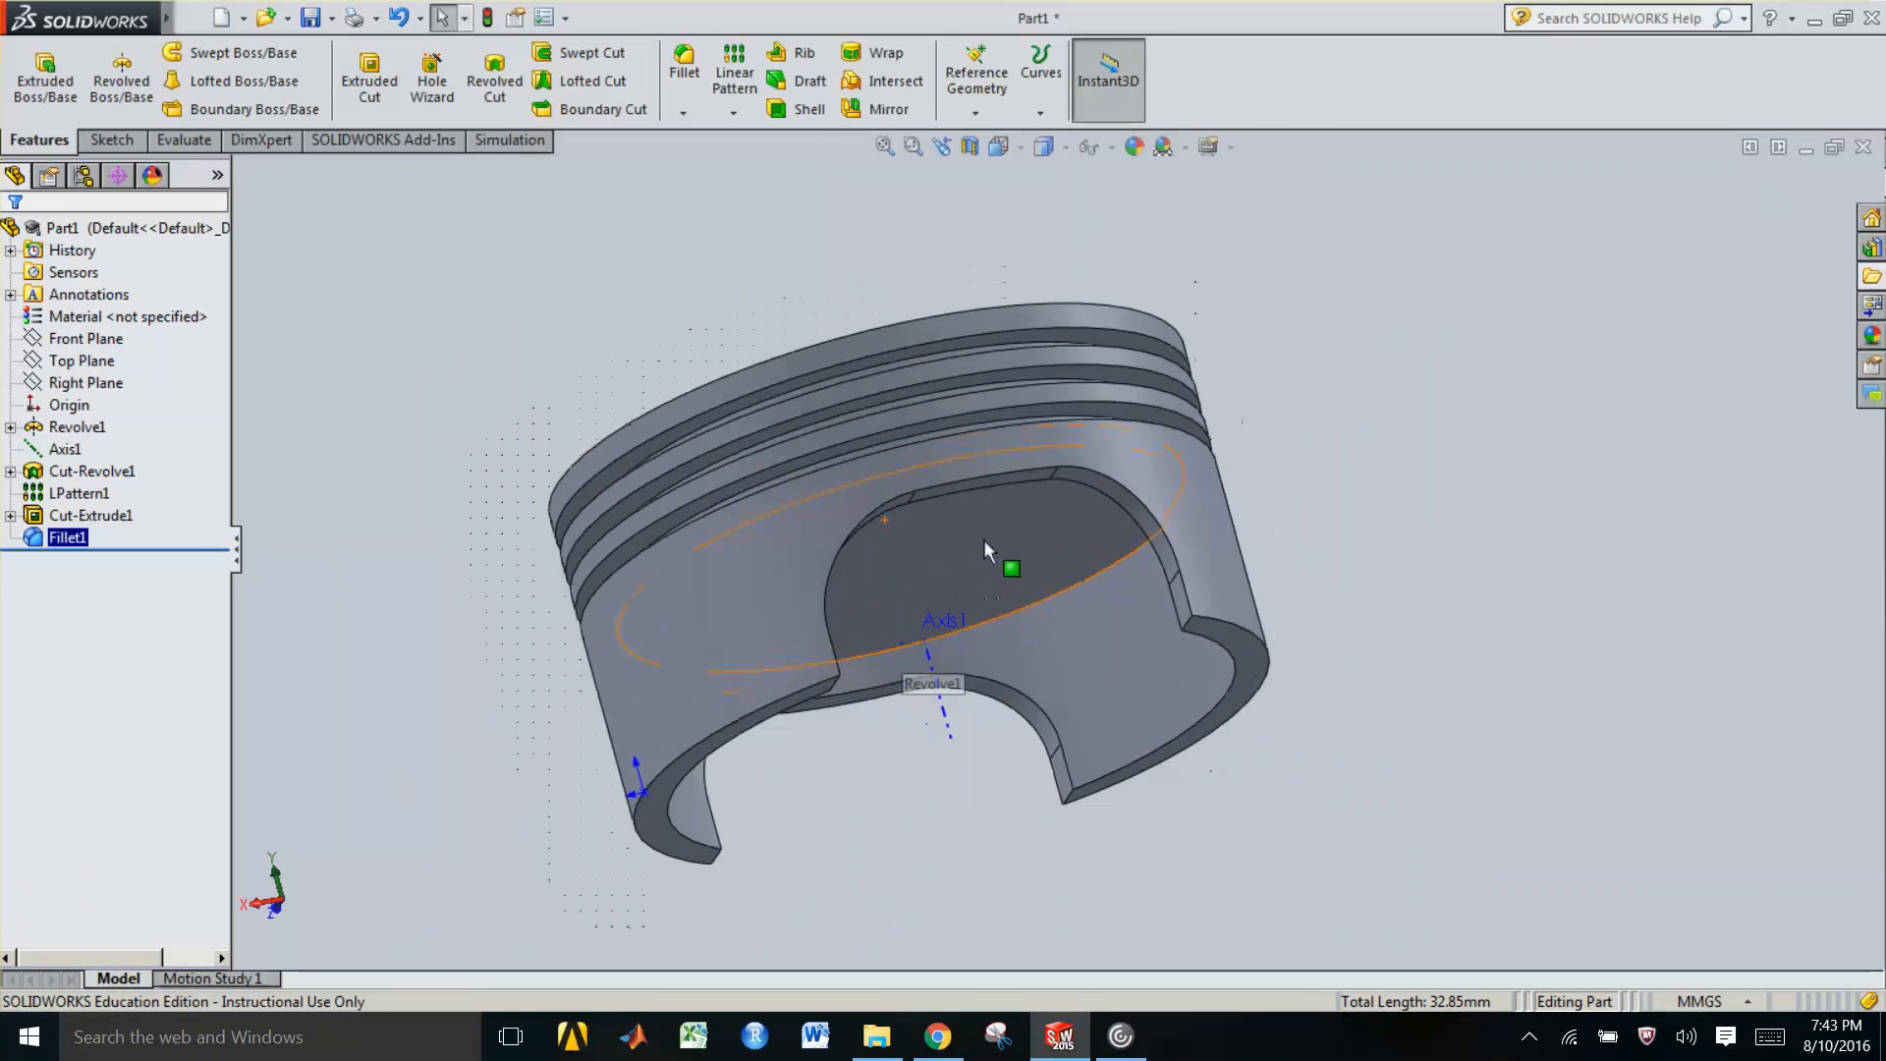
{"action": "mouse_move", "coordinate": [918, 639]}
{"action": "middle_mouse_down"}
{"action": "mouse_move", "coordinate": [923, 678]}
{"action": "mouse_move", "coordinate": [976, 546]}
{"action": "mouse_move", "coordinate": [928, 614]}
{"action": "middle_mouse_up"}
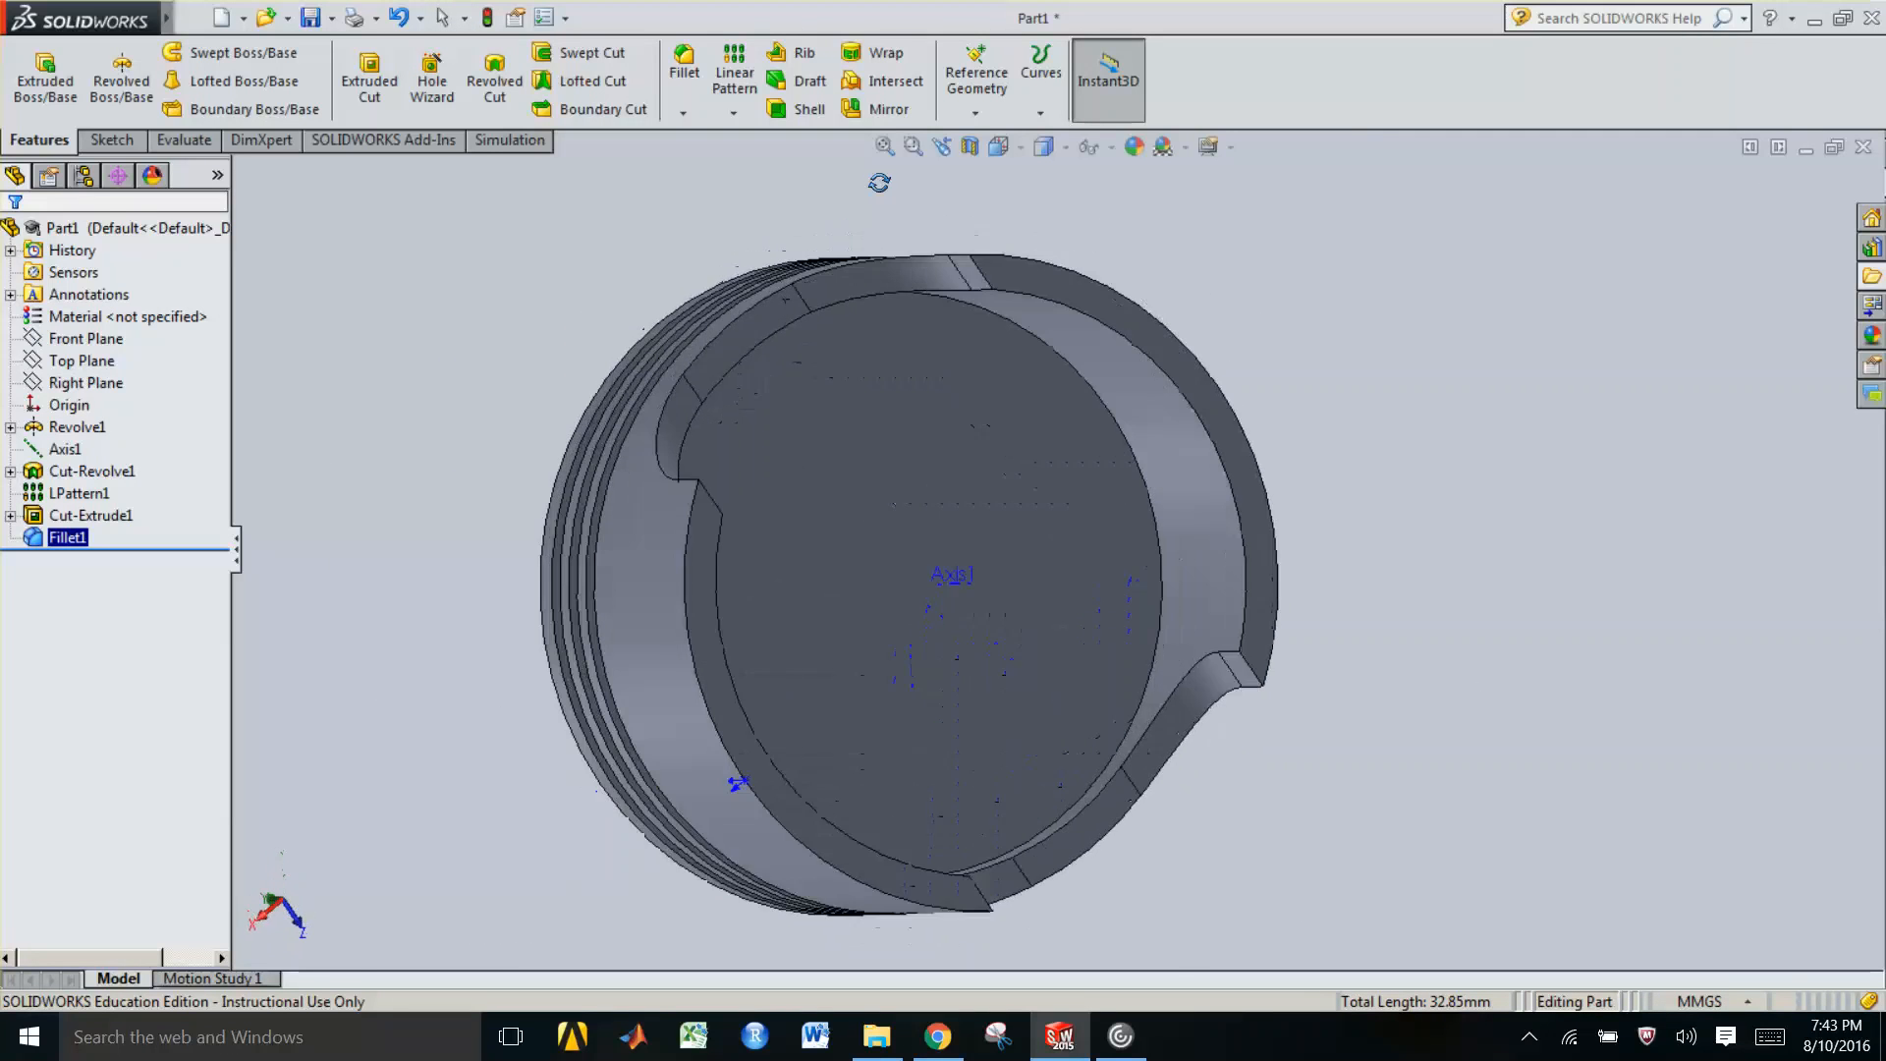
{"action": "scroll", "coordinate": [923, 613], "scroll_direction": "down", "scroll_amount": 3}
{"action": "left_click", "coordinate": [904, 644]}
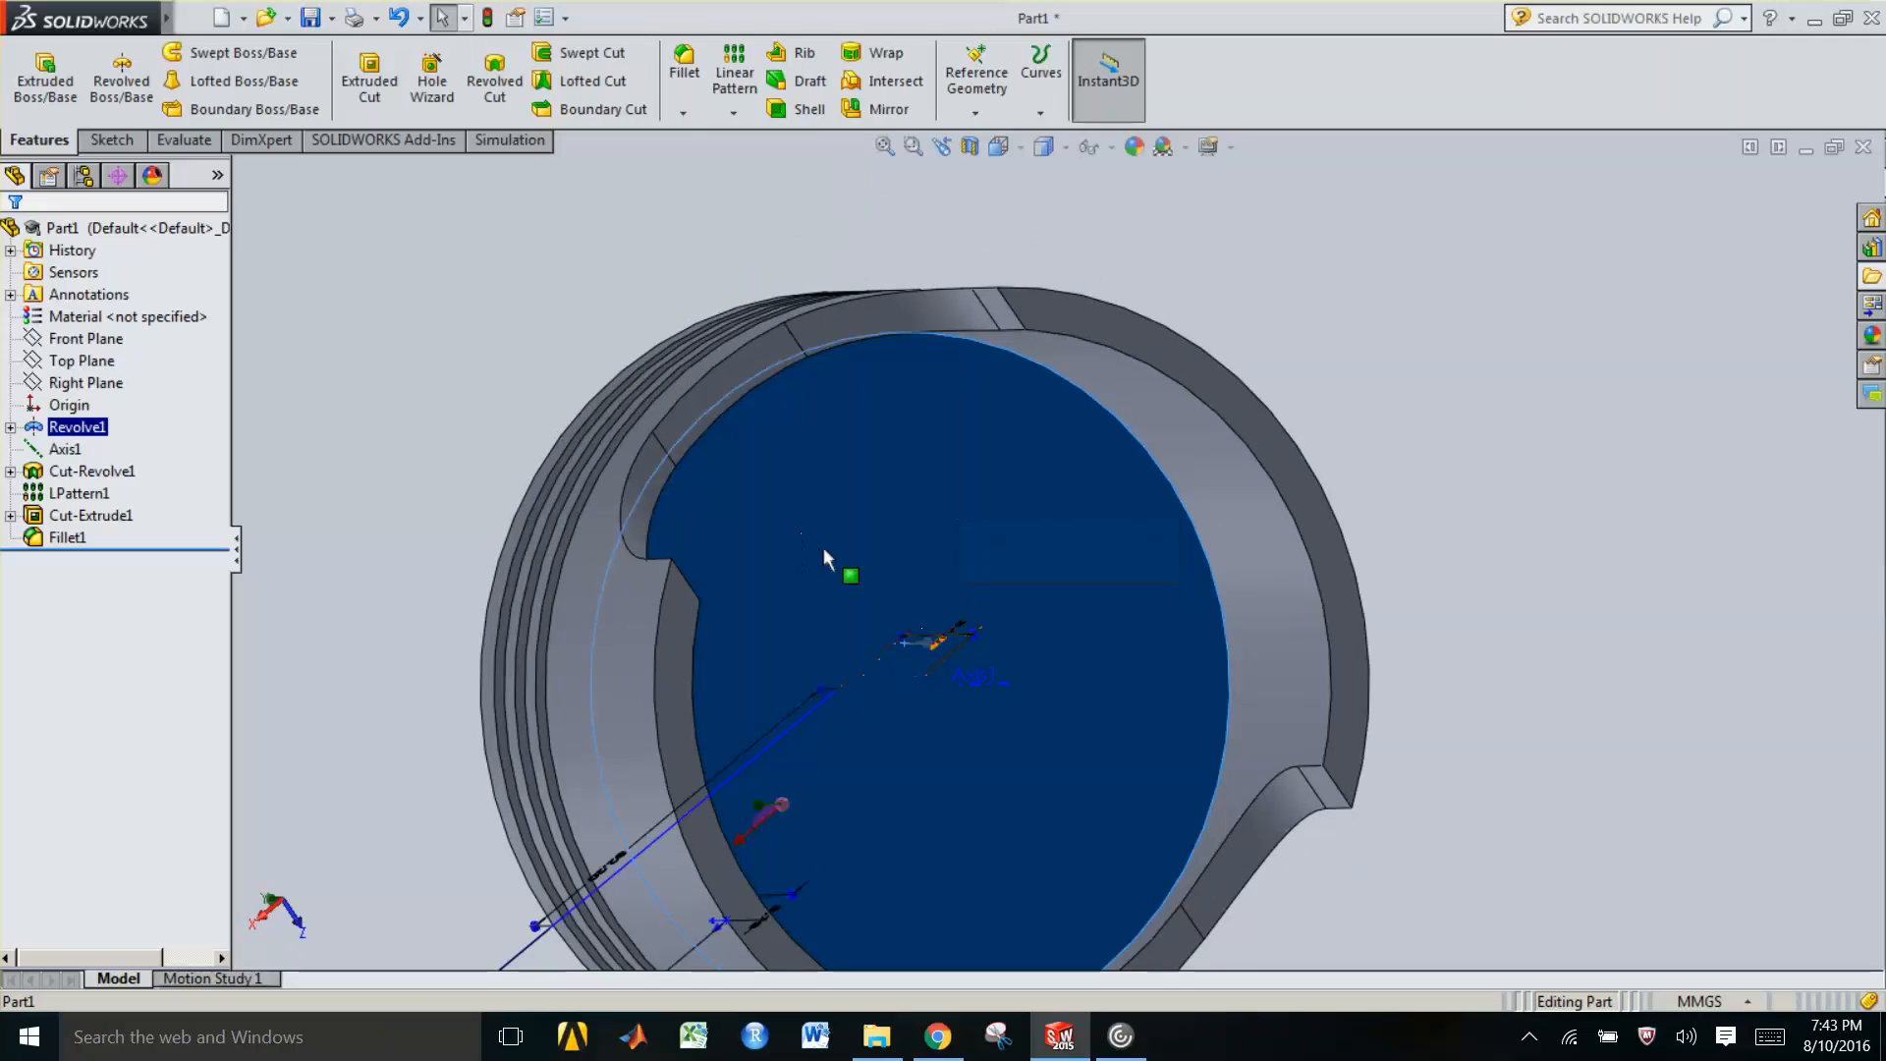
{"action": "left_click", "coordinate": [1096, 573]}
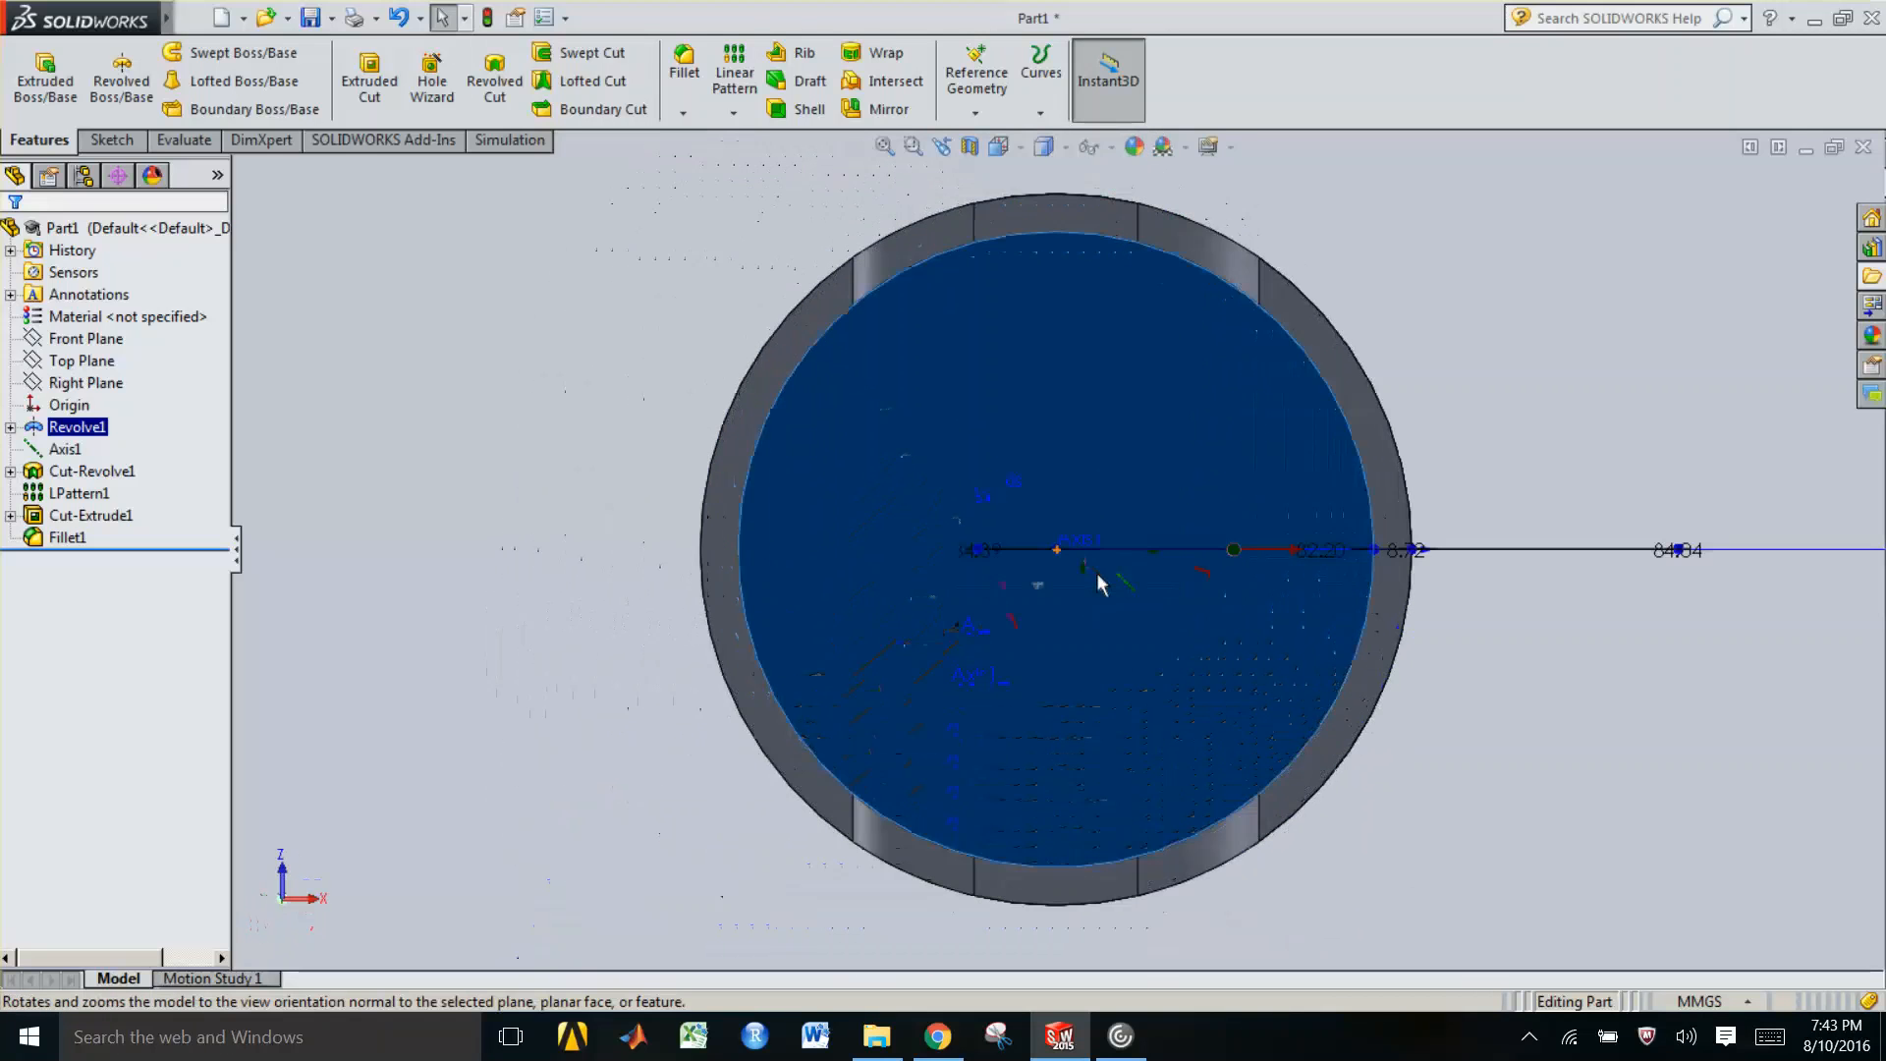
Open a sketch on the piston's inner face and draw a center rectangle left of the axis
{"action": "right_click", "coordinate": [1008, 361]}
{"action": "left_click", "coordinate": [1051, 314]}
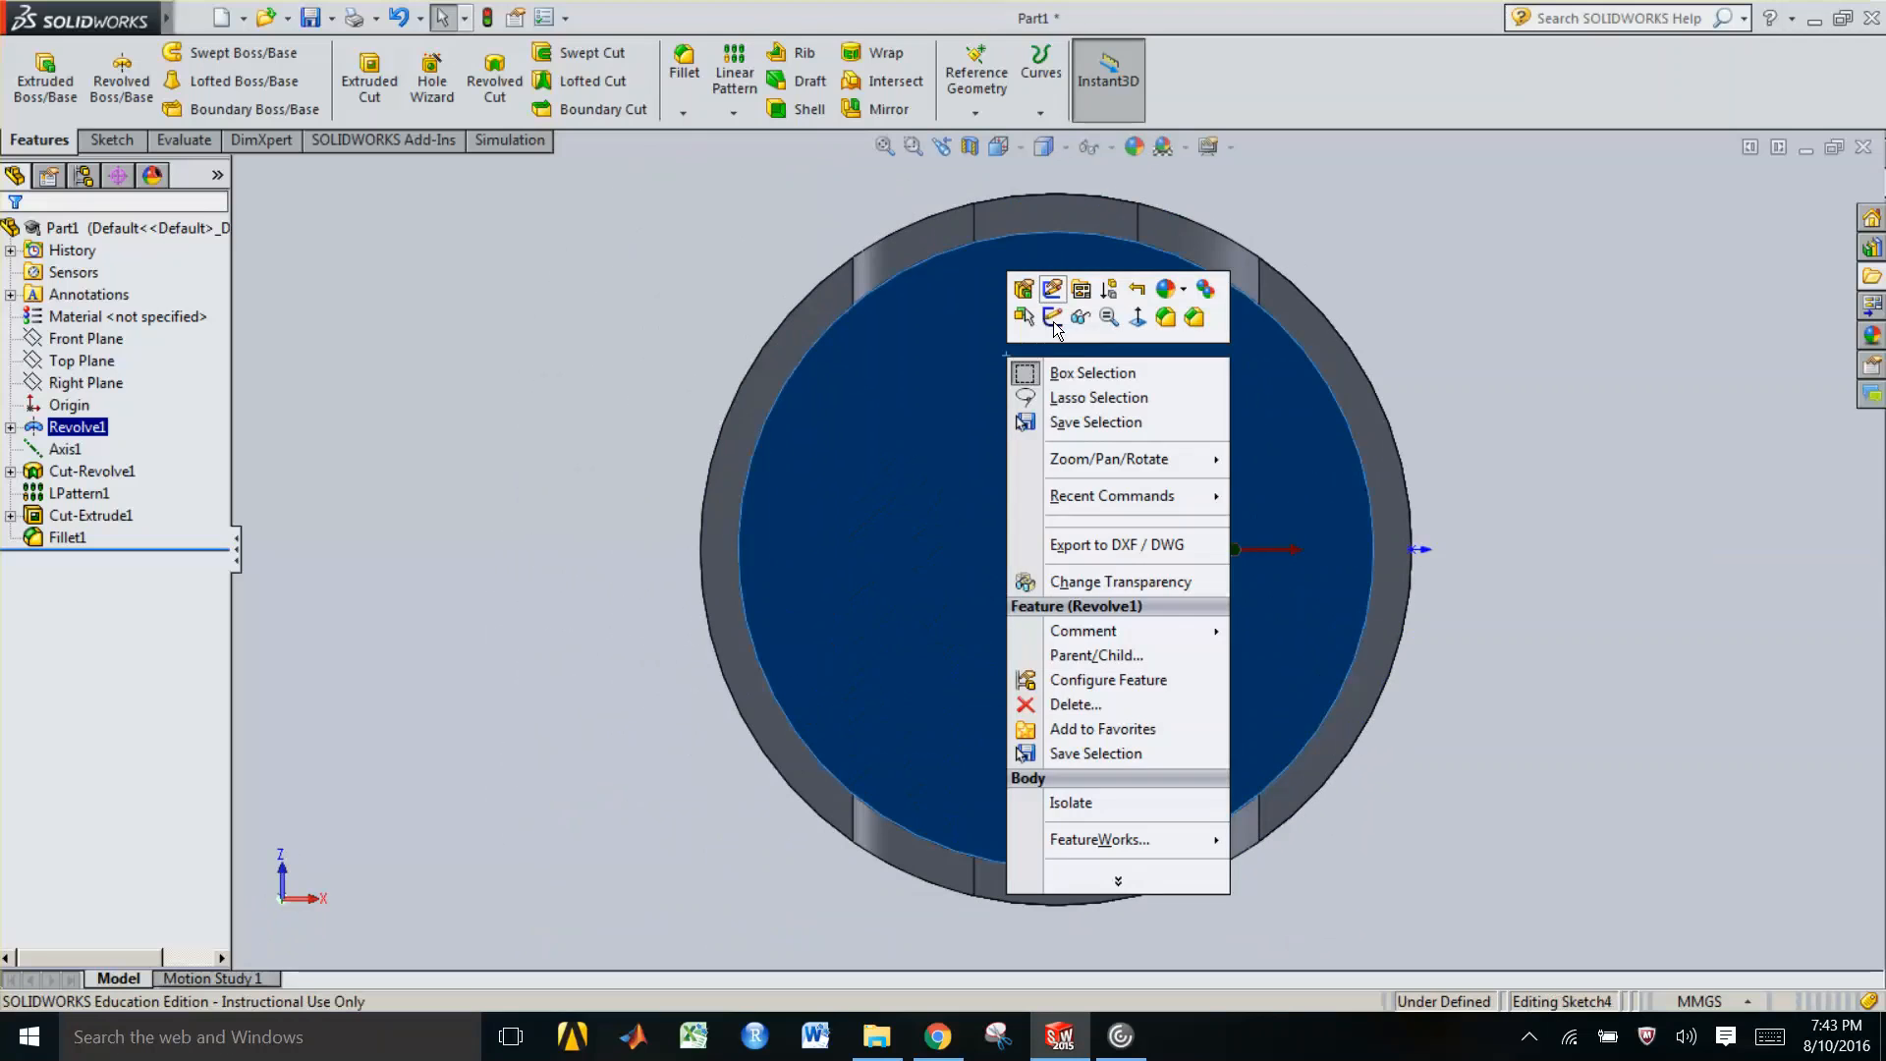
{"action": "left_click", "coordinate": [329, 391]}
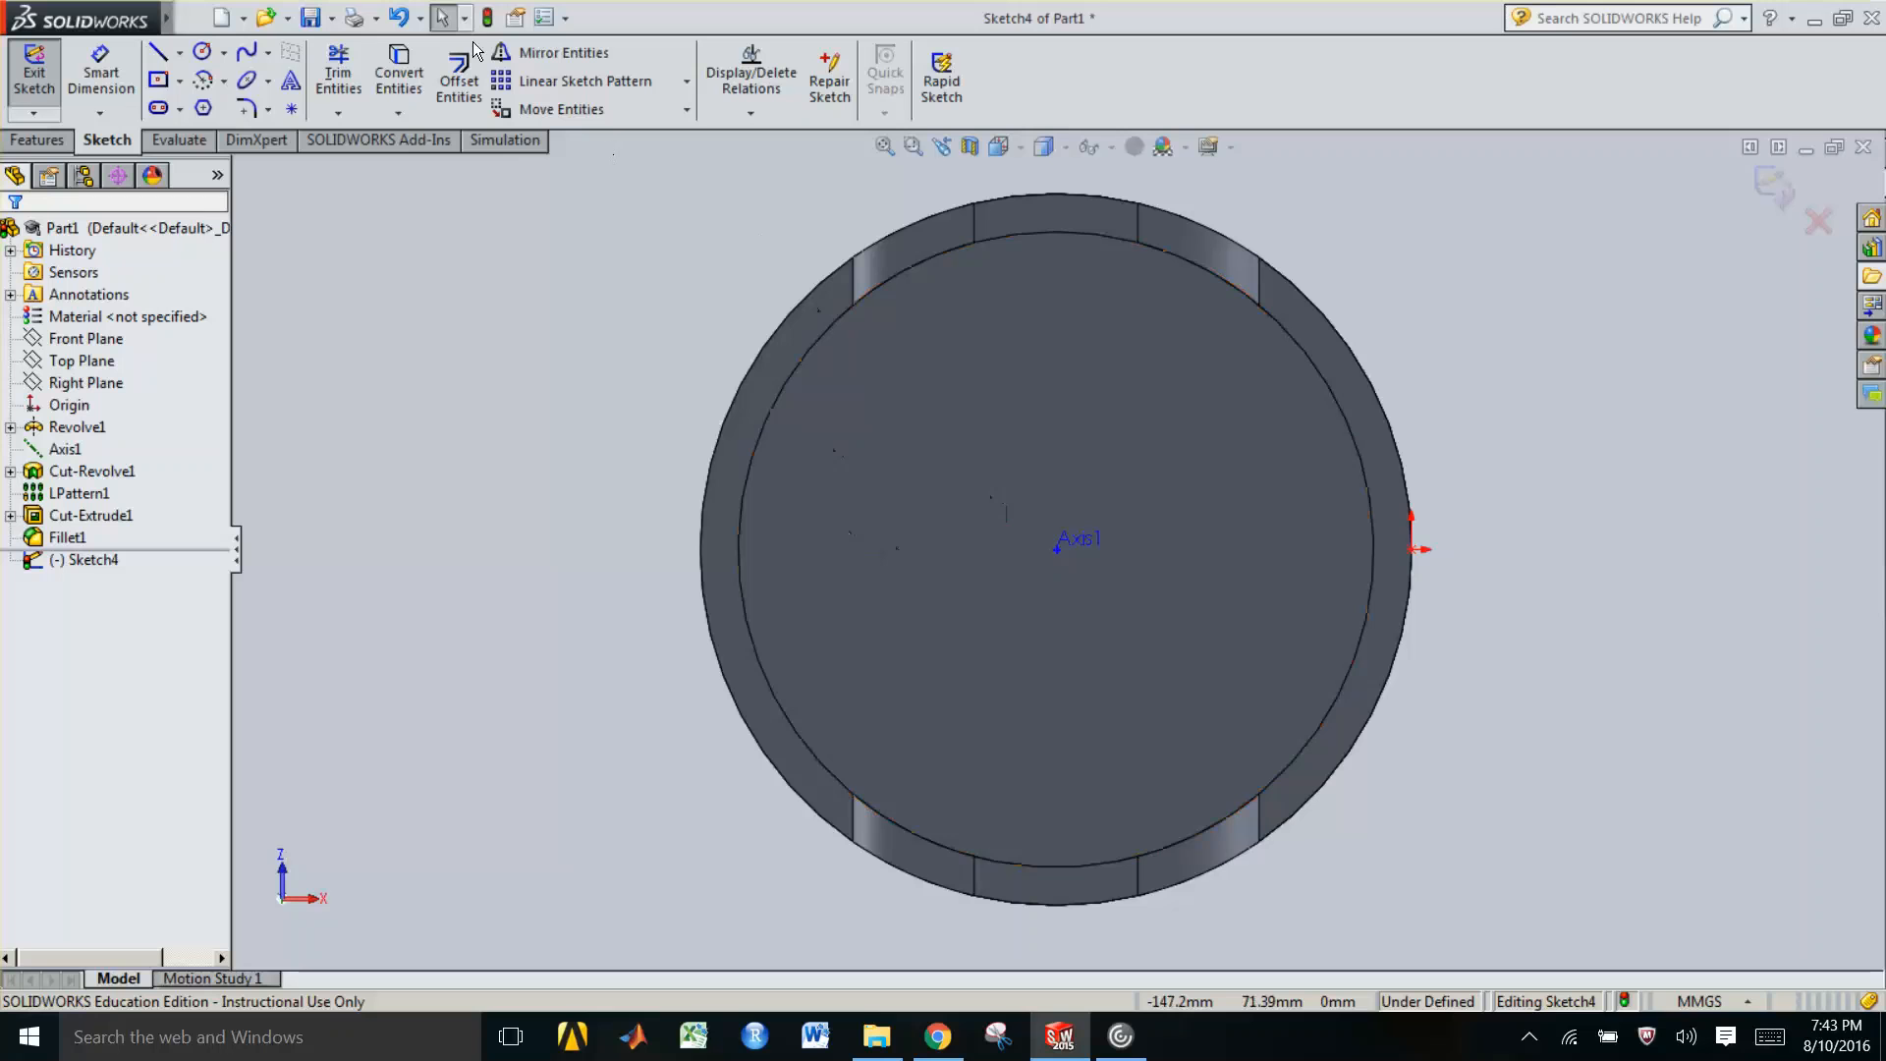
{"action": "left_click", "coordinate": [182, 82]}
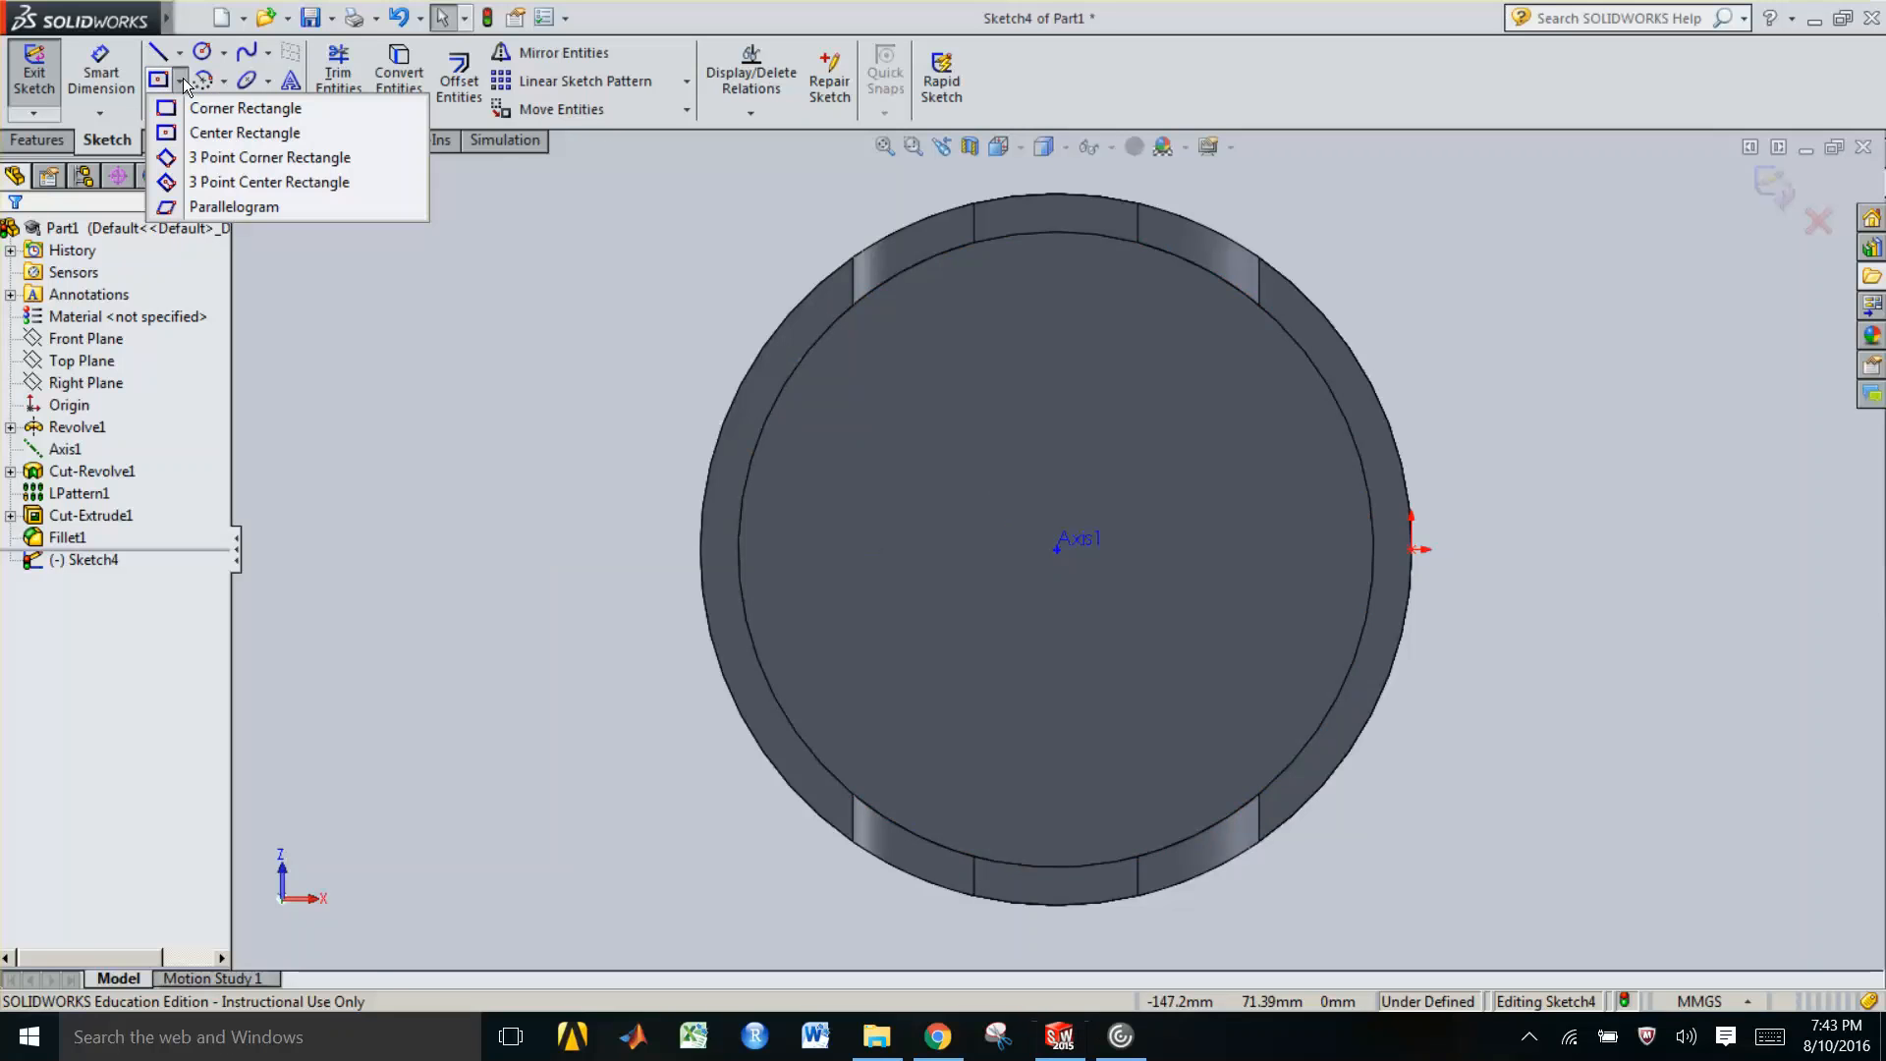
{"action": "left_click", "coordinate": [224, 135]}
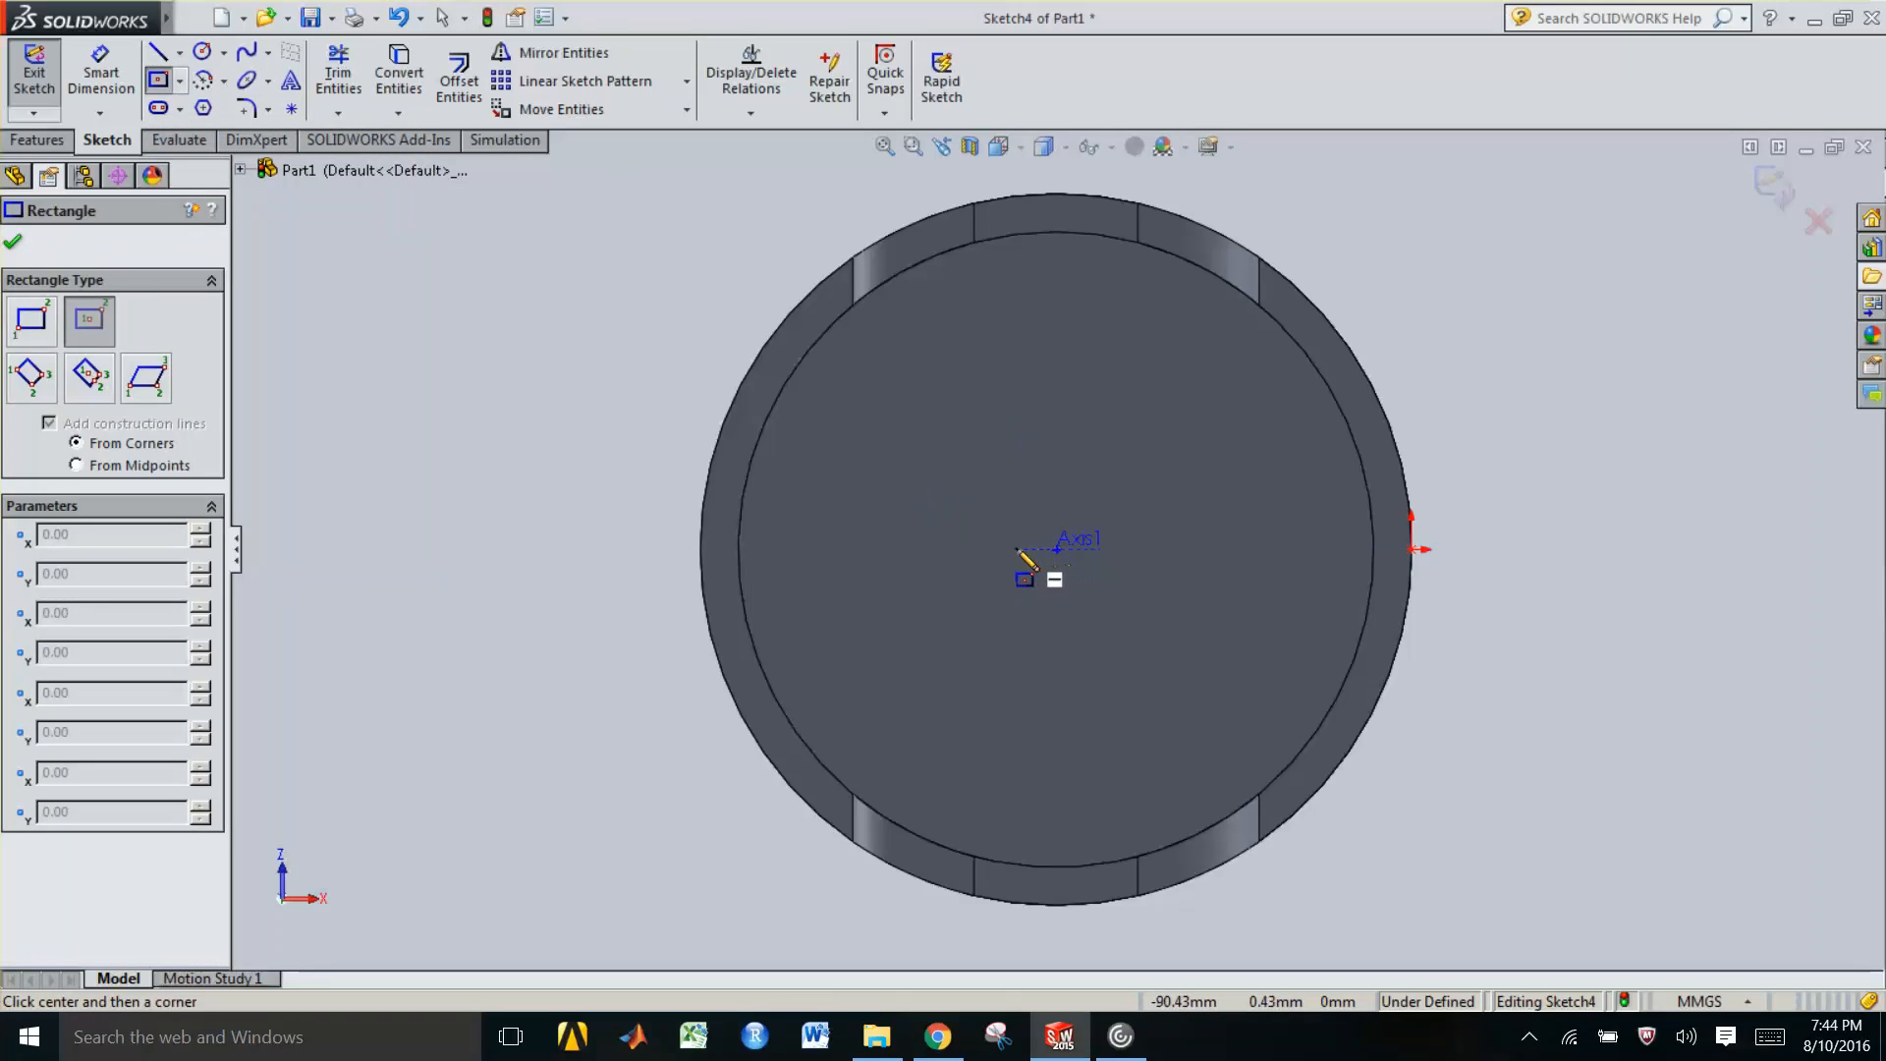
{"action": "left_click", "coordinate": [958, 550]}
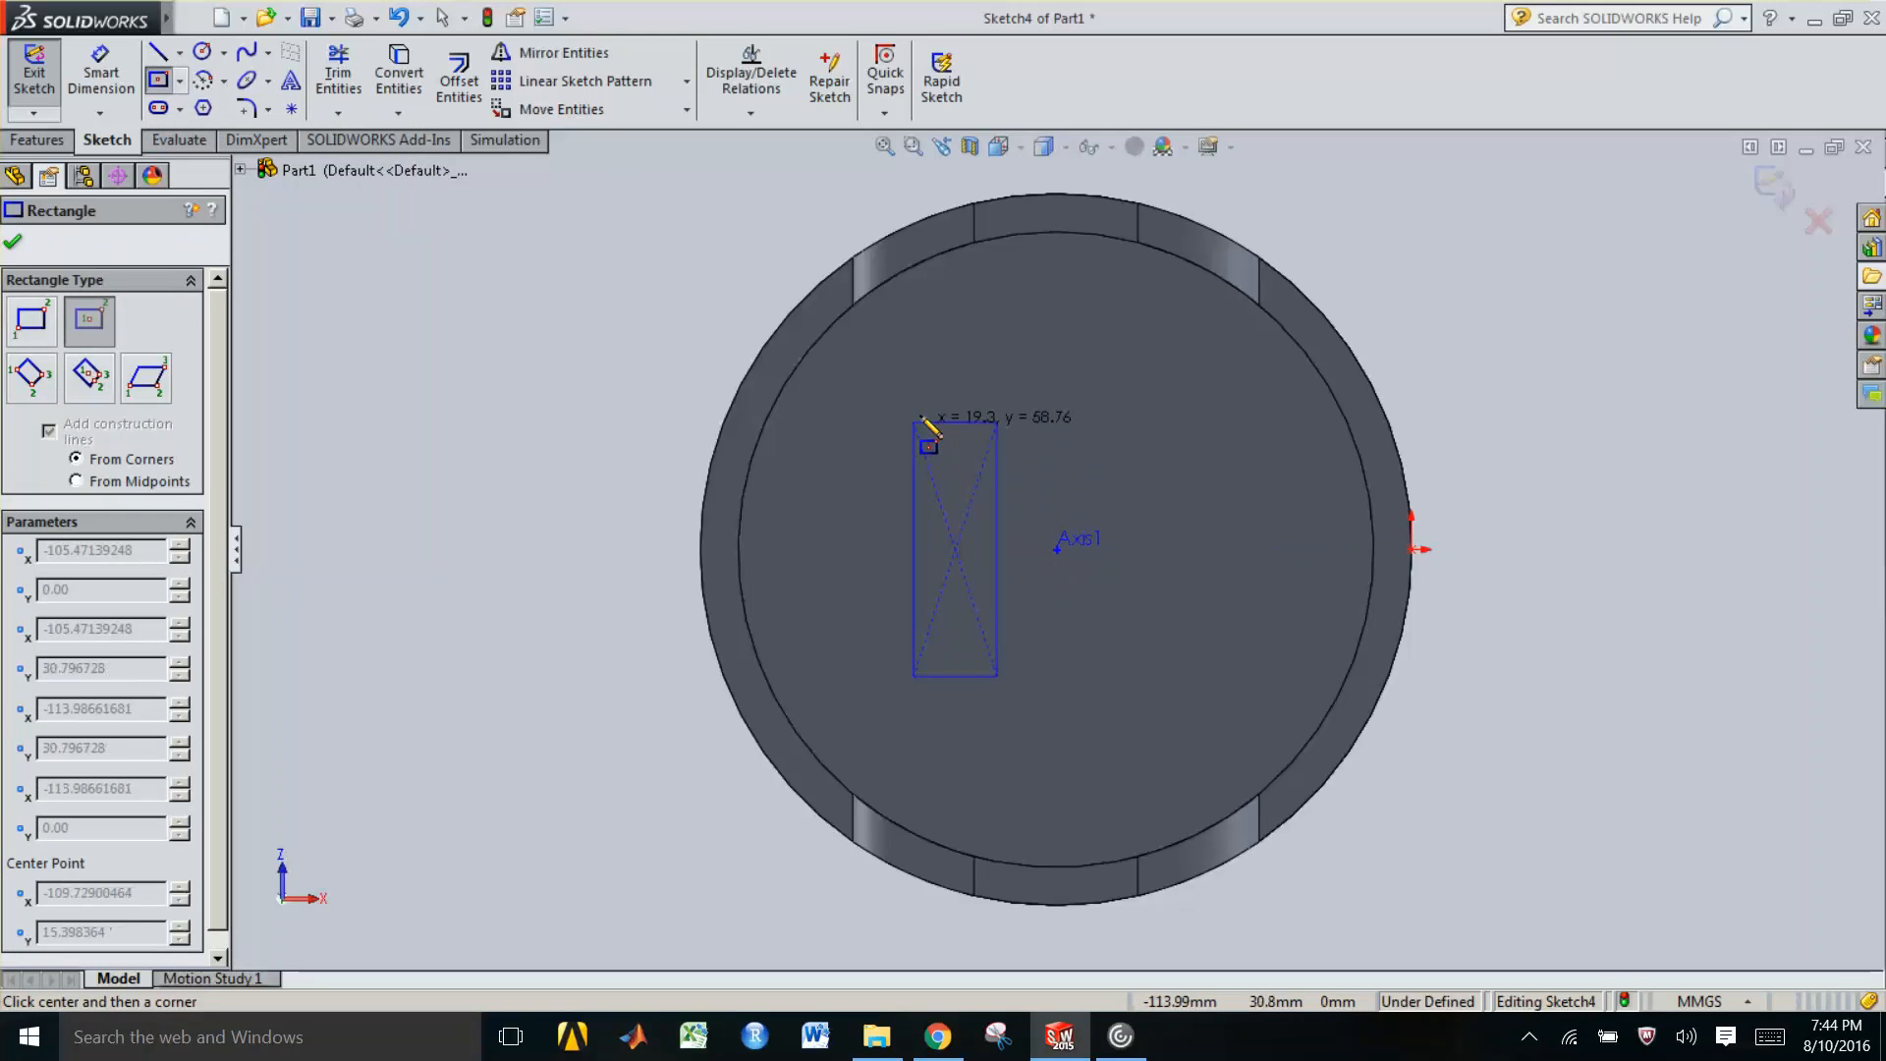
{"action": "left_click", "coordinate": [916, 413]}
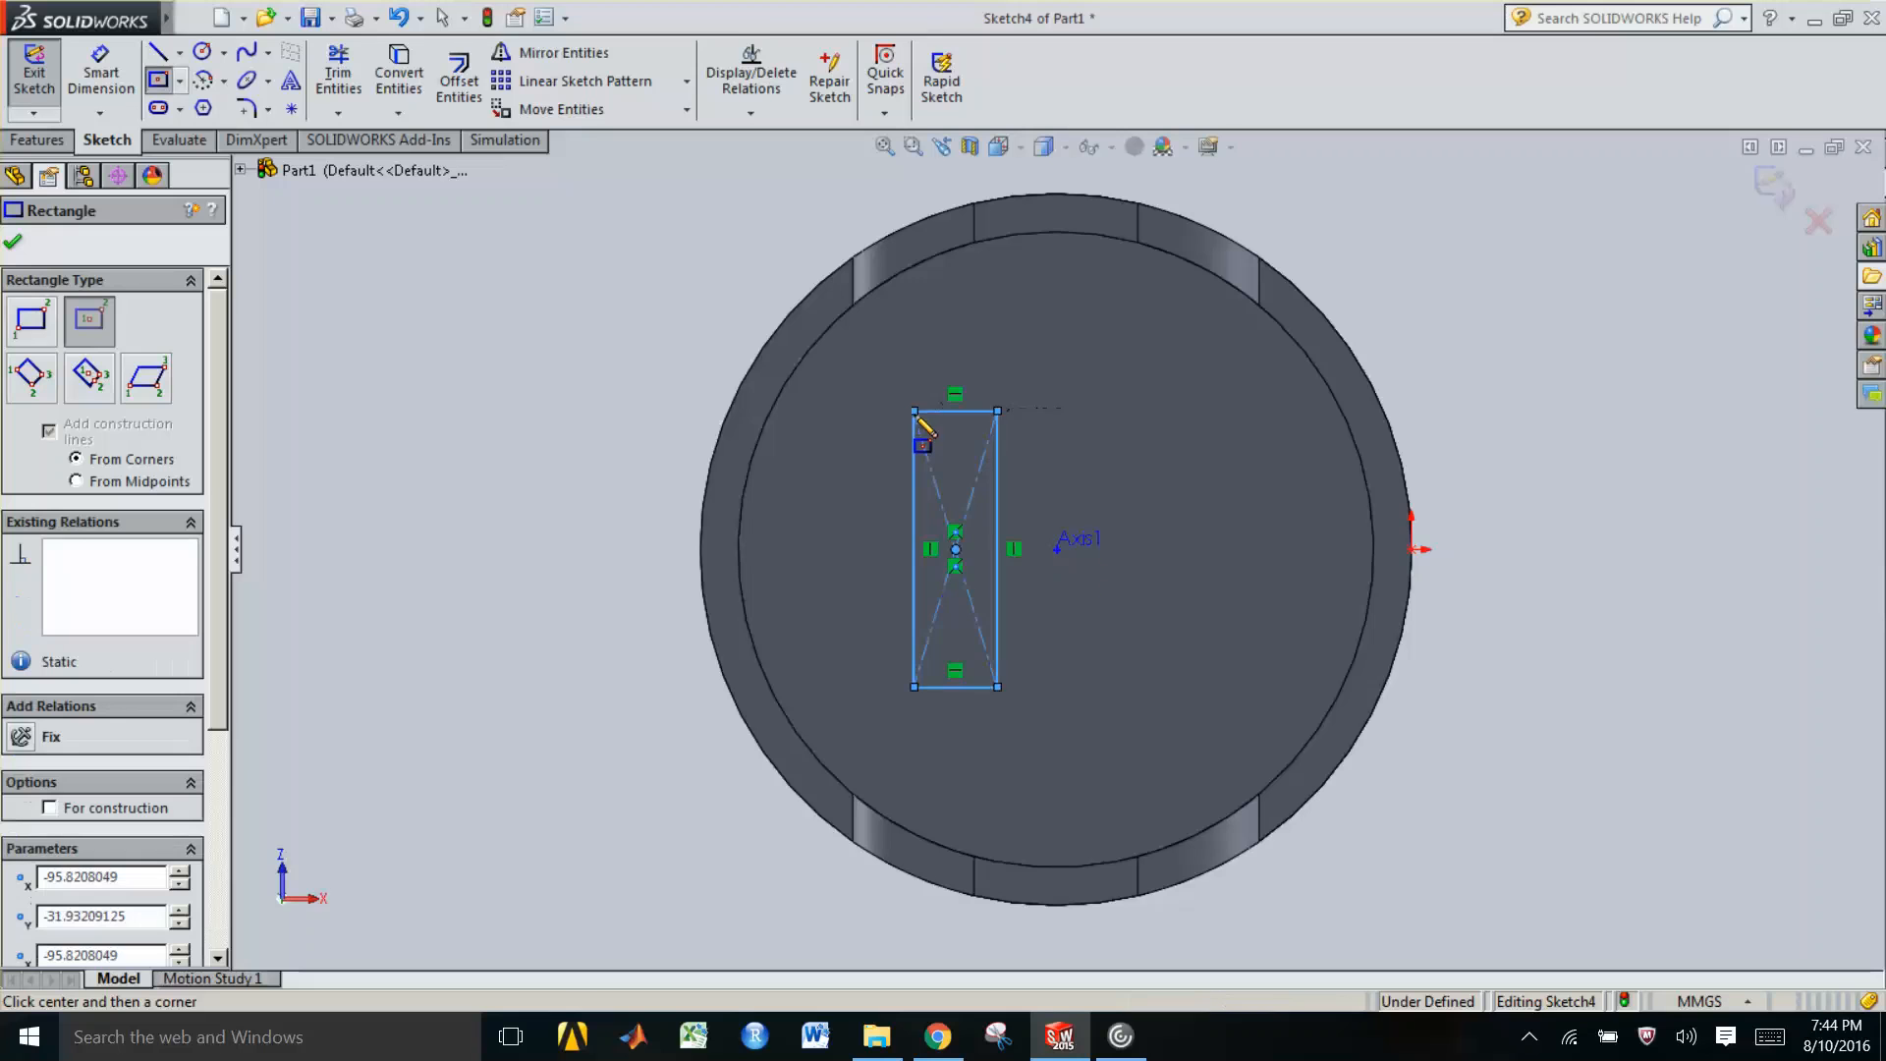
{"action": "key", "text": "Escape"}
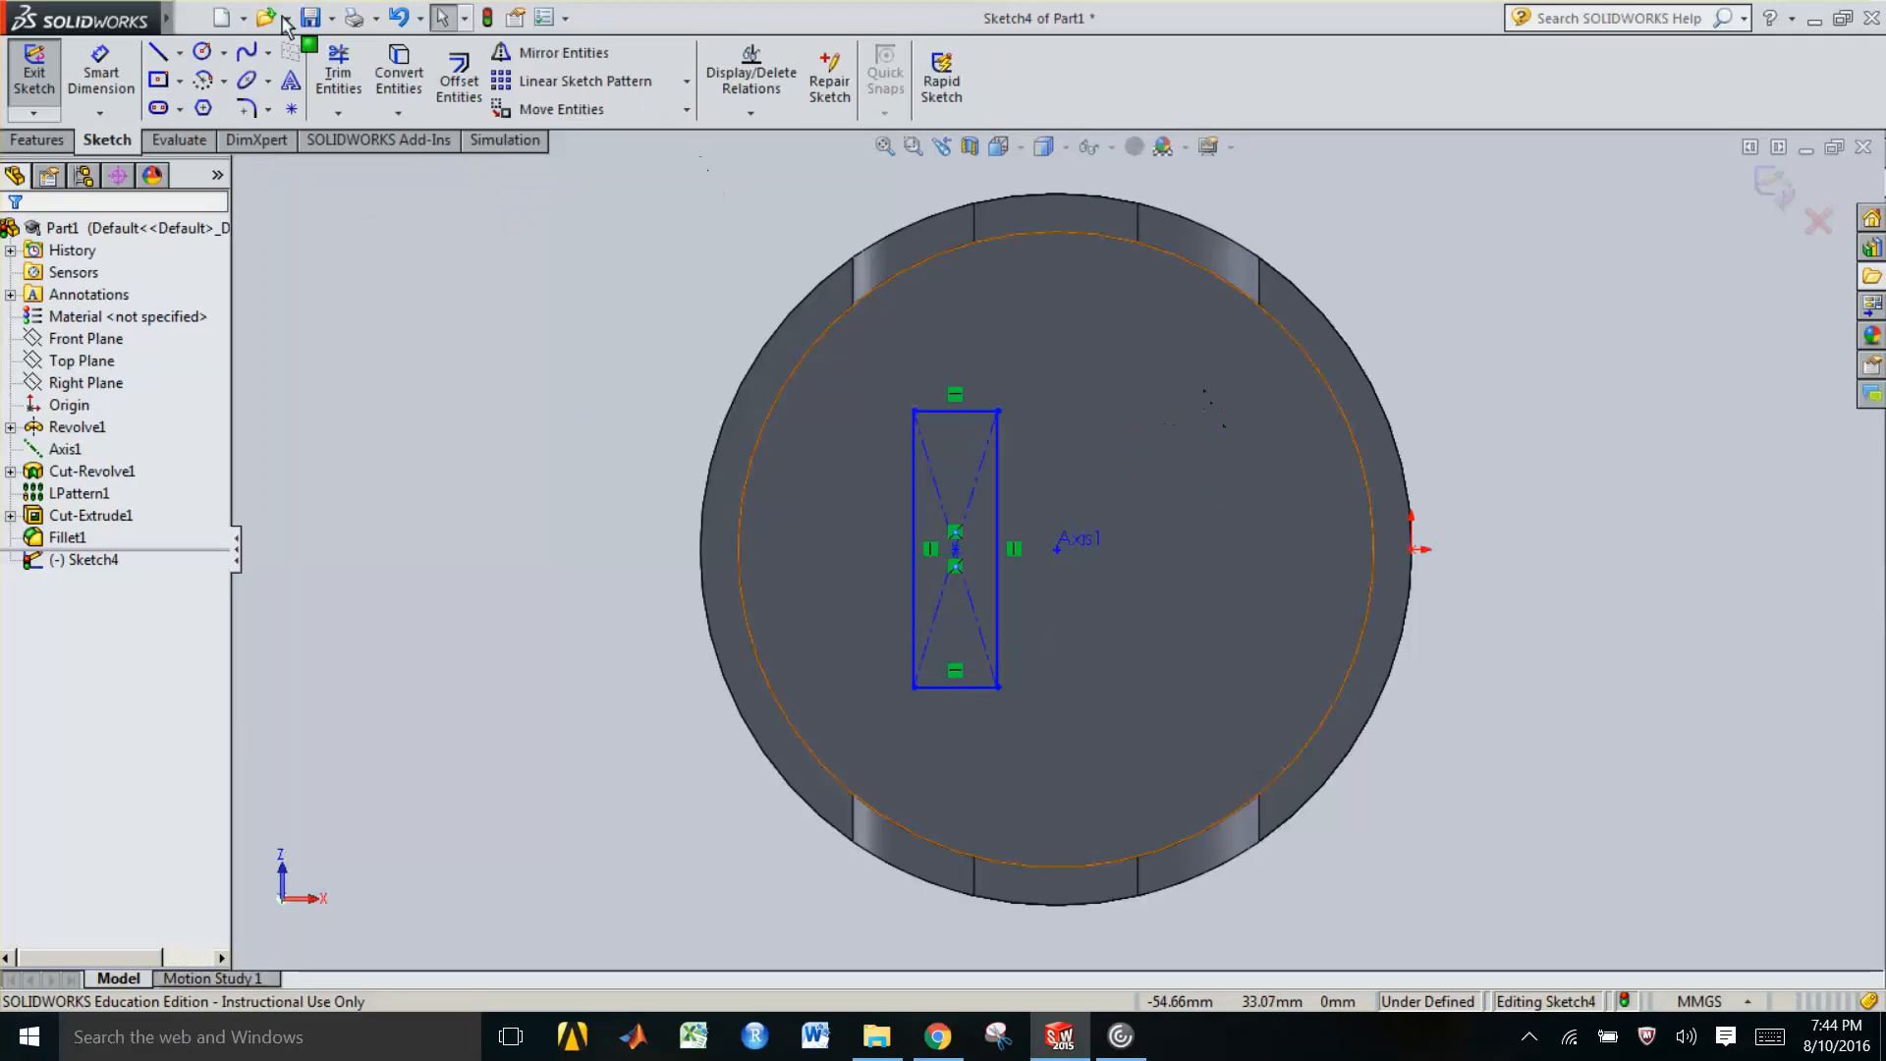
{"action": "left_click", "coordinate": [224, 53]}
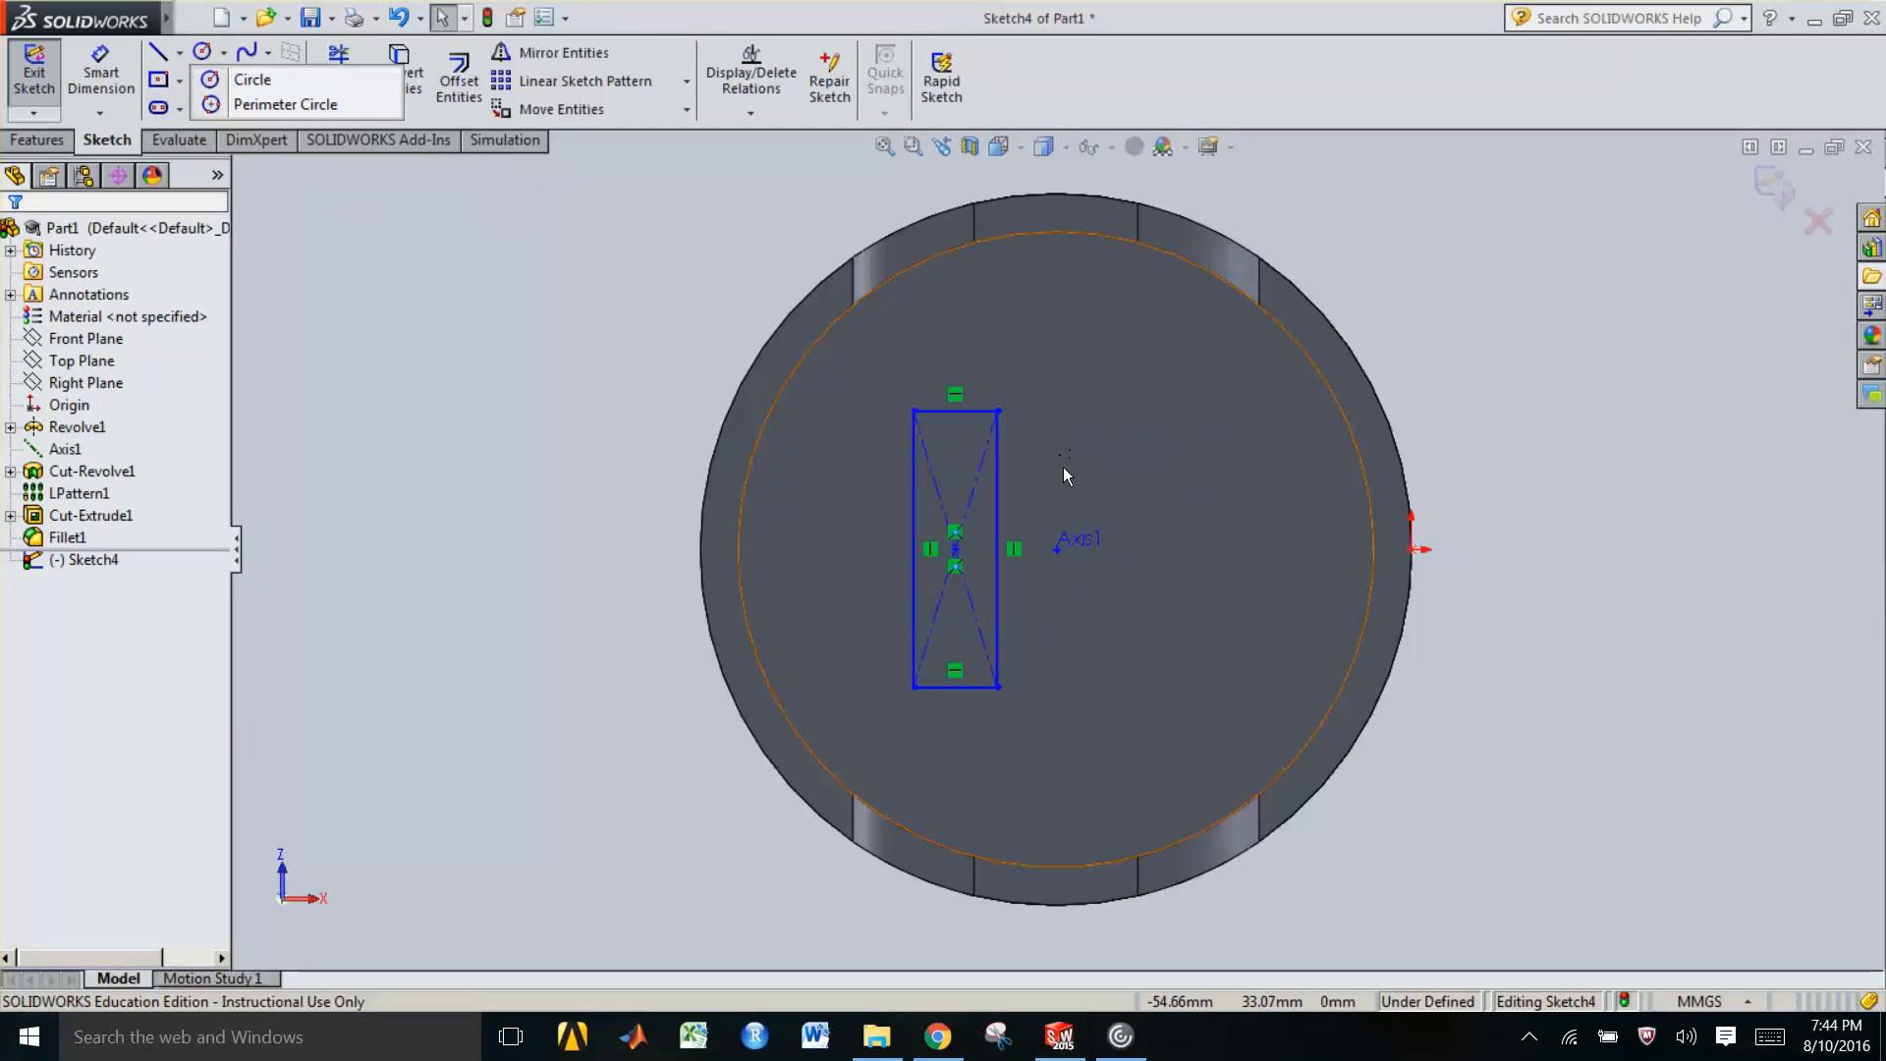
{"action": "left_click", "coordinate": [157, 54]}
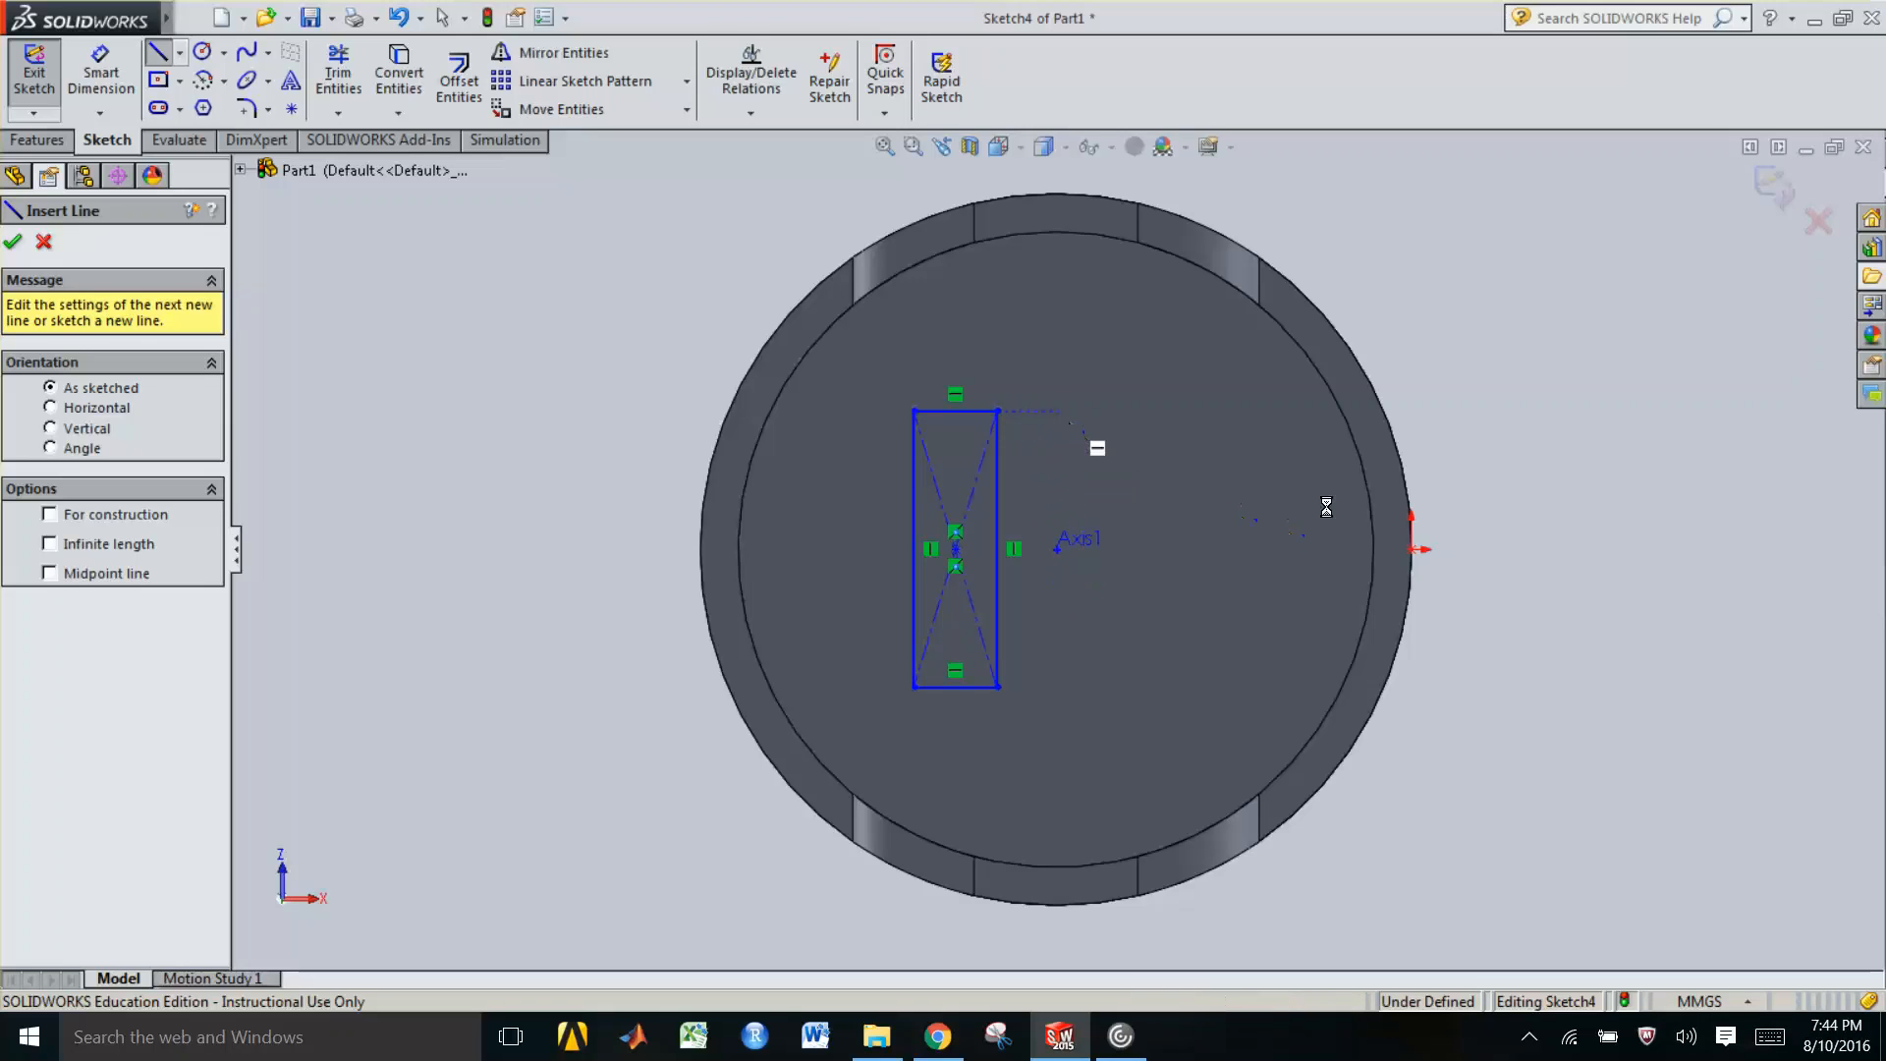
{"action": "key", "text": "Escape"}
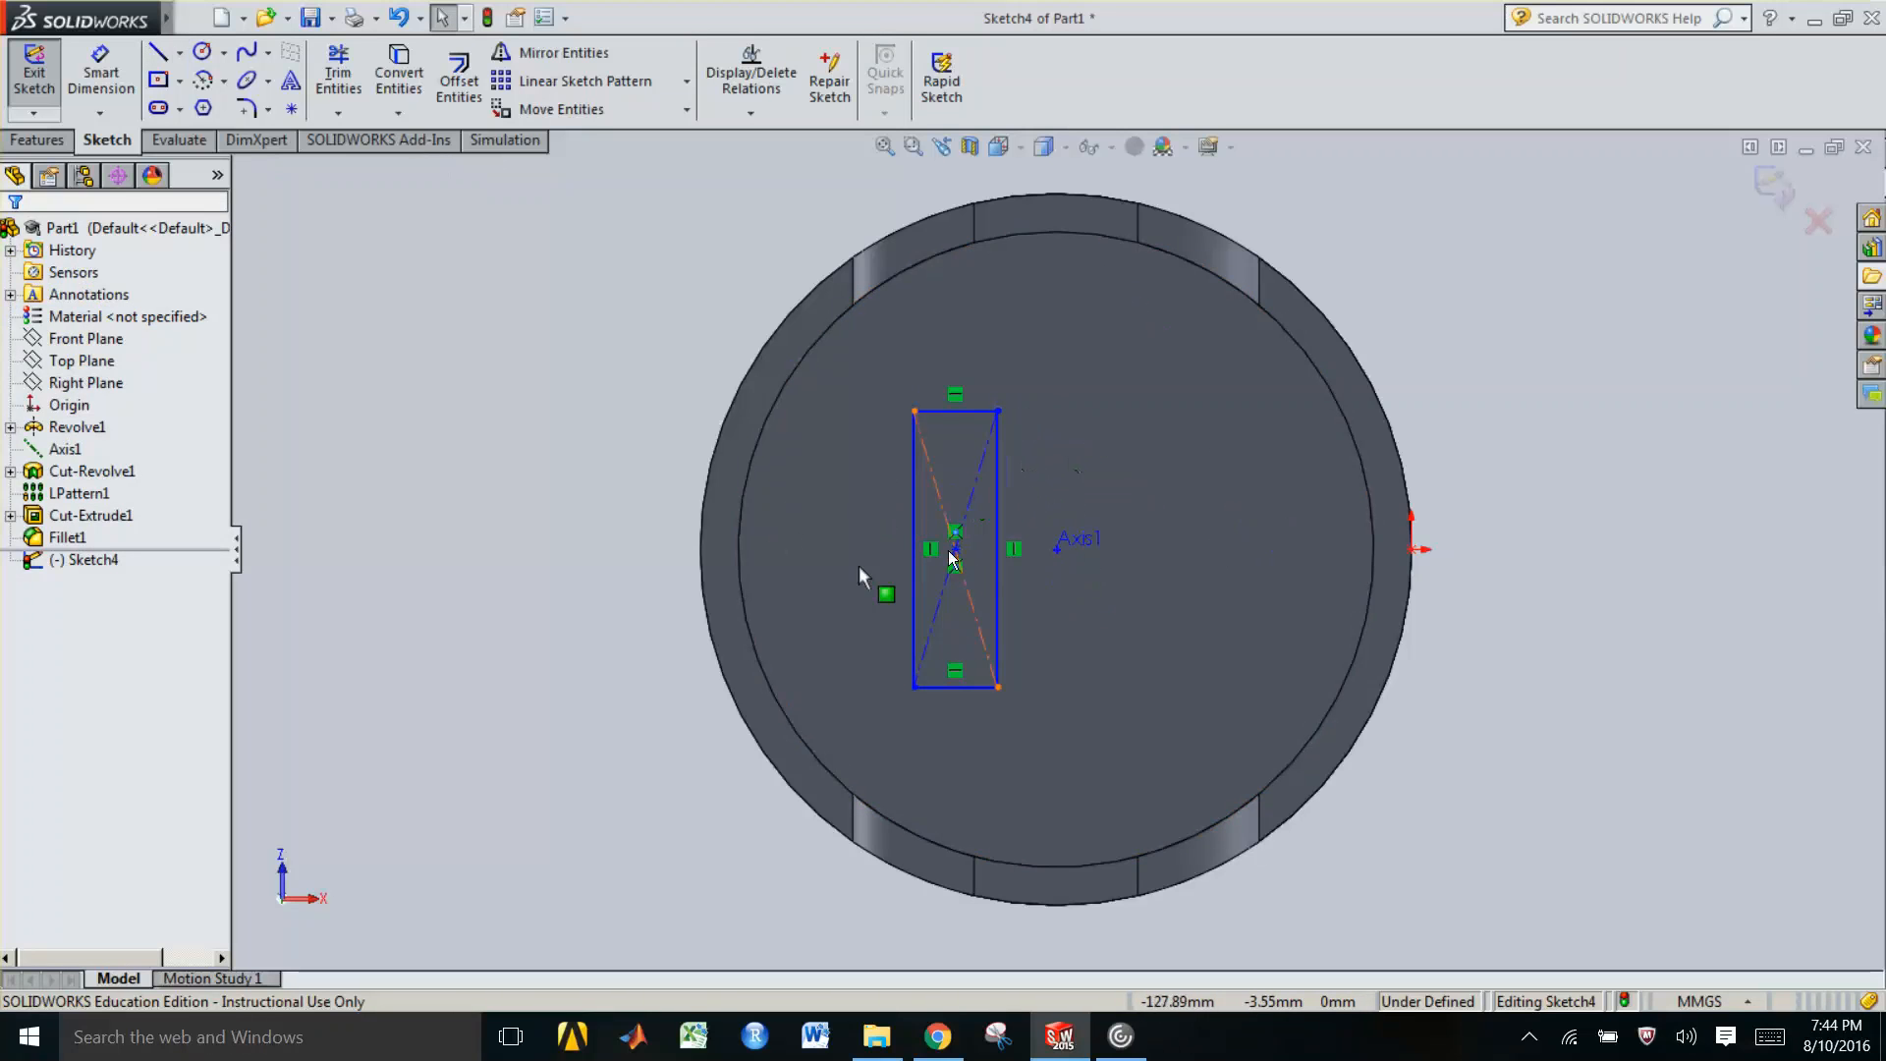
{"action": "left_click", "coordinate": [57, 145]}
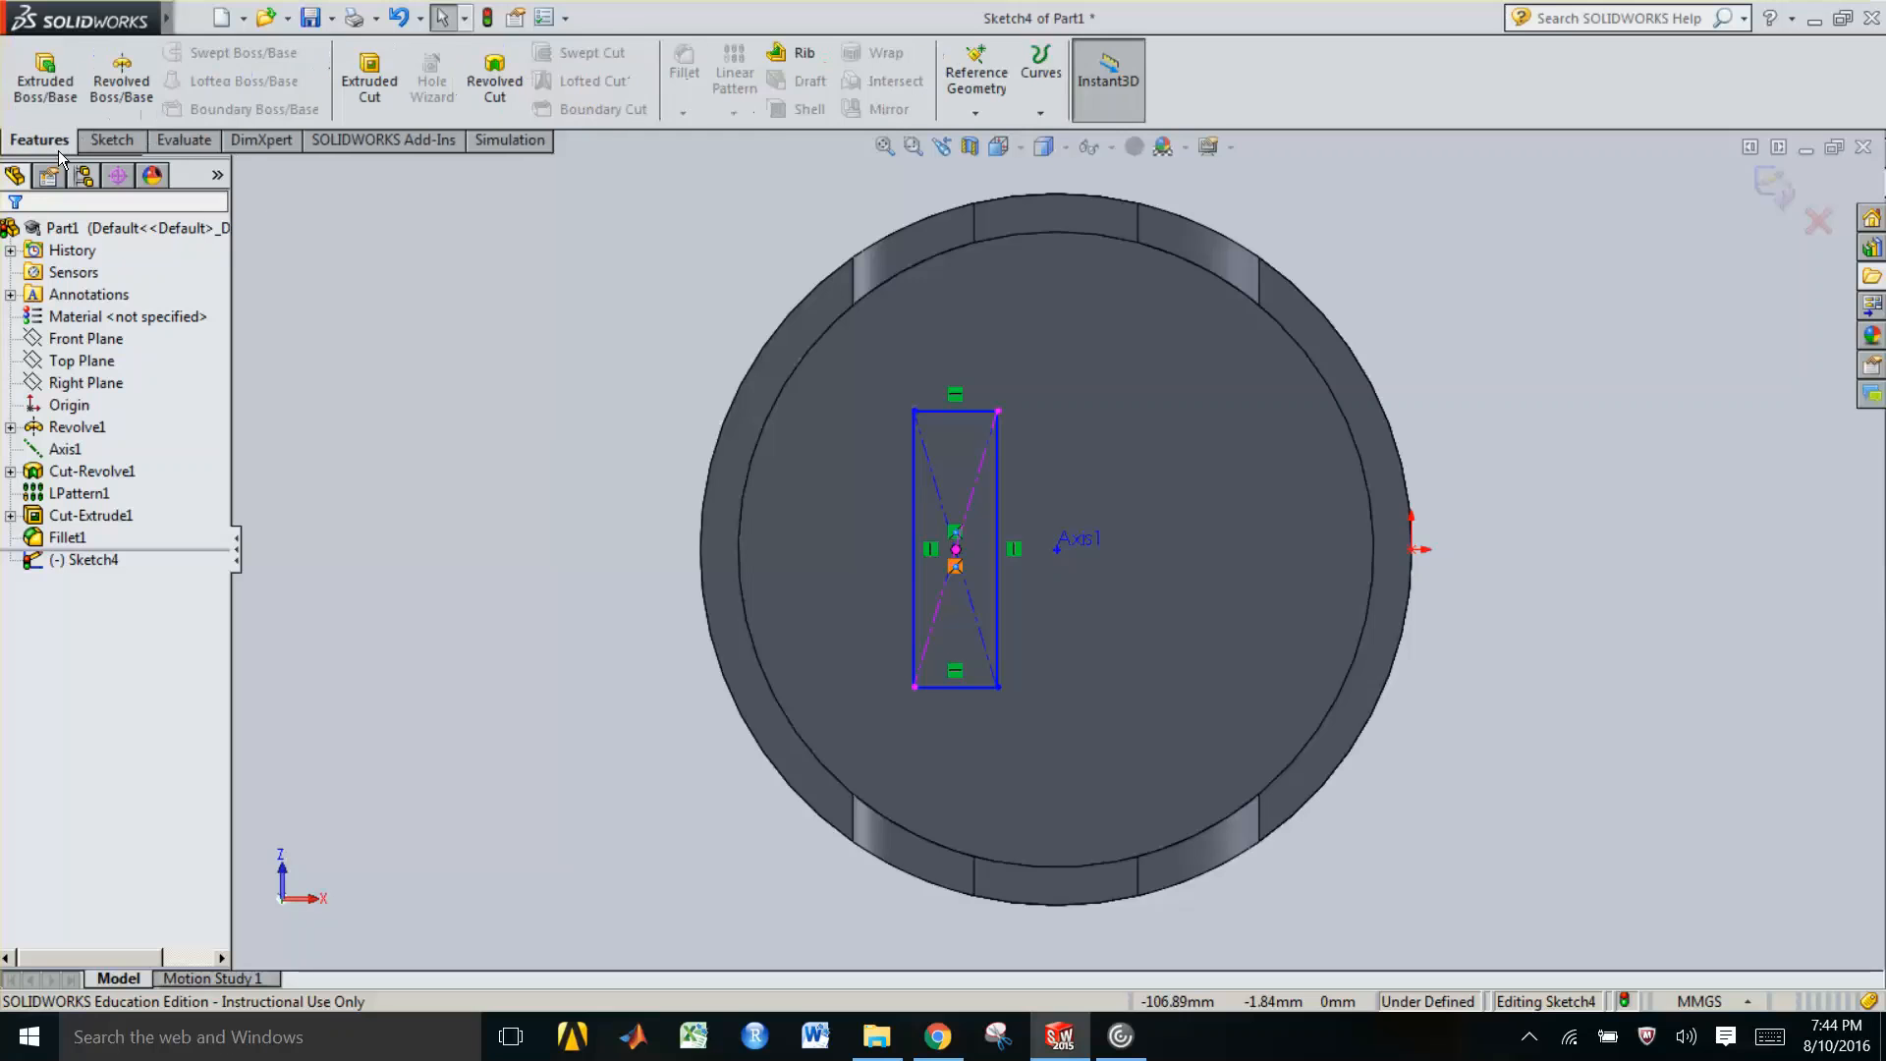
{"action": "left_click", "coordinate": [39, 90]}
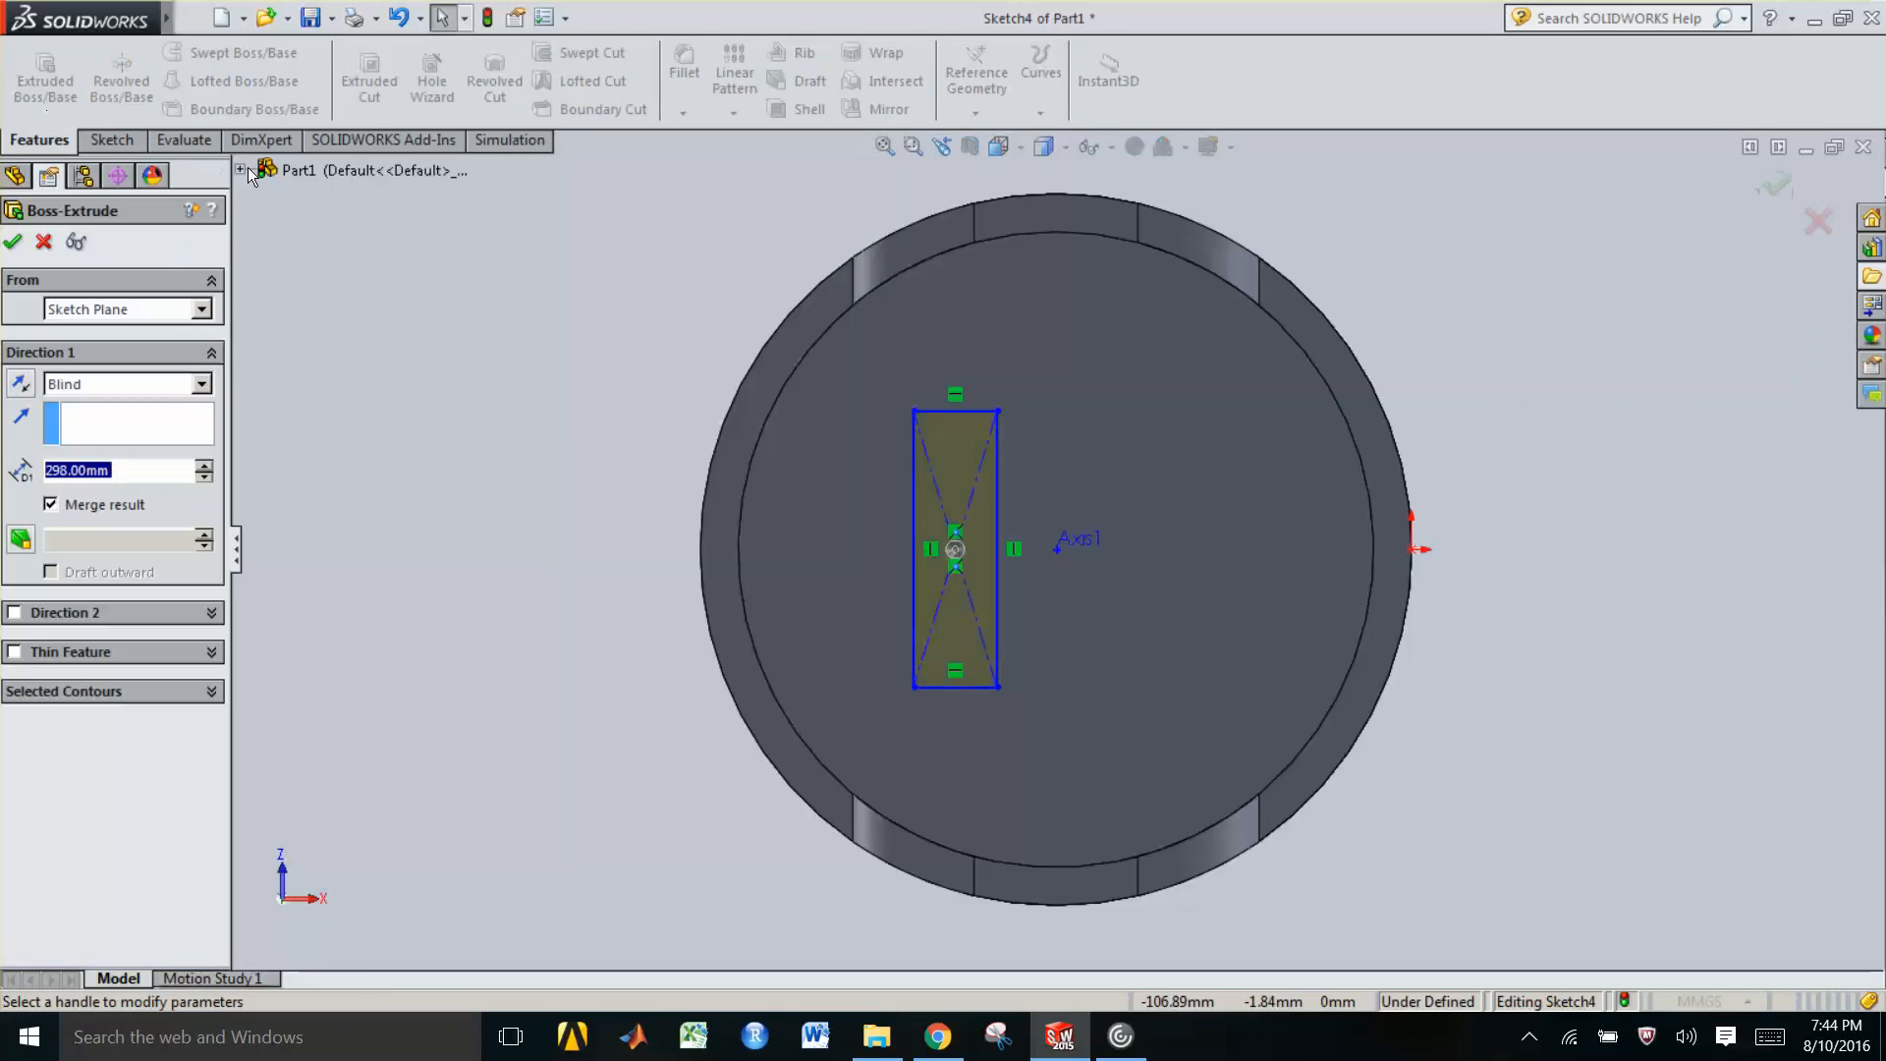
{"action": "key", "text": "Escape"}
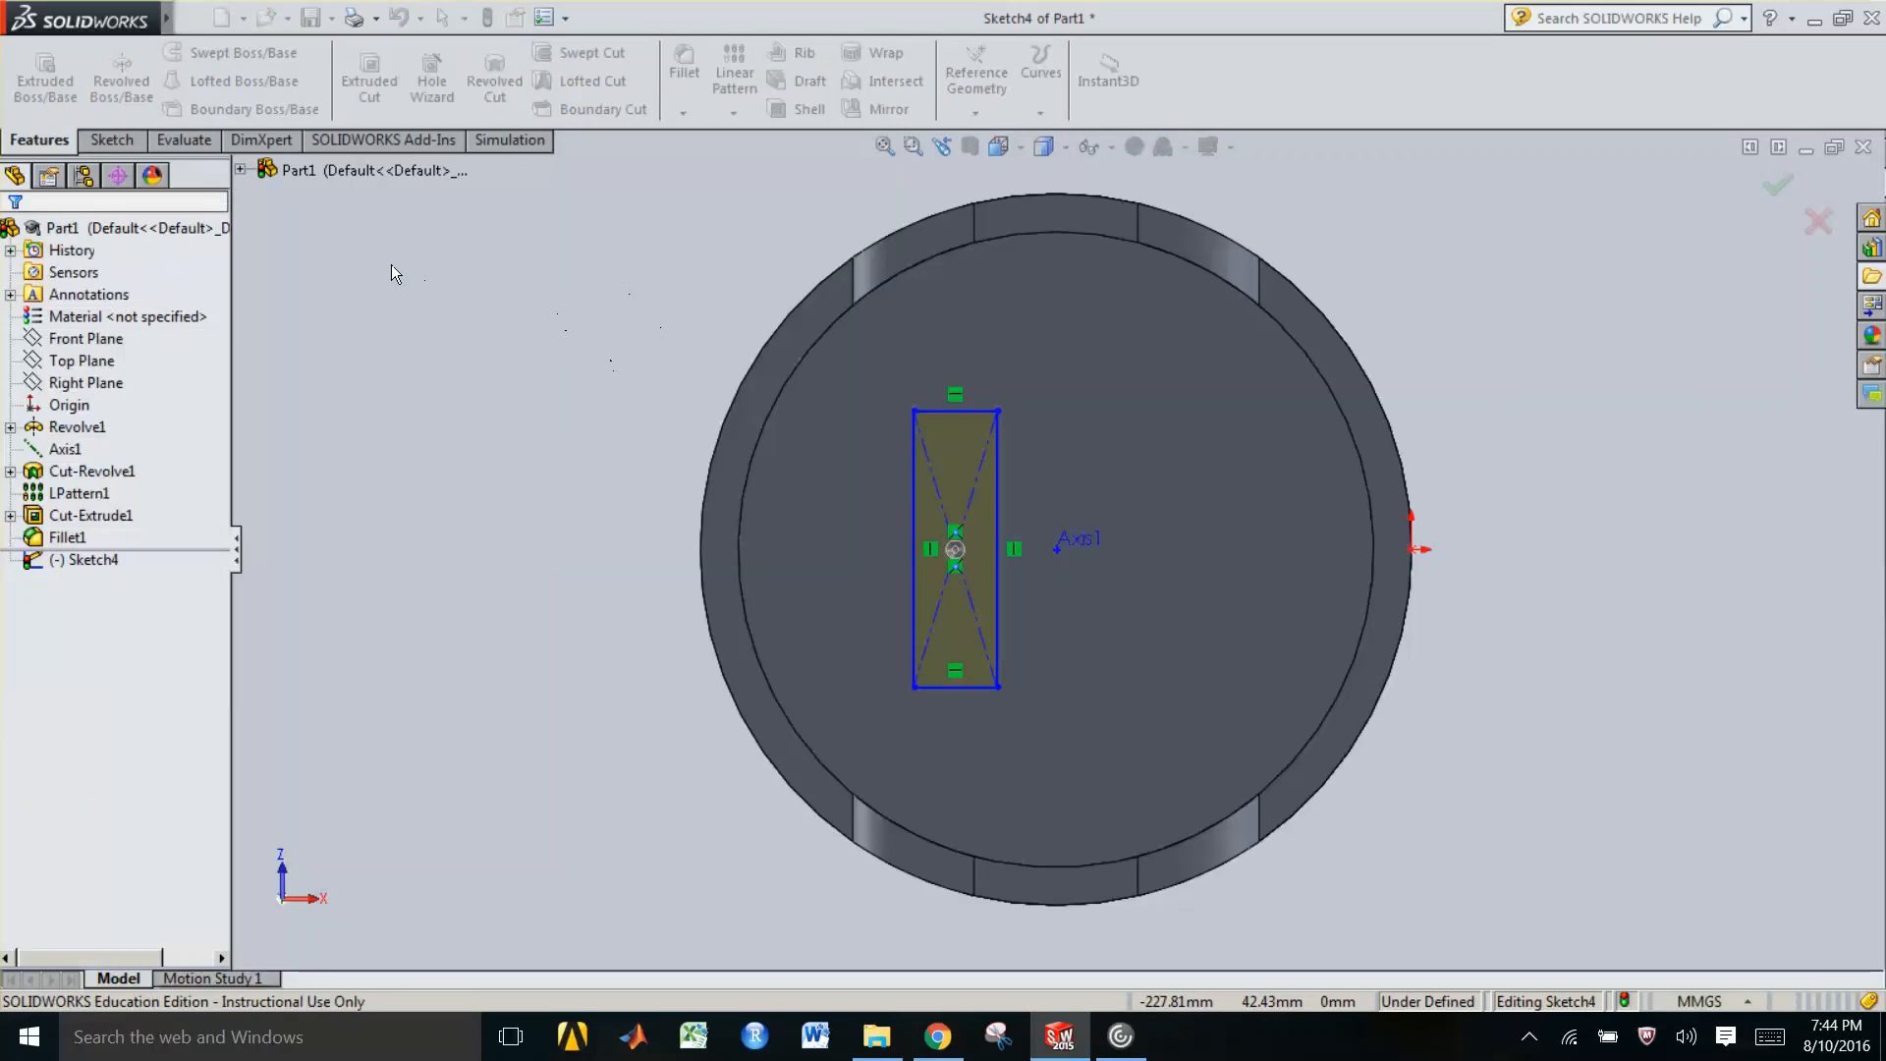
Dimension the center rectangle's vertical height and top width with Smart Dimension
{"action": "left_click", "coordinate": [122, 146]}
{"action": "left_click", "coordinate": [102, 69]}
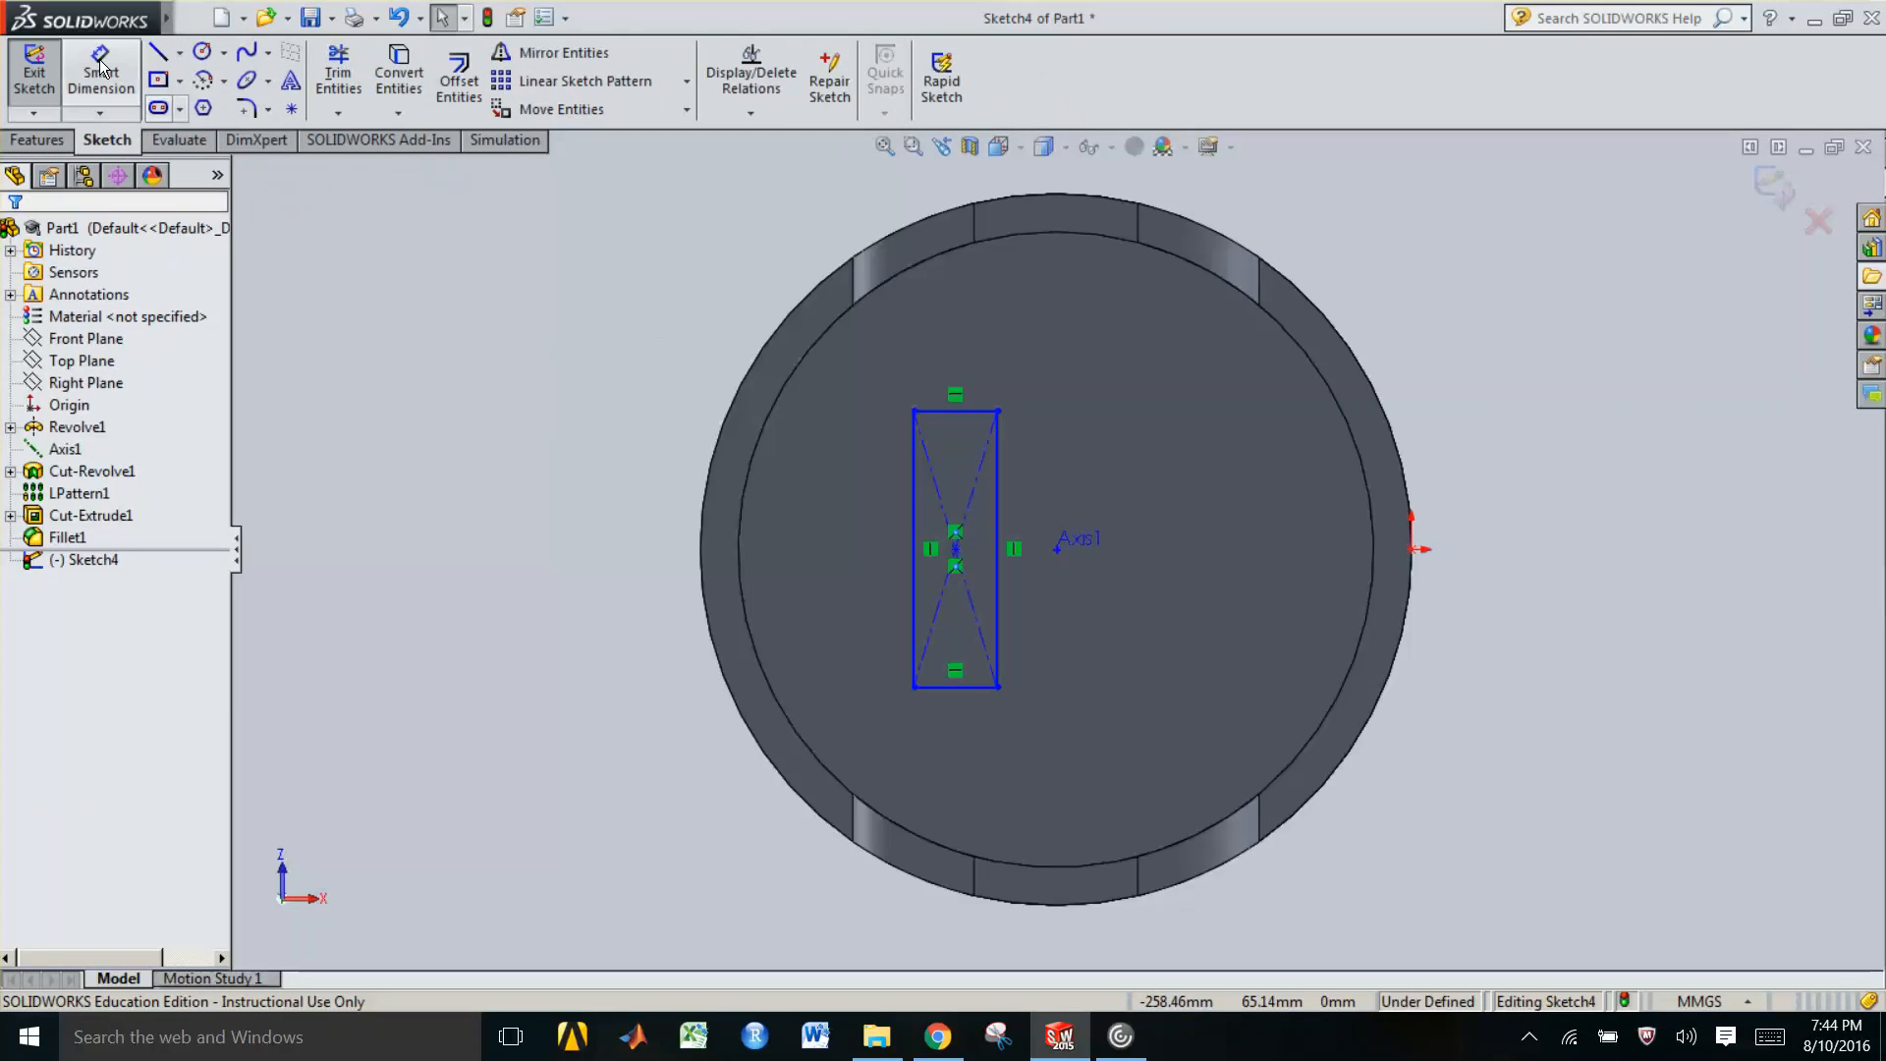
{"action": "left_click", "coordinate": [915, 516]}
{"action": "left_click", "coordinate": [590, 548]}
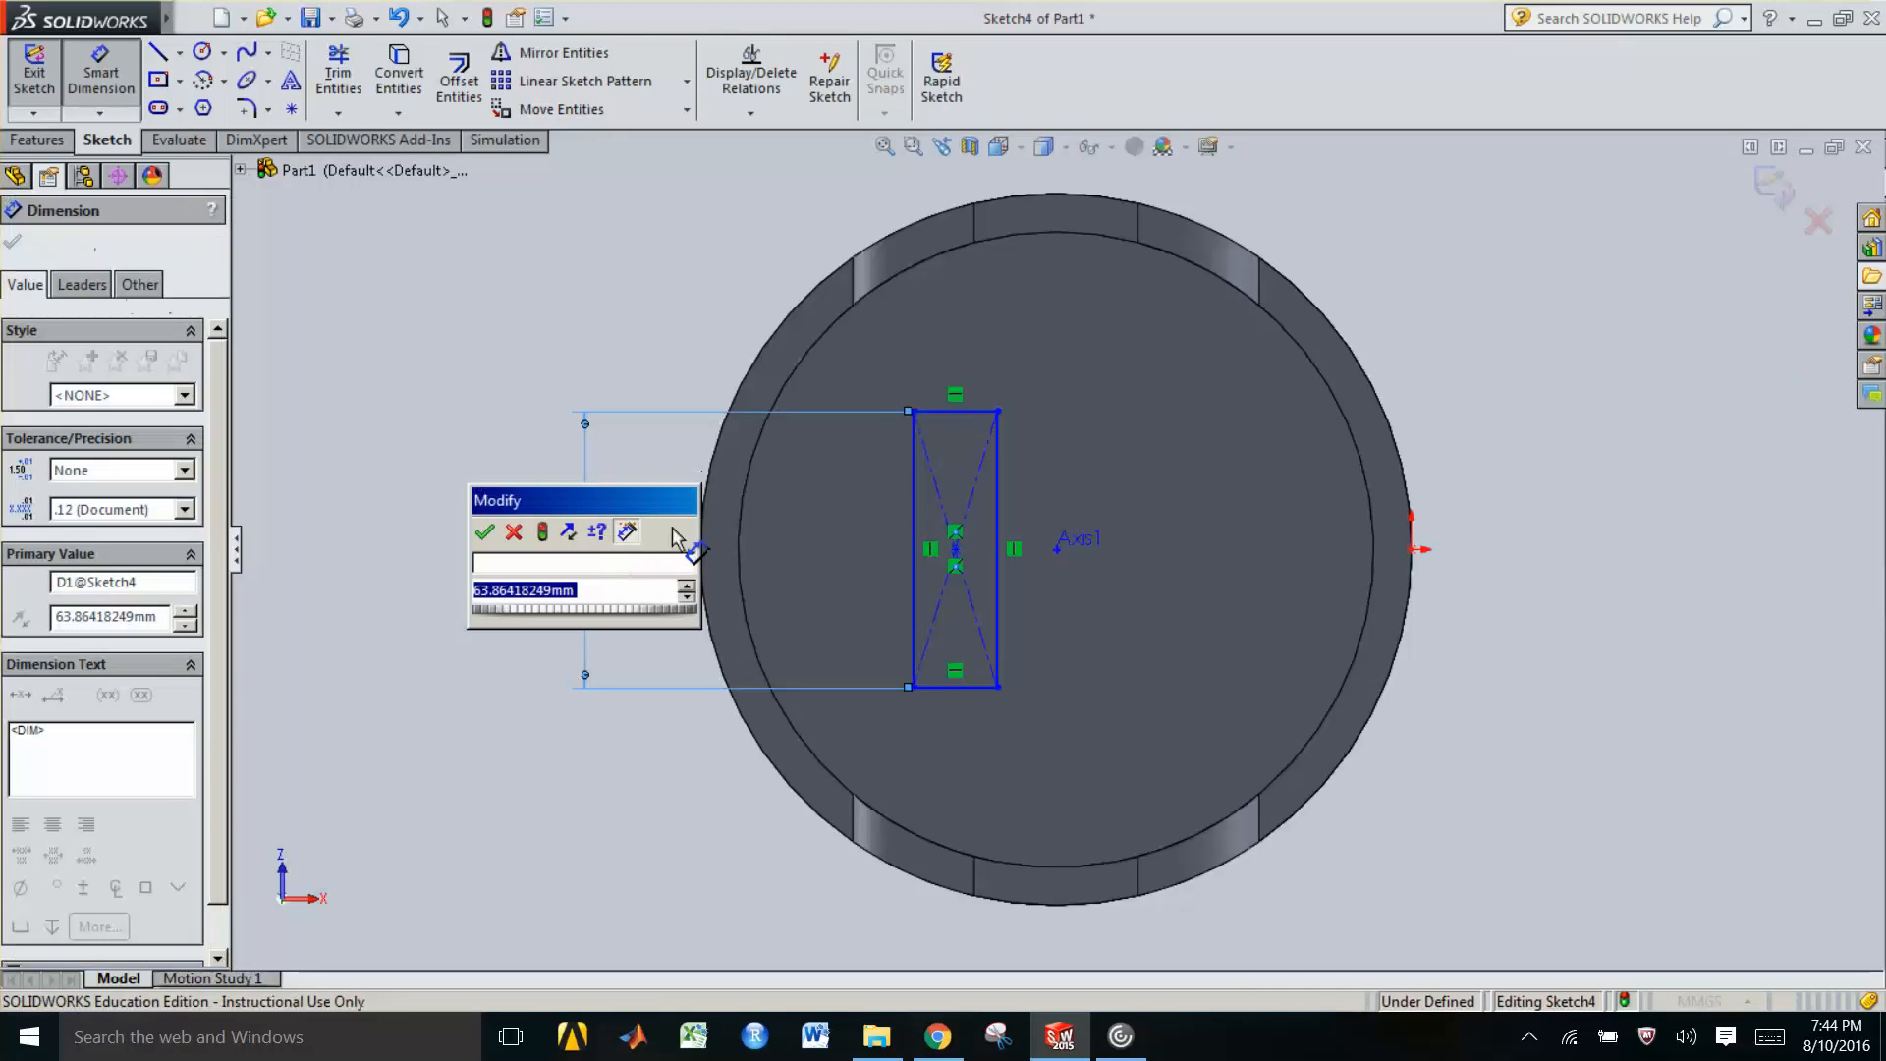
{"action": "key", "text": "Return"}
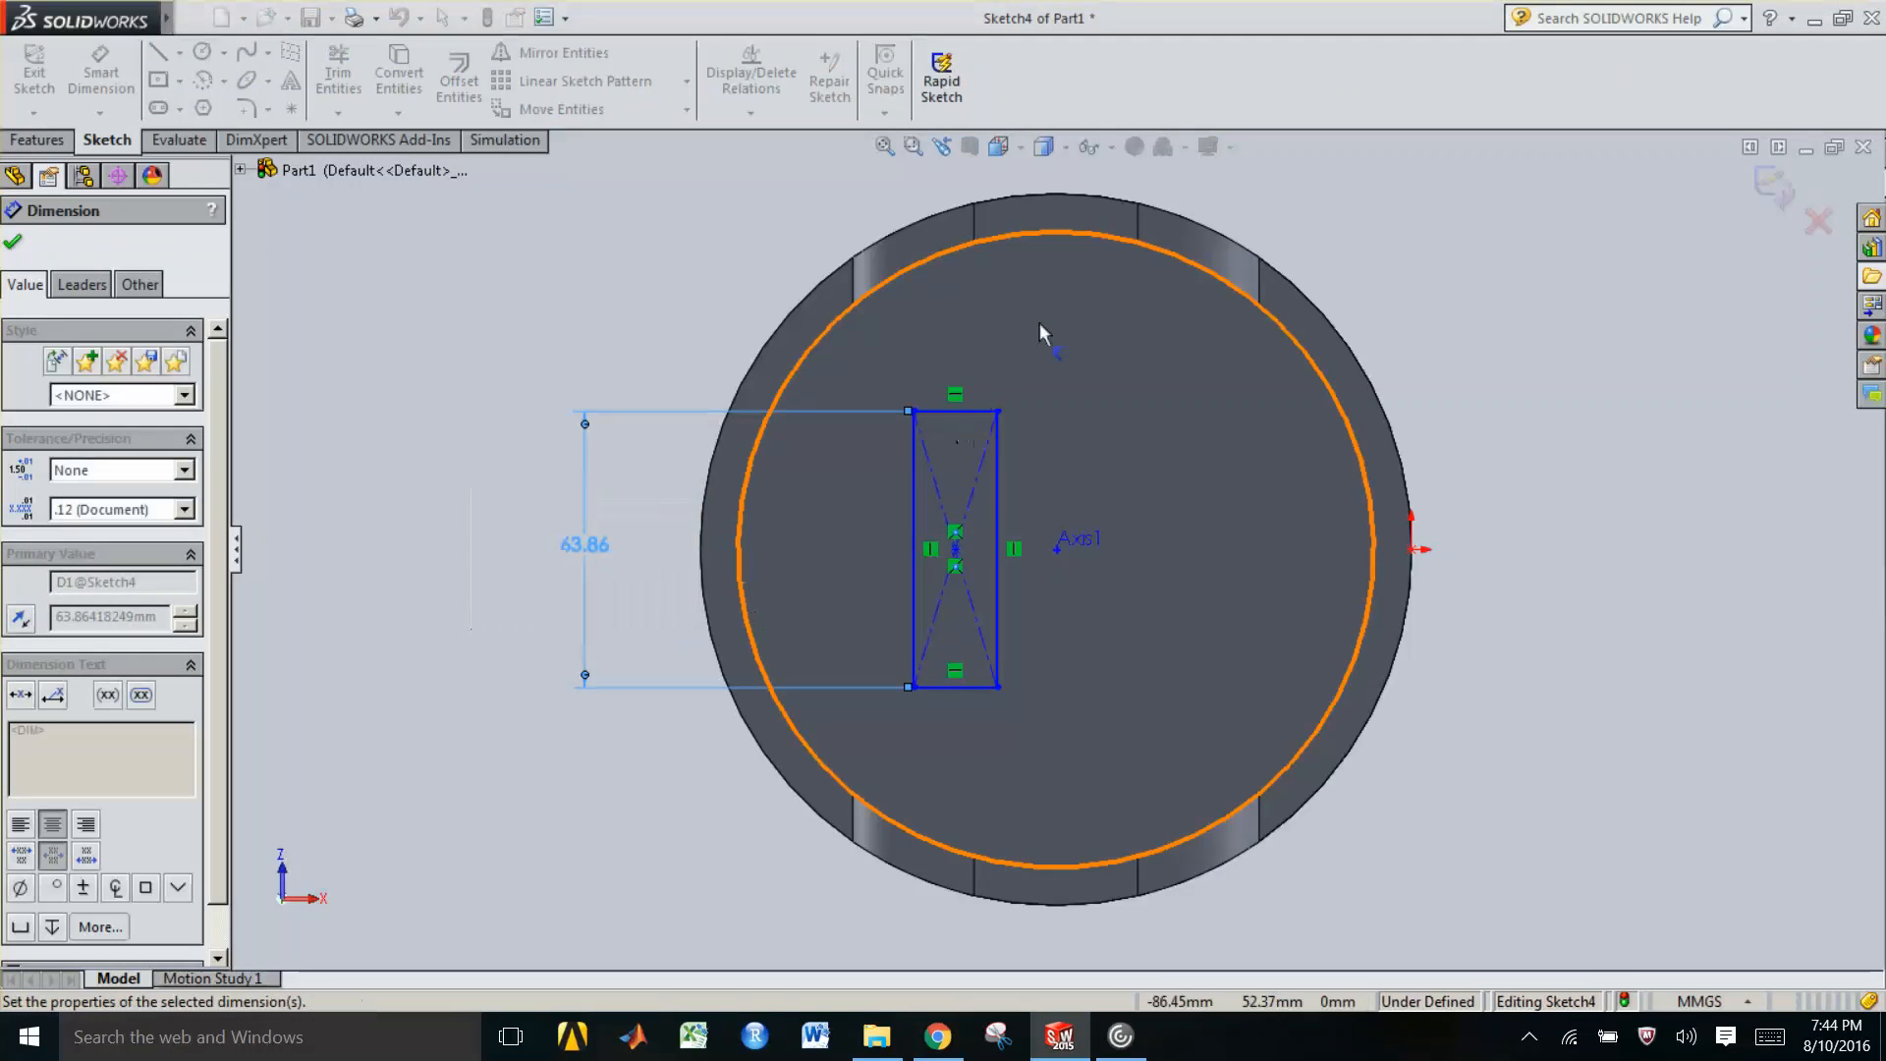
{"action": "left_click", "coordinate": [960, 410]}
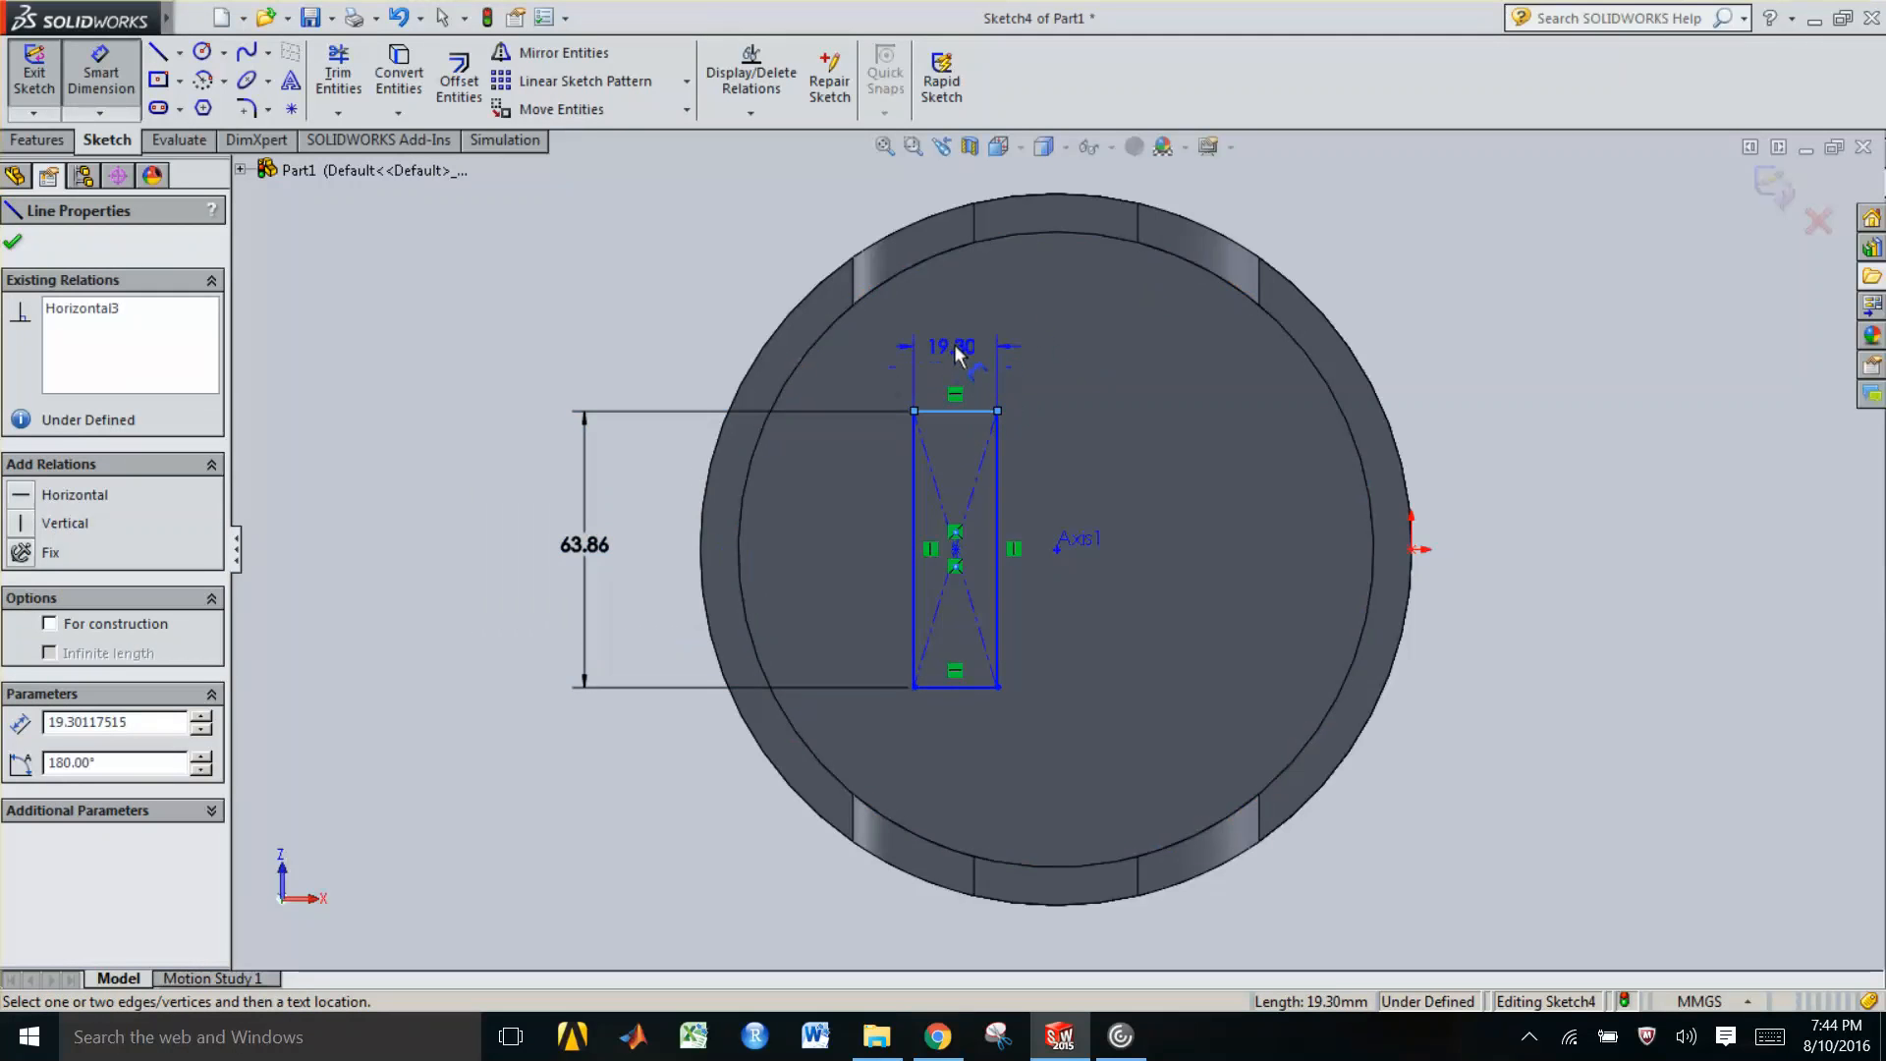
{"action": "left_click", "coordinate": [955, 355]}
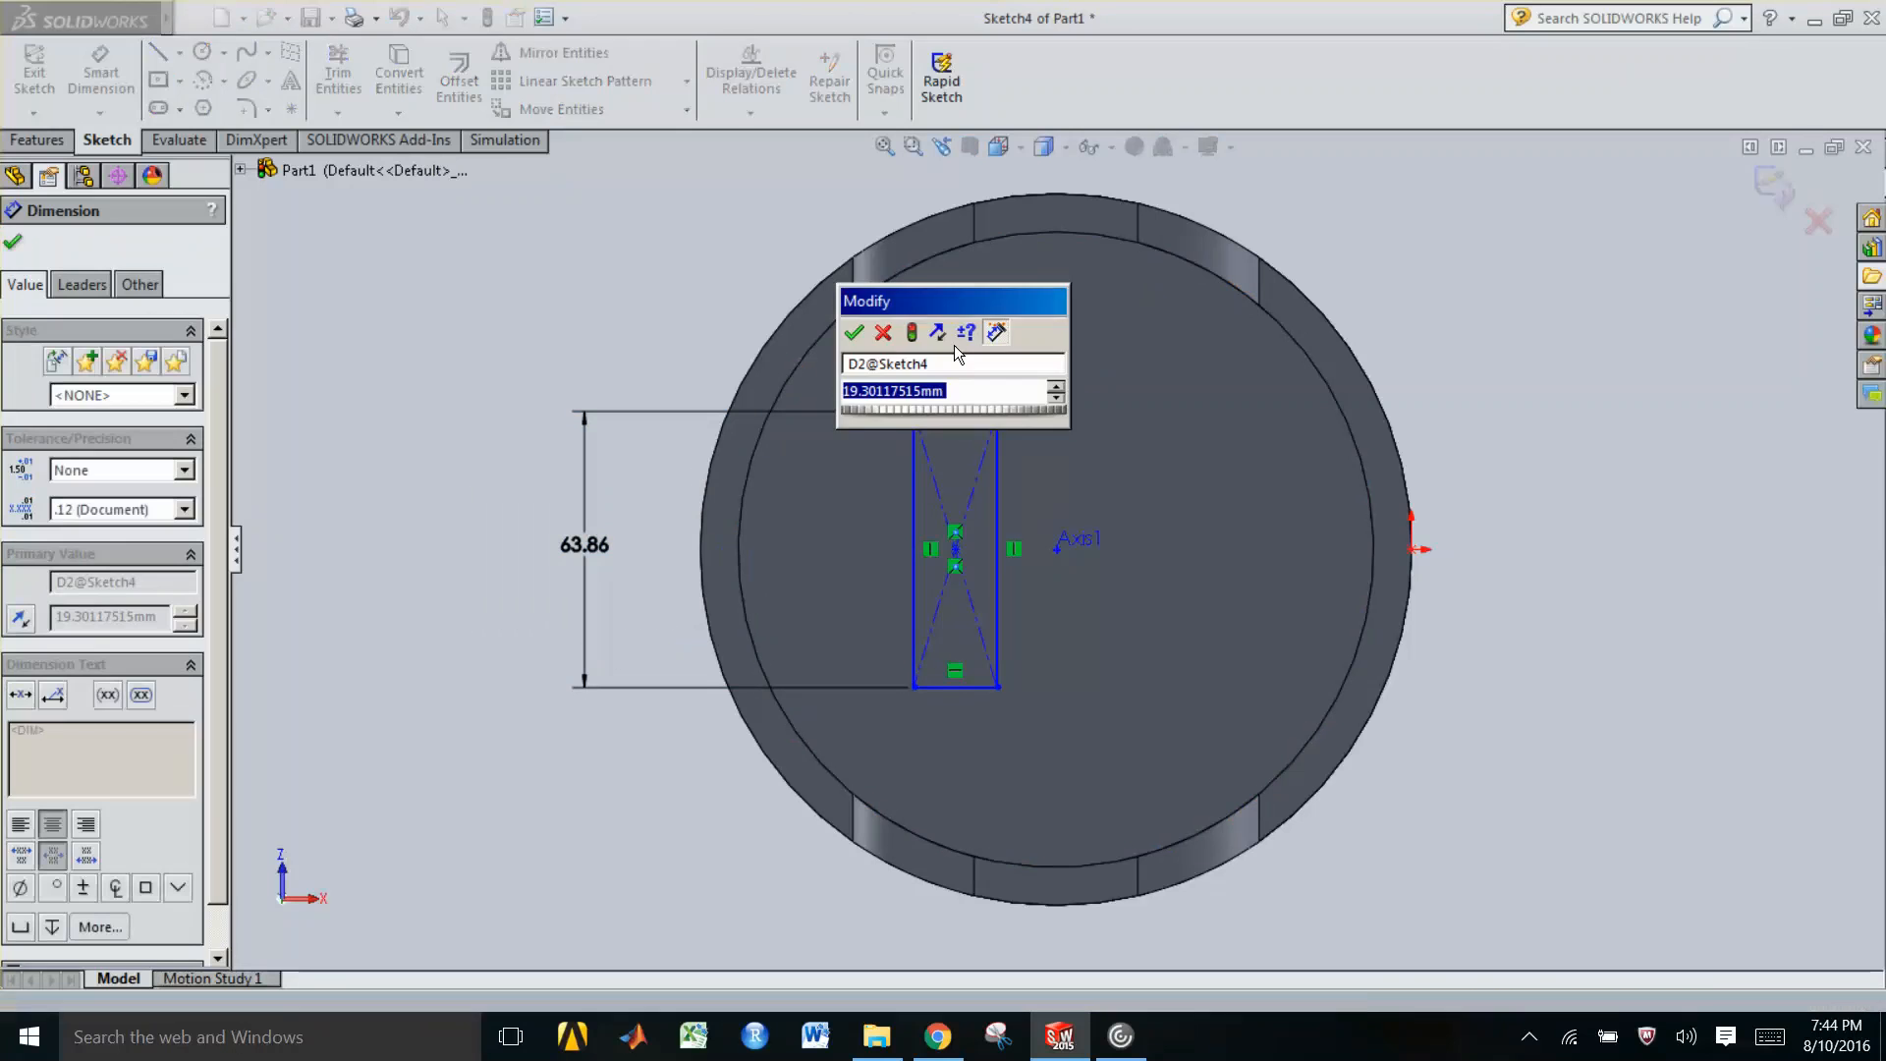
{"action": "key", "text": "Return"}
{"action": "key", "text": "Escape"}
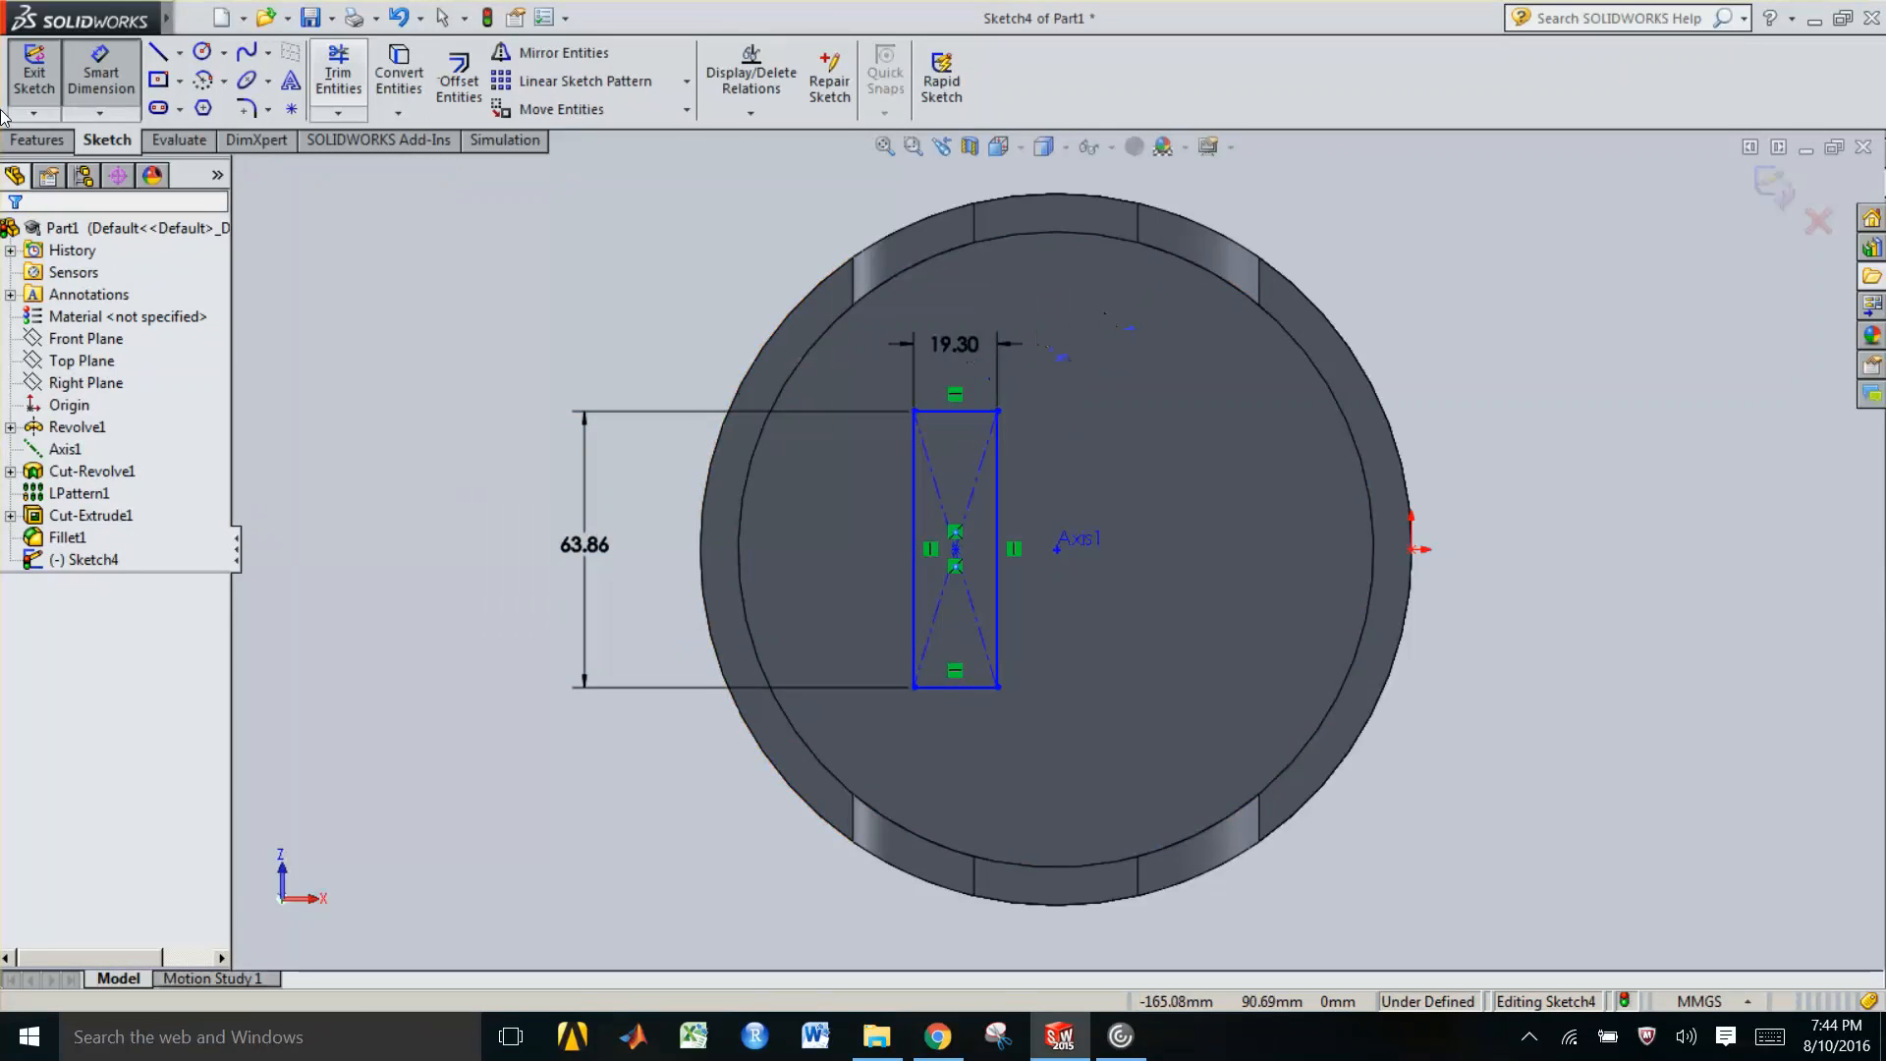
Extrude the rectangle as a boss 49 mm deep from the inner face
{"action": "left_click", "coordinate": [37, 140]}
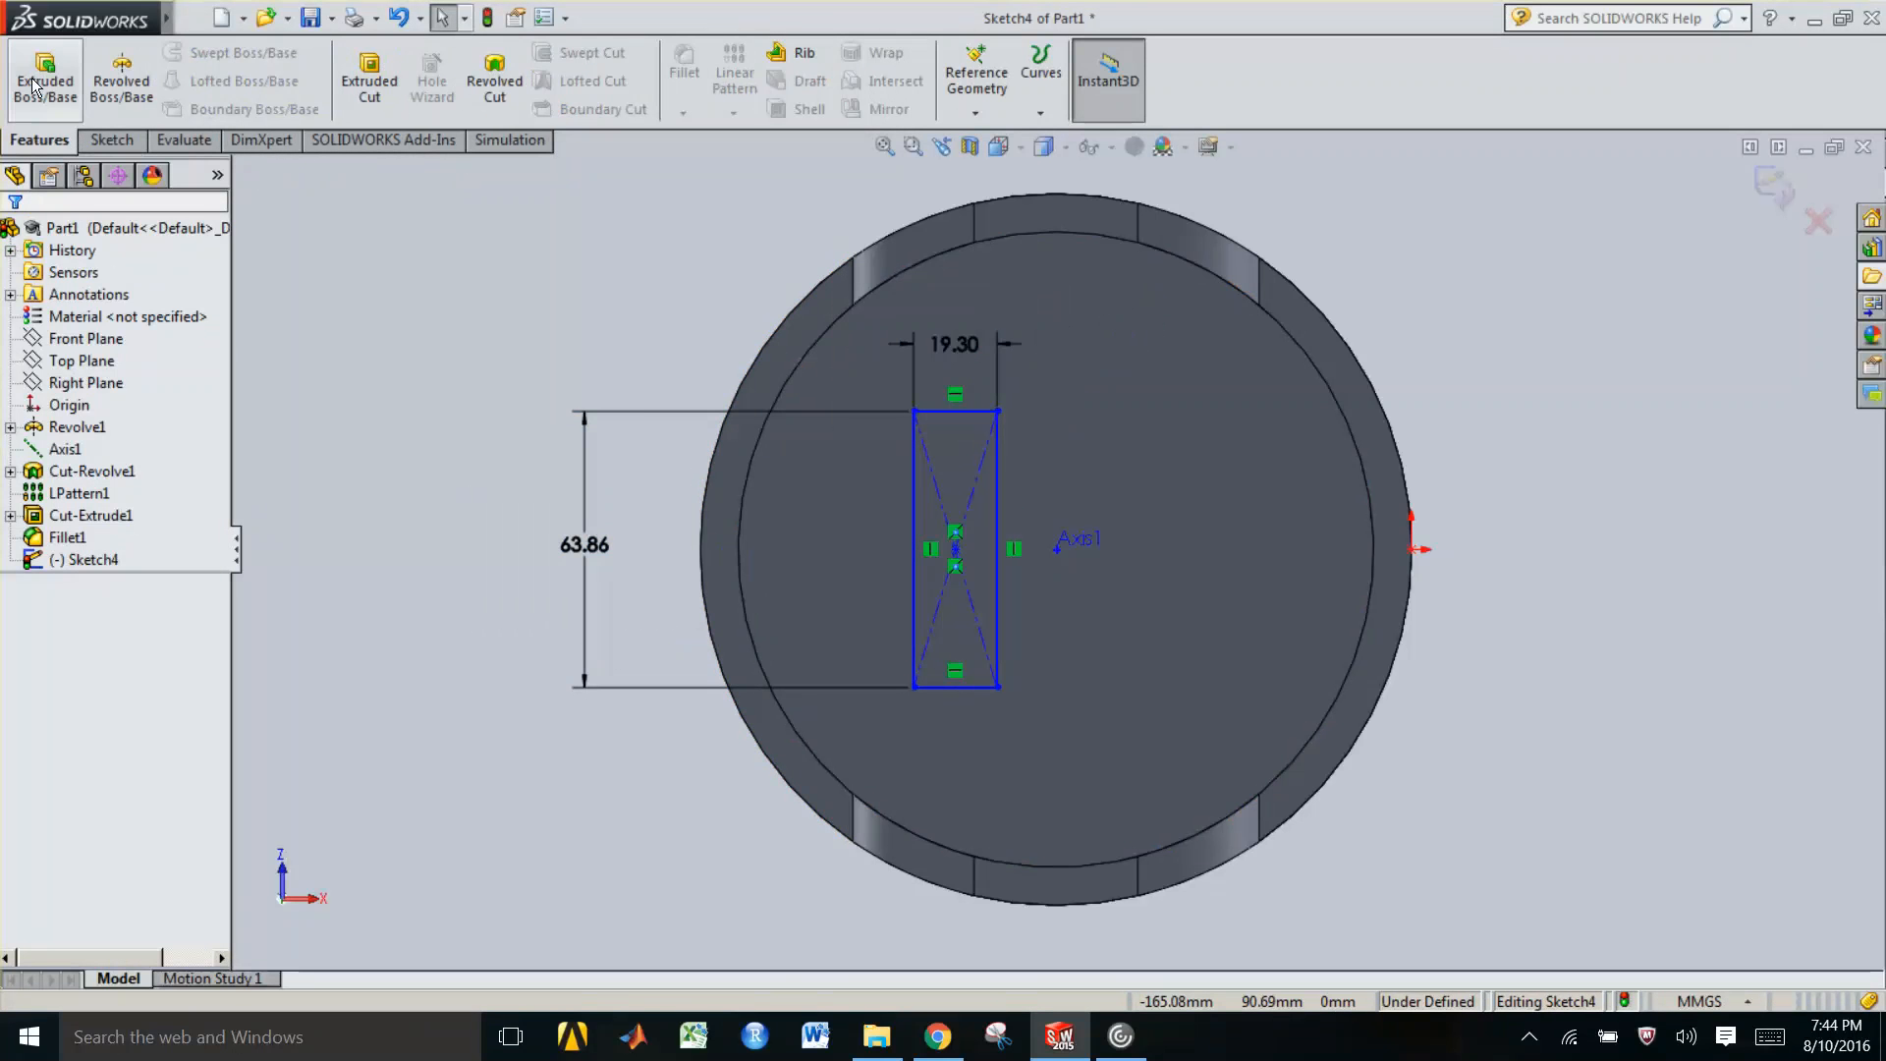
{"action": "left_click", "coordinate": [46, 79]}
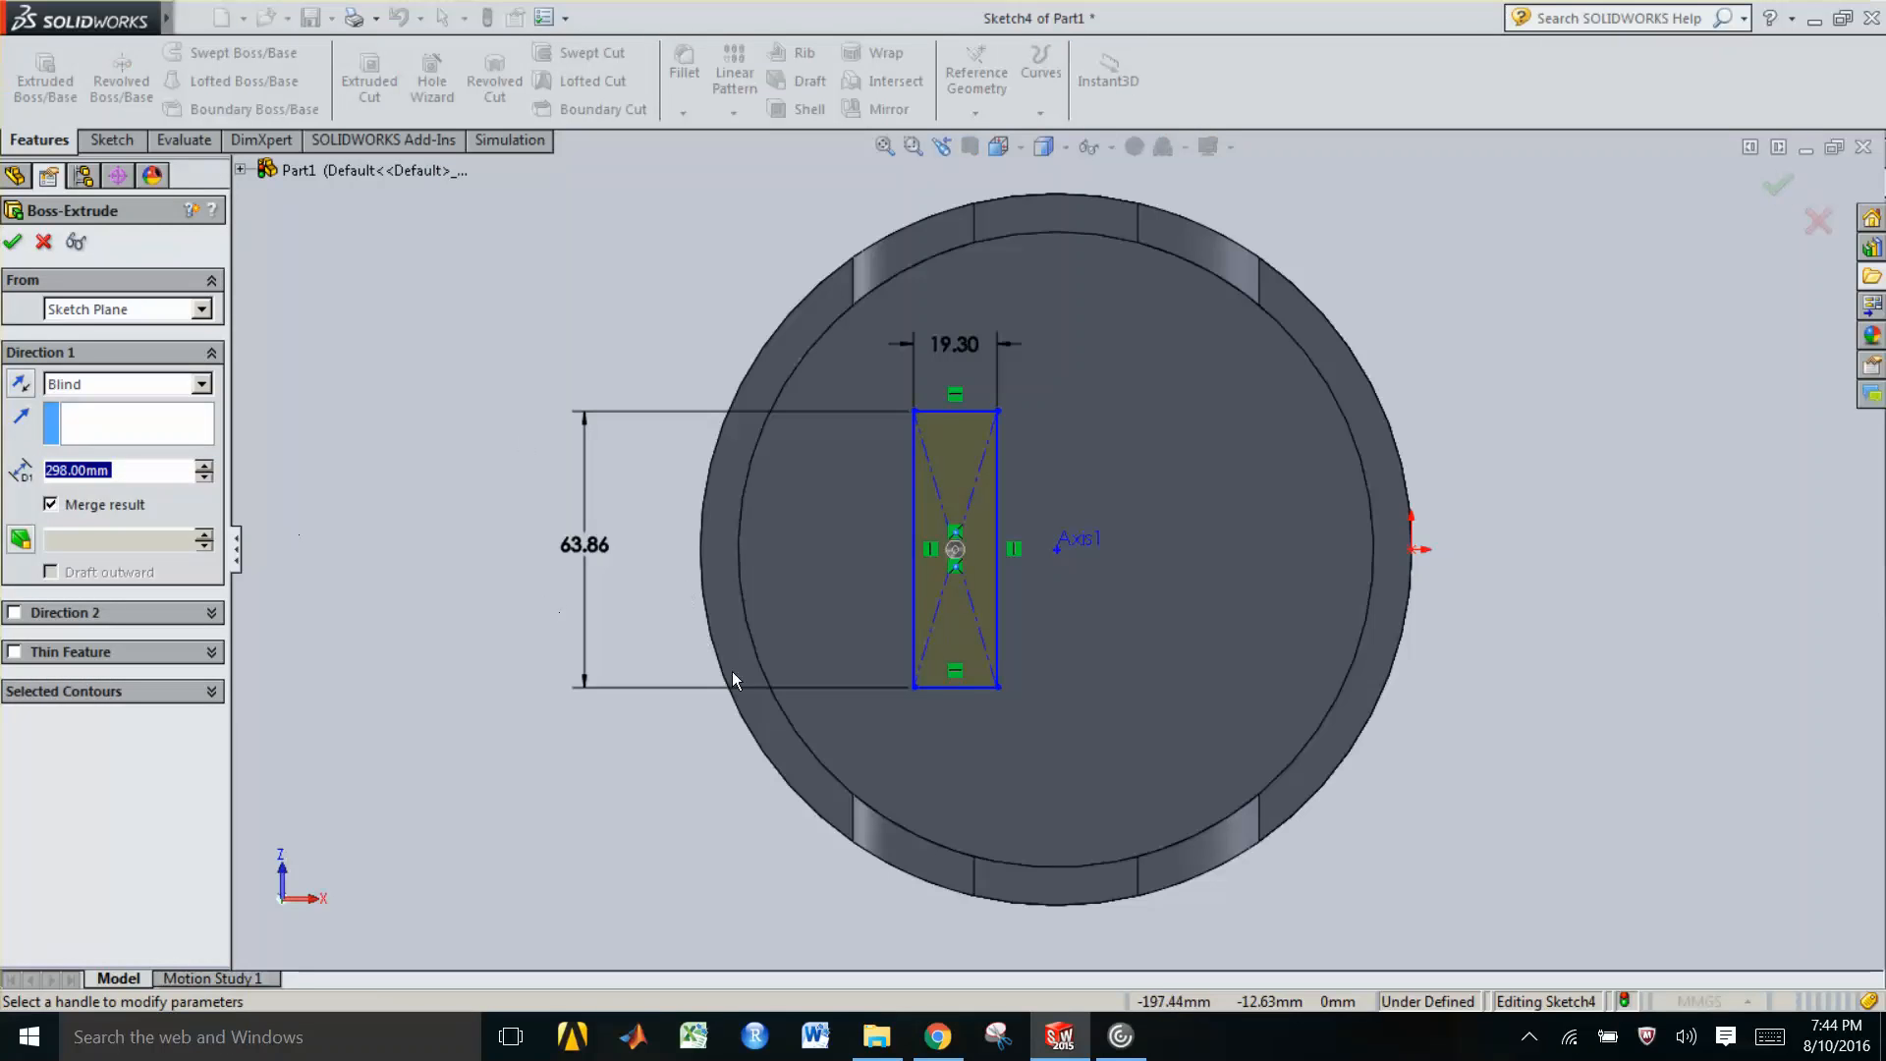
{"action": "middle_click_drag", "start_coordinate": [884, 678], "coordinate": [1802, 707]}
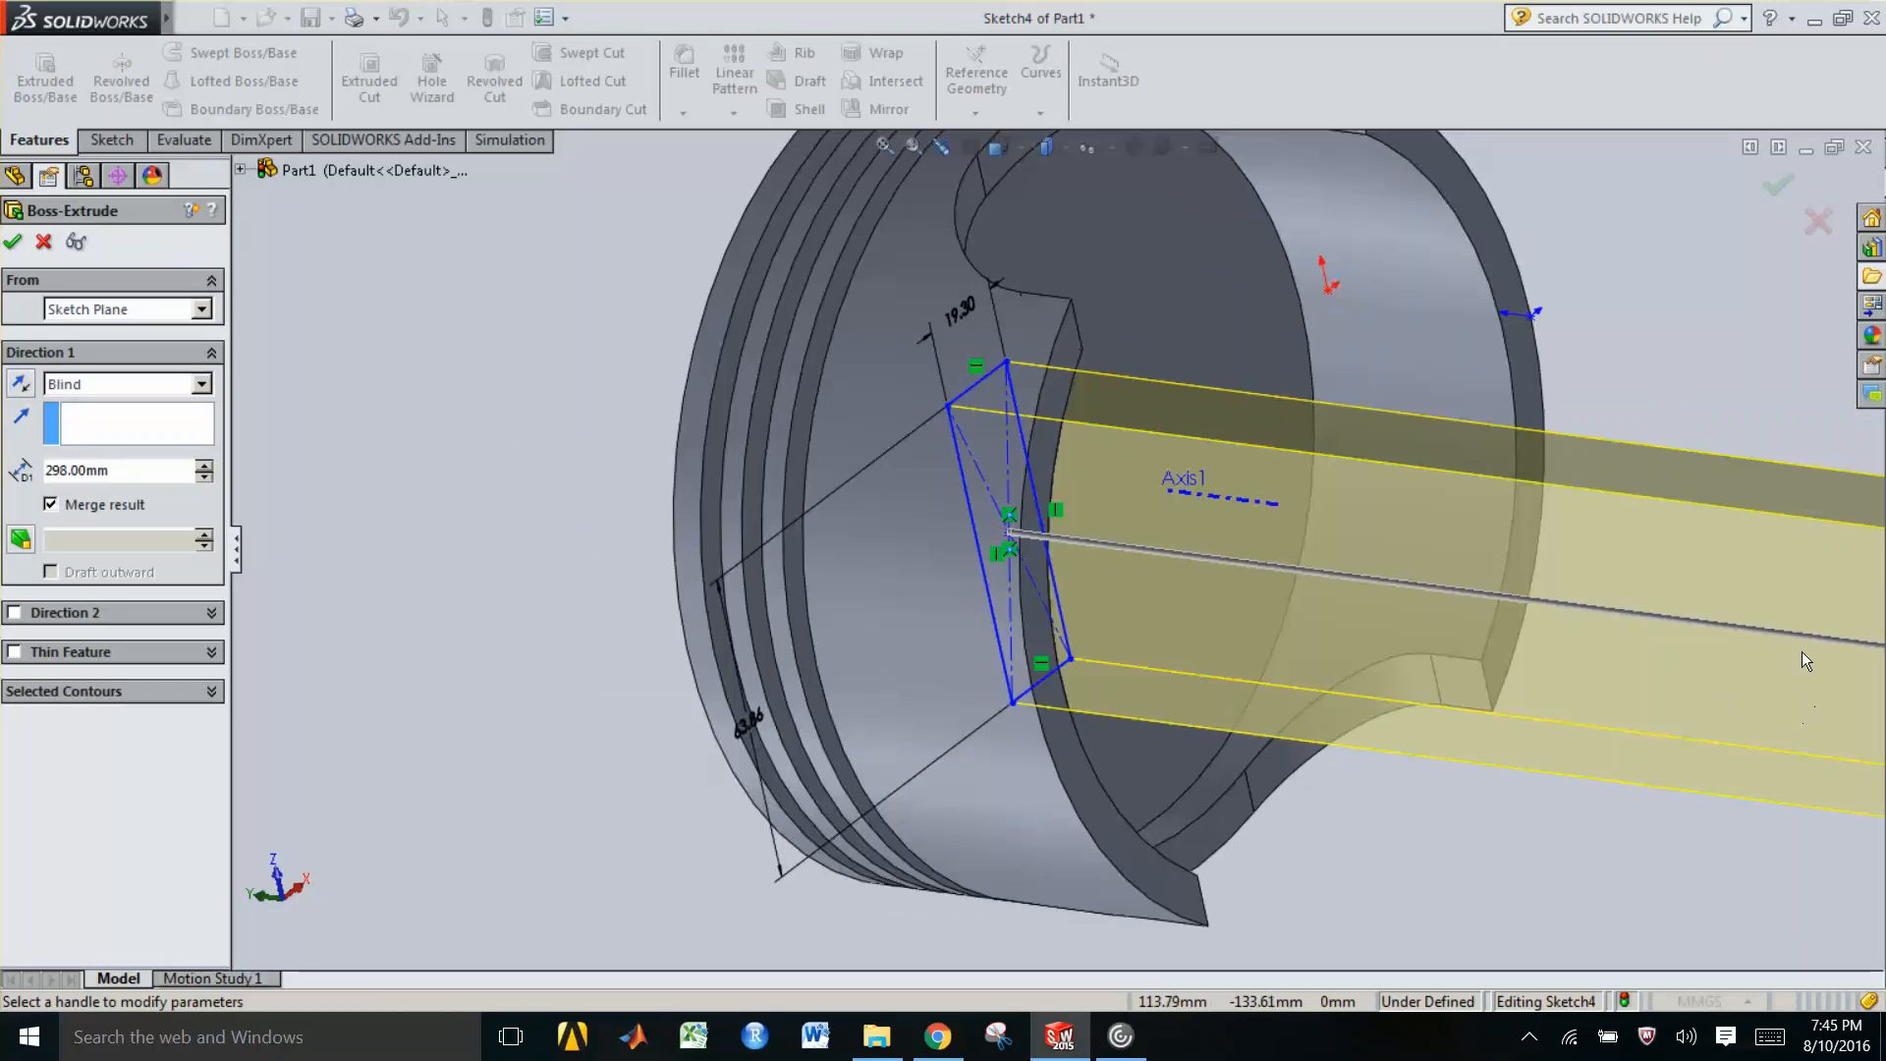
{"action": "scroll", "coordinate": [1749, 643], "scroll_direction": "up", "scroll_amount": 2}
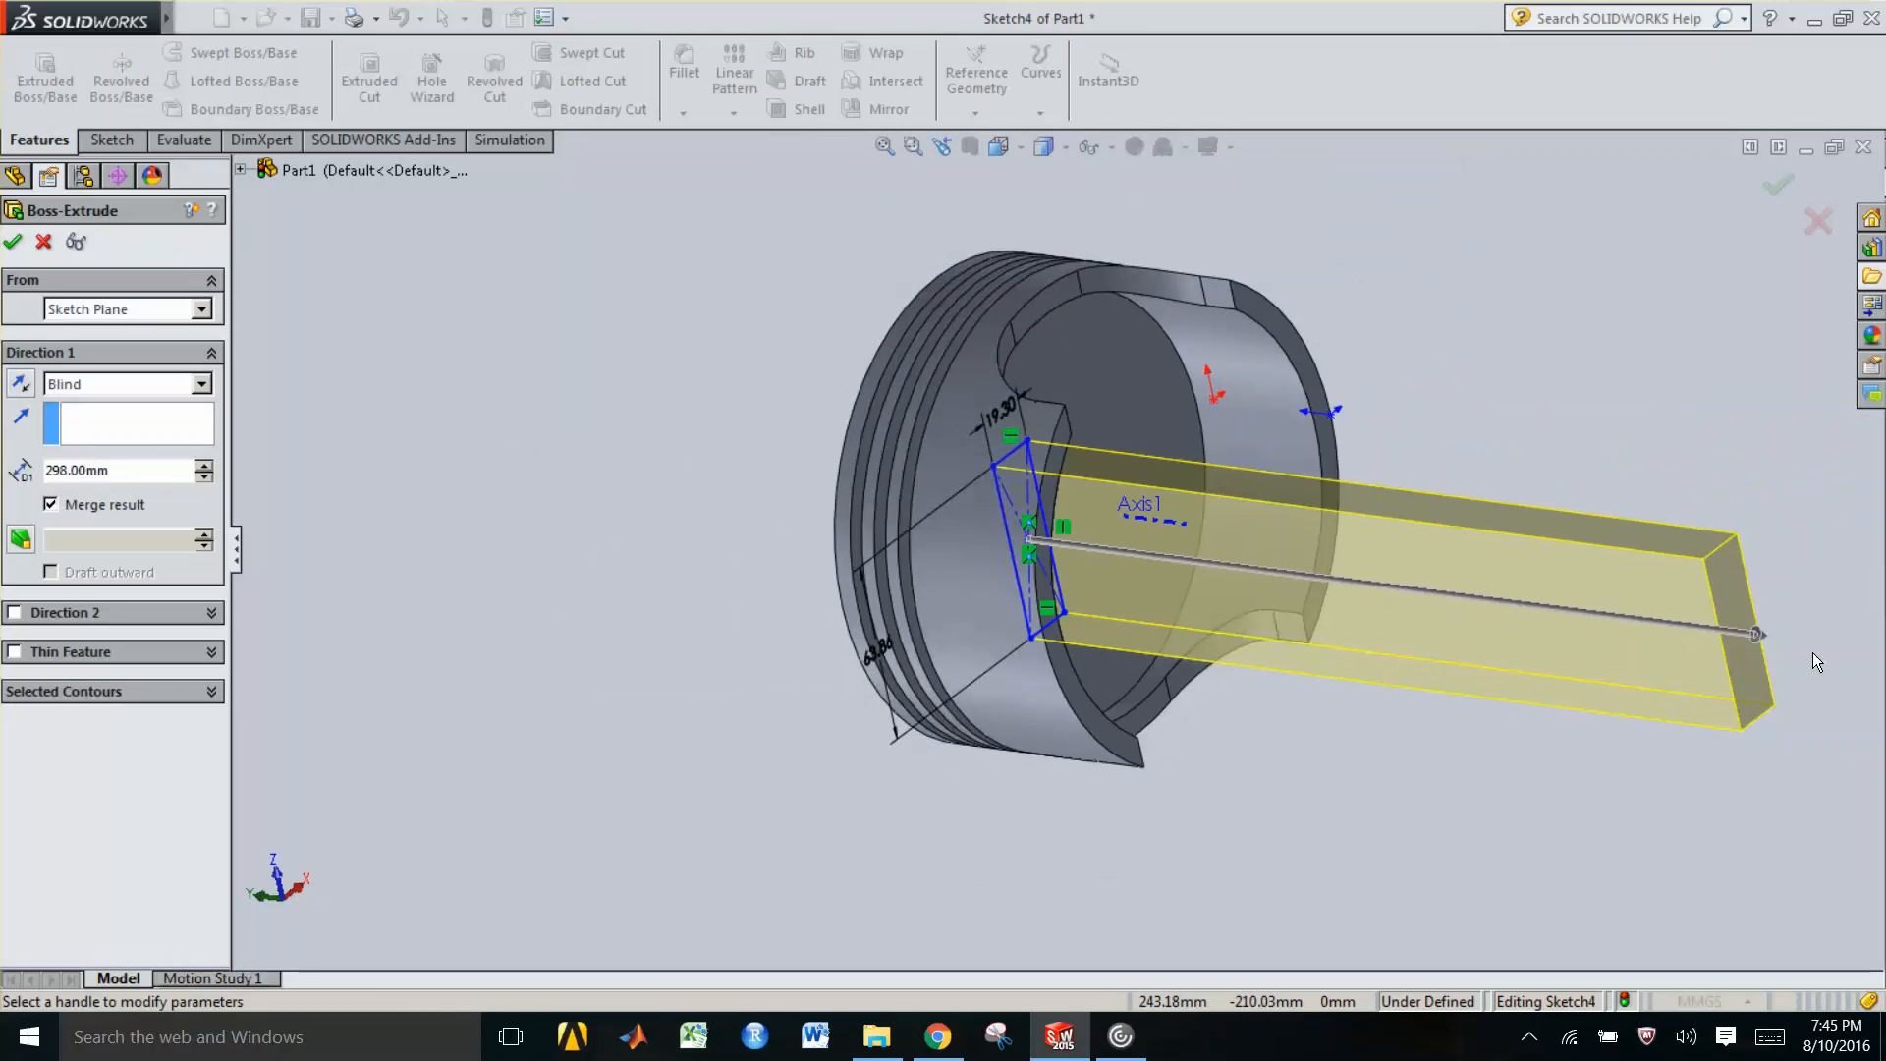
{"action": "left_click", "coordinate": [1759, 637]}
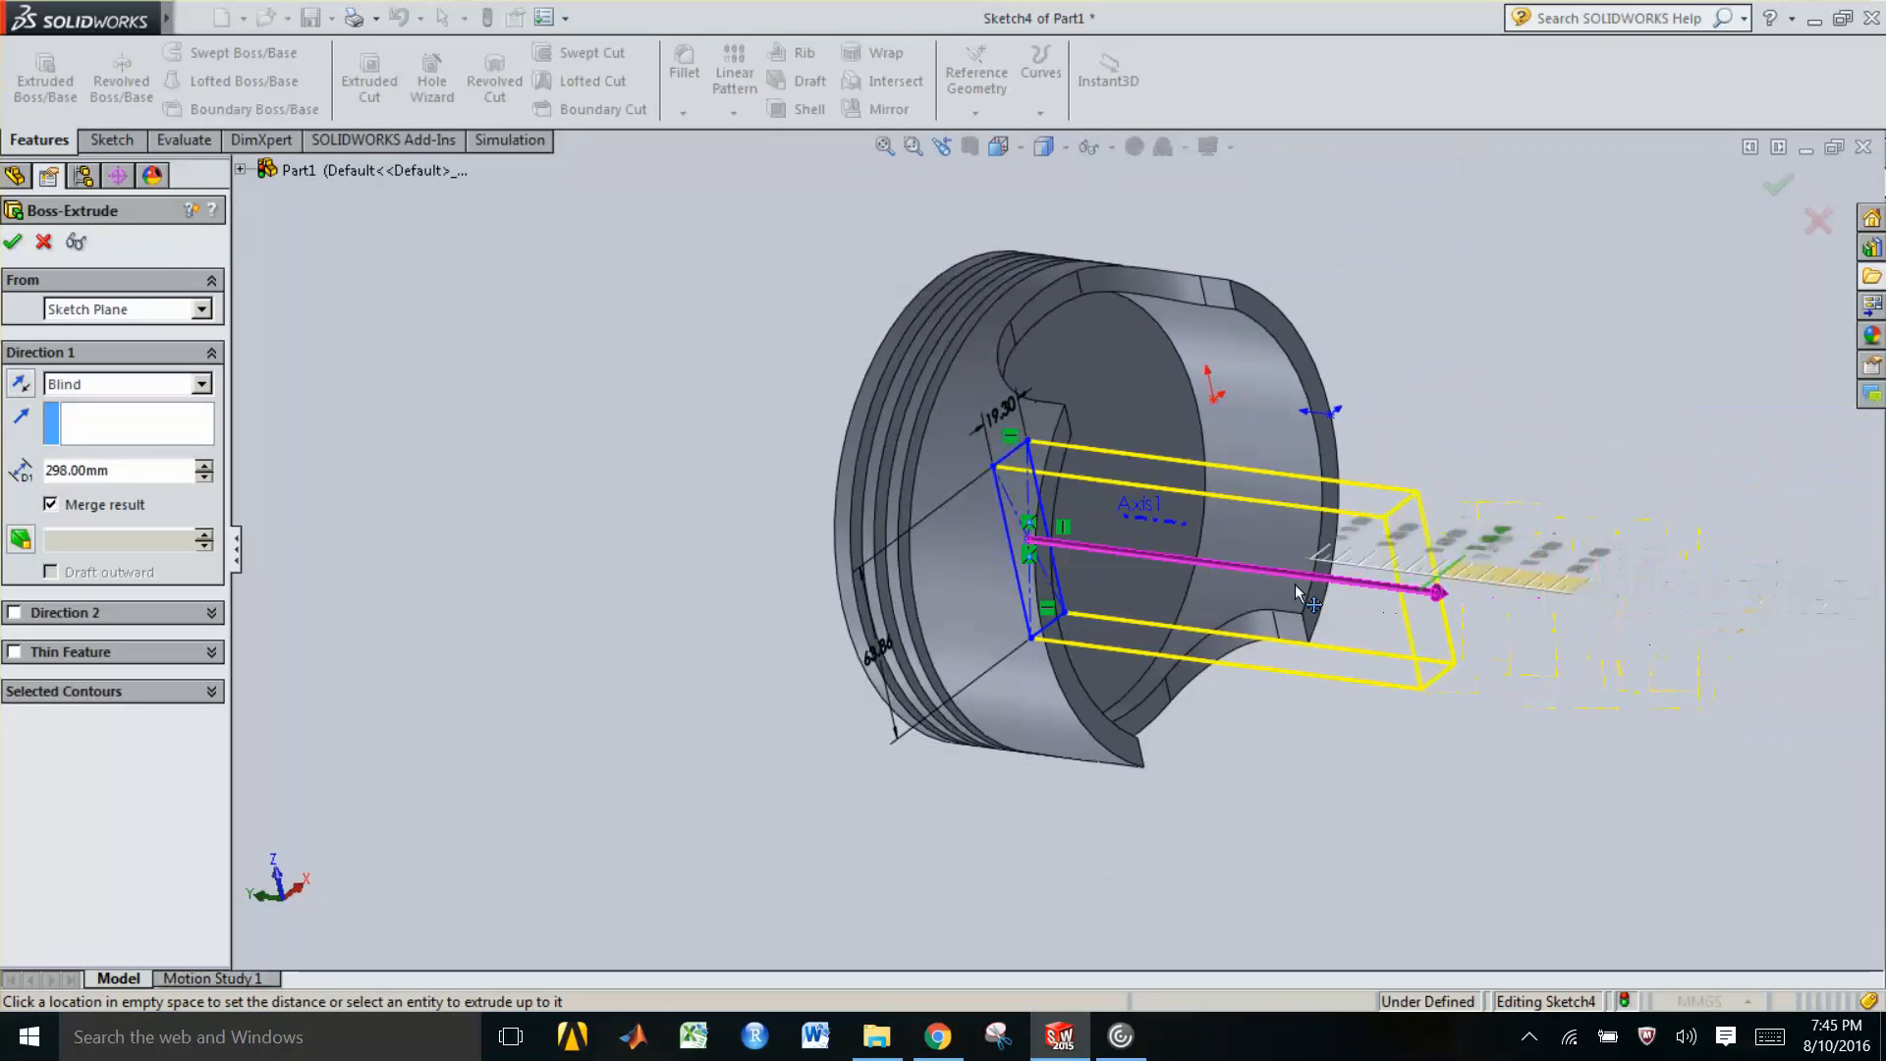
{"action": "left_click", "coordinate": [1128, 568]}
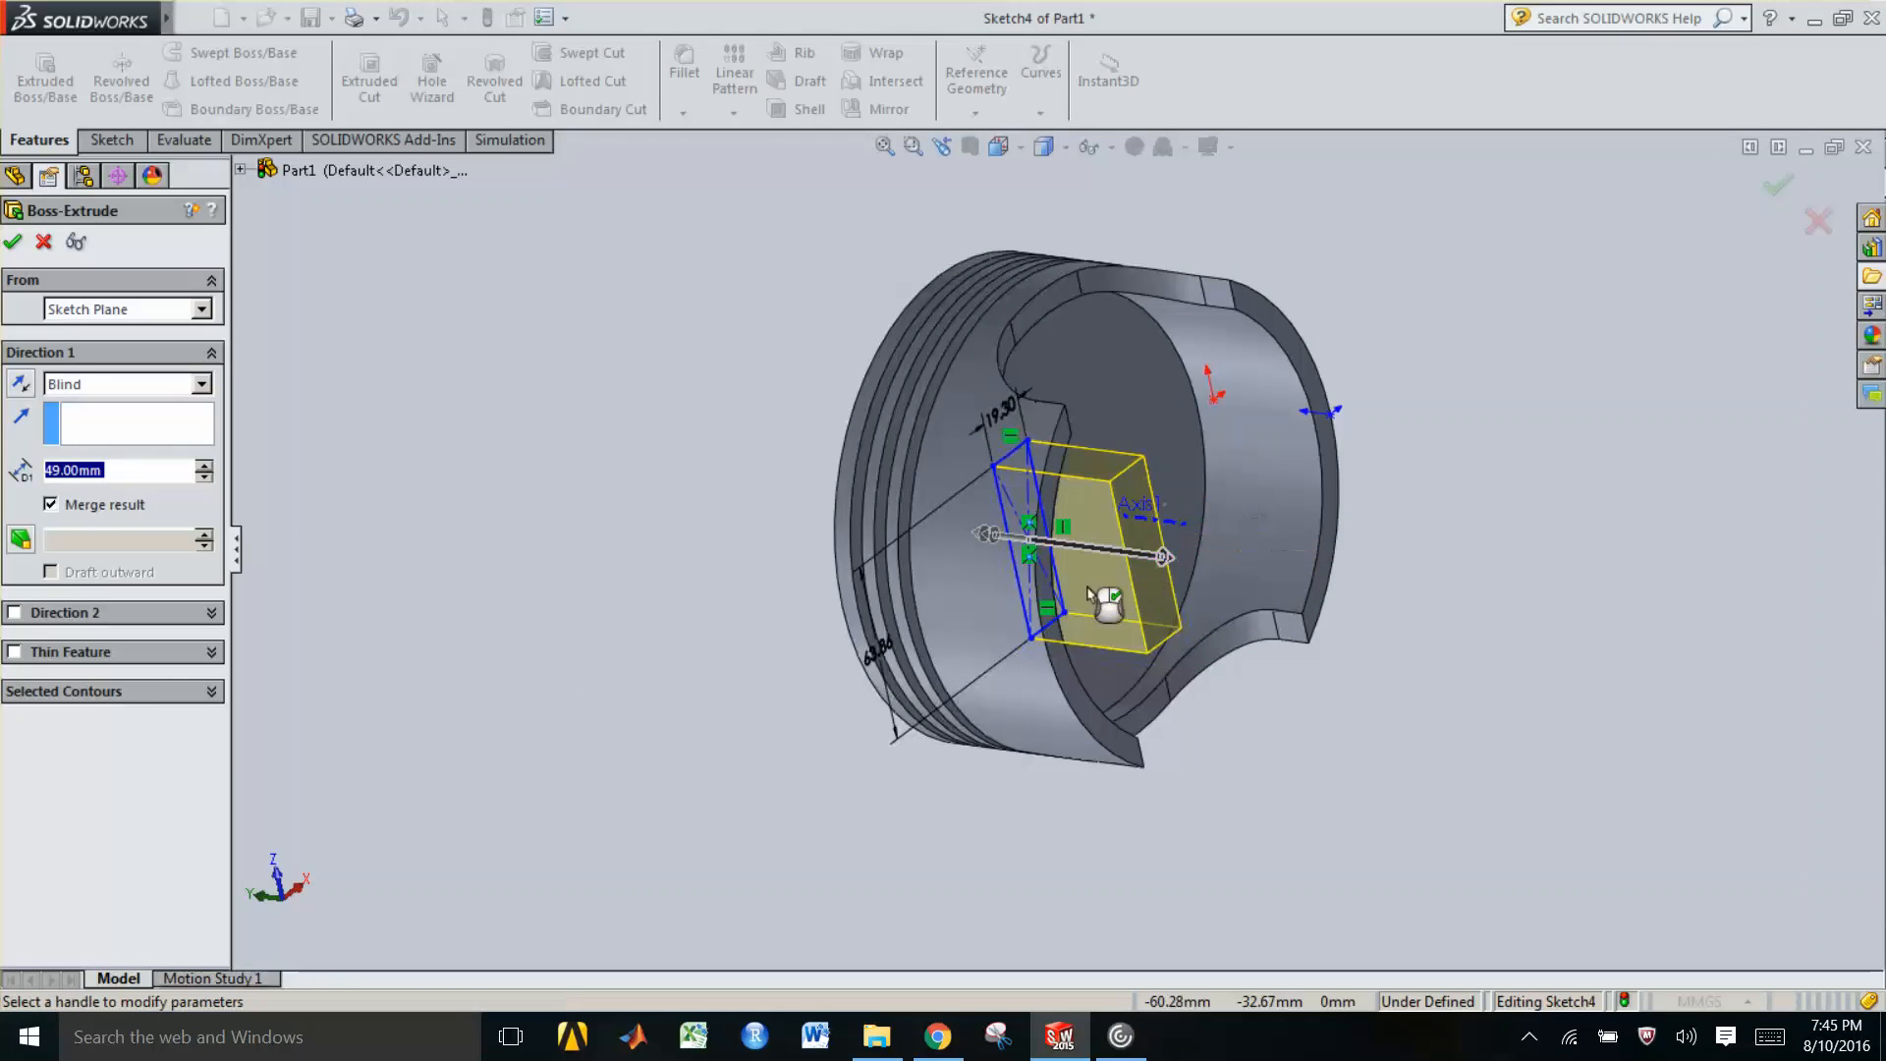
{"action": "middle_click_drag", "start_coordinate": [1108, 609], "coordinate": [1122, 599]}
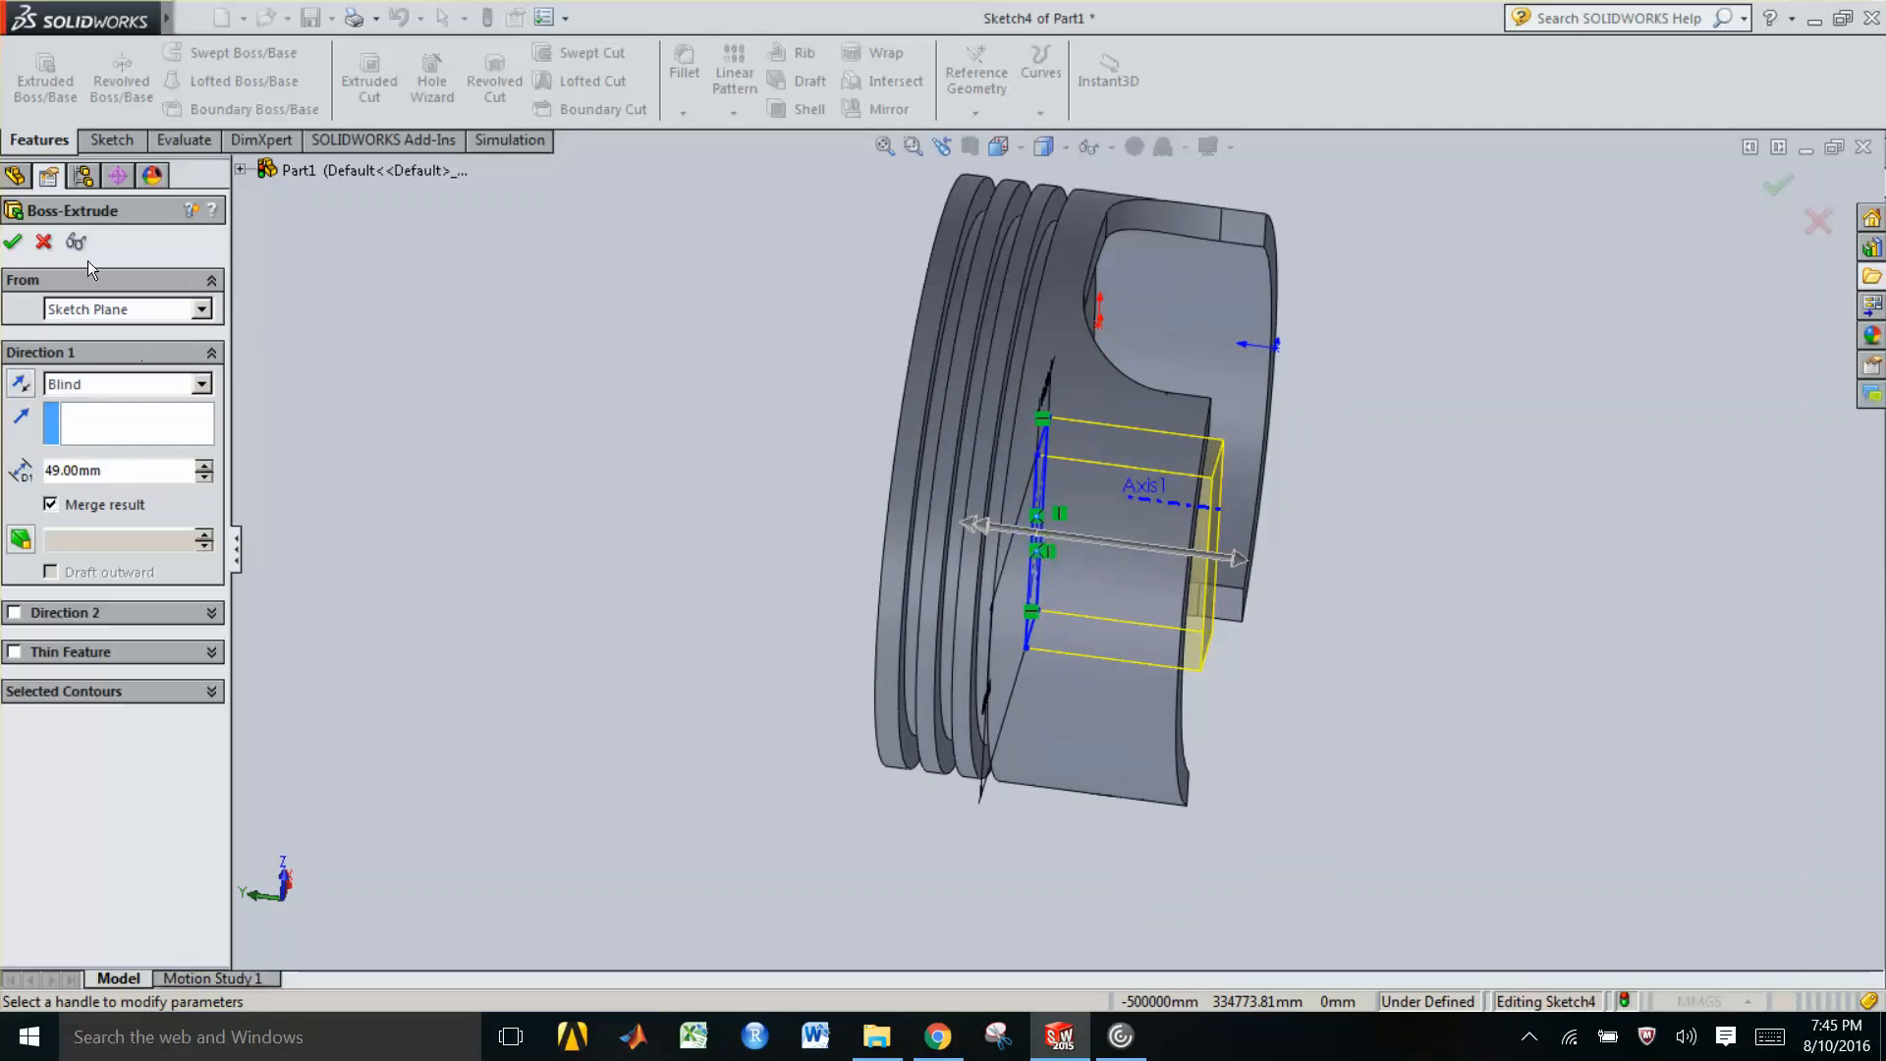
{"action": "left_click", "coordinate": [14, 242]}
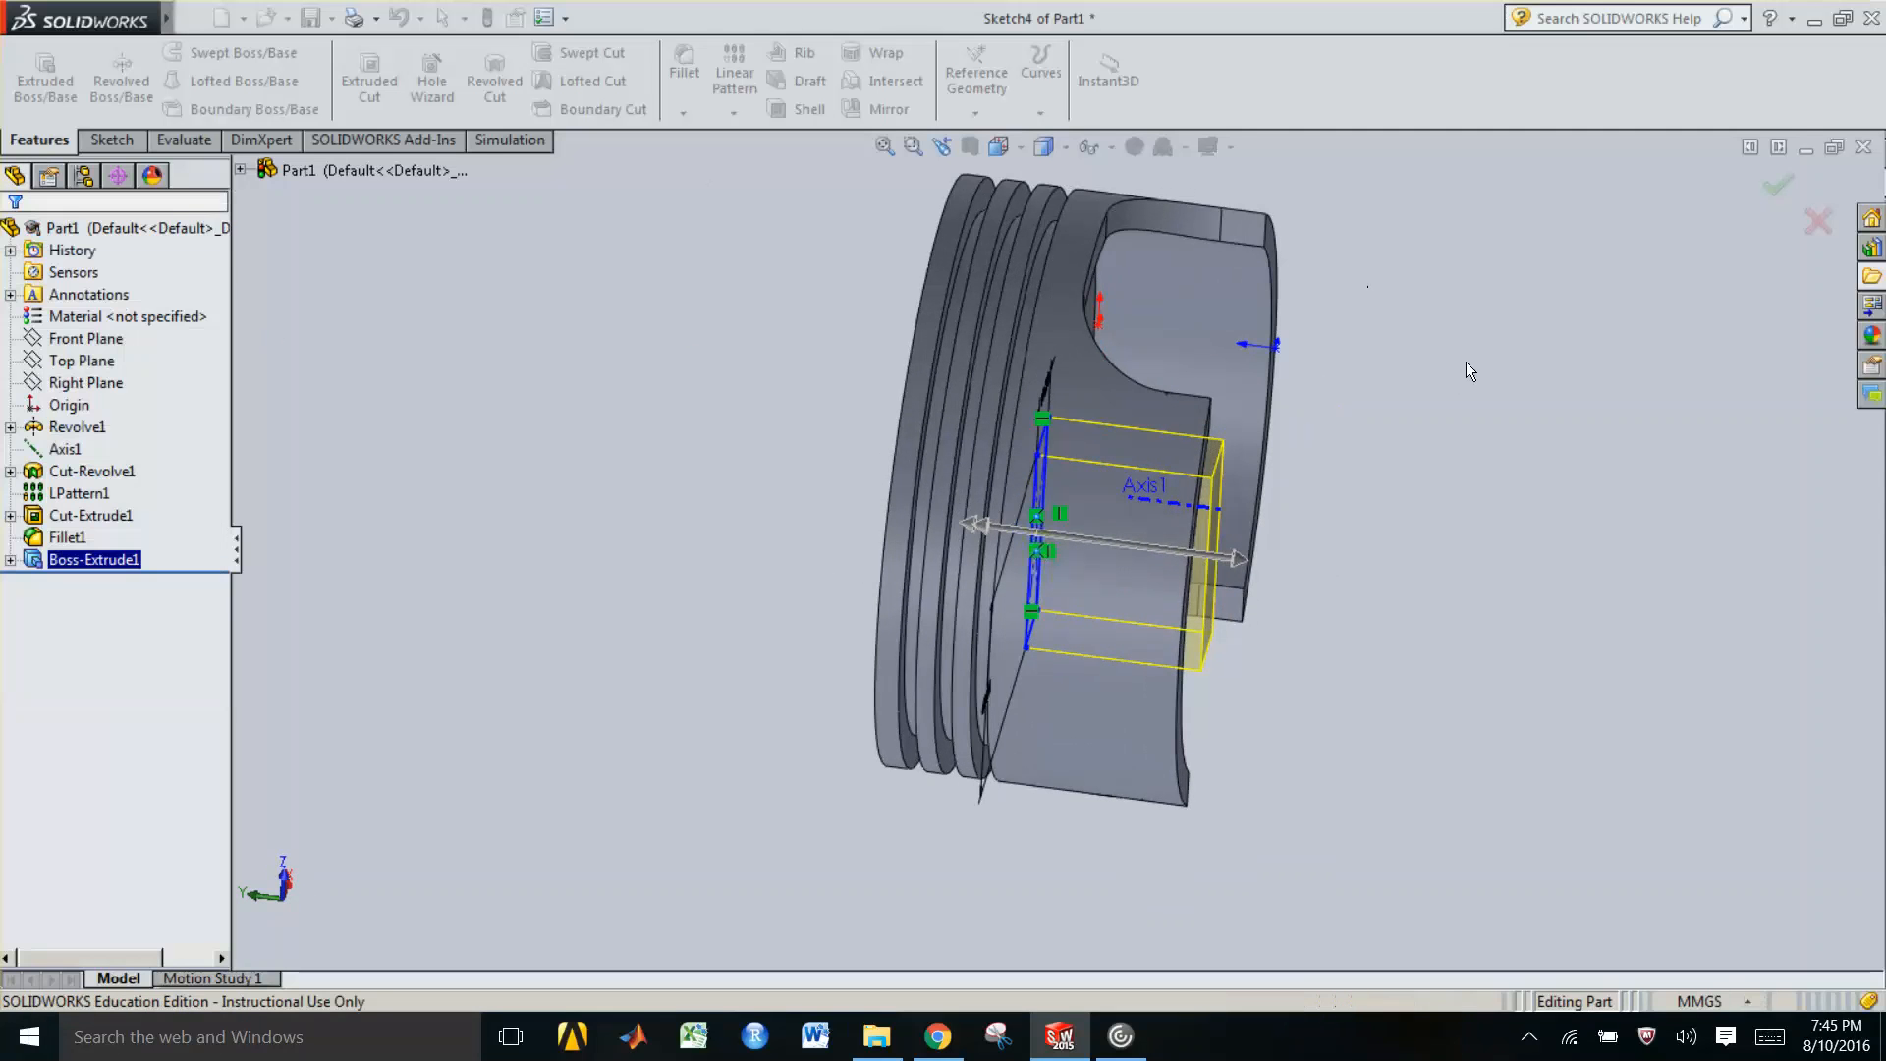
Mirror the boss extrusion, choosing its feature from the design tree
{"action": "mouse_move", "coordinate": [1041, 520]}
{"action": "middle_mouse_down"}
{"action": "mouse_move", "coordinate": [1064, 511]}
{"action": "mouse_move", "coordinate": [1040, 525]}
{"action": "mouse_move", "coordinate": [1002, 489]}
{"action": "middle_mouse_up"}
{"action": "scroll", "coordinate": [1006, 530], "scroll_direction": "down", "scroll_amount": 1}
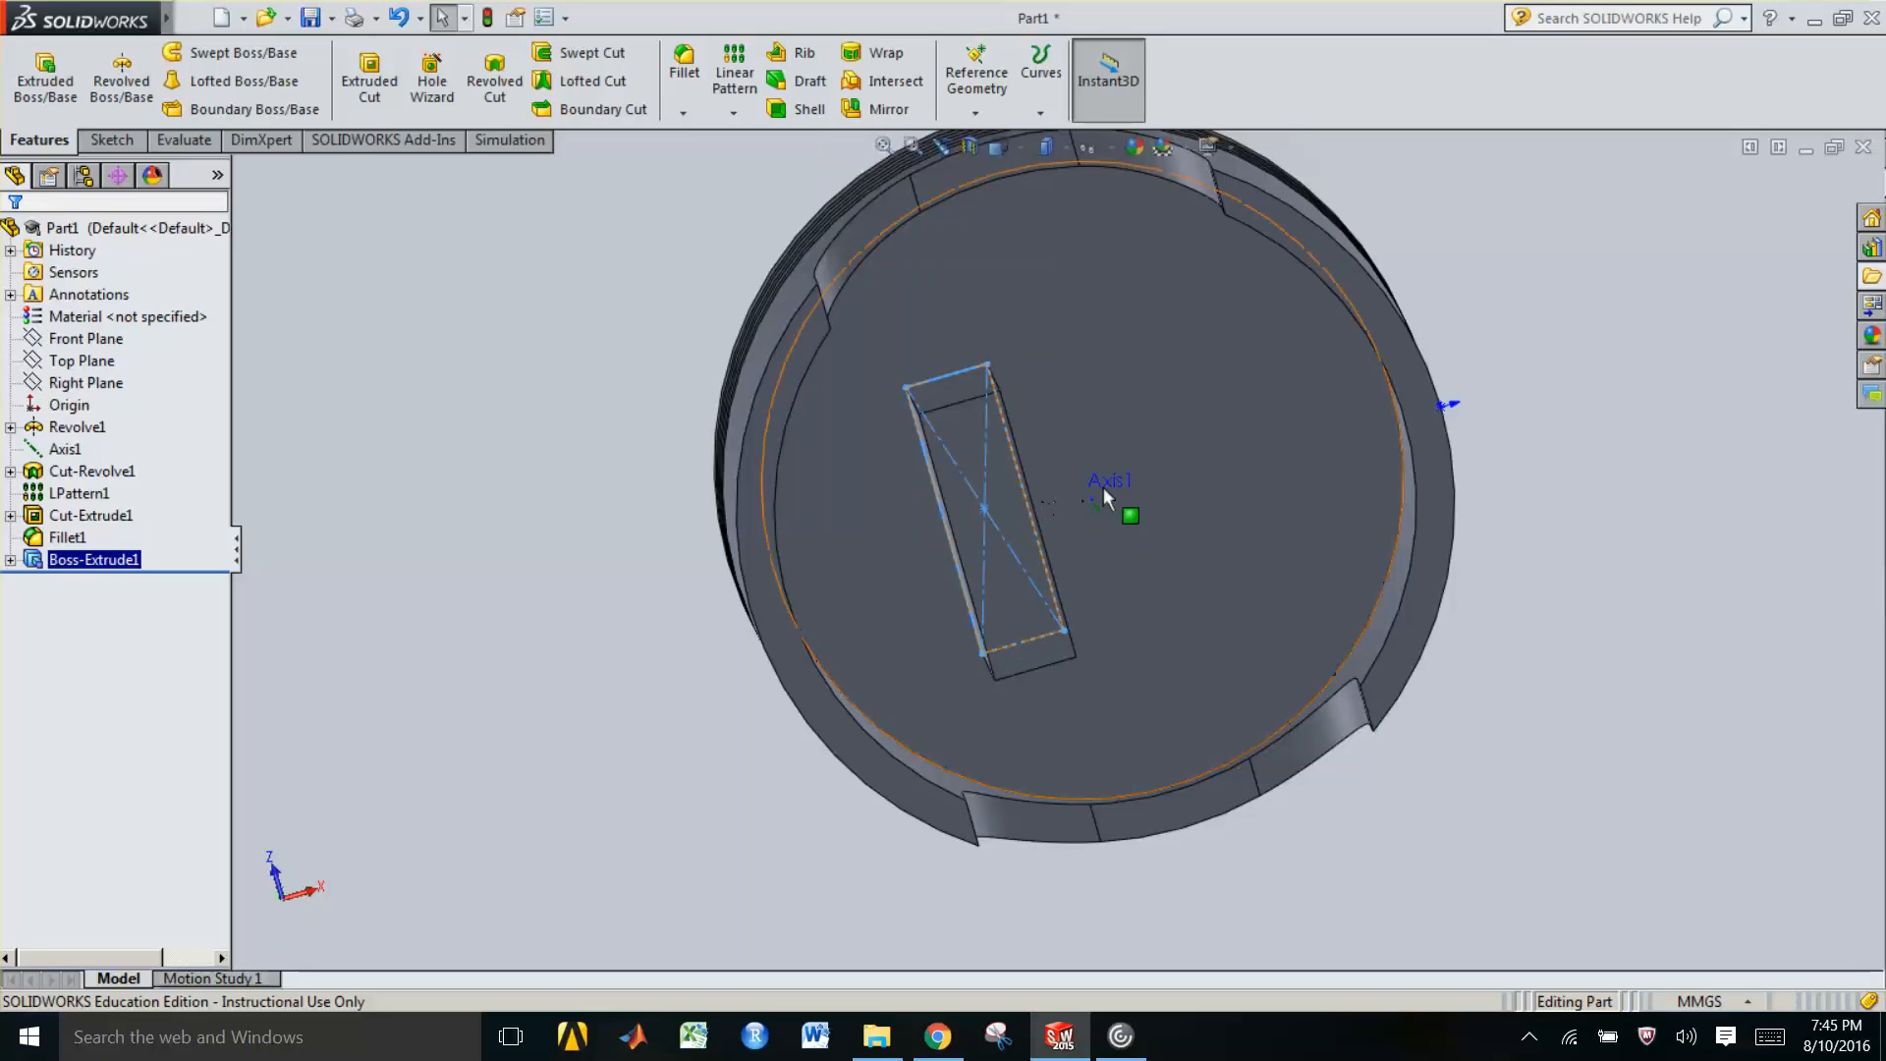
{"action": "left_click", "coordinate": [482, 370]}
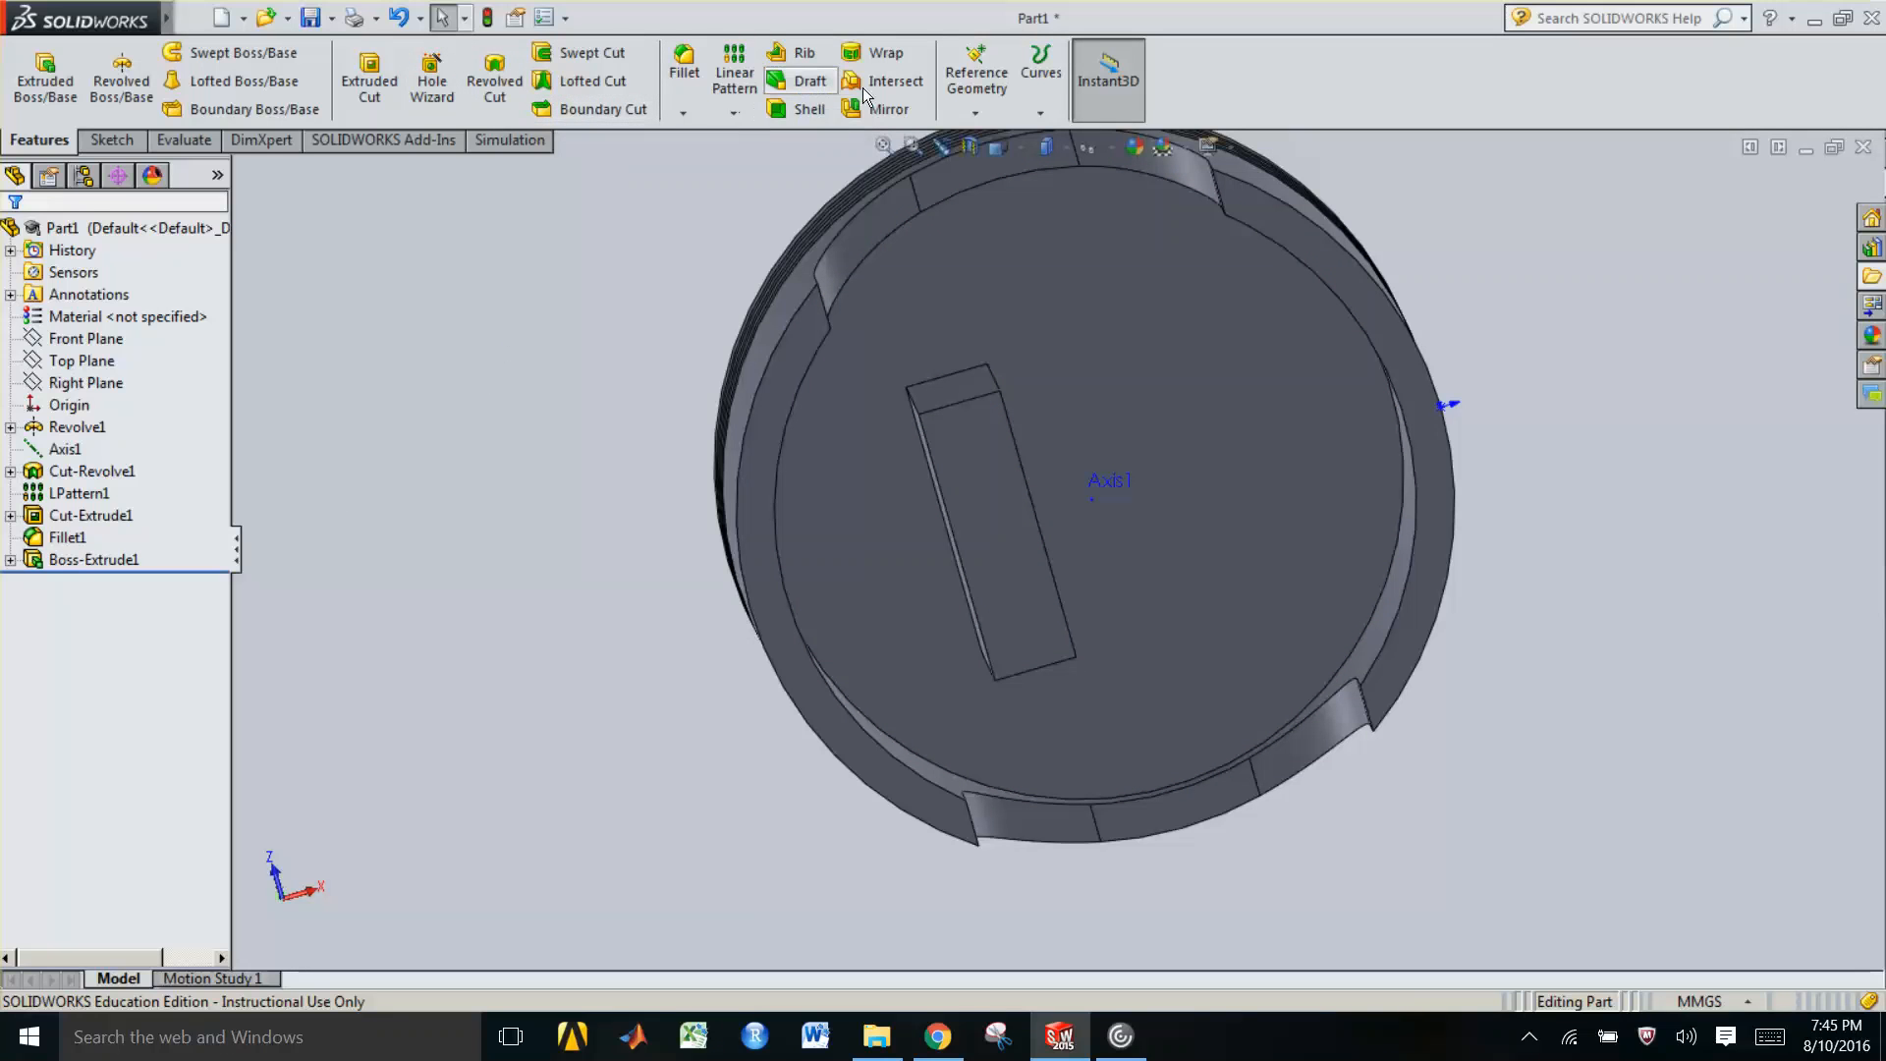
{"action": "left_click", "coordinate": [887, 109]}
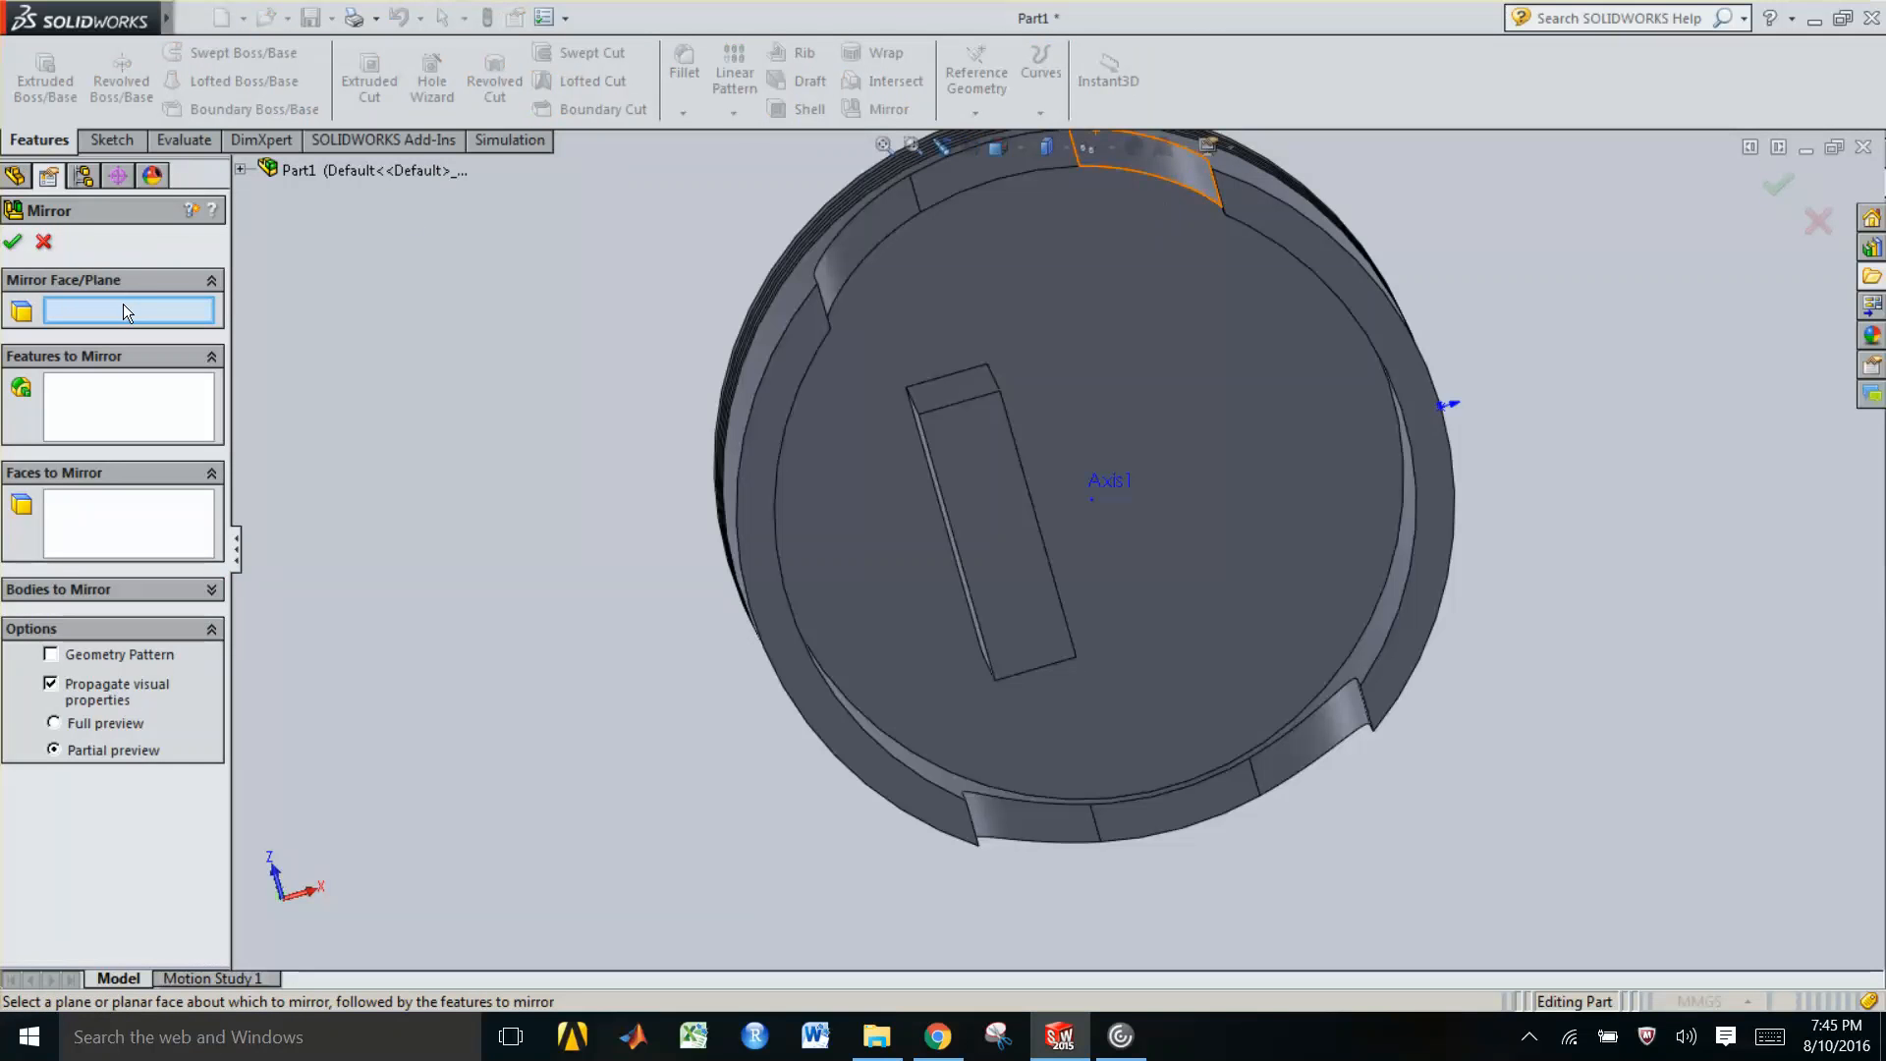
{"action": "left_click", "coordinate": [240, 169]}
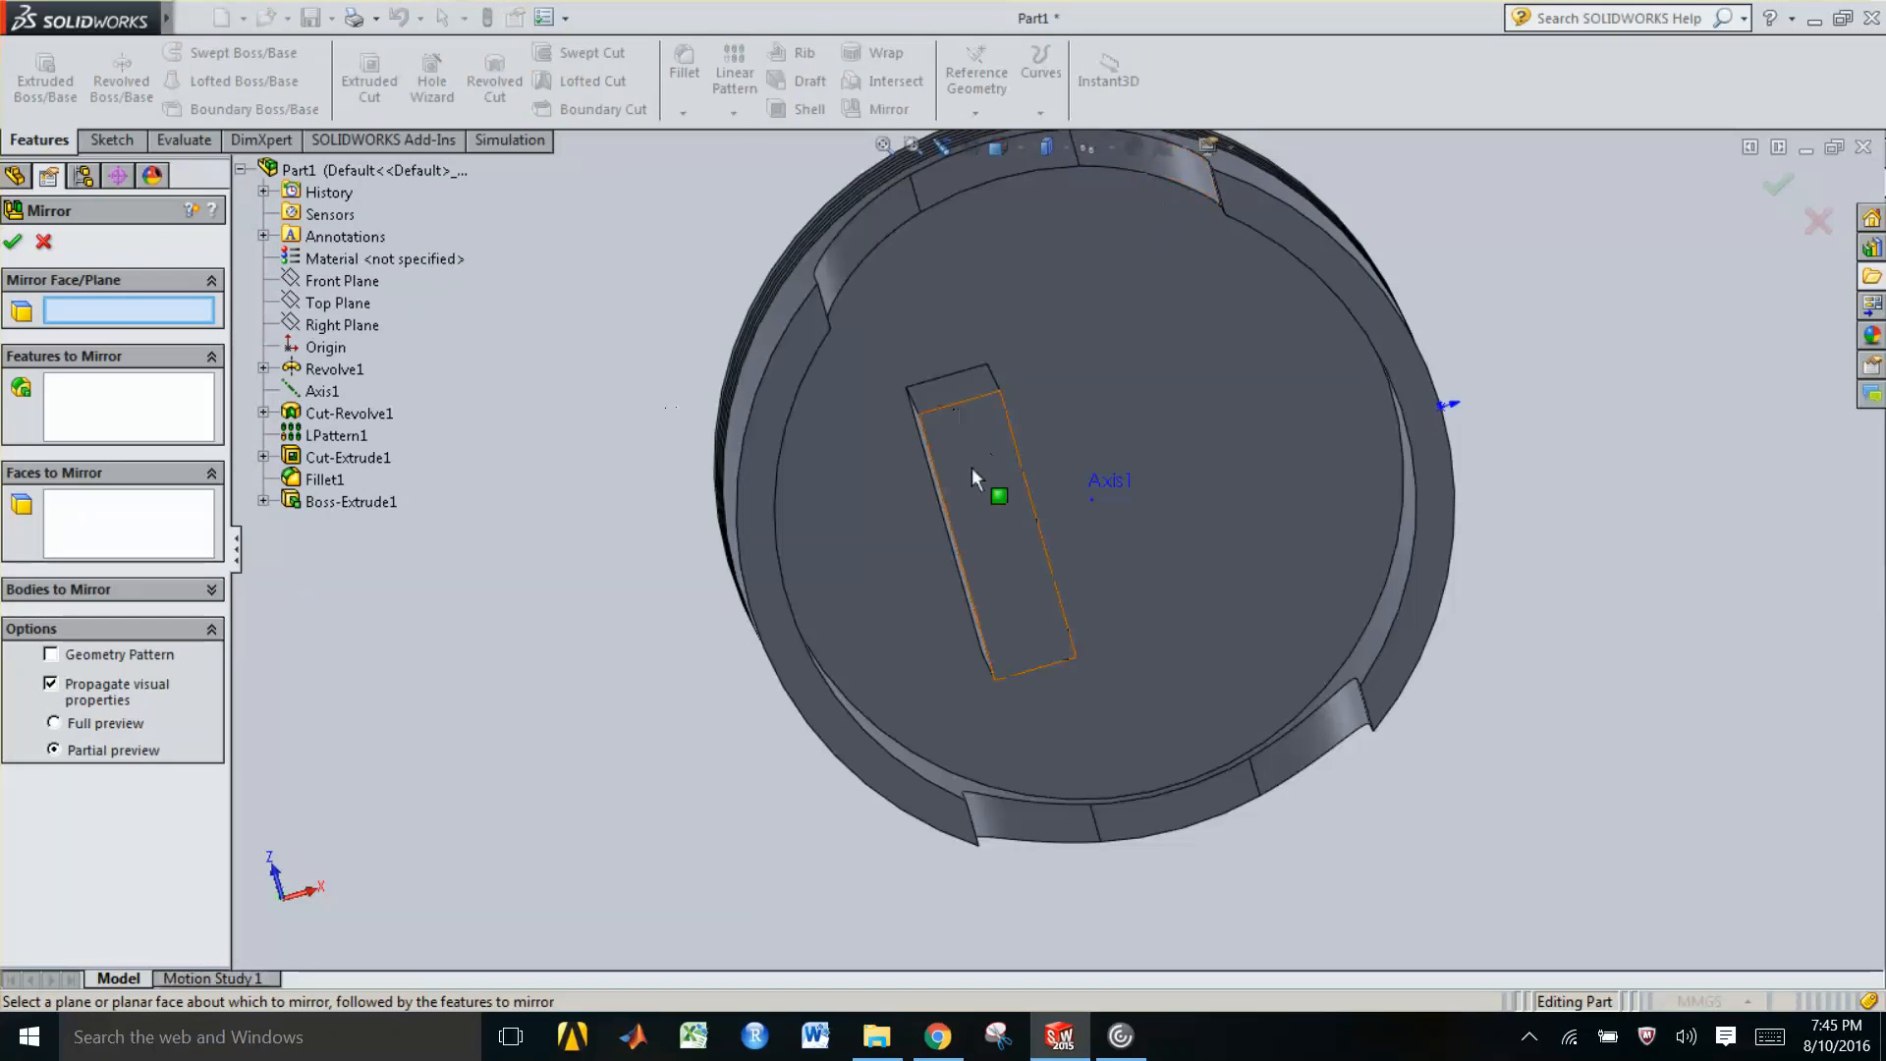
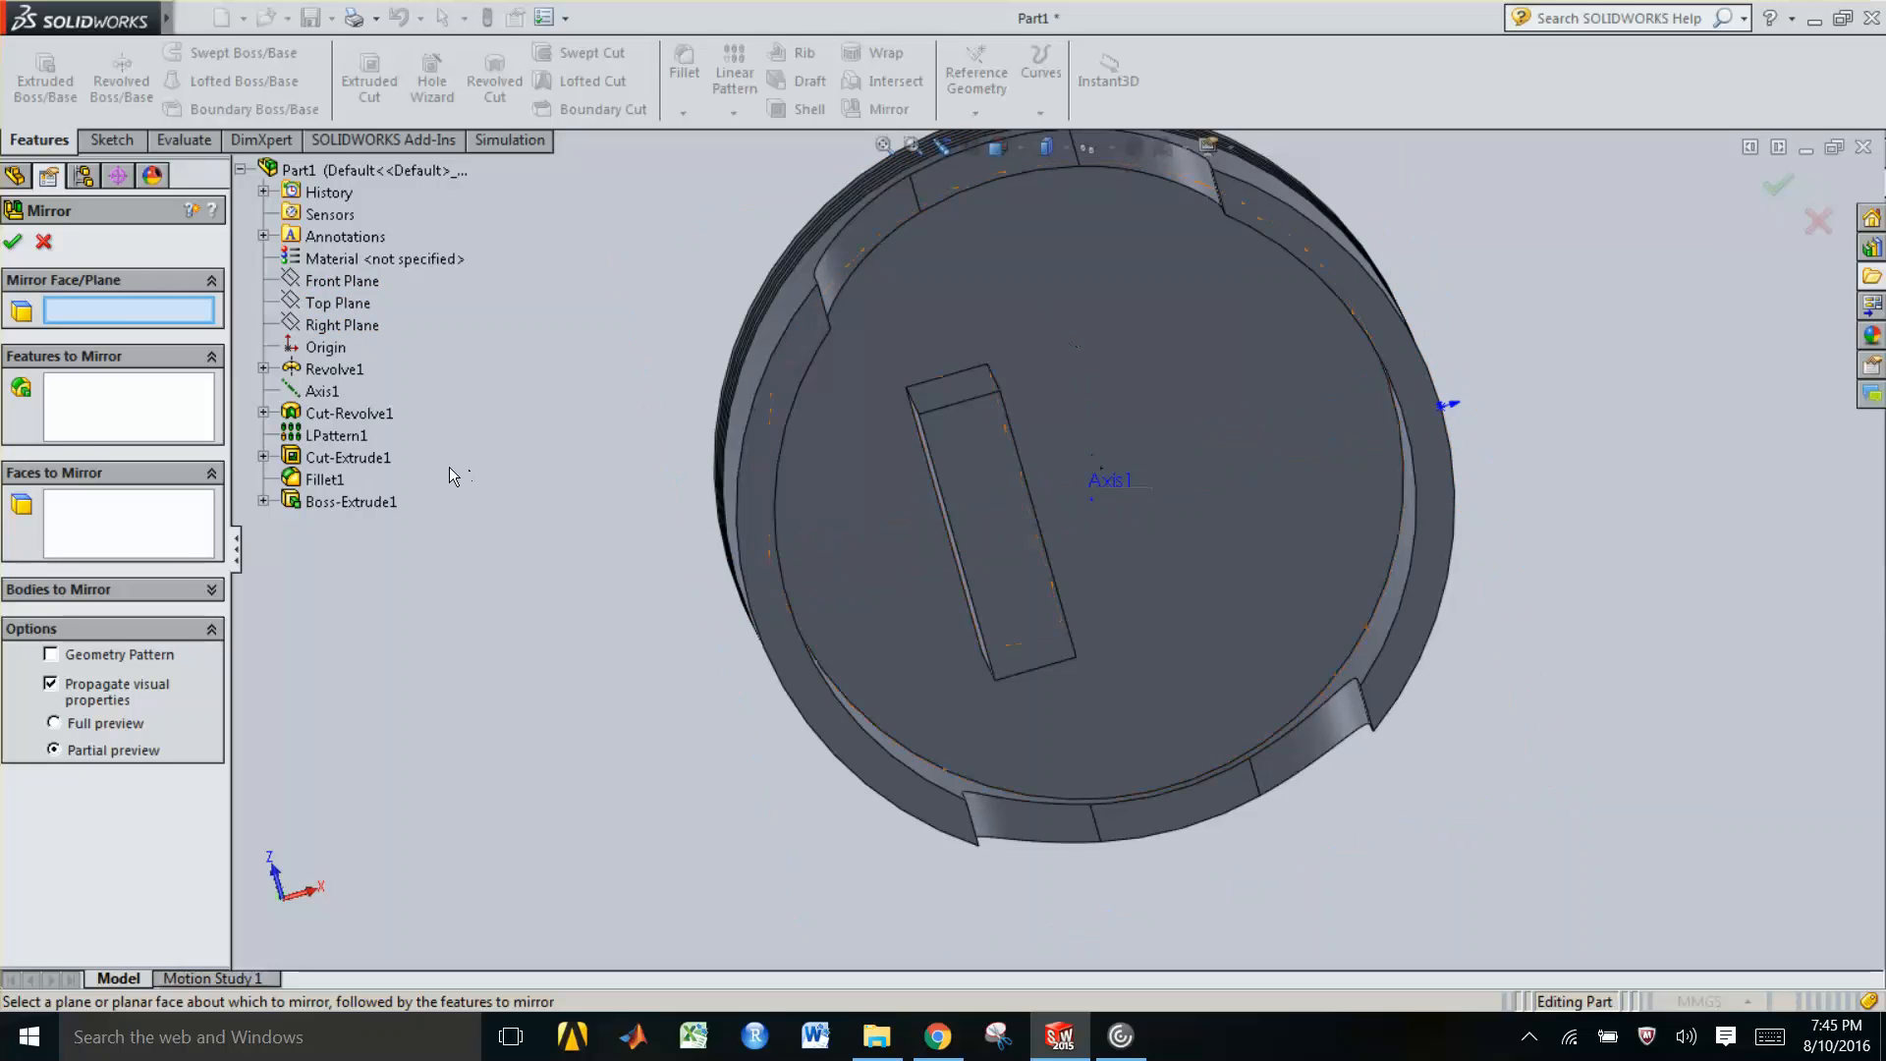
Start a reference plane offset from the Right Plane with the offset direction flipped
{"action": "key", "text": "Escape"}
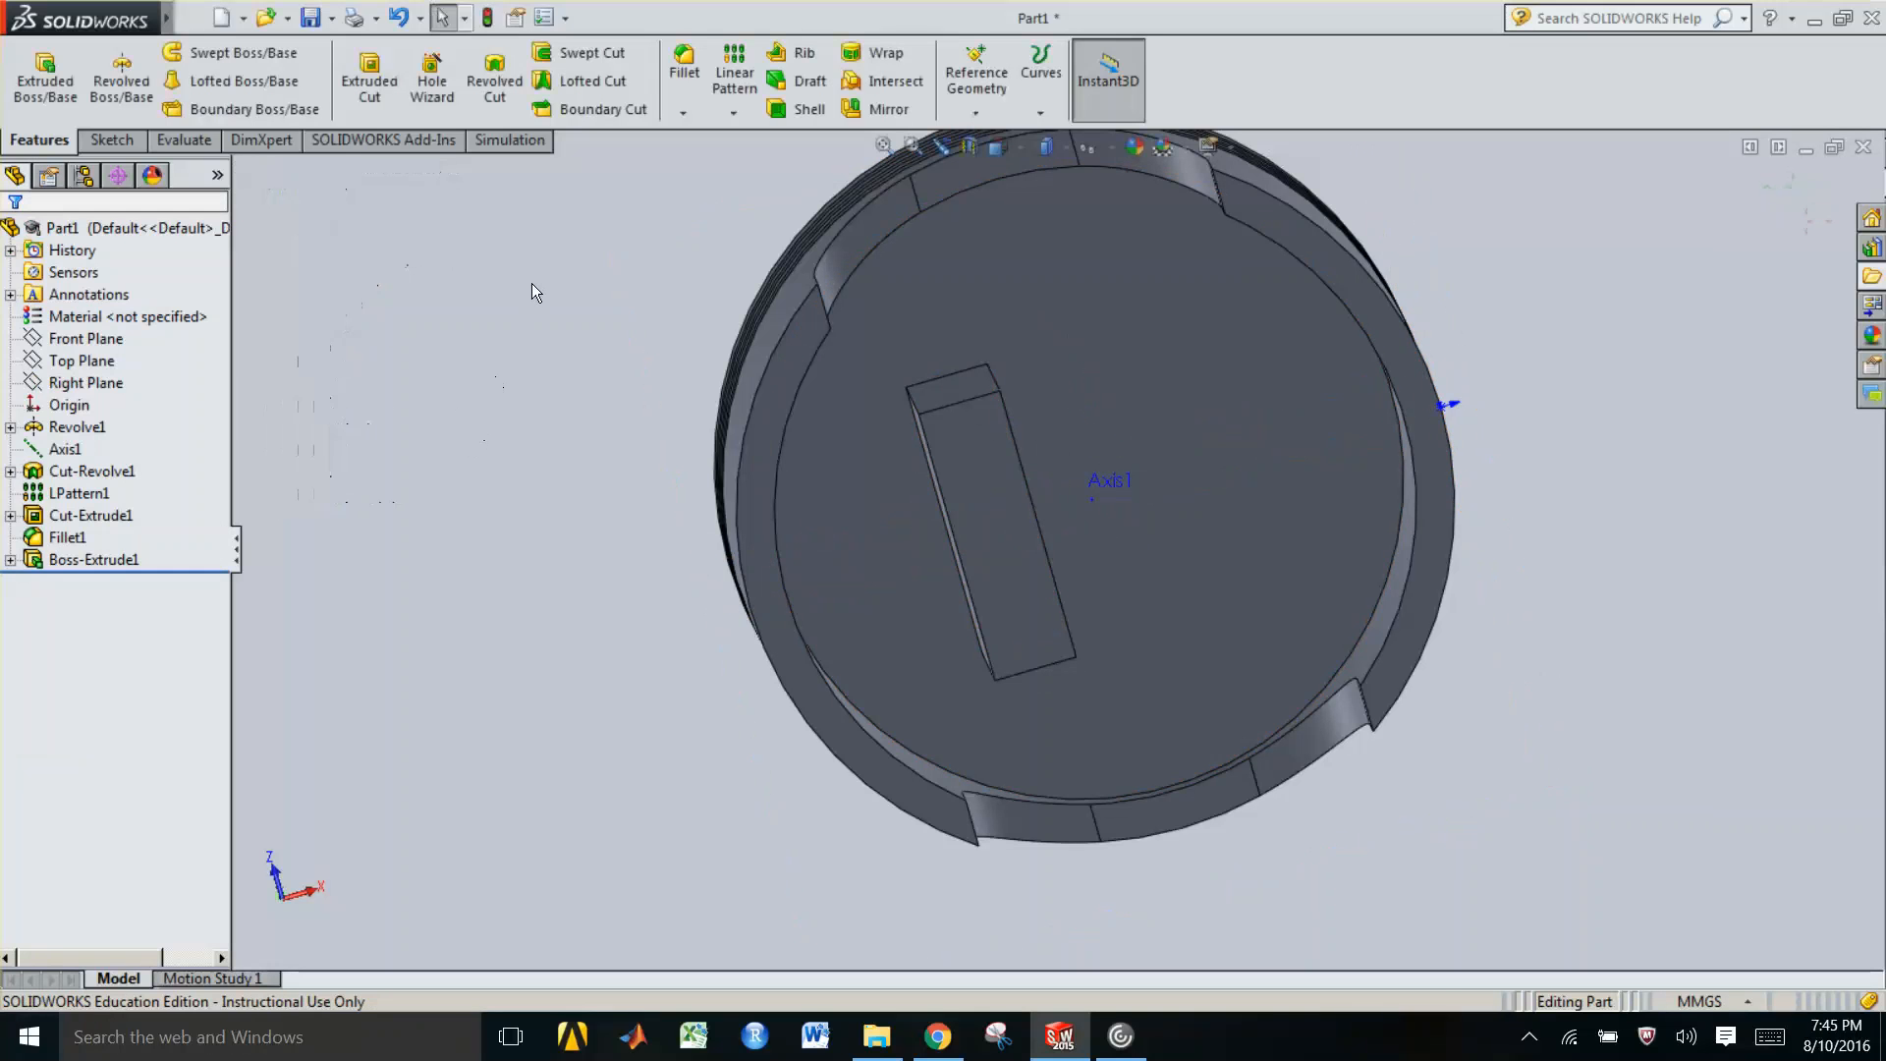
{"action": "left_click", "coordinate": [976, 114]}
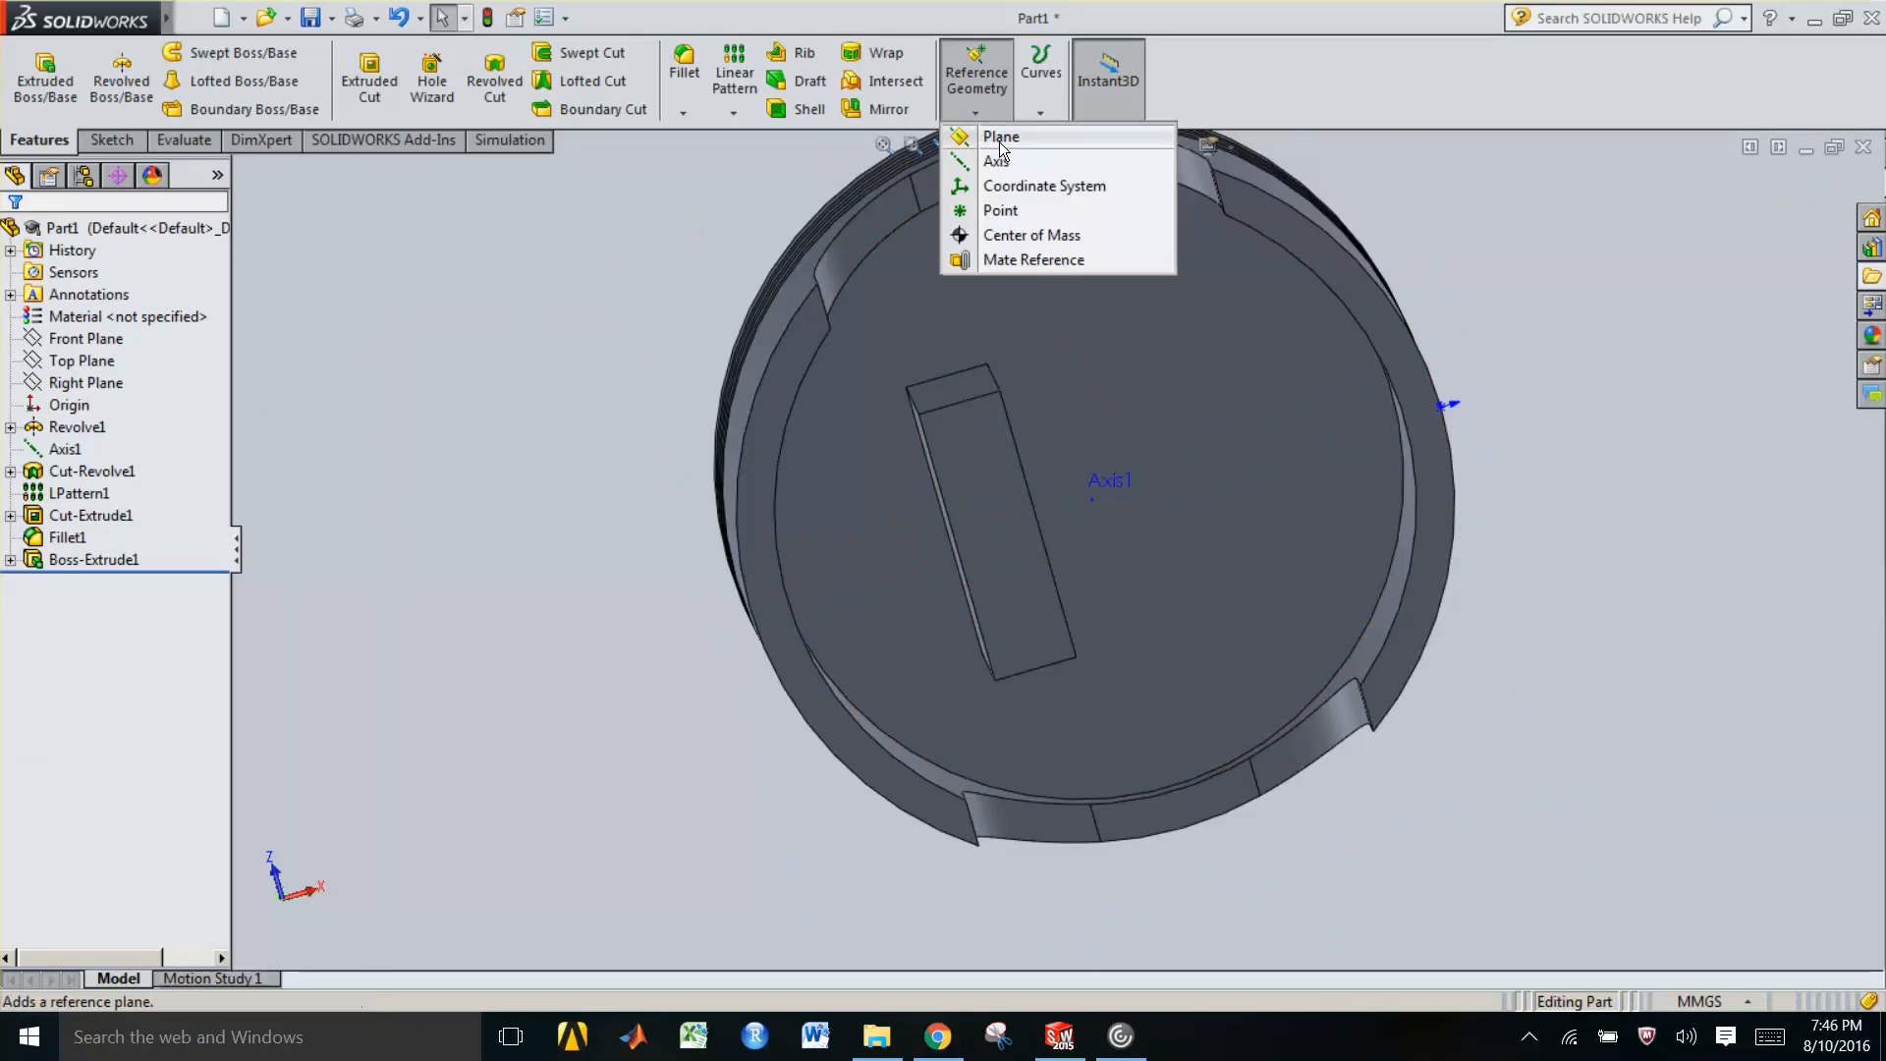
{"action": "left_click", "coordinate": [1000, 141]}
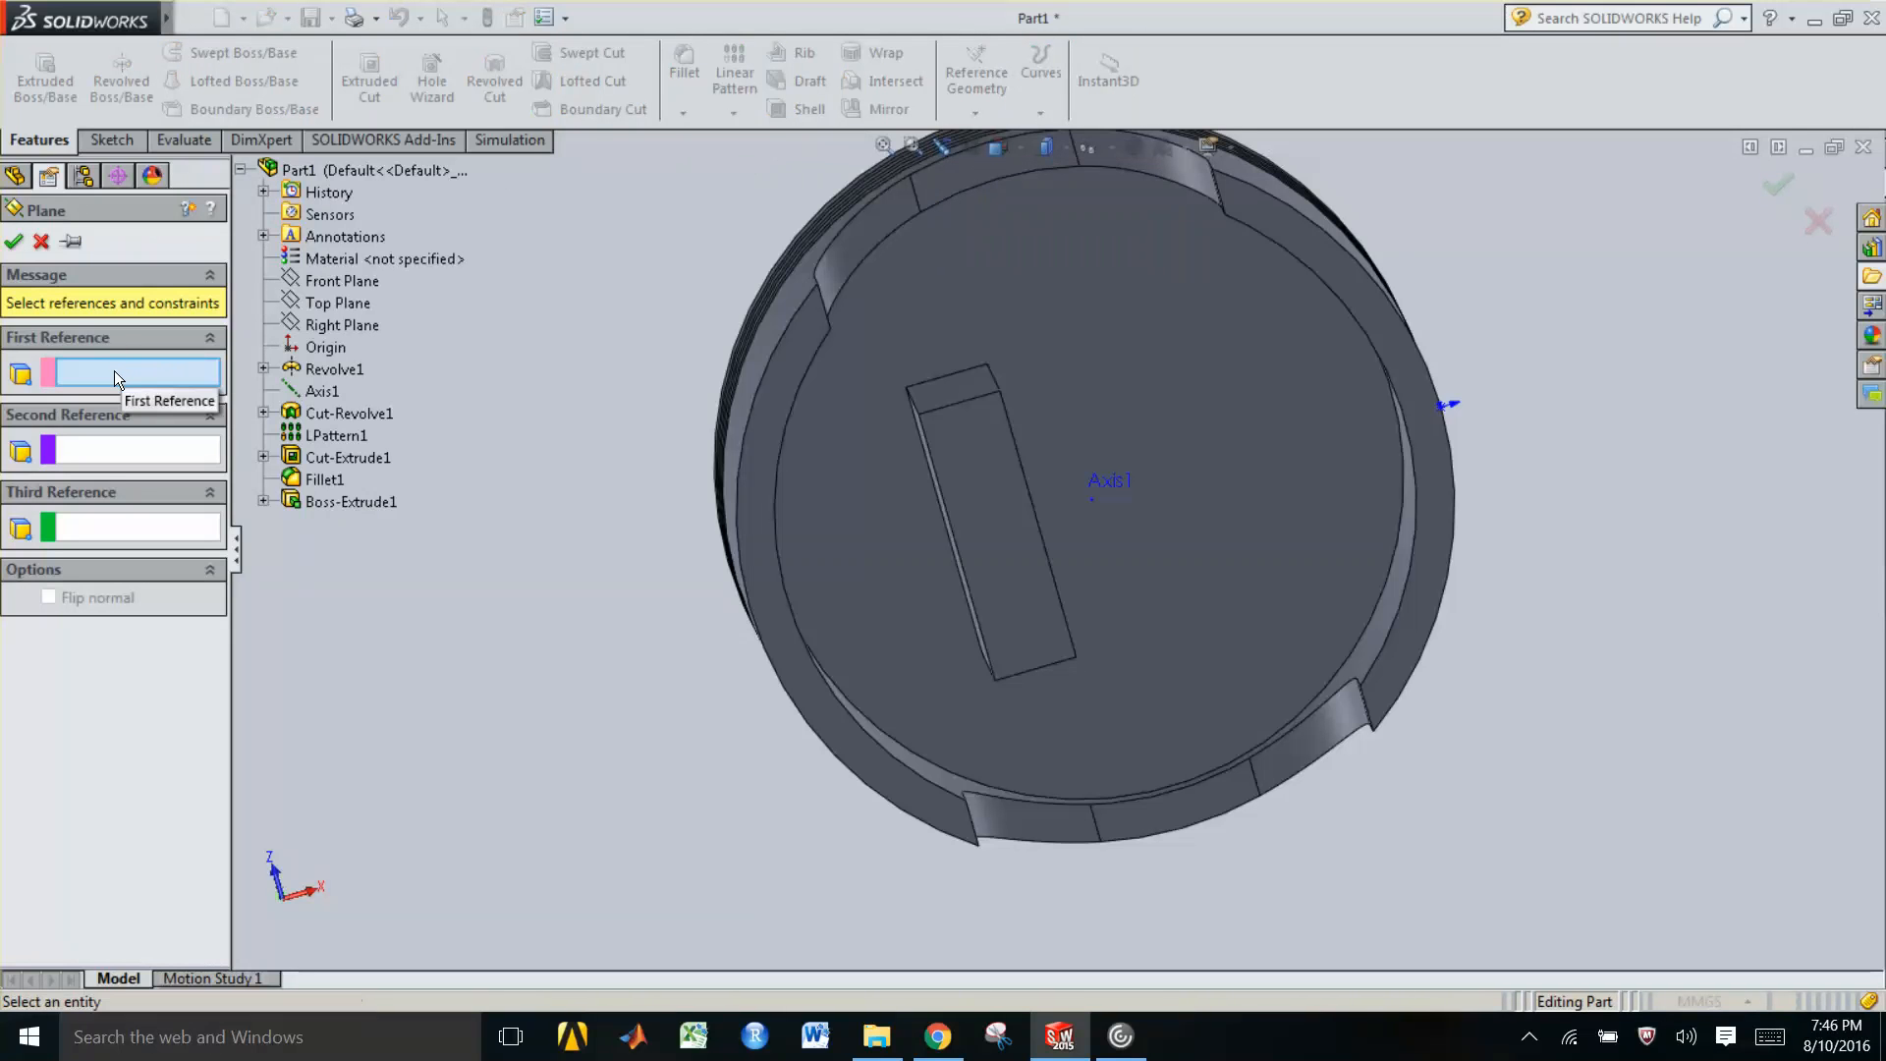
{"action": "left_click", "coordinate": [340, 328]}
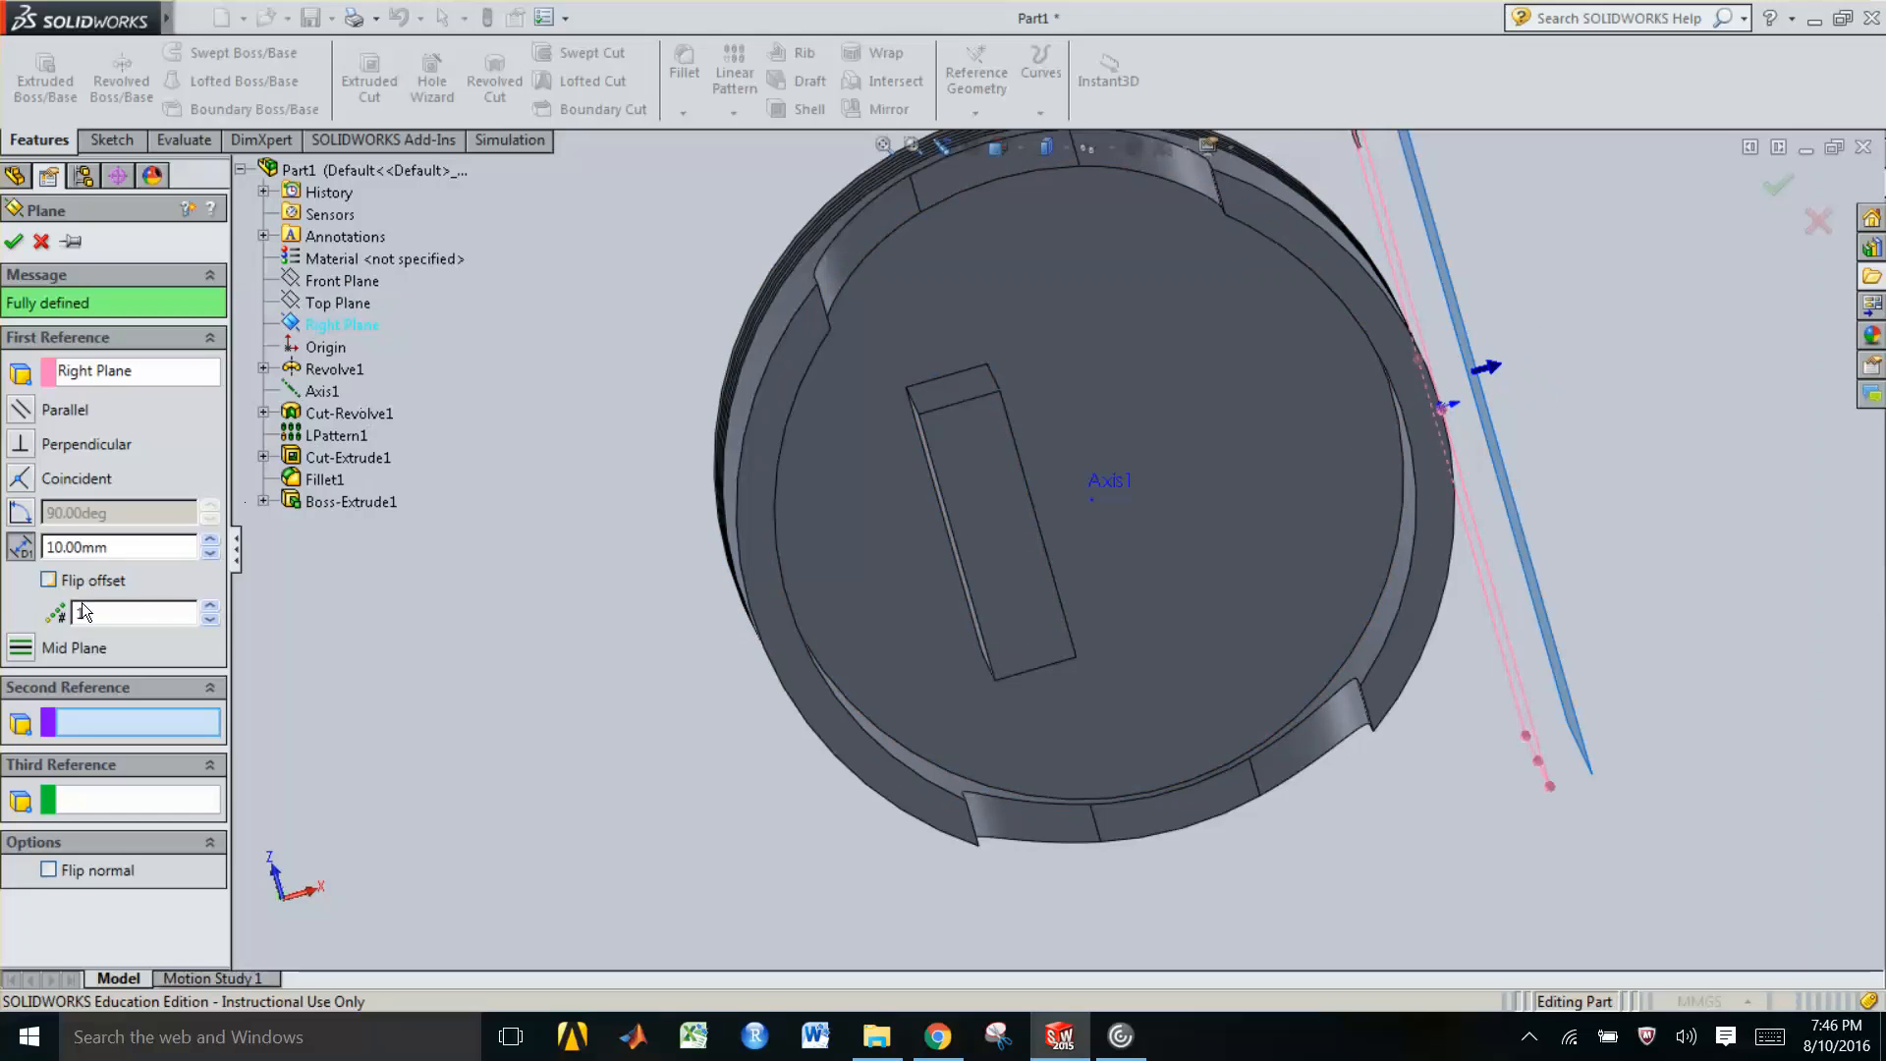
{"action": "left_click", "coordinate": [49, 582]}
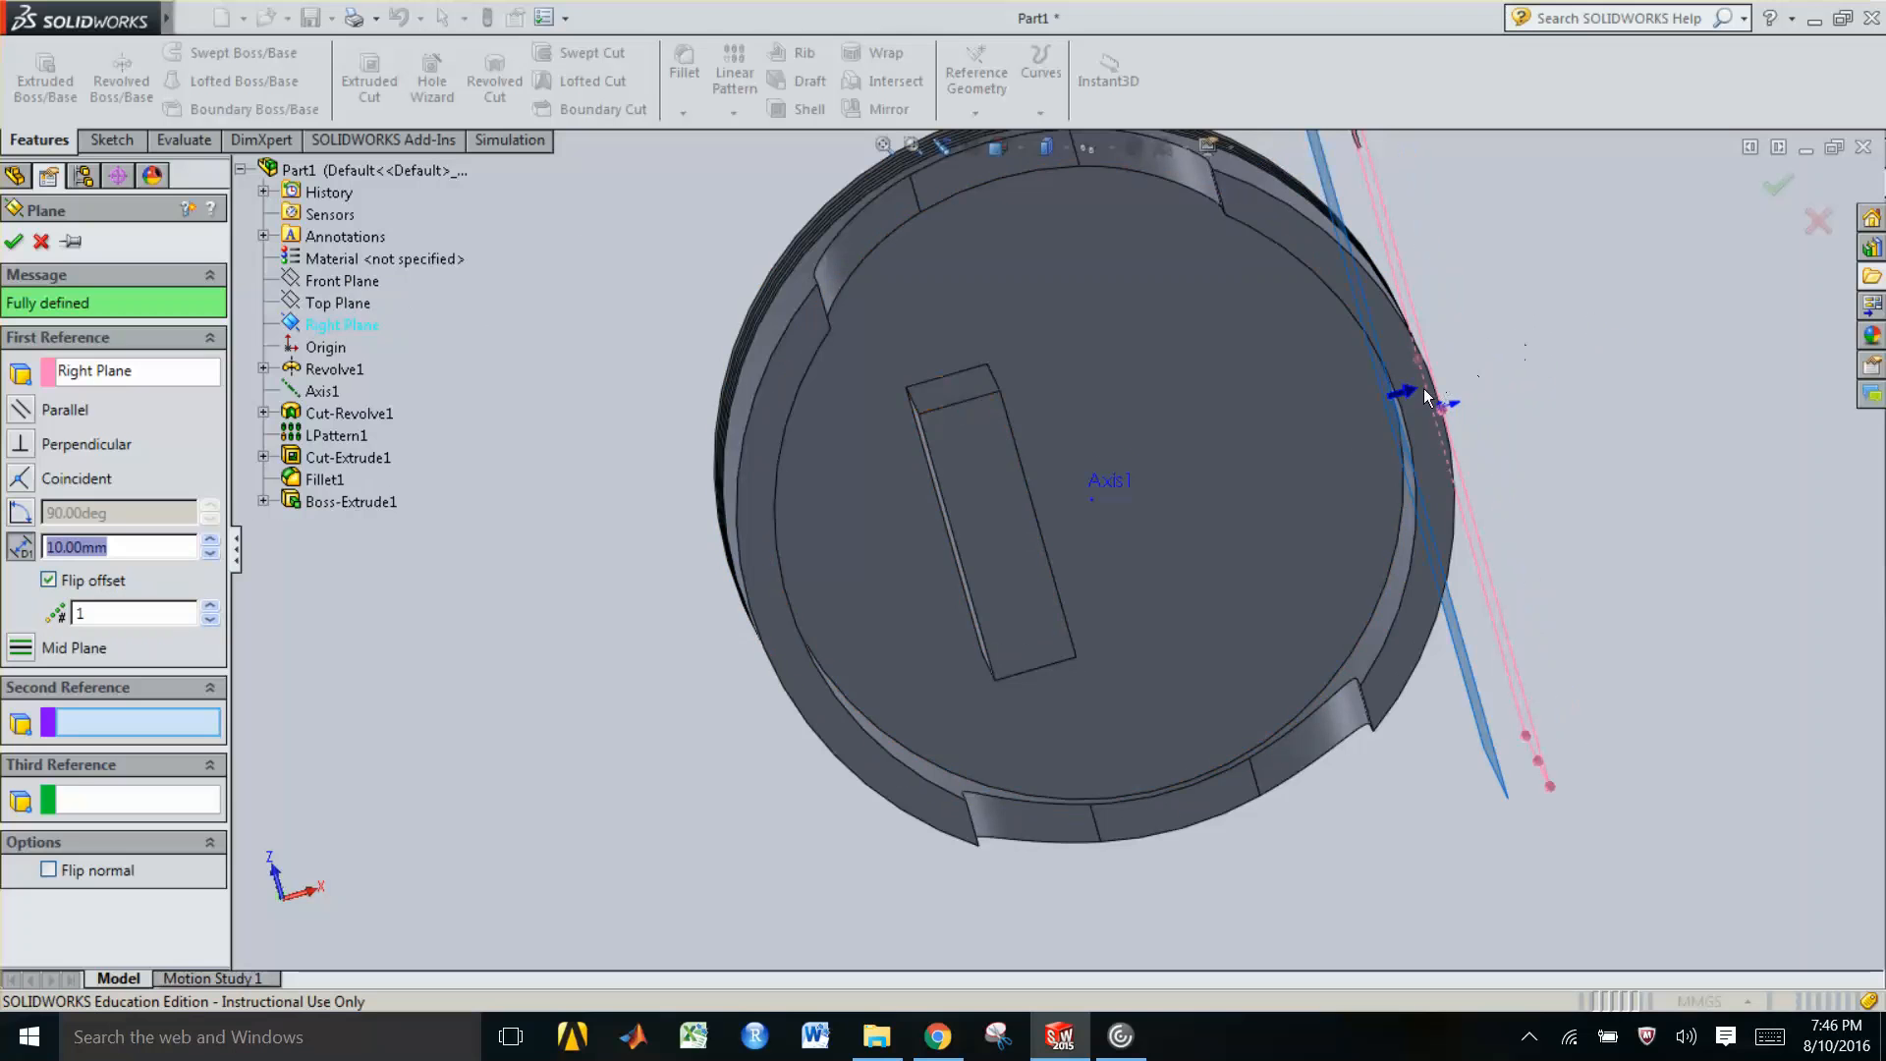
Try adding the piston's cylindrical face as the plane's second reference, then remove it
{"action": "left_click", "coordinate": [1400, 420]}
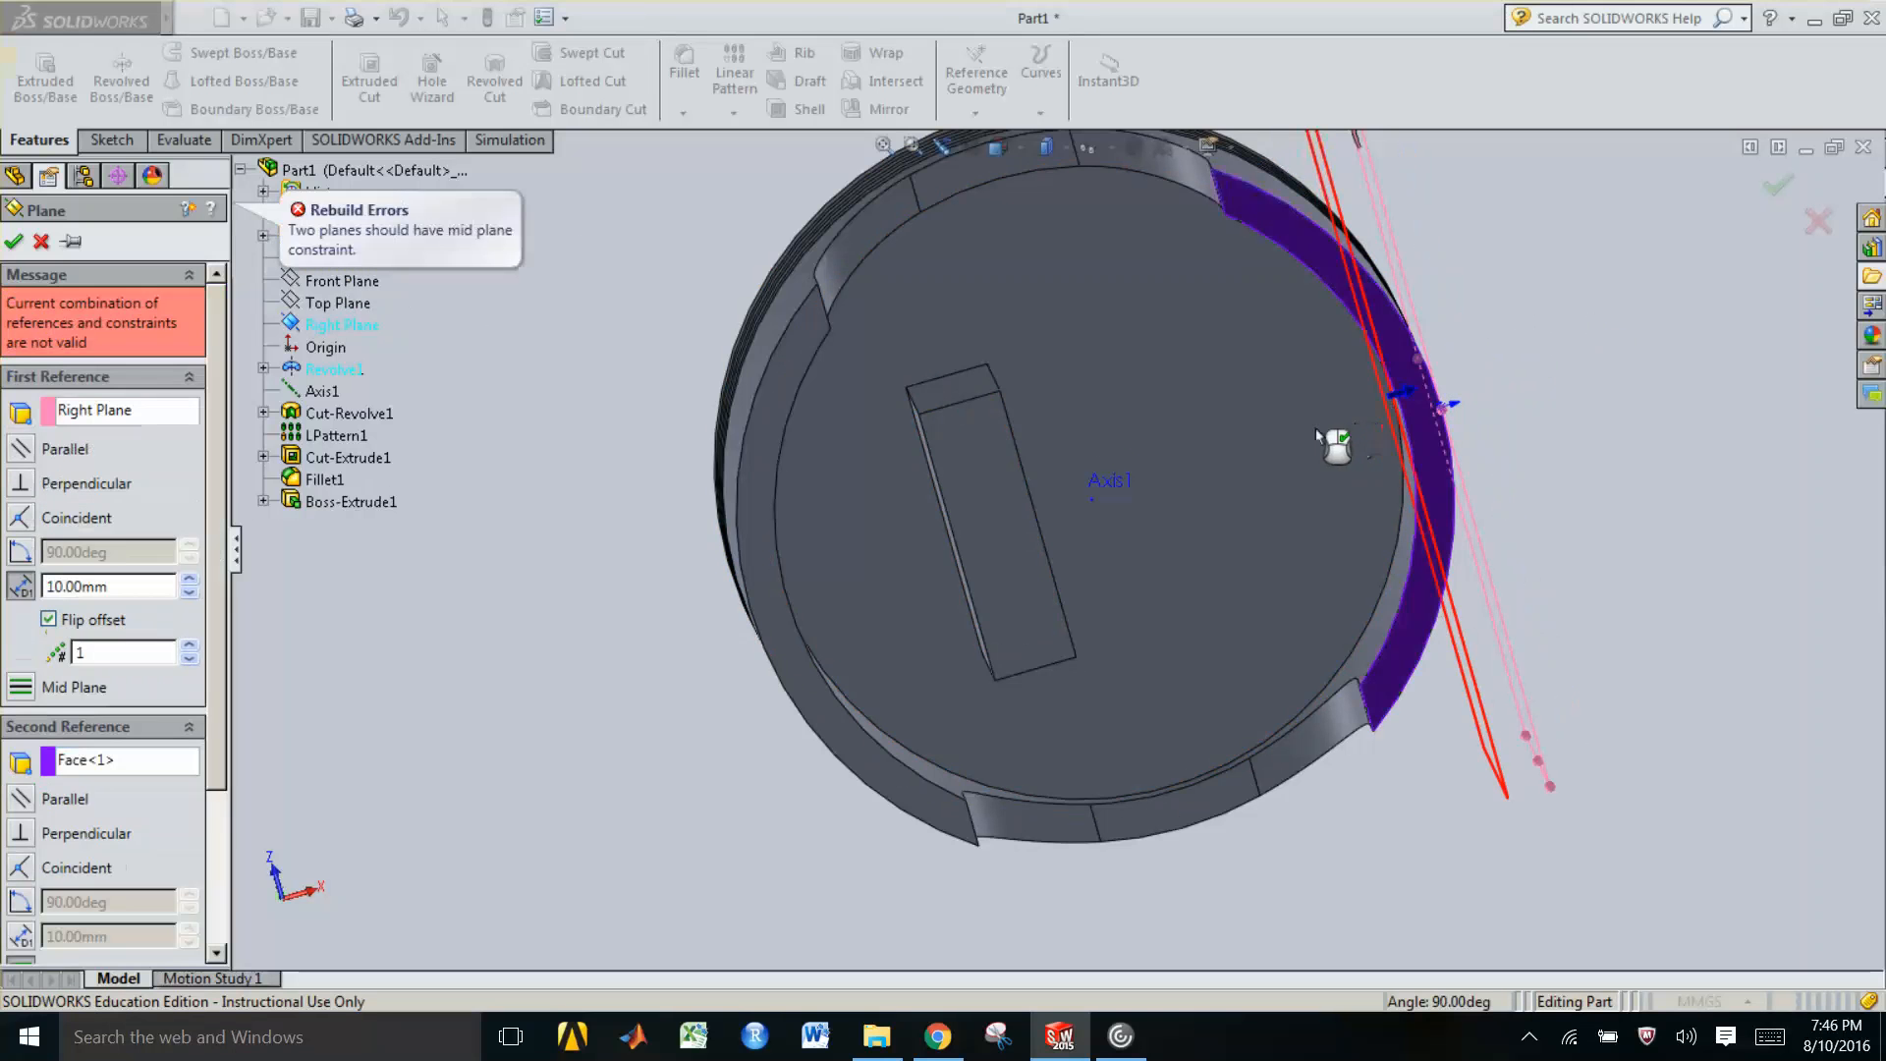
{"action": "left_click", "coordinate": [90, 765]}
{"action": "key", "text": "Delete"}
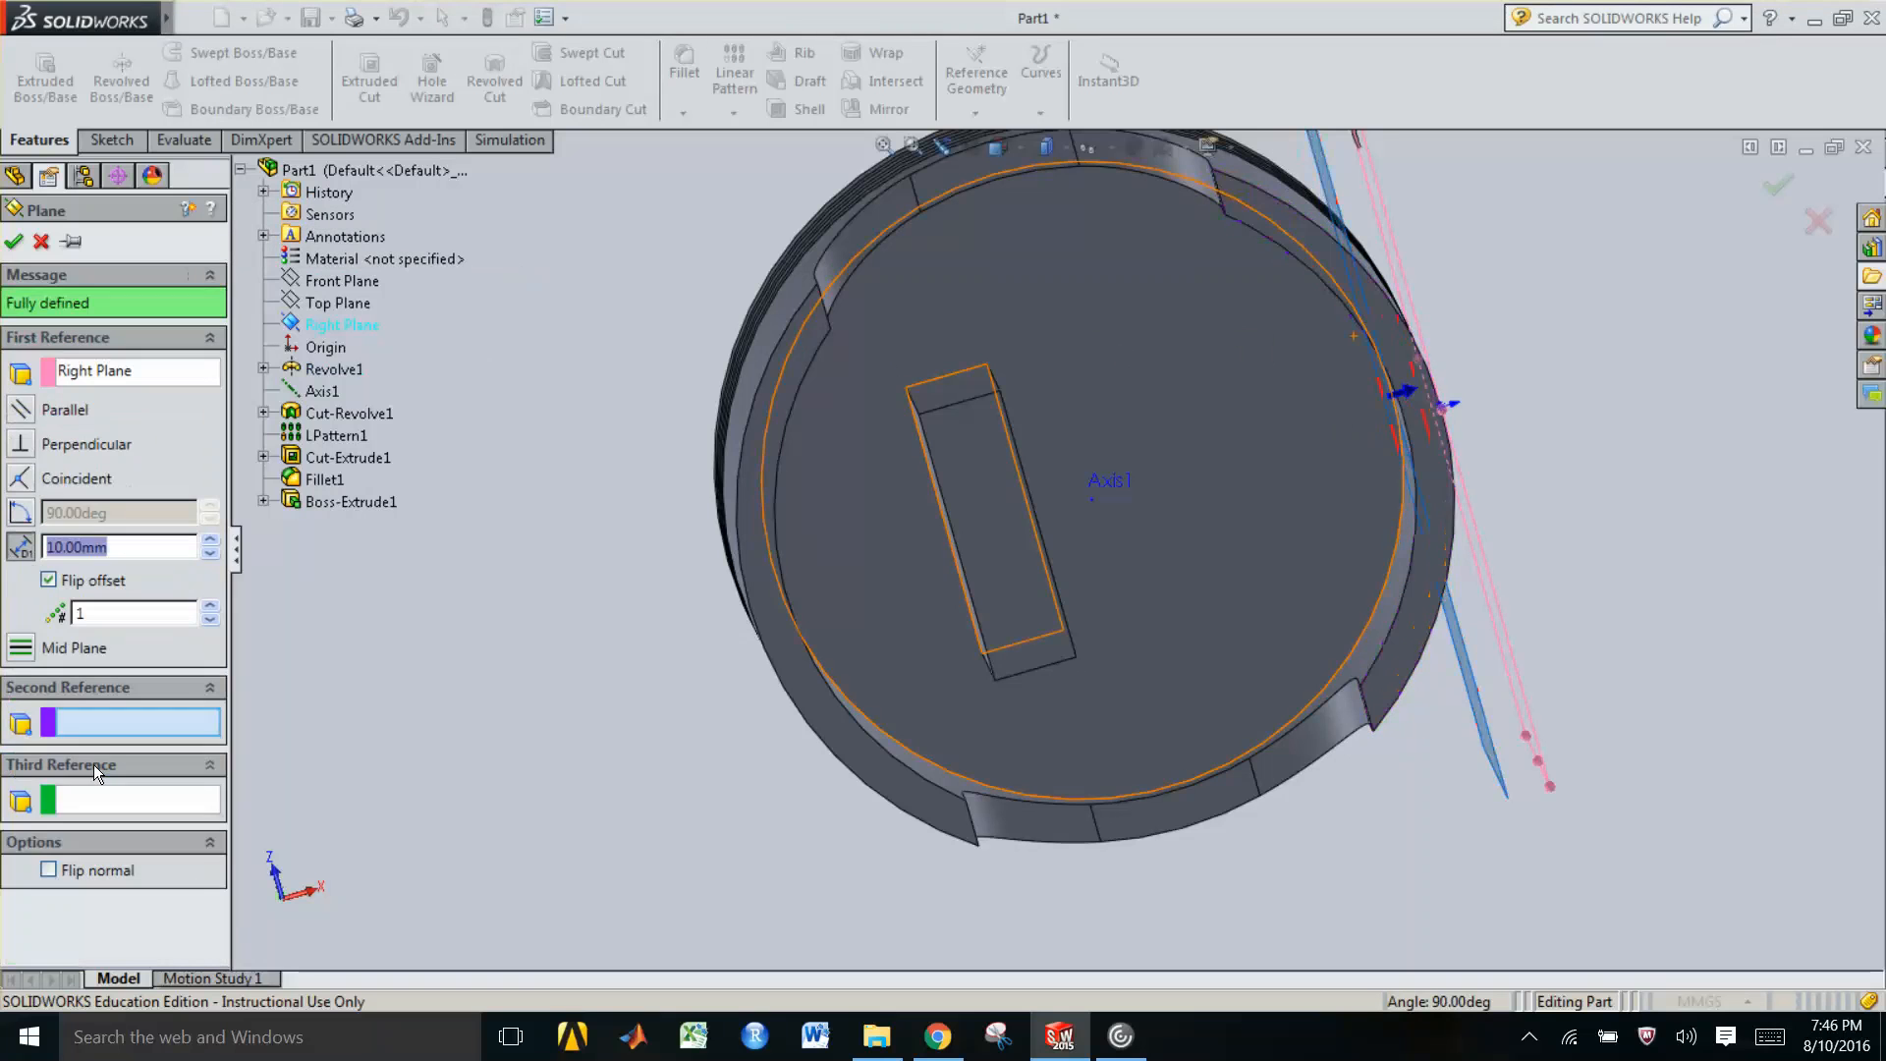
Set the reference plane's offset distance to 80 mm
{"action": "left_click", "coordinate": [208, 543]}
{"action": "left_click", "coordinate": [208, 542]}
{"action": "left_click", "coordinate": [208, 542]}
{"action": "left_click", "coordinate": [208, 543]}
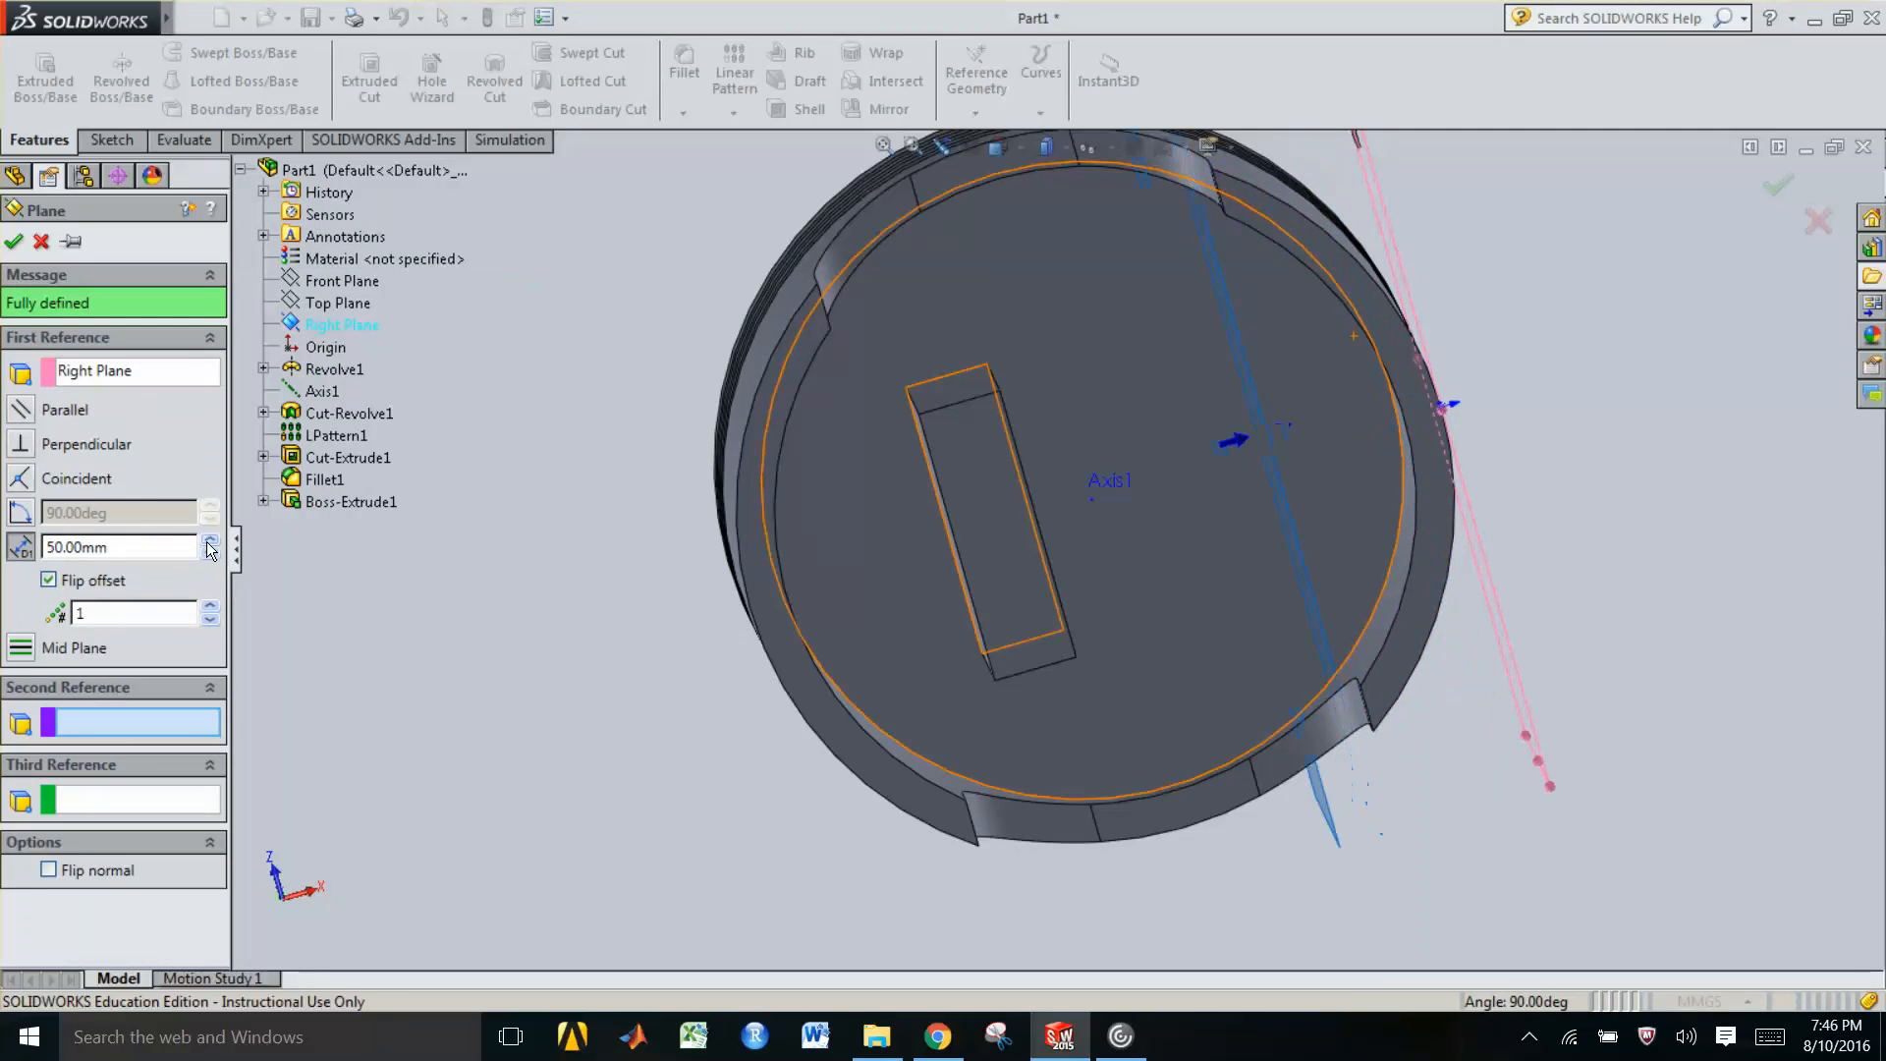
{"action": "left_click", "coordinate": [208, 543]}
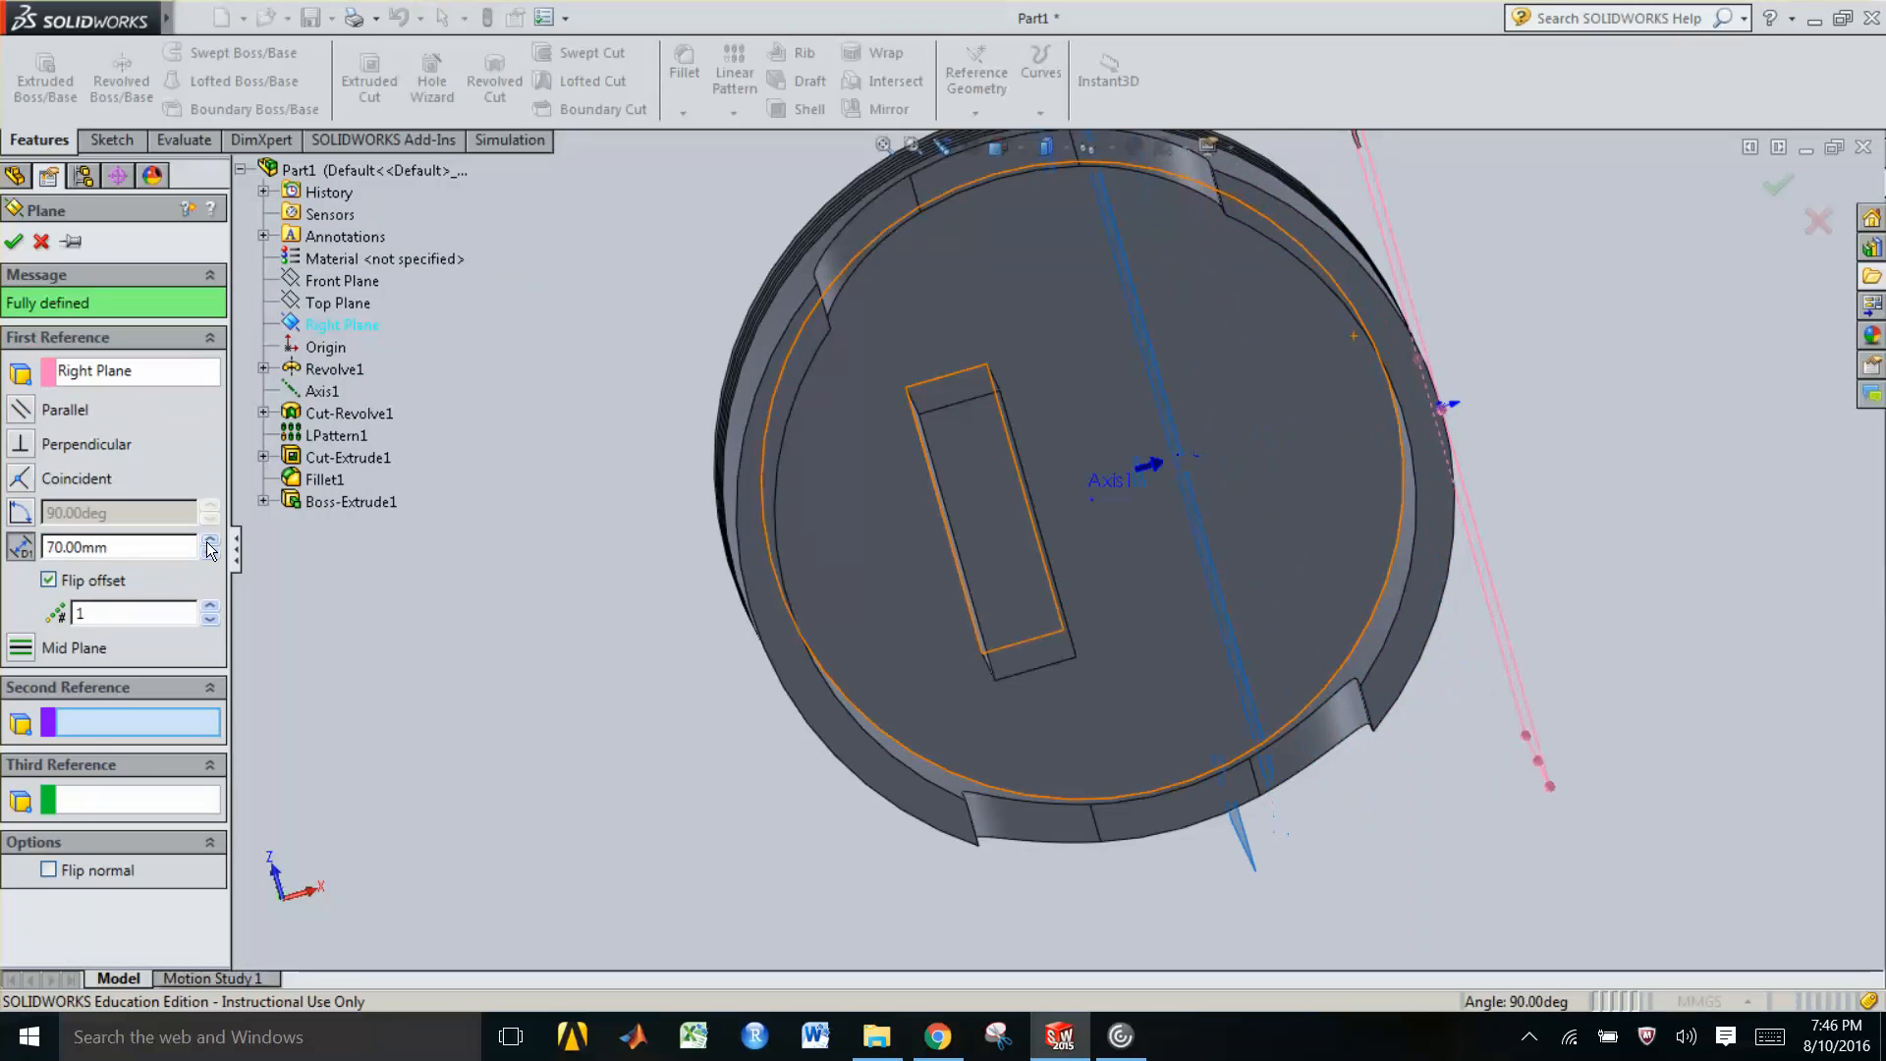
{"action": "left_click", "coordinate": [209, 542]}
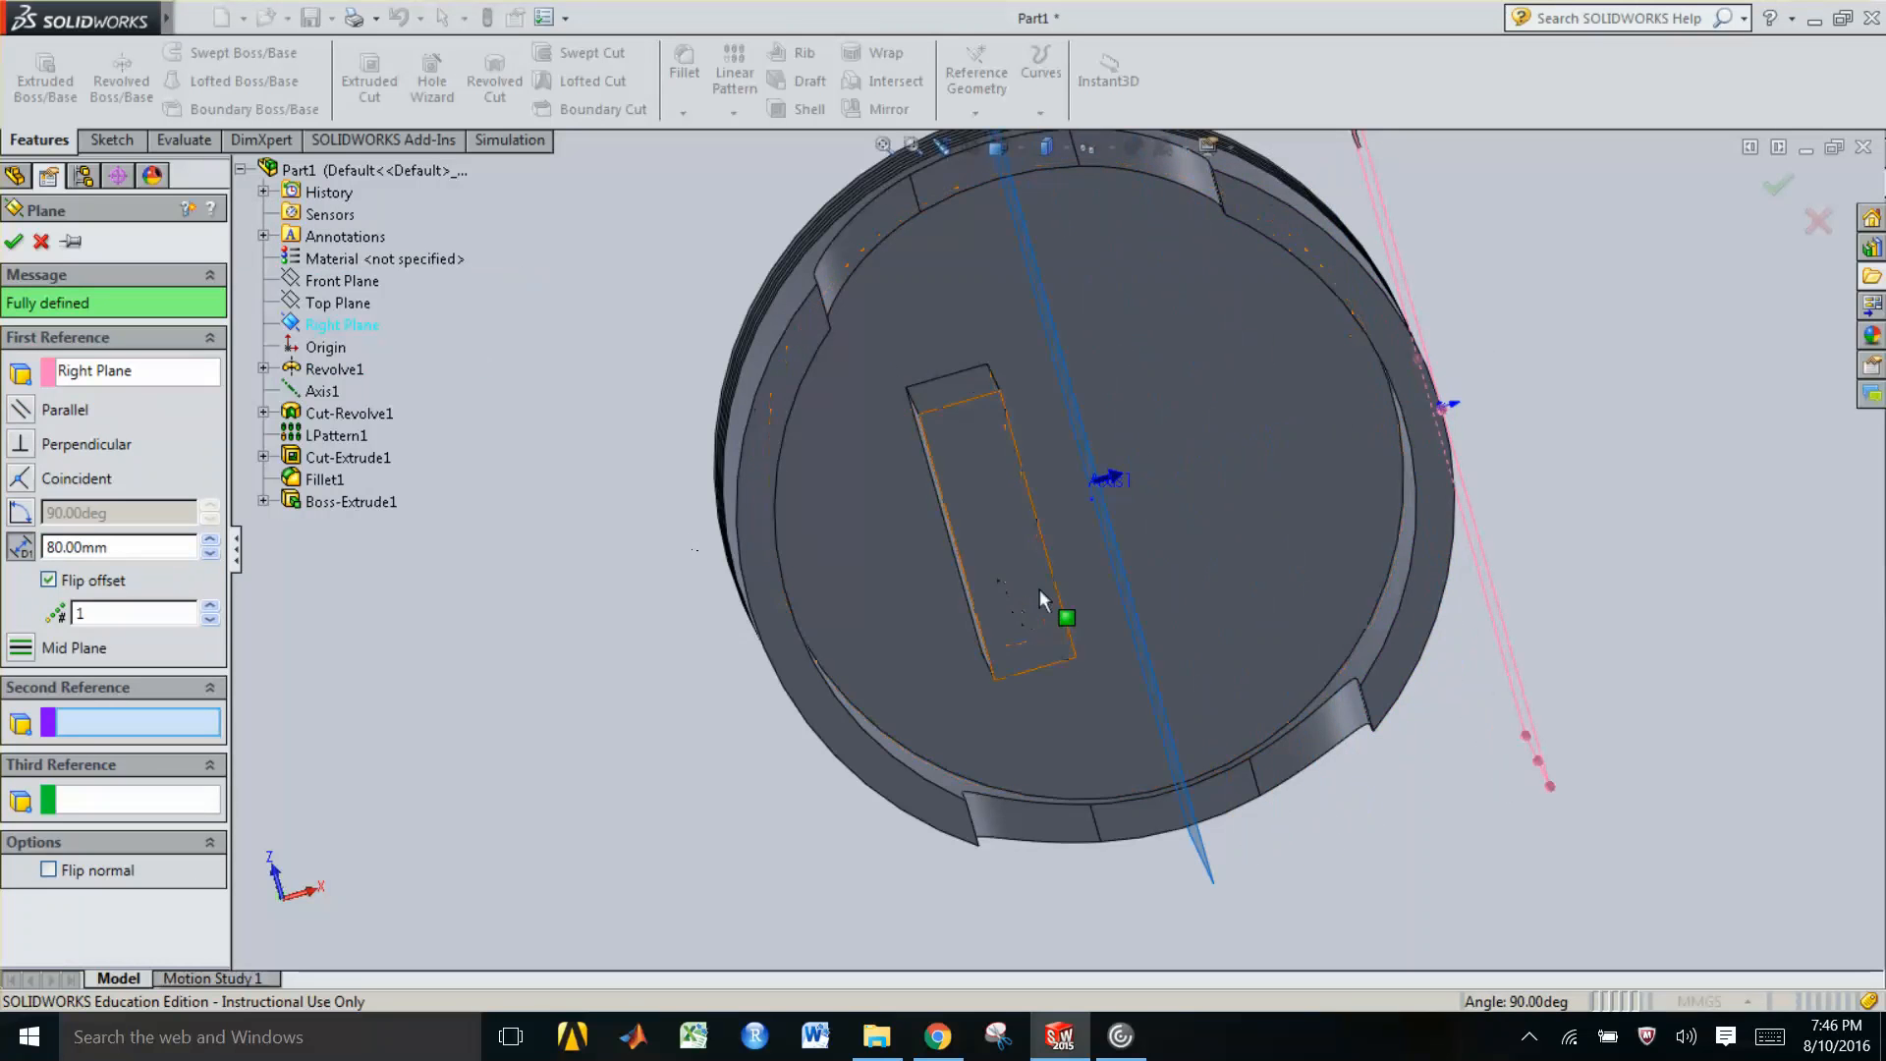
Finish the offset plane after trying and removing Axis1 as its second reference
{"action": "mouse_move", "coordinate": [1055, 544]}
{"action": "middle_mouse_down"}
{"action": "mouse_move", "coordinate": [1055, 472]}
{"action": "mouse_move", "coordinate": [1032, 492]}
{"action": "mouse_move", "coordinate": [1046, 590]}
{"action": "mouse_move", "coordinate": [1089, 574]}
{"action": "mouse_move", "coordinate": [1046, 582]}
{"action": "mouse_move", "coordinate": [1066, 568]}
{"action": "middle_mouse_up"}
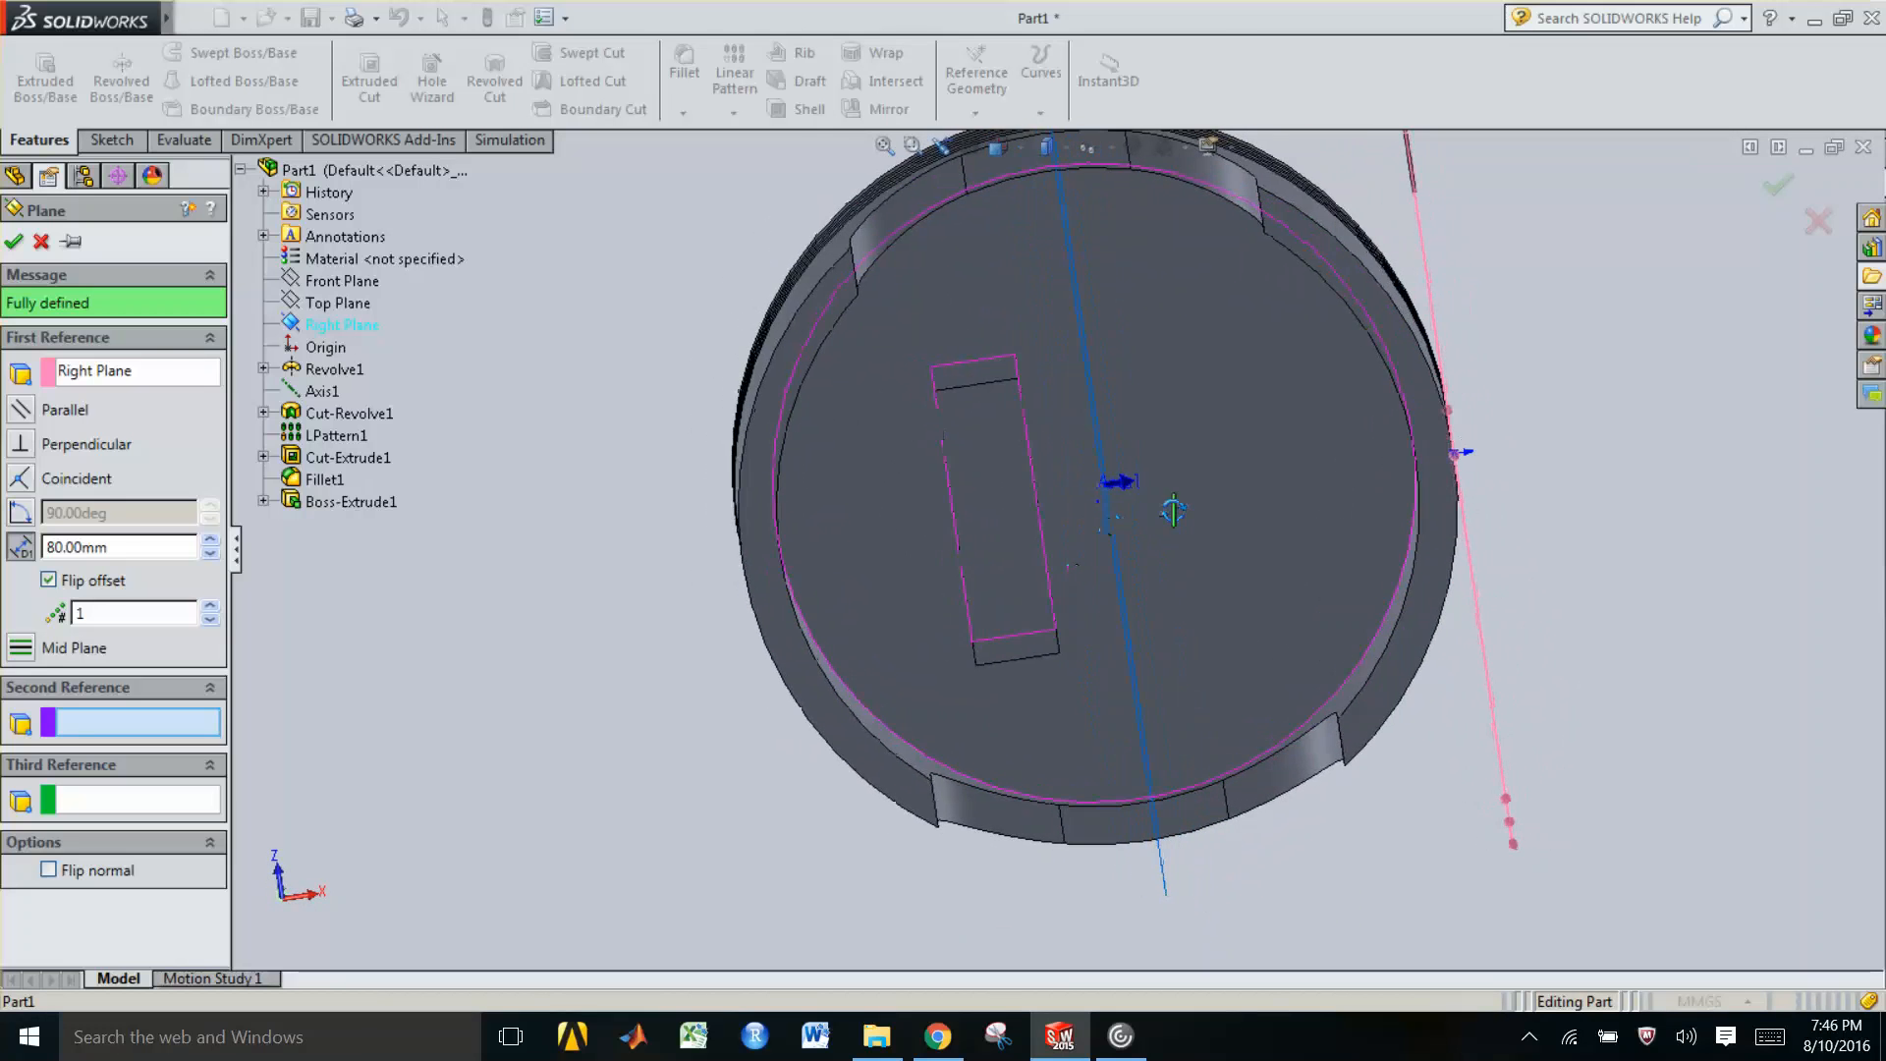
{"action": "scroll", "coordinate": [1152, 493], "scroll_direction": "down", "scroll_amount": 1}
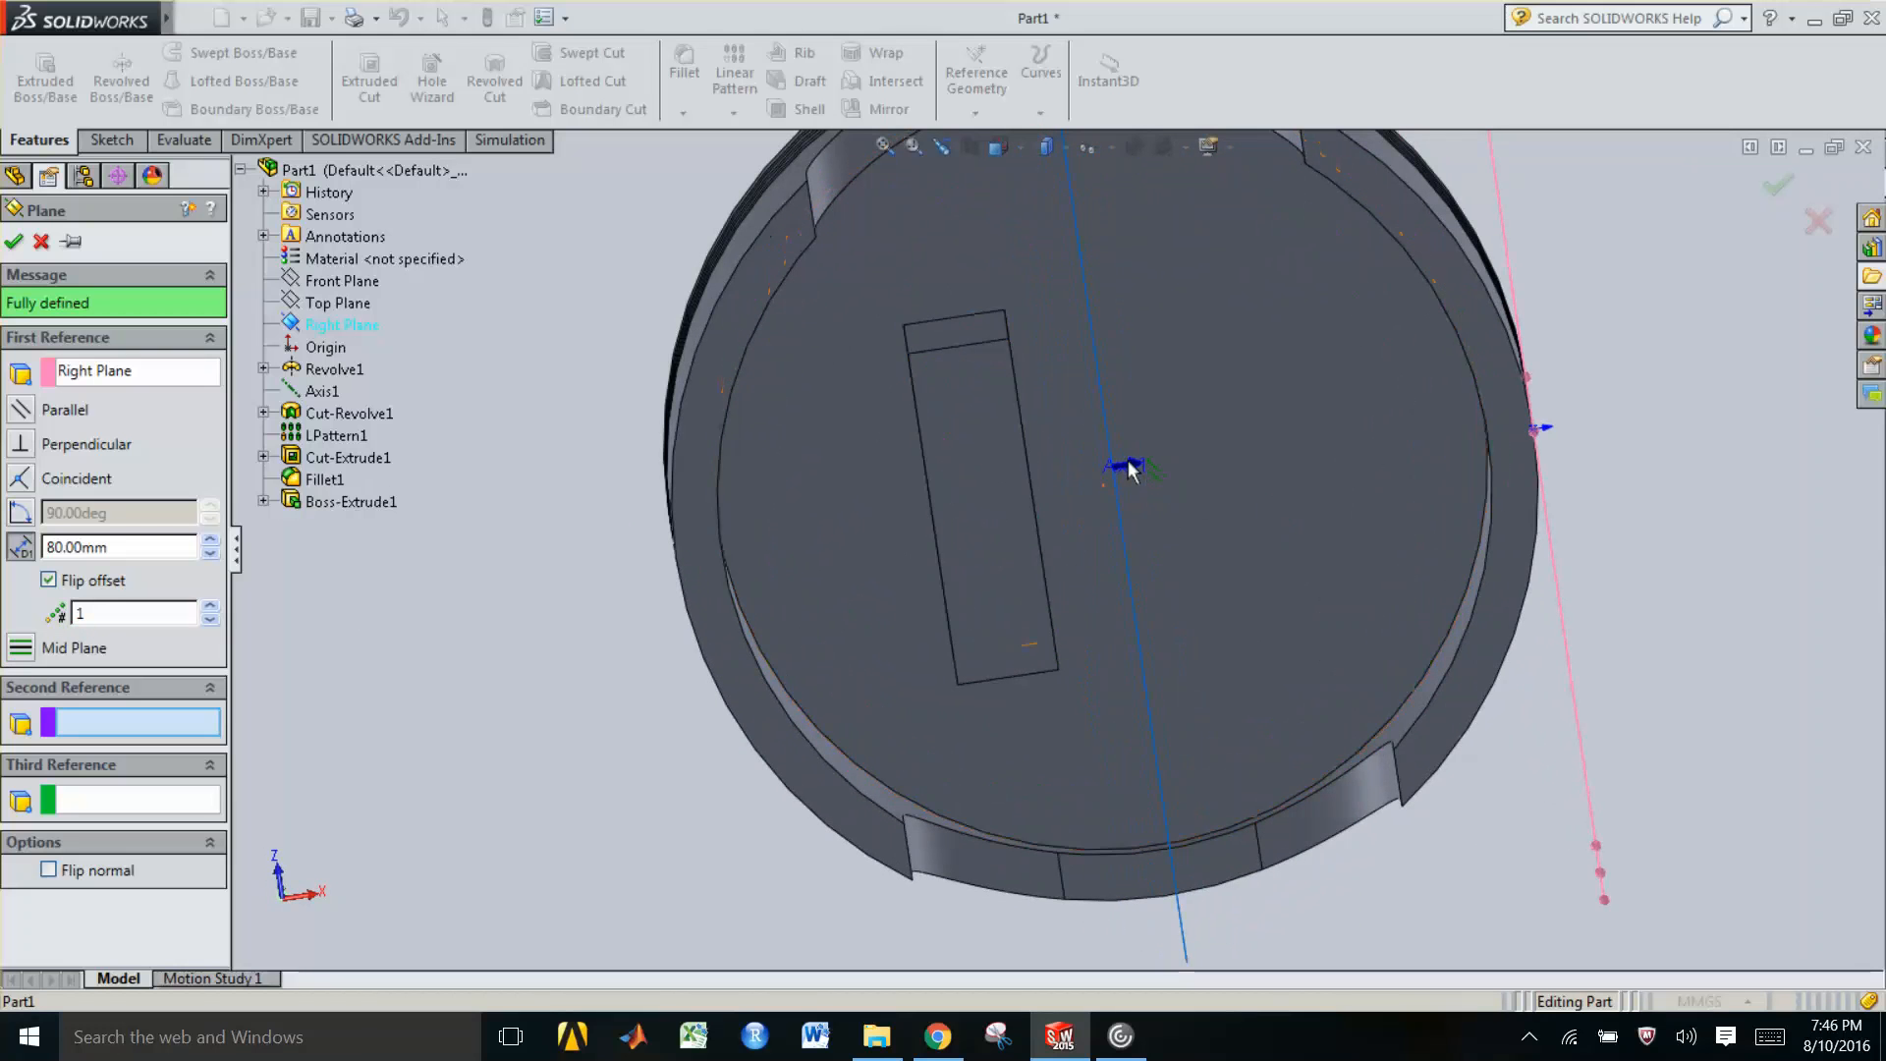
{"action": "left_click", "coordinate": [1112, 474]}
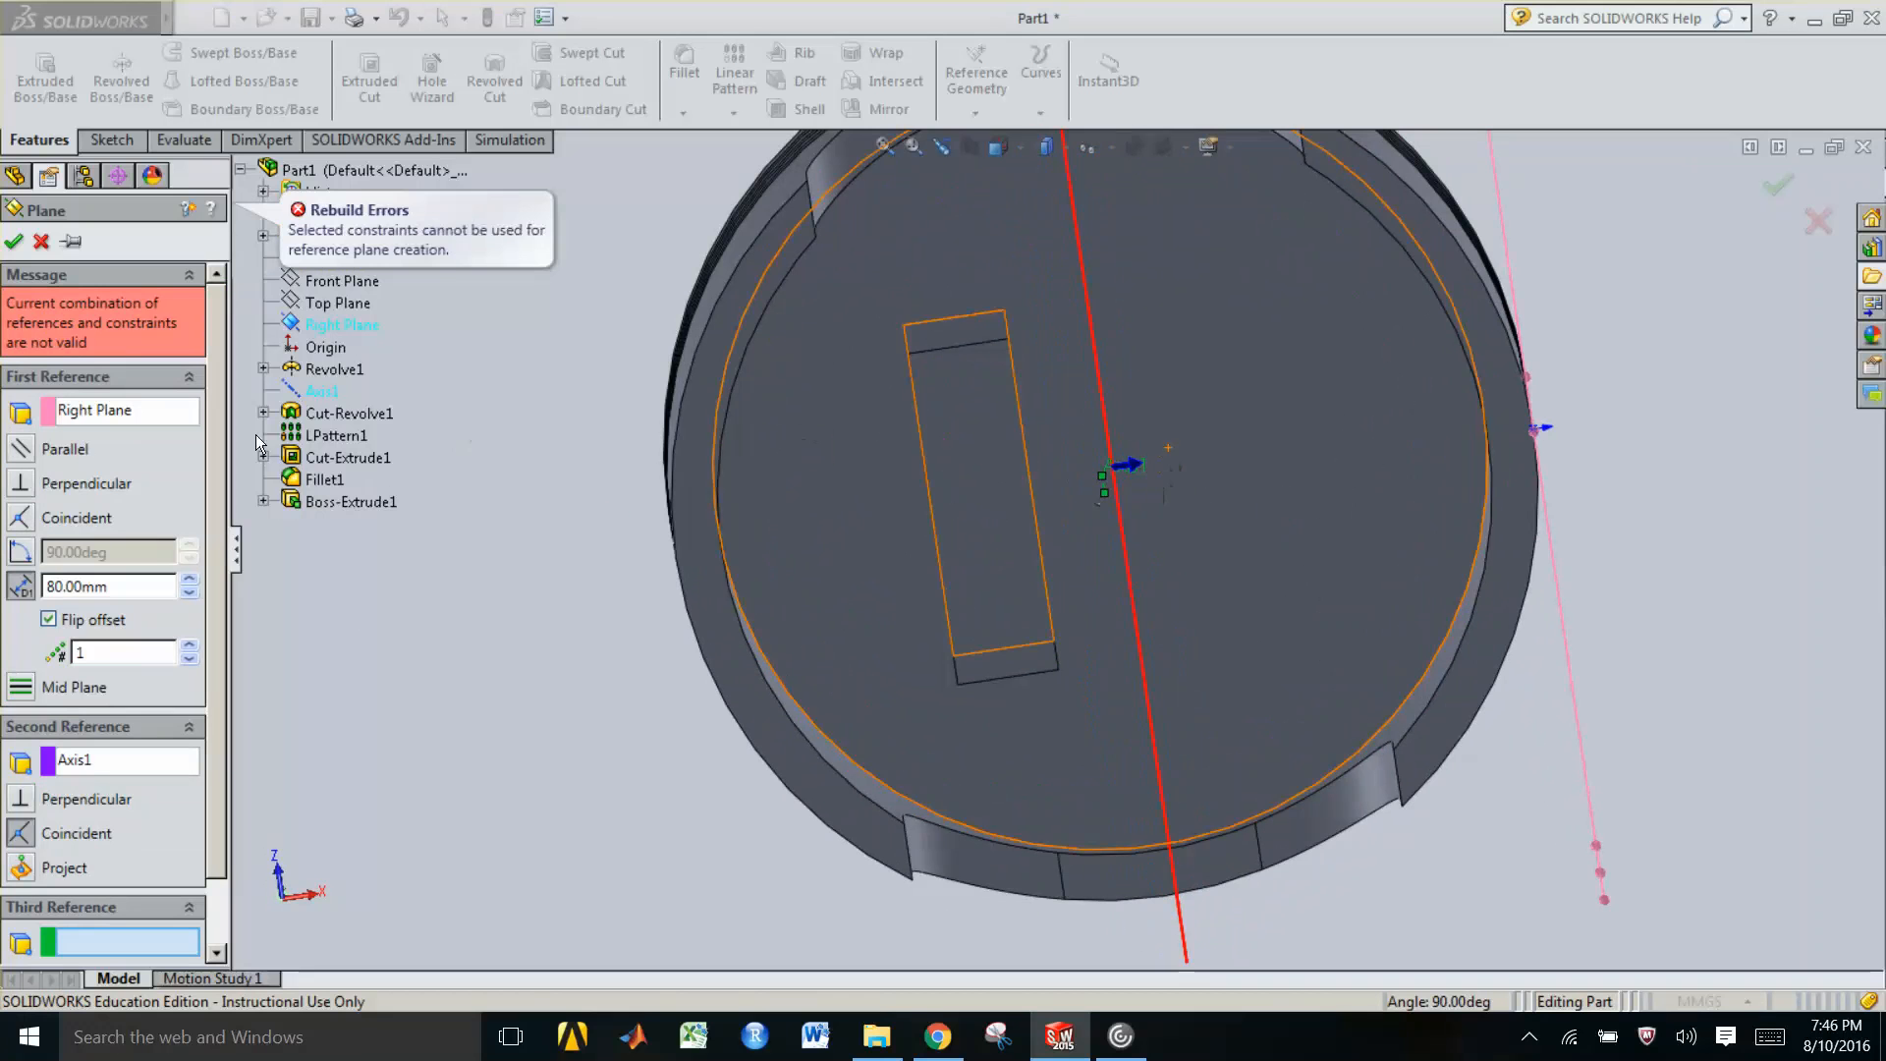
{"action": "left_click", "coordinate": [84, 761]}
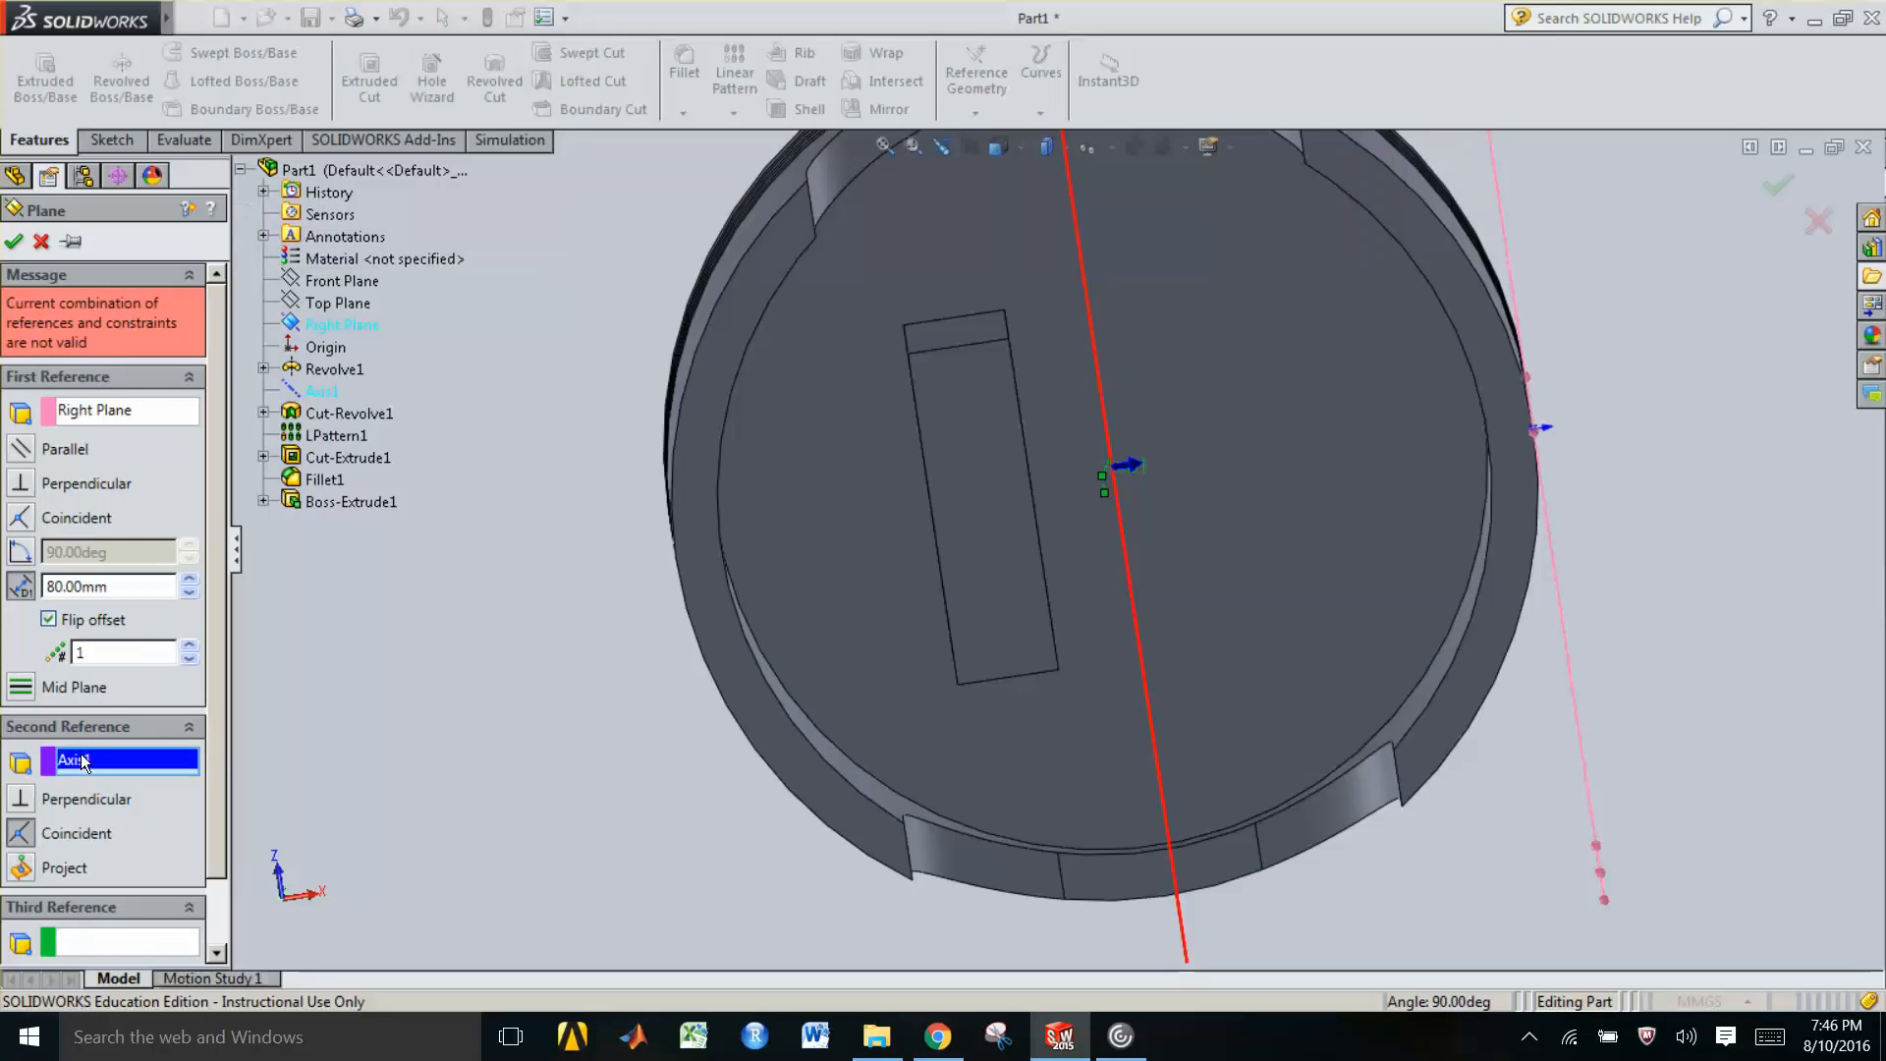
{"action": "key", "text": "Delete"}
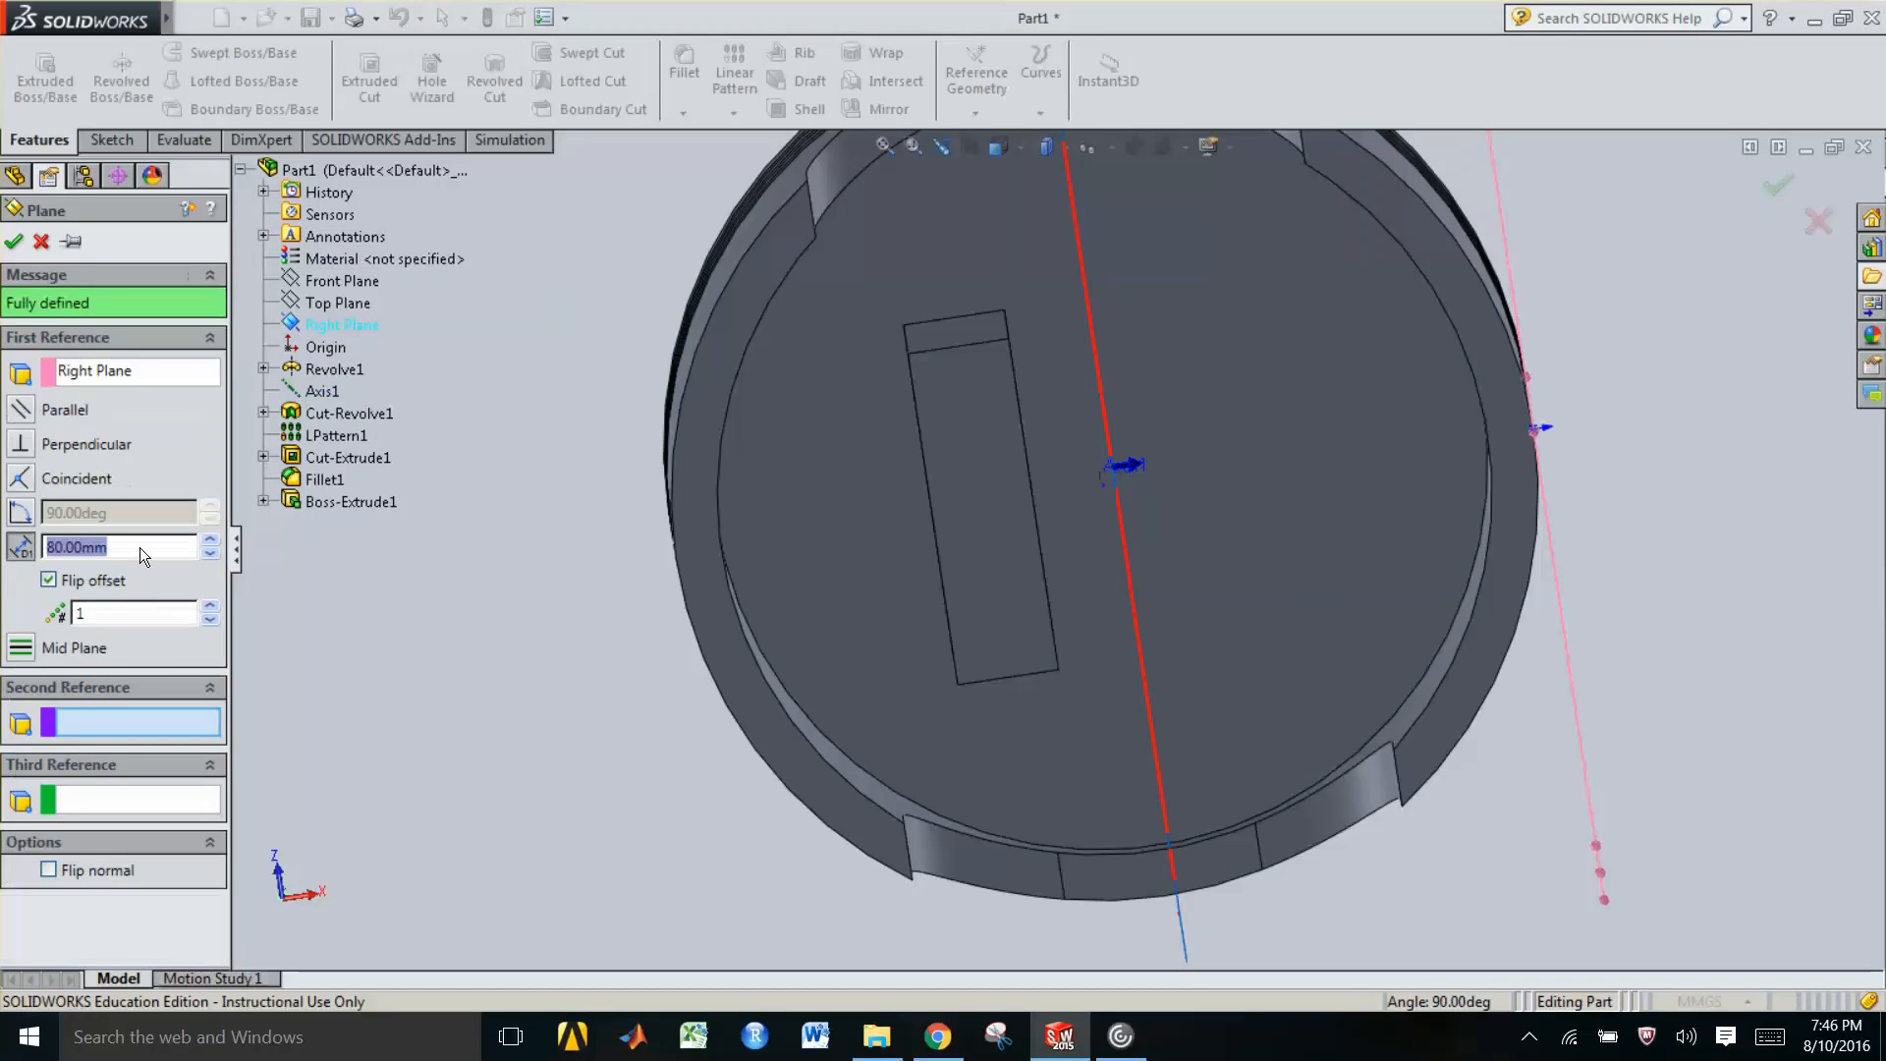
{"action": "left_click", "coordinate": [140, 546]}
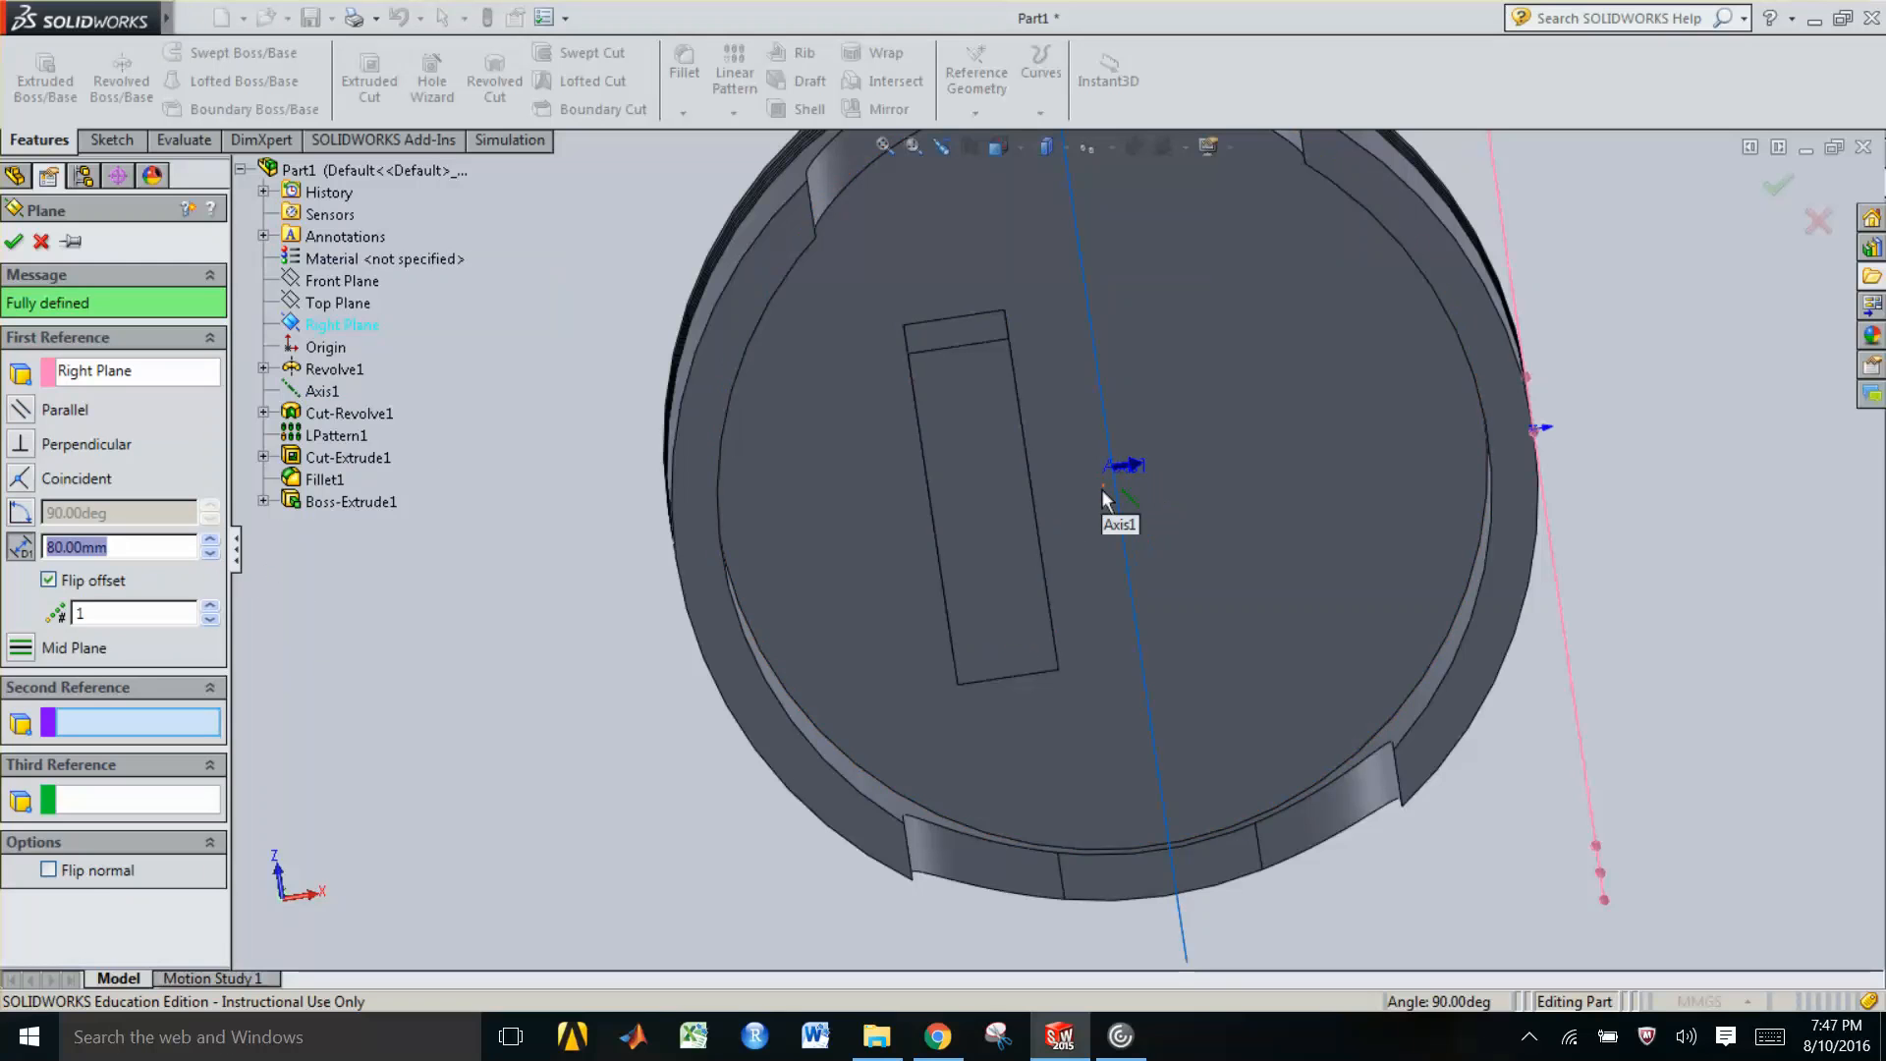
{"action": "left_click", "coordinate": [1118, 523]}
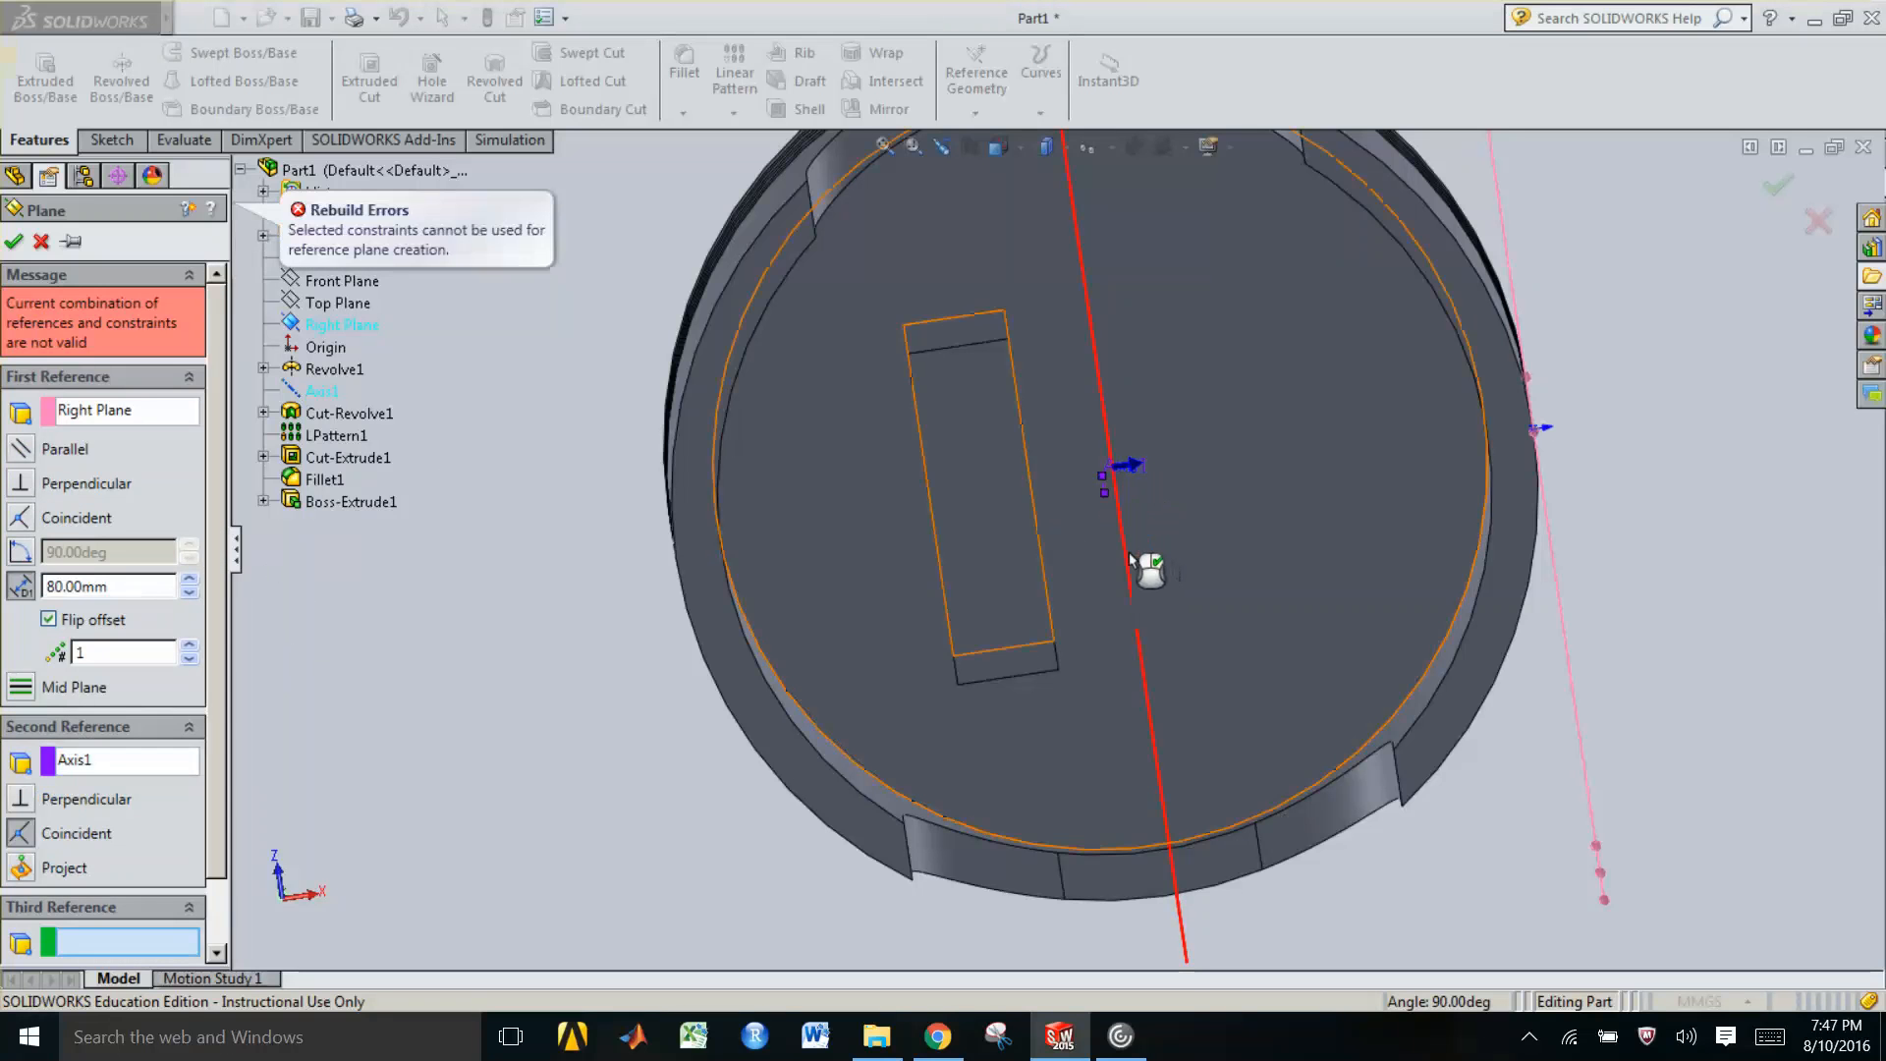
{"action": "left_click", "coordinate": [79, 762]}
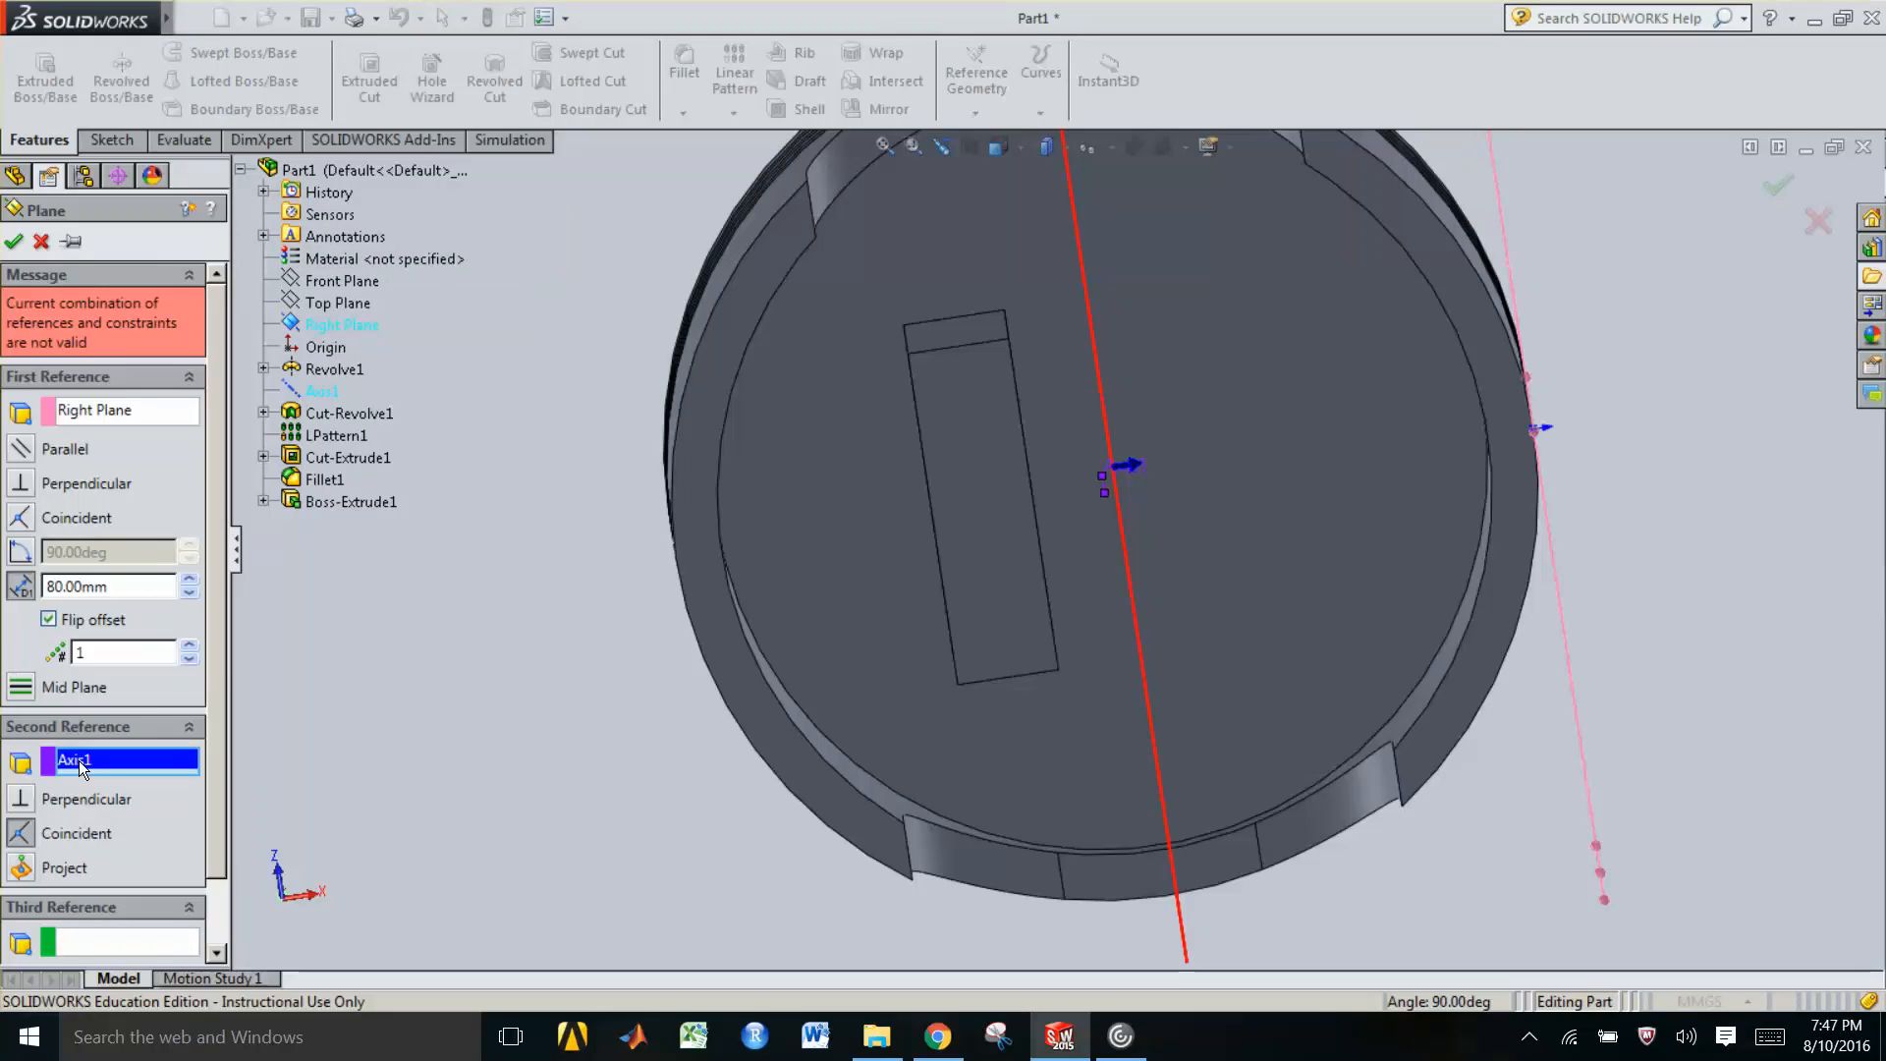
{"action": "key", "text": "Delete"}
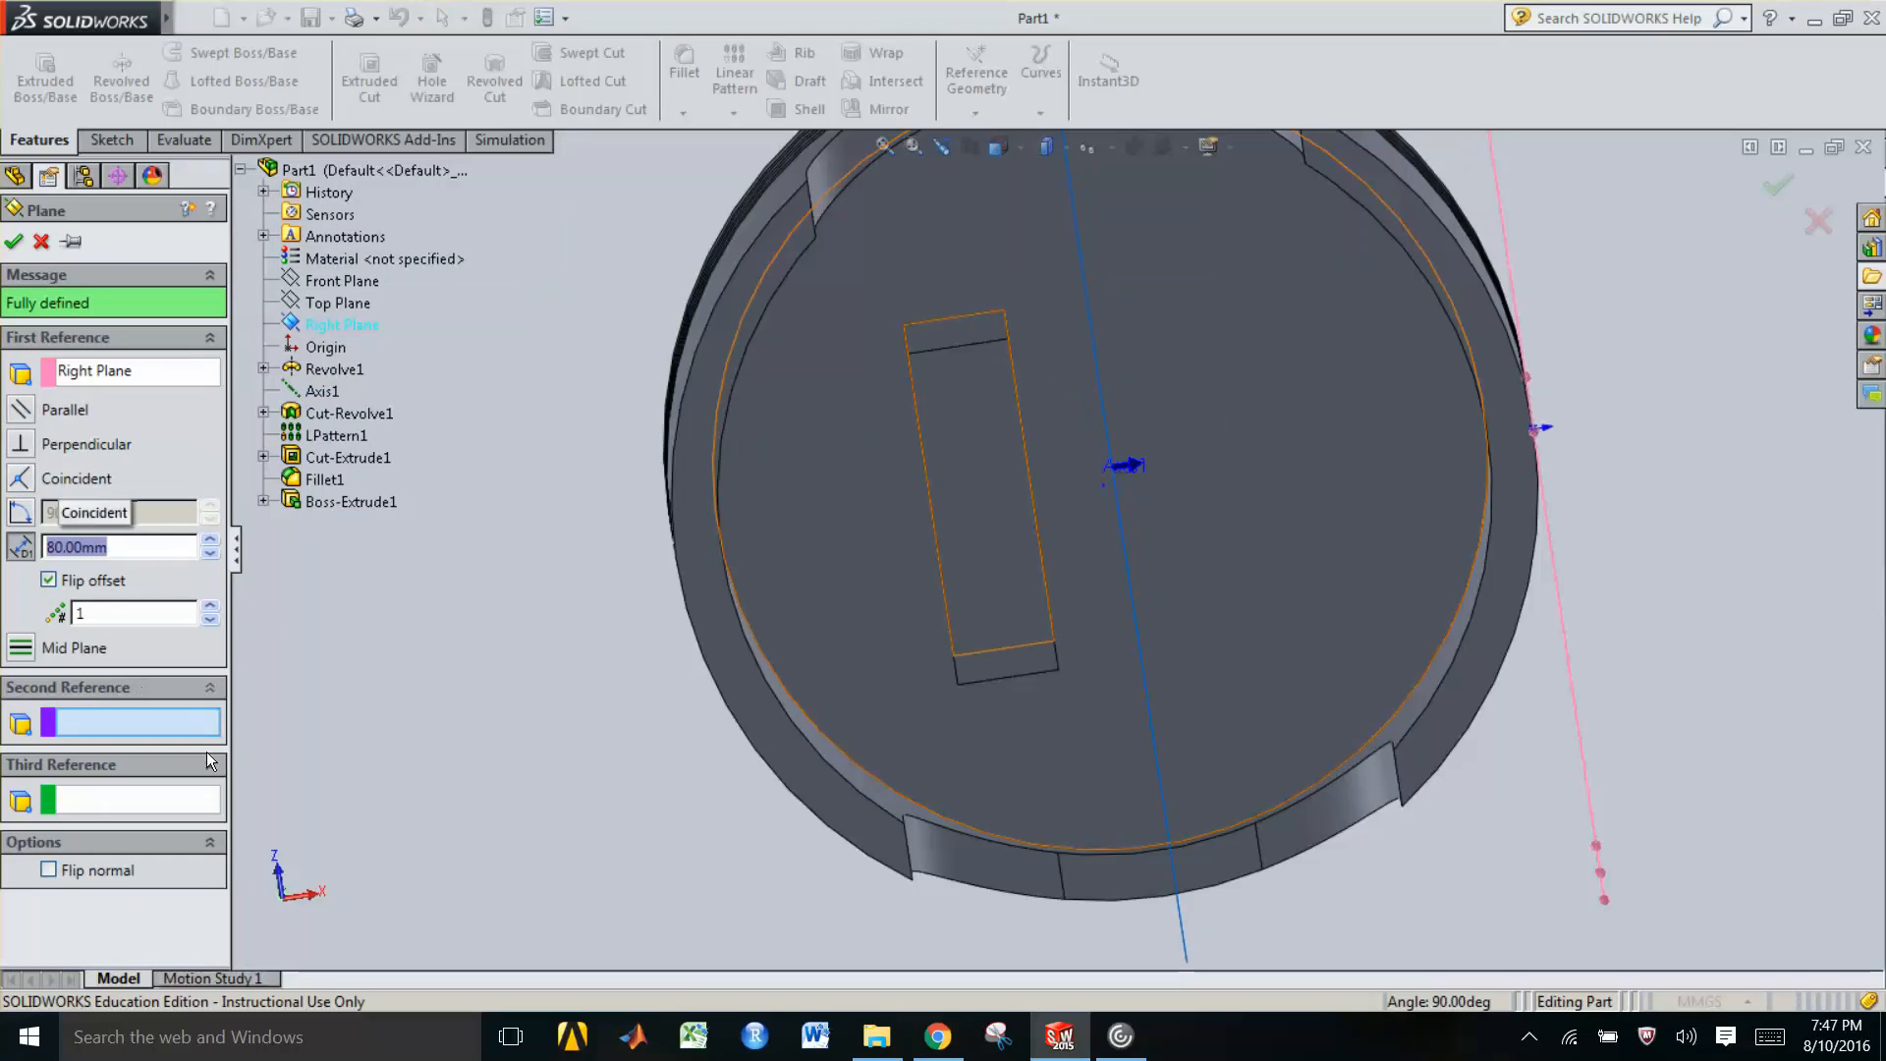
{"action": "left_click", "coordinate": [14, 242]}
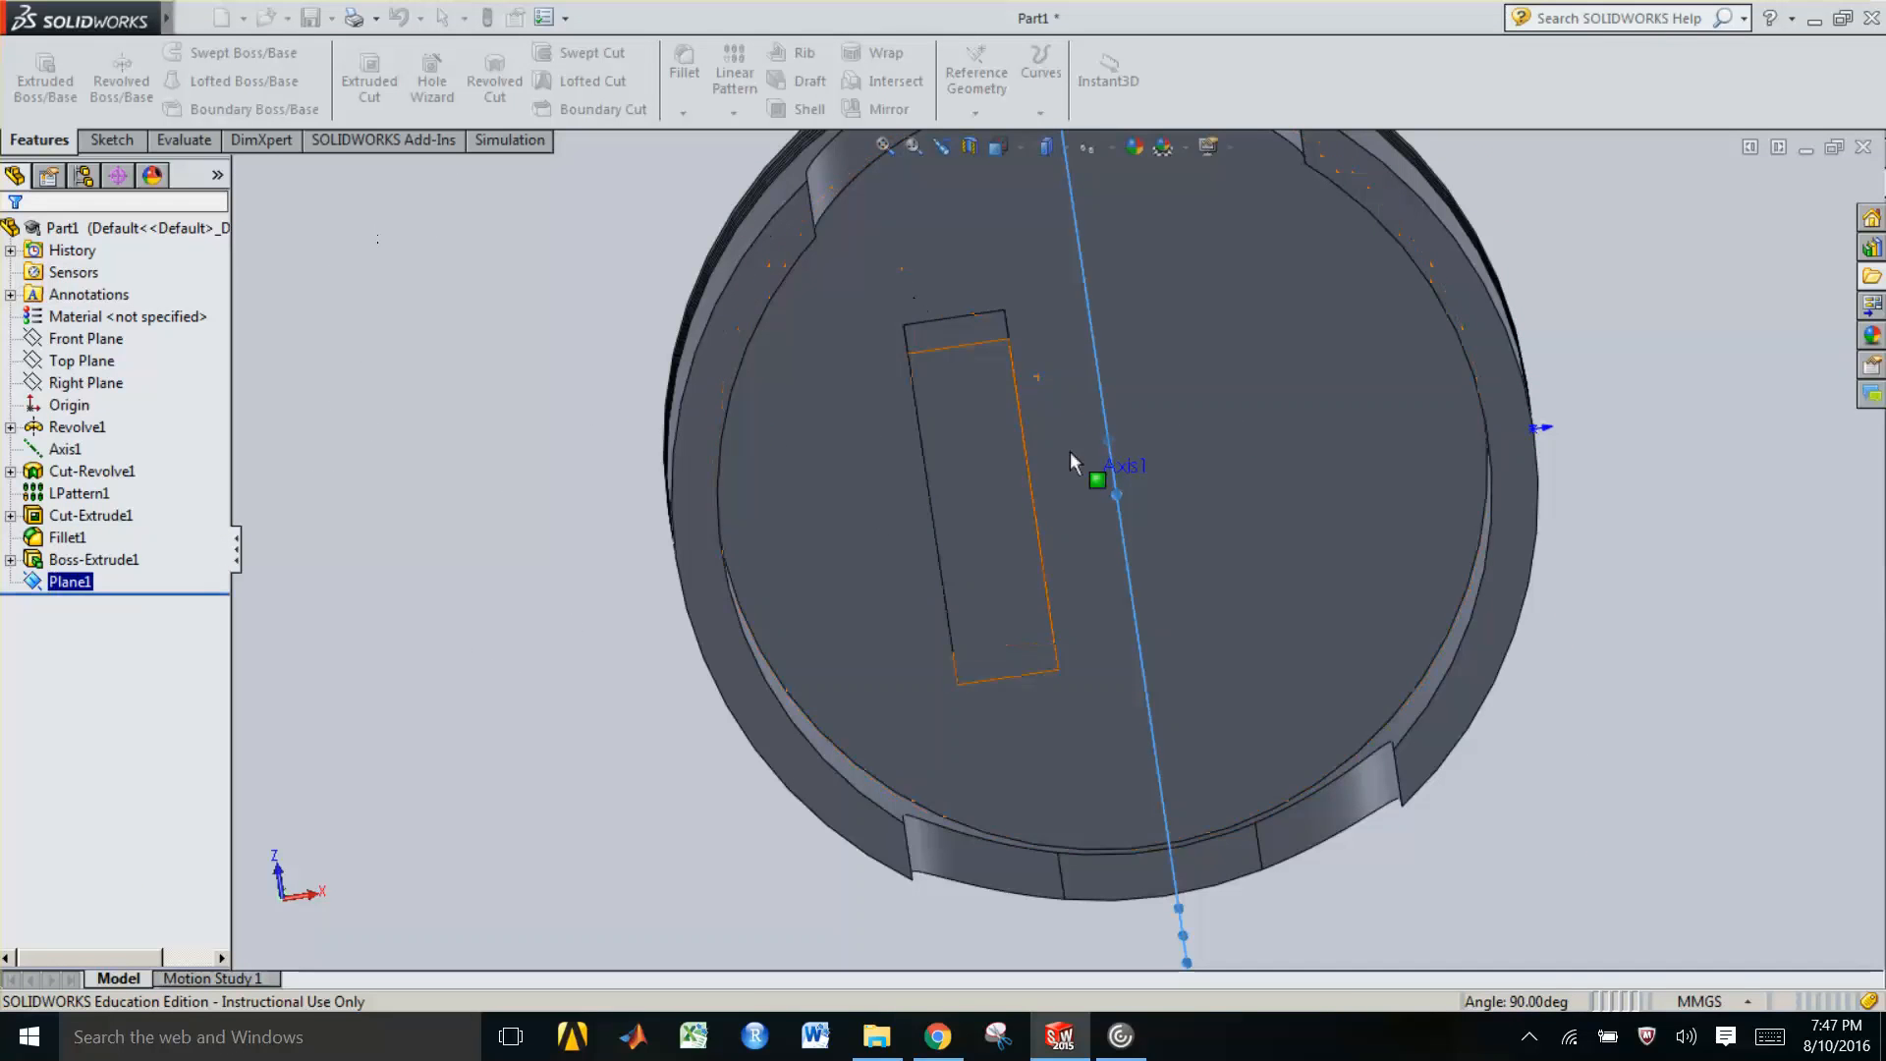
Mirror the boss extrusion about the new Plane1
{"action": "middle_click_drag", "start_coordinate": [1138, 408], "coordinate": [1104, 497]}
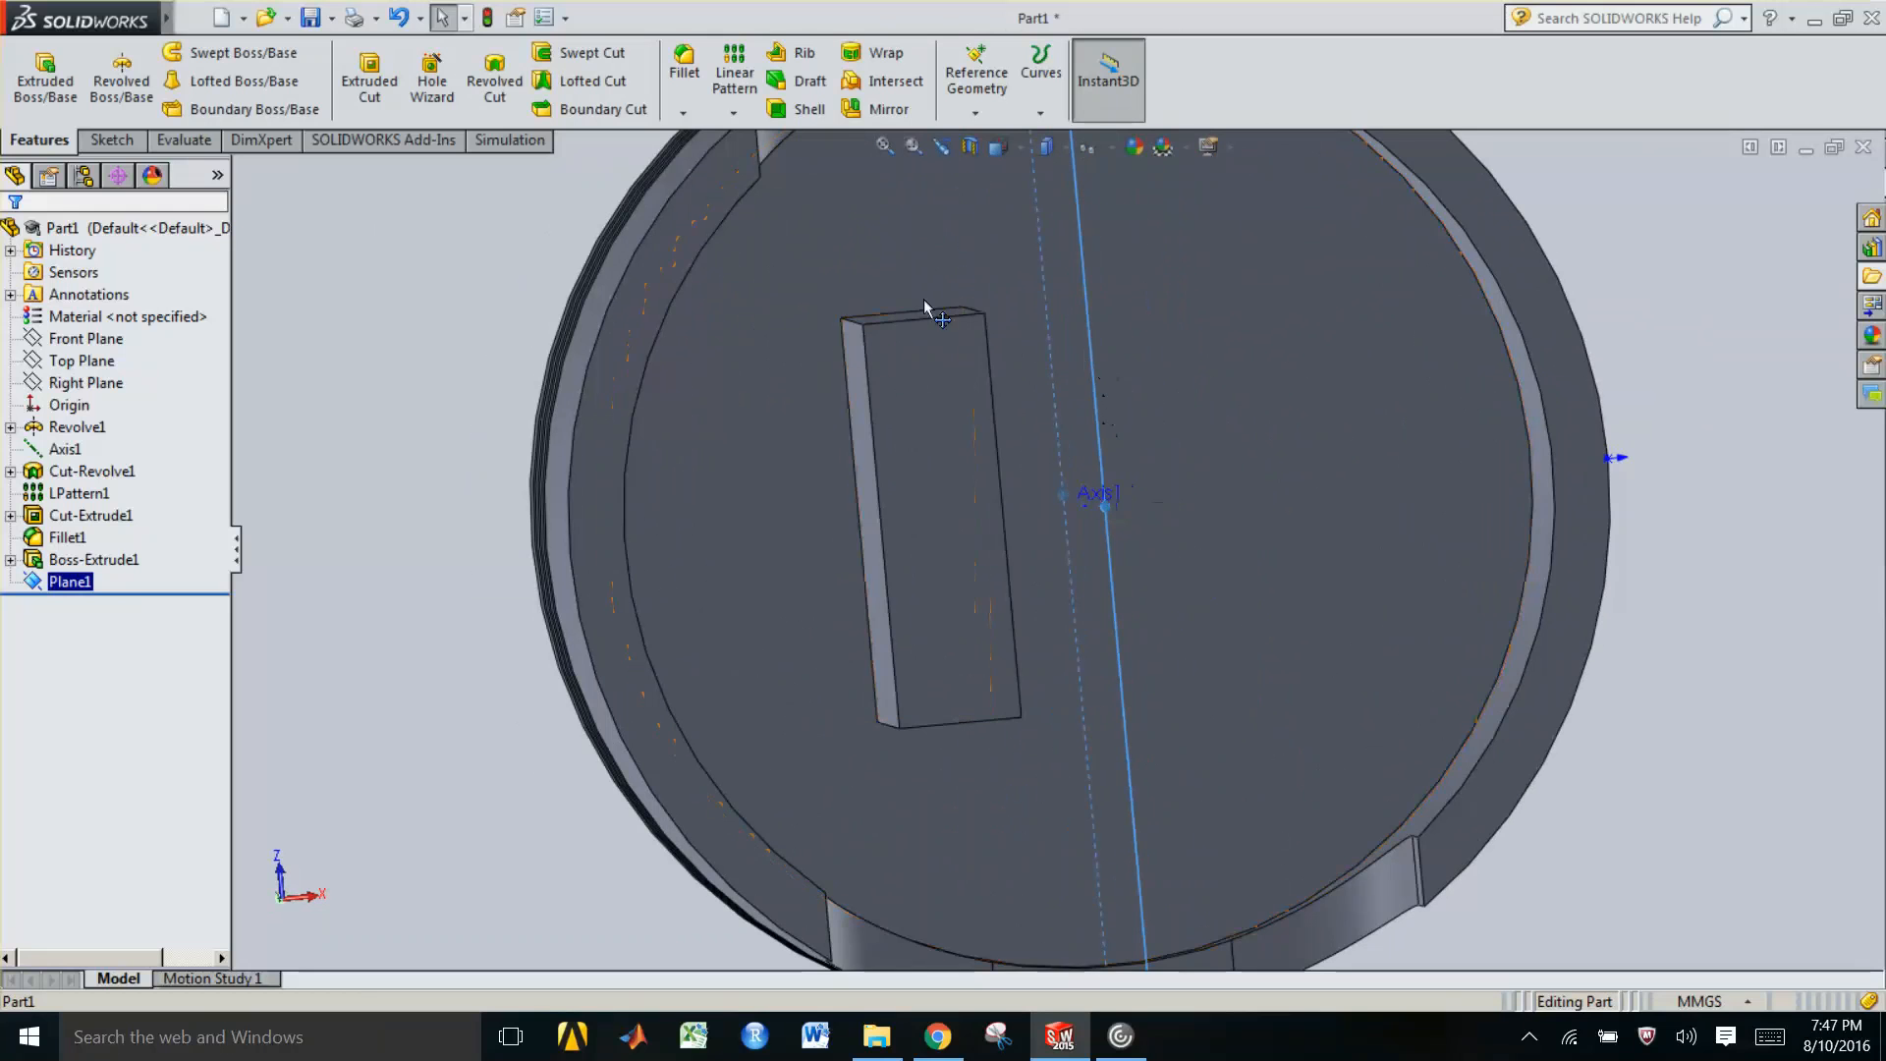
{"action": "scroll", "coordinate": [971, 552], "scroll_direction": "up", "scroll_amount": 1}
{"action": "middle_click_drag", "start_coordinate": [971, 552], "coordinate": [964, 577]}
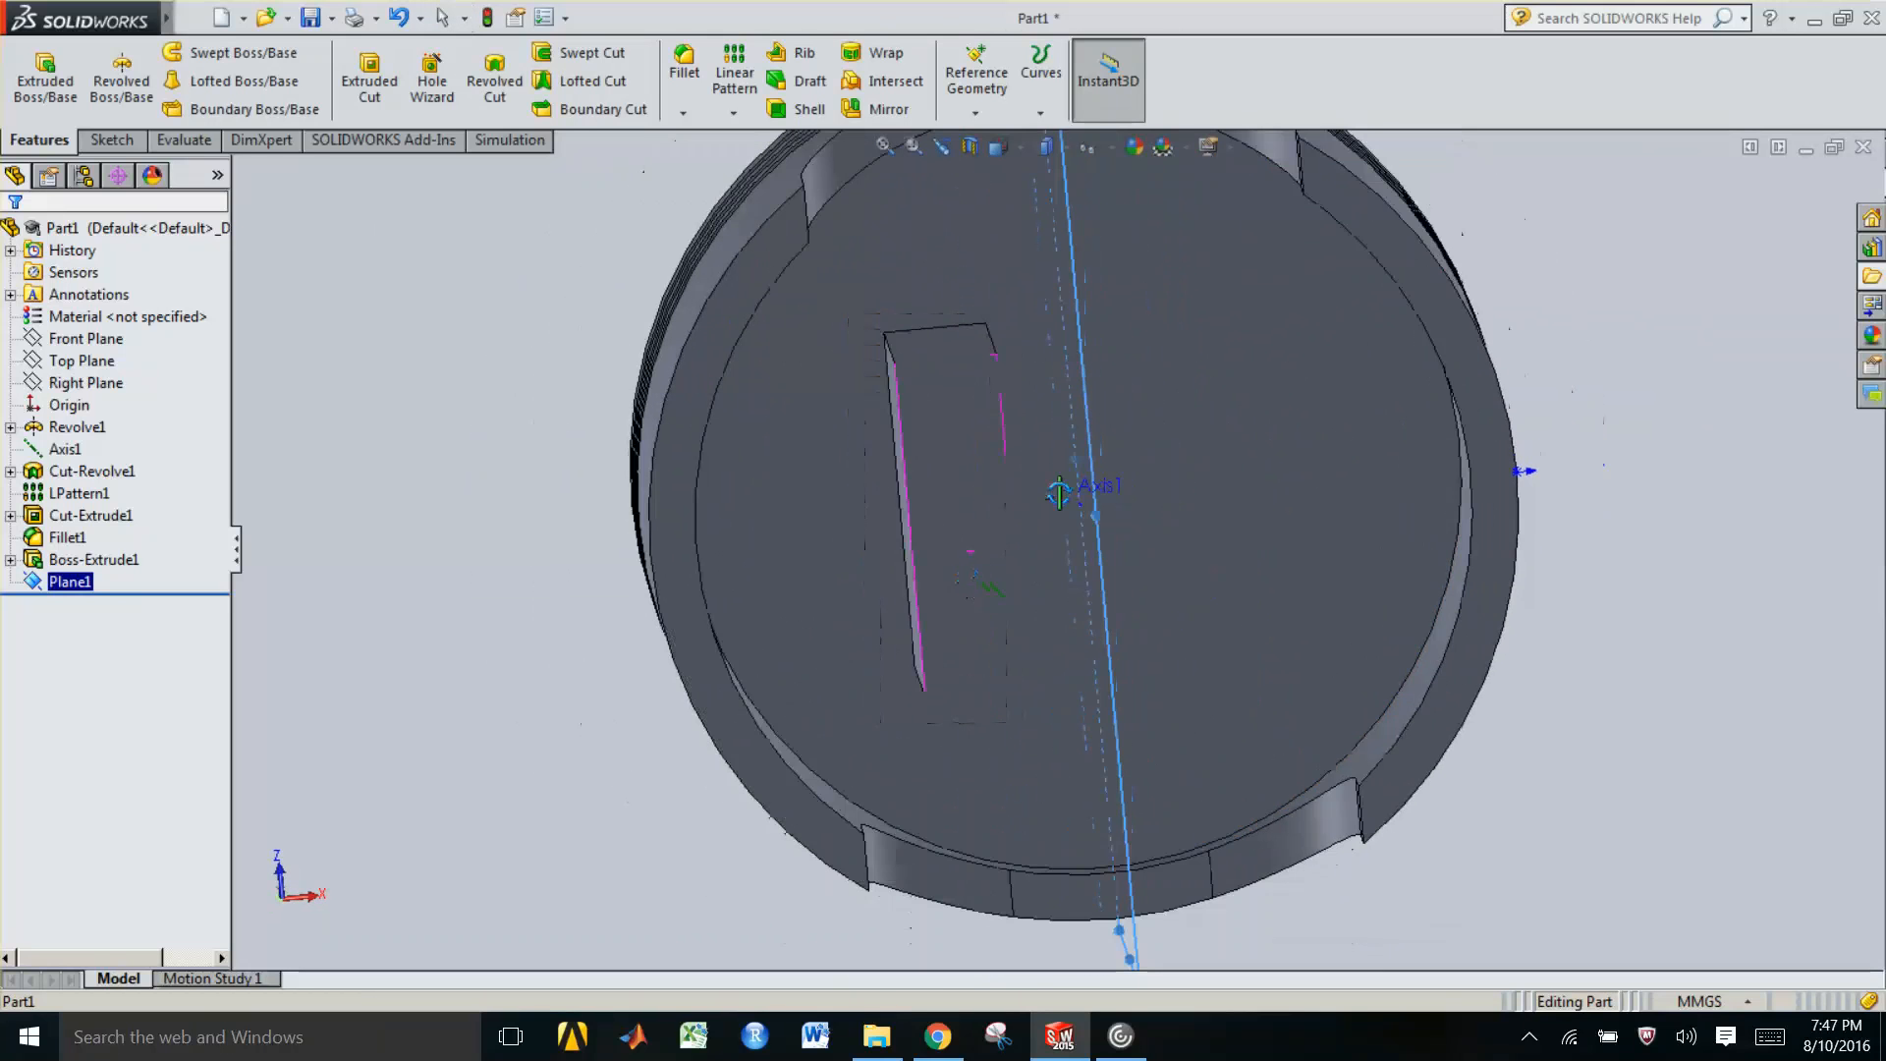
{"action": "key", "text": "Escape"}
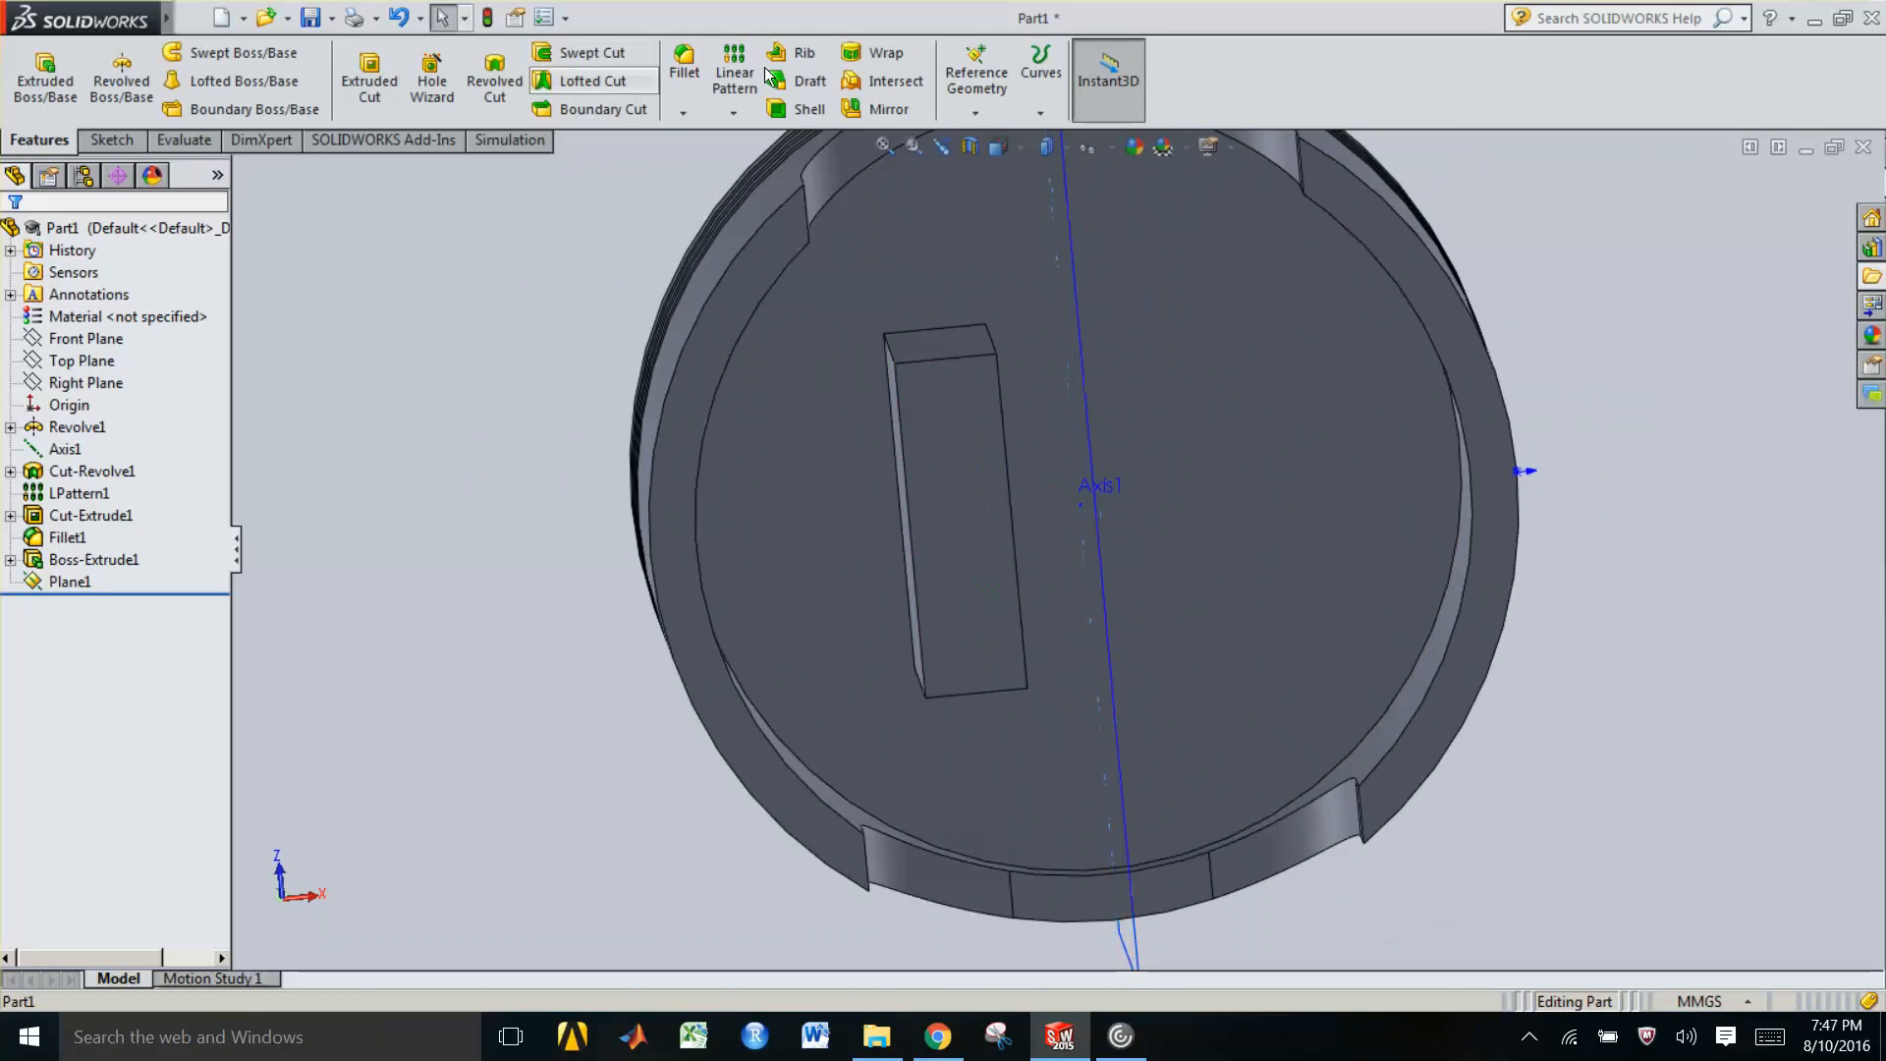
{"action": "left_click", "coordinate": [882, 110]}
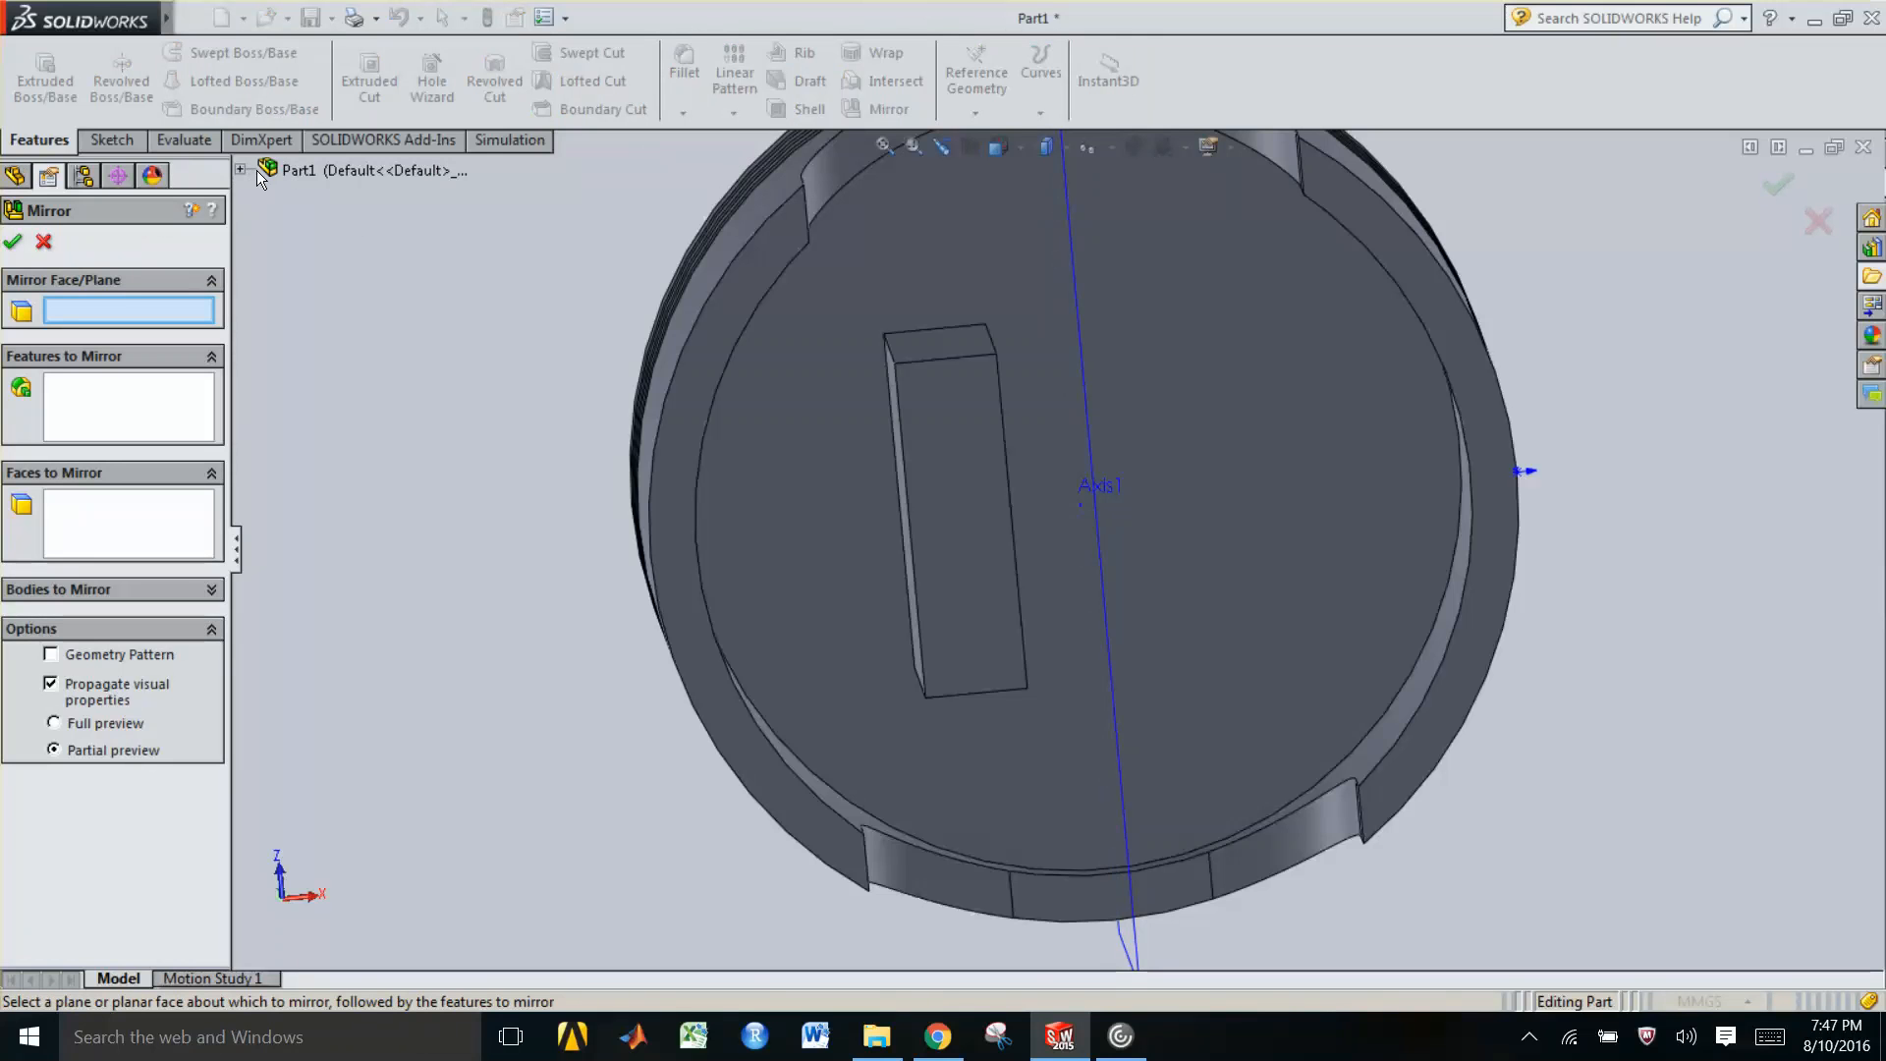
{"action": "left_click", "coordinate": [1098, 469]}
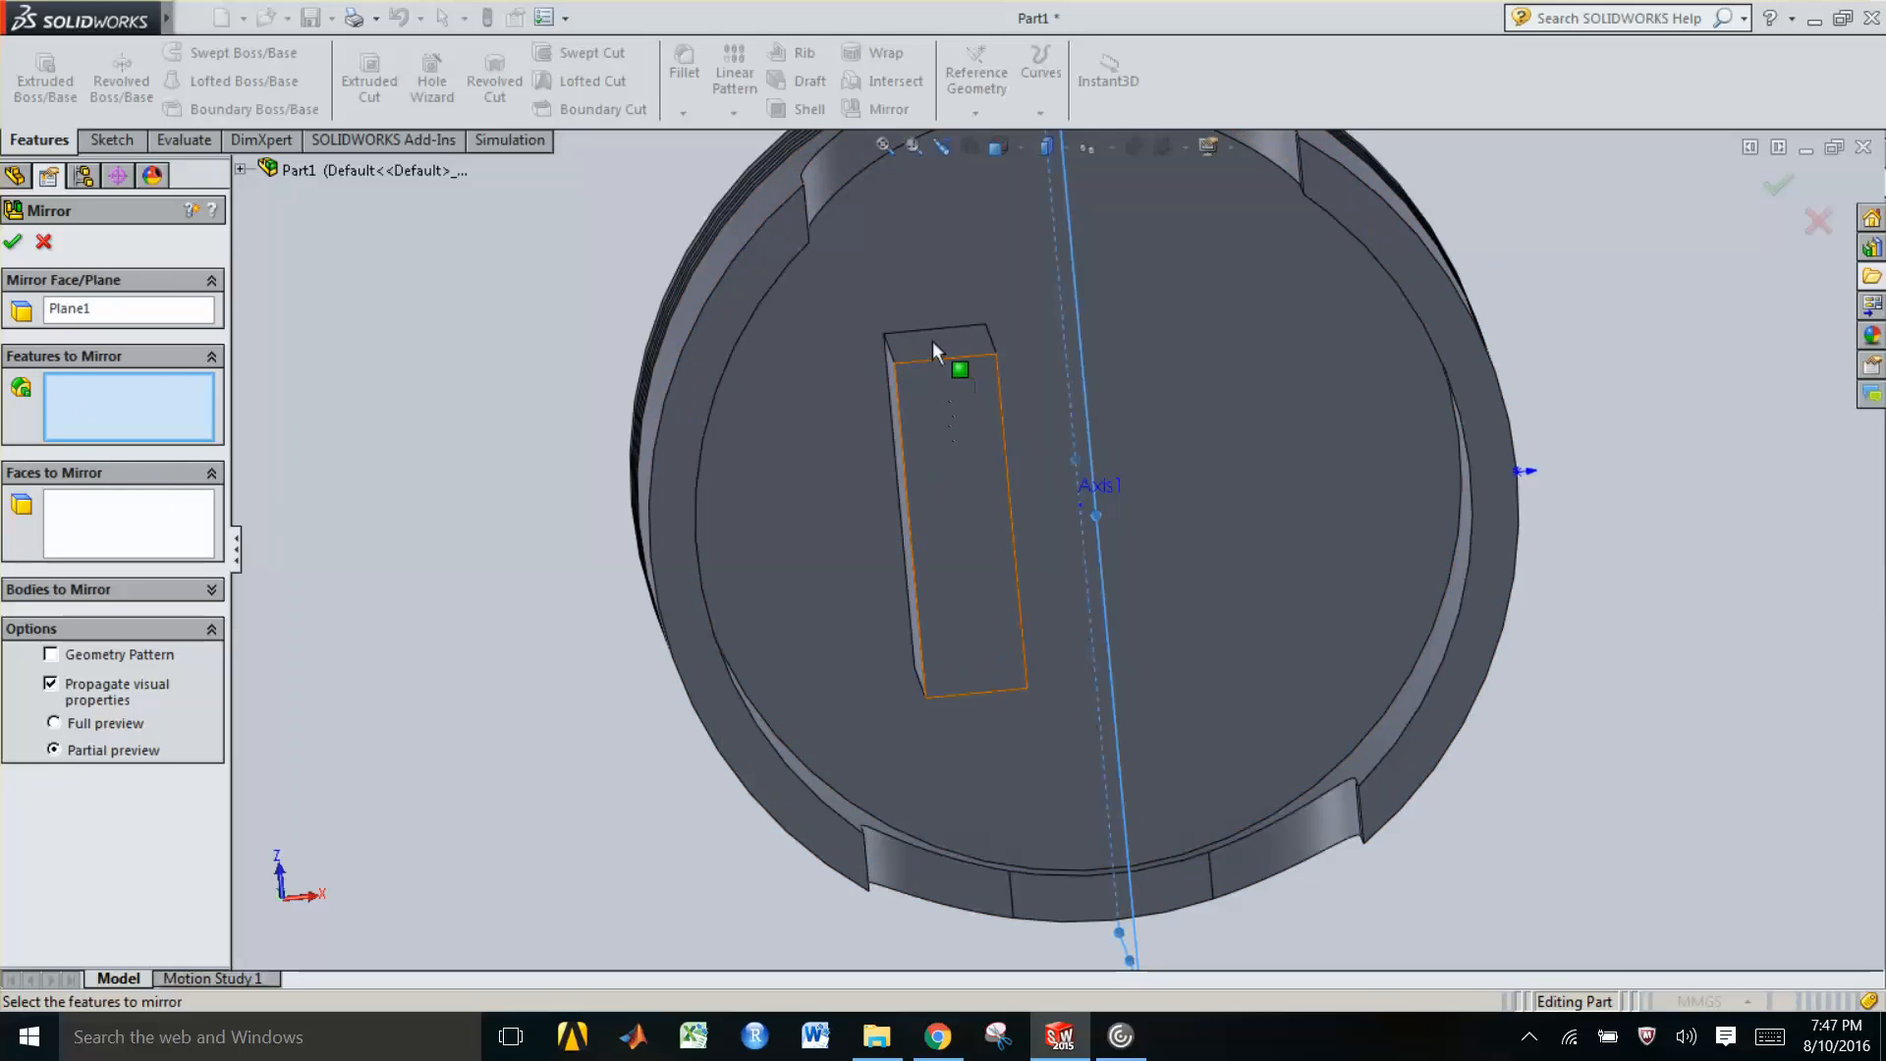
{"action": "left_click", "coordinate": [965, 448]}
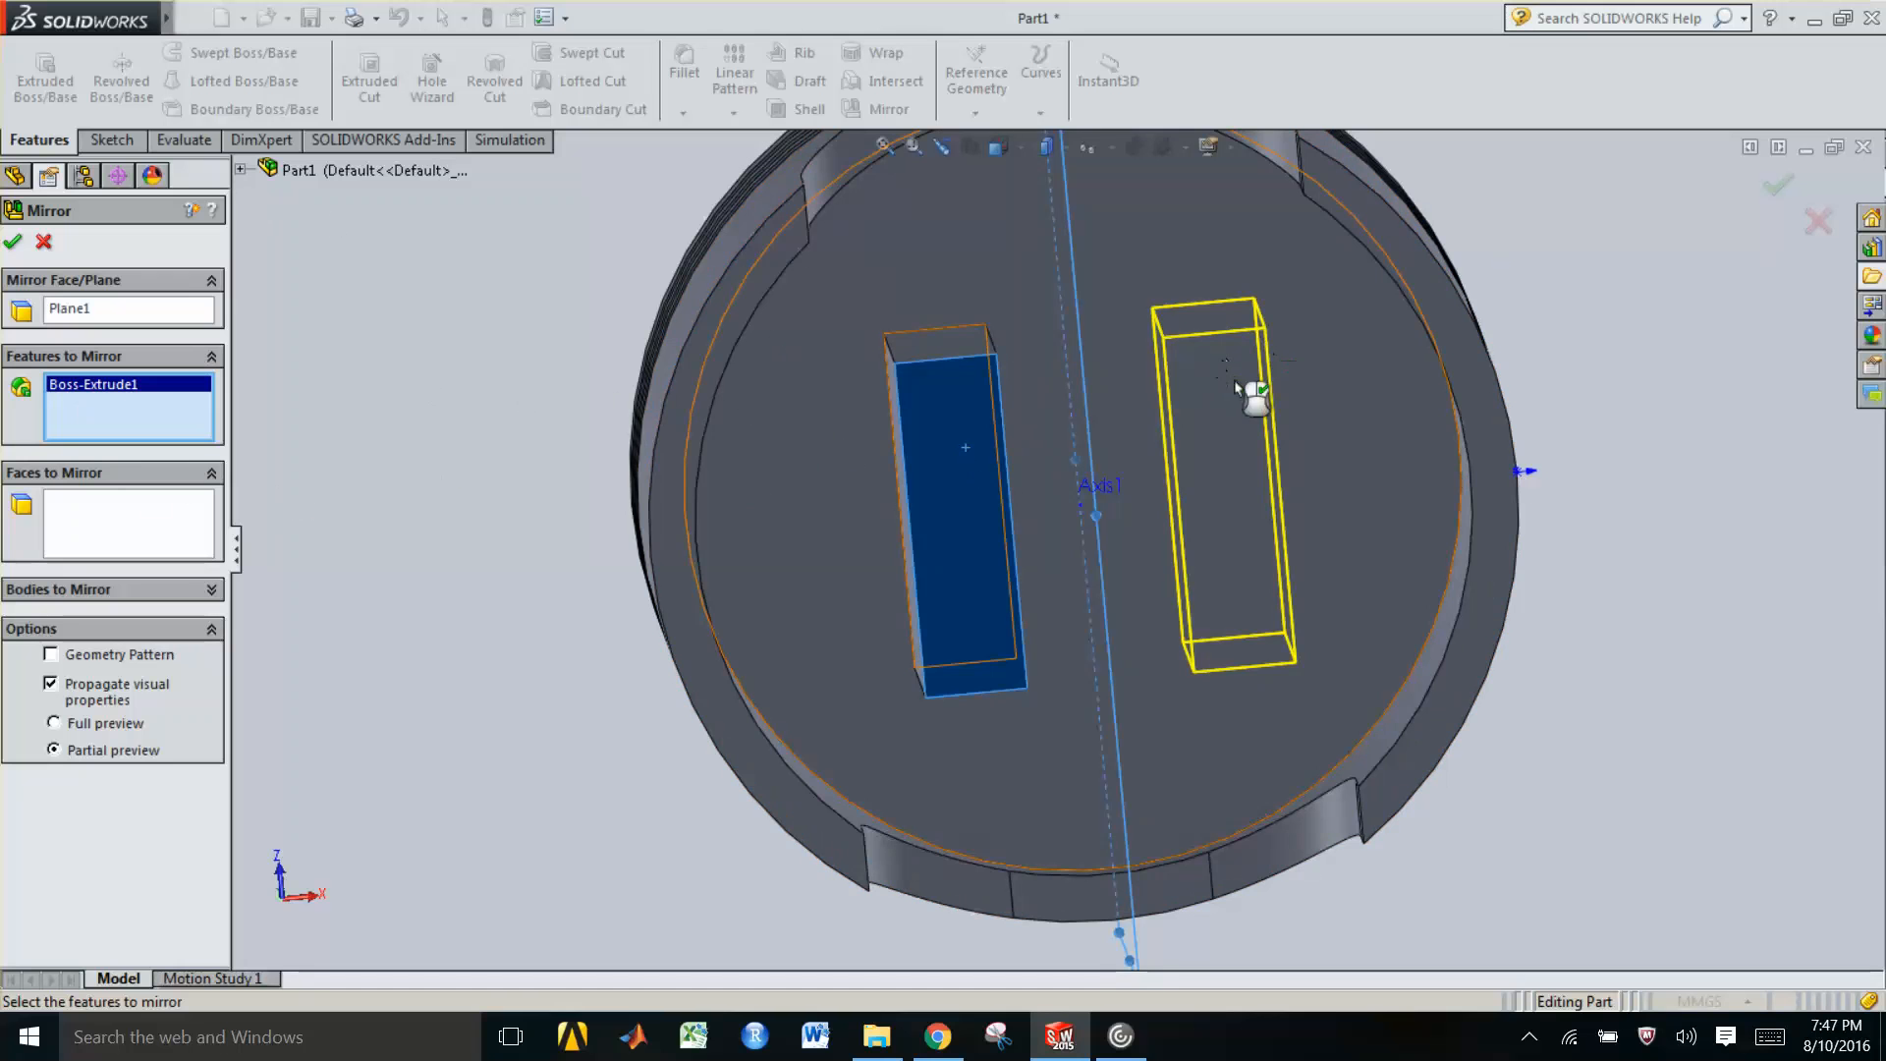
{"action": "left_click", "coordinate": [12, 244]}
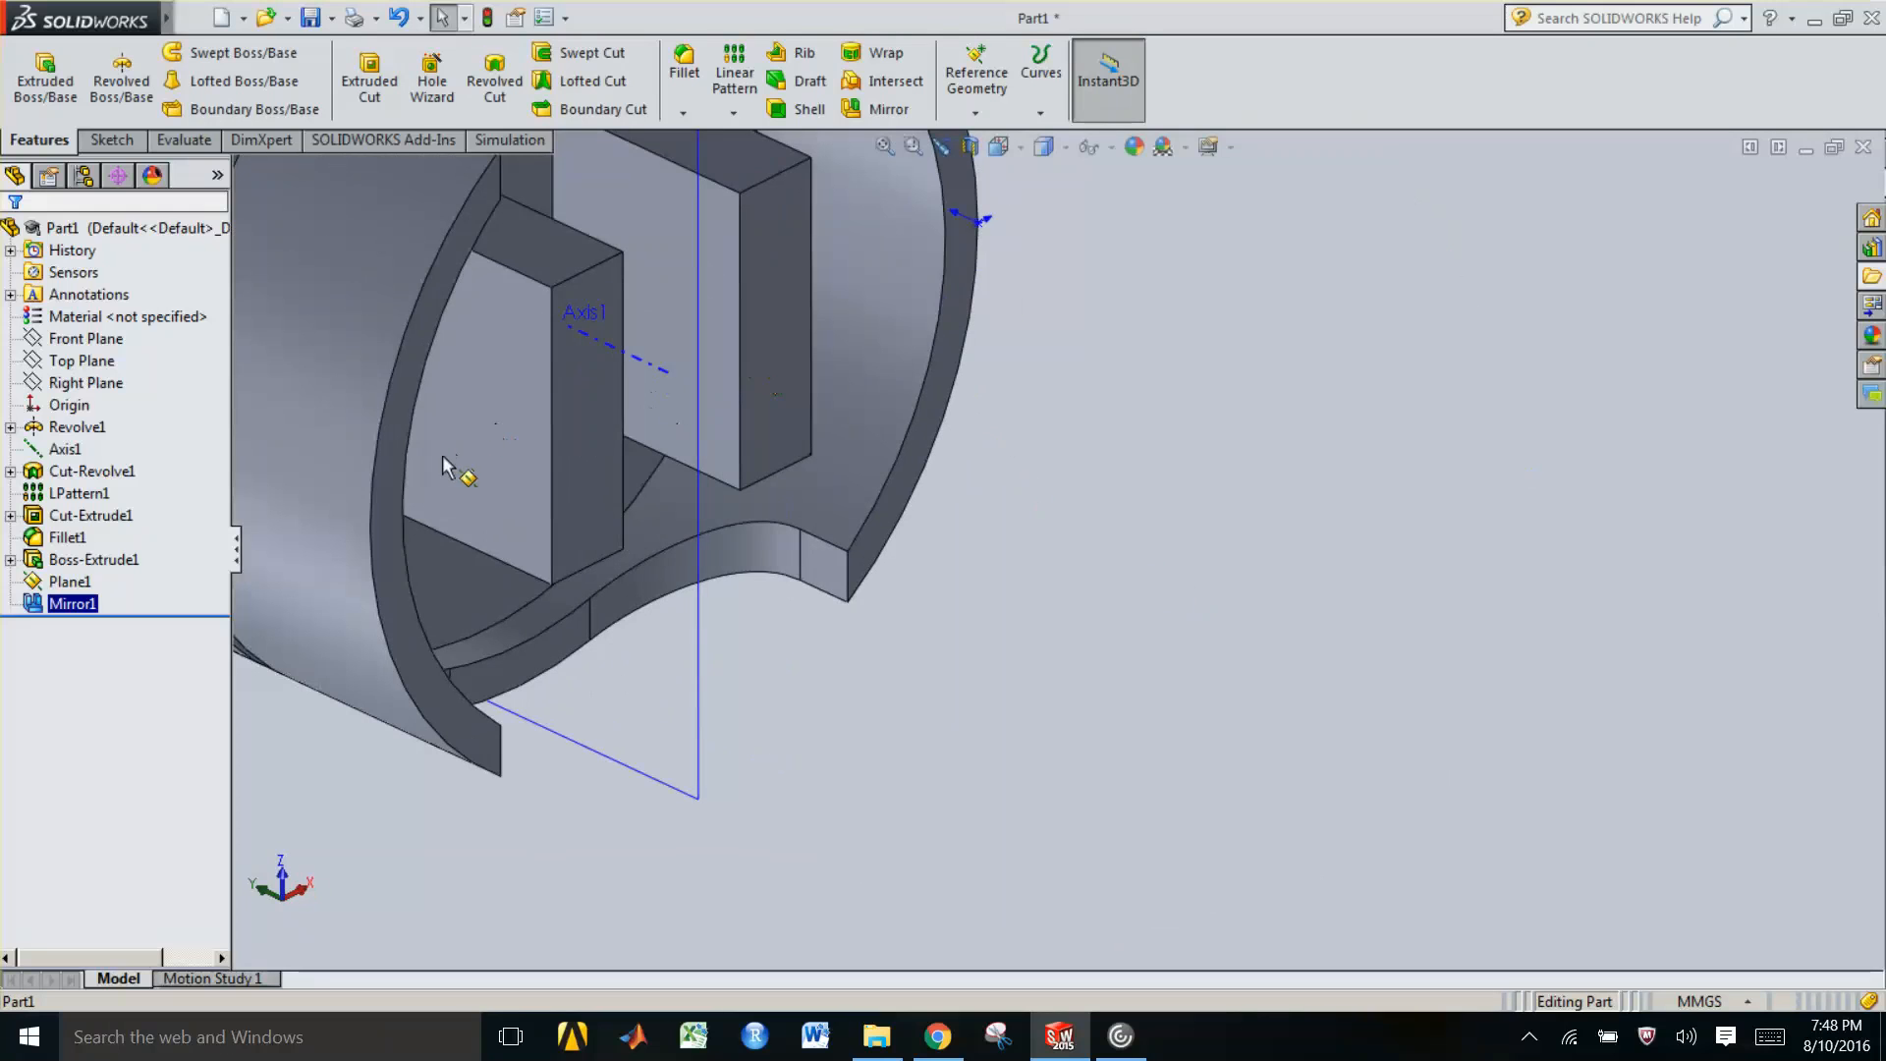
Open a sketch on the boss's outer face and draw a circle of about 9 mm radius on it
{"action": "left_click", "coordinate": [470, 410]}
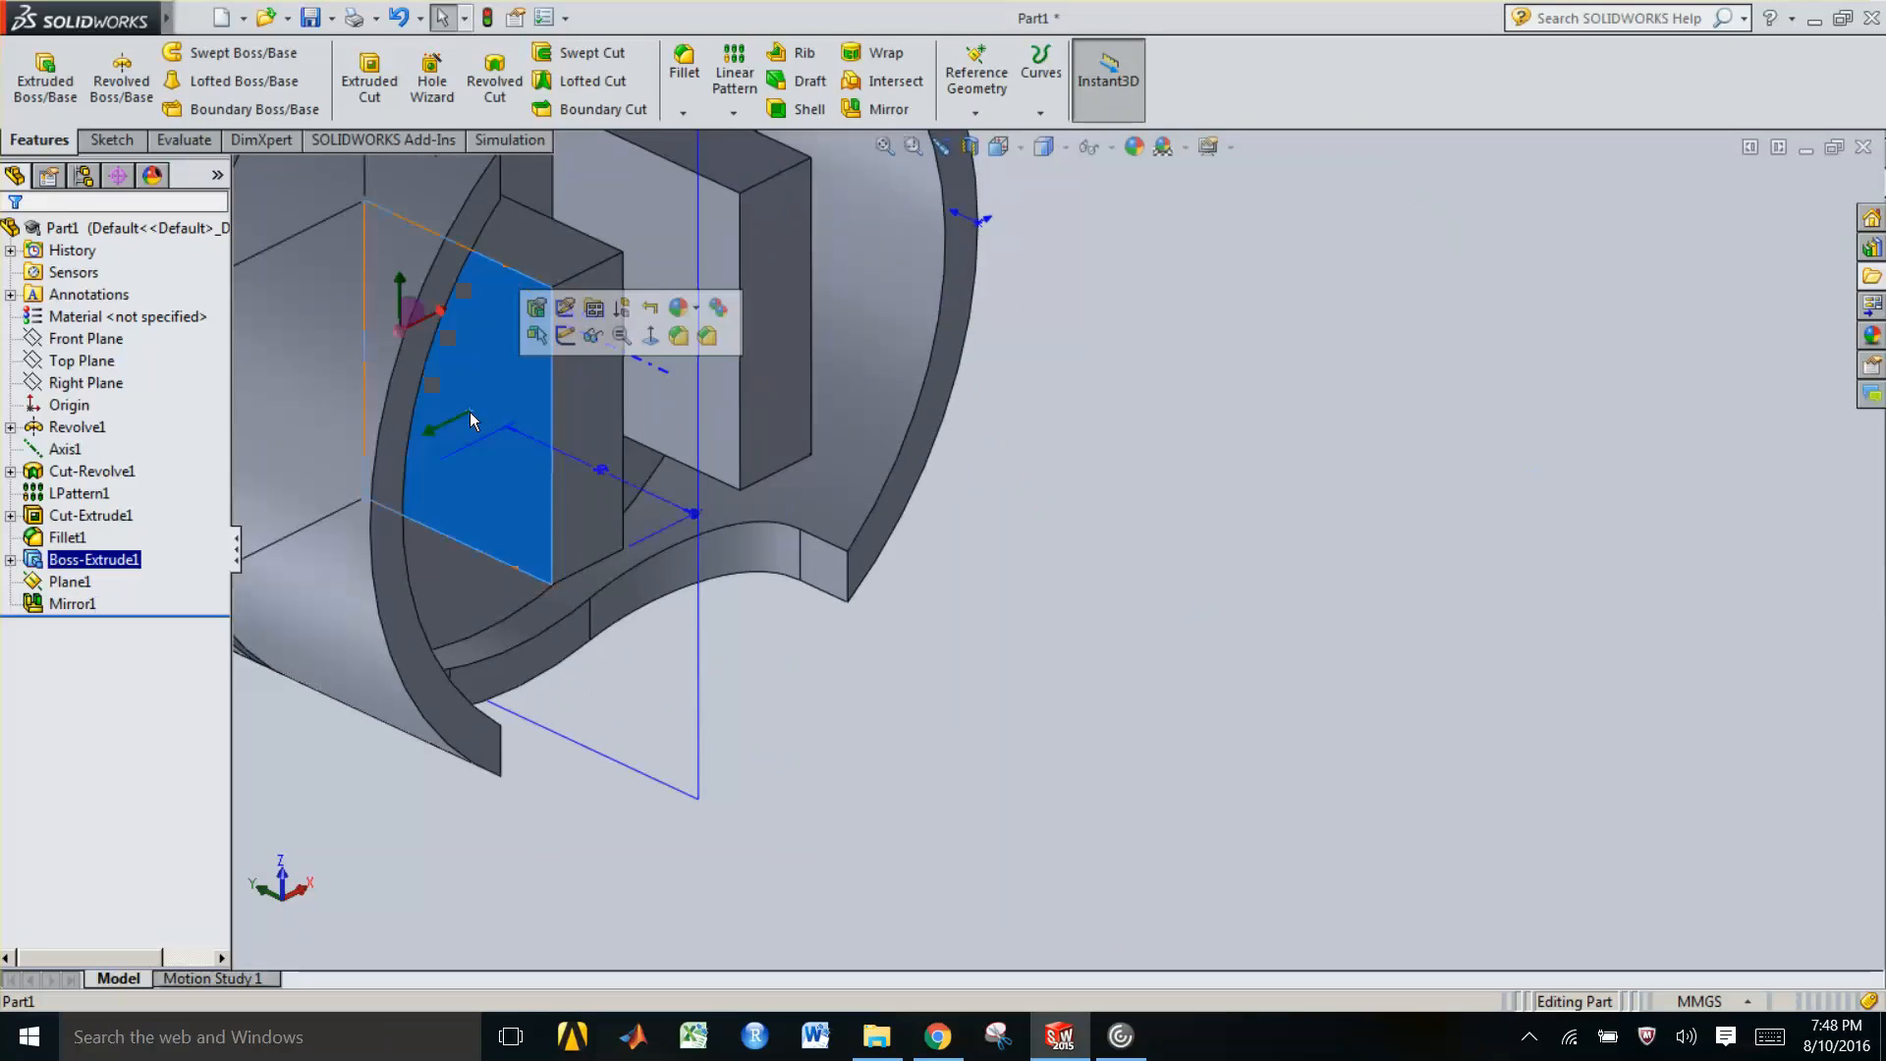
{"action": "left_click", "coordinate": [565, 336]}
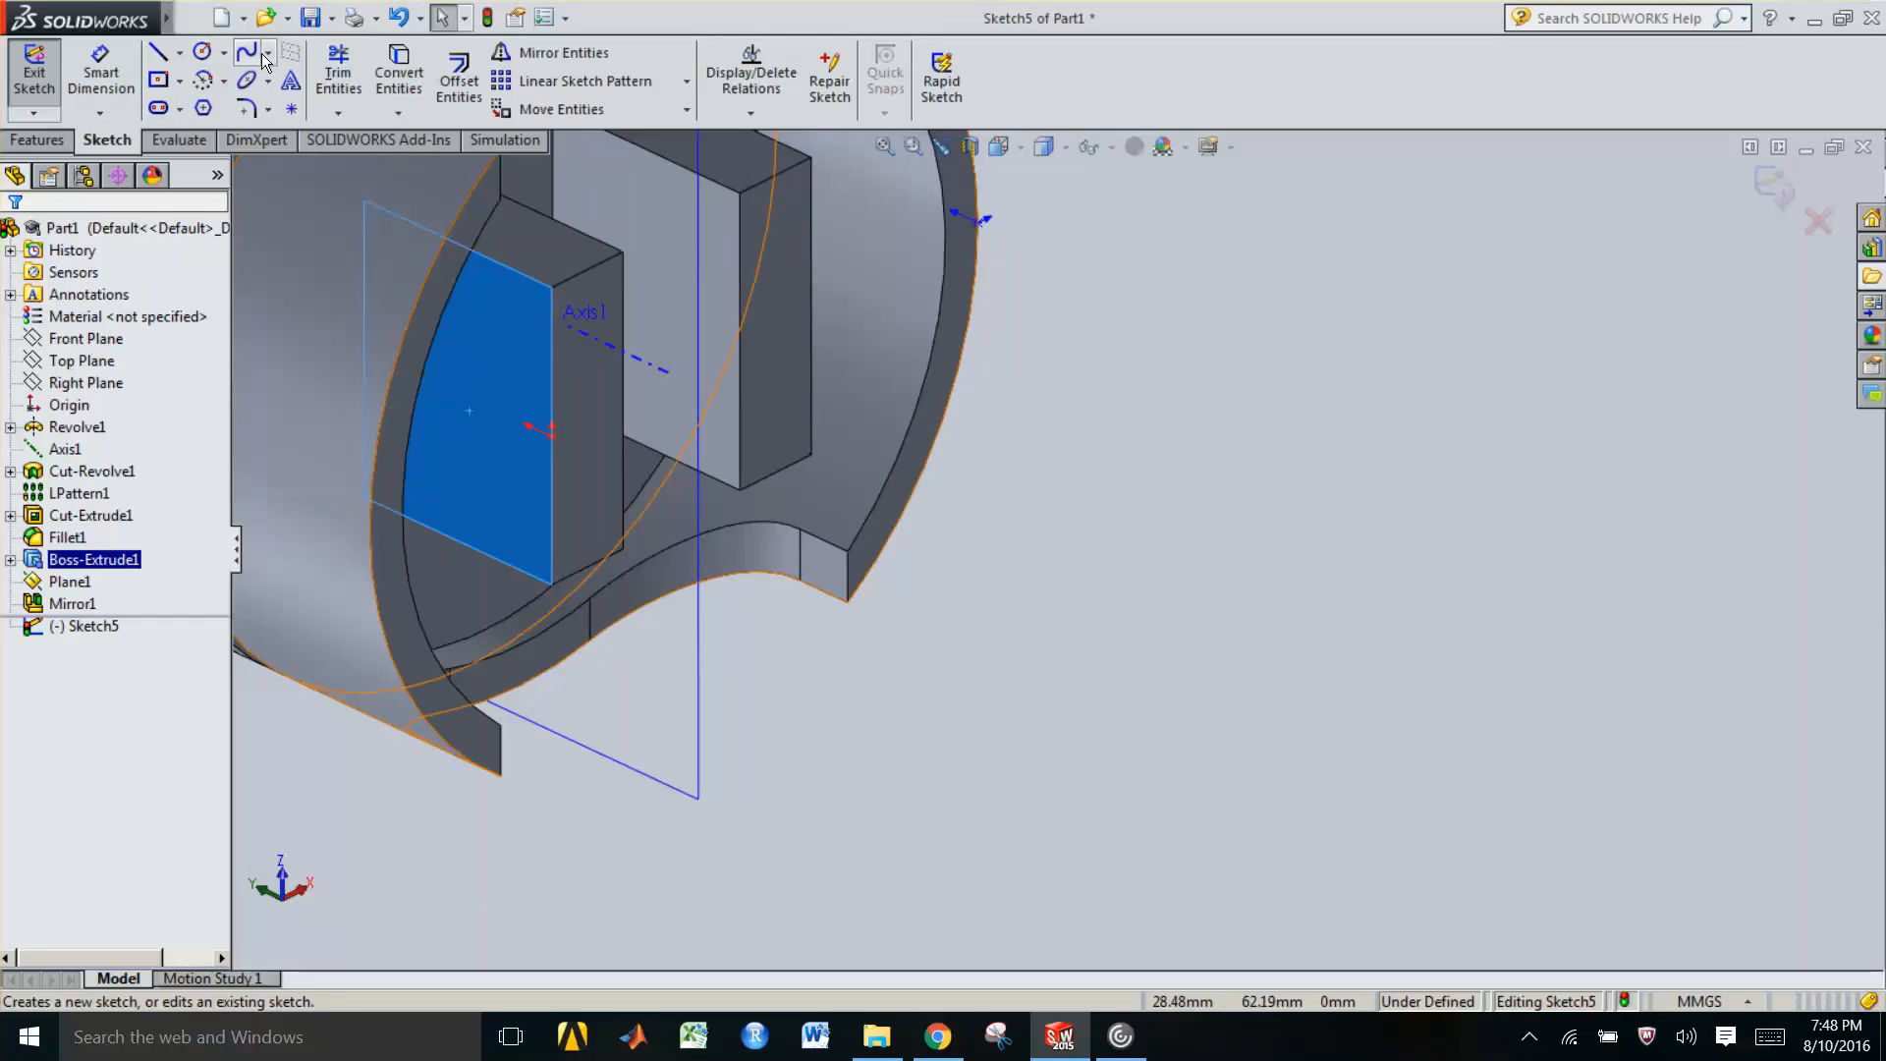
{"action": "left_click", "coordinate": [201, 55]}
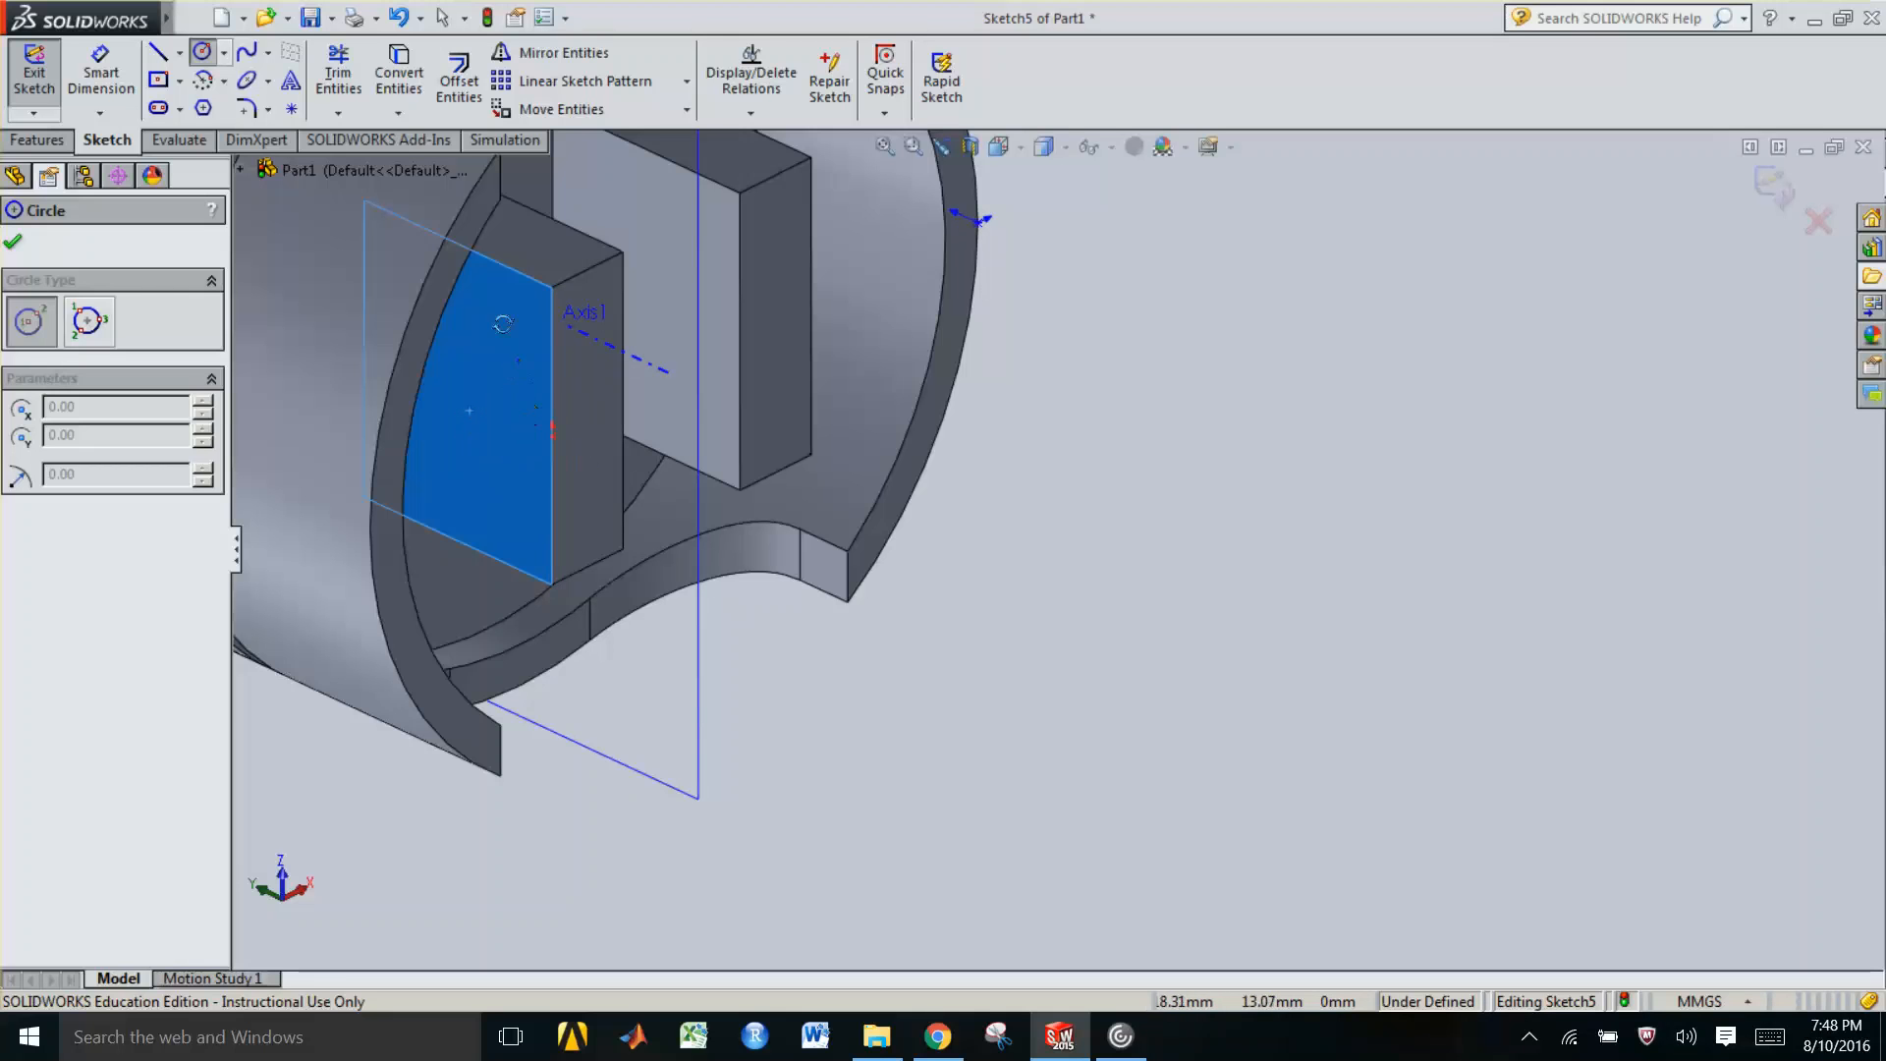
{"action": "middle_click_drag", "start_coordinate": [503, 324], "coordinate": [503, 216]}
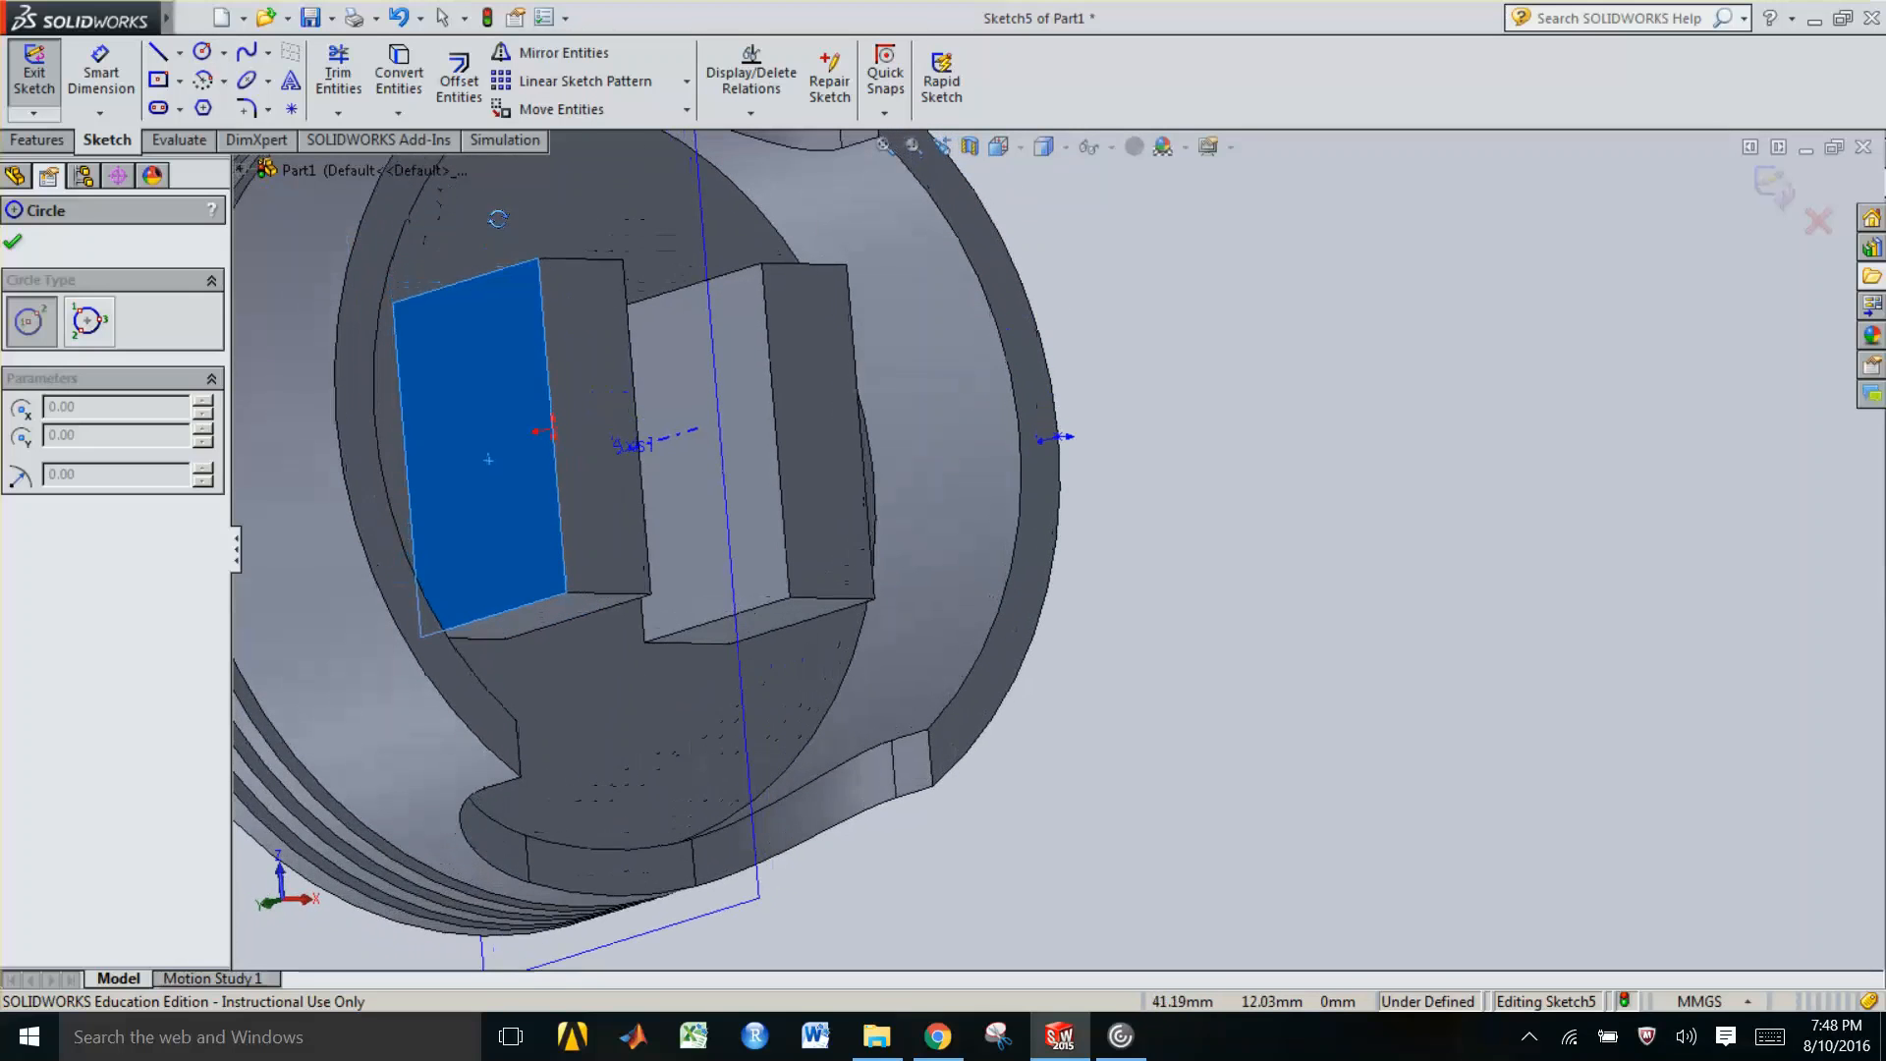
{"action": "middle_click_drag", "start_coordinate": [548, 321], "coordinate": [573, 456]}
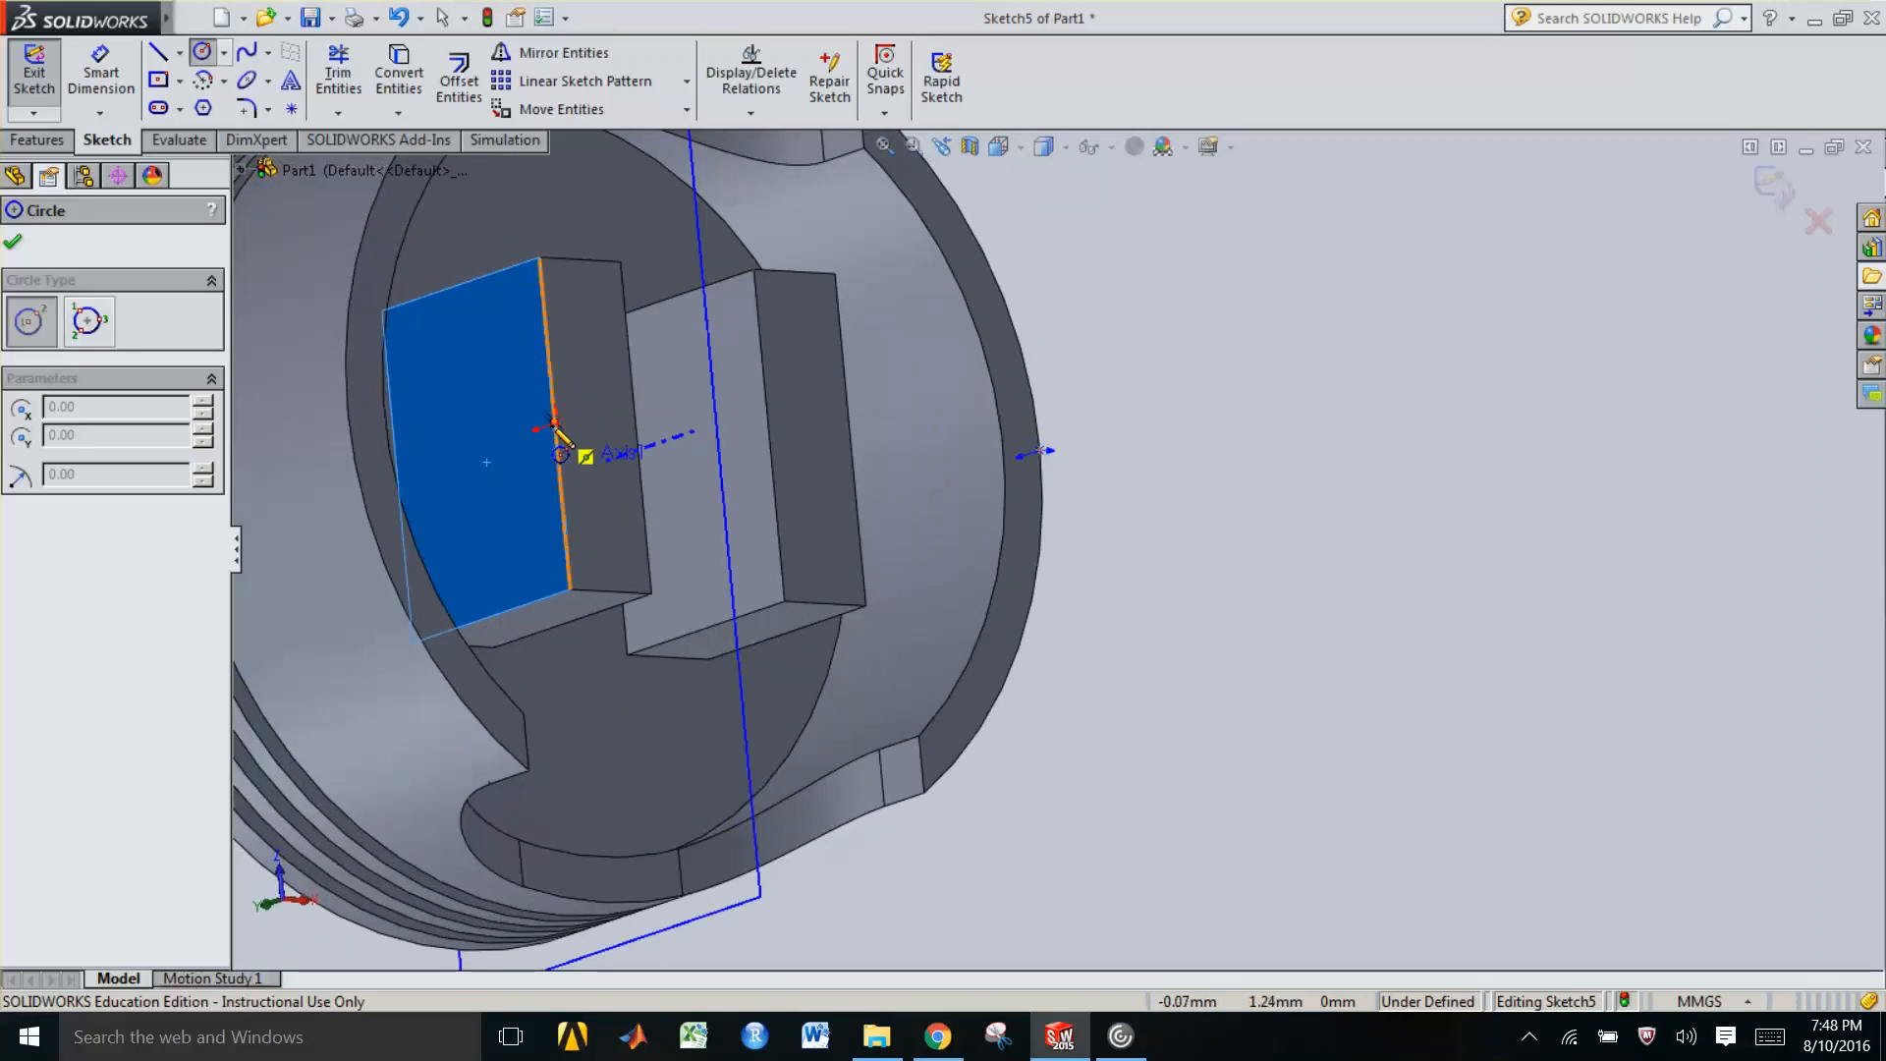
{"action": "left_click", "coordinate": [475, 451]}
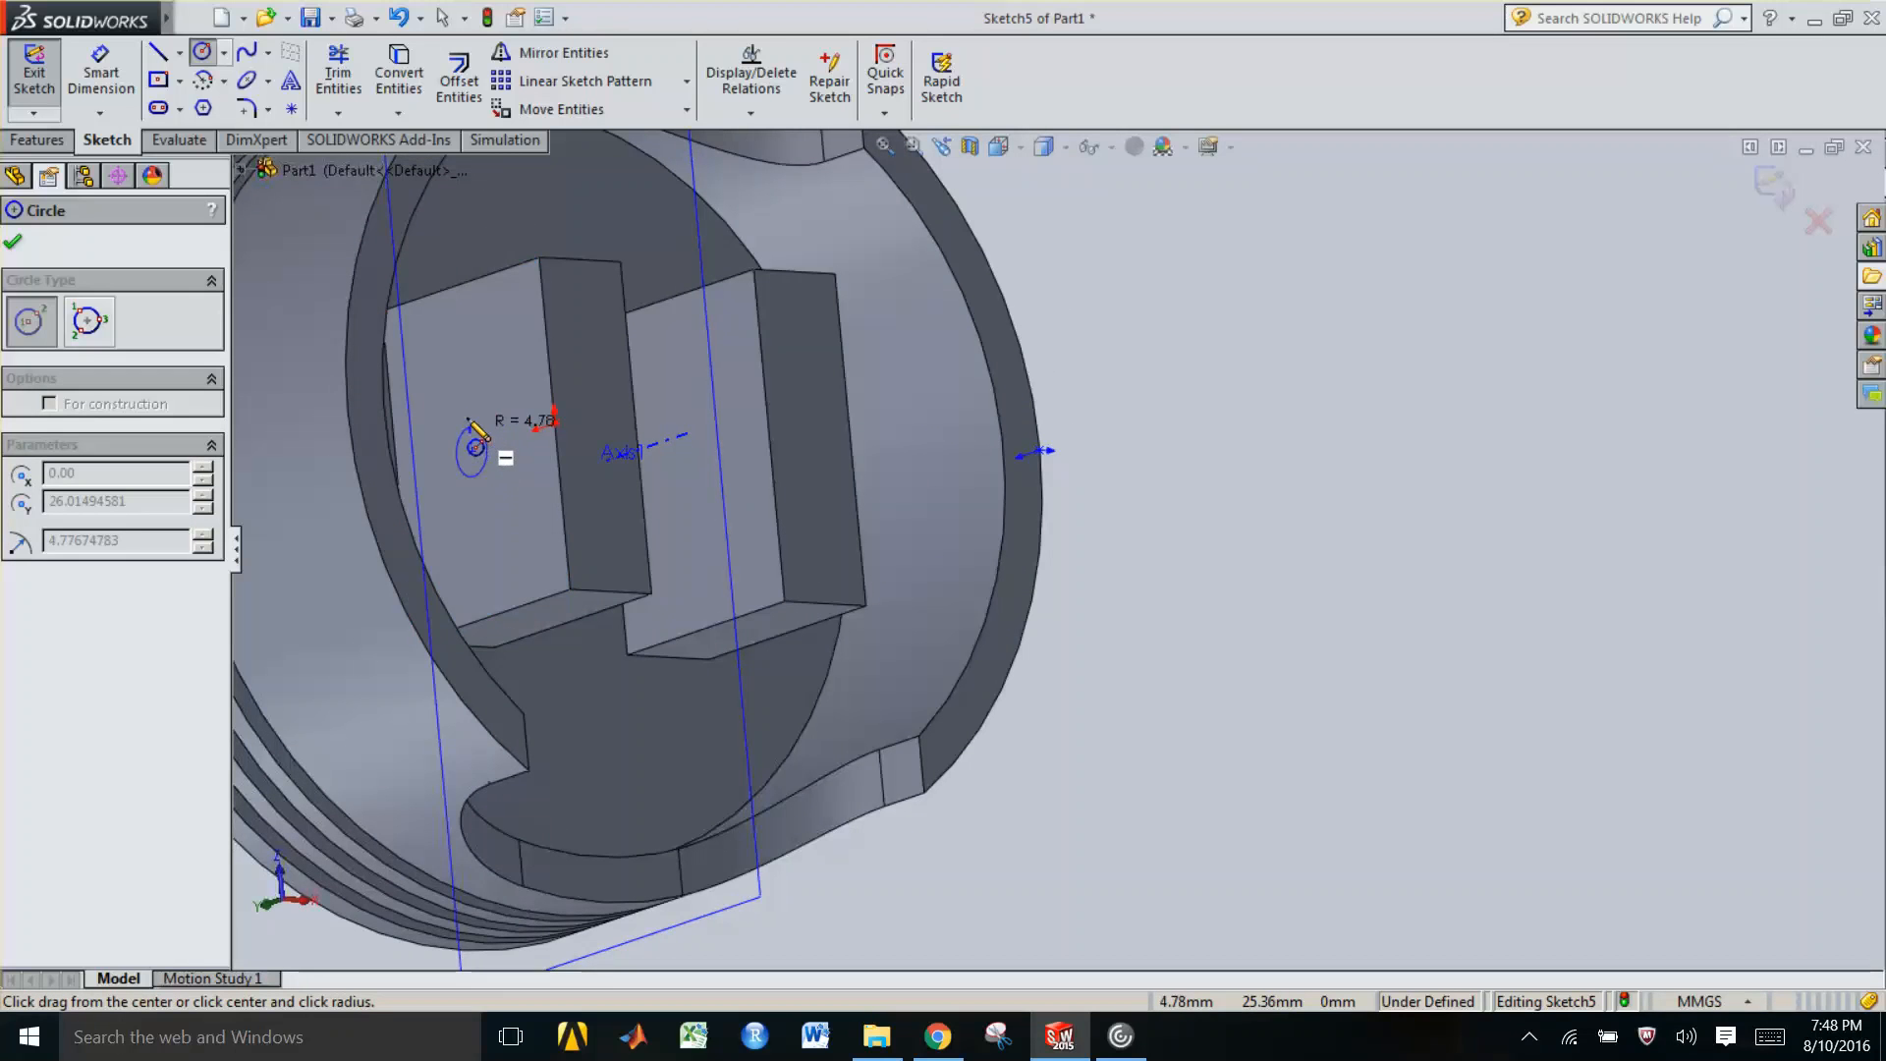
{"action": "left_click", "coordinate": [486, 405]}
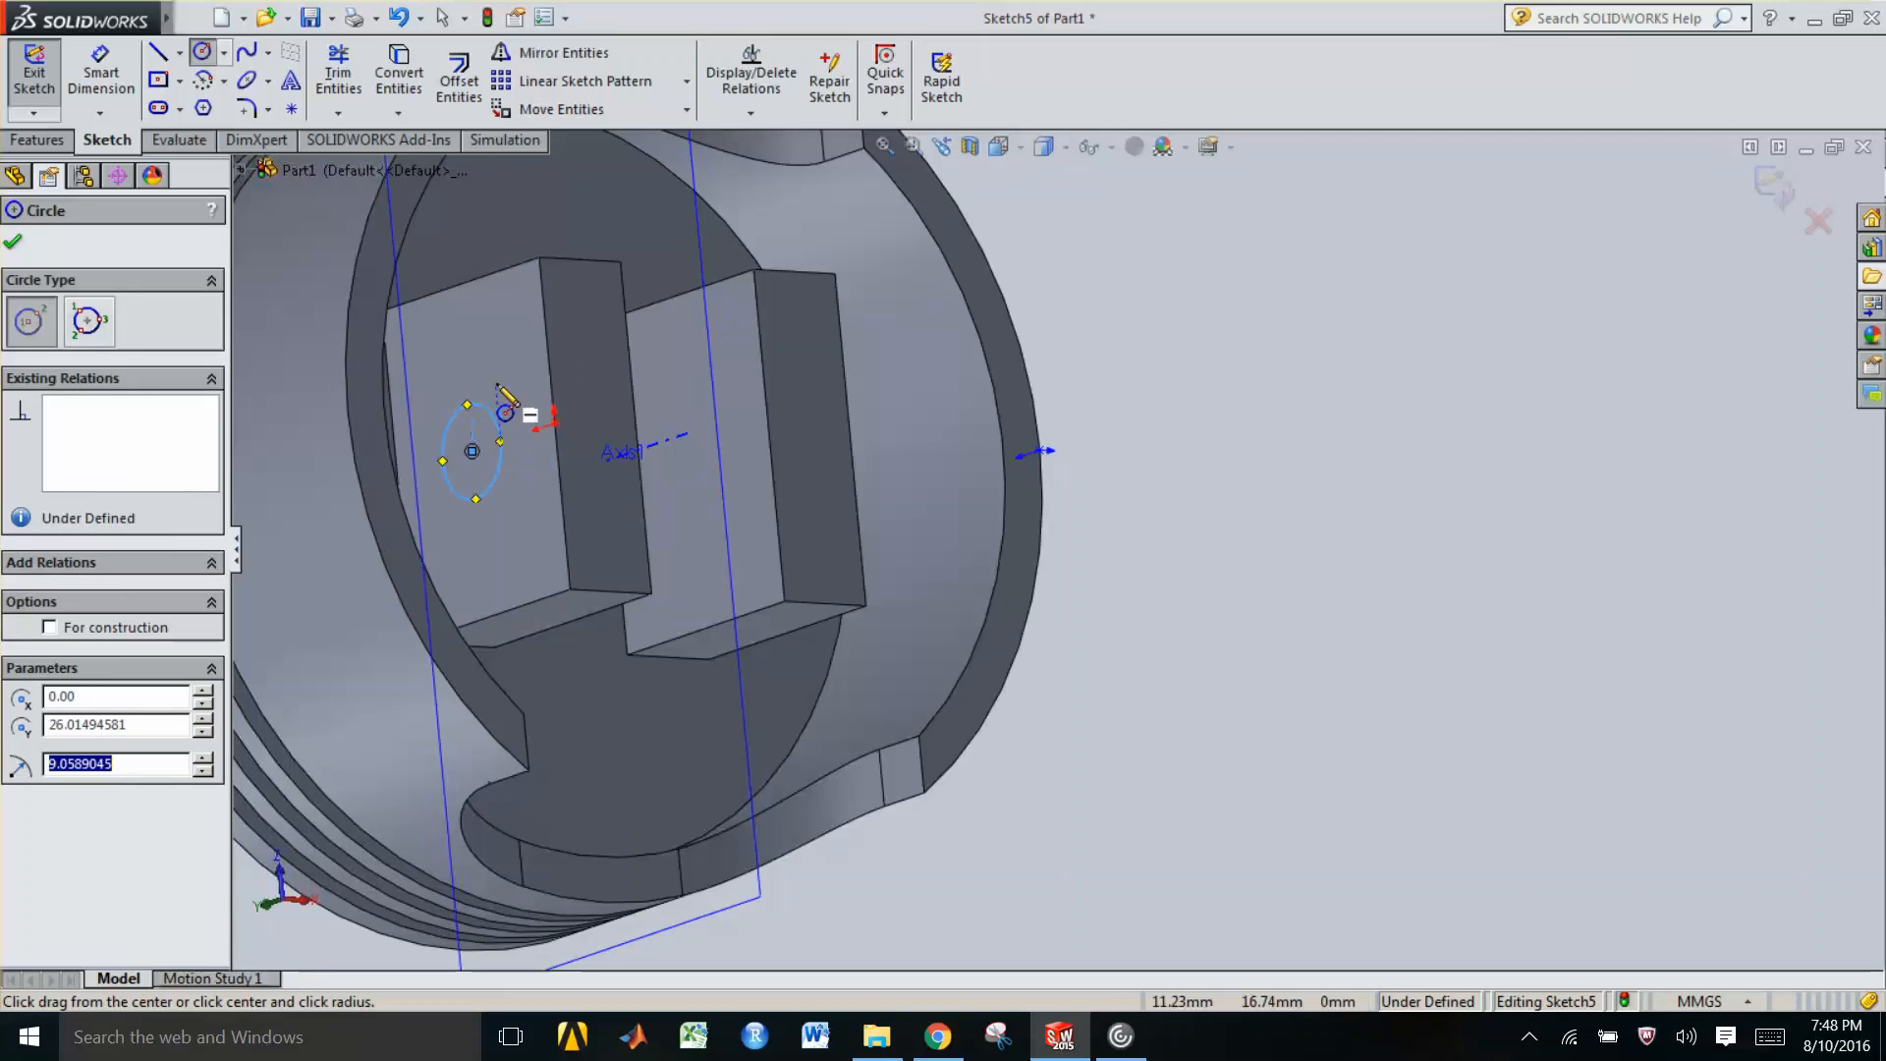
{"action": "key", "text": "Escape"}
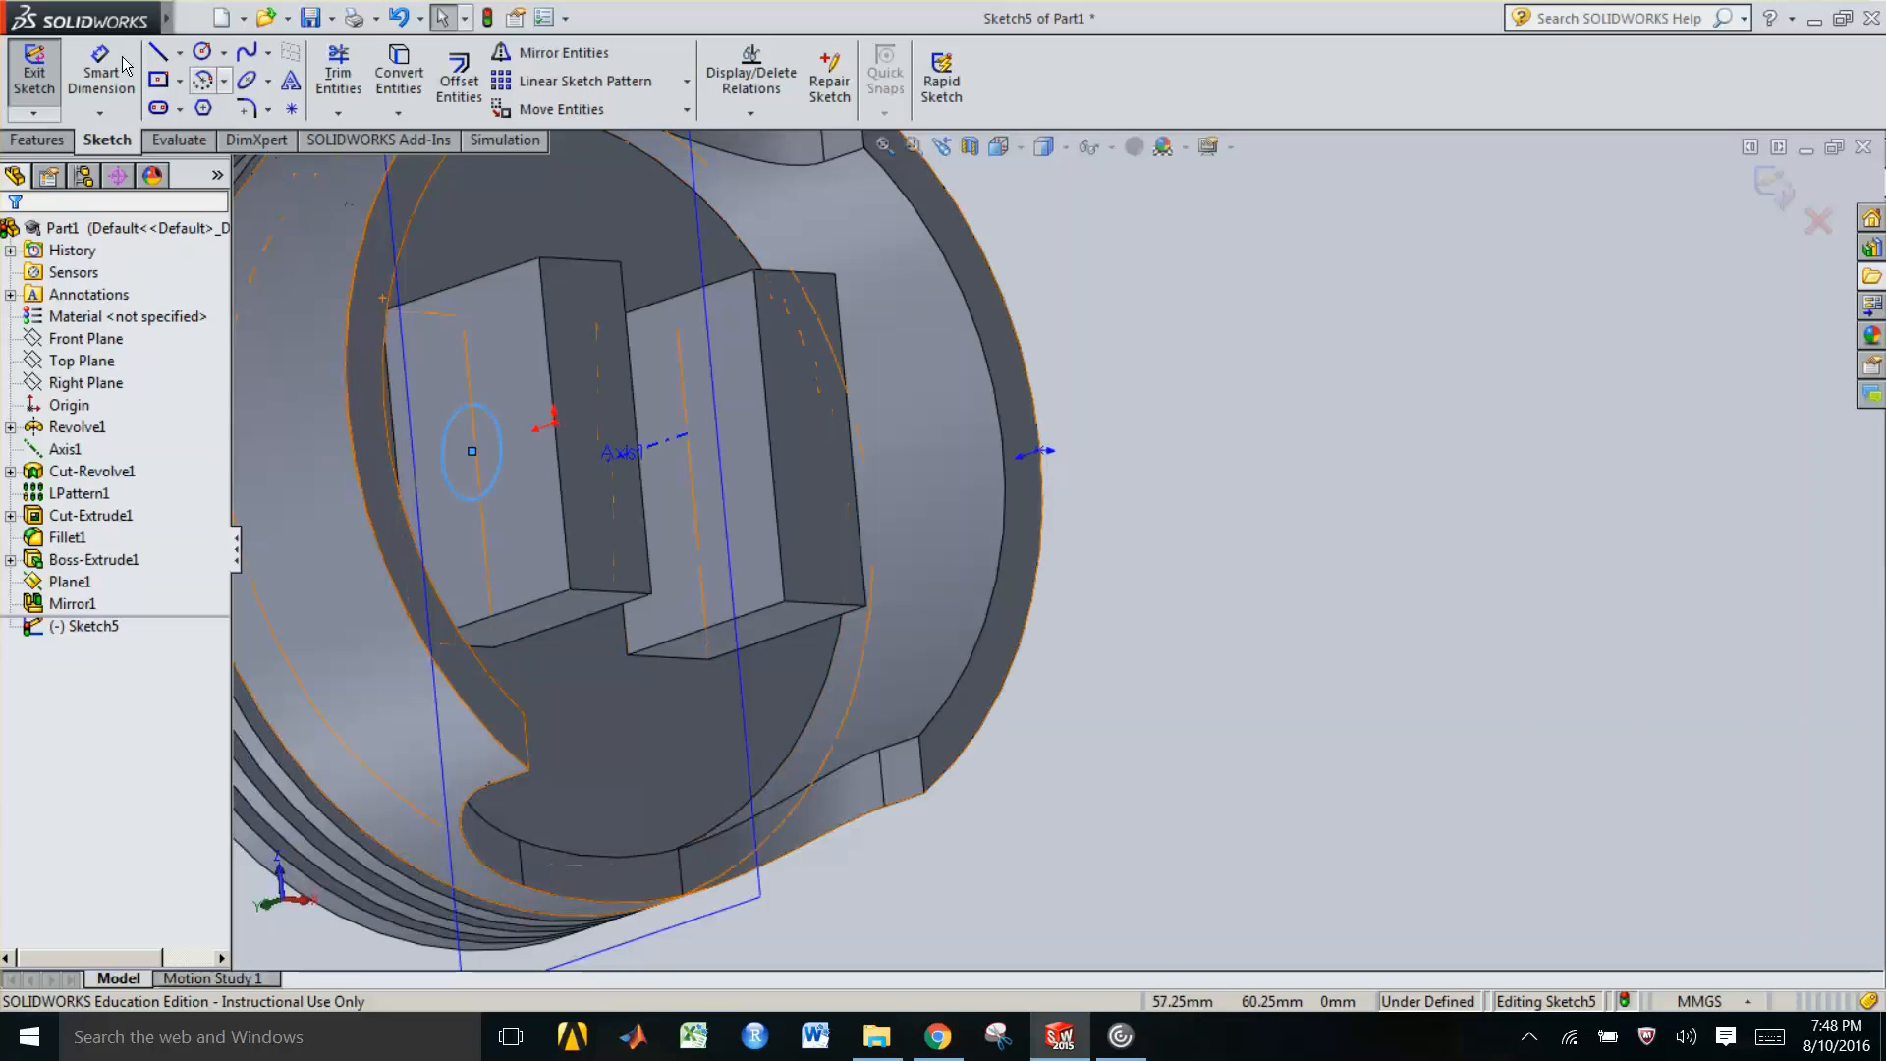
Dimension the diameter of the circle on the boss face
{"action": "left_click", "coordinate": [120, 67]}
{"action": "left_click", "coordinate": [499, 423]}
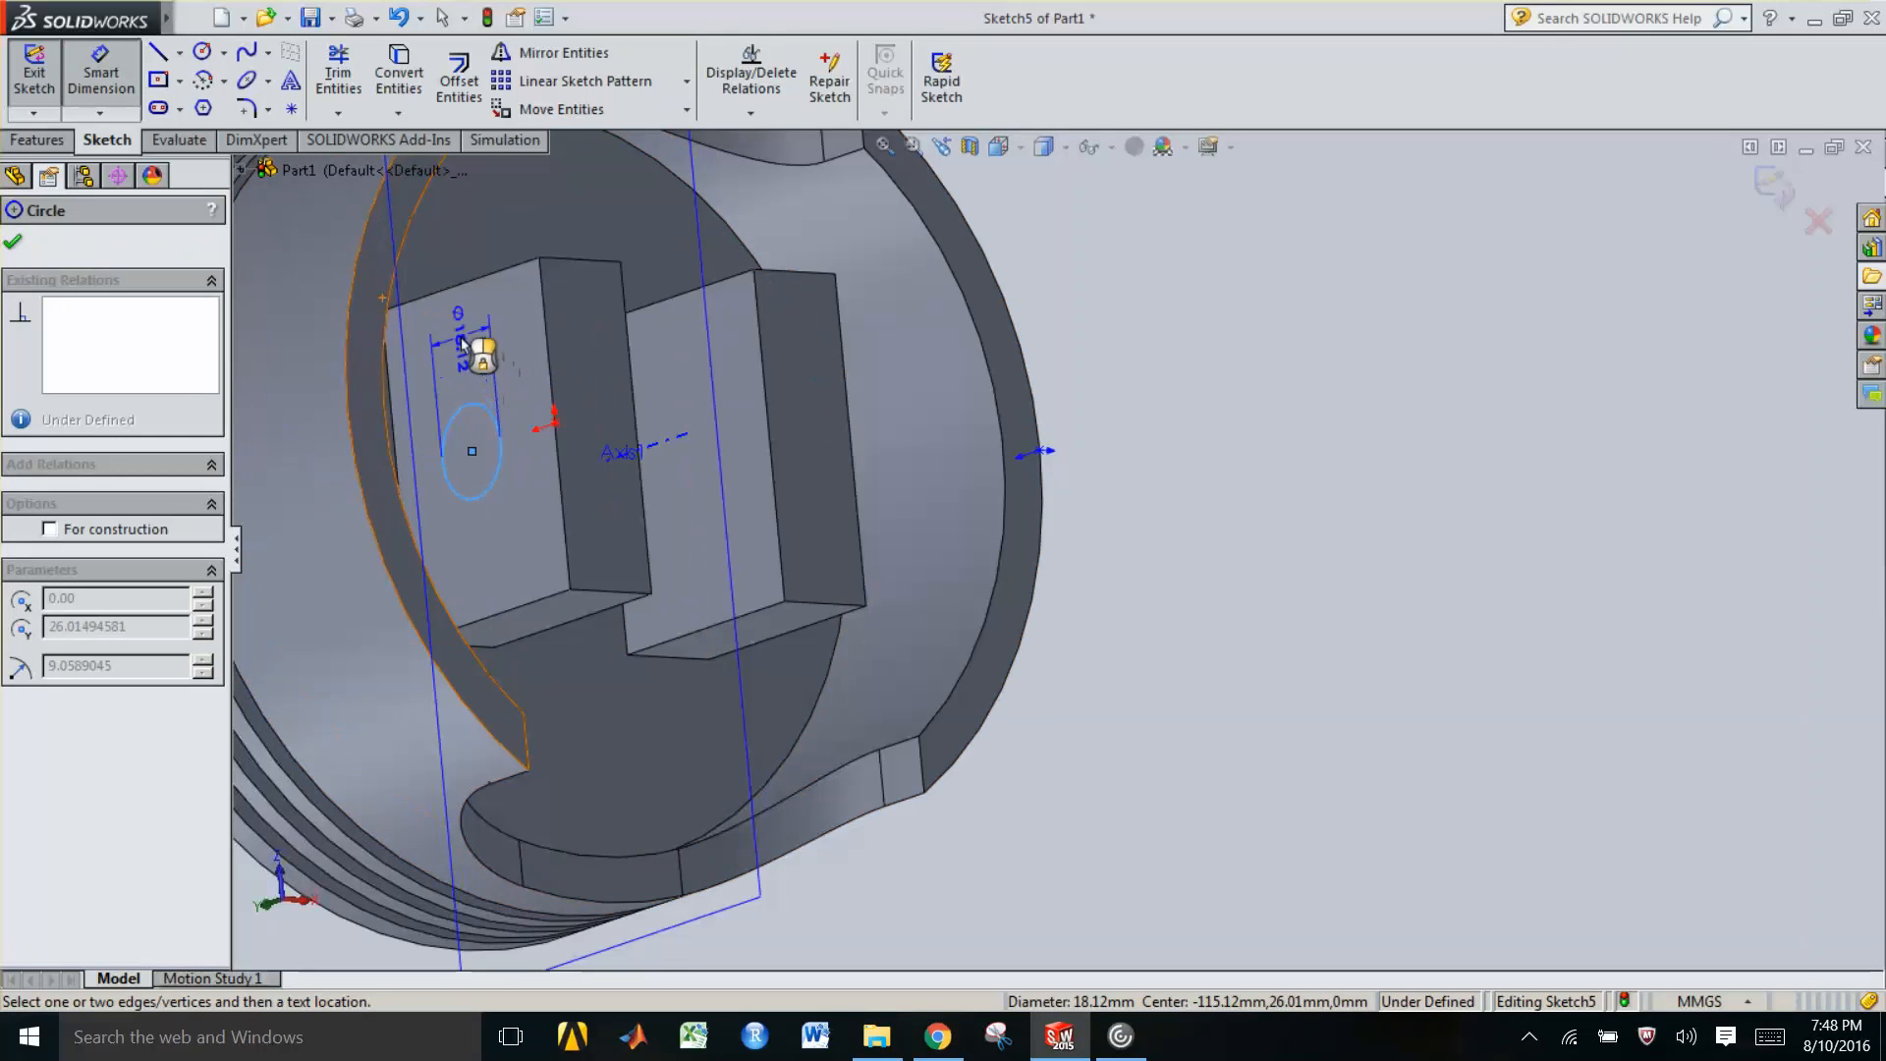
{"action": "left_click", "coordinate": [475, 332]}
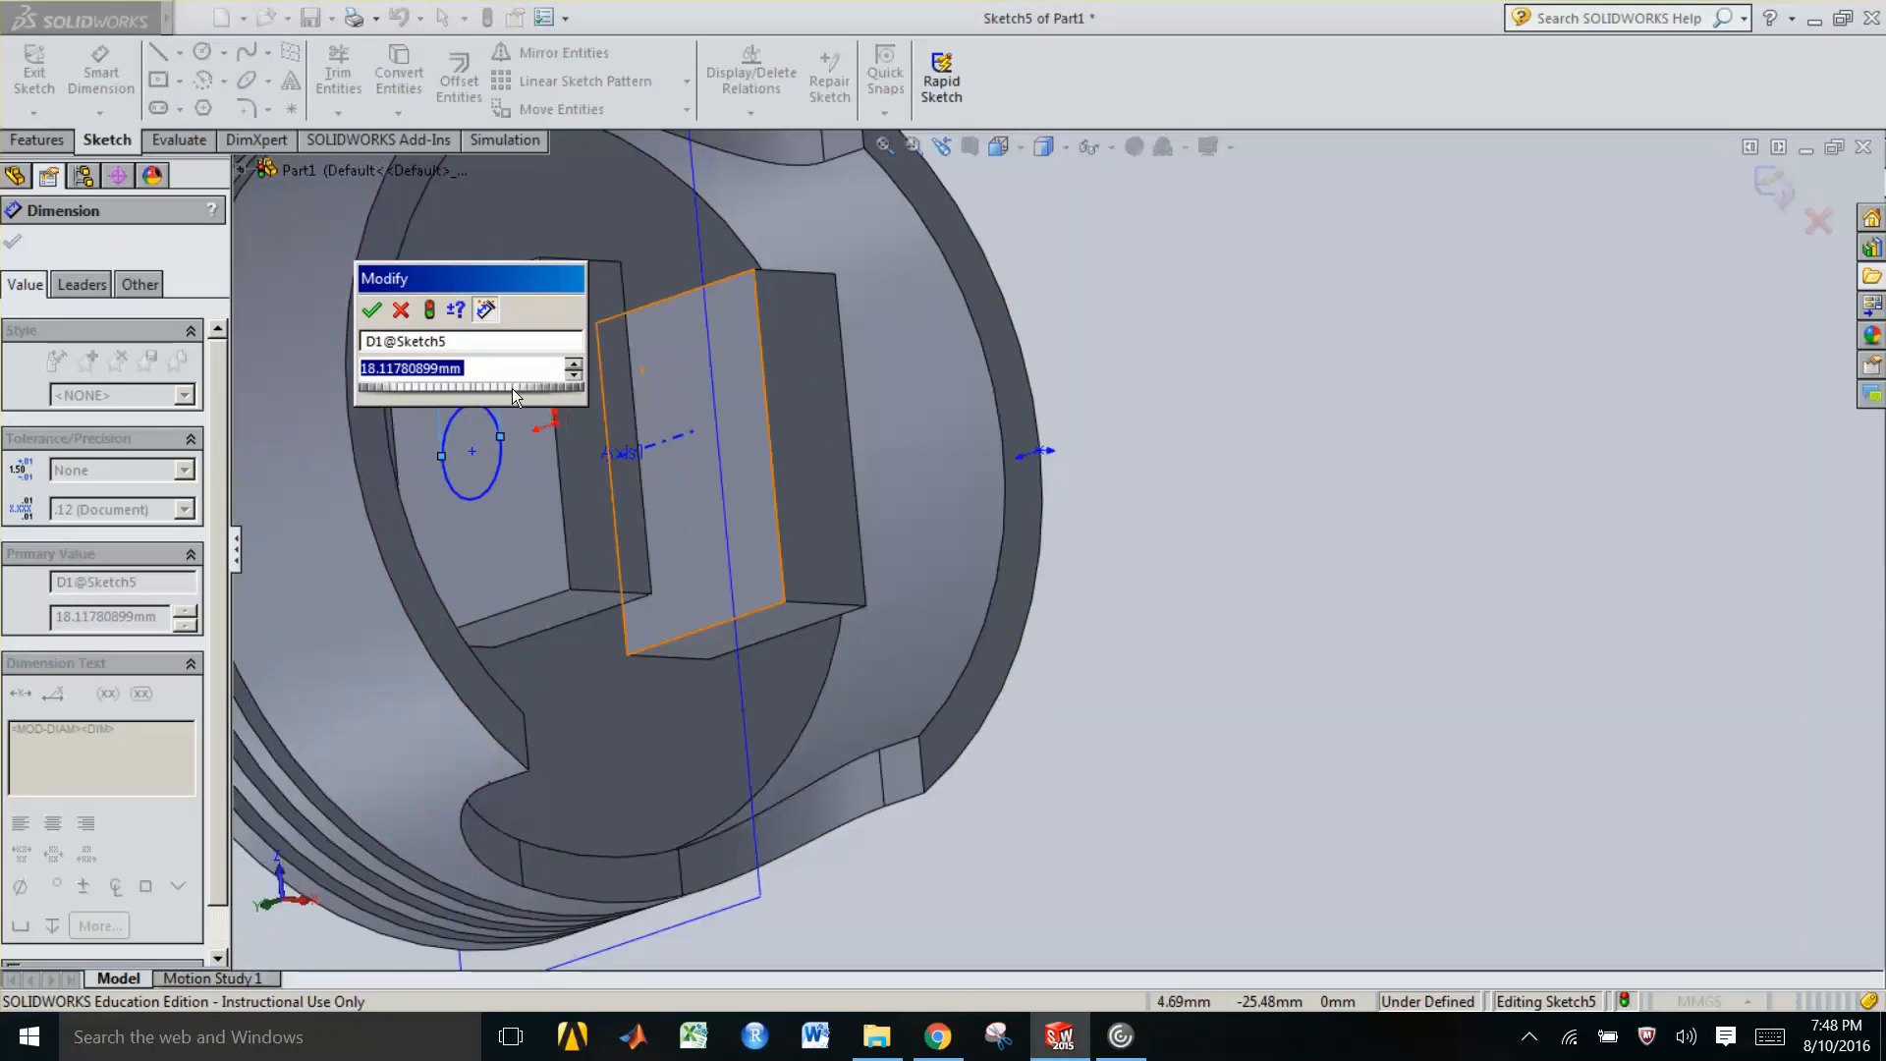
{"action": "key", "text": "Return"}
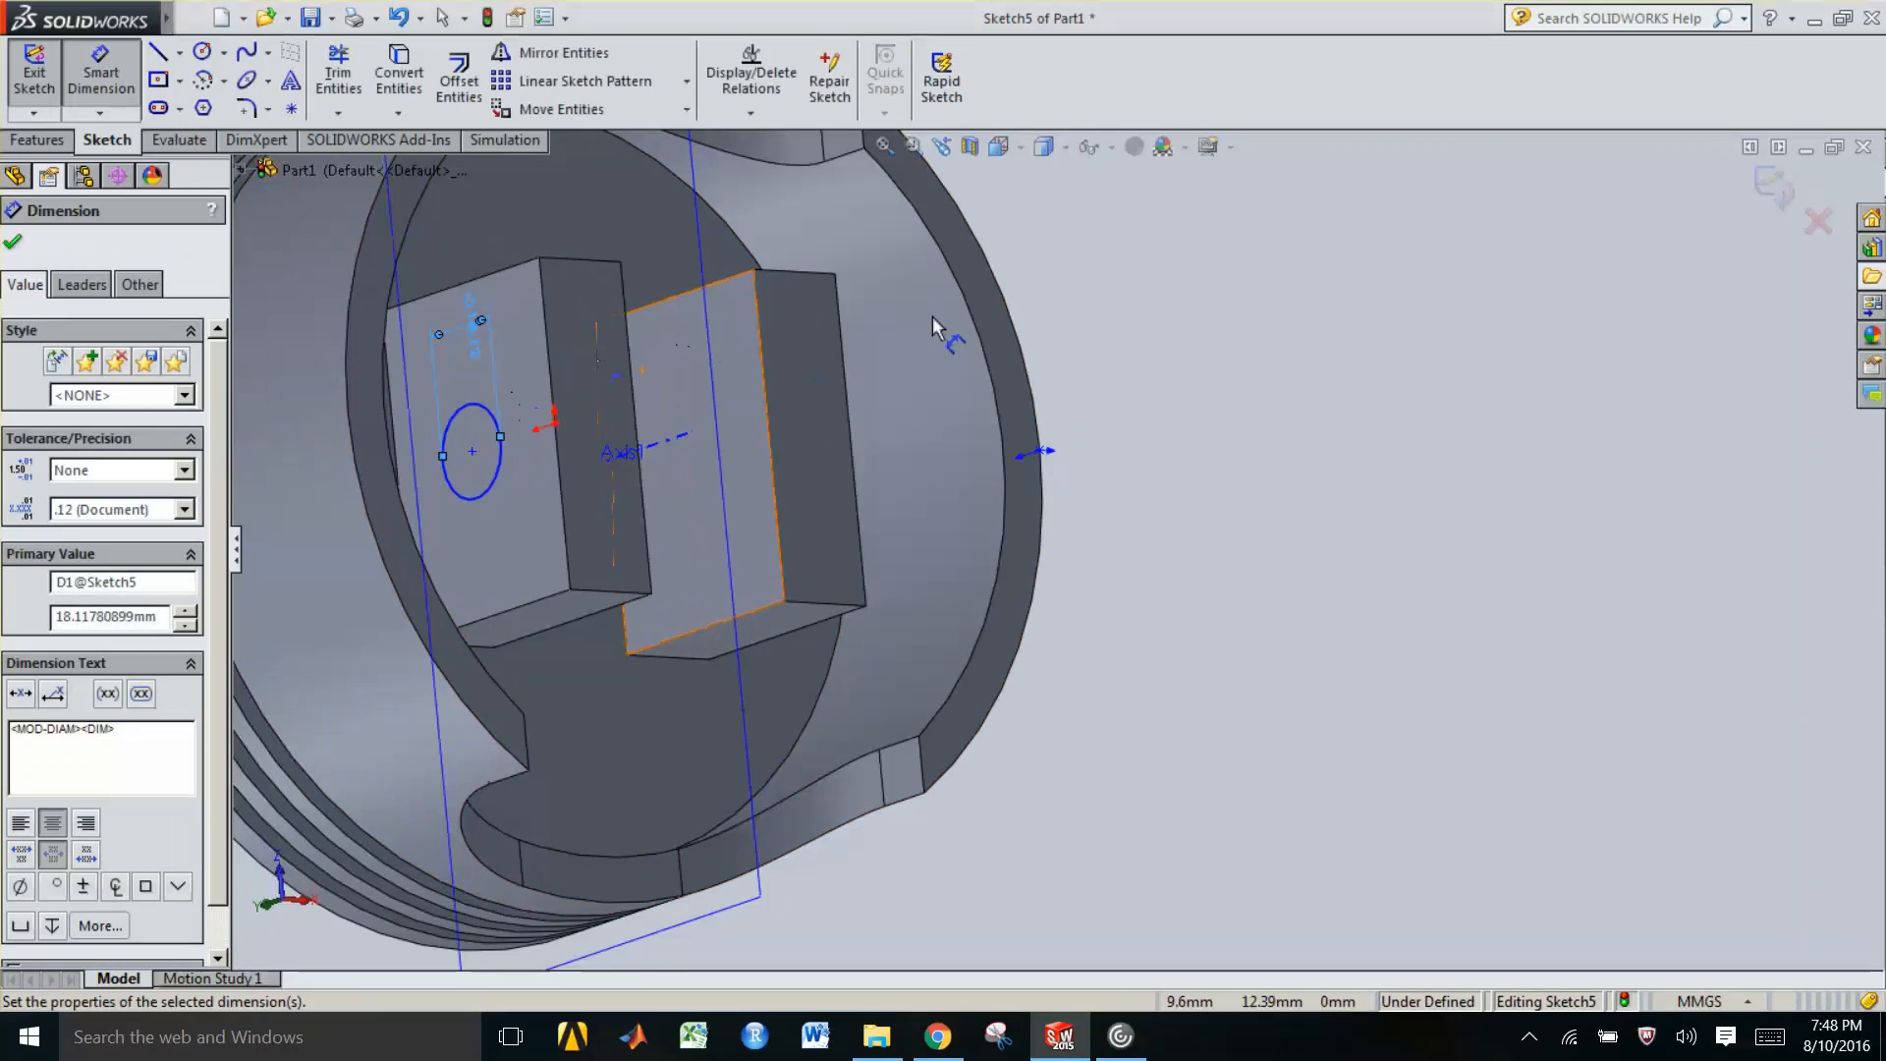
{"action": "key", "text": "Escape"}
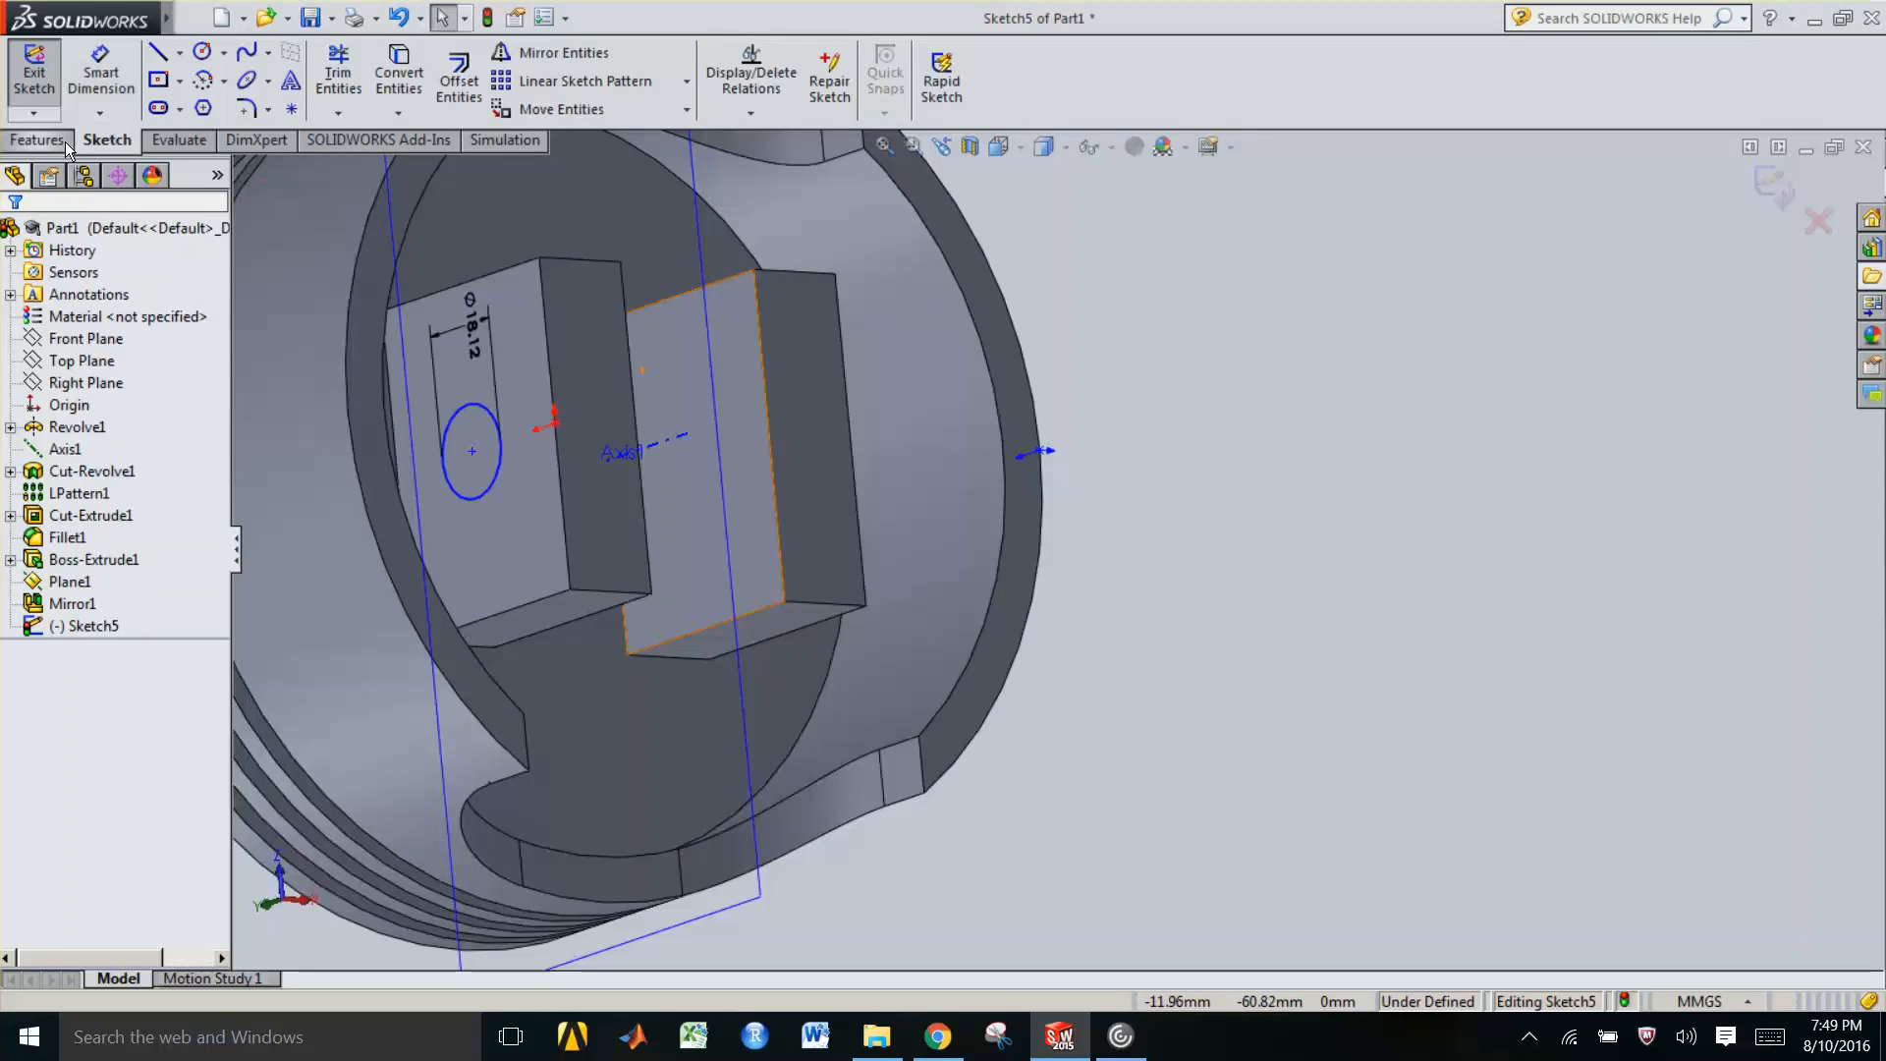
Cut-extrude the circle 35 mm through both bosses to form the pin hole
{"action": "left_click", "coordinate": [65, 140]}
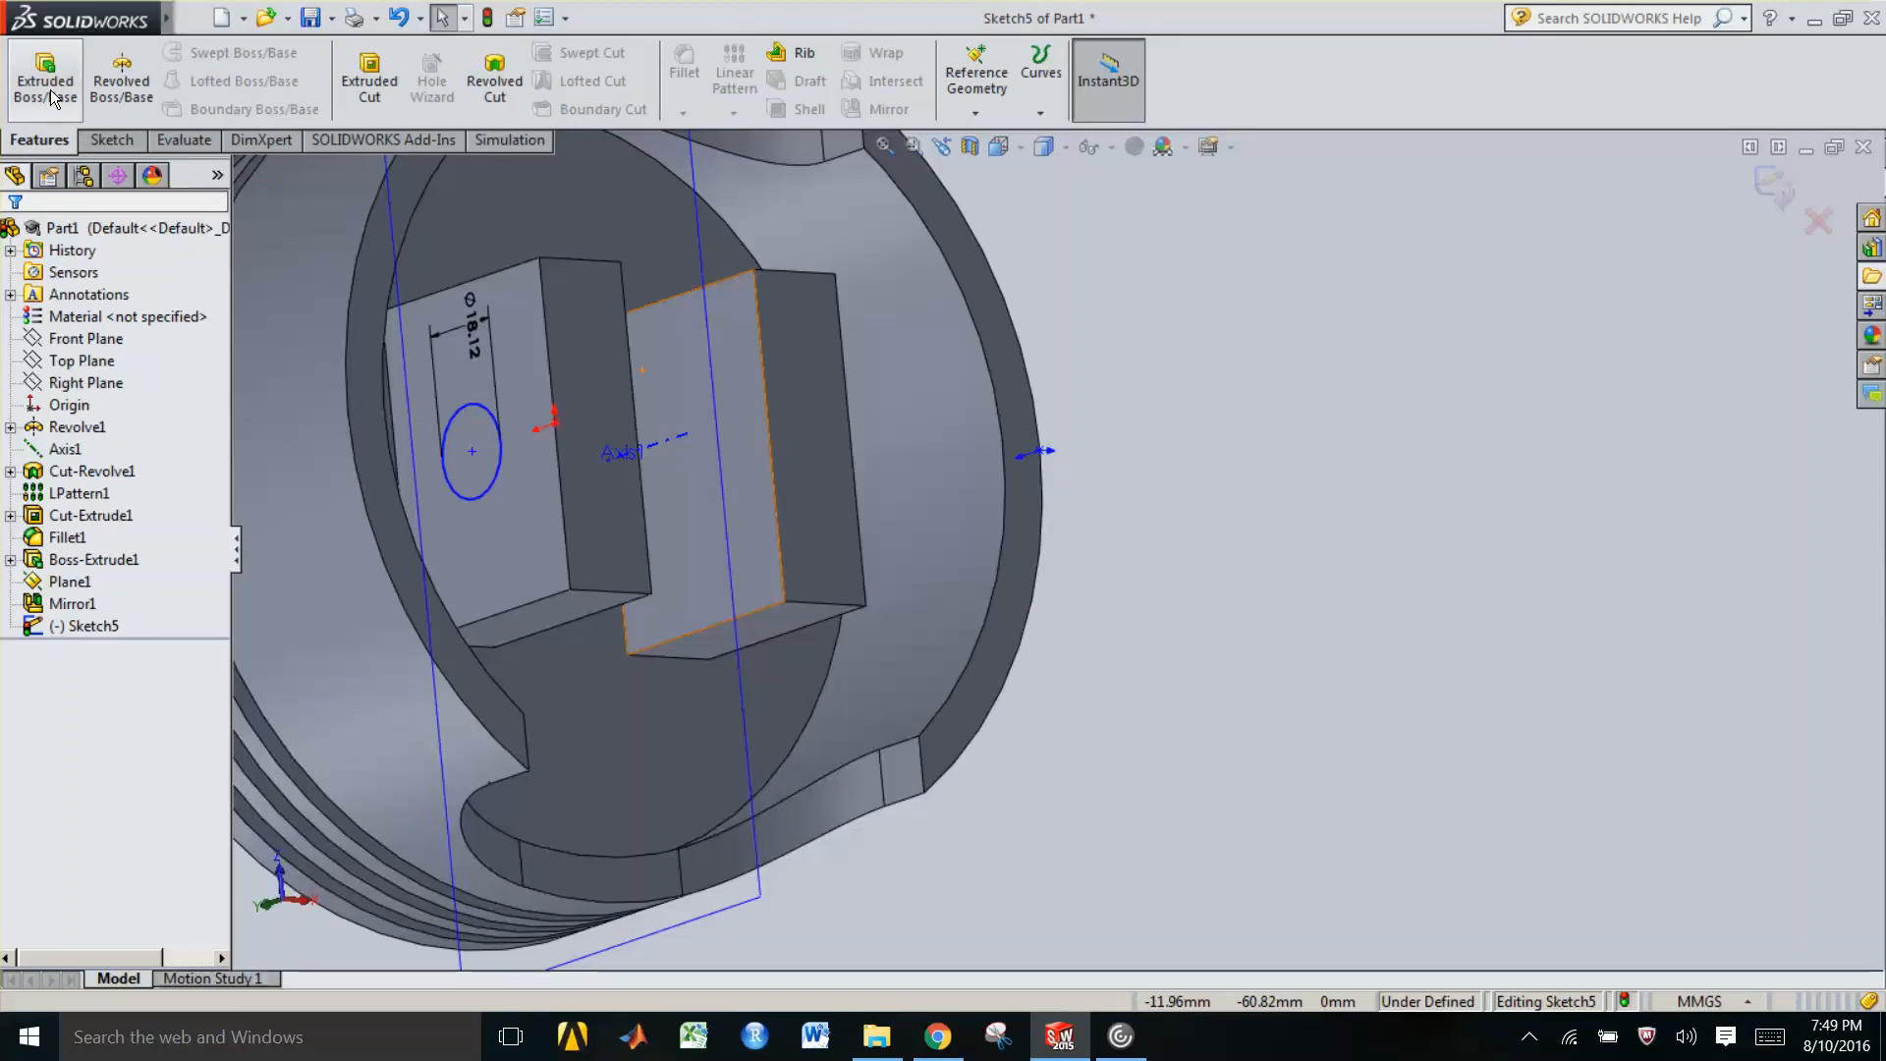
{"action": "left_click", "coordinate": [362, 75]}
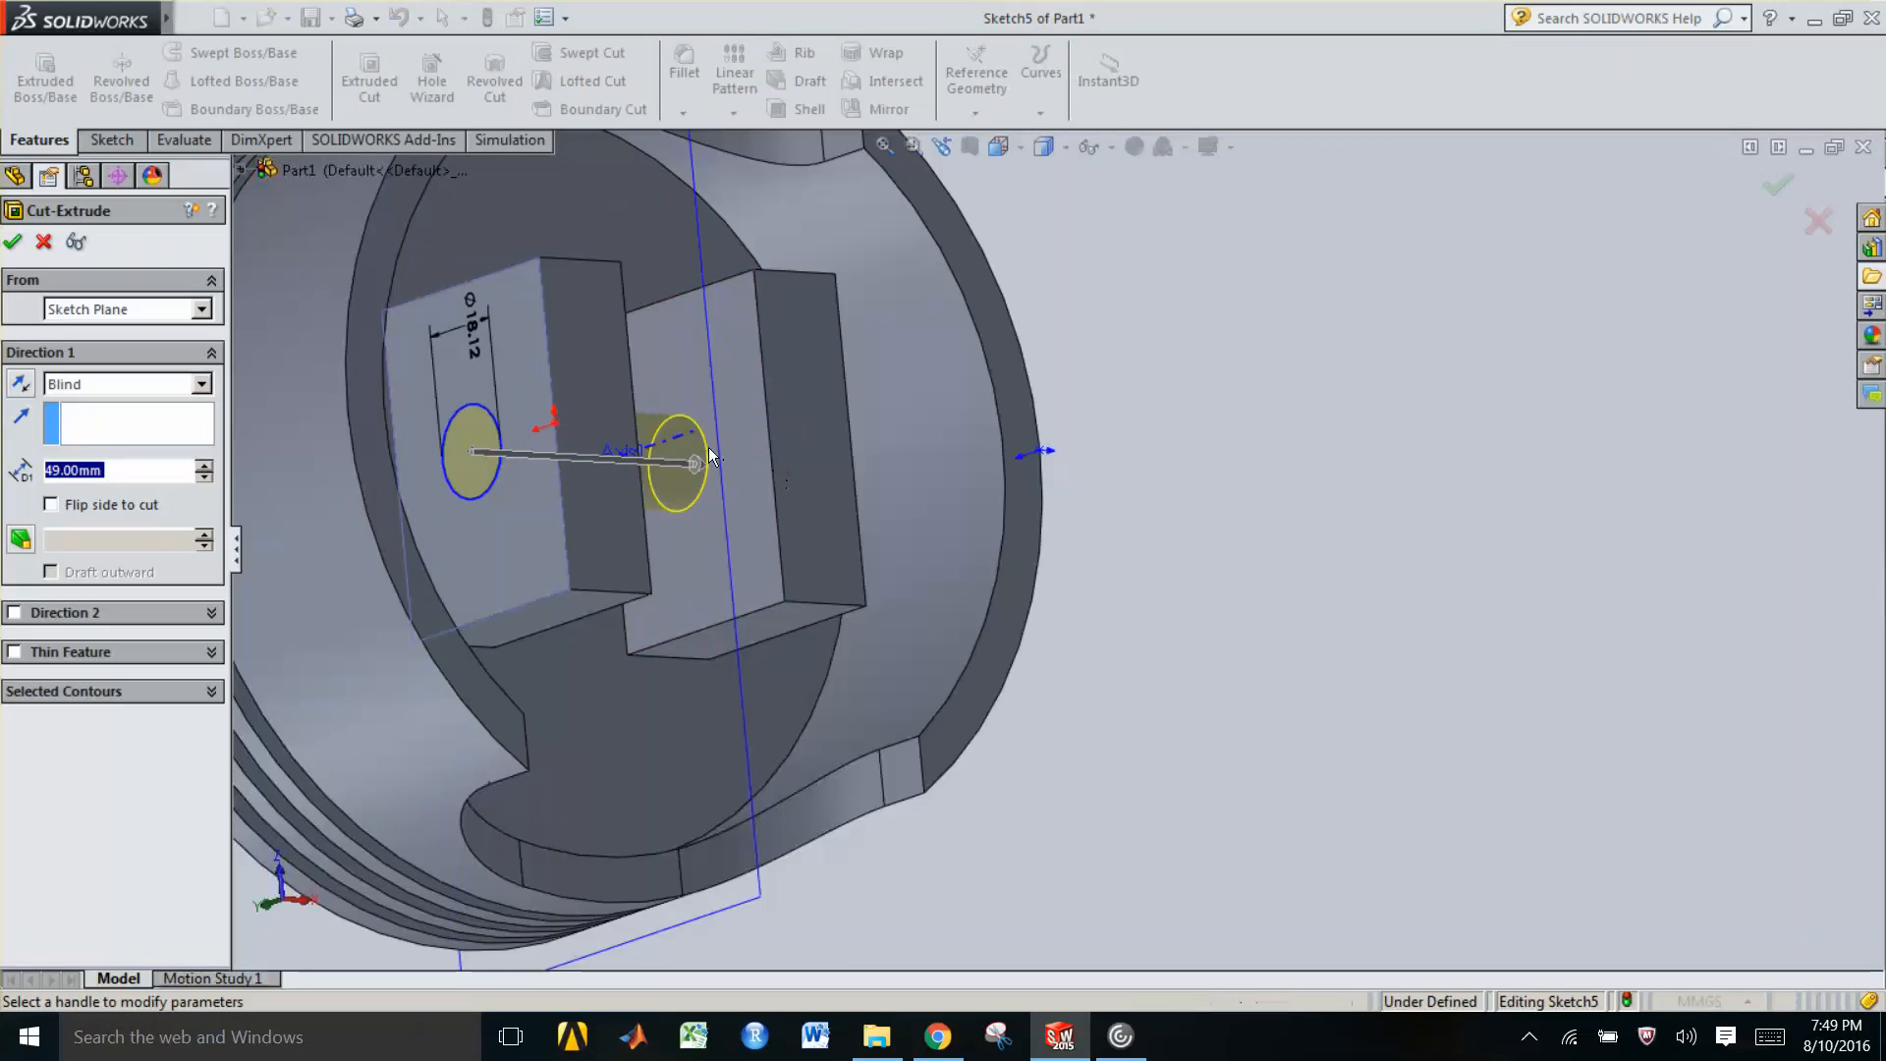
{"action": "mouse_move", "coordinate": [773, 472]}
{"action": "middle_mouse_down"}
{"action": "mouse_move", "coordinate": [727, 492]}
{"action": "mouse_move", "coordinate": [745, 468]}
{"action": "middle_mouse_up"}
{"action": "left_click_drag", "start_coordinate": [745, 468], "coordinate": [912, 440]}
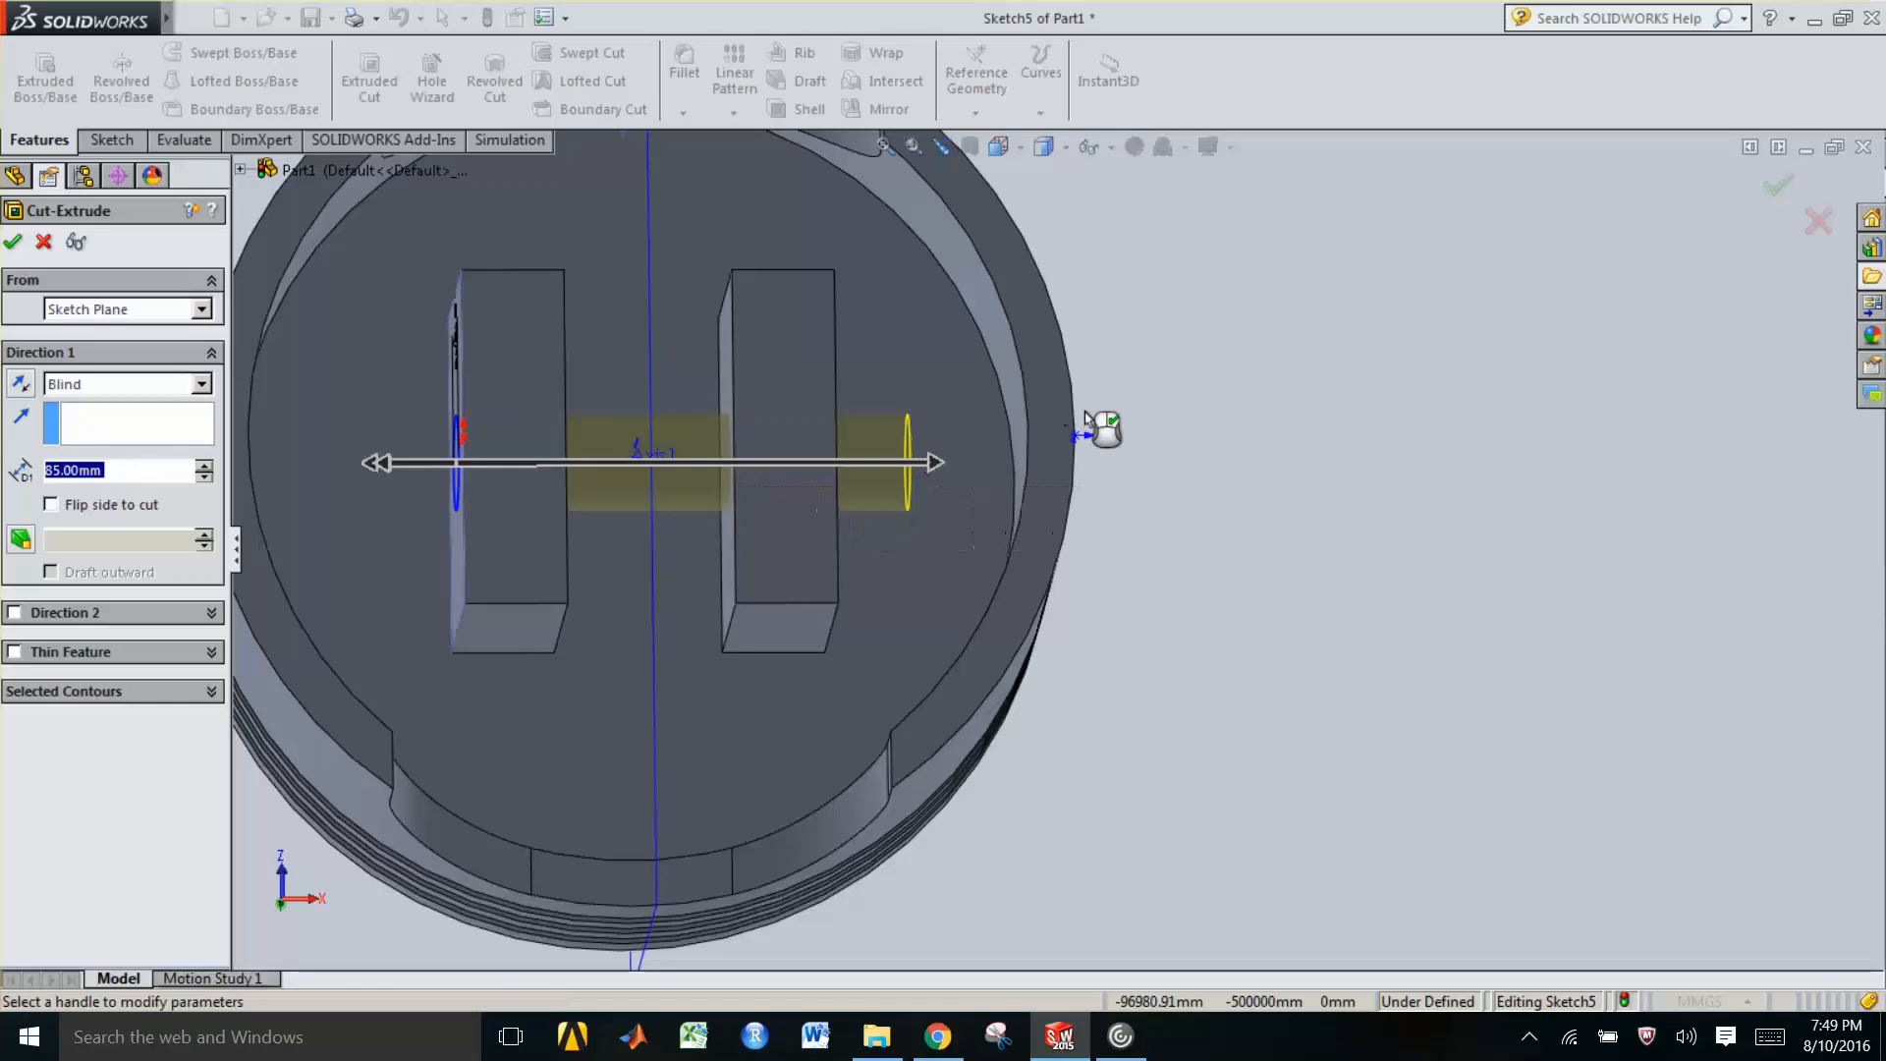
{"action": "left_click", "coordinate": [12, 241]}
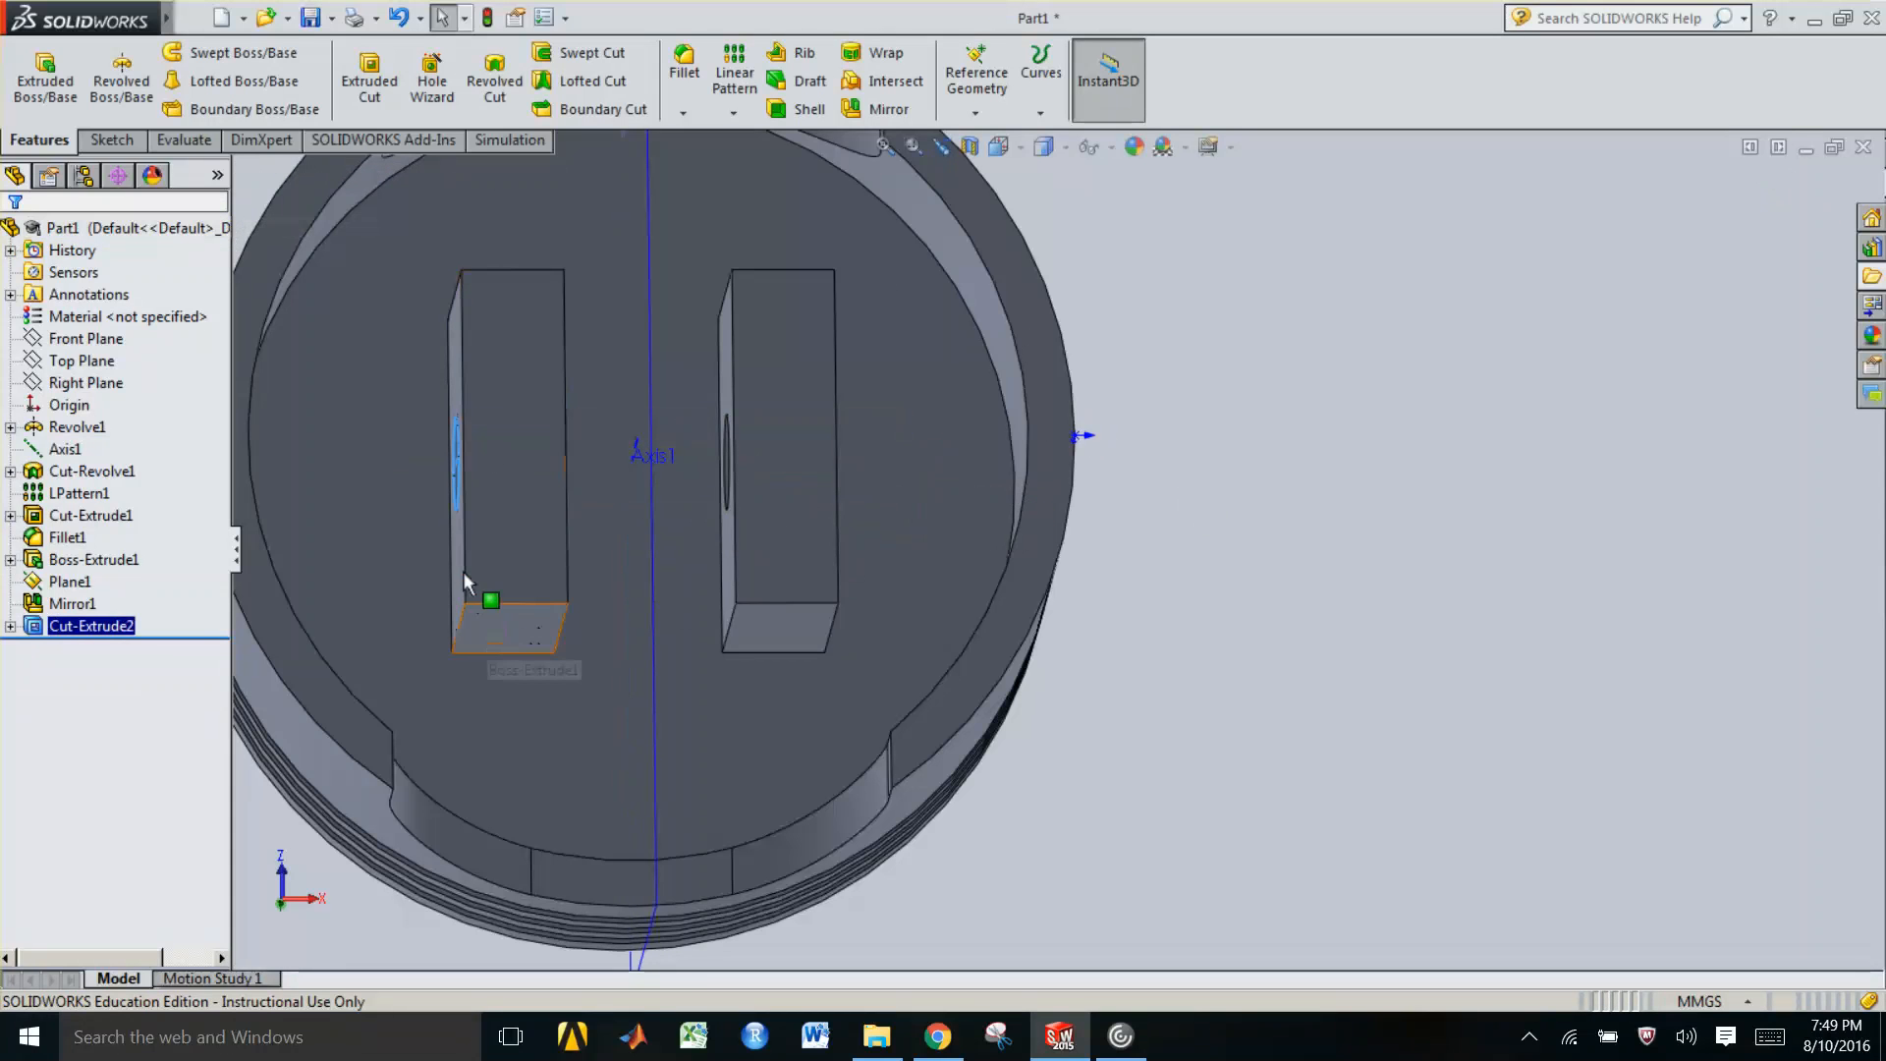
Start a fillet and select the edges and faces of both boss blocks
{"action": "left_click", "coordinate": [603, 303]}
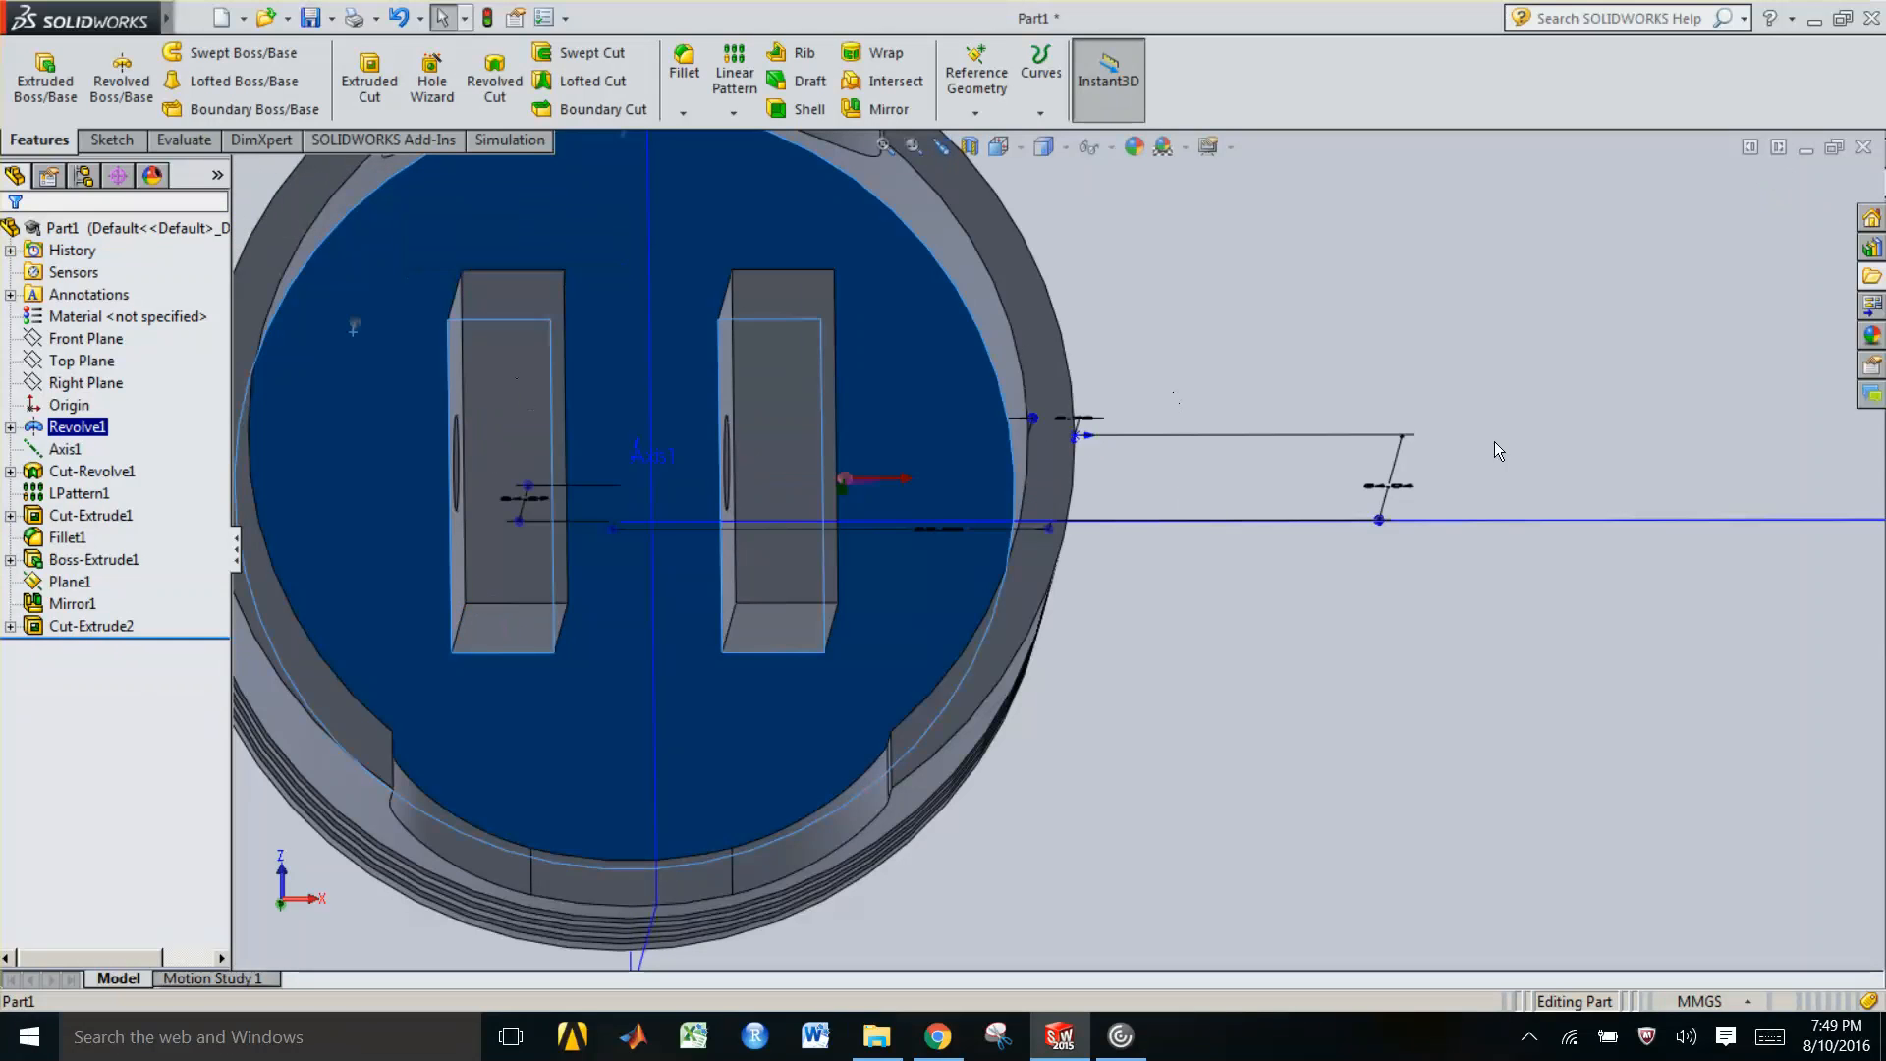
{"action": "left_click", "coordinate": [1462, 299]}
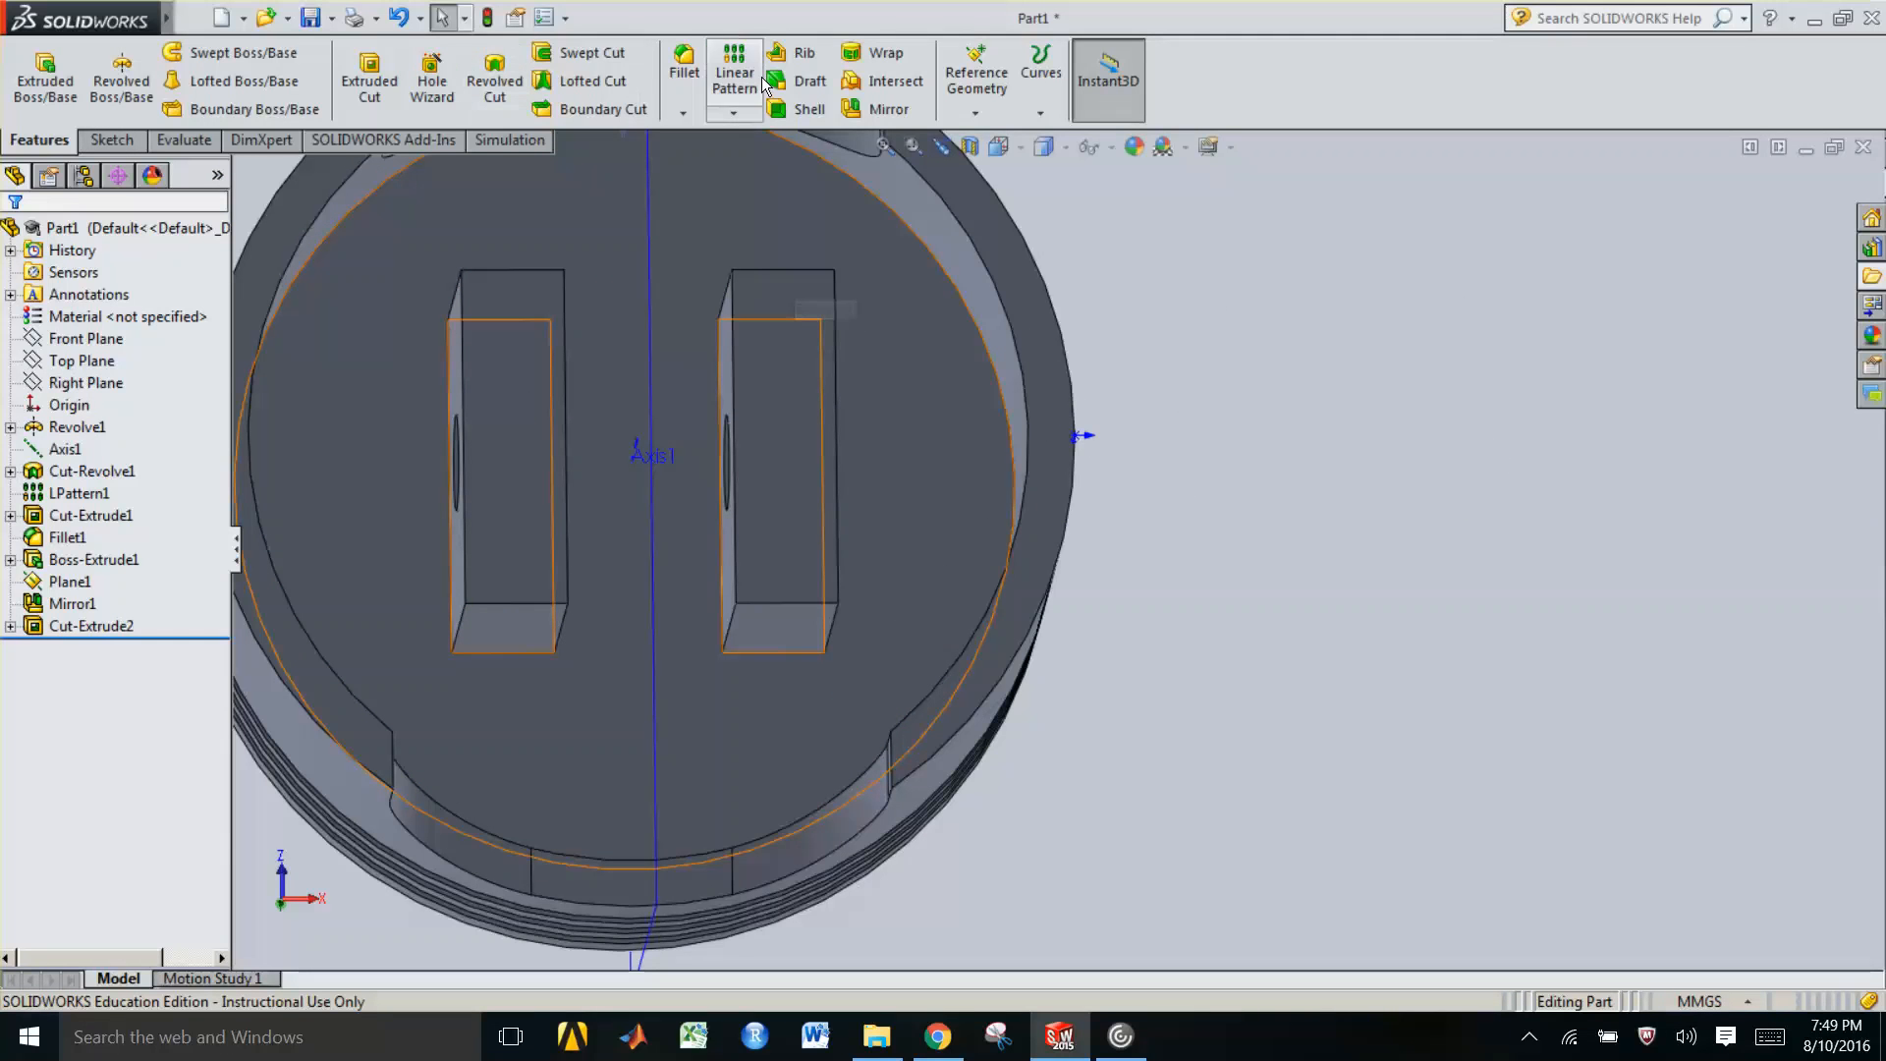
{"action": "left_click", "coordinate": [686, 74]}
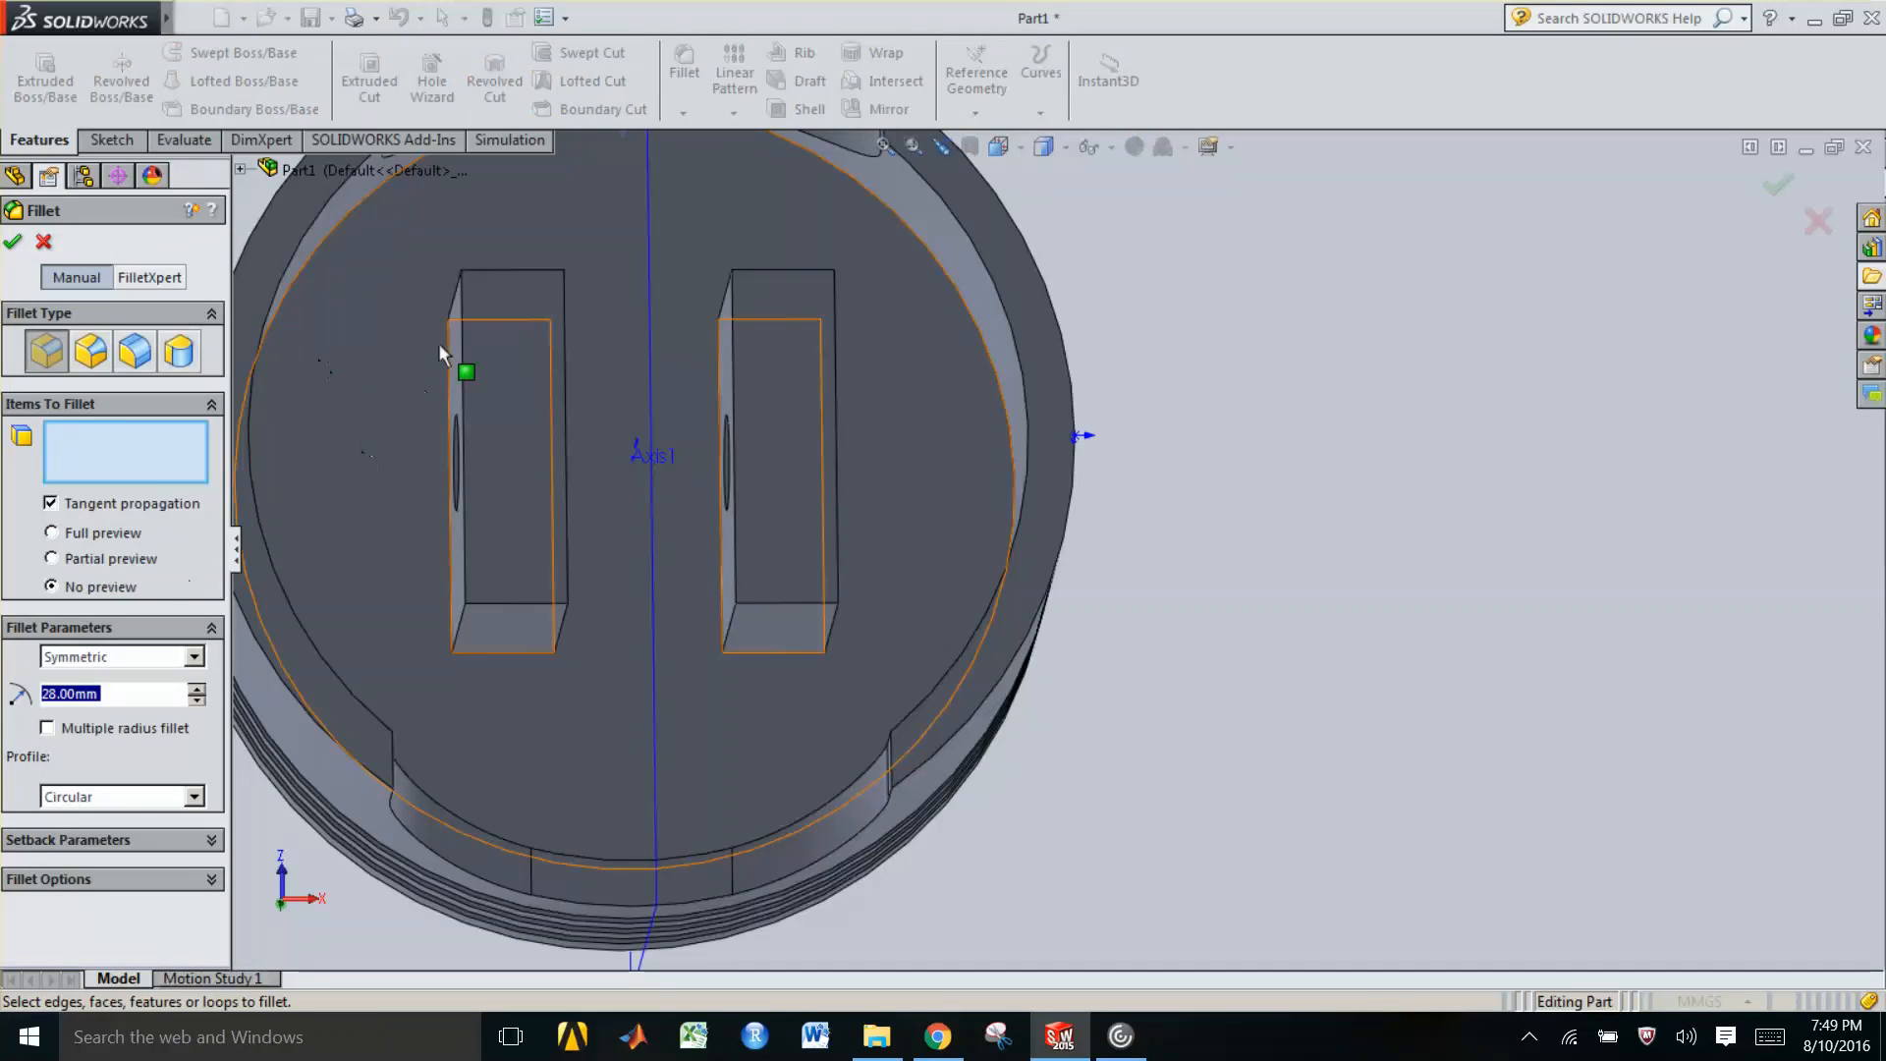
{"action": "left_click", "coordinate": [514, 270]}
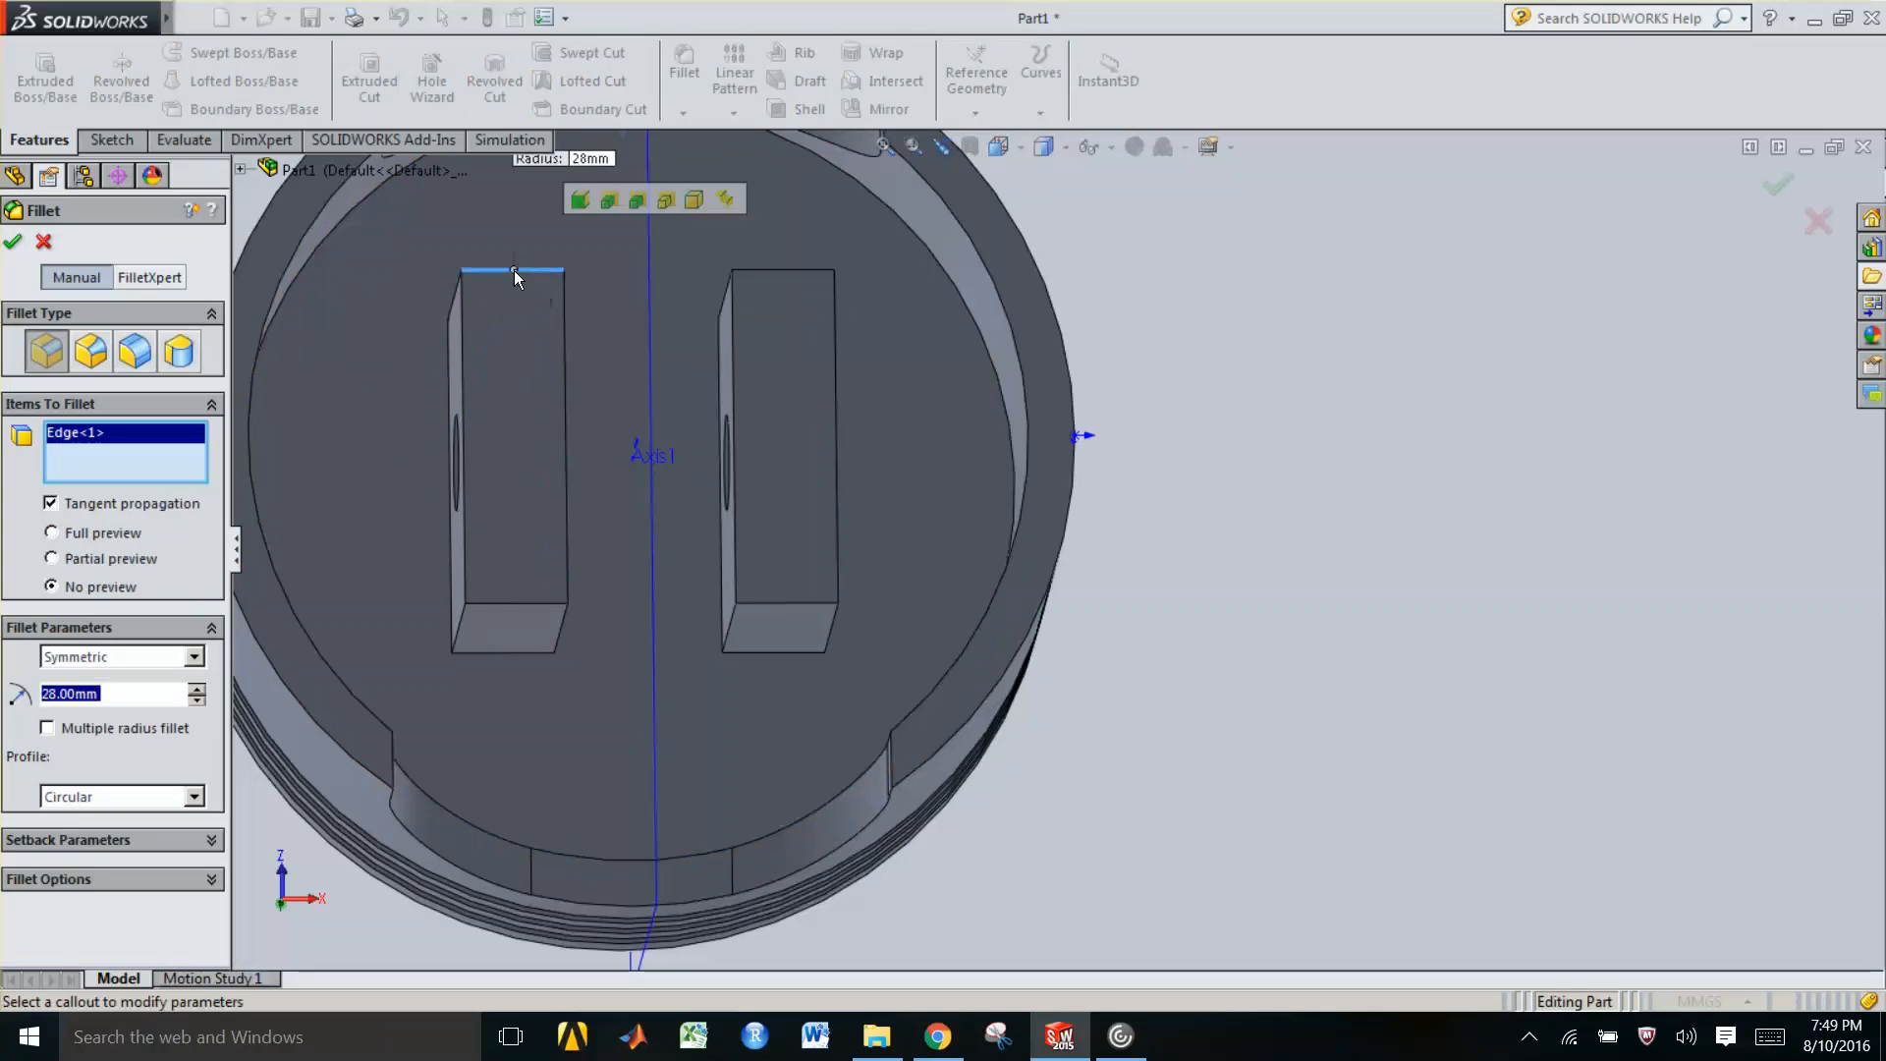
{"action": "left_click", "coordinate": [565, 326]}
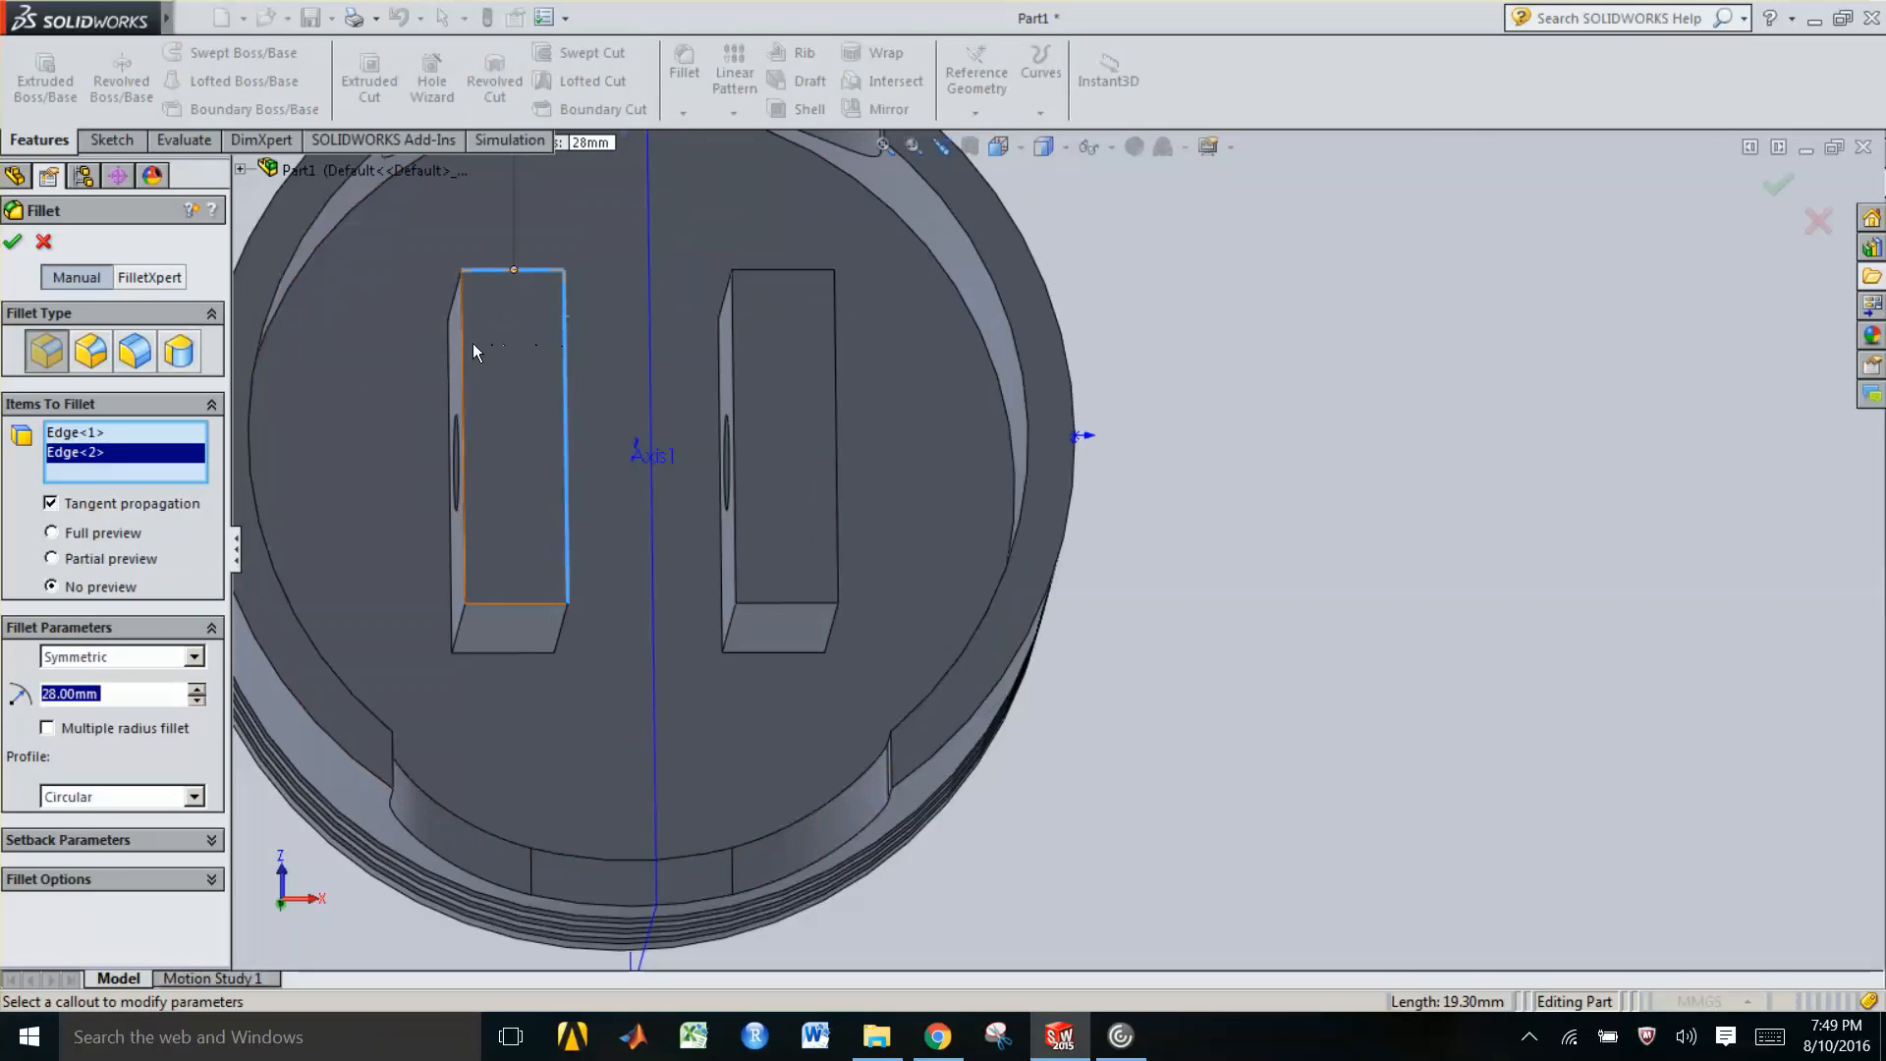
{"action": "left_click", "coordinate": [465, 373]}
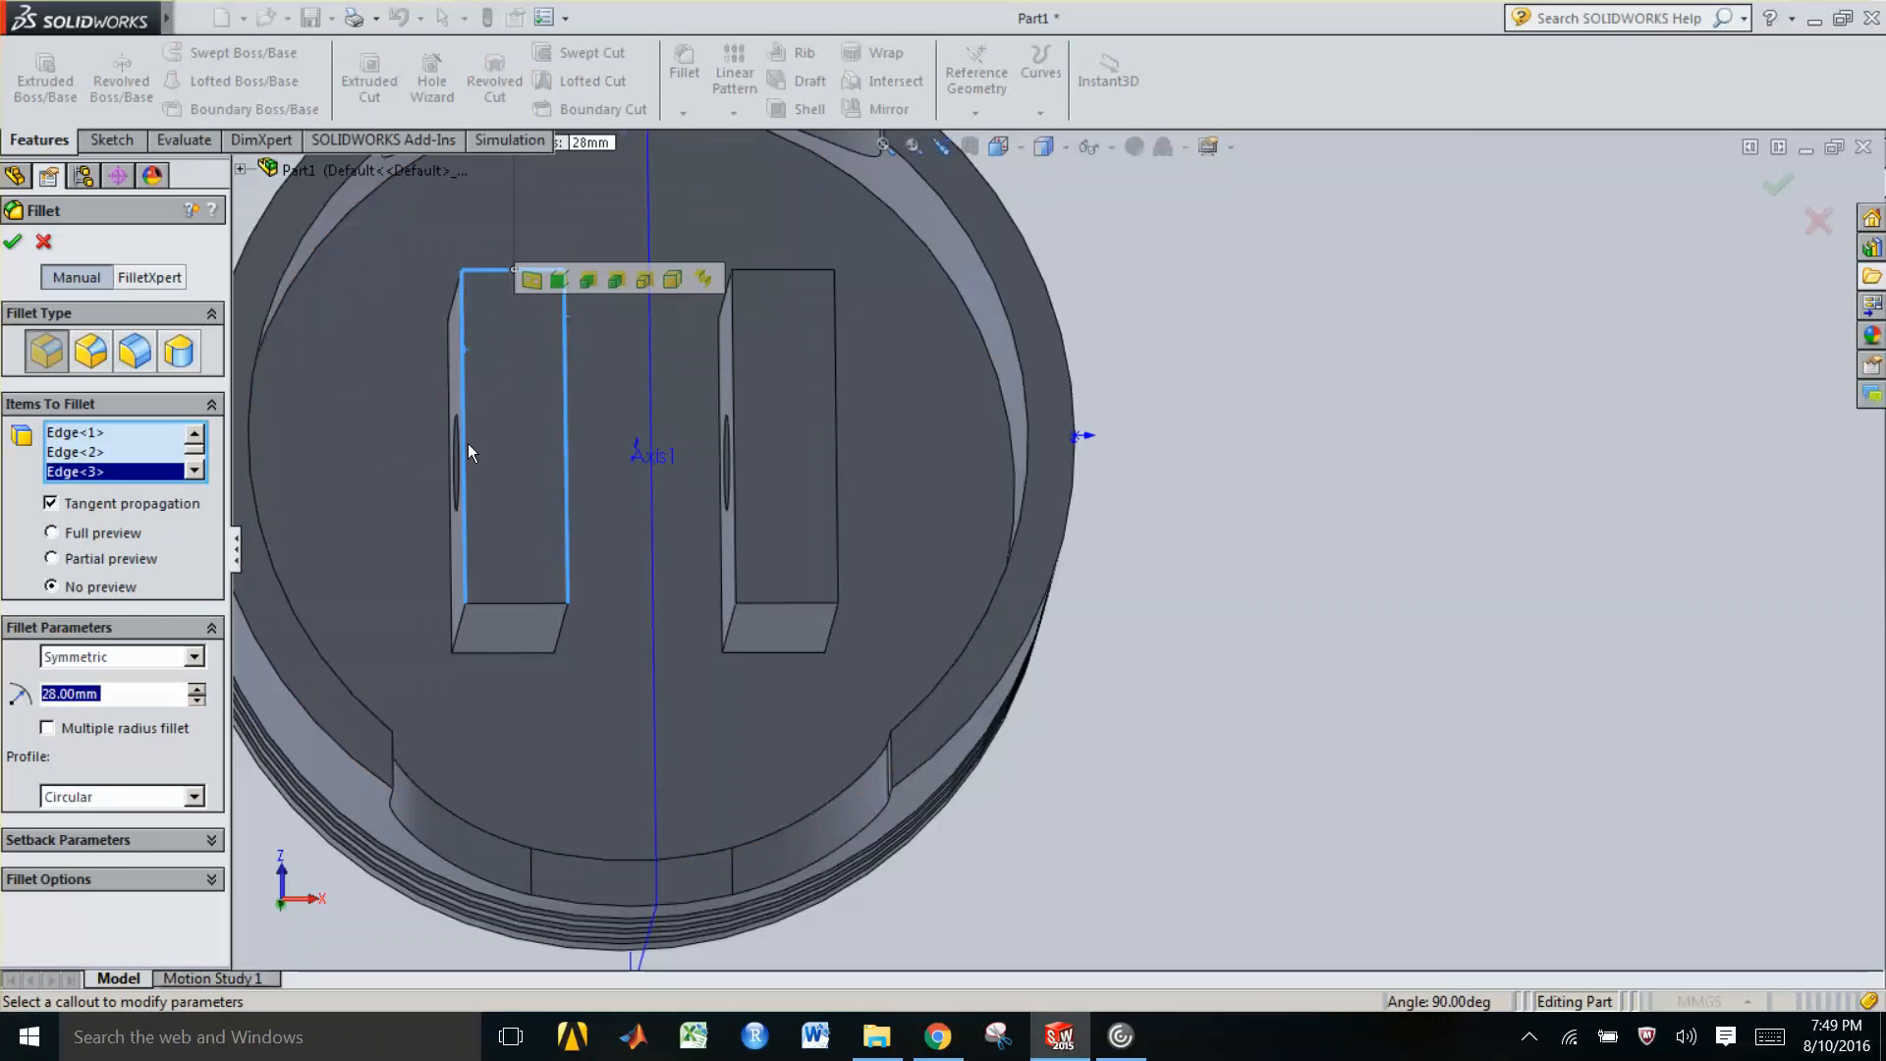
{"action": "left_click", "coordinate": [507, 596]}
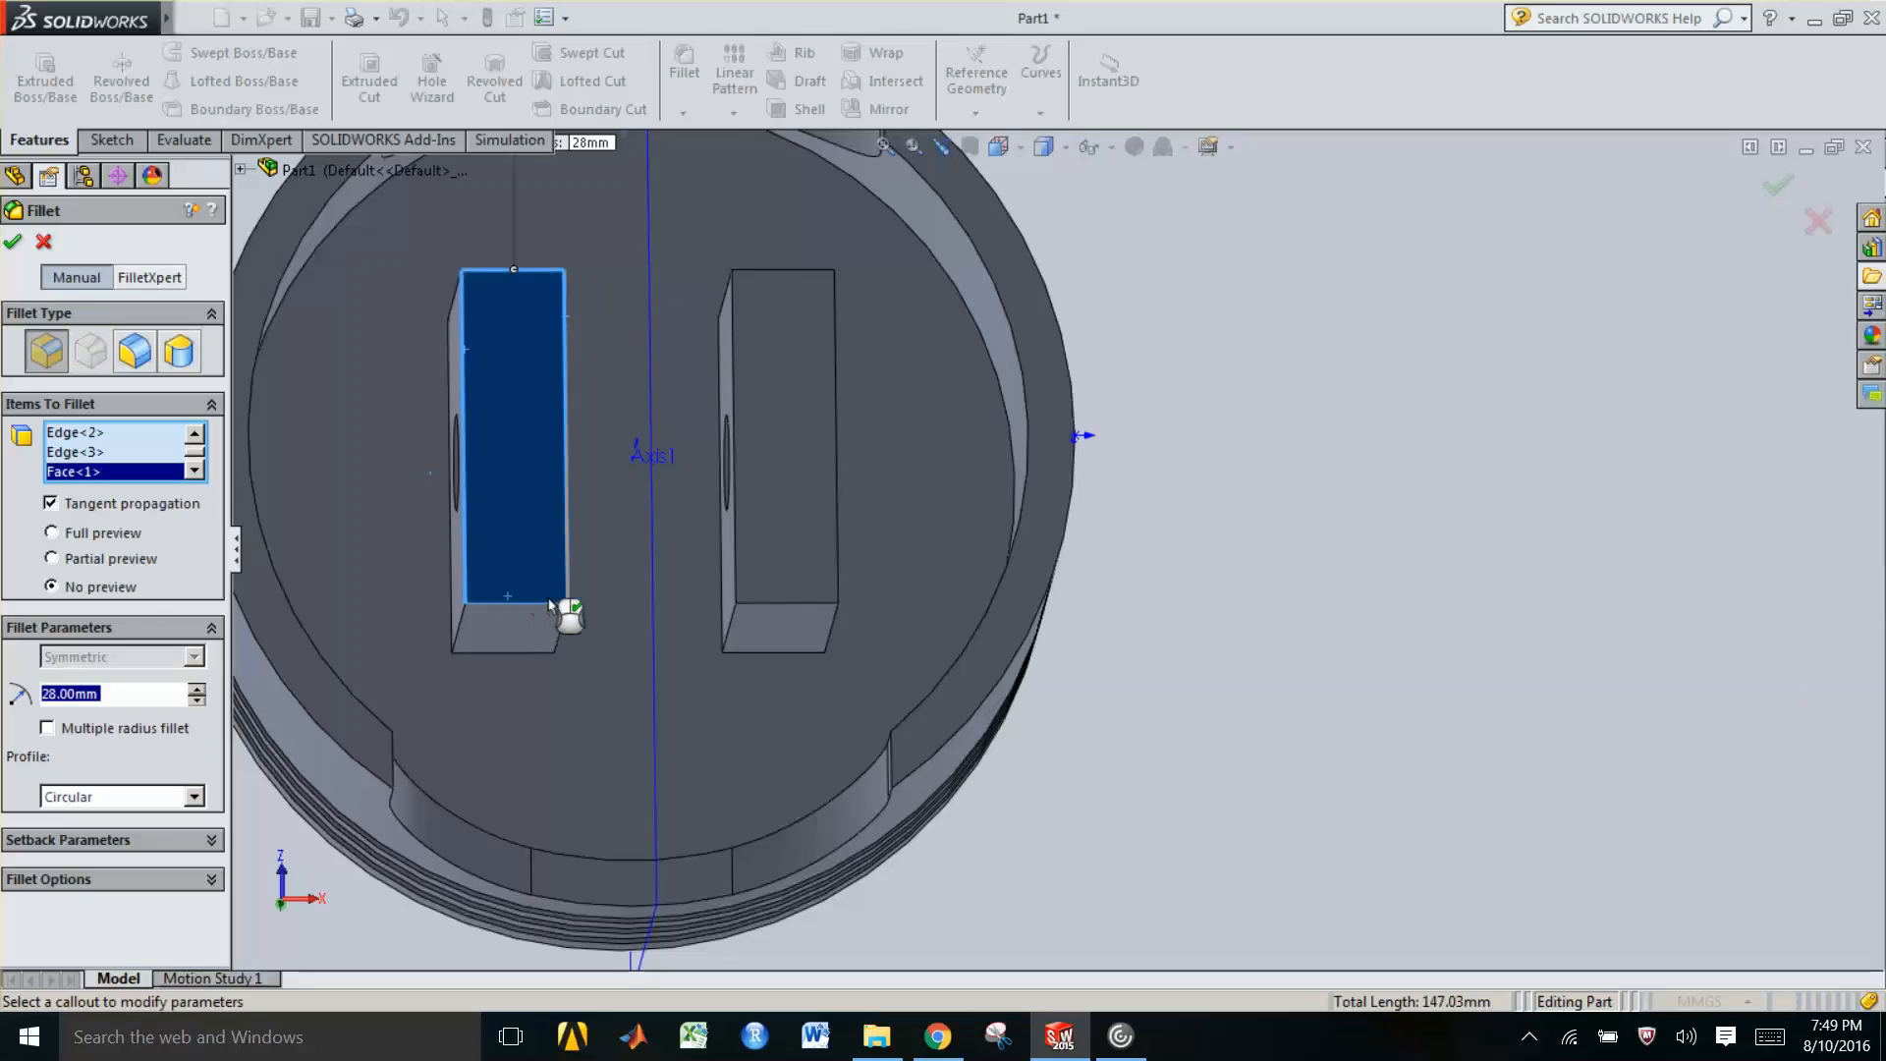
{"action": "left_click", "coordinate": [773, 604]}
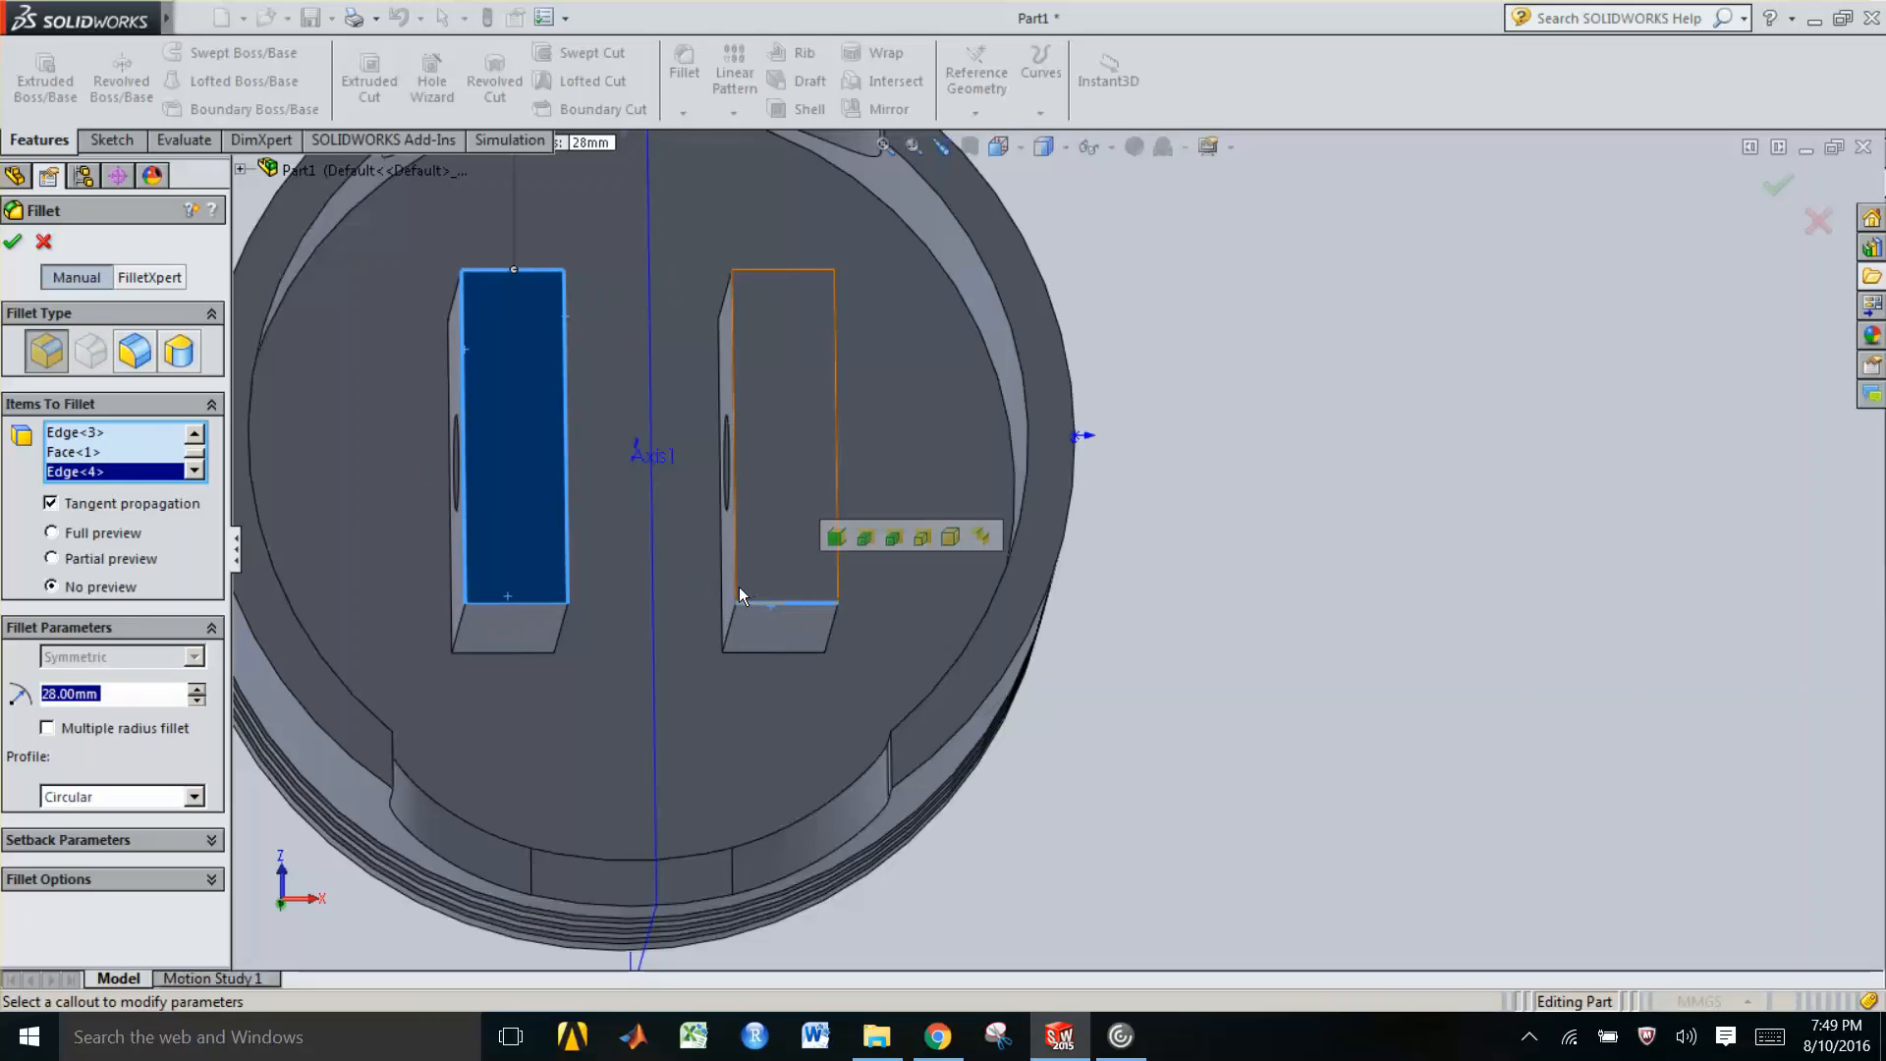
{"action": "left_click", "coordinate": [738, 587]}
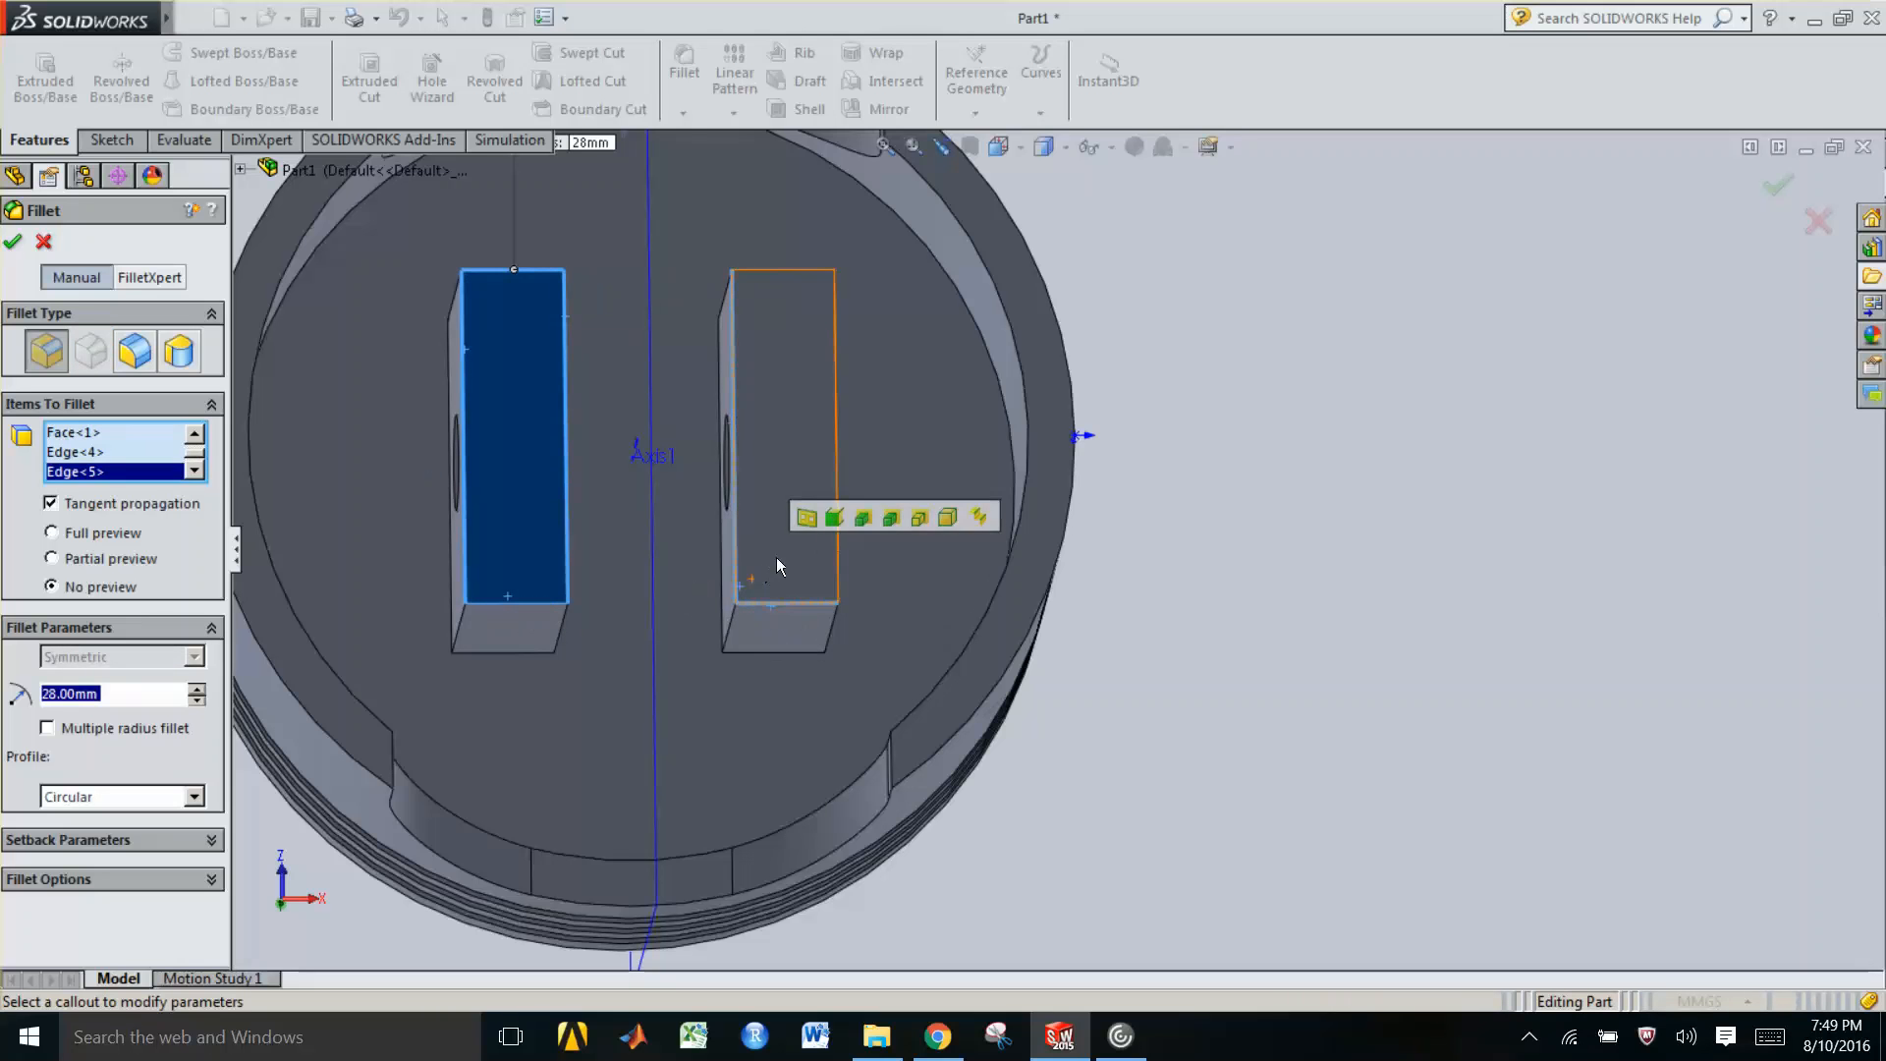
{"action": "left_click", "coordinate": [837, 493]}
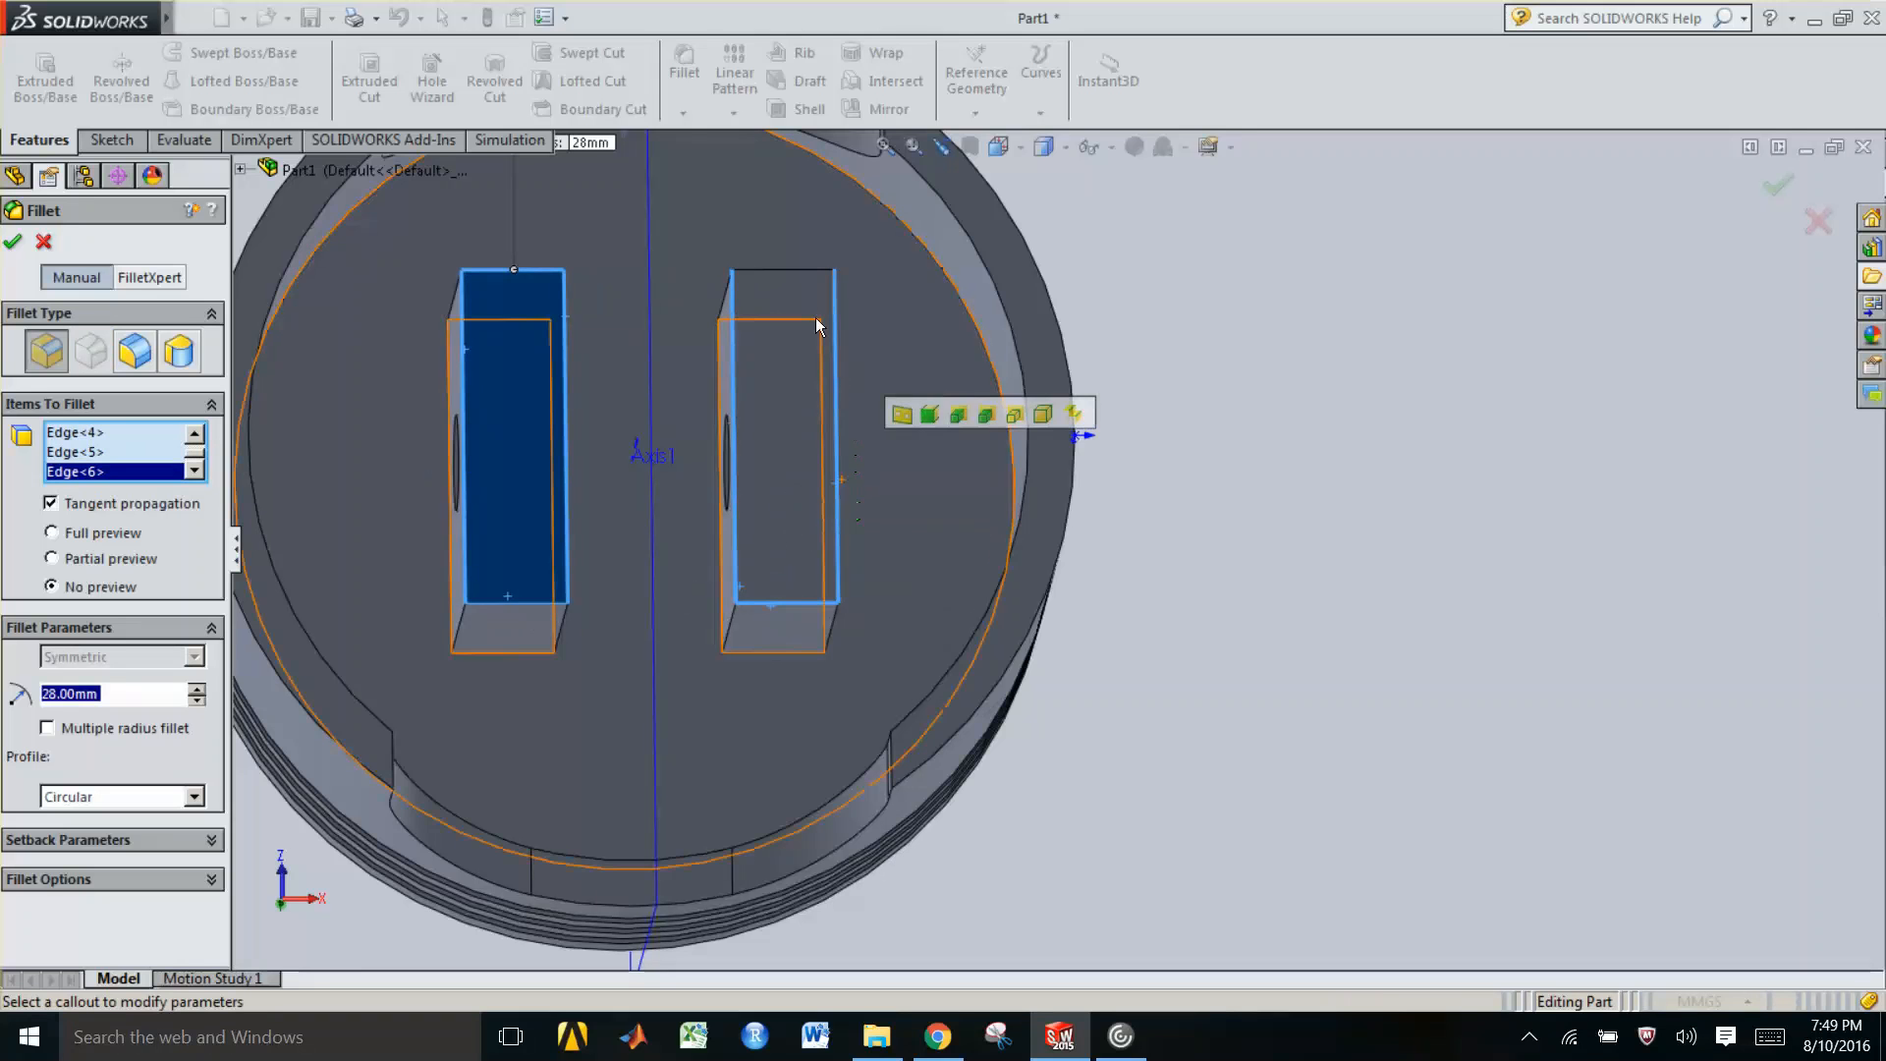
{"action": "left_click", "coordinate": [797, 275]}
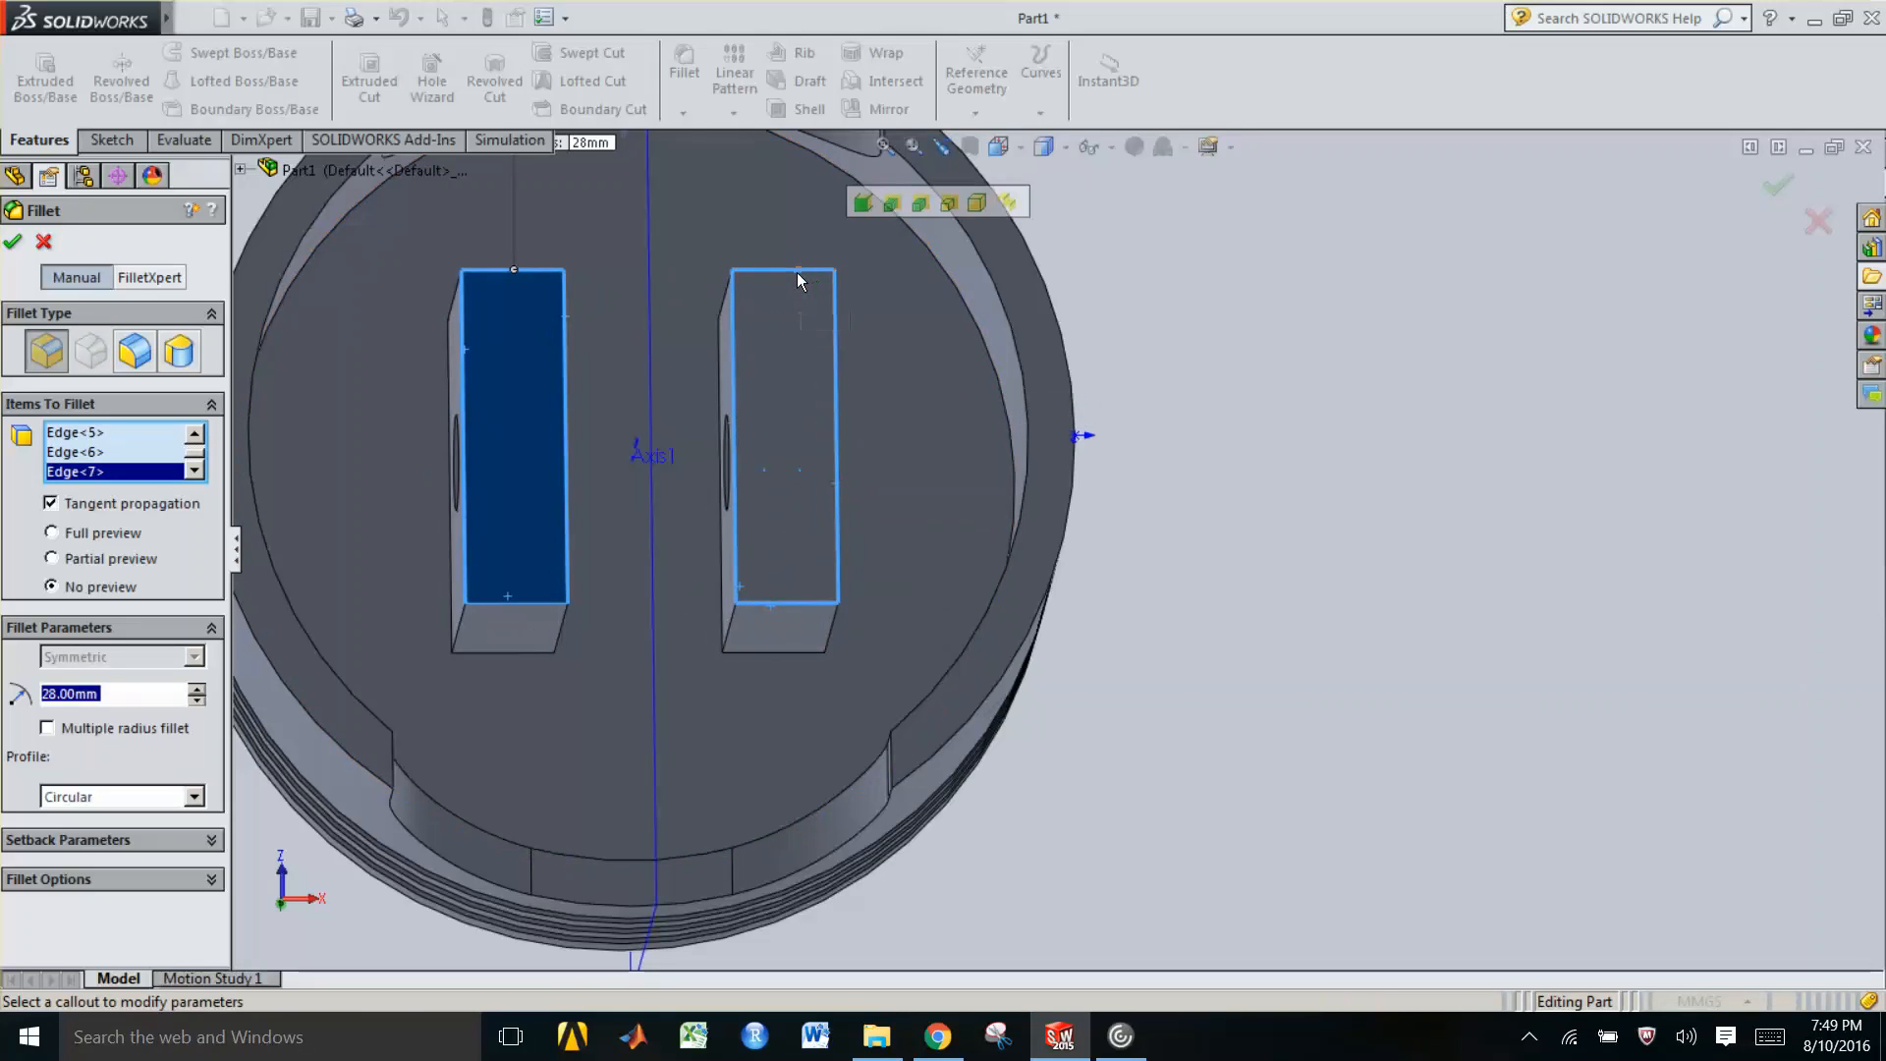
Deselect the first boss's face and apply the fillet with a 1 mm radius
{"action": "left_click", "coordinate": [195, 435]}
{"action": "left_click", "coordinate": [195, 434]}
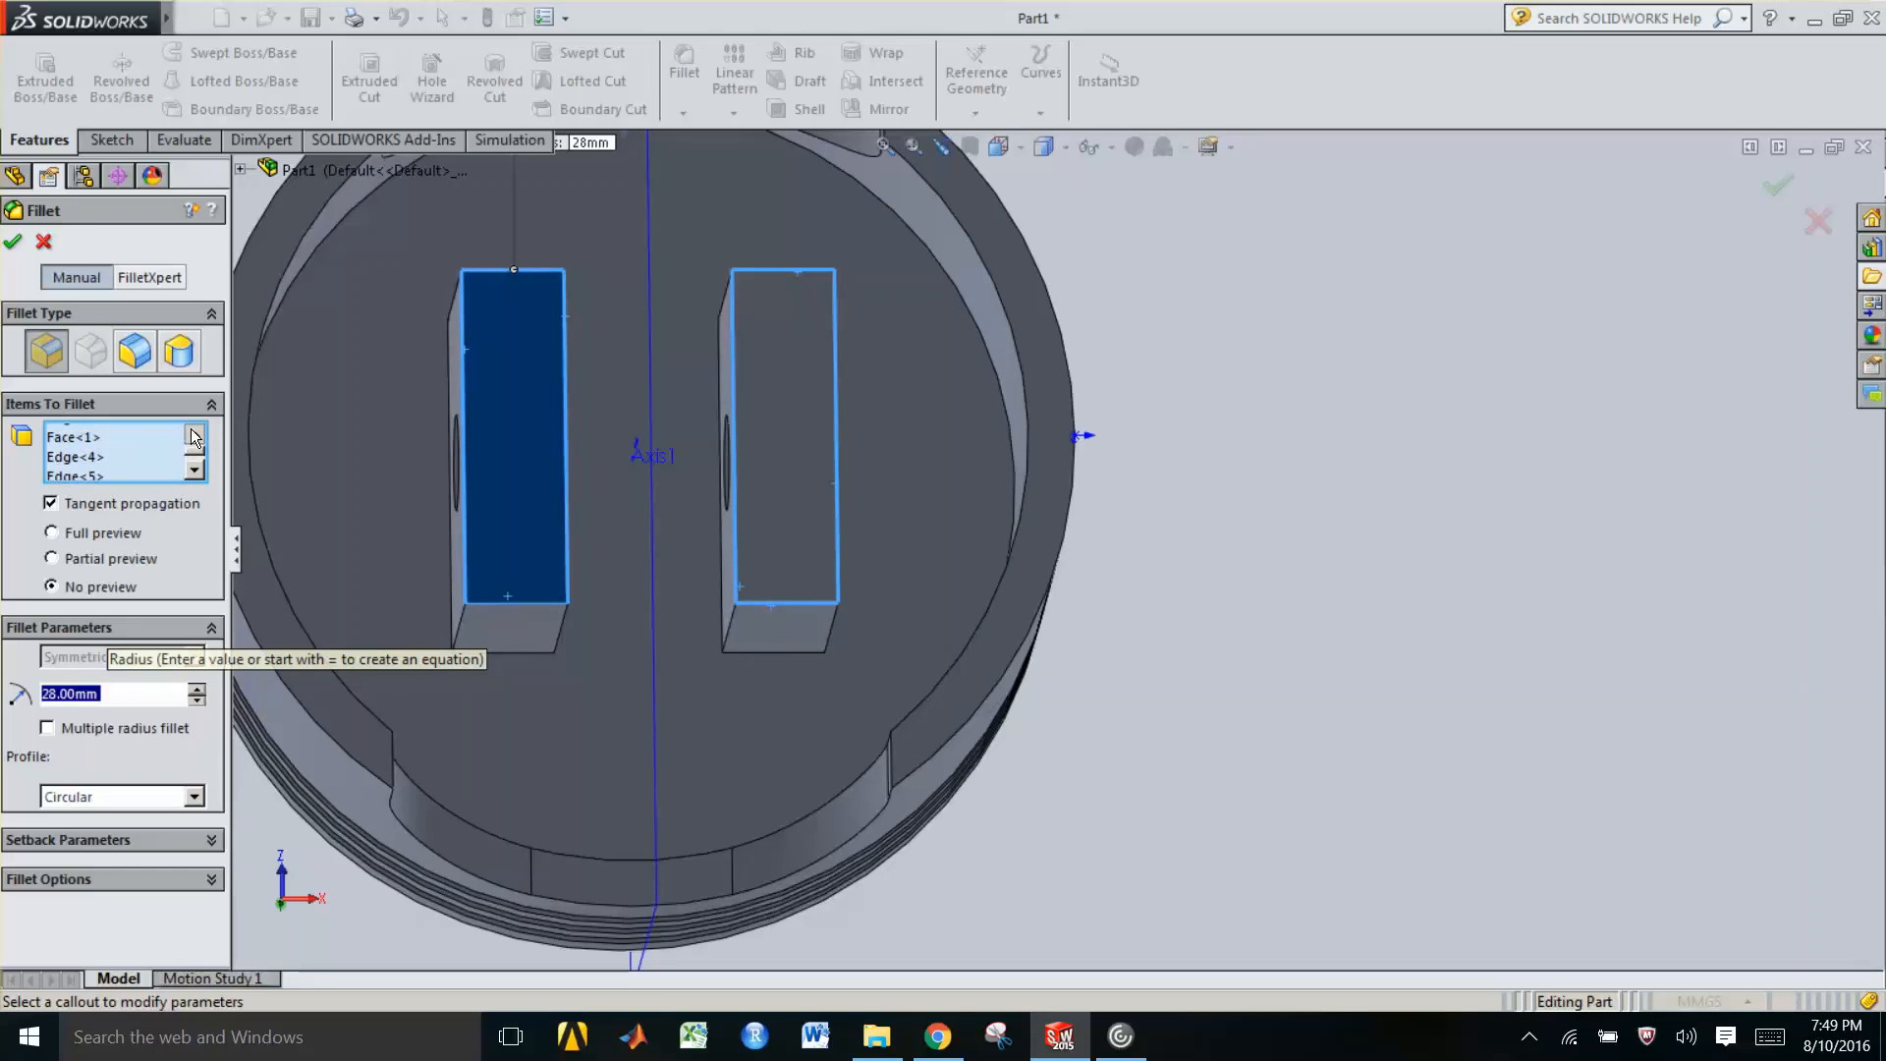
{"action": "left_click", "coordinate": [194, 435]}
{"action": "left_click", "coordinate": [194, 434]}
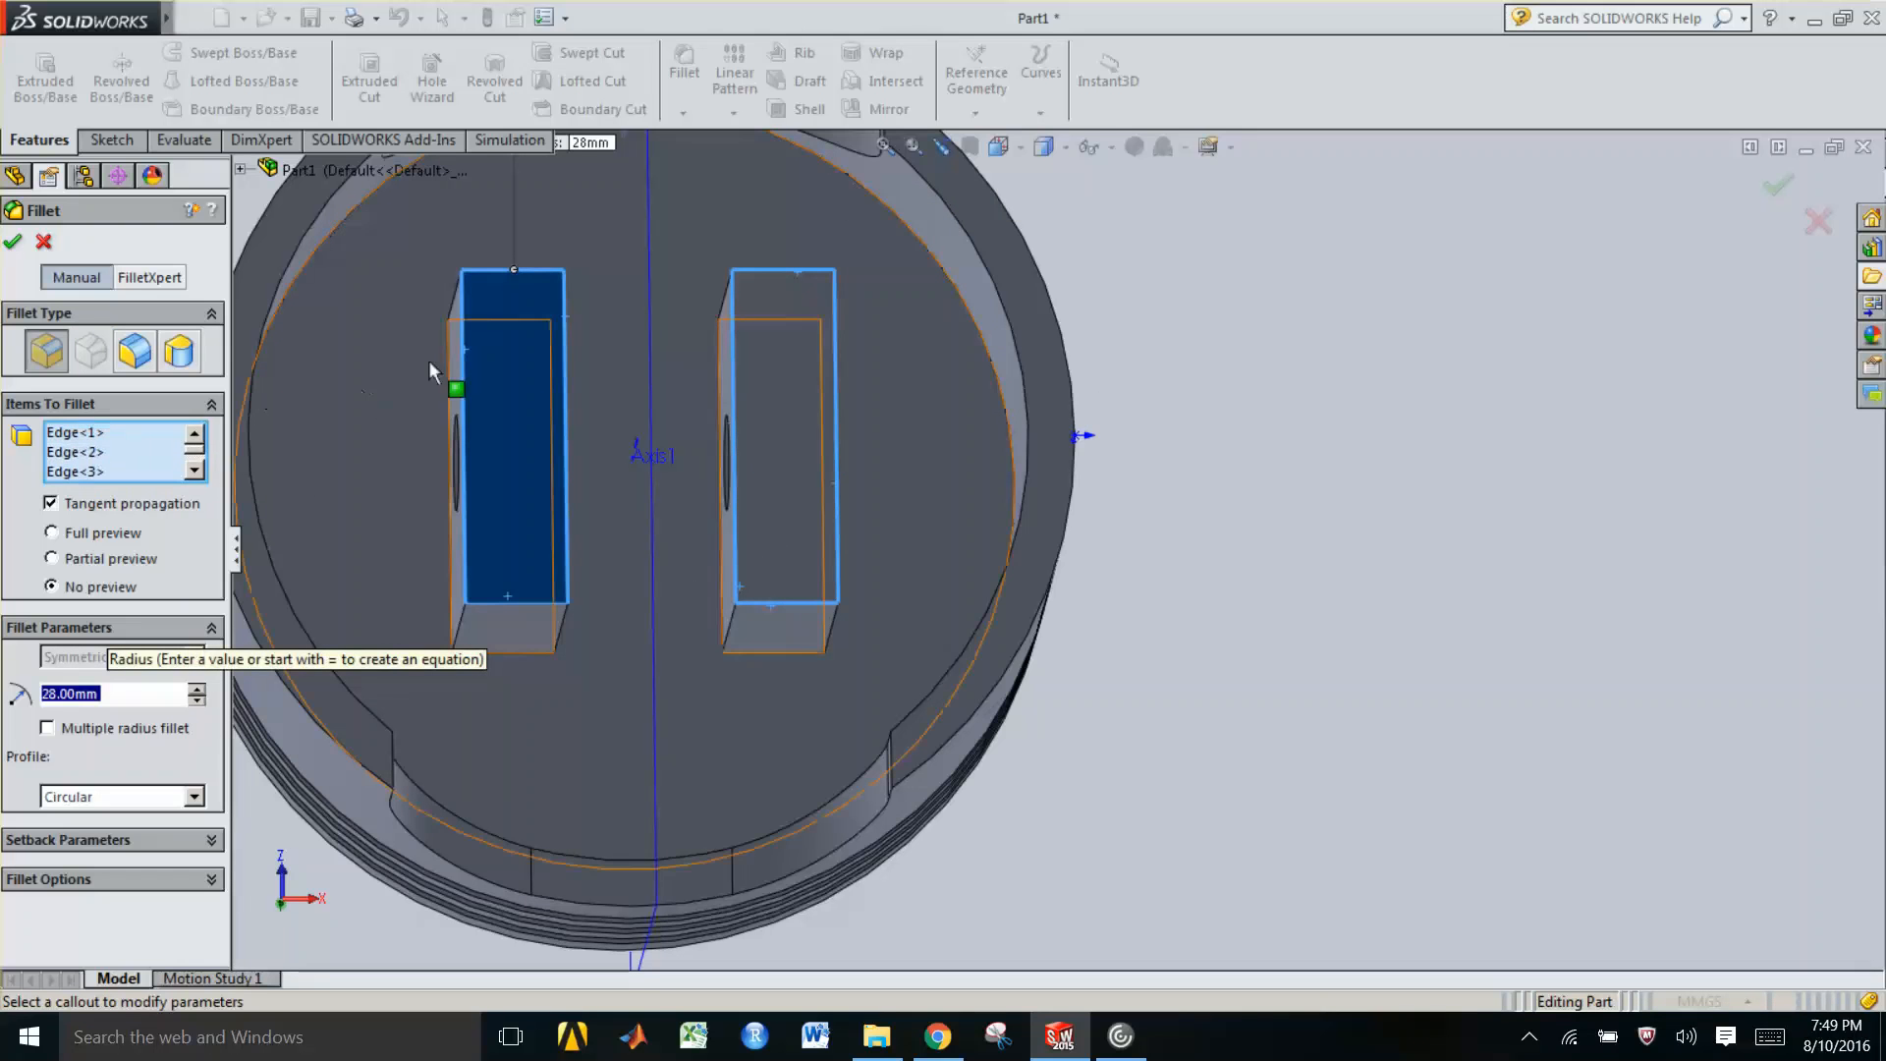
{"action": "left_click", "coordinate": [505, 395]}
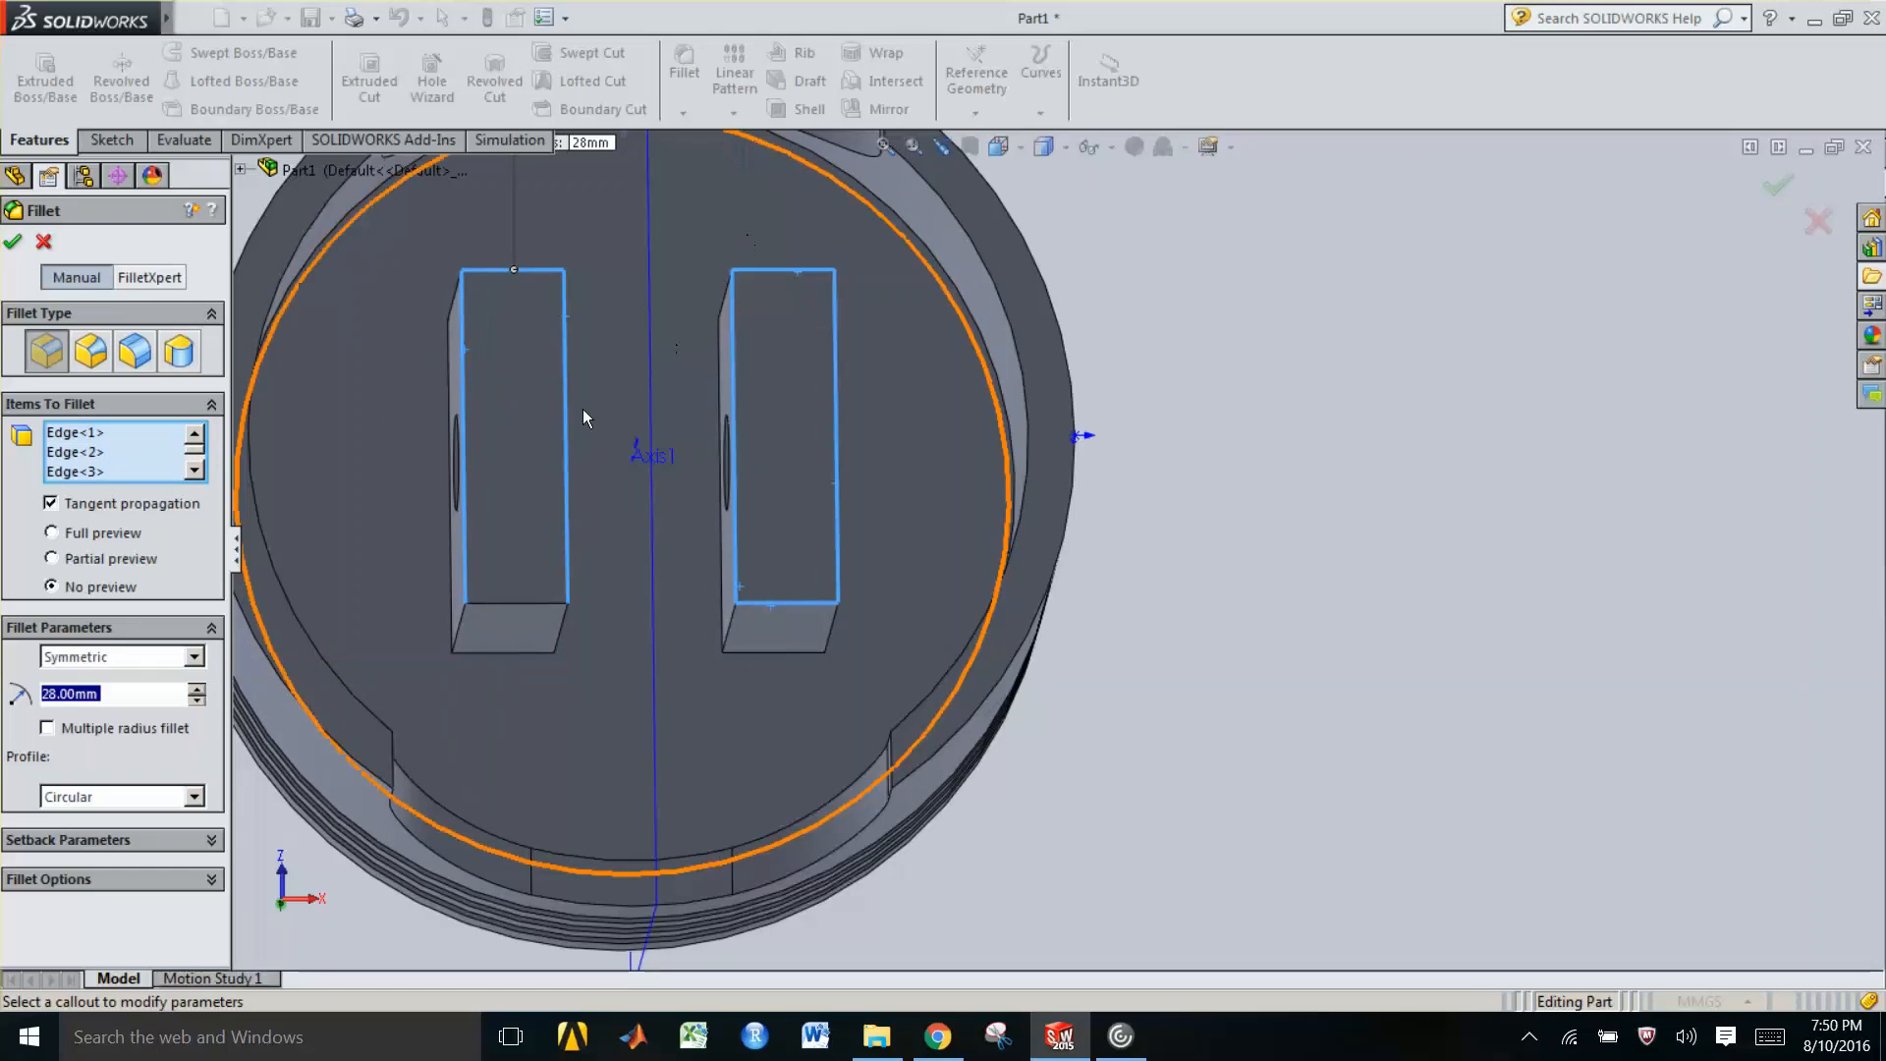
{"action": "left_click", "coordinate": [12, 243]}
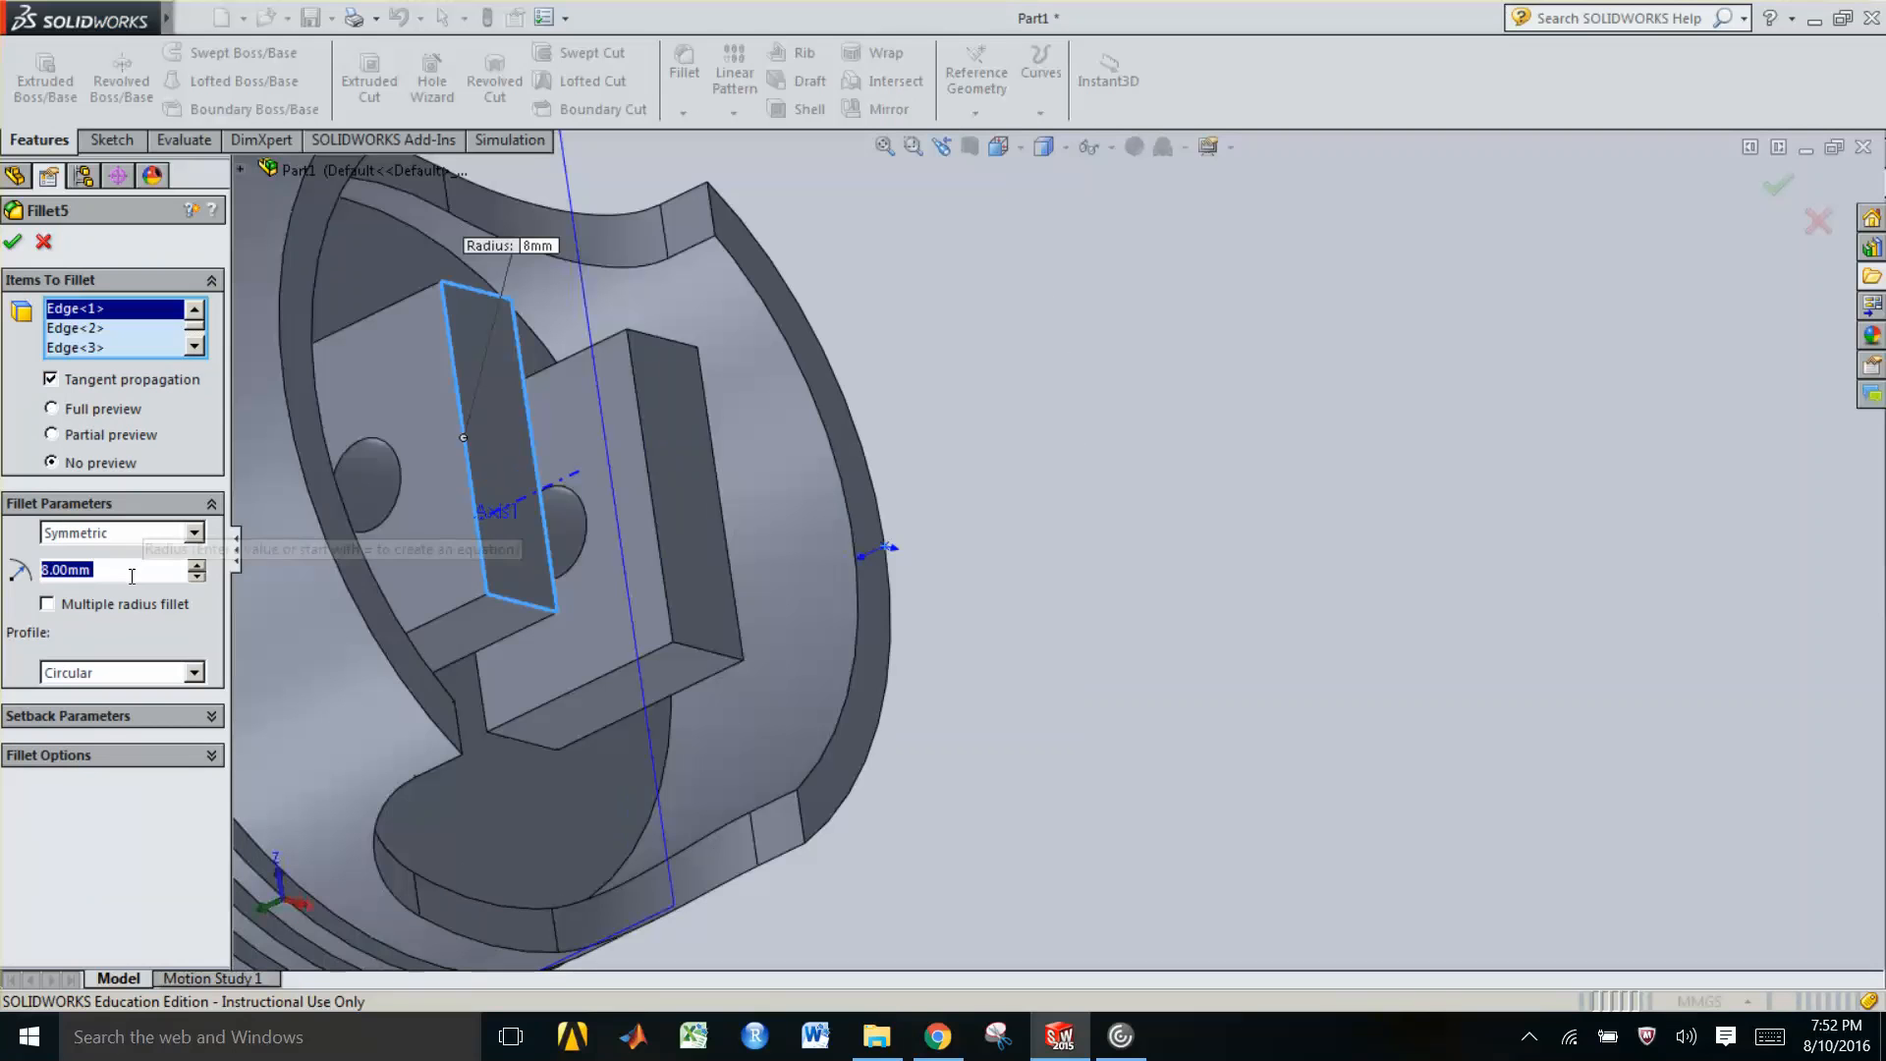
{"action": "type", "text": "1"}
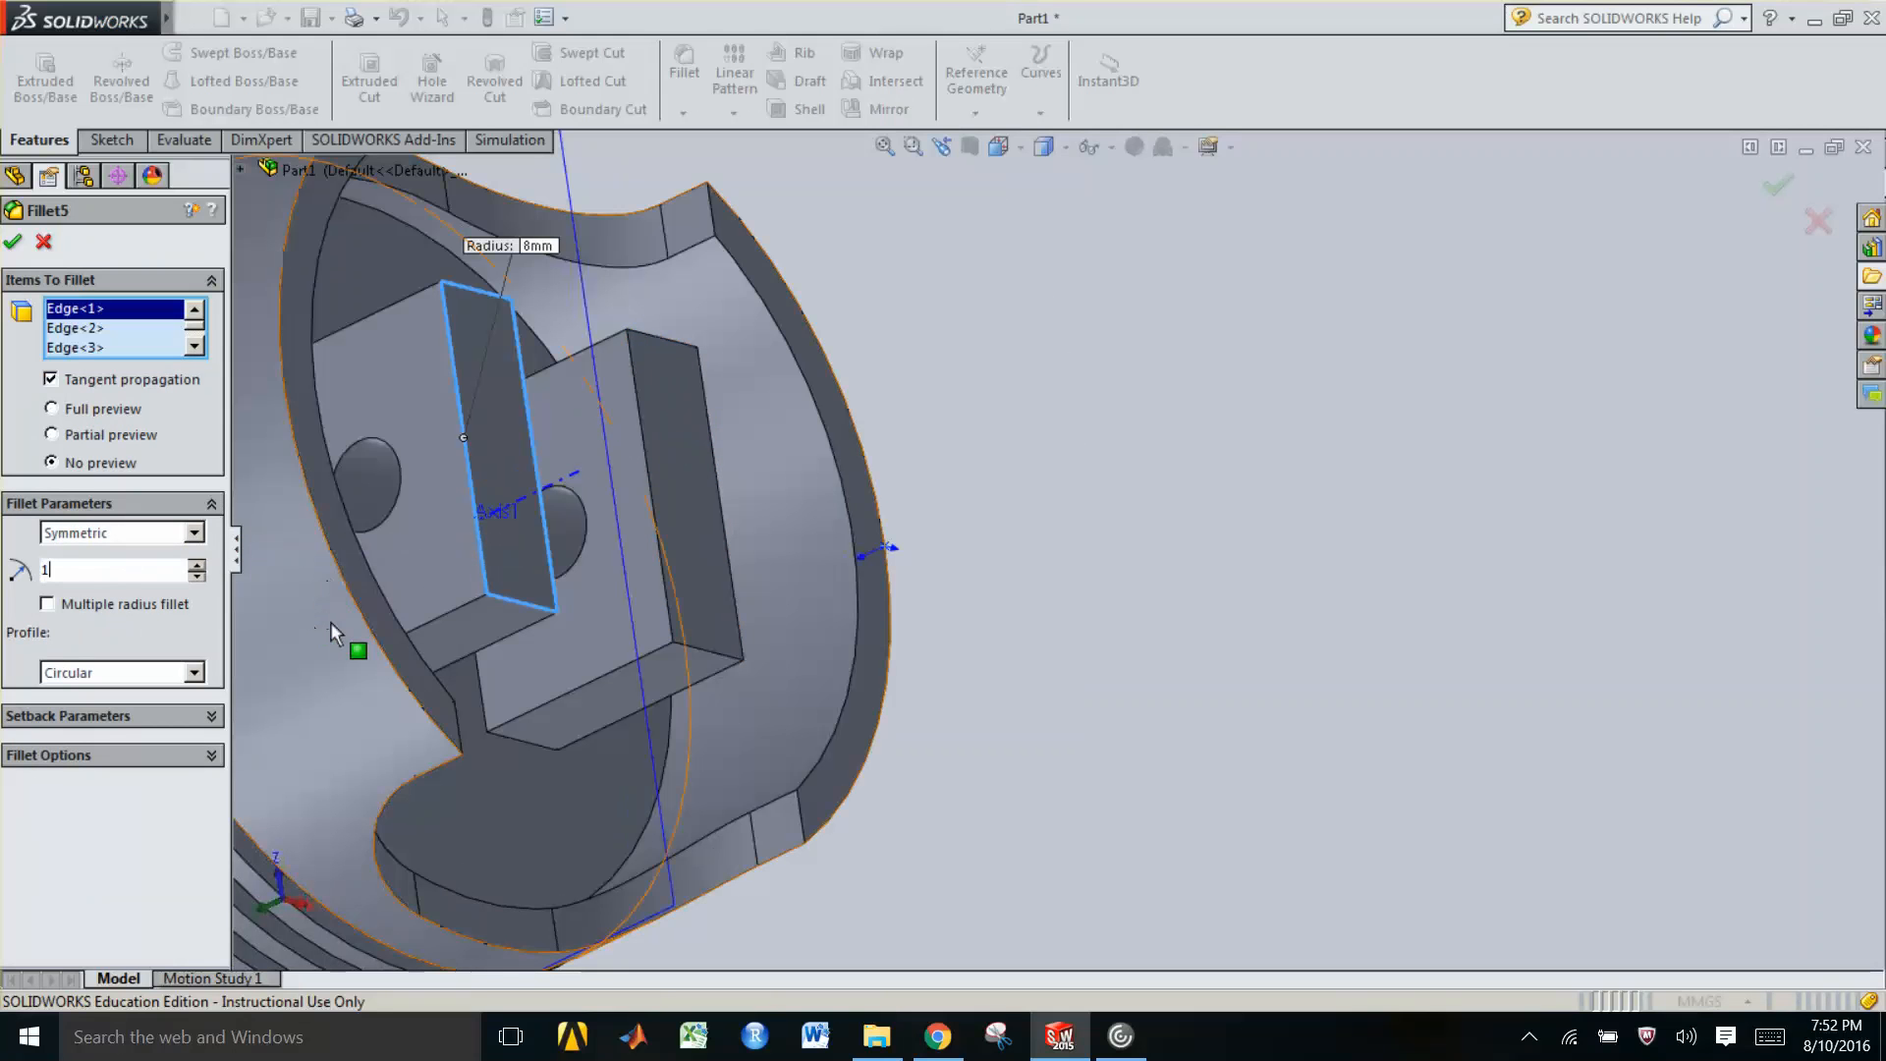
{"action": "left_click", "coordinate": [14, 244]}
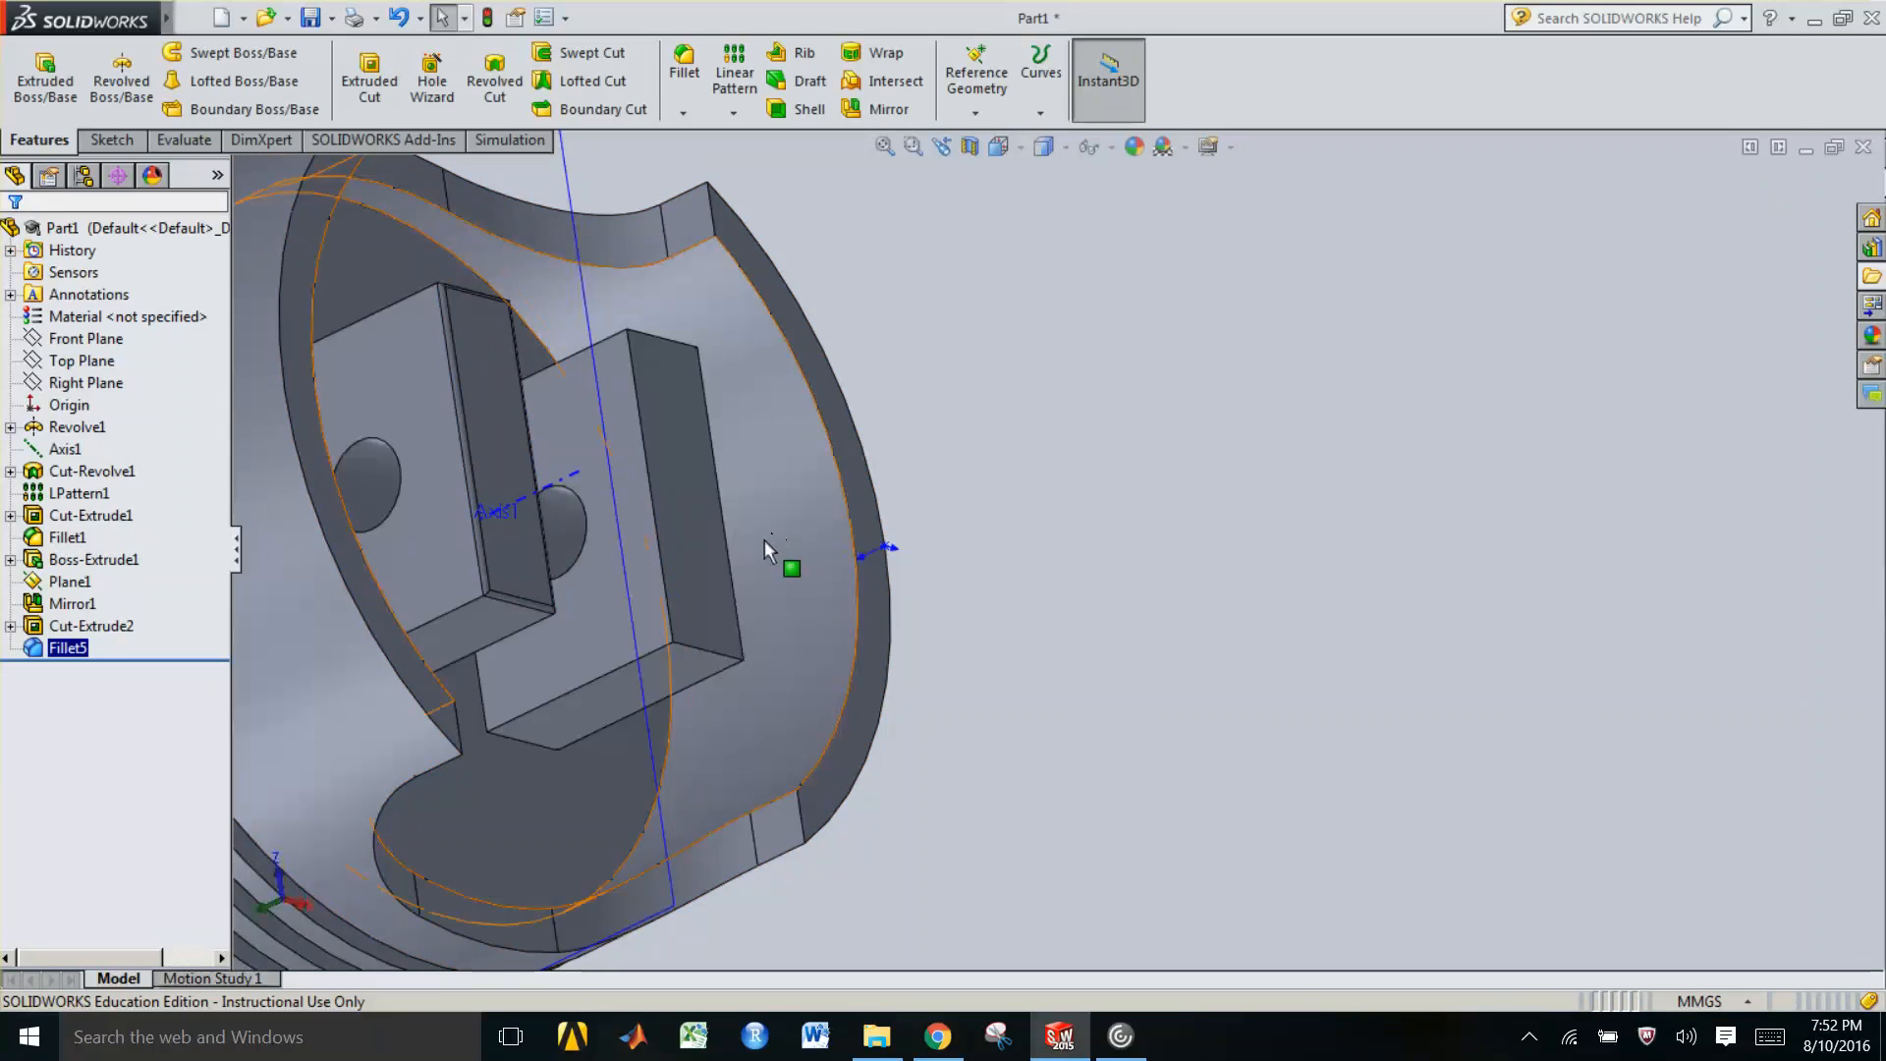
Fillet the remaining outer edges of the second boss with a 1 mm radius
{"action": "left_click", "coordinate": [648, 493]}
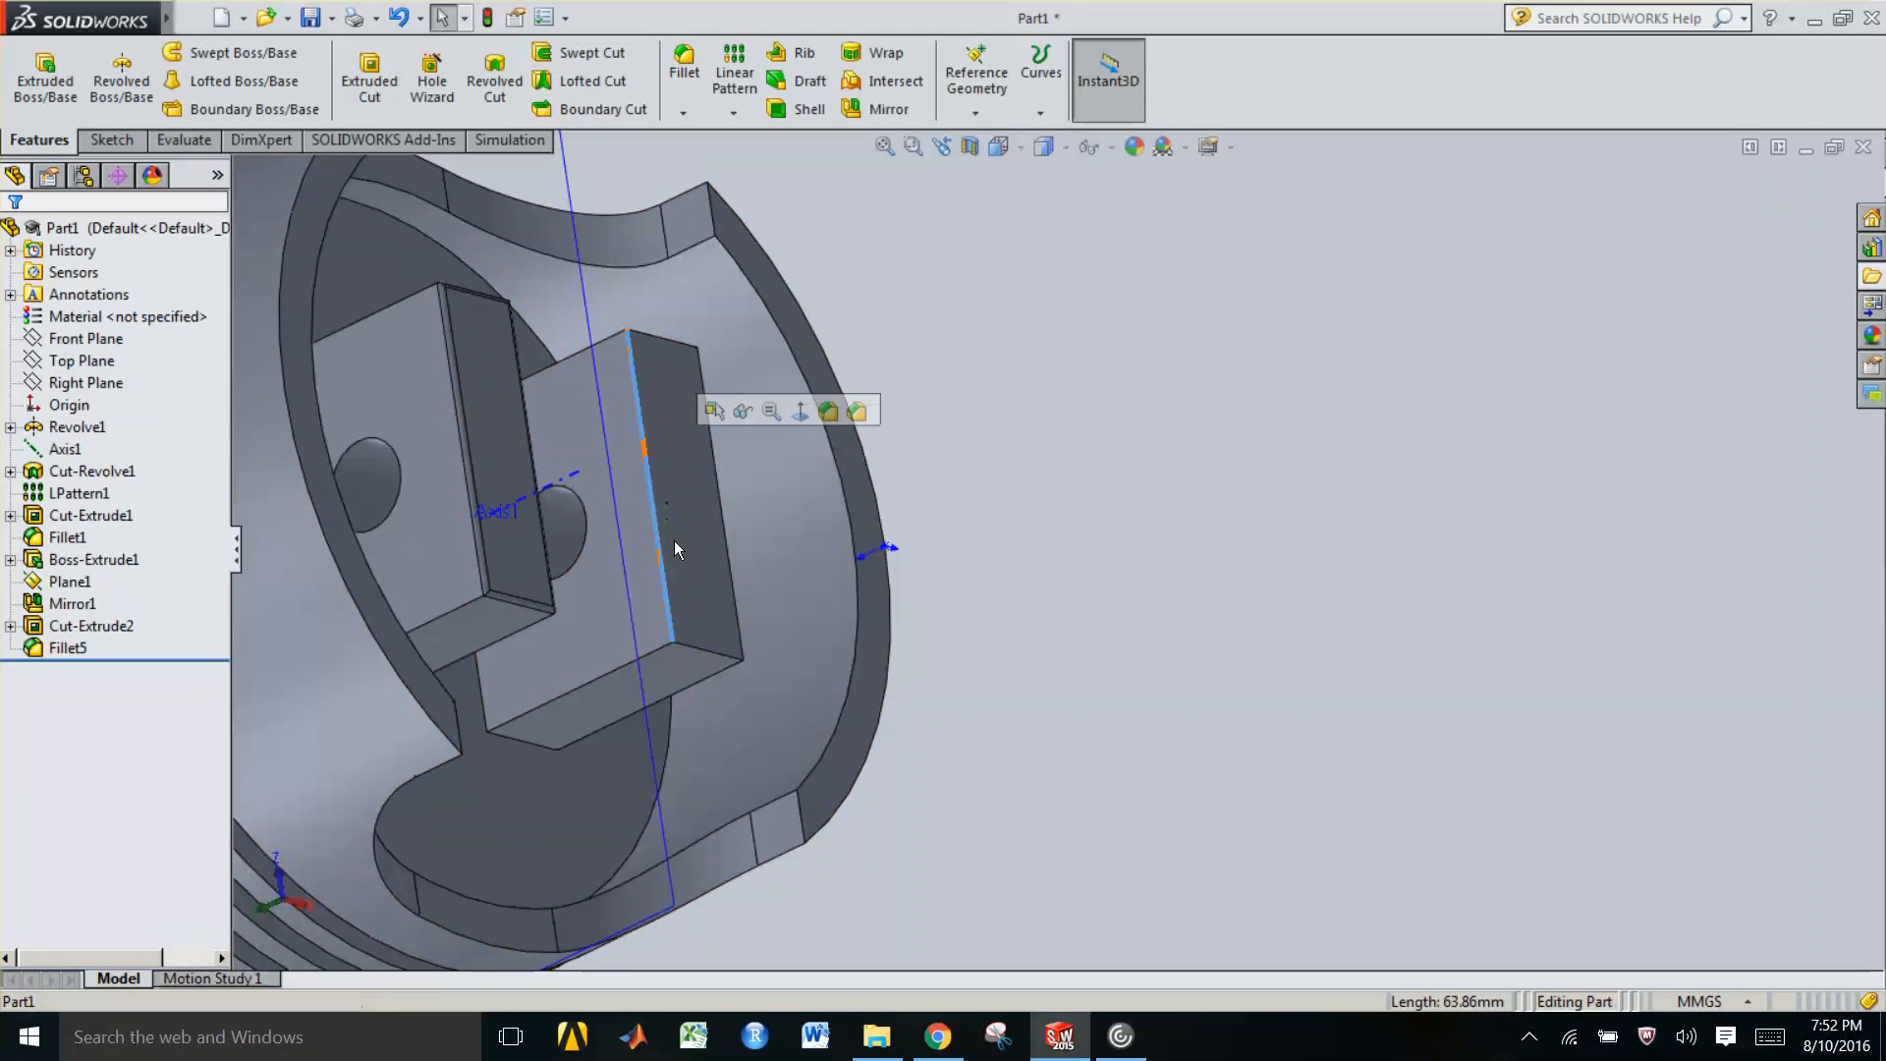
{"action": "left_click", "coordinate": [706, 656], "text": "ctrl"}
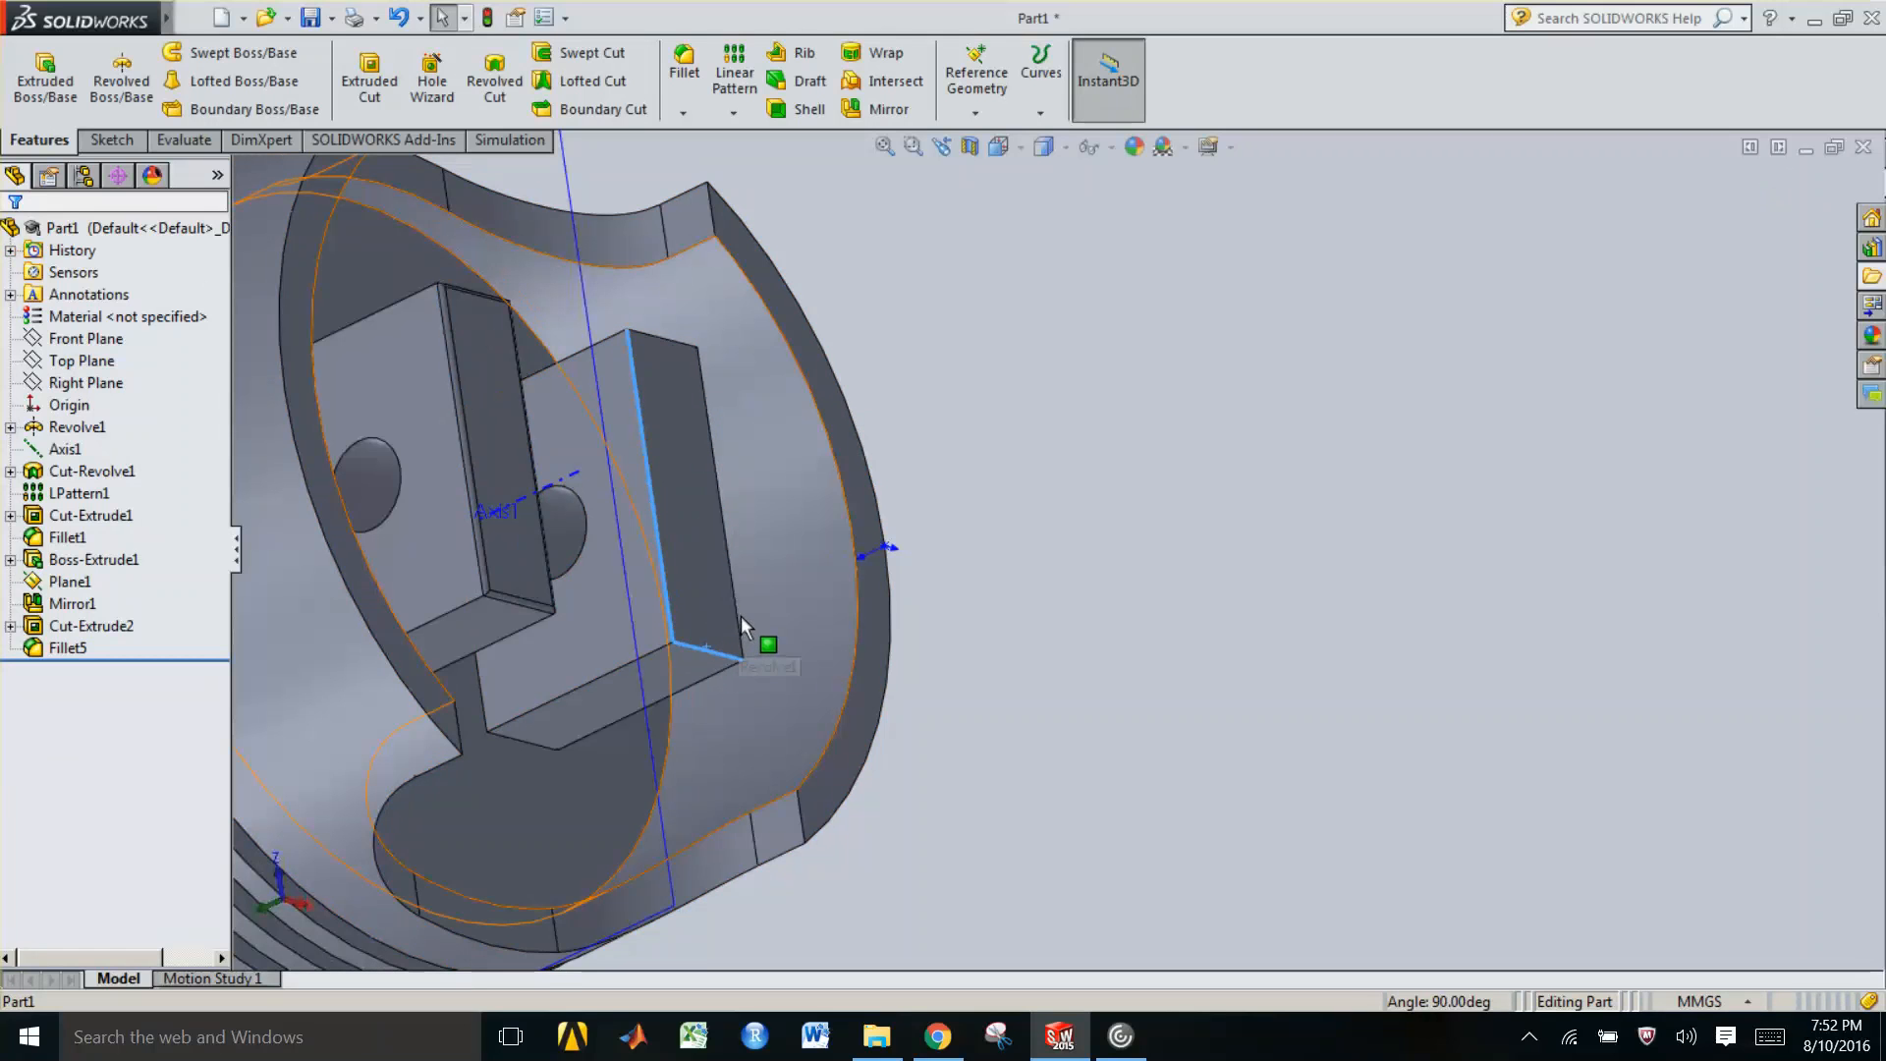
{"action": "left_click", "coordinate": [738, 629], "text": "ctrl"}
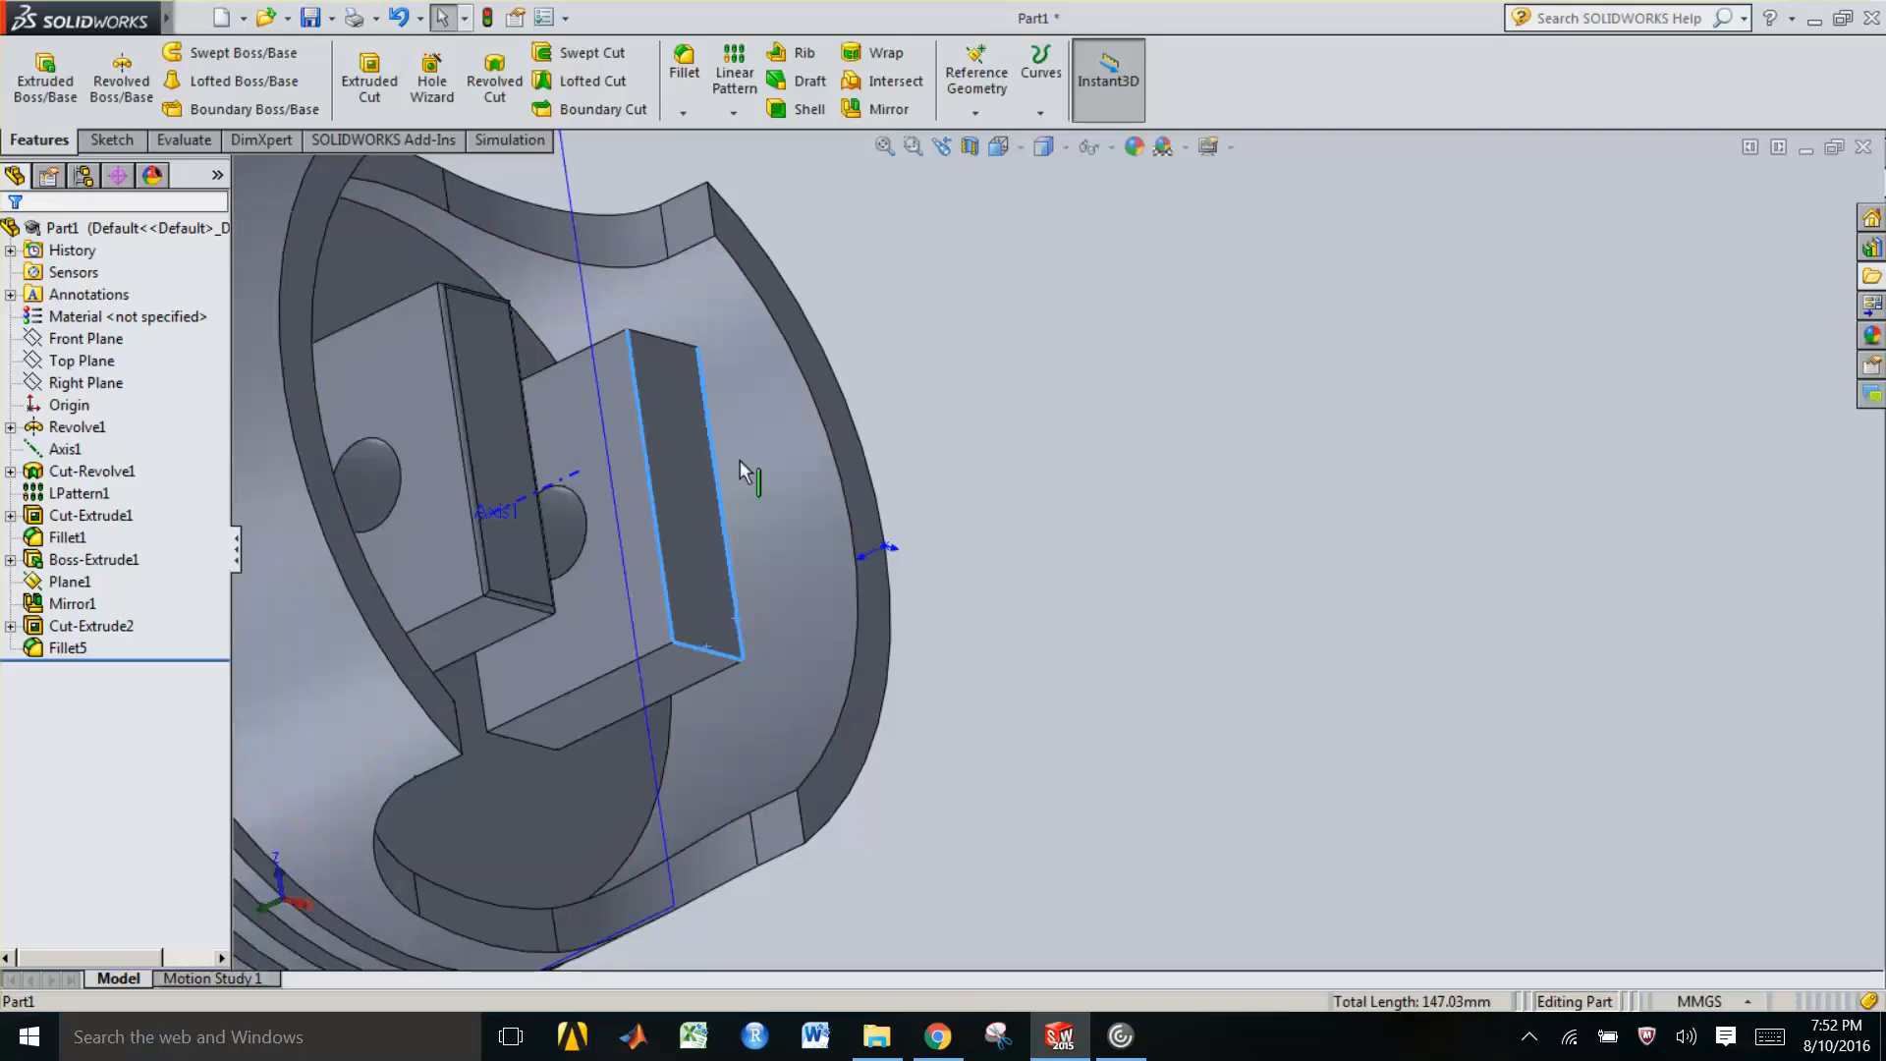
{"action": "left_click", "coordinate": [655, 341], "text": "ctrl"}
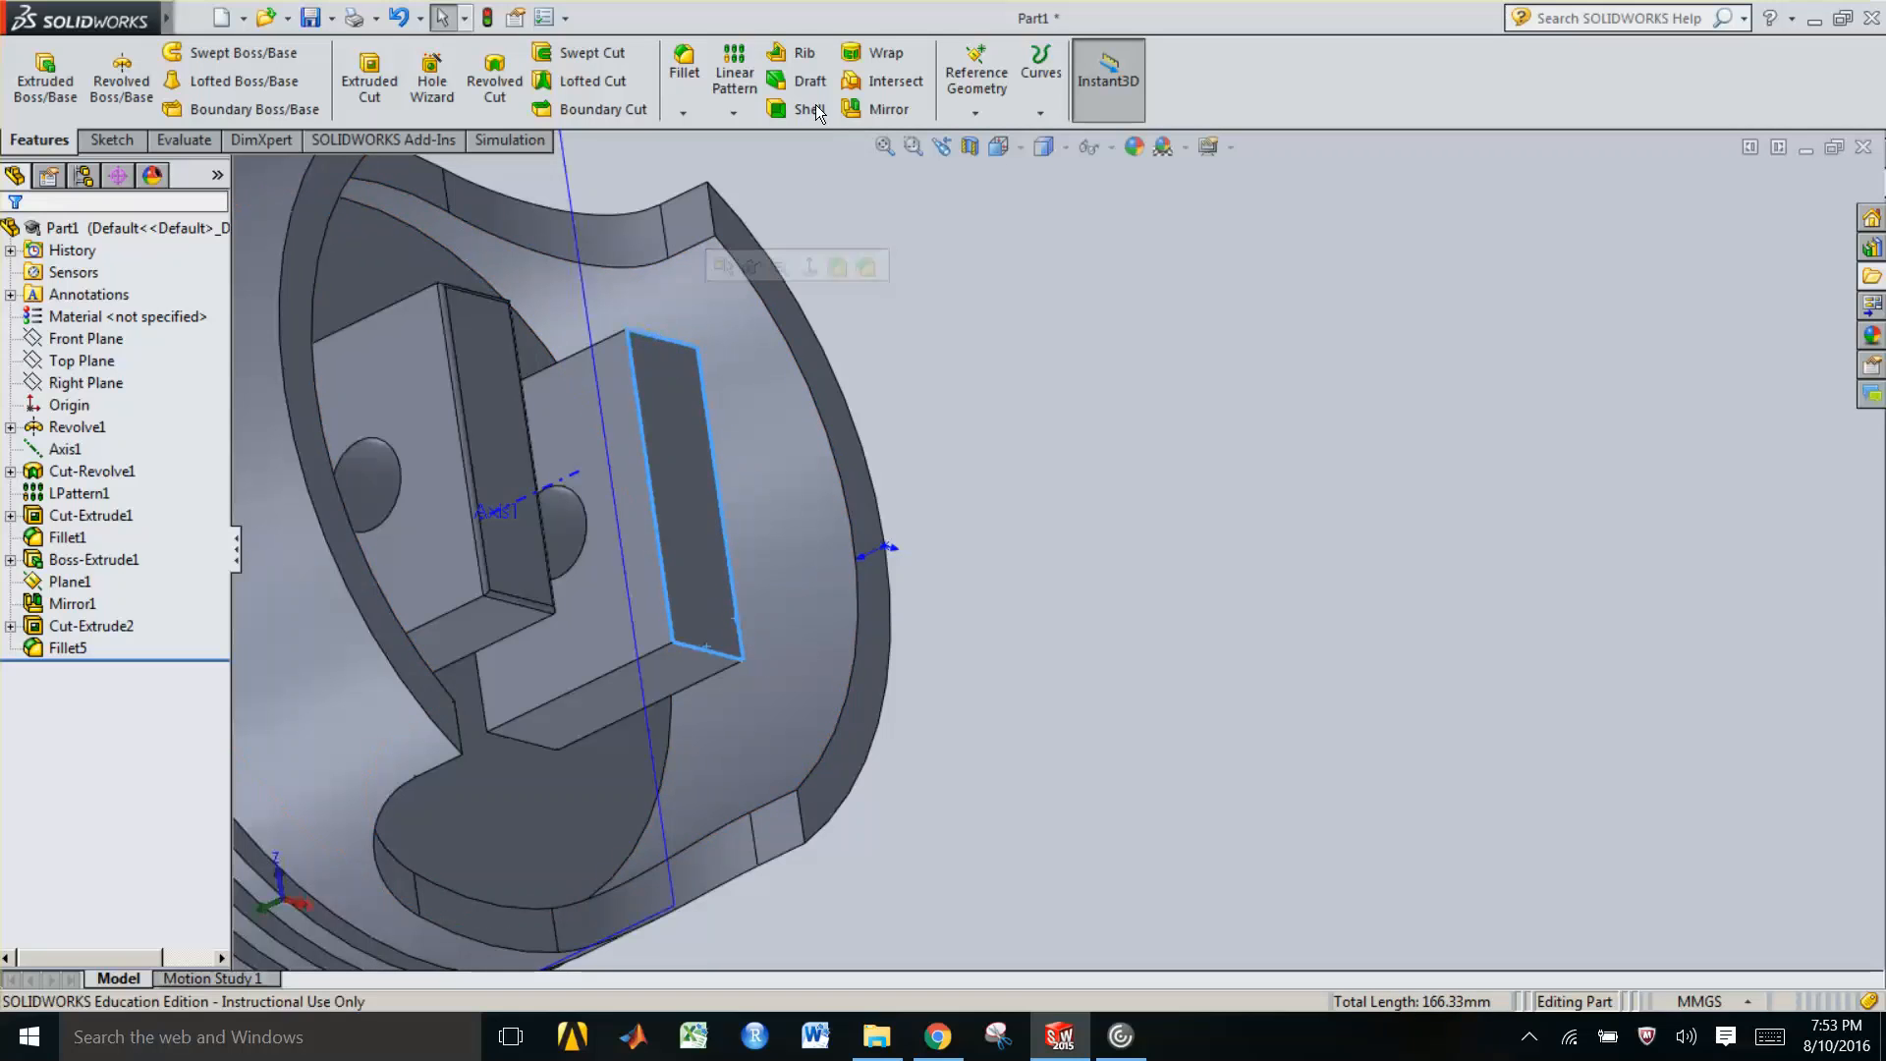
{"action": "left_click", "coordinate": [692, 89]}
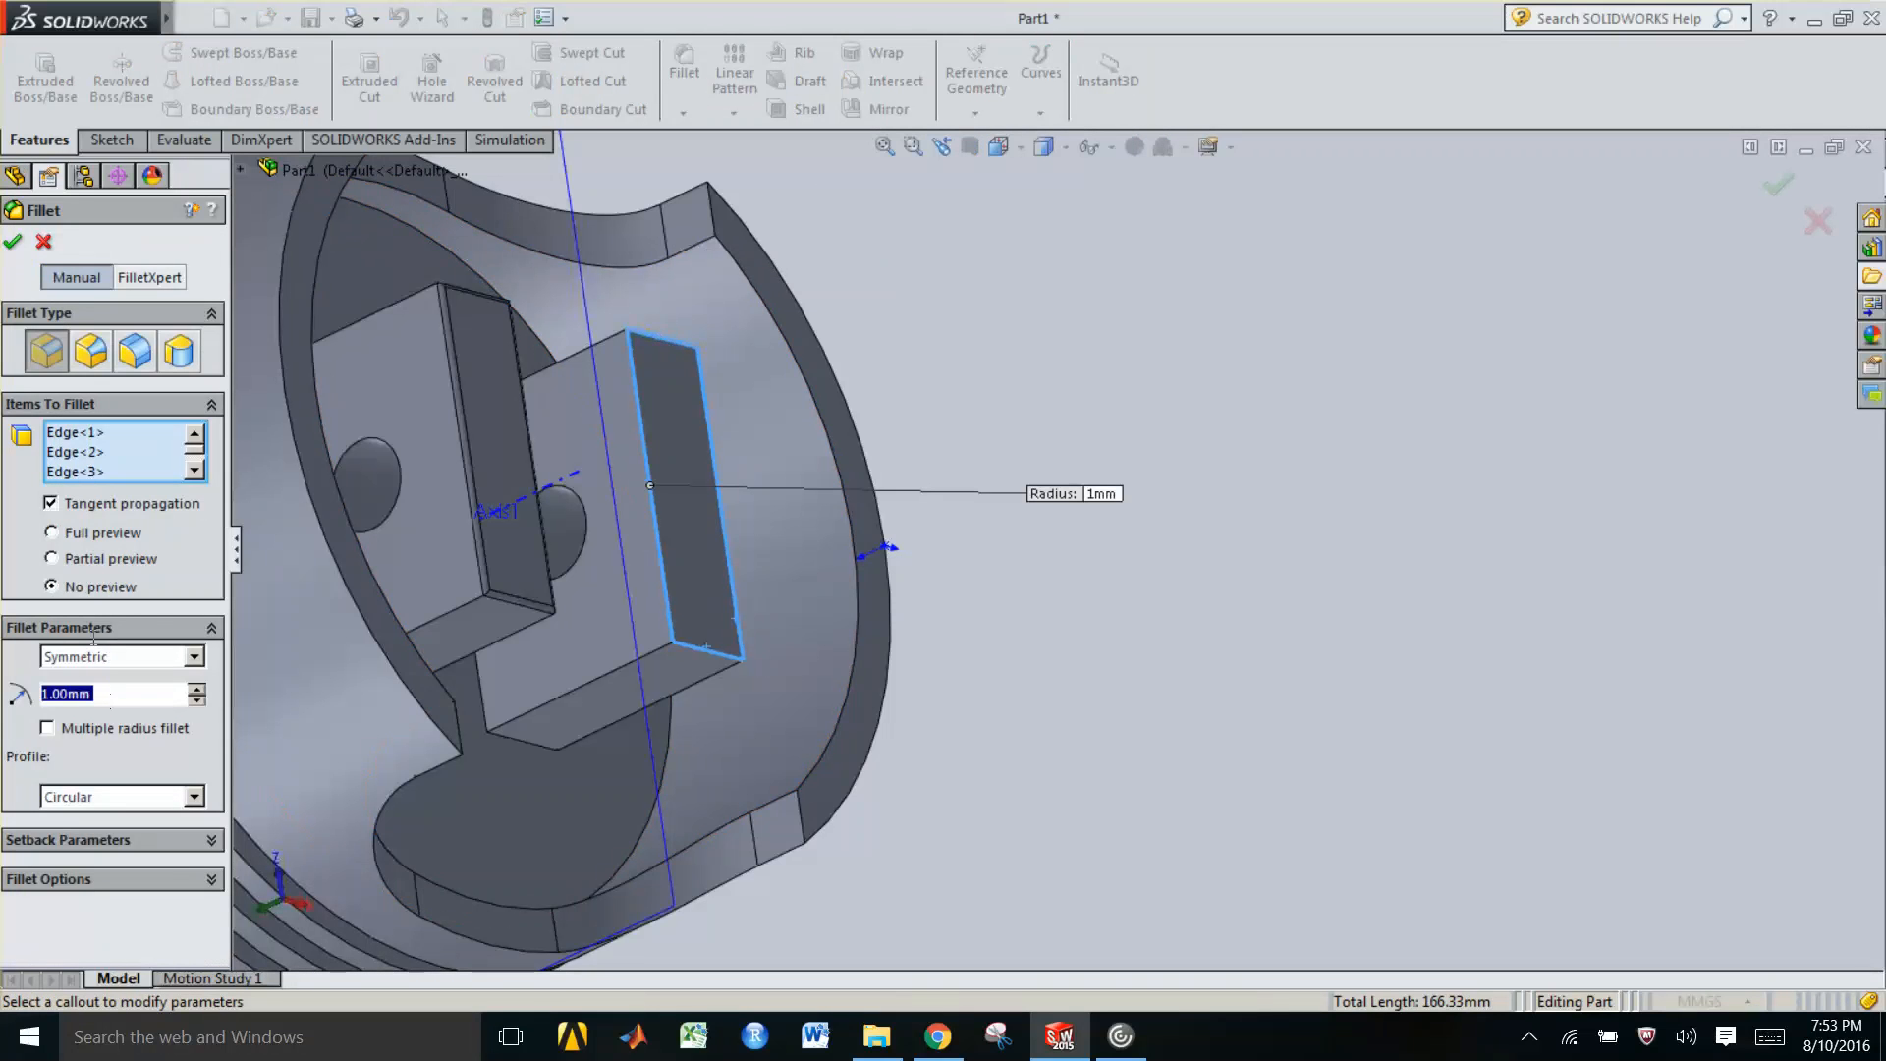
{"action": "left_click", "coordinate": [13, 246]}
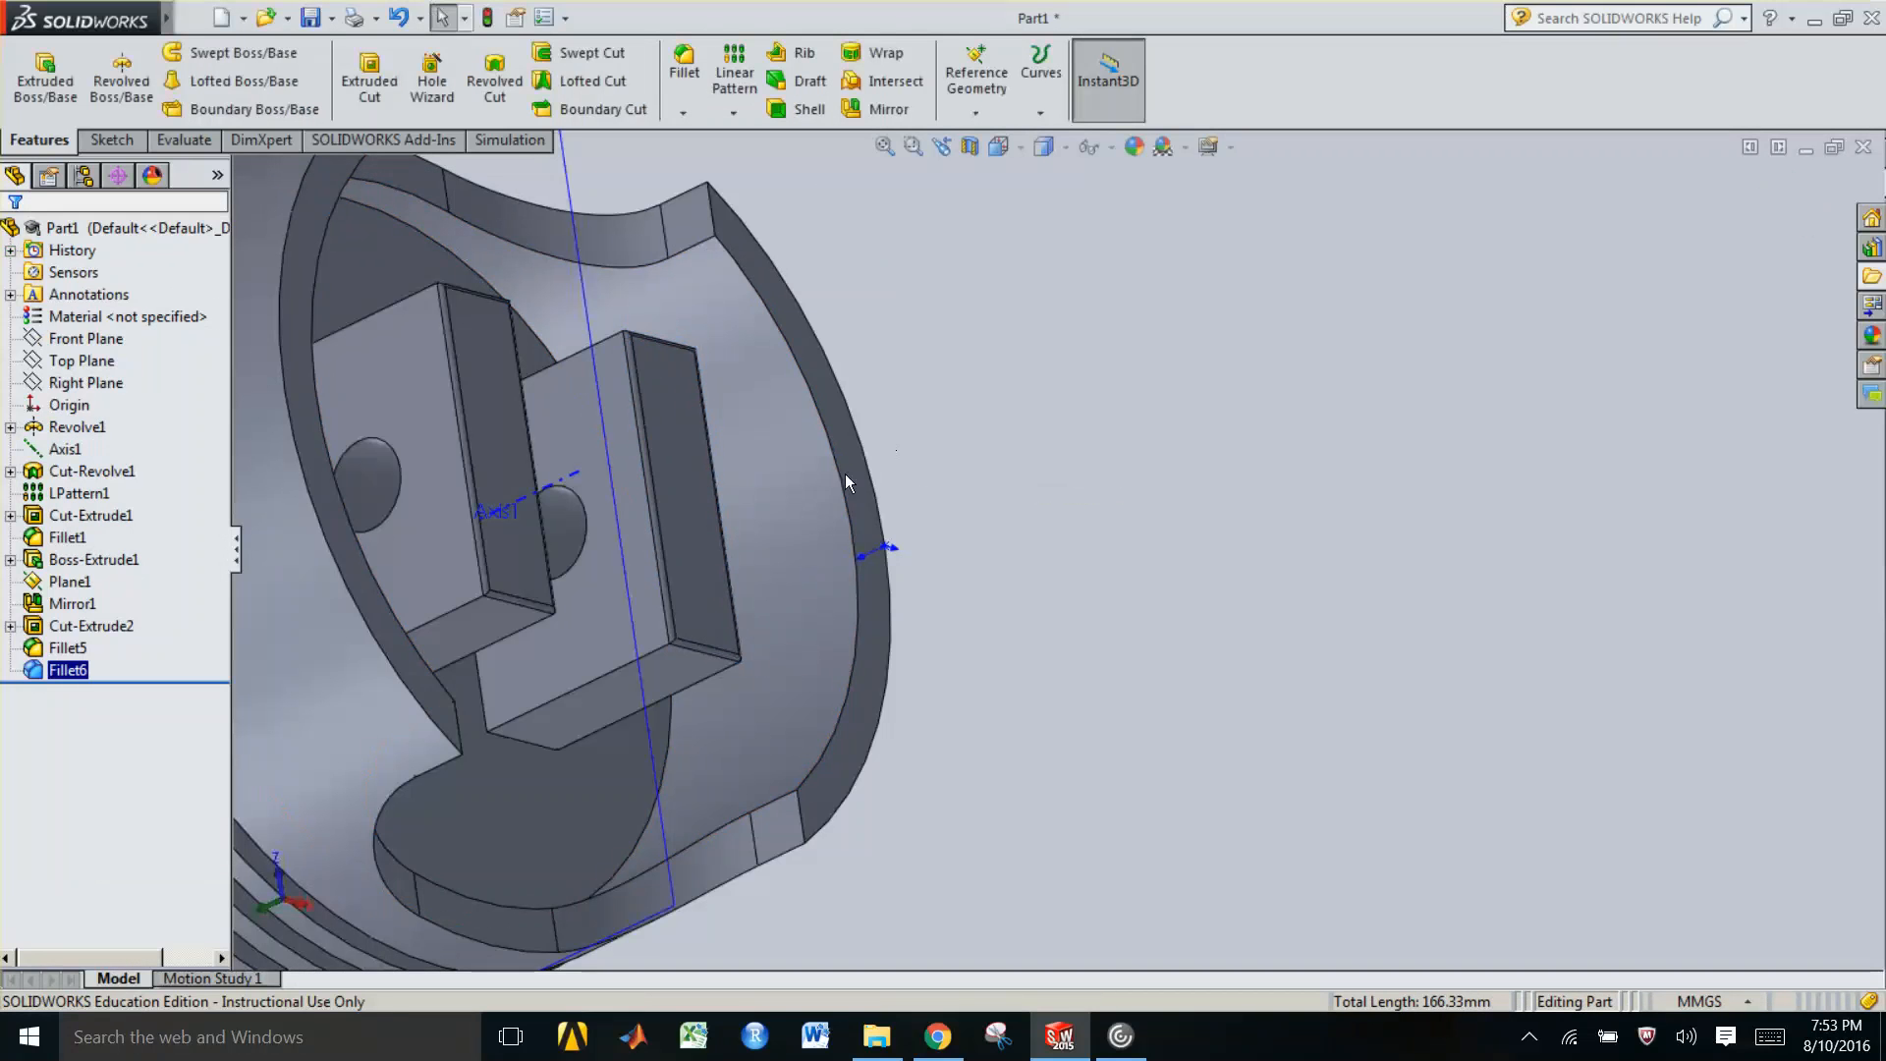
{"action": "middle_click_drag", "start_coordinate": [623, 547], "coordinate": [623, 665]}
{"action": "scroll", "coordinate": [560, 674], "scroll_direction": "up", "scroll_amount": 5}
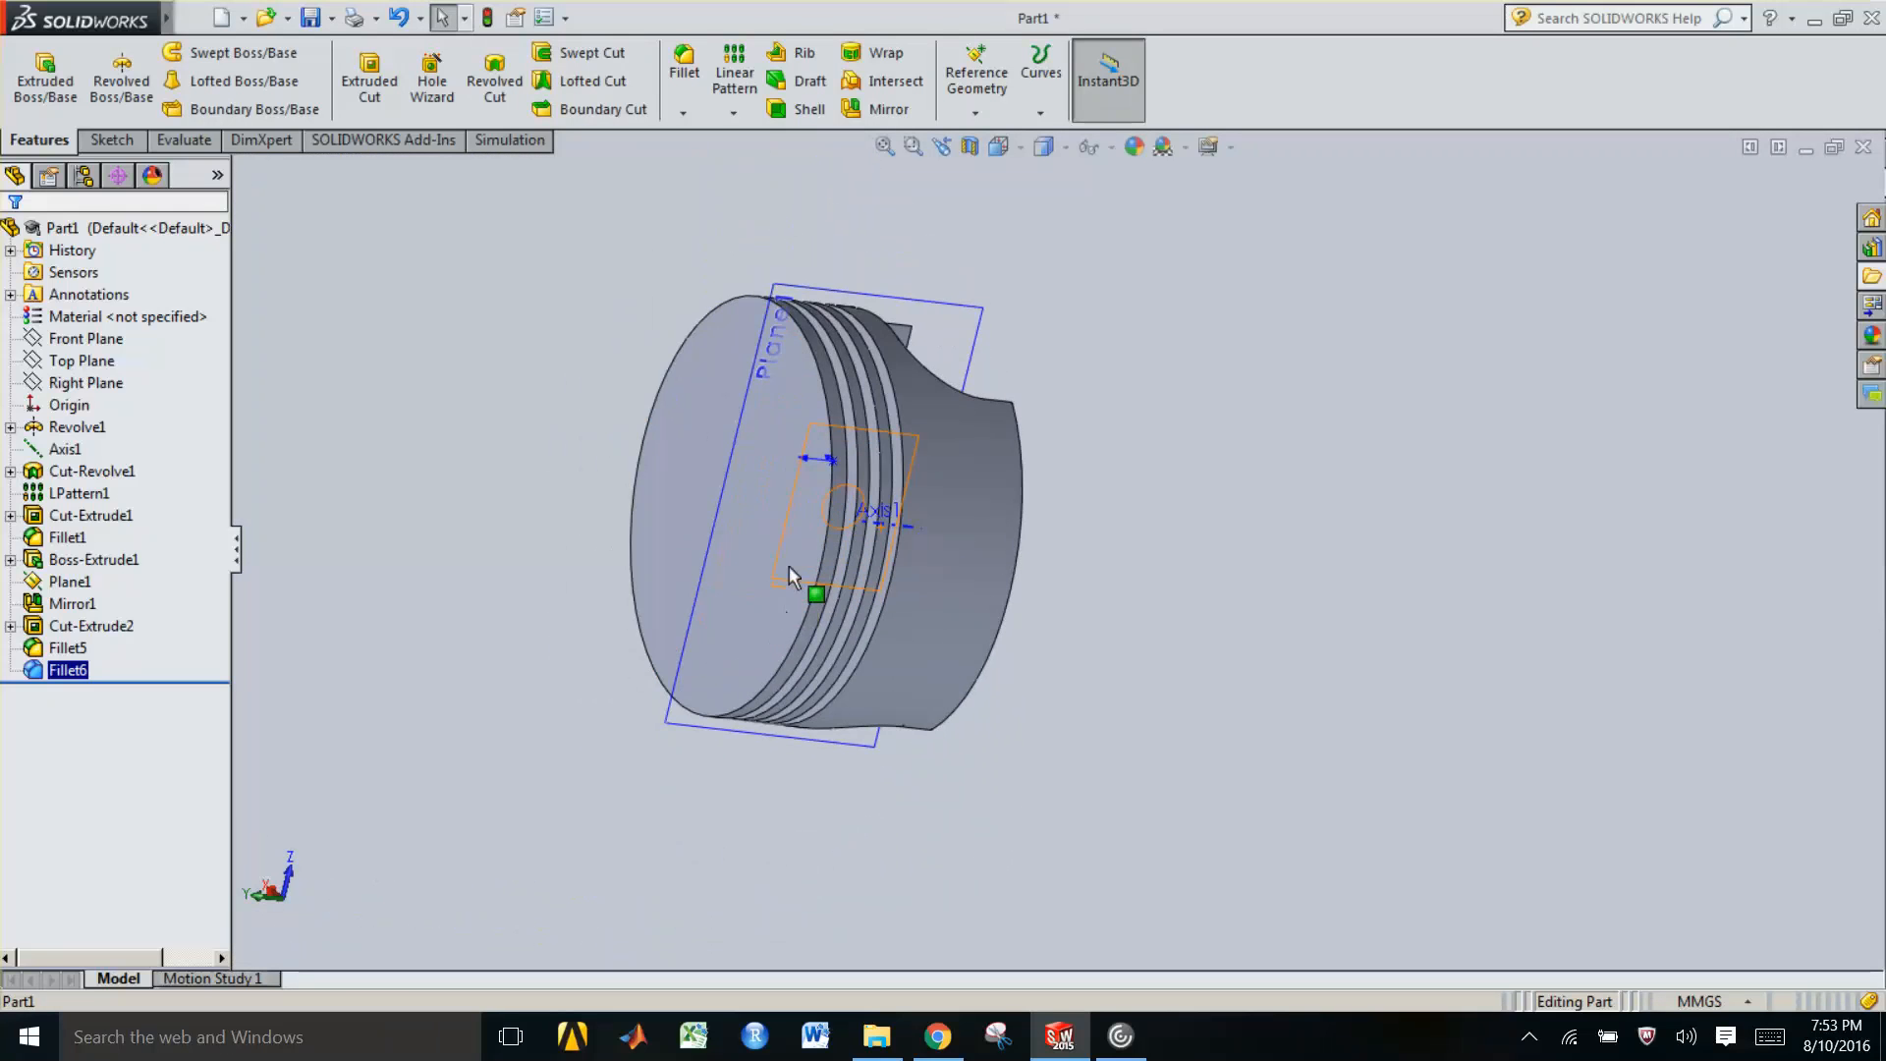
{"action": "middle_click_drag", "start_coordinate": [788, 566], "coordinate": [770, 687]}
{"action": "middle_click_drag", "start_coordinate": [924, 543], "coordinate": [860, 629]}
{"action": "middle_click_drag", "start_coordinate": [830, 563], "coordinate": [806, 620]}
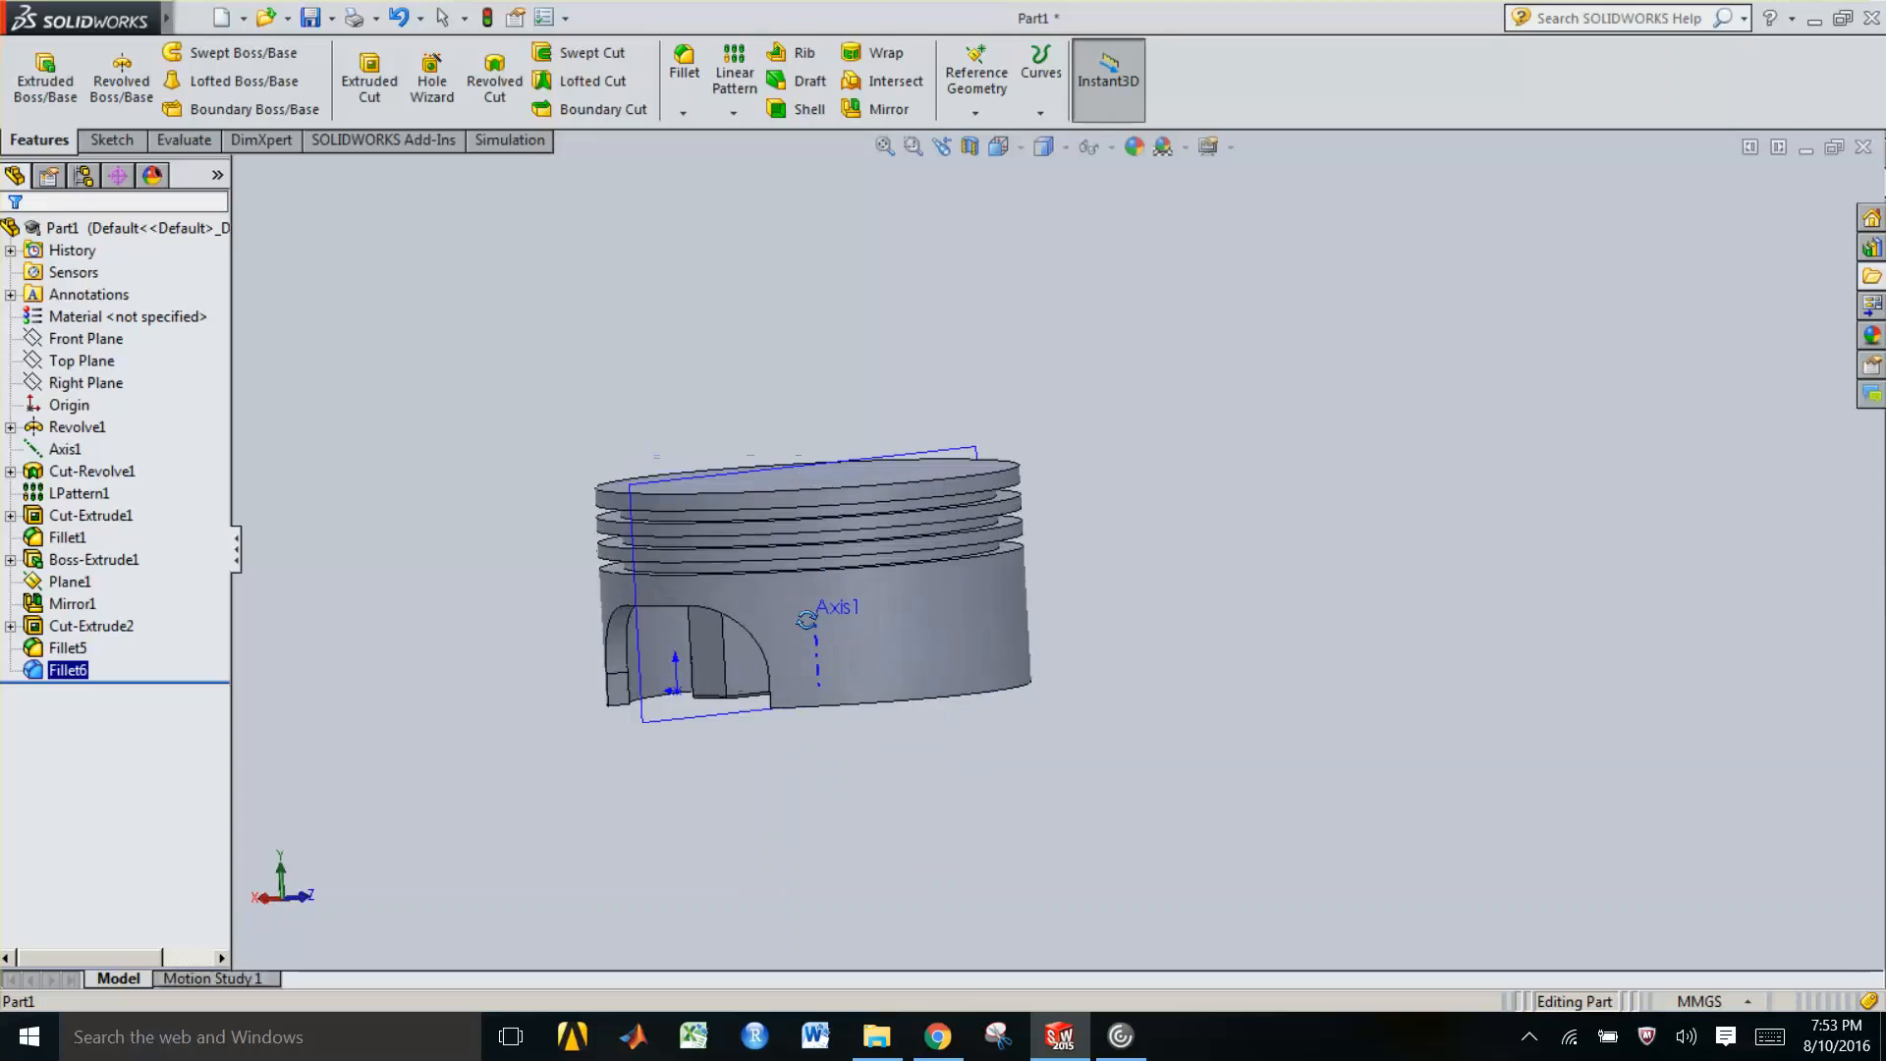